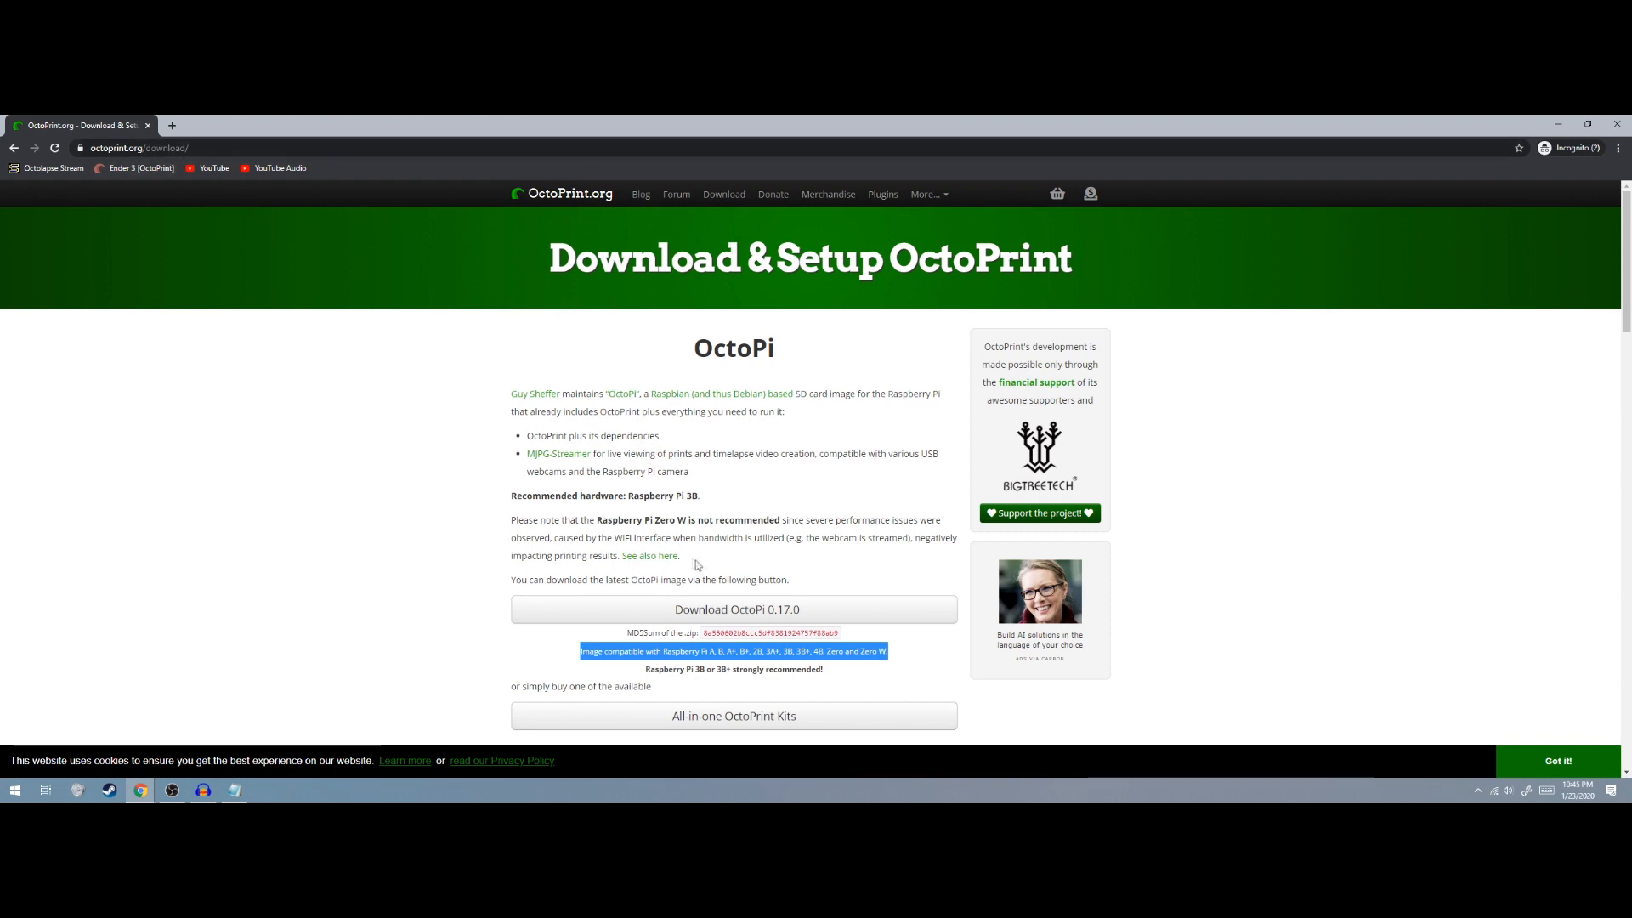
Scroll down to the Setting up OctoPi steps and open the 'using Etcher' link in a background tab
scroll(690, 561, down, 2)
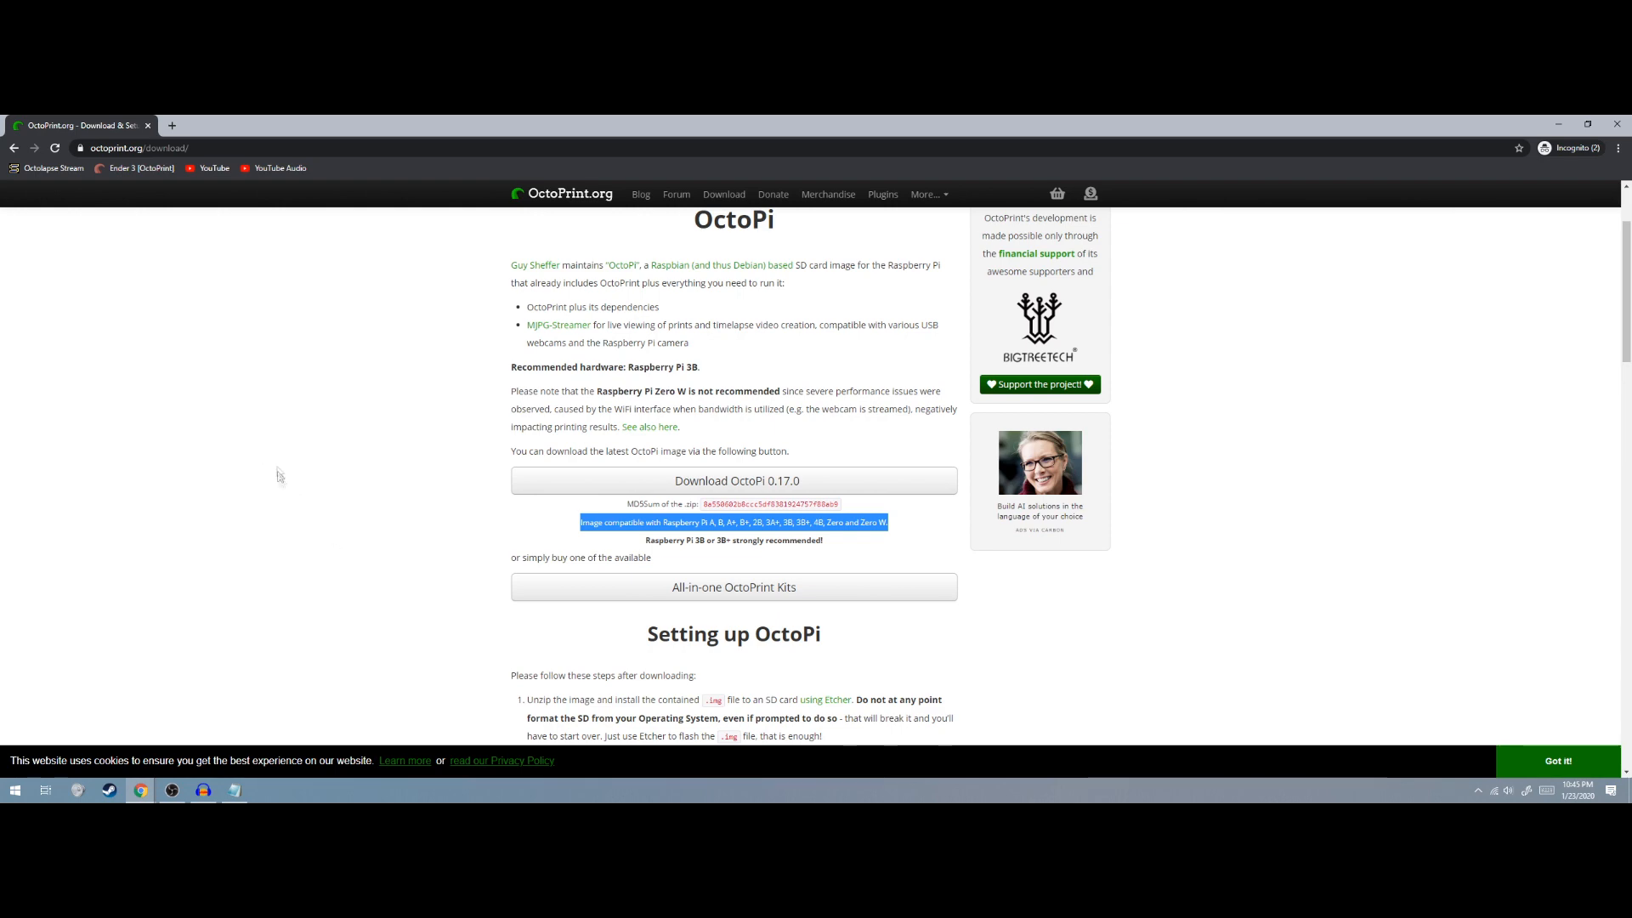
scroll(214, 421, down, 2)
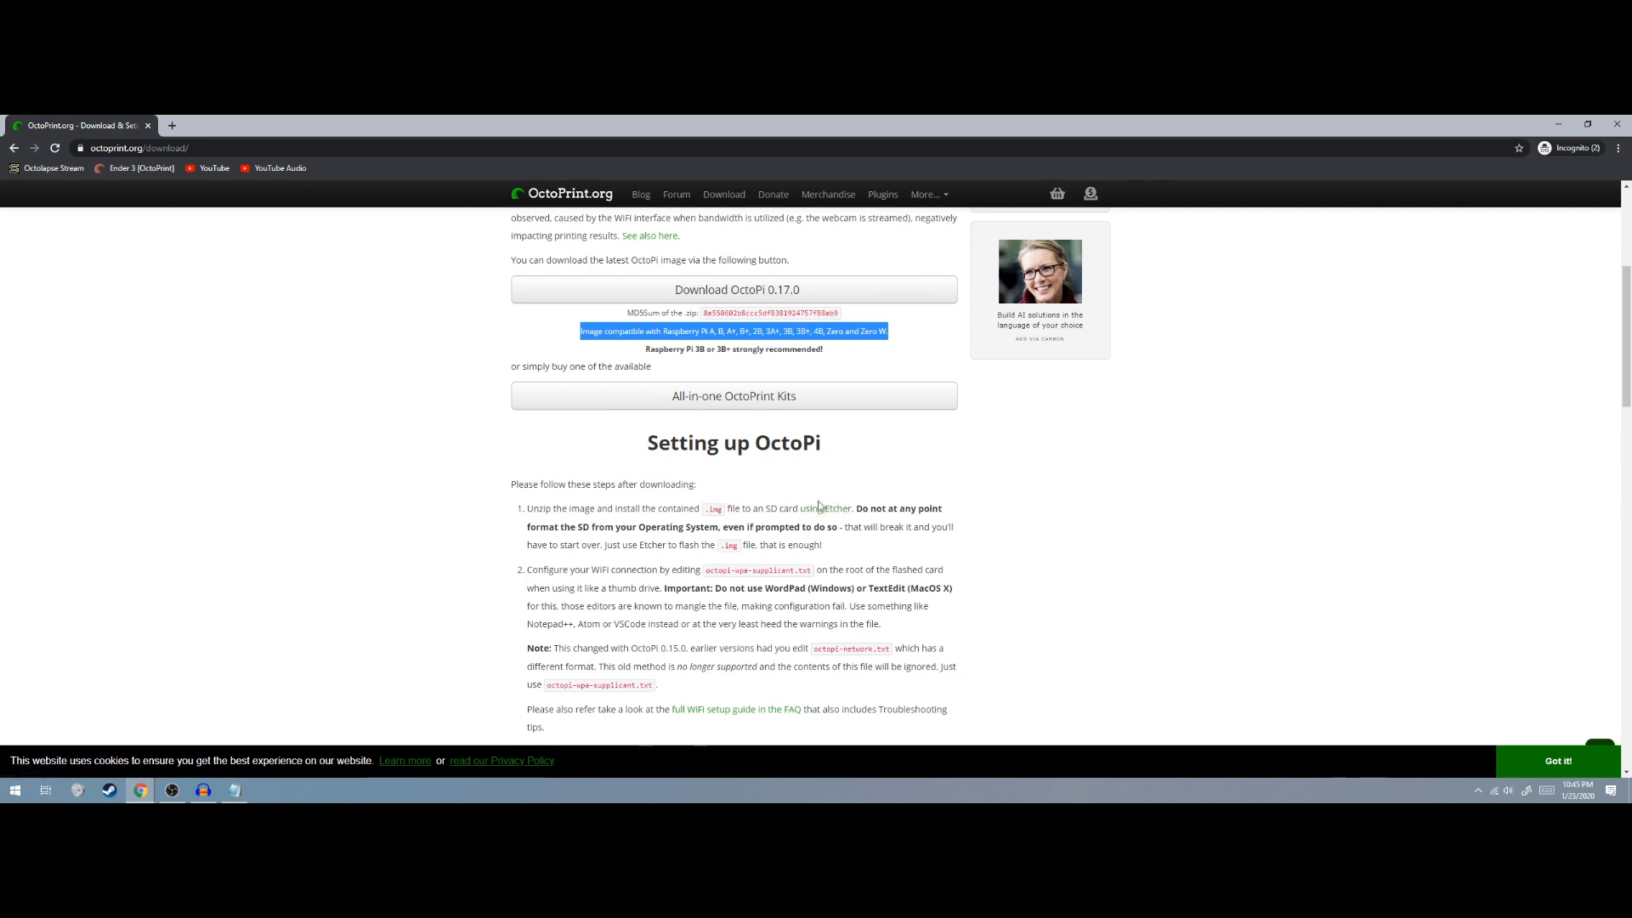
middle_click(823, 510)
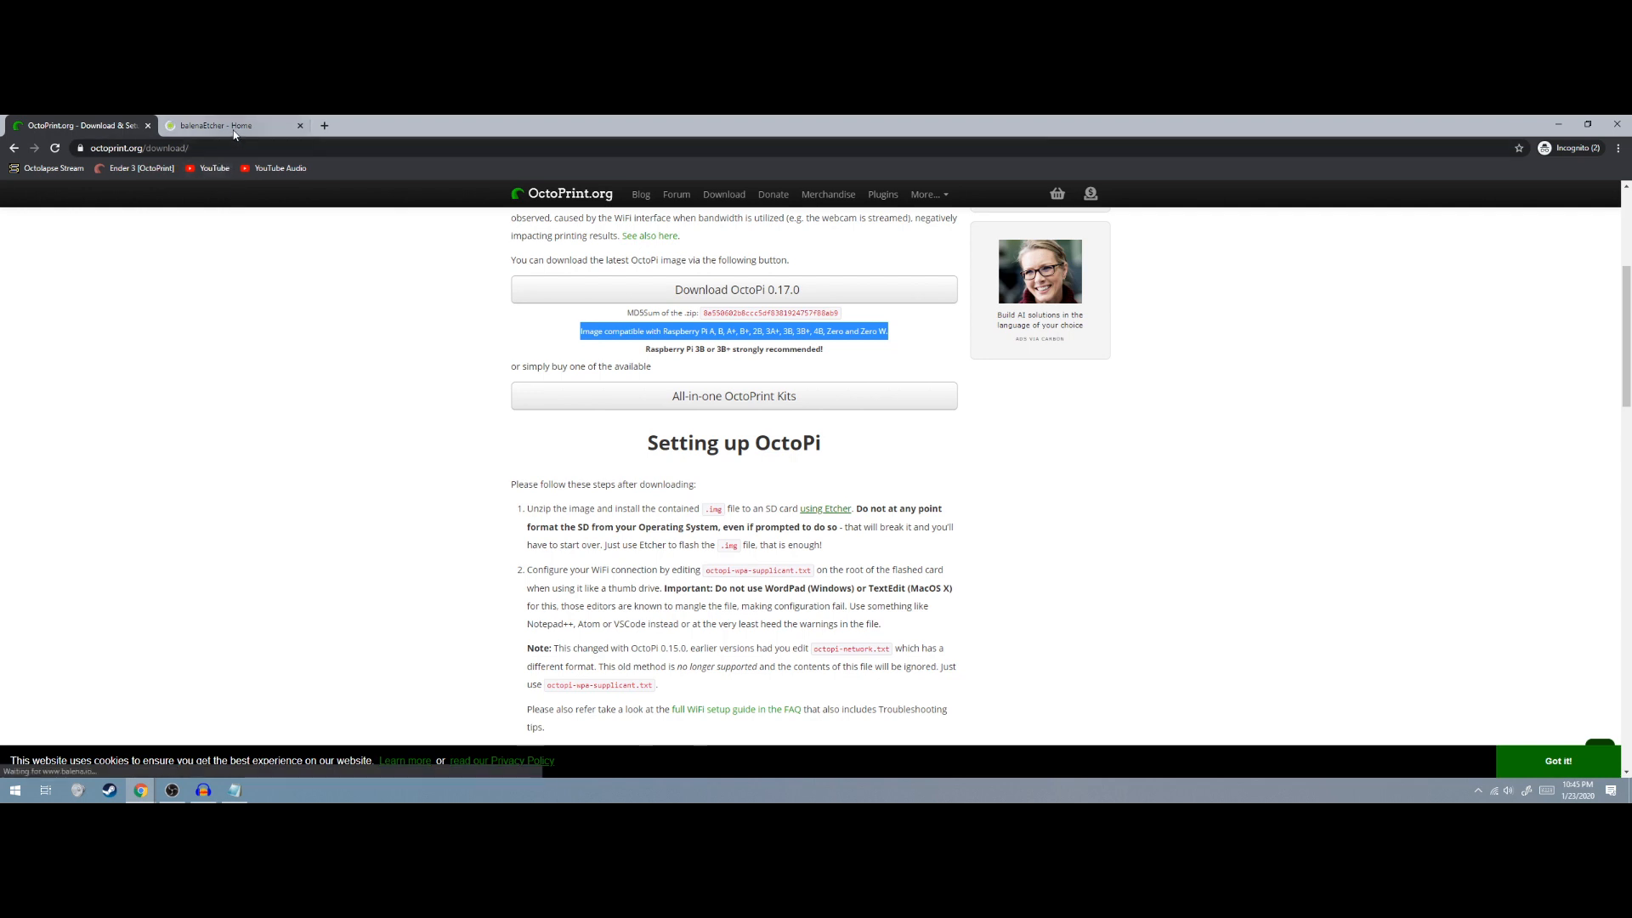
View the balenaEtcher page, then search 'note' in a new tab and open Downloads | Notepad++
click(230, 126)
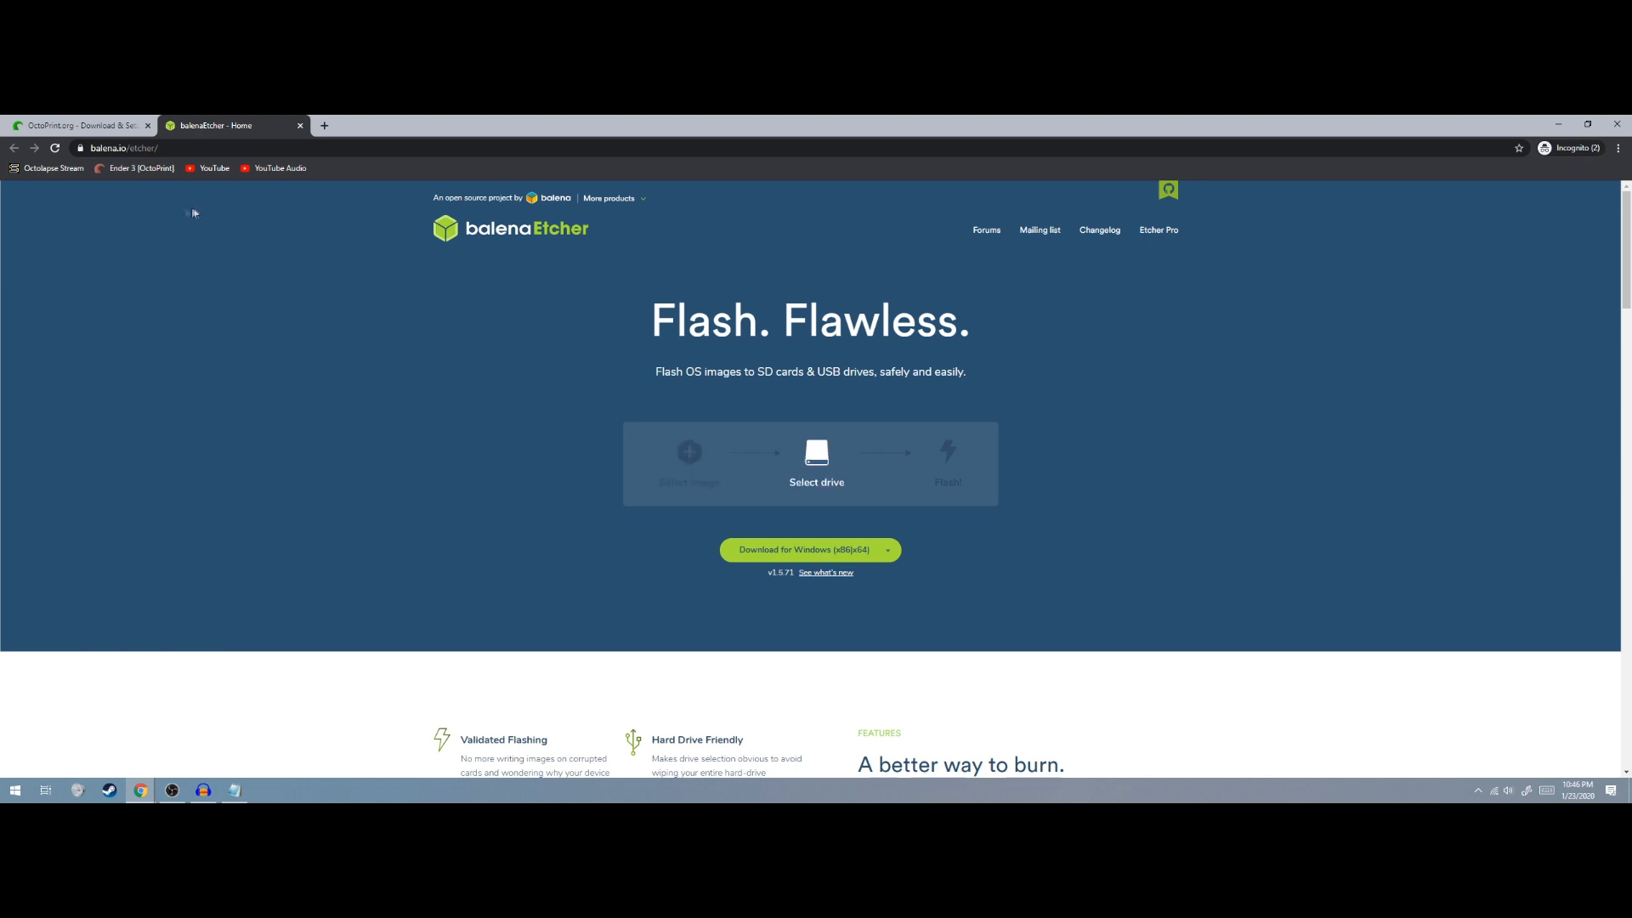
click(324, 126)
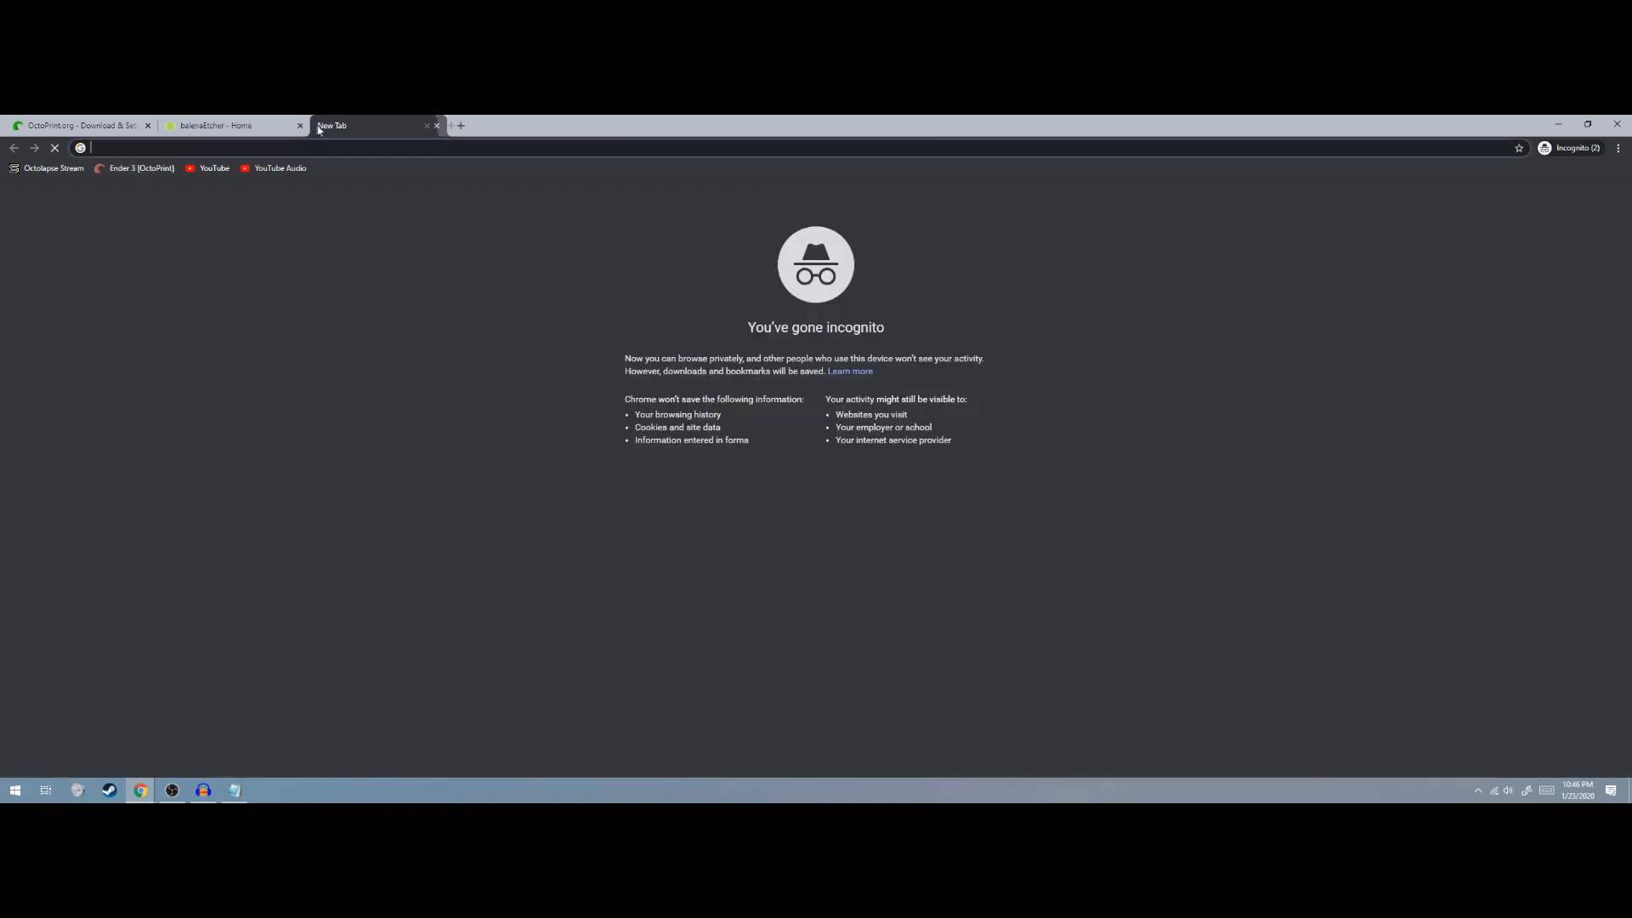
text(note)
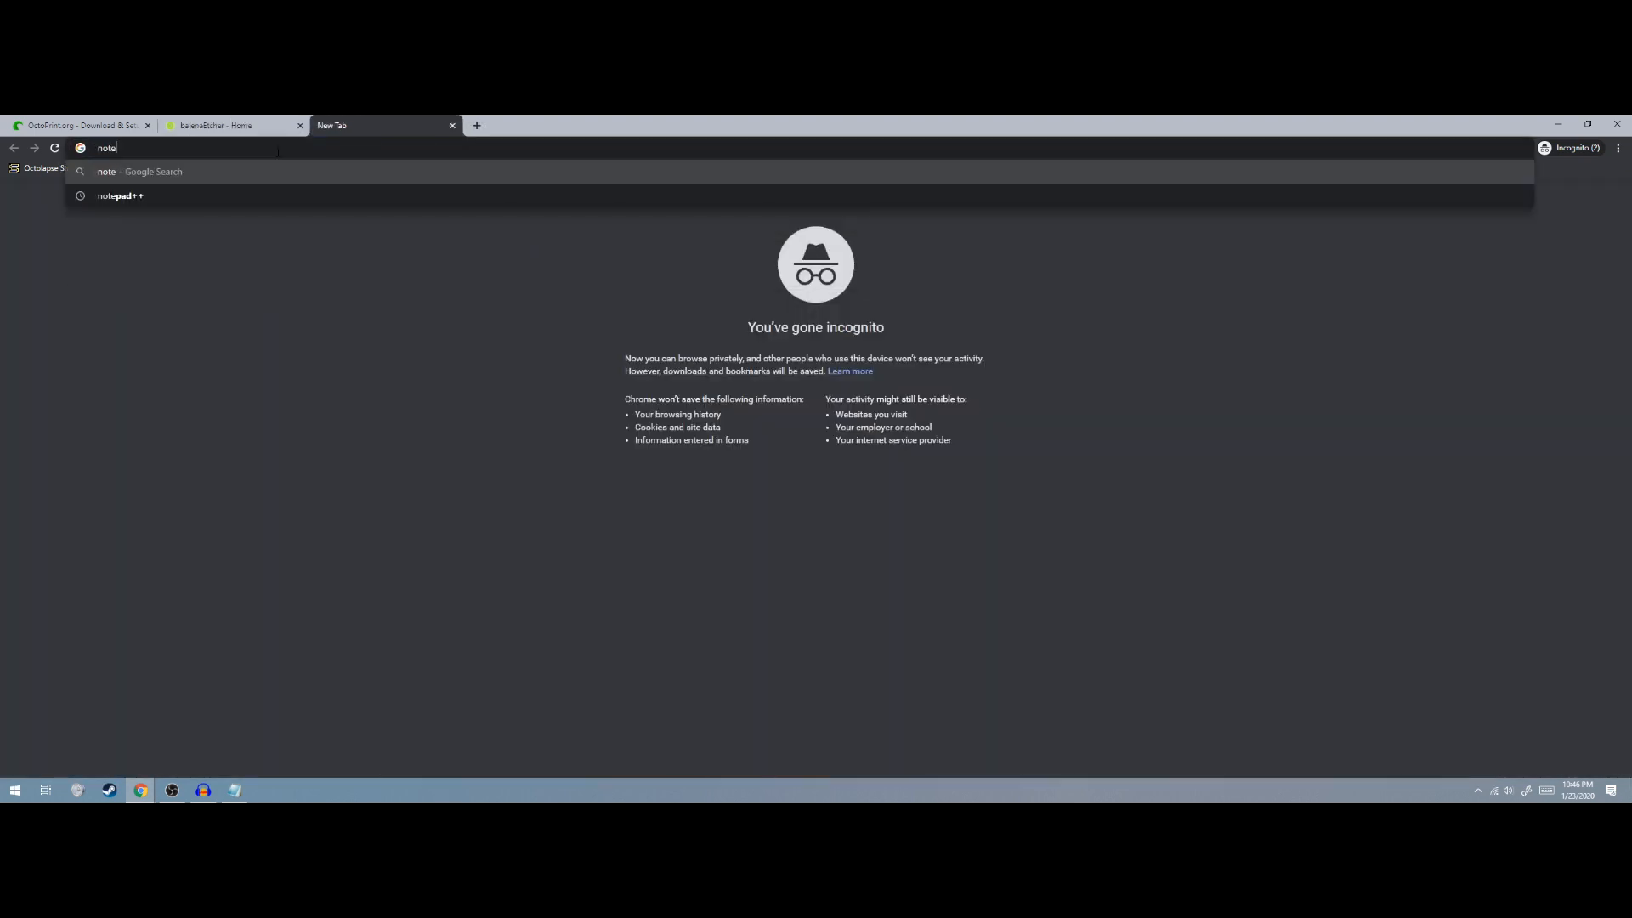
click(355, 191)
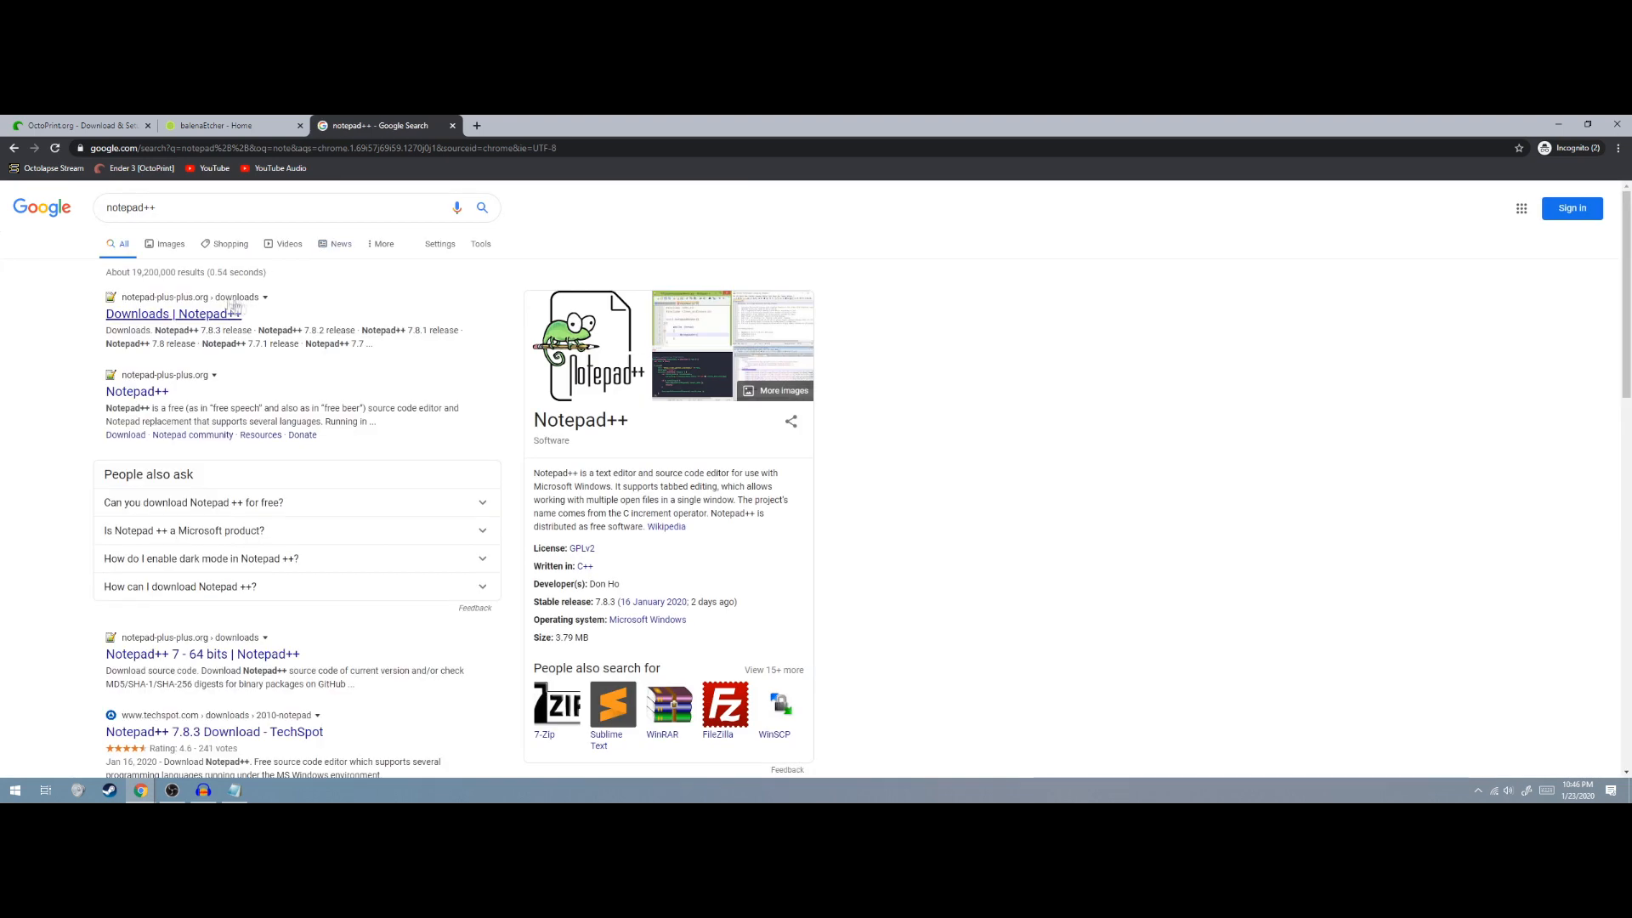
click(180, 315)
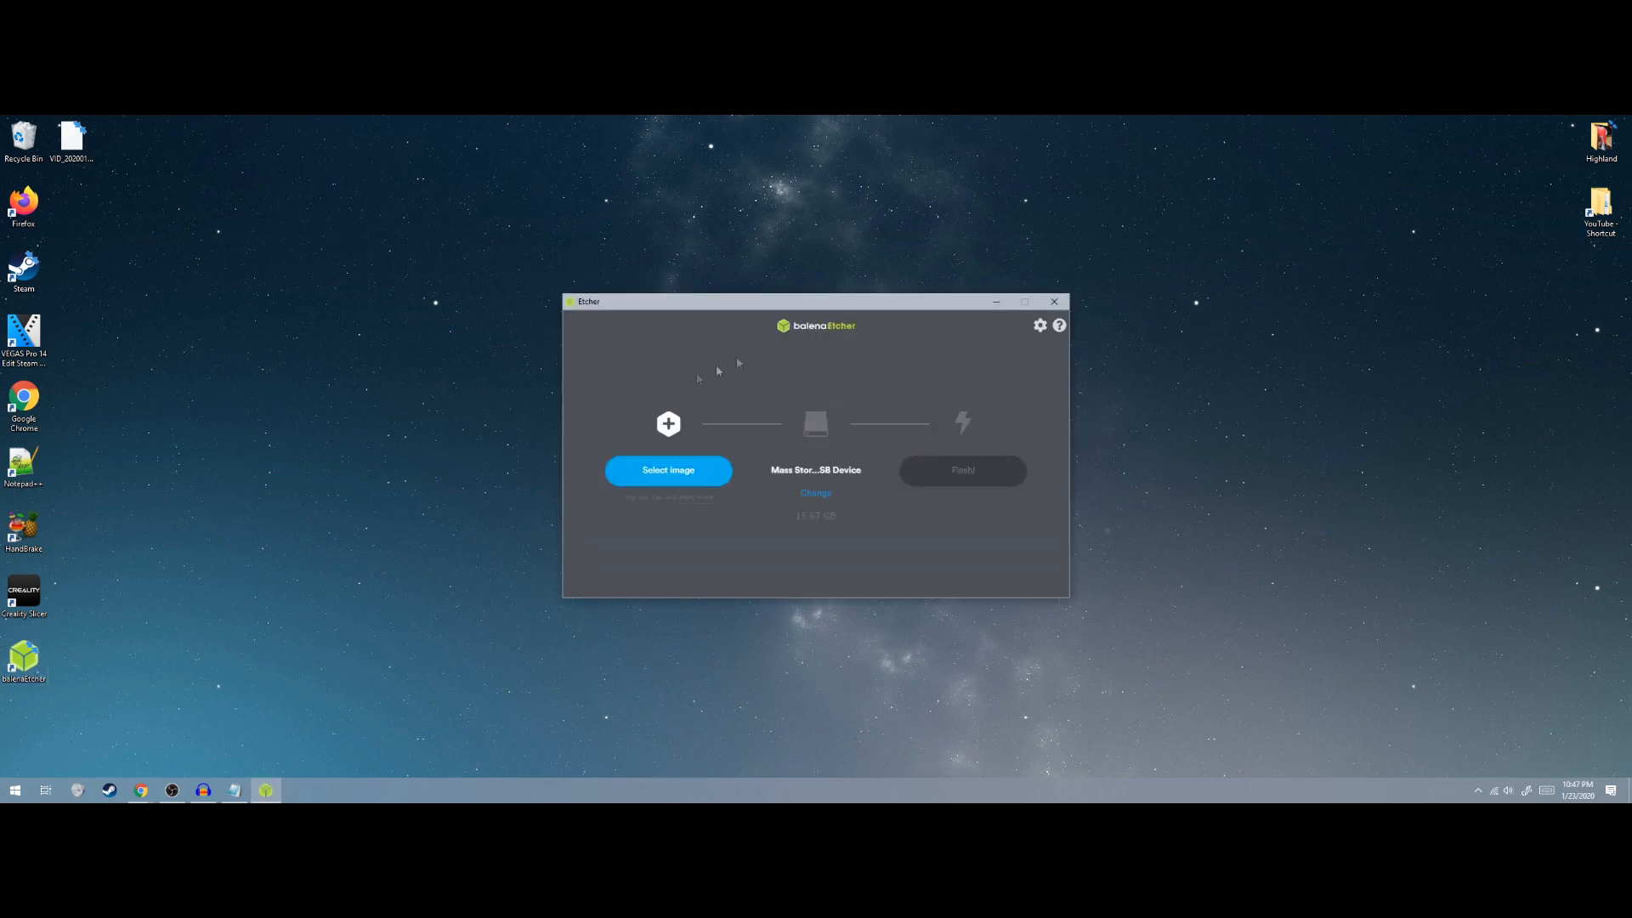
Select octopi-buster-lite-0.17.0 from Downloads as the image to flash
click(676, 474)
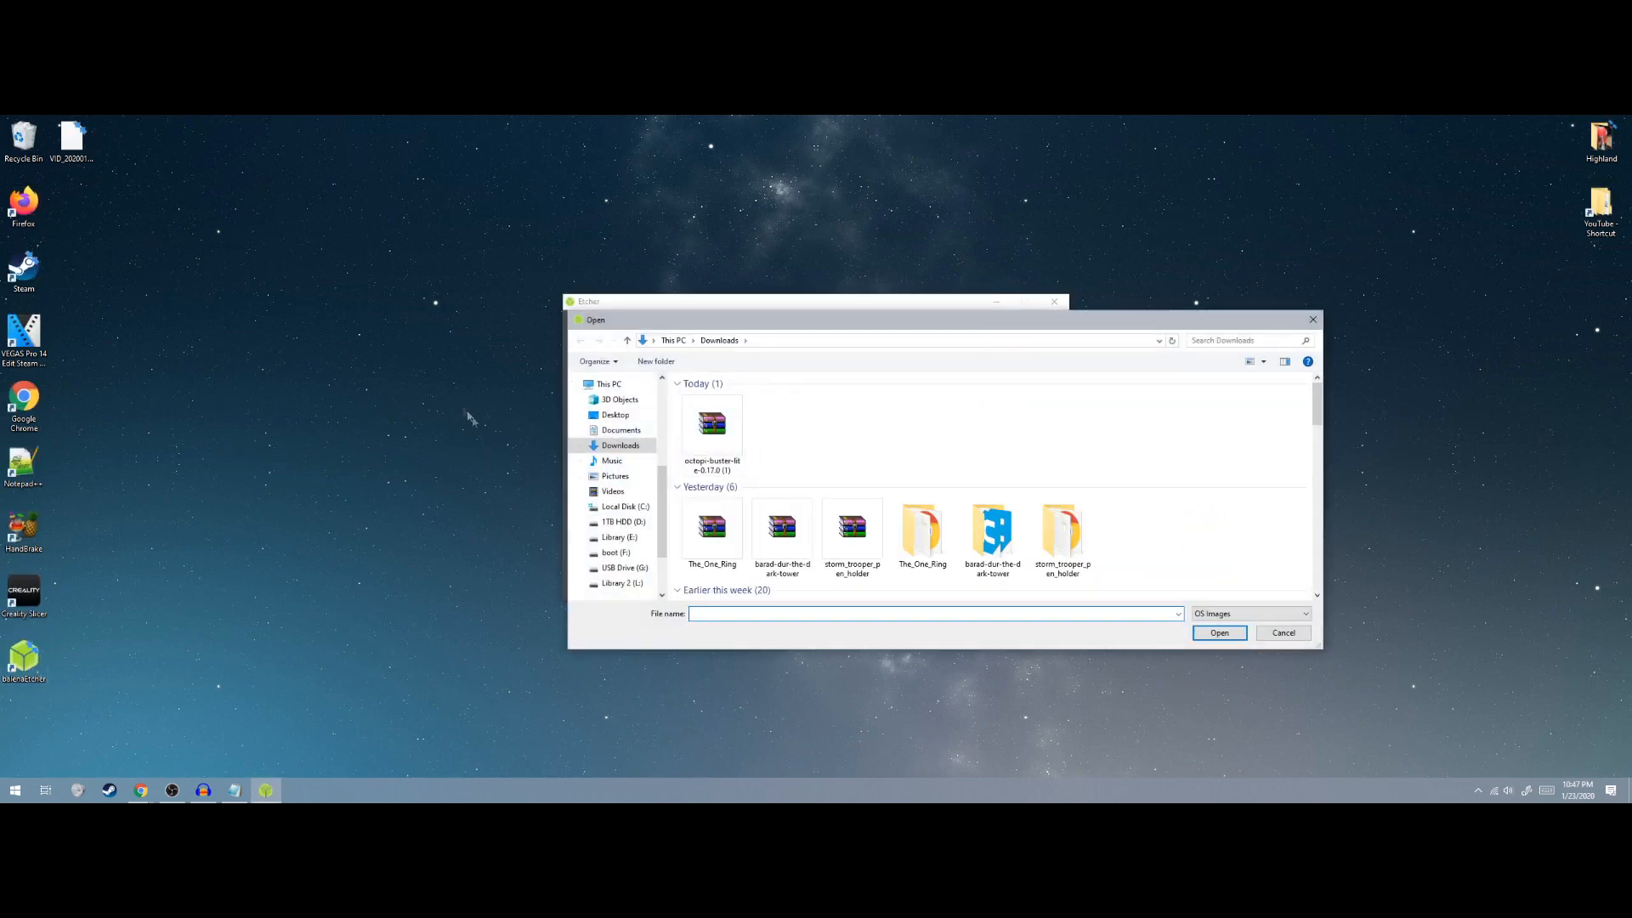
click(704, 450)
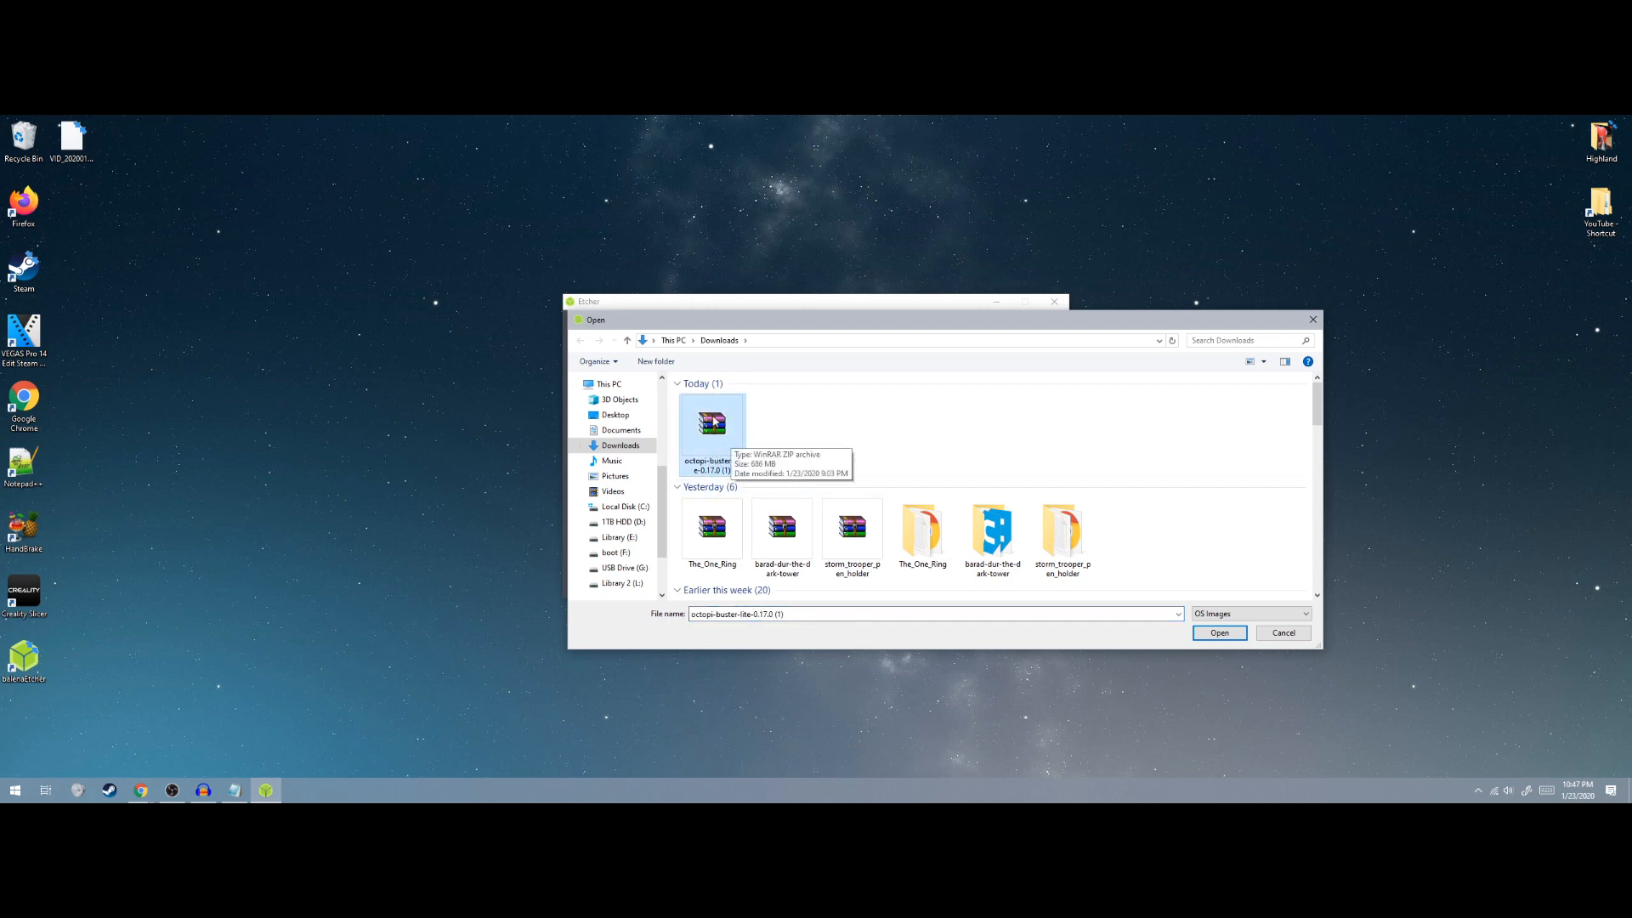
click(1220, 633)
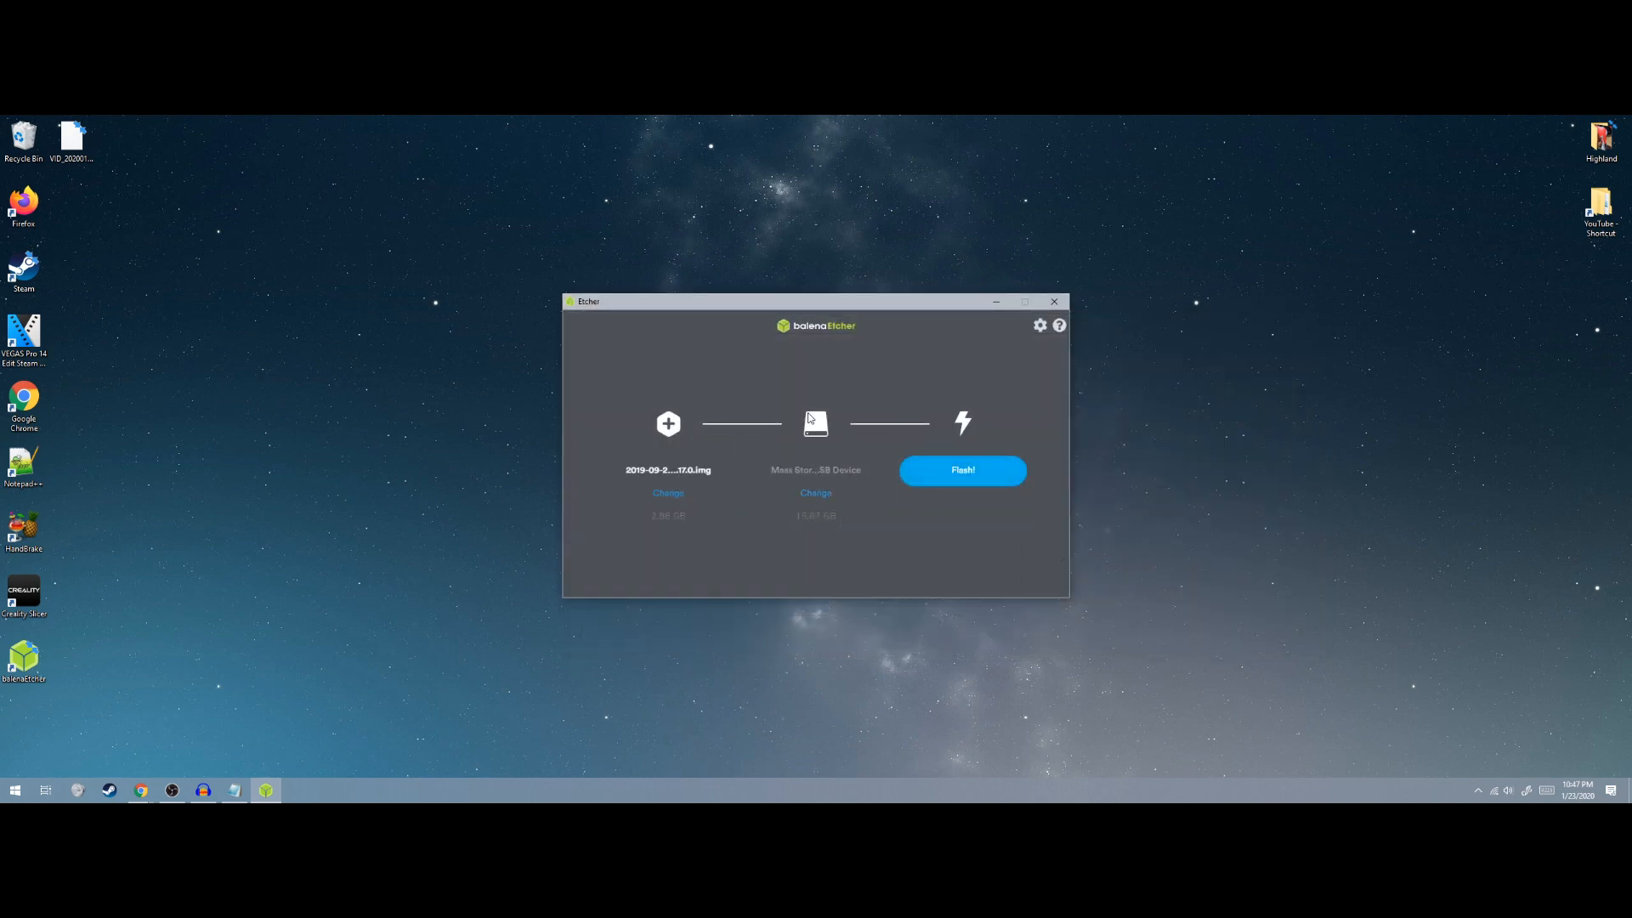
Confirm the USB mass storage drive as the target and start the flash
click(816, 494)
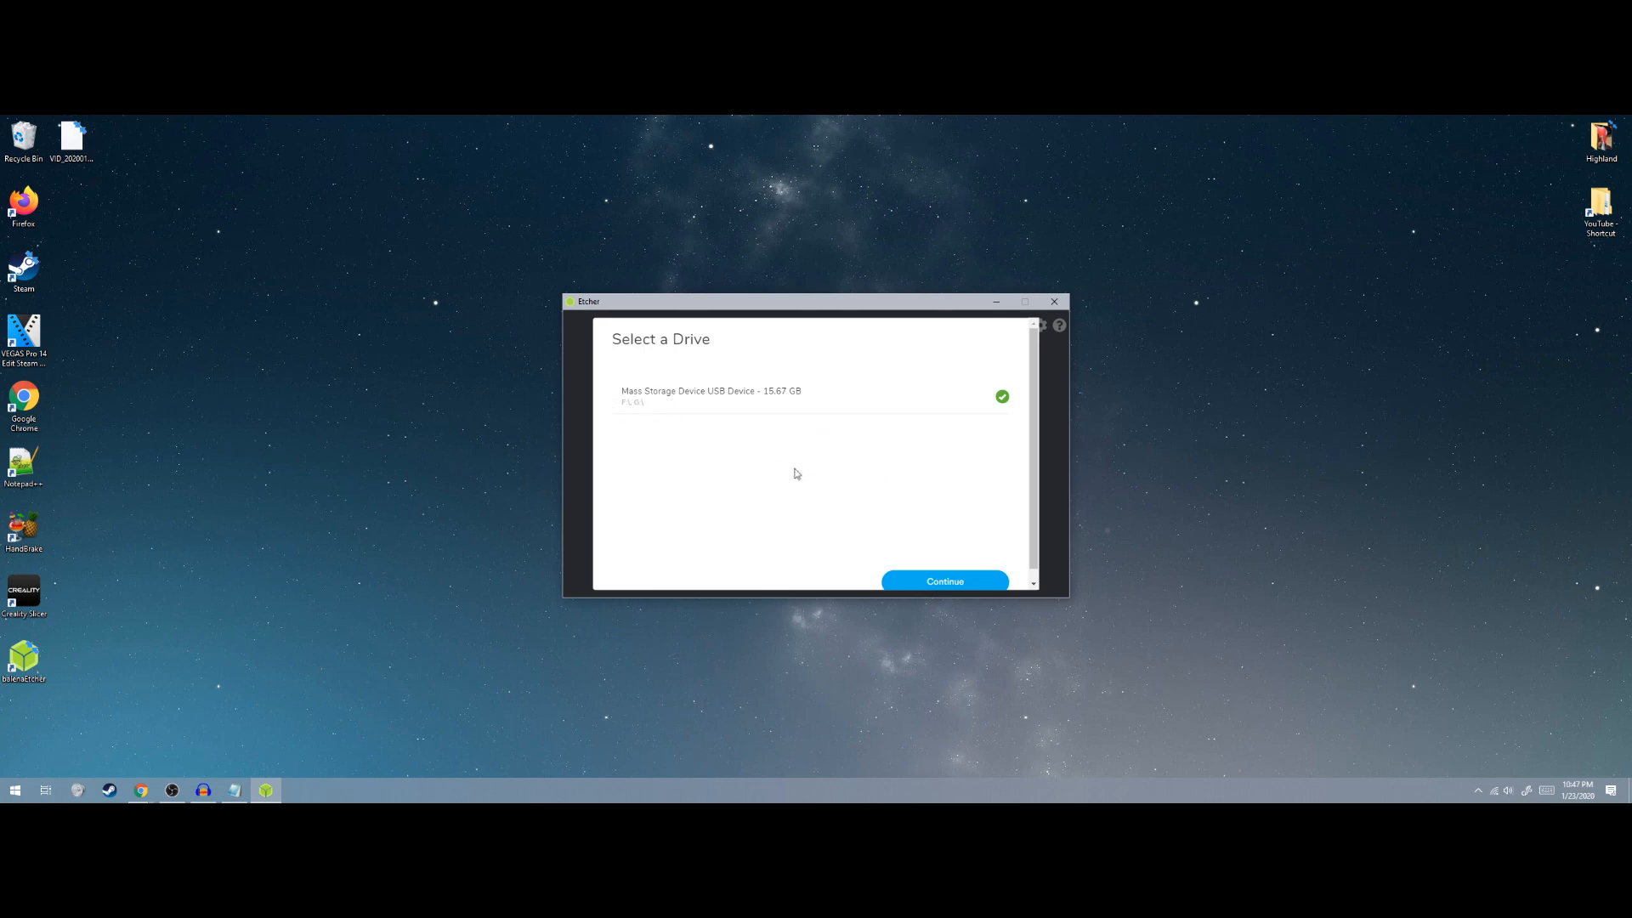
click(678, 397)
click(790, 405)
click(938, 583)
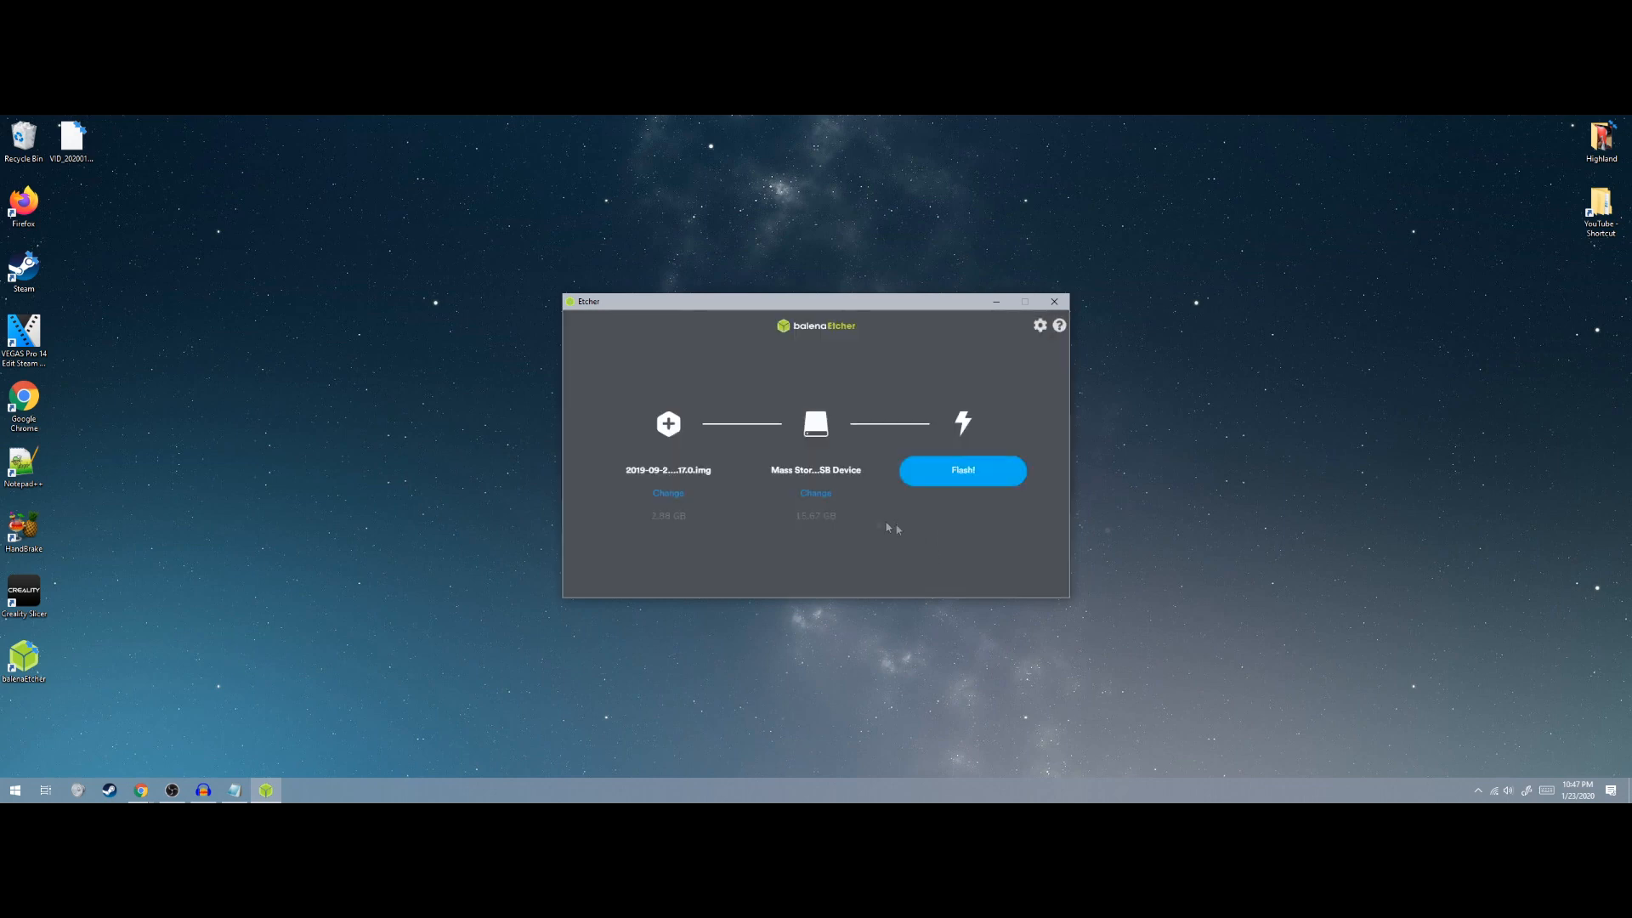
click(963, 476)
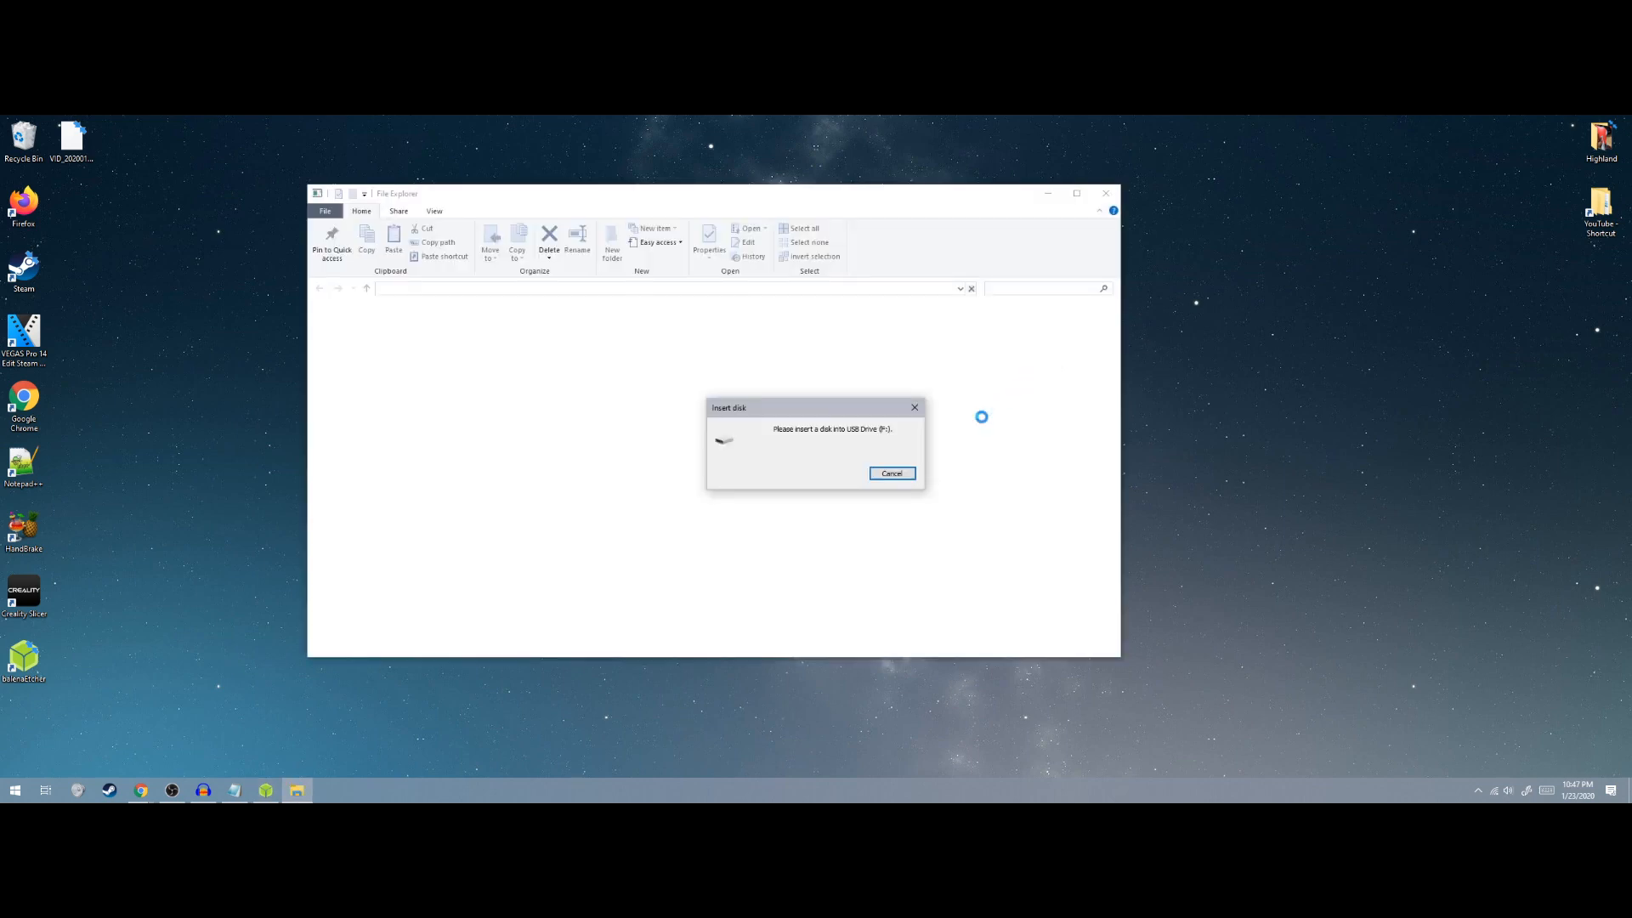
Dismiss the Insert disk prompt, cancel the drive G: format prompts and error, then close Etcher
click(915, 407)
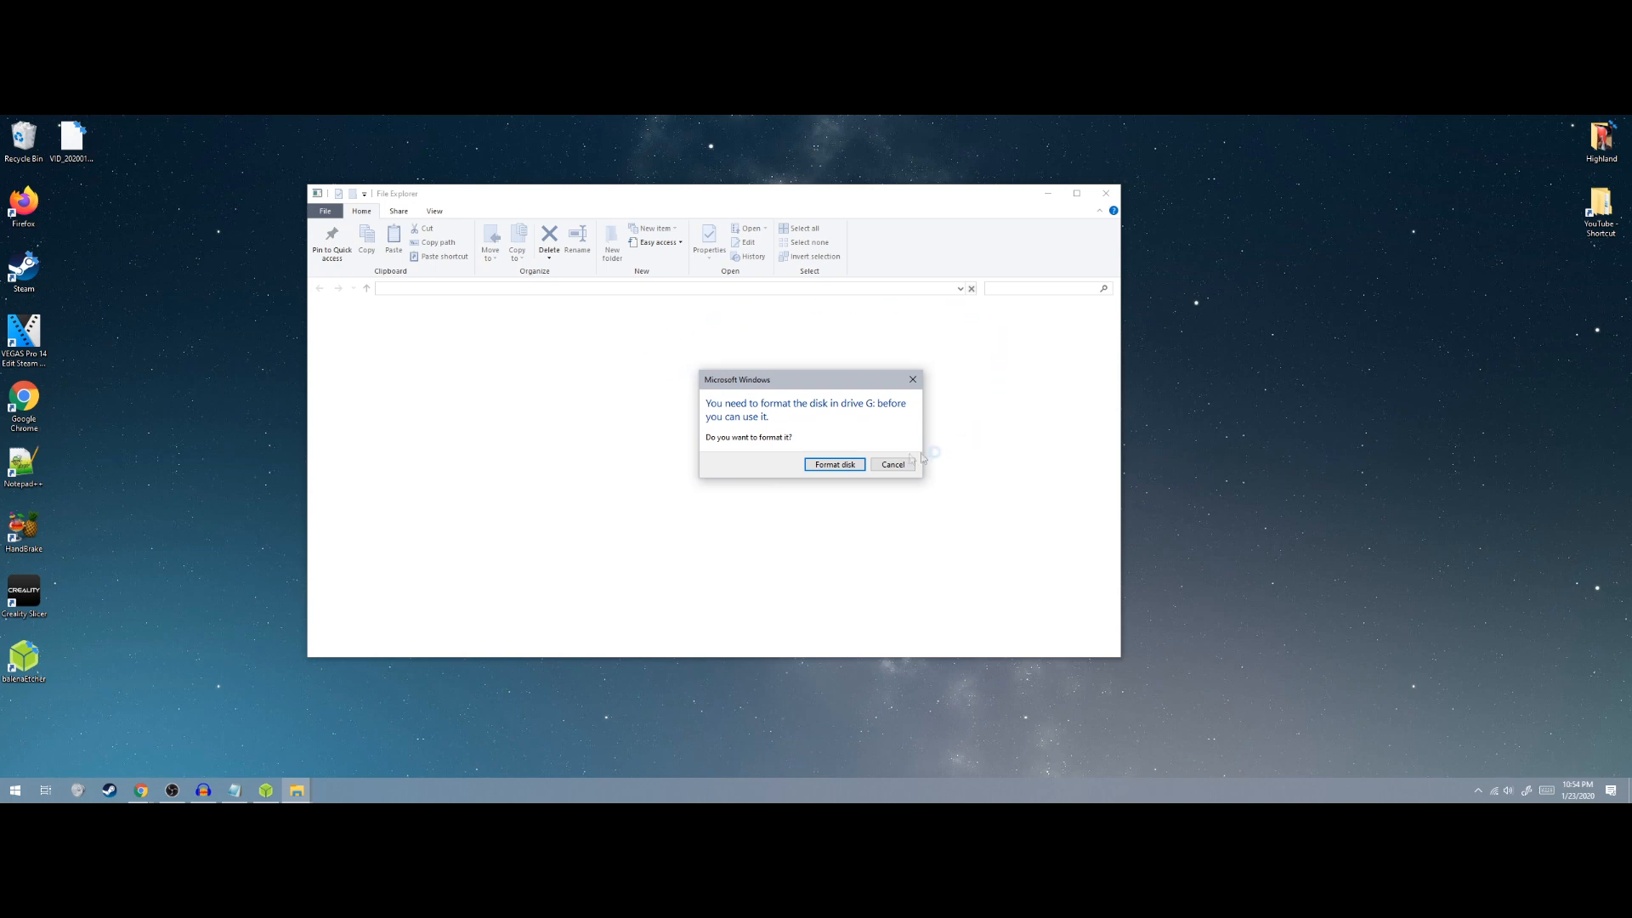
click(897, 464)
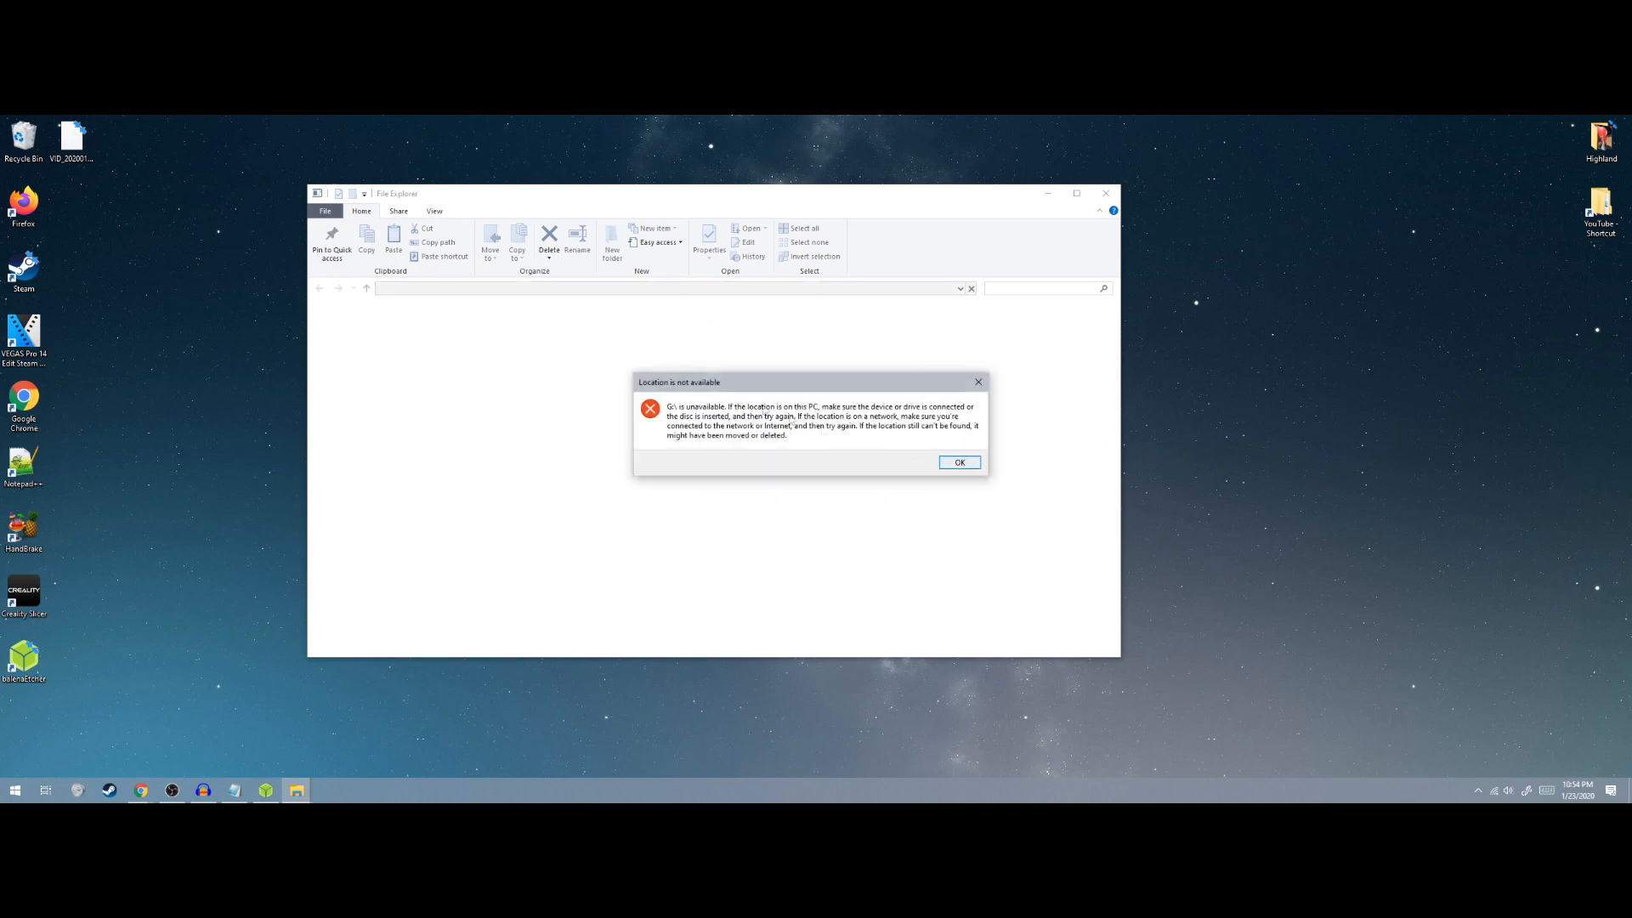
click(959, 464)
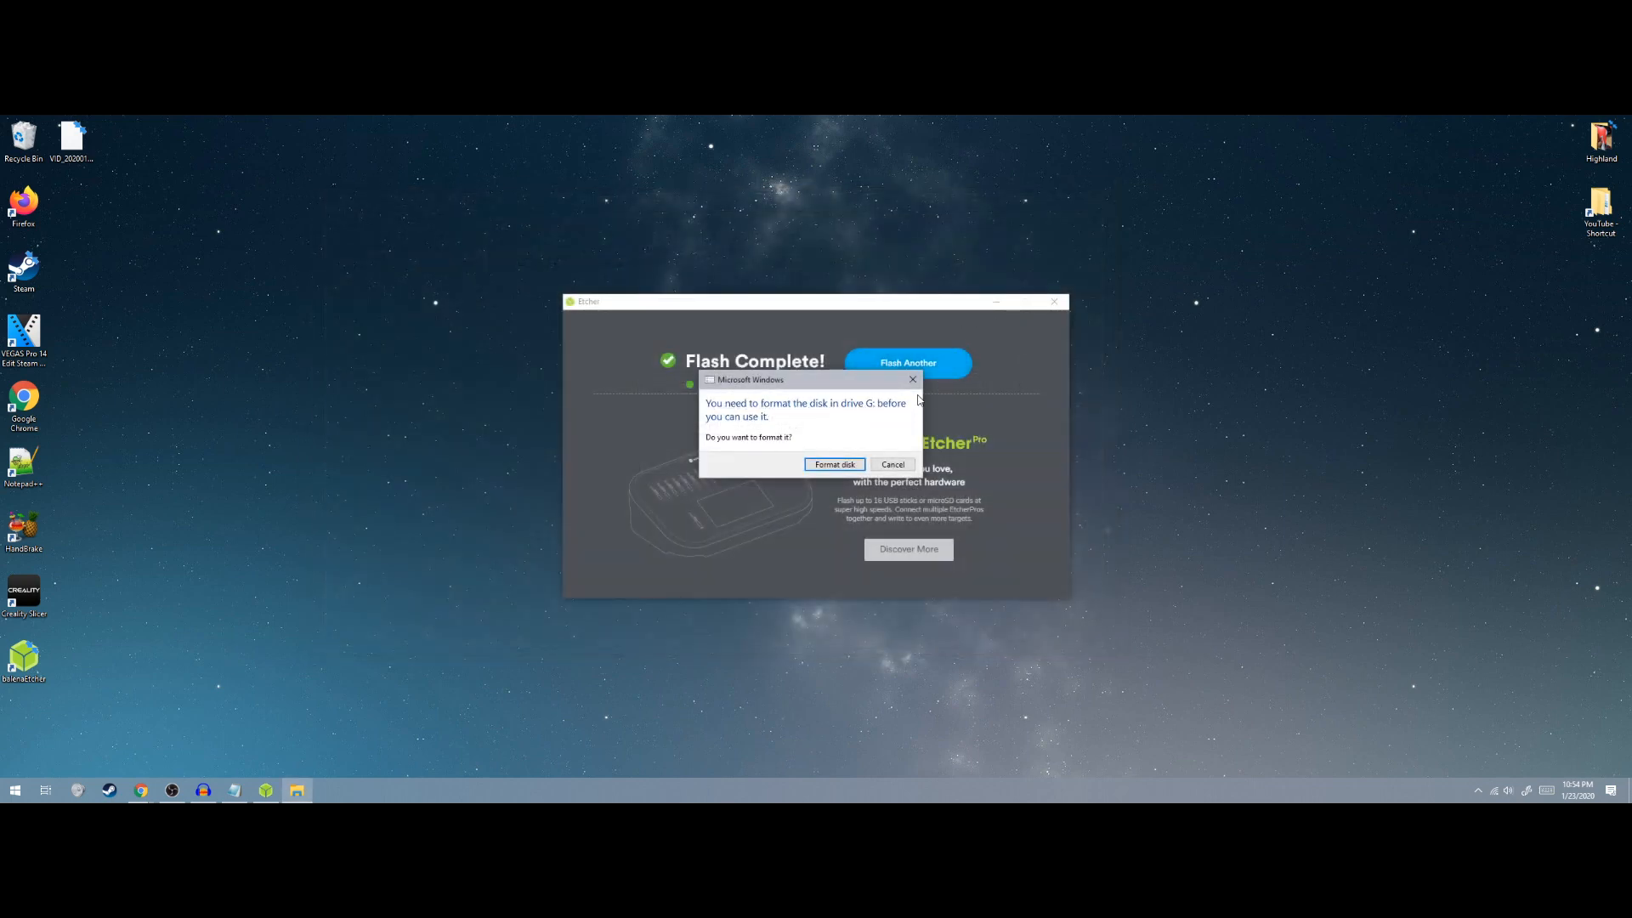
click(893, 464)
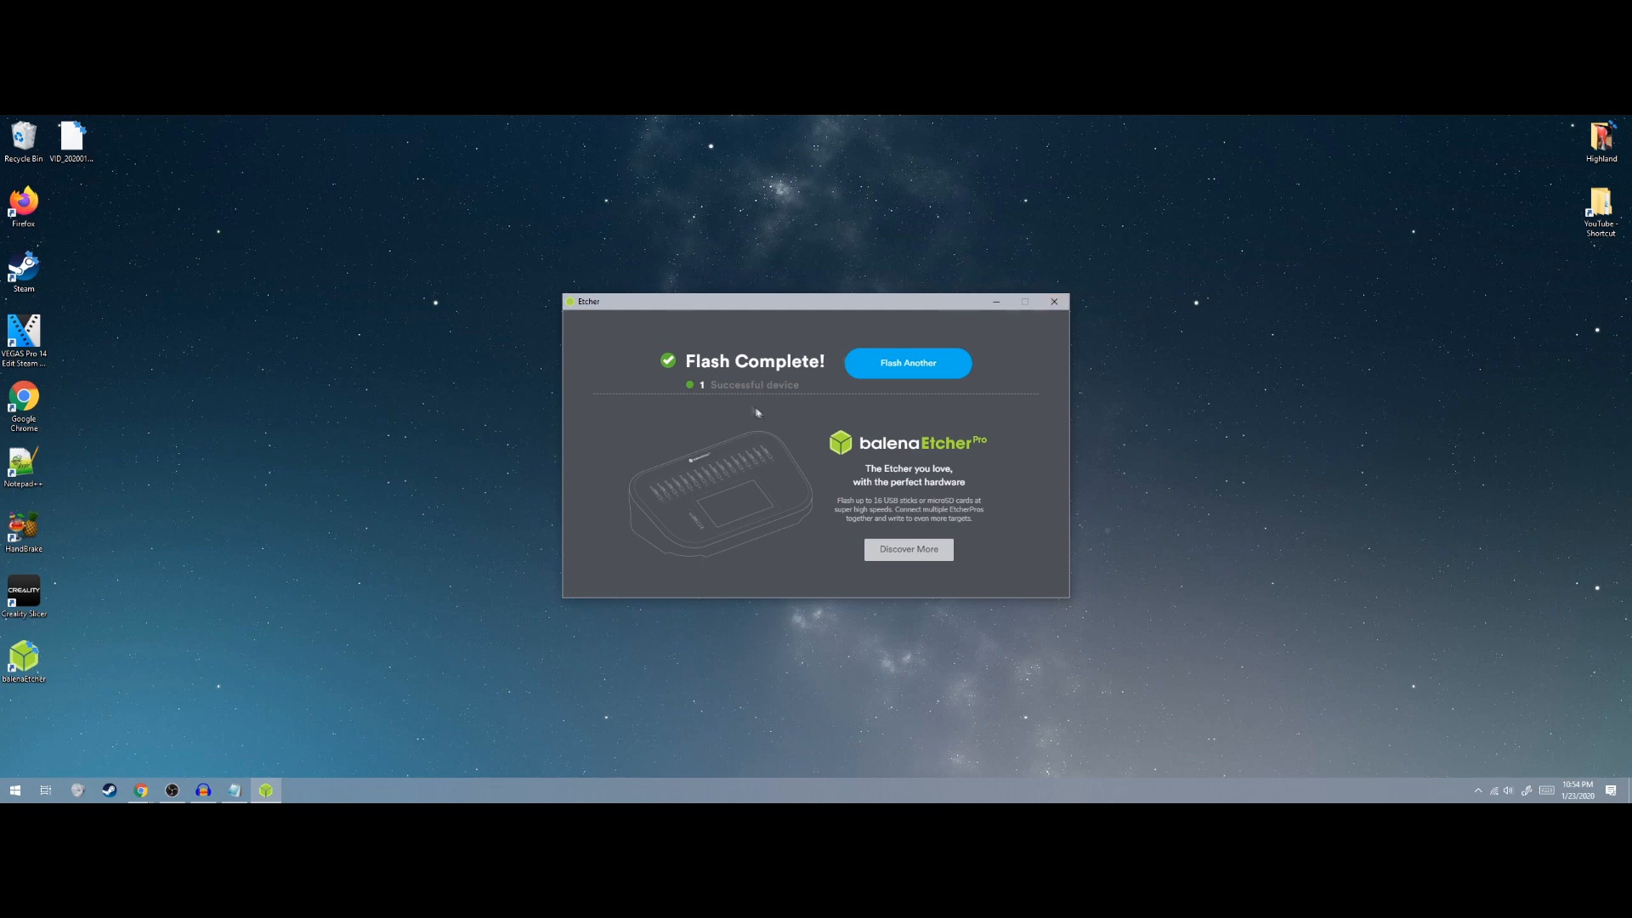
click(1054, 302)
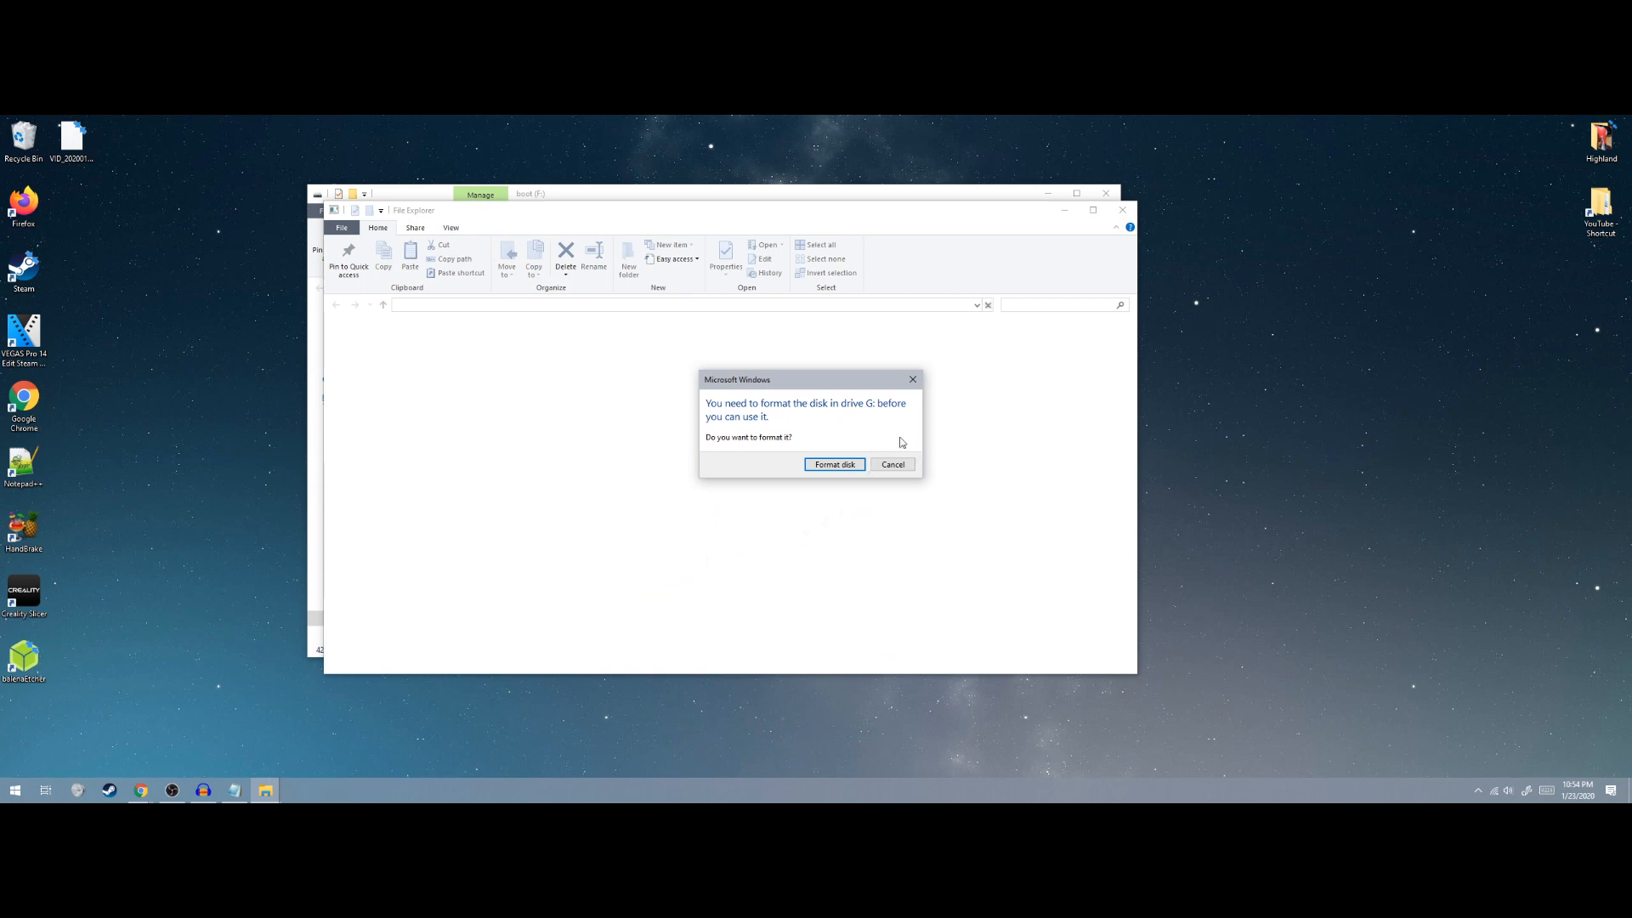
Cancel the remaining drive G: format prompts and dismiss the unavailable-drive error
click(891, 468)
click(963, 472)
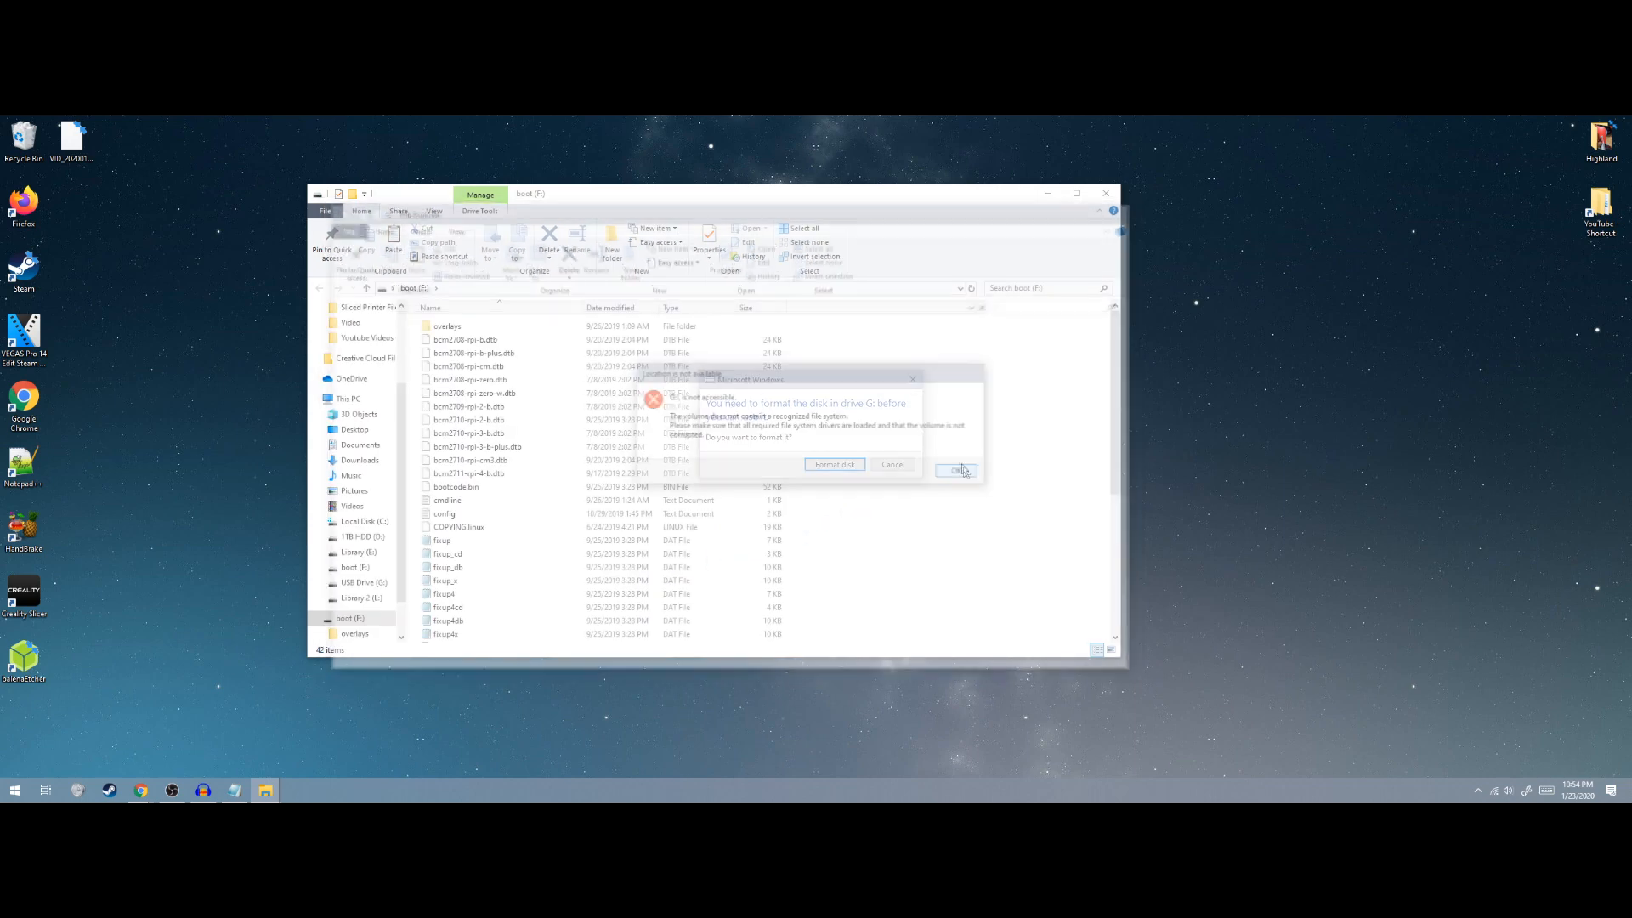
click(892, 464)
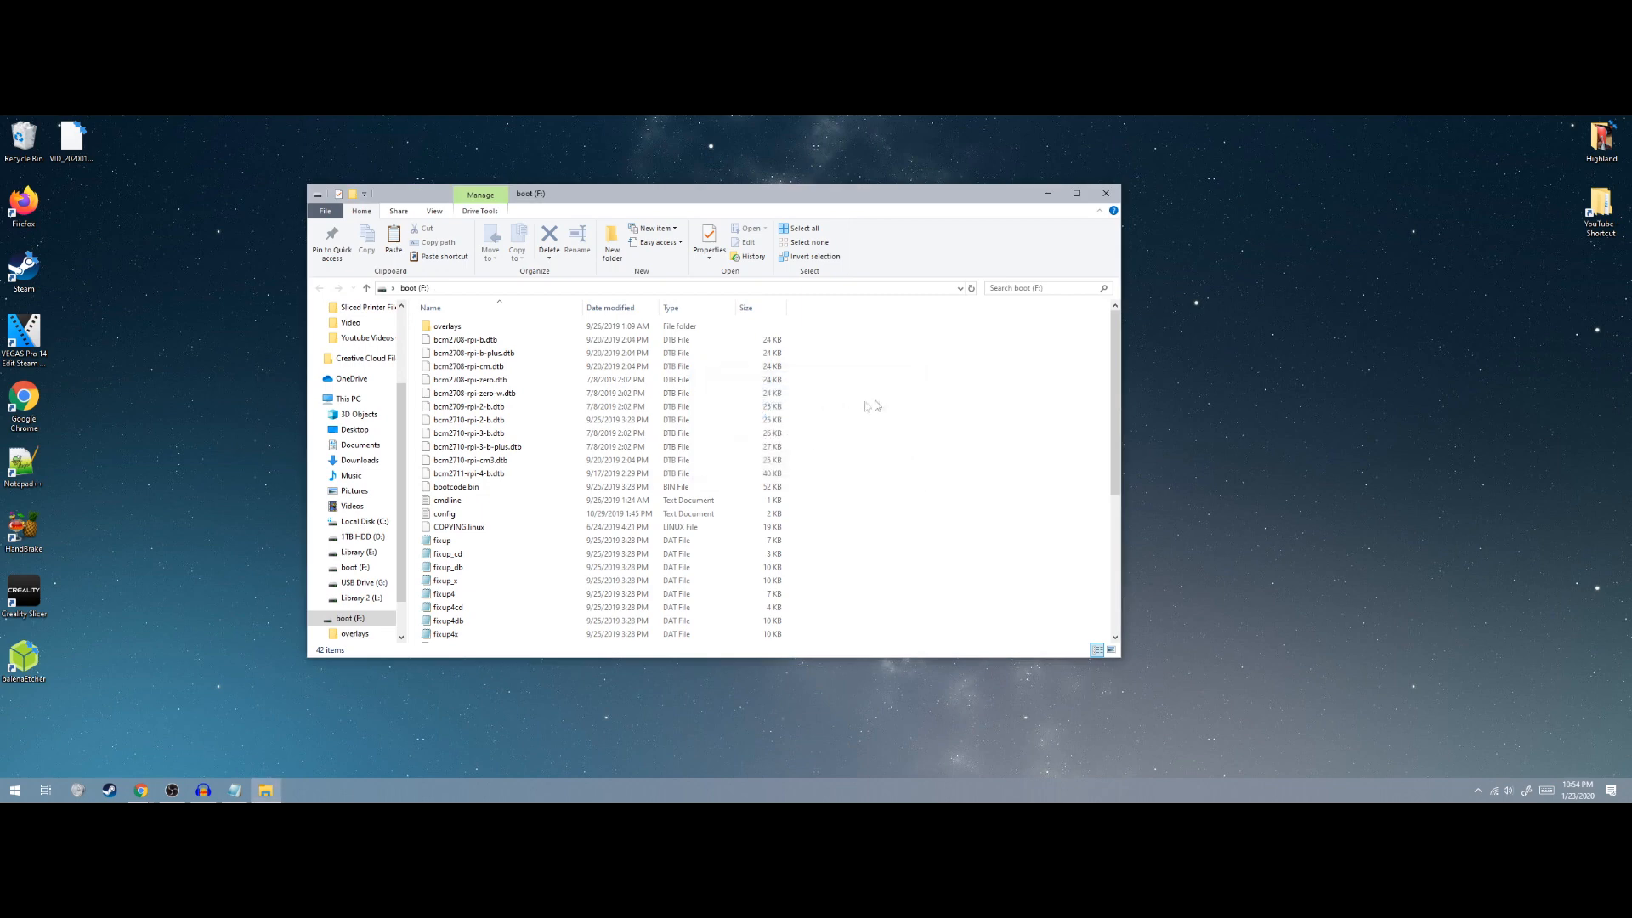
Scroll the boot (F:) file list and bring up the context menu for octopi-wpa-supplicant
scroll(707, 444, down, 3)
scroll(708, 444, up, 3)
scroll(707, 443, down, 3)
scroll(708, 442, up, 3)
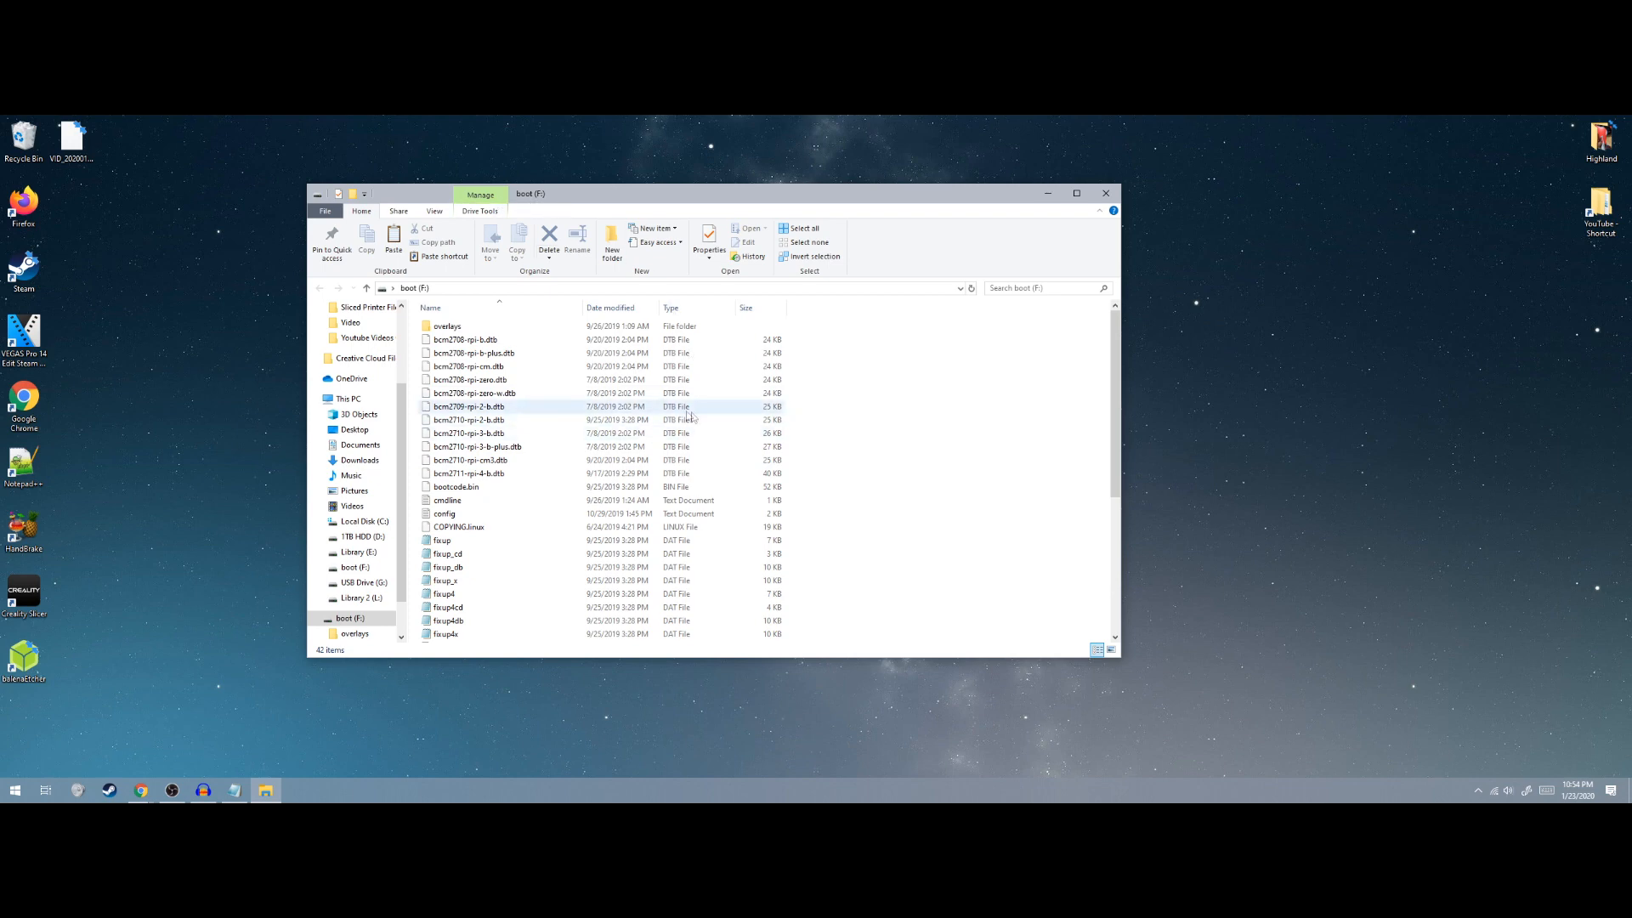
scroll(633, 493, down, 6)
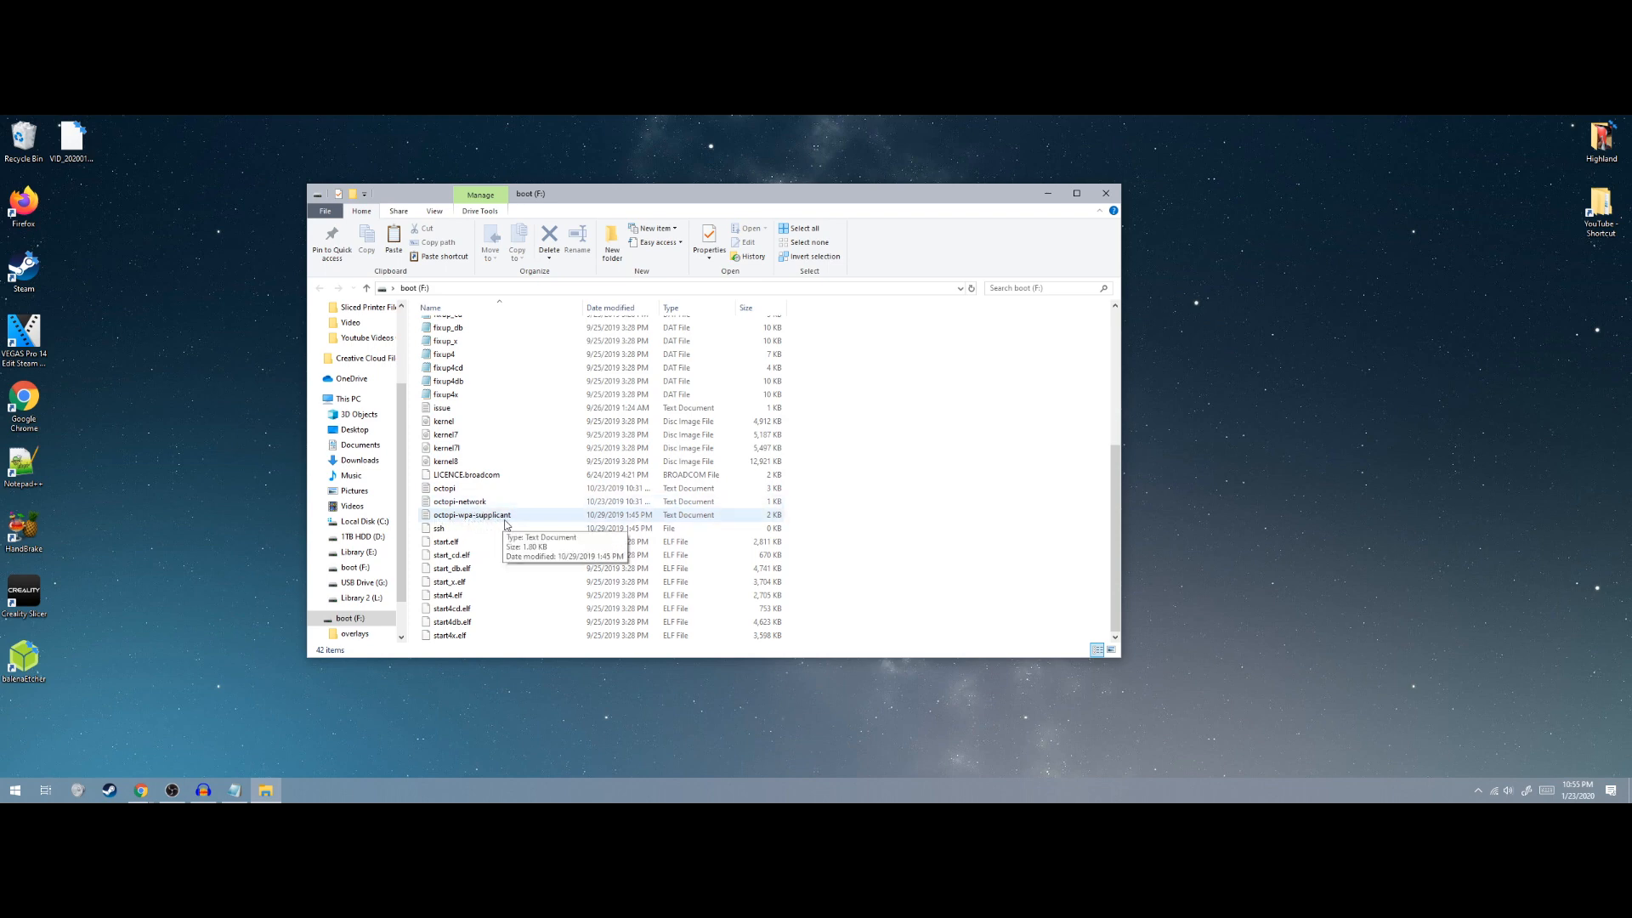
right_click(473, 516)
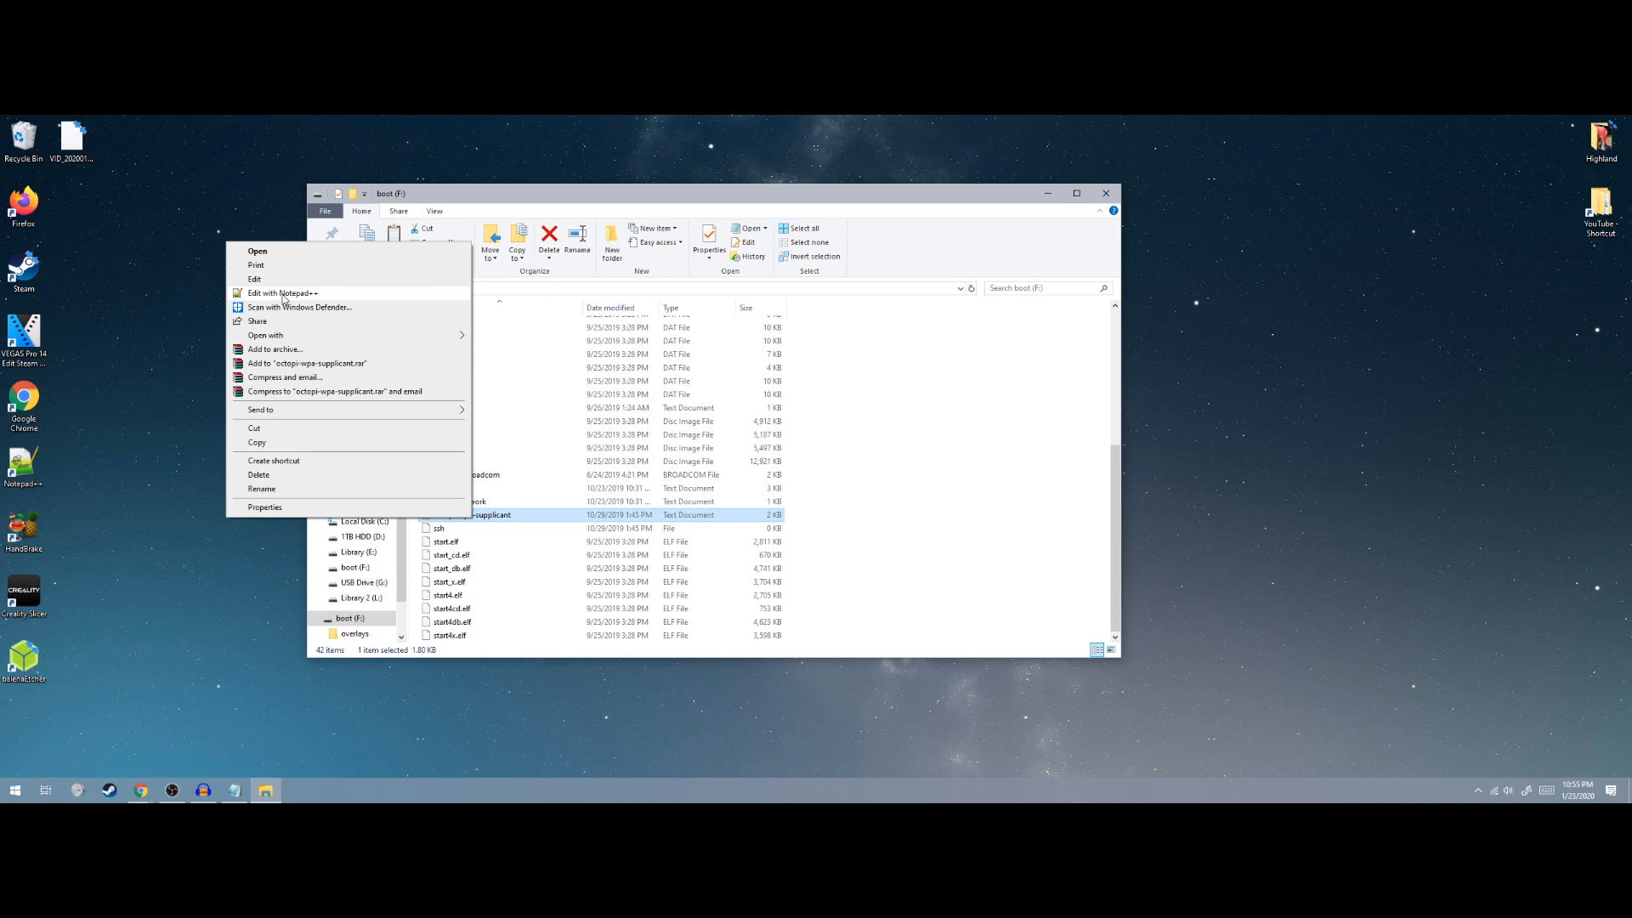
click(283, 294)
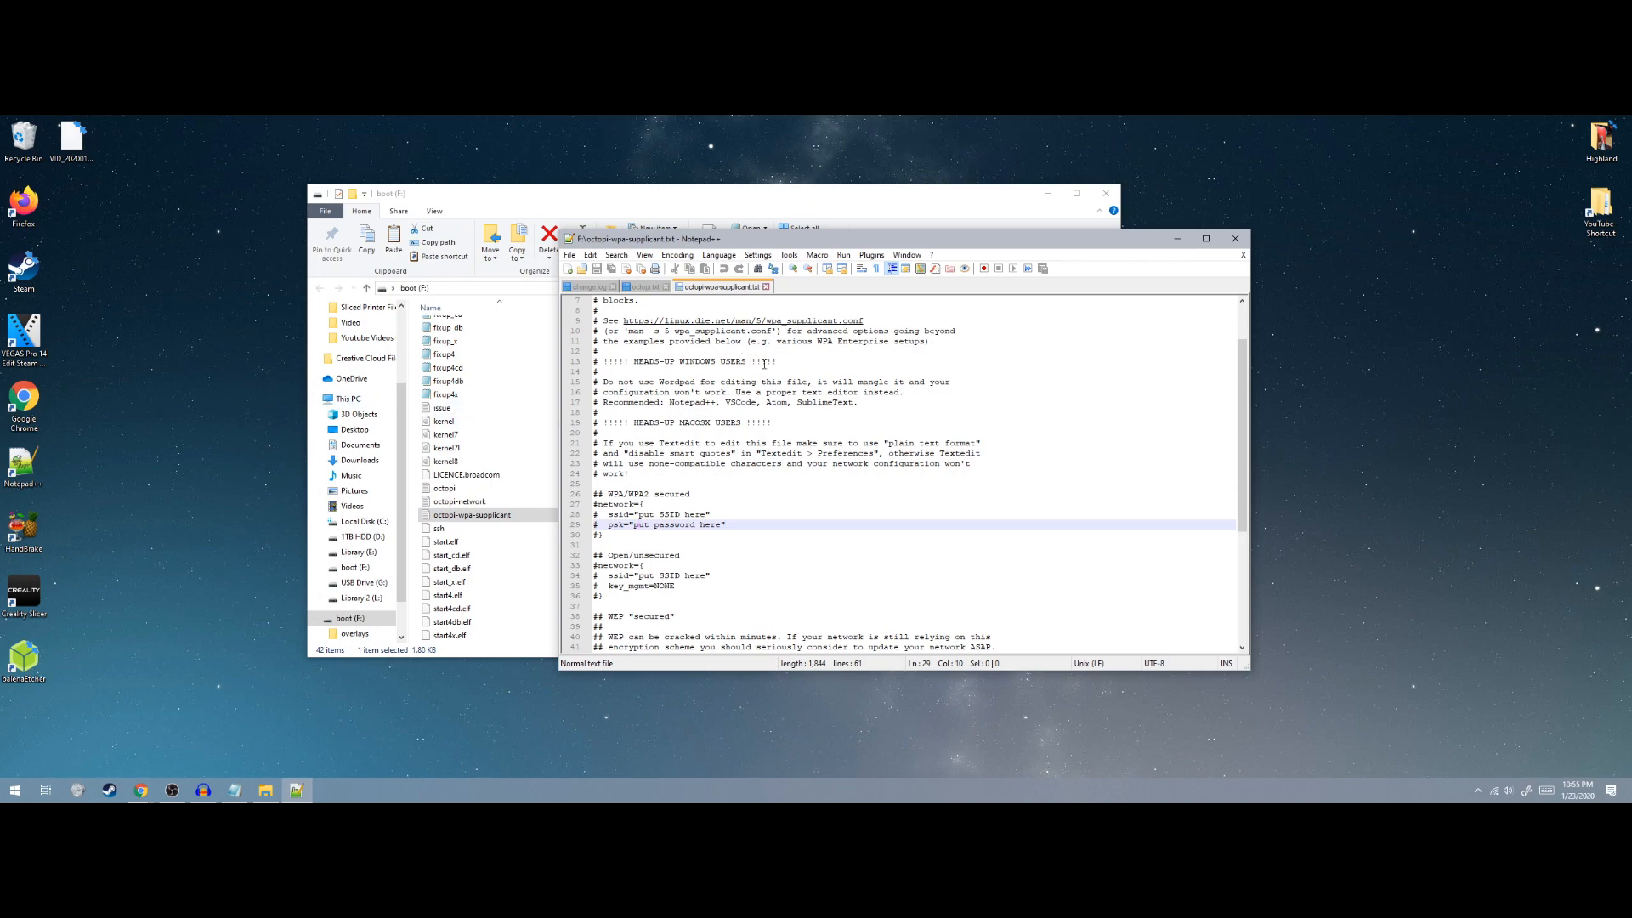
scroll(773, 367, up, 2)
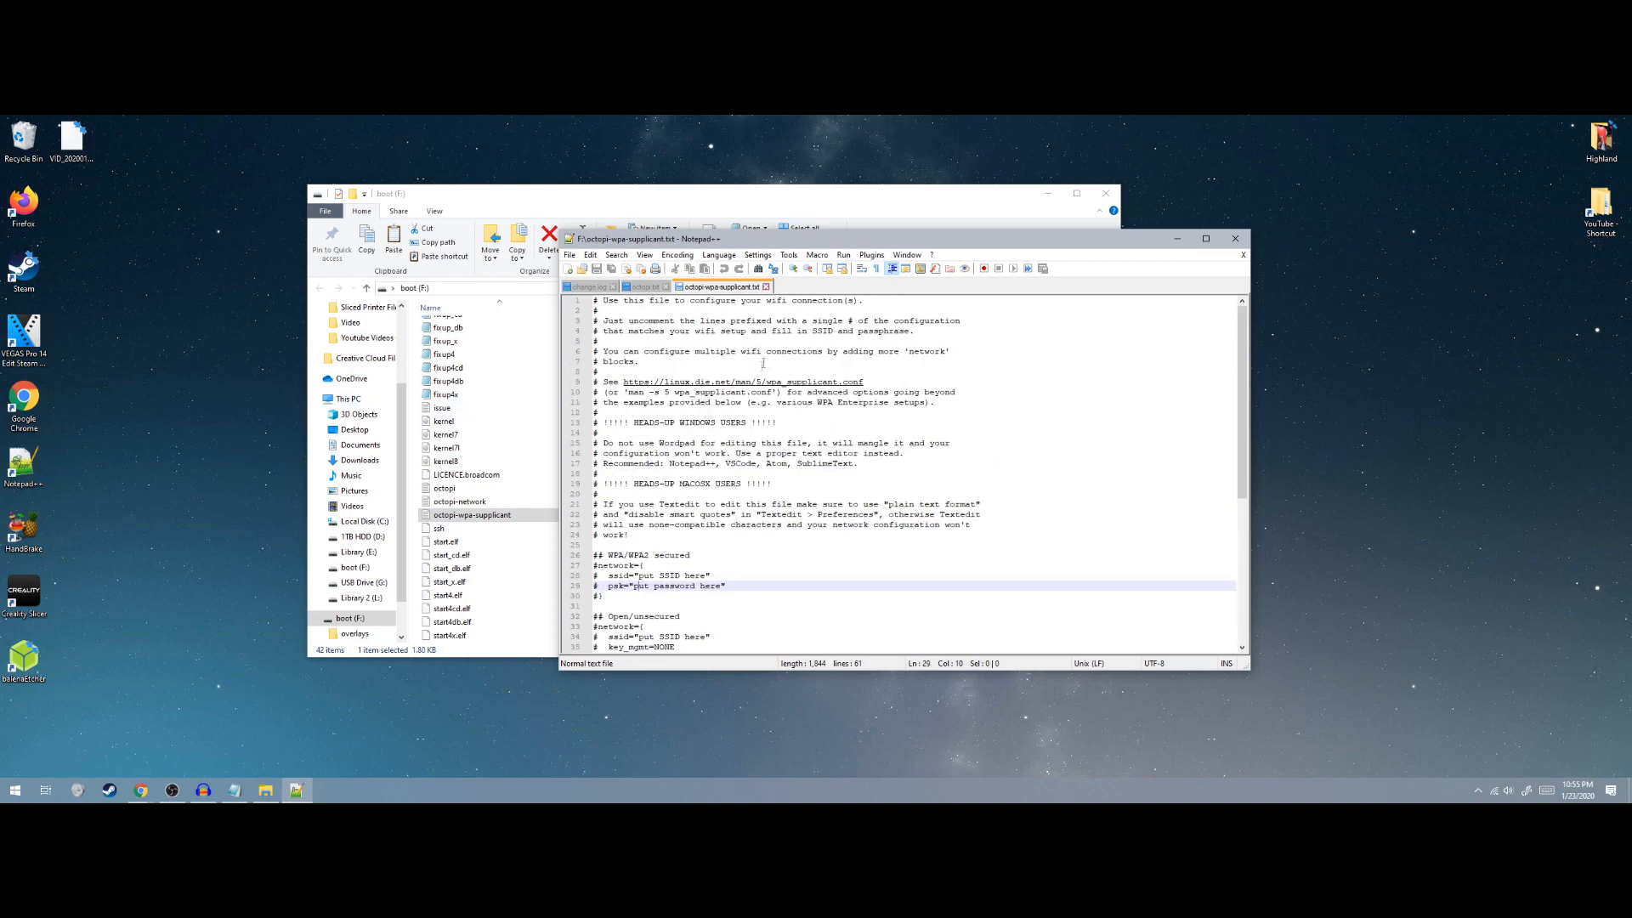
scroll(770, 391, down, 3)
scroll(816, 385, down, 6)
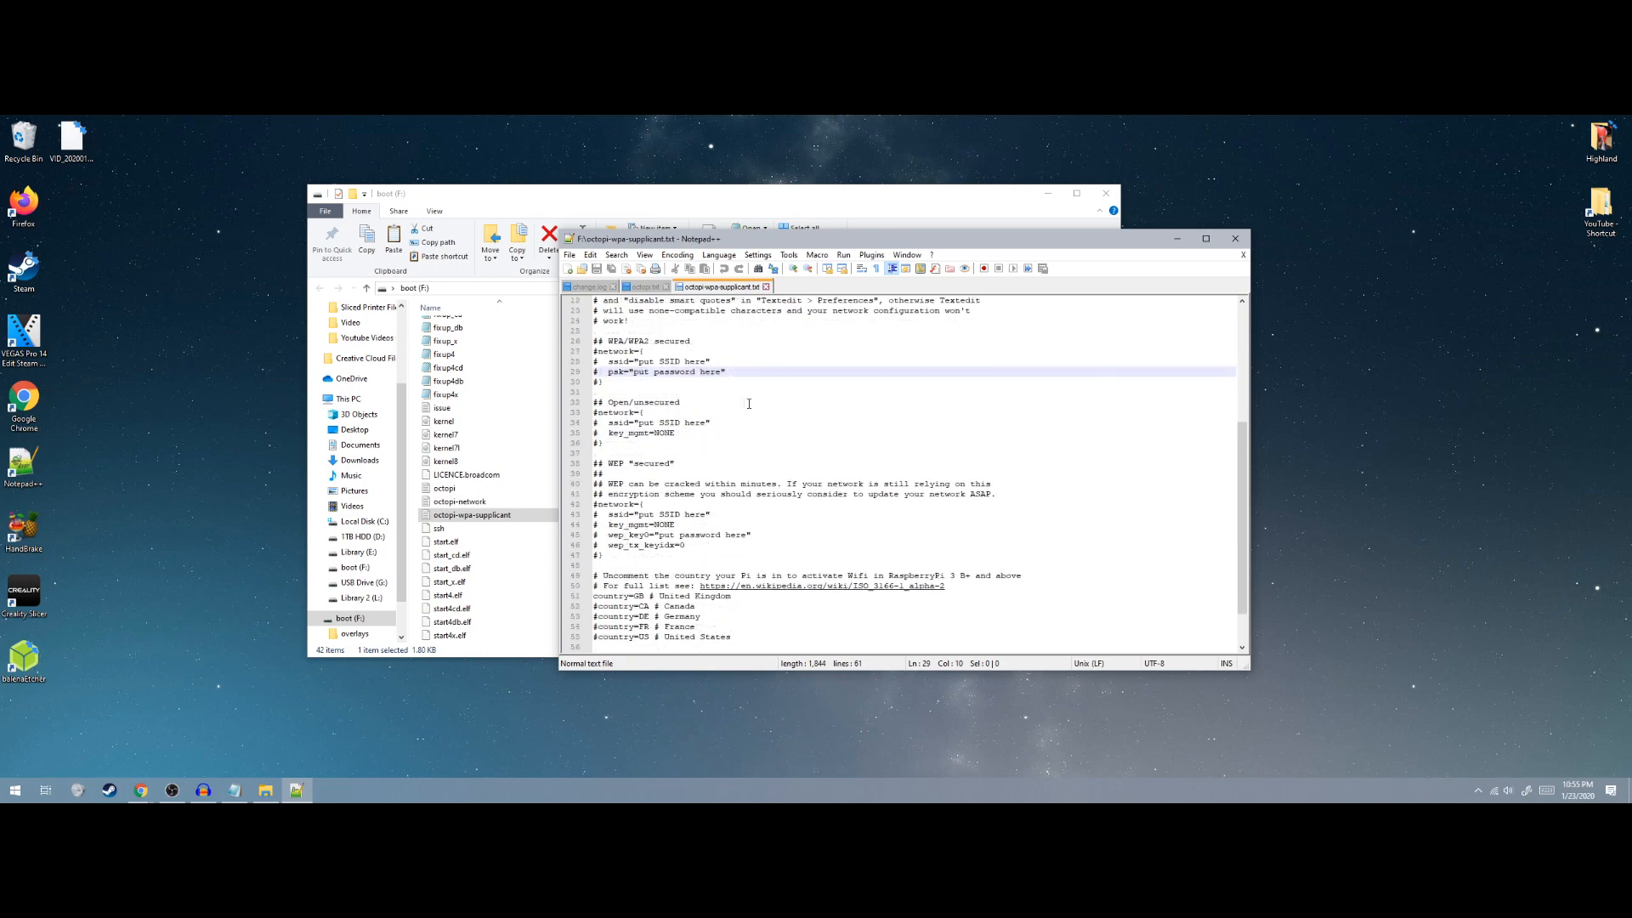
scroll(818, 508, up, 9)
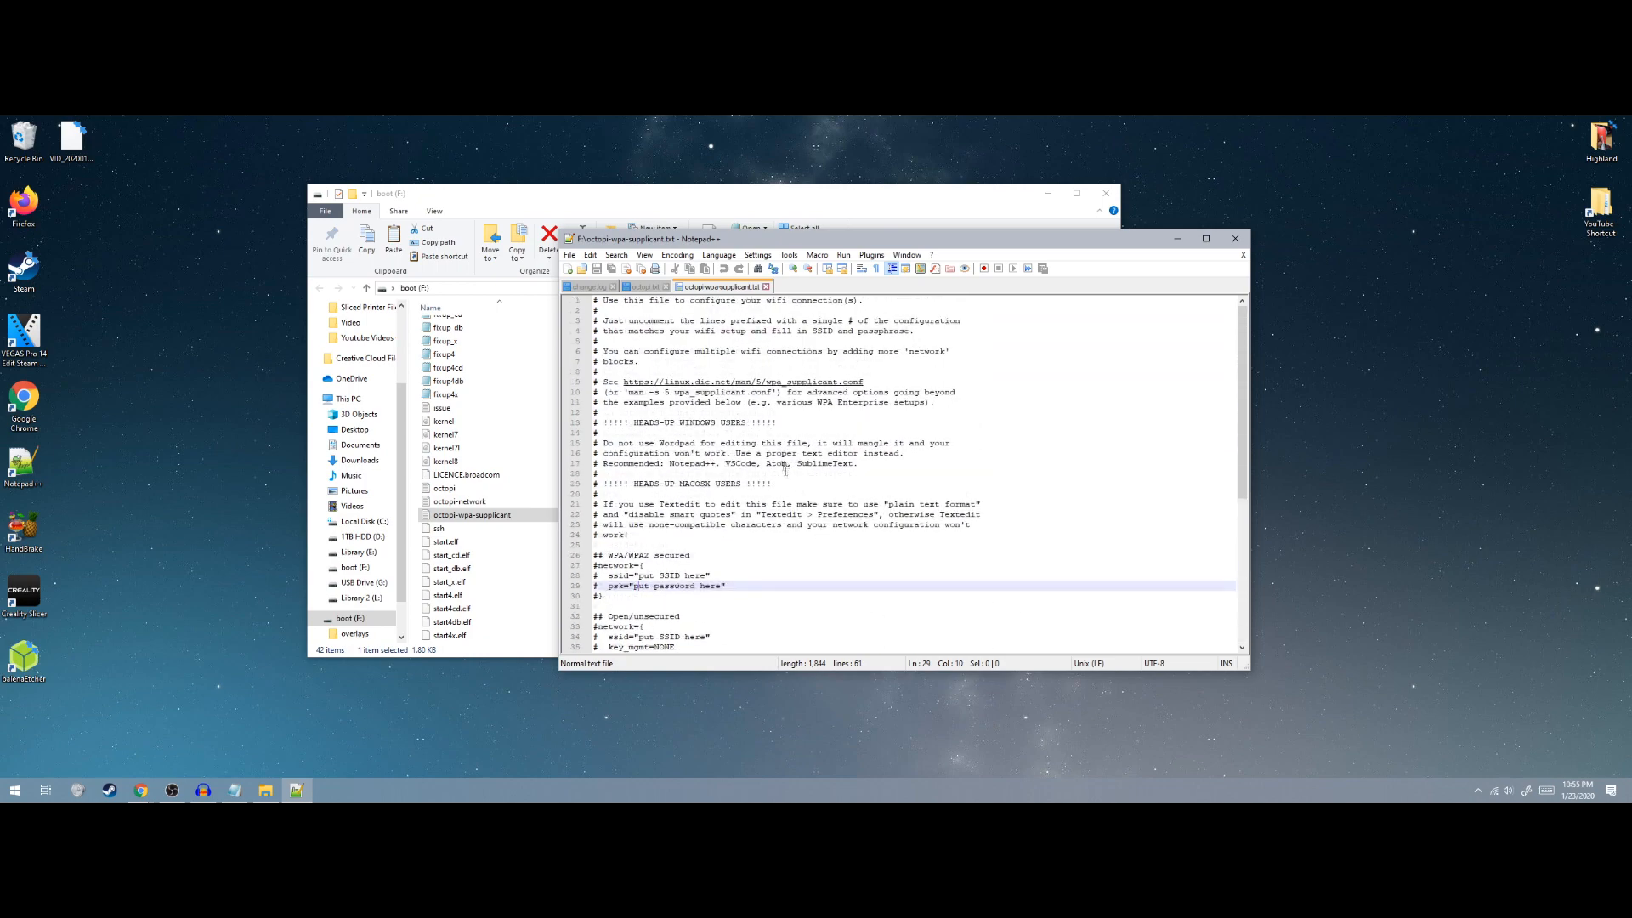
scroll(777, 447, down, 3)
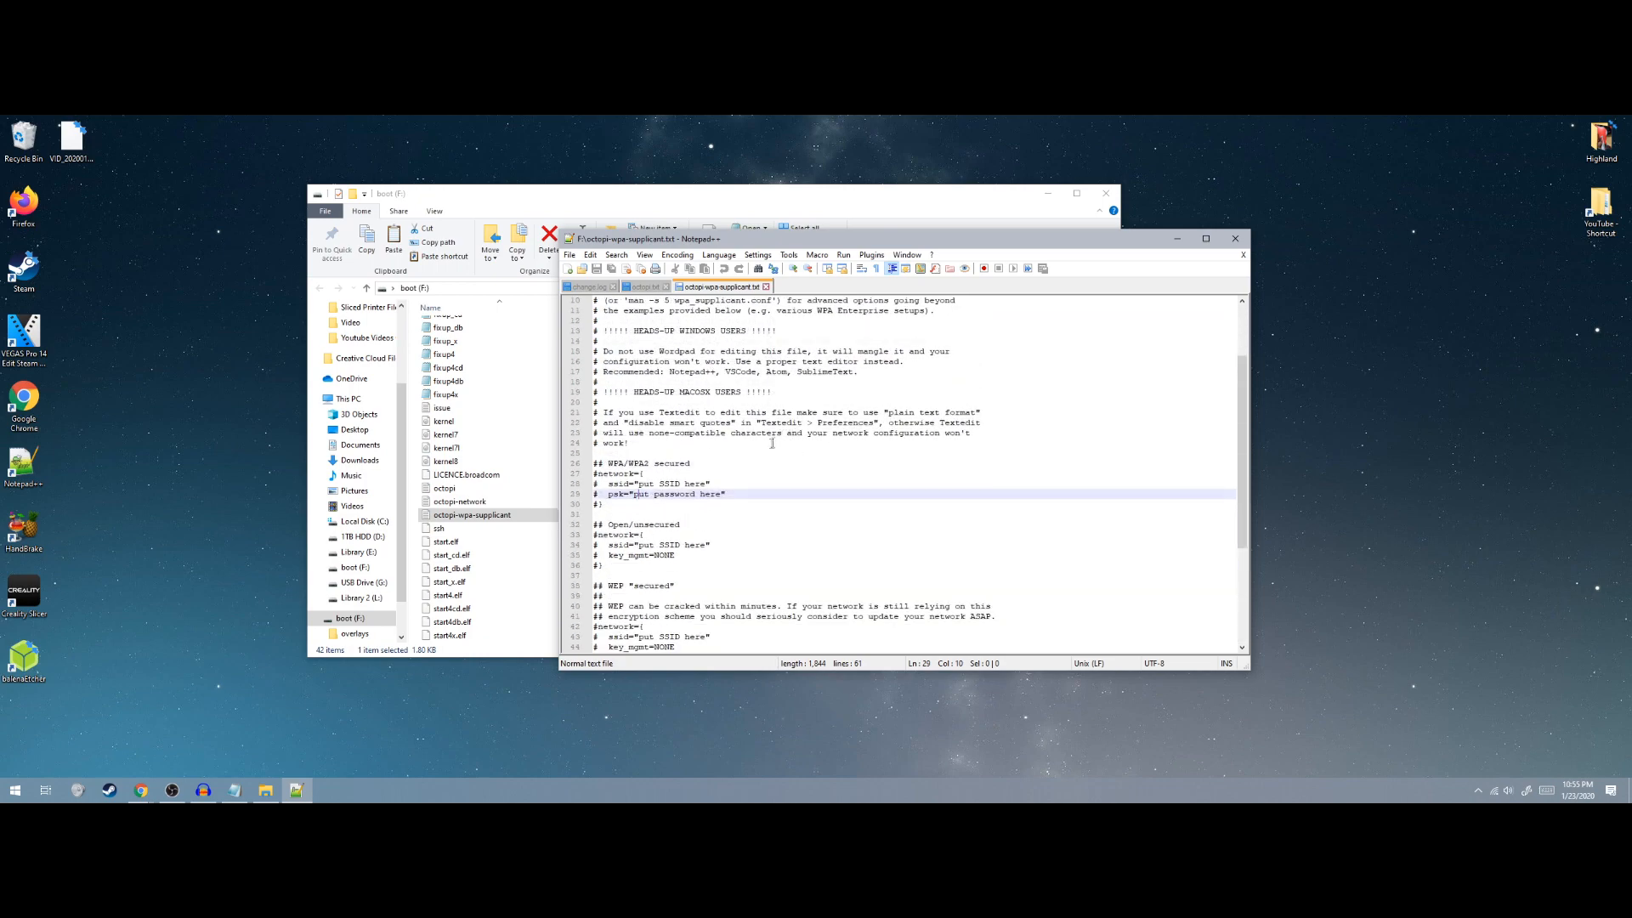
scroll(772, 443, down, 1)
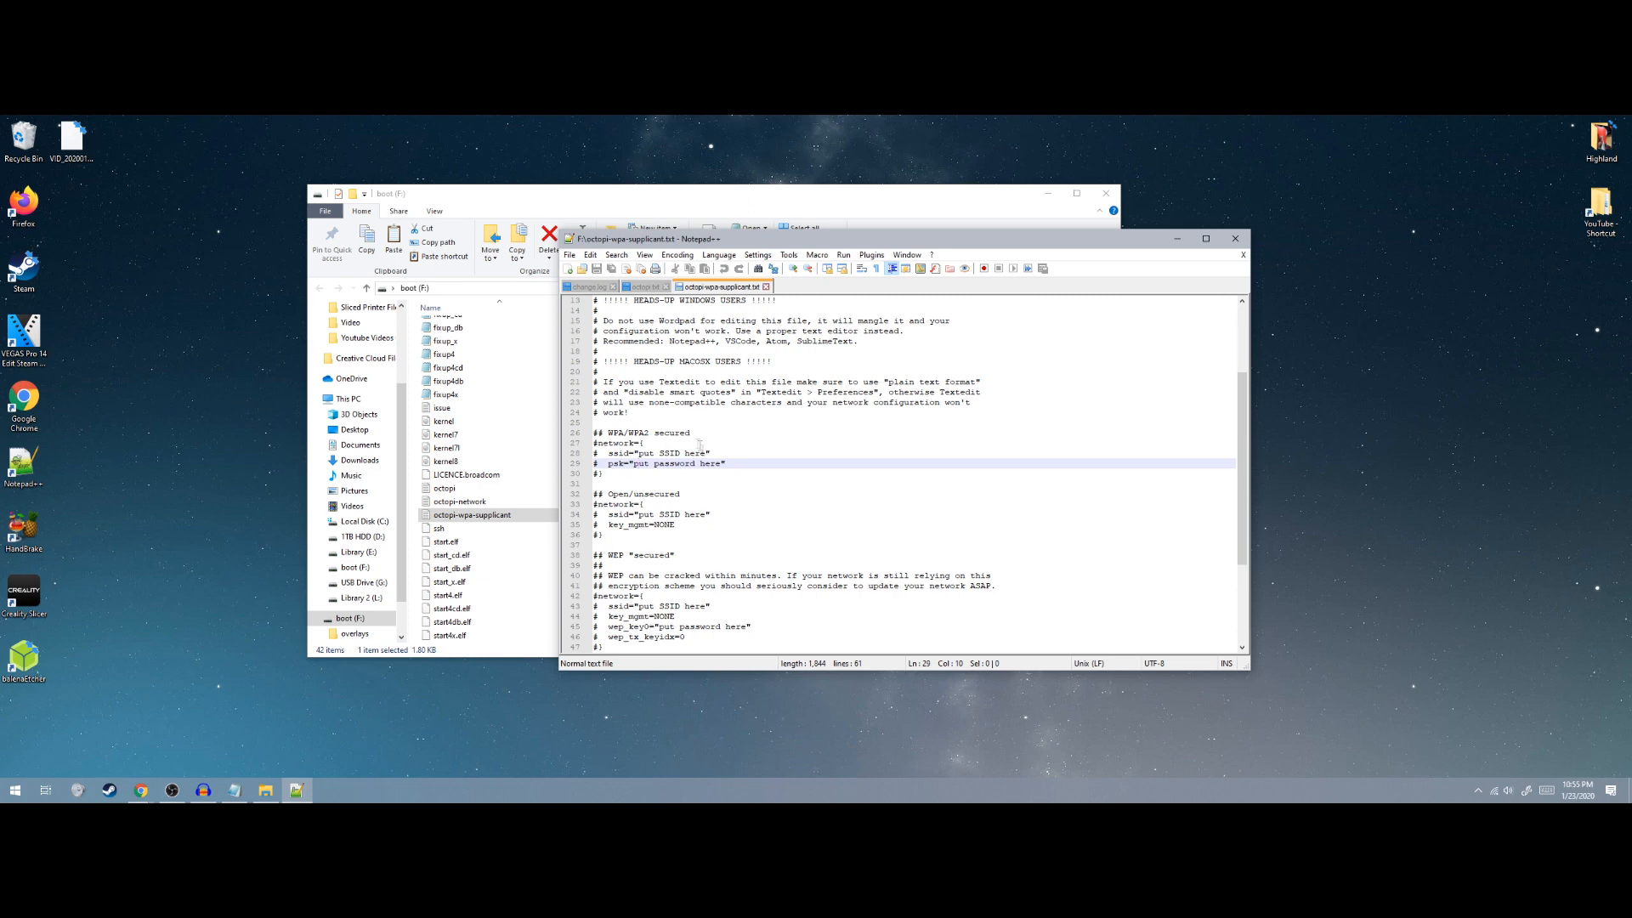
click(706, 453)
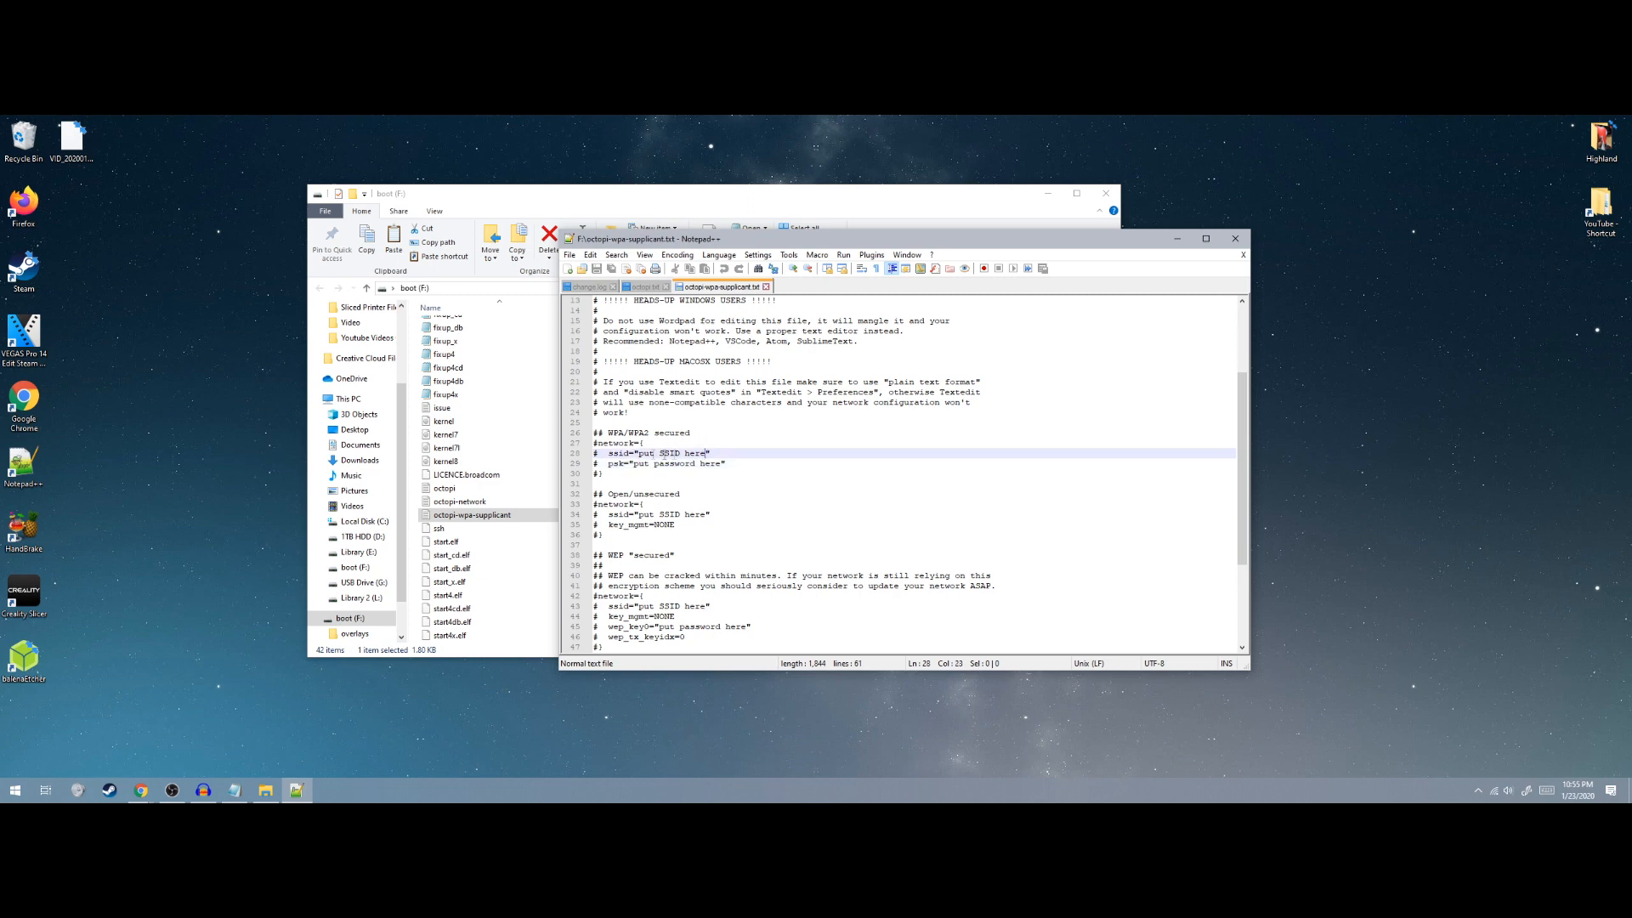
click(672, 467)
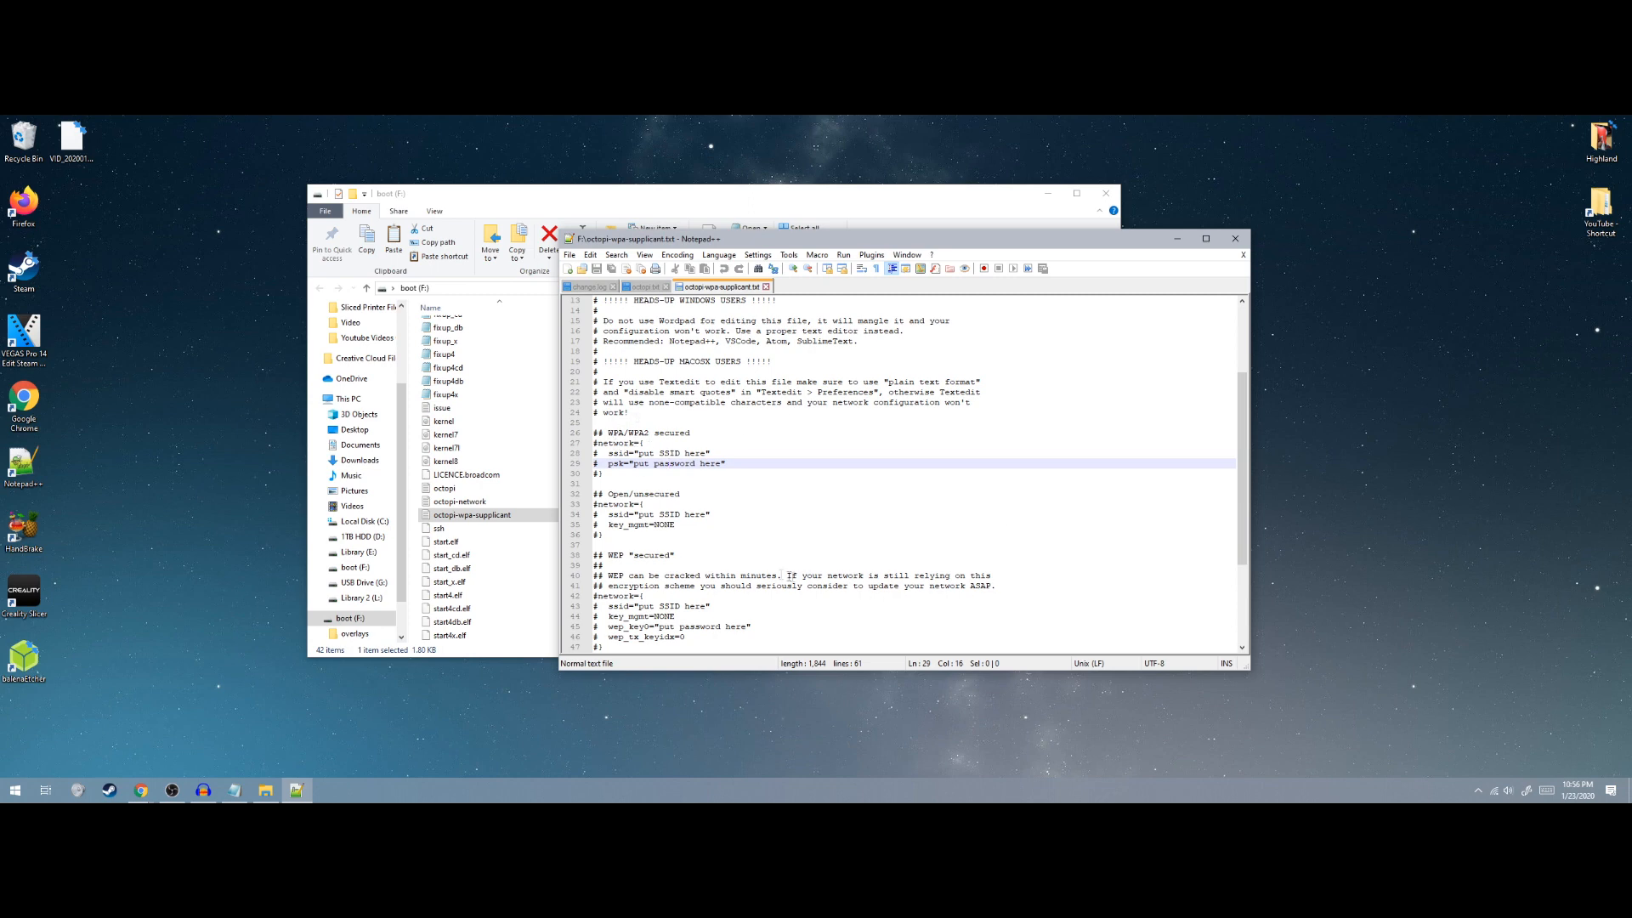
scroll(726, 548, down, 2)
scroll(727, 525, up, 1)
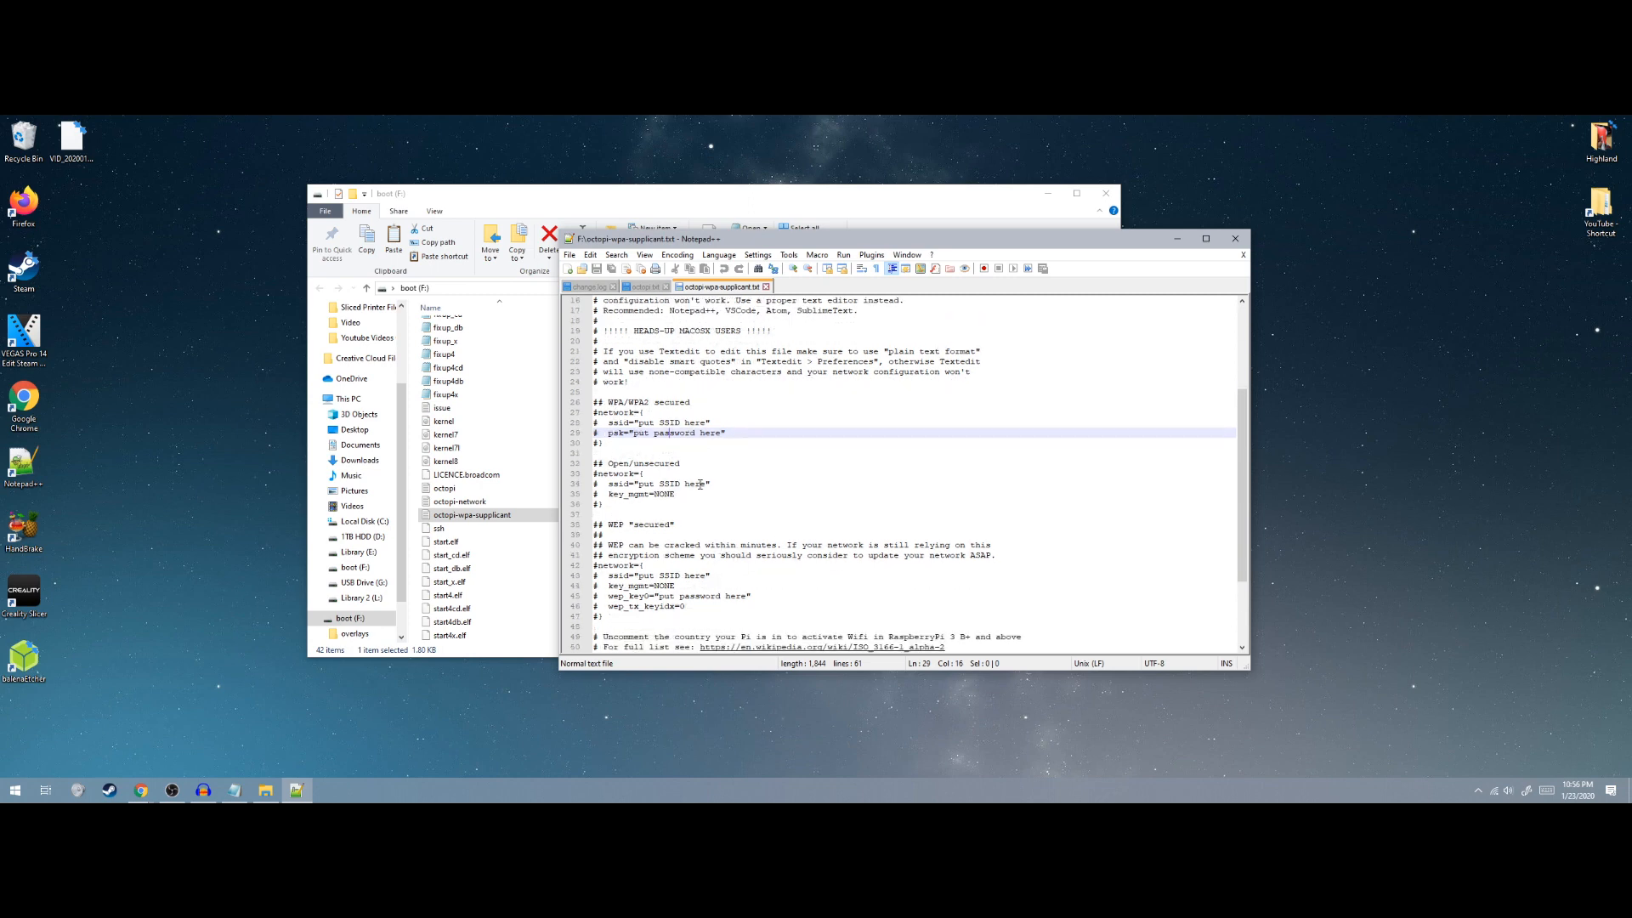
Remove the # from the network={, ssid, psk and closing-brace lines of the WPA/WPA2 block
click(600, 412)
key(BackSpace)
key(Down)
key(Delete)
key(Down)
key(Delete)
key(Down)
key(Delete)
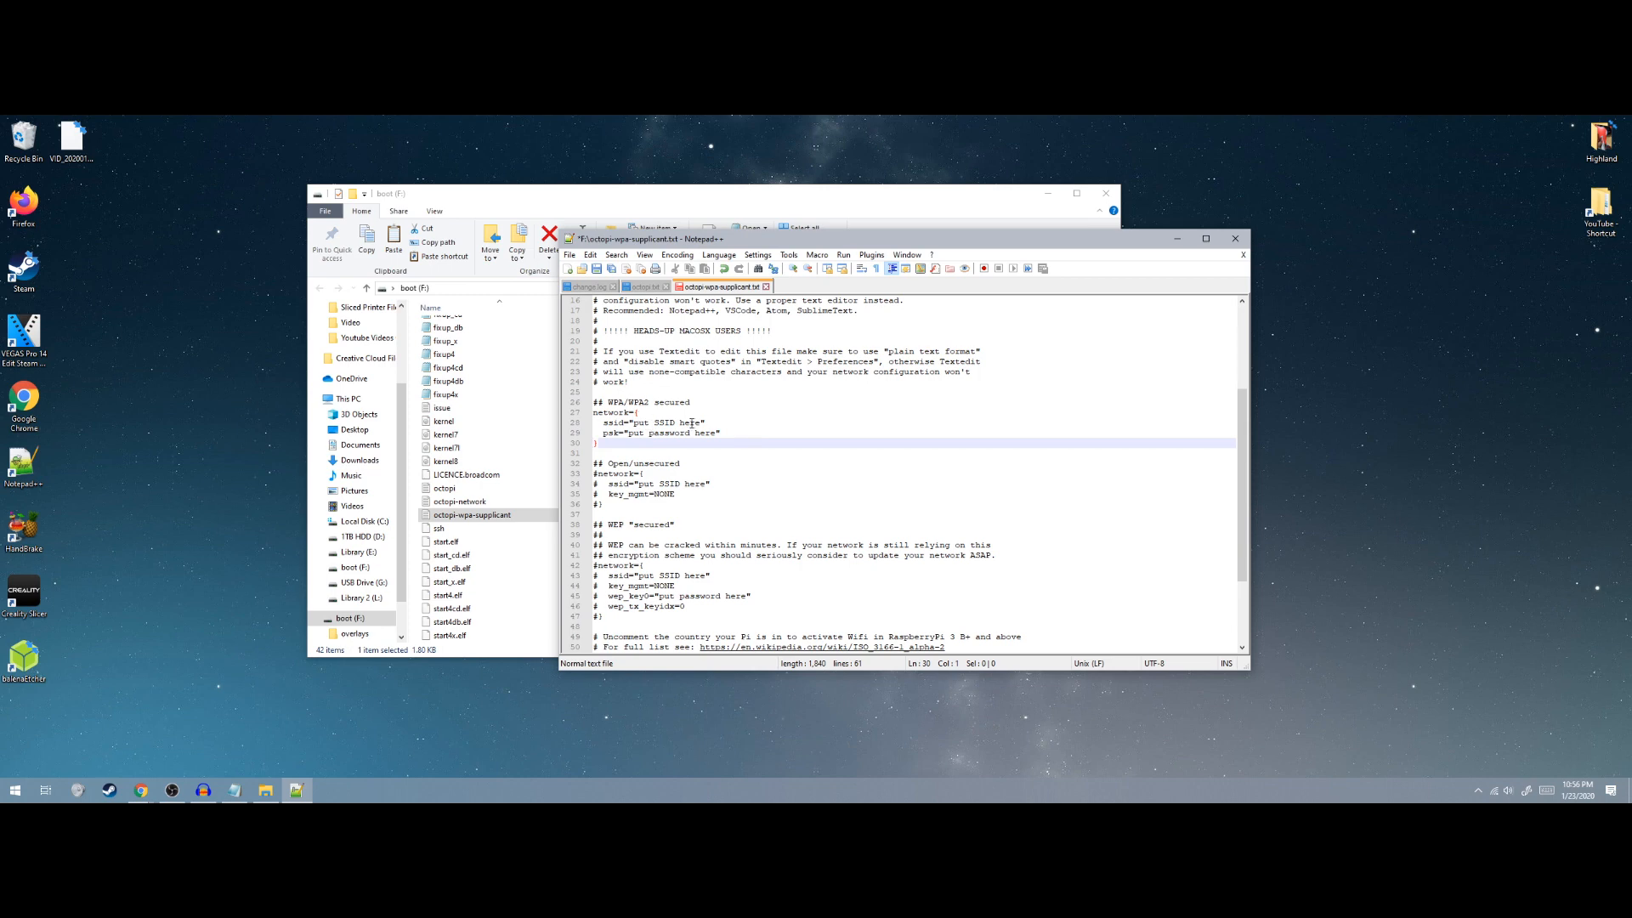
Check the connected Wi-Fi name, enter MiWiFi as the ssid, and select the psk placeholder
click(691, 423)
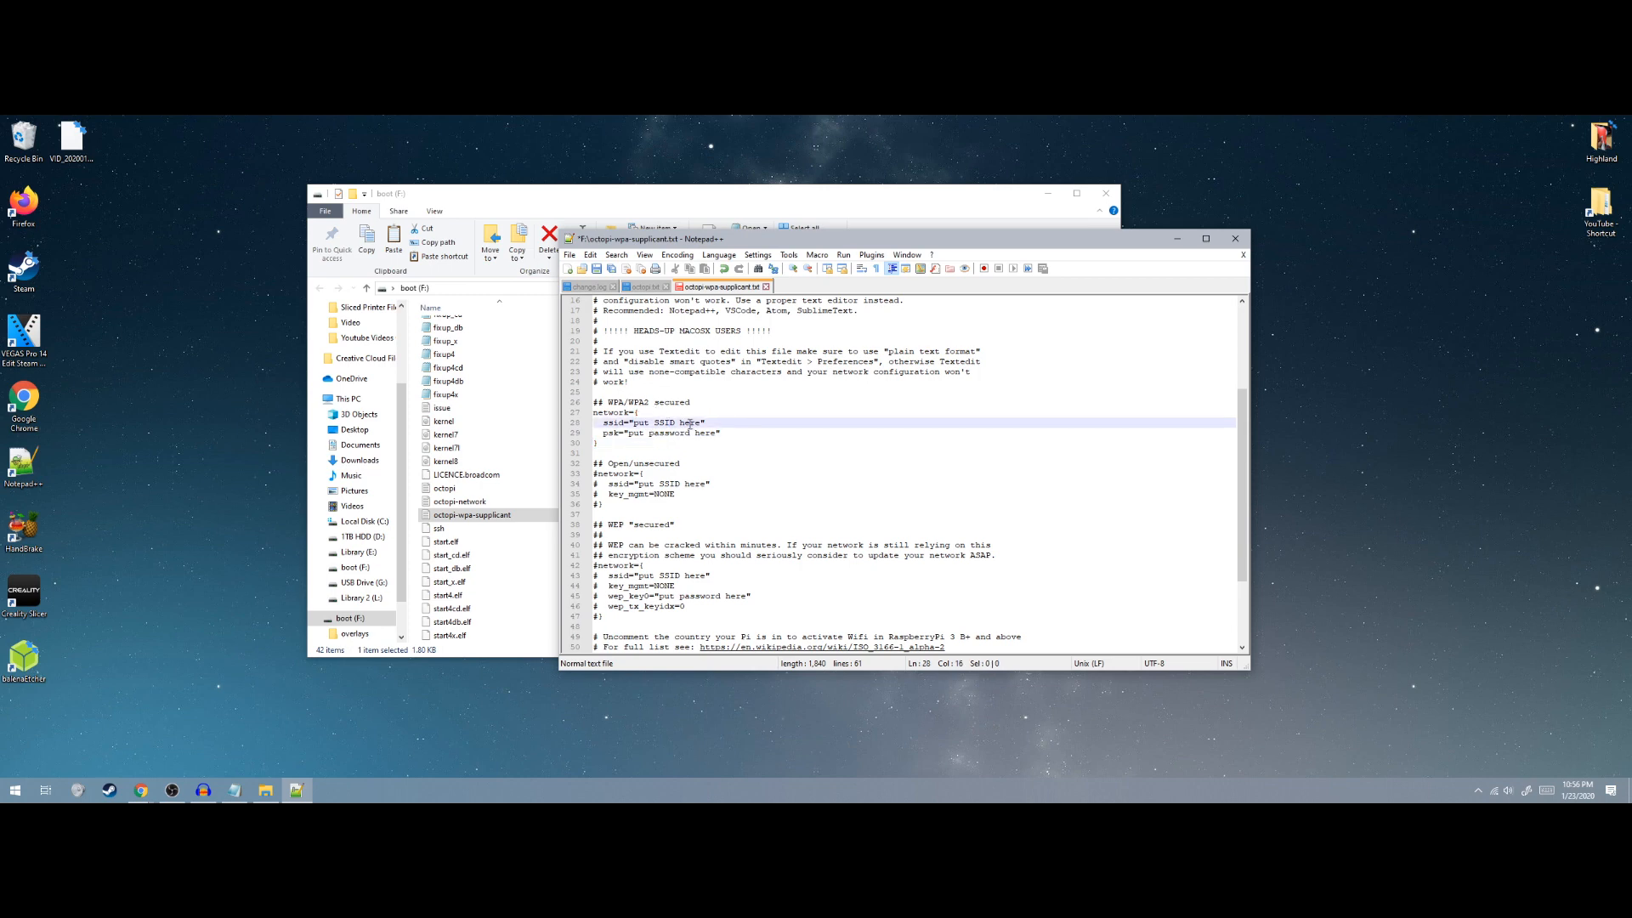
click(1495, 791)
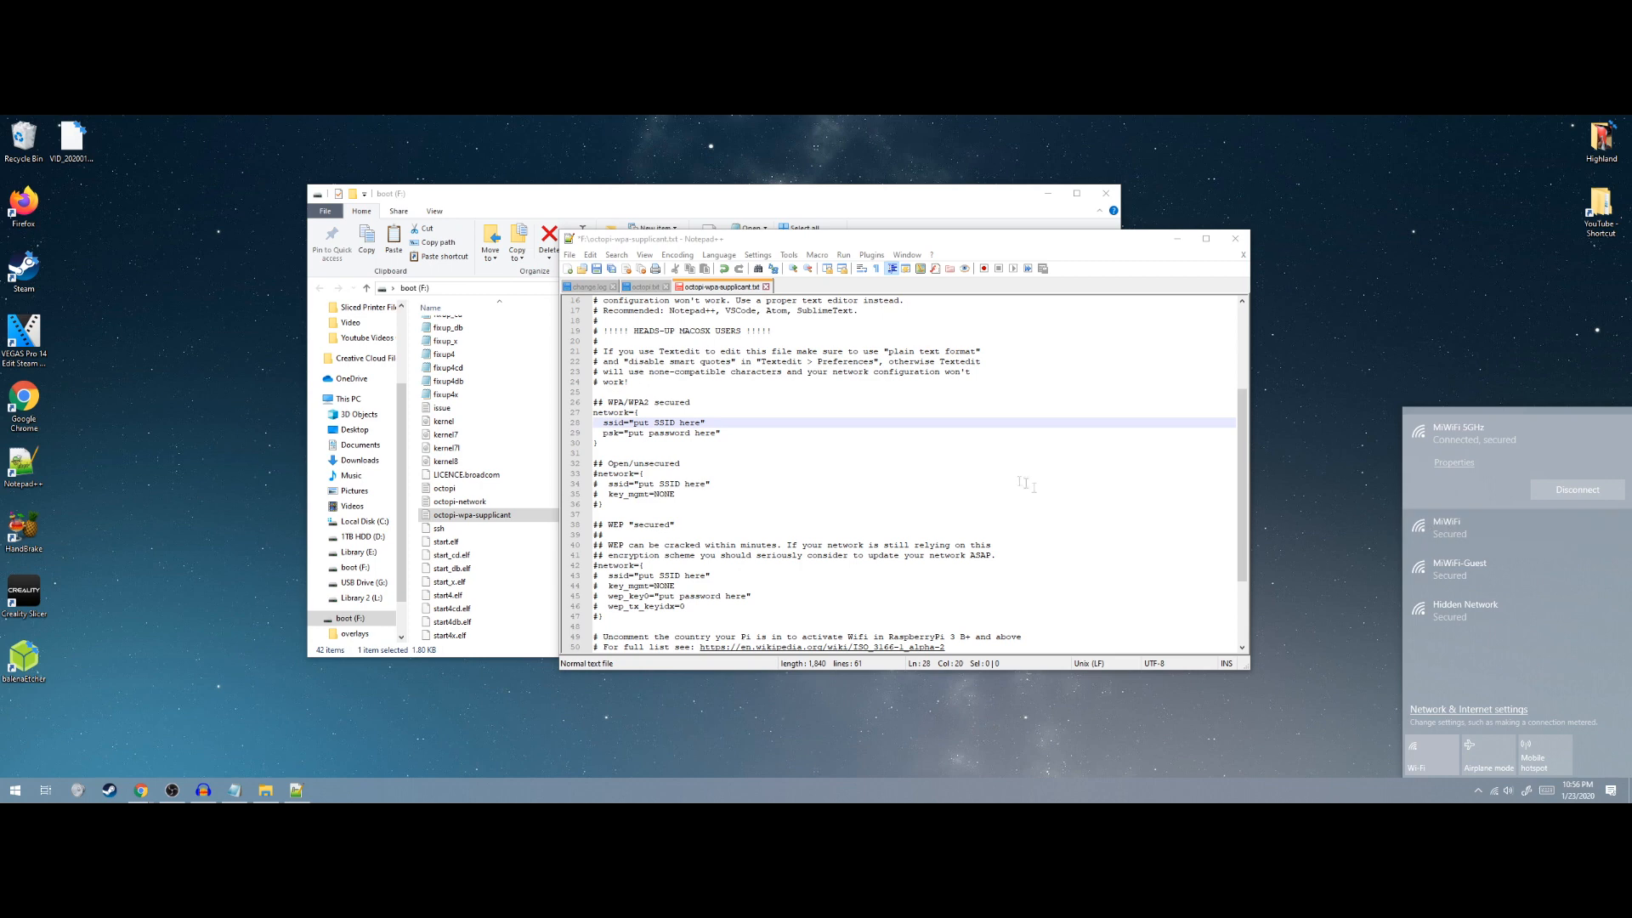
click(677, 422)
drag(700, 422, 636, 422)
text(MiWiFi)
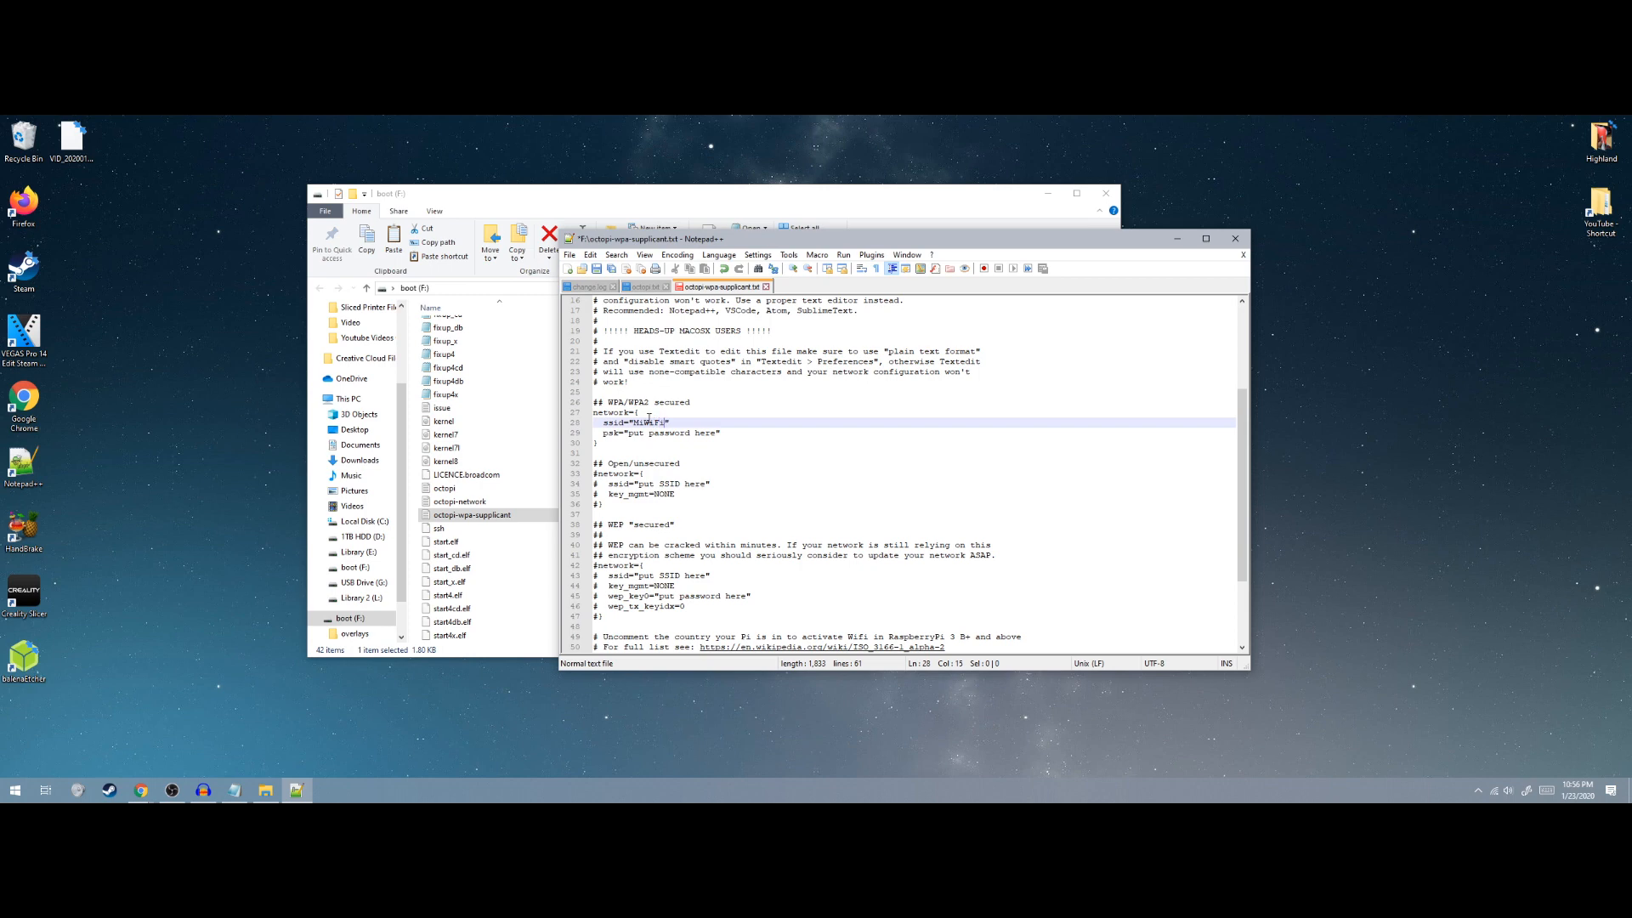
drag(717, 434, 629, 434)
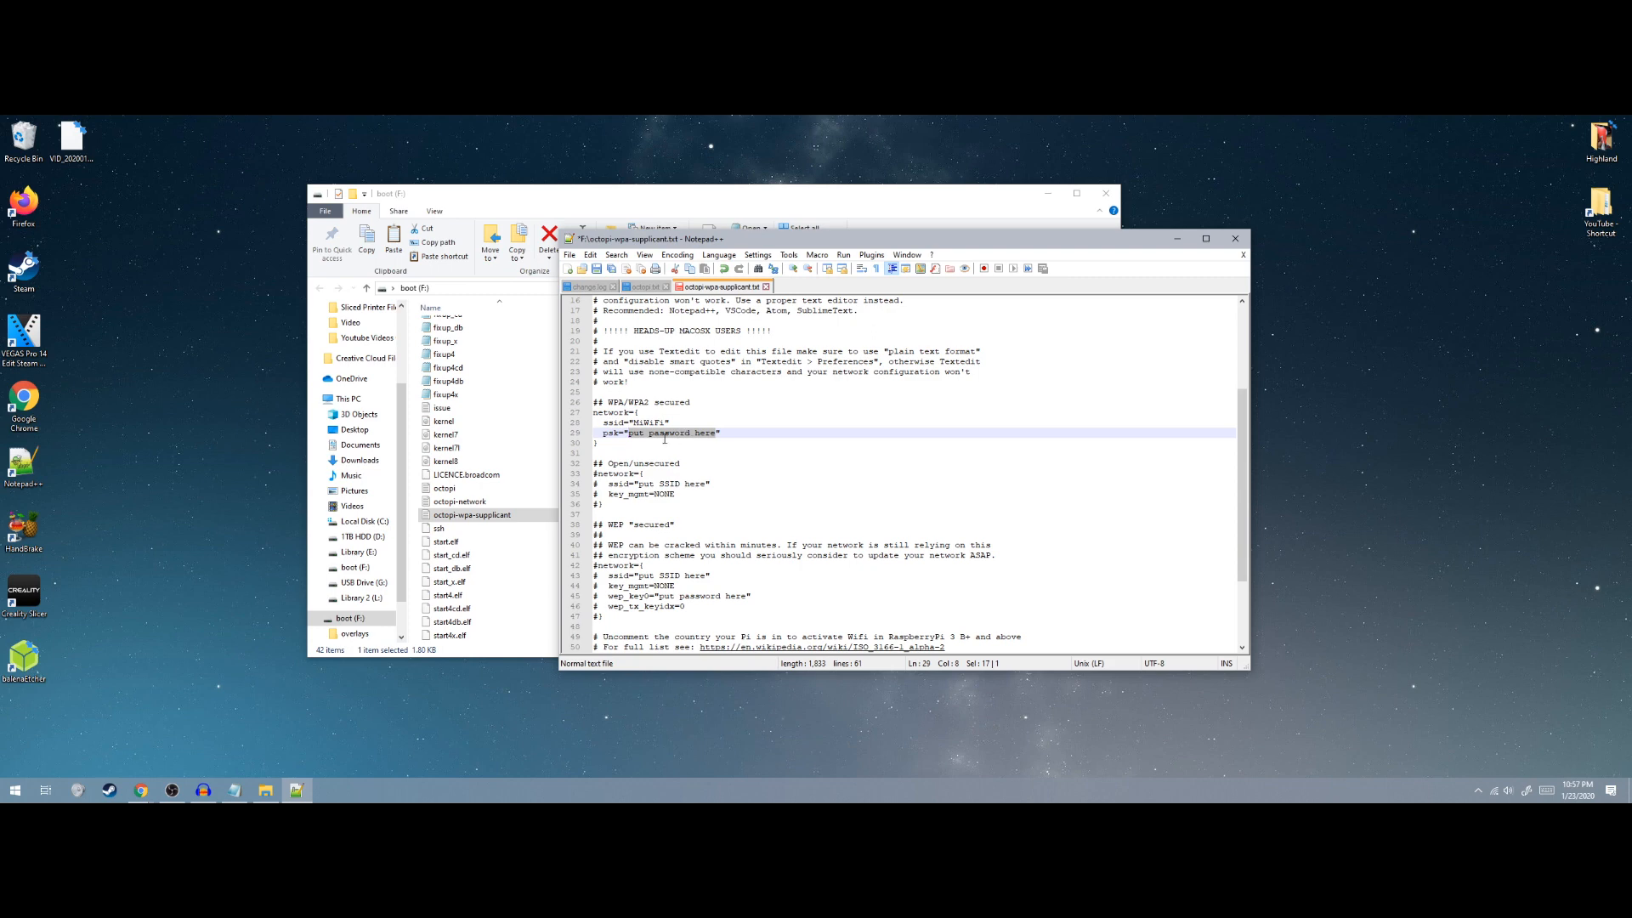
Type the Wi-Fi network's password over the selected psk placeholder
text(Password!)
scroll(711, 494, down, 1)
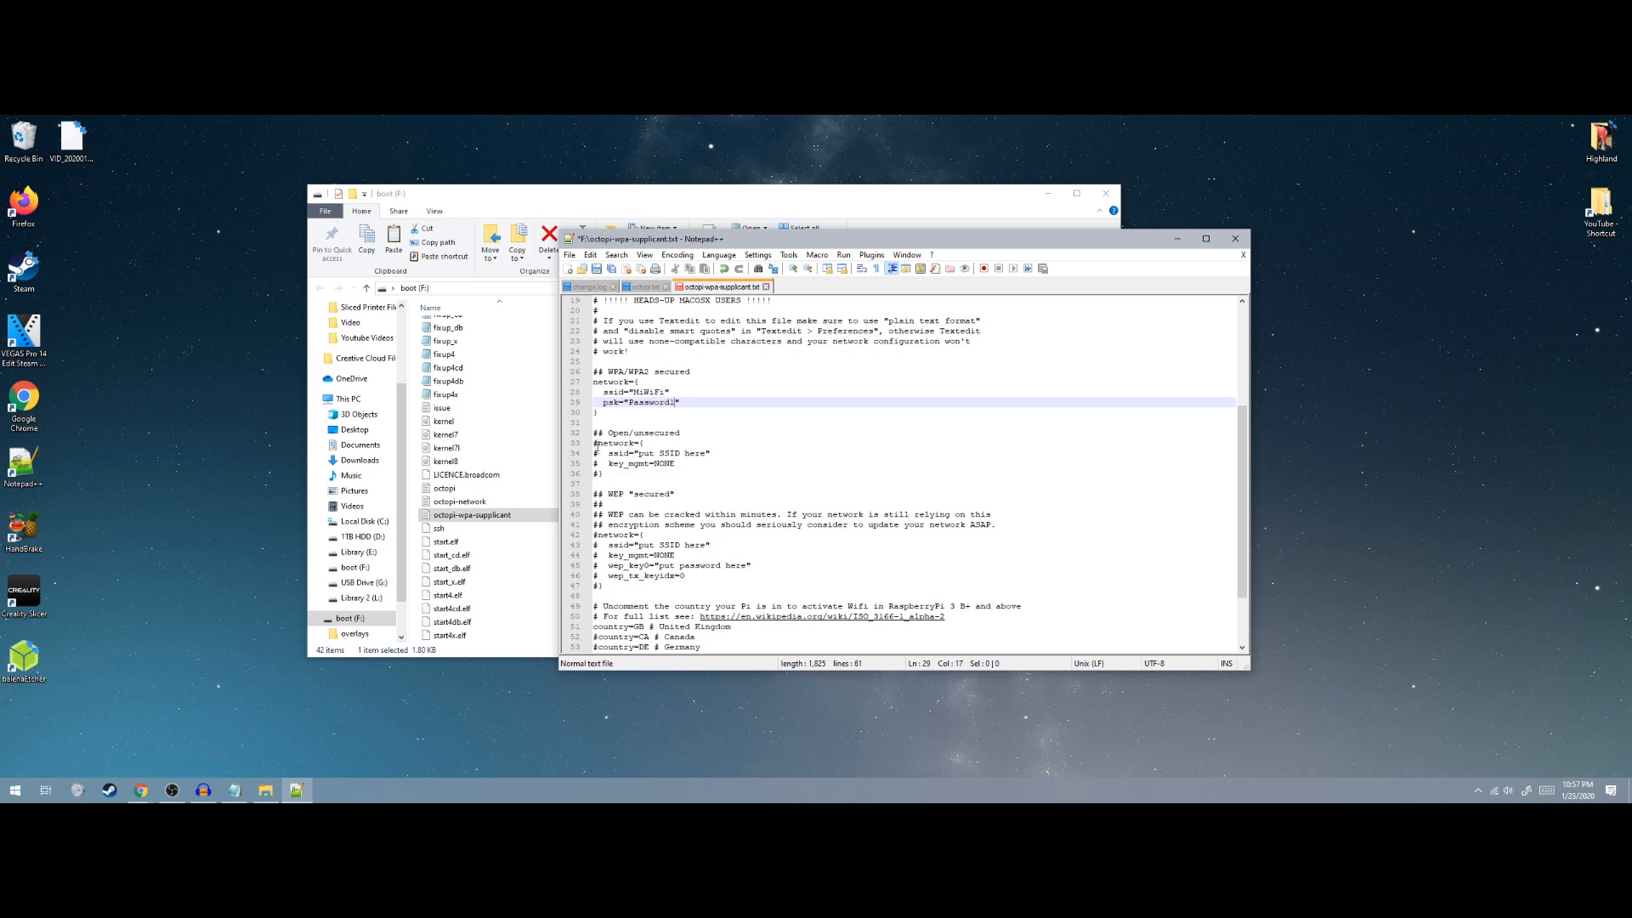
Comment out country=GB, uncomment country=US, then save the file and close Notepad++
scroll(623, 473, down, 2)
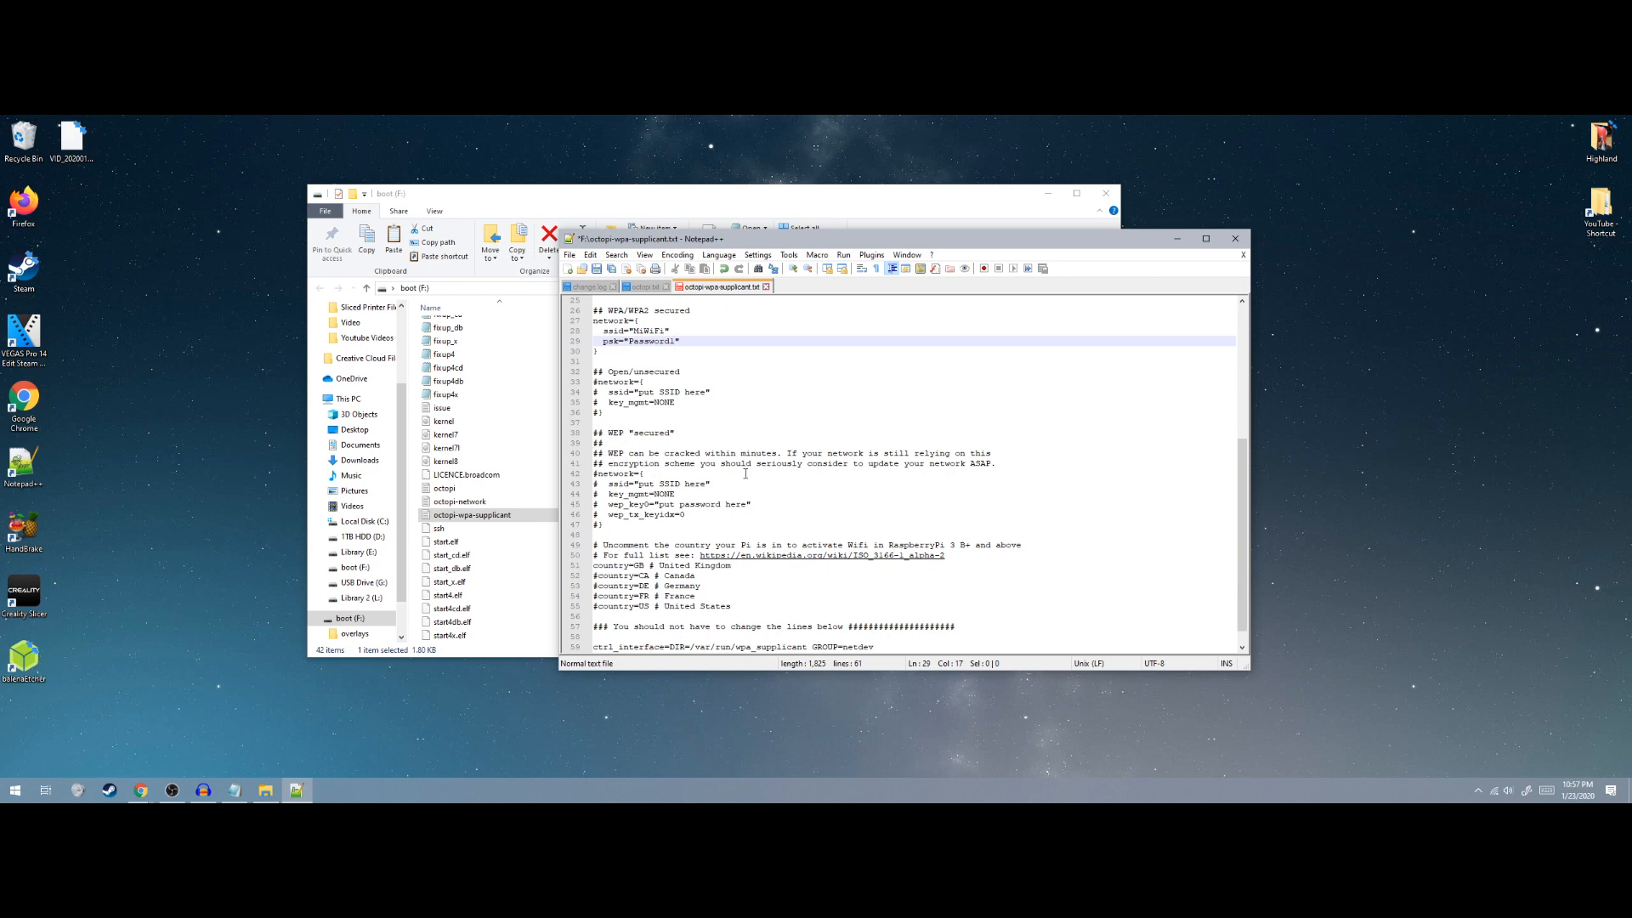
scroll(740, 493, down, 1)
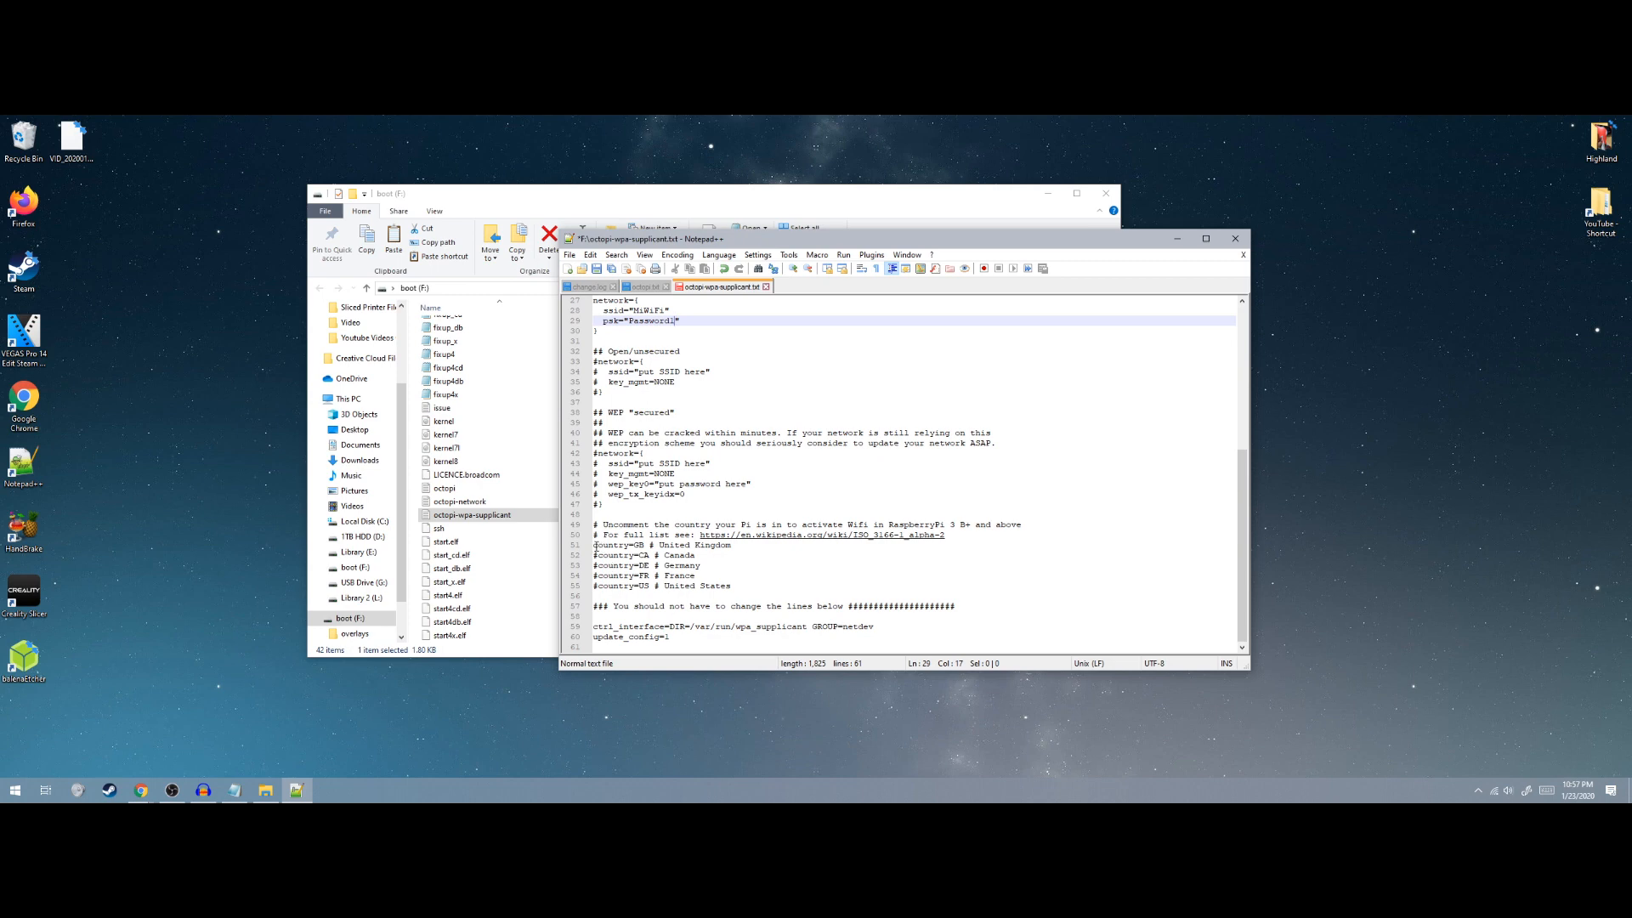
click(594, 546)
text(#)
click(593, 586)
key(Delete)
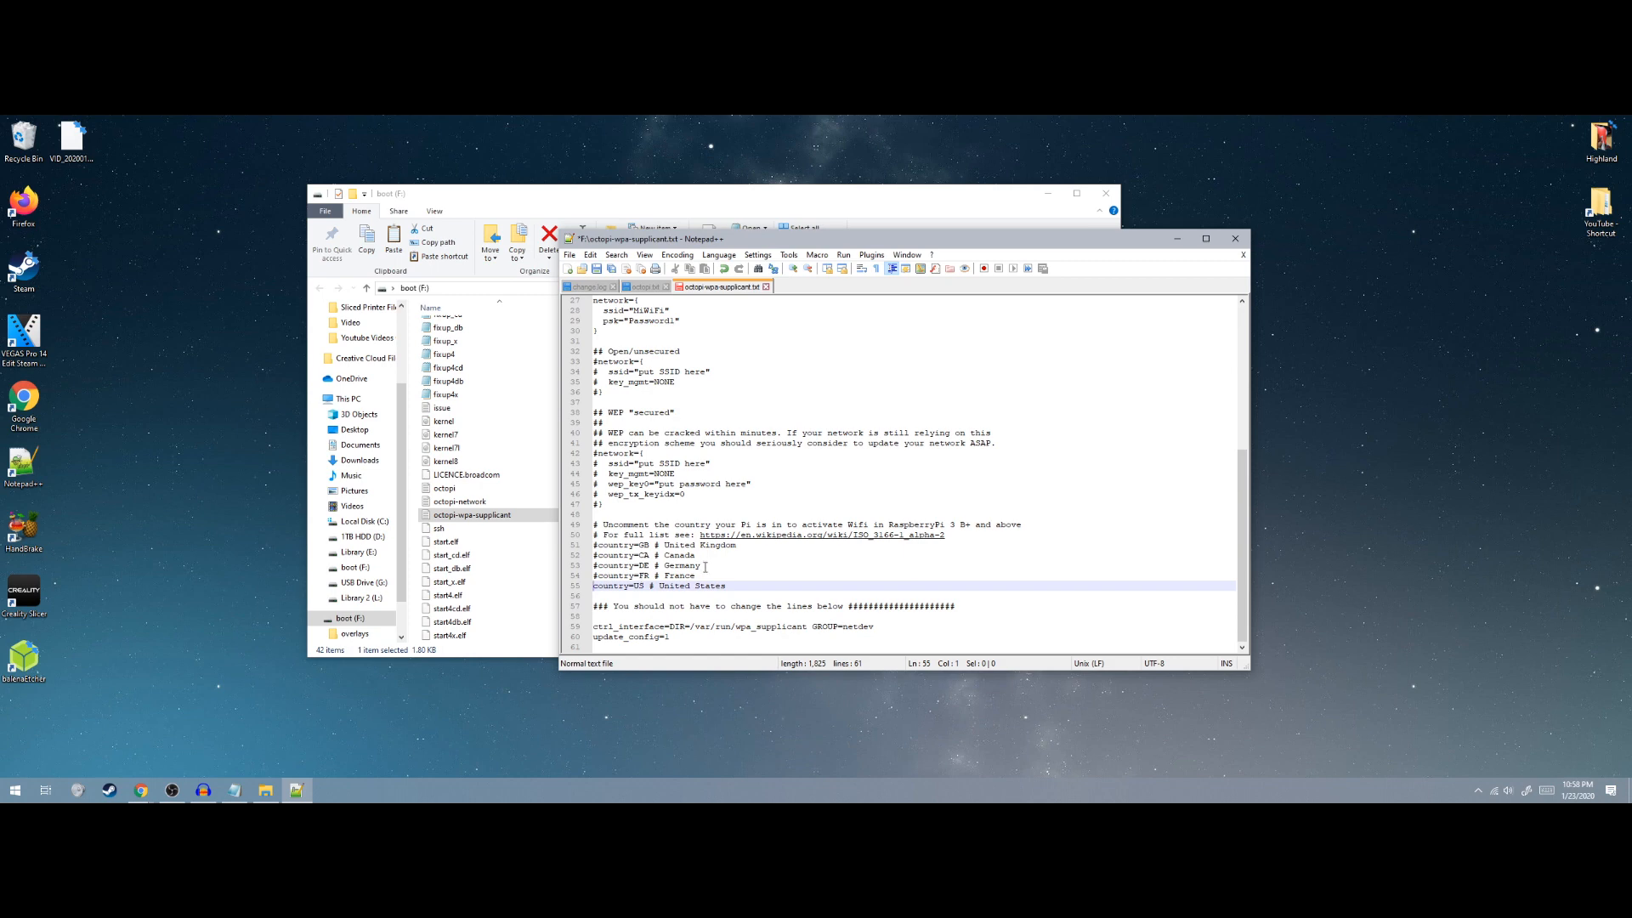
click(596, 269)
click(1235, 239)
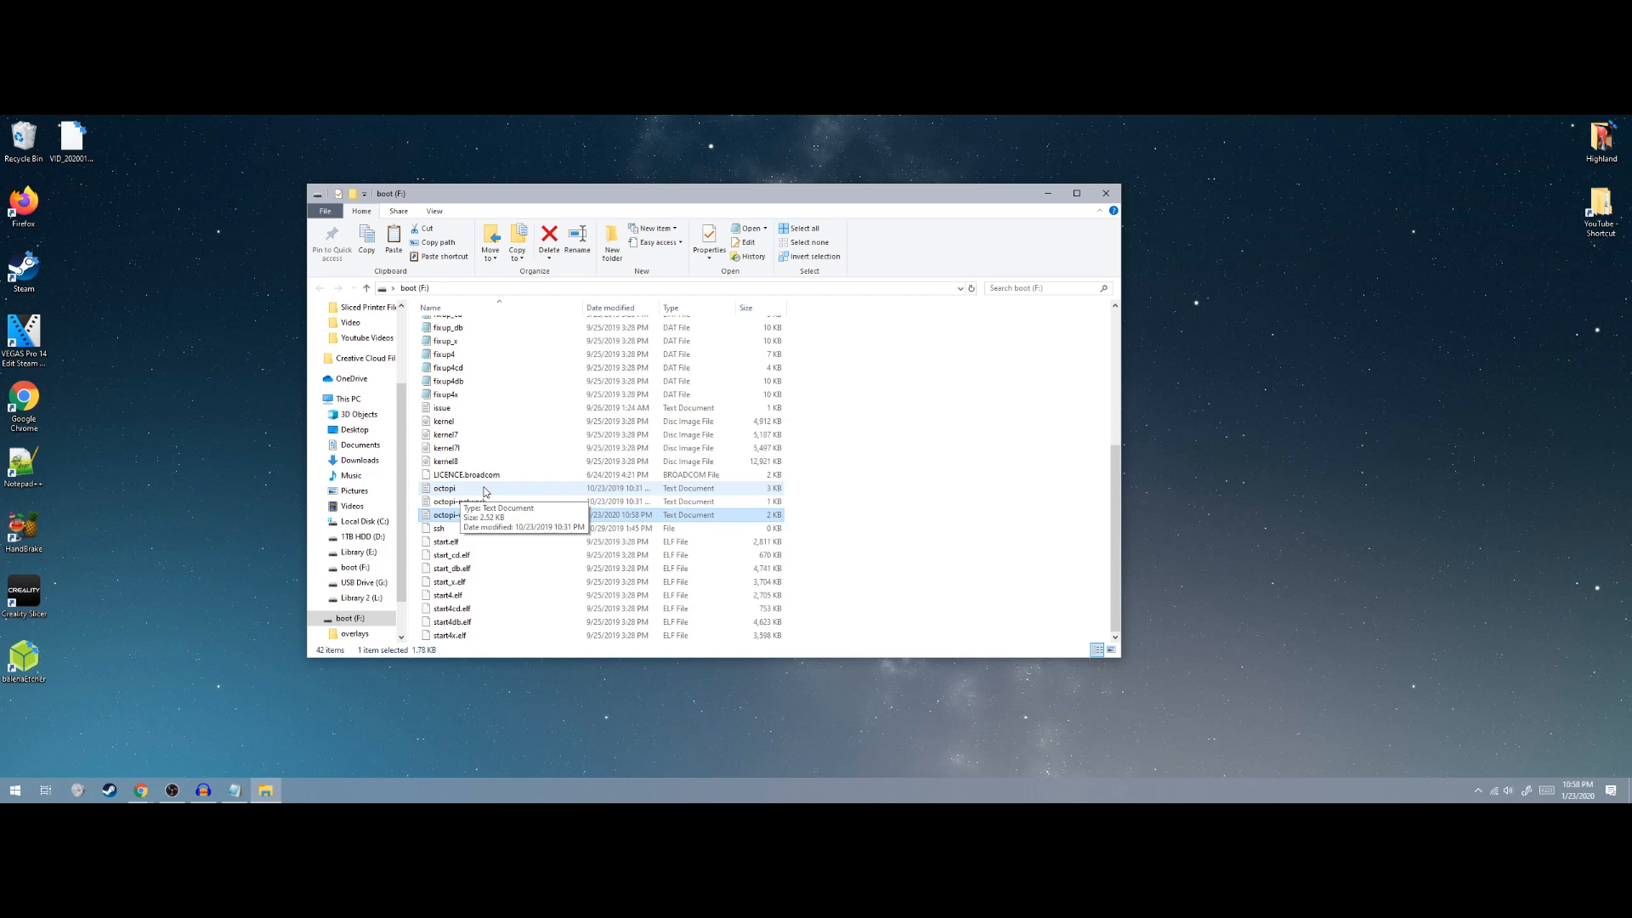
Open octopi.txt with Edit with Notepad++ and remove the # before camera="auto"
right_click(485, 491)
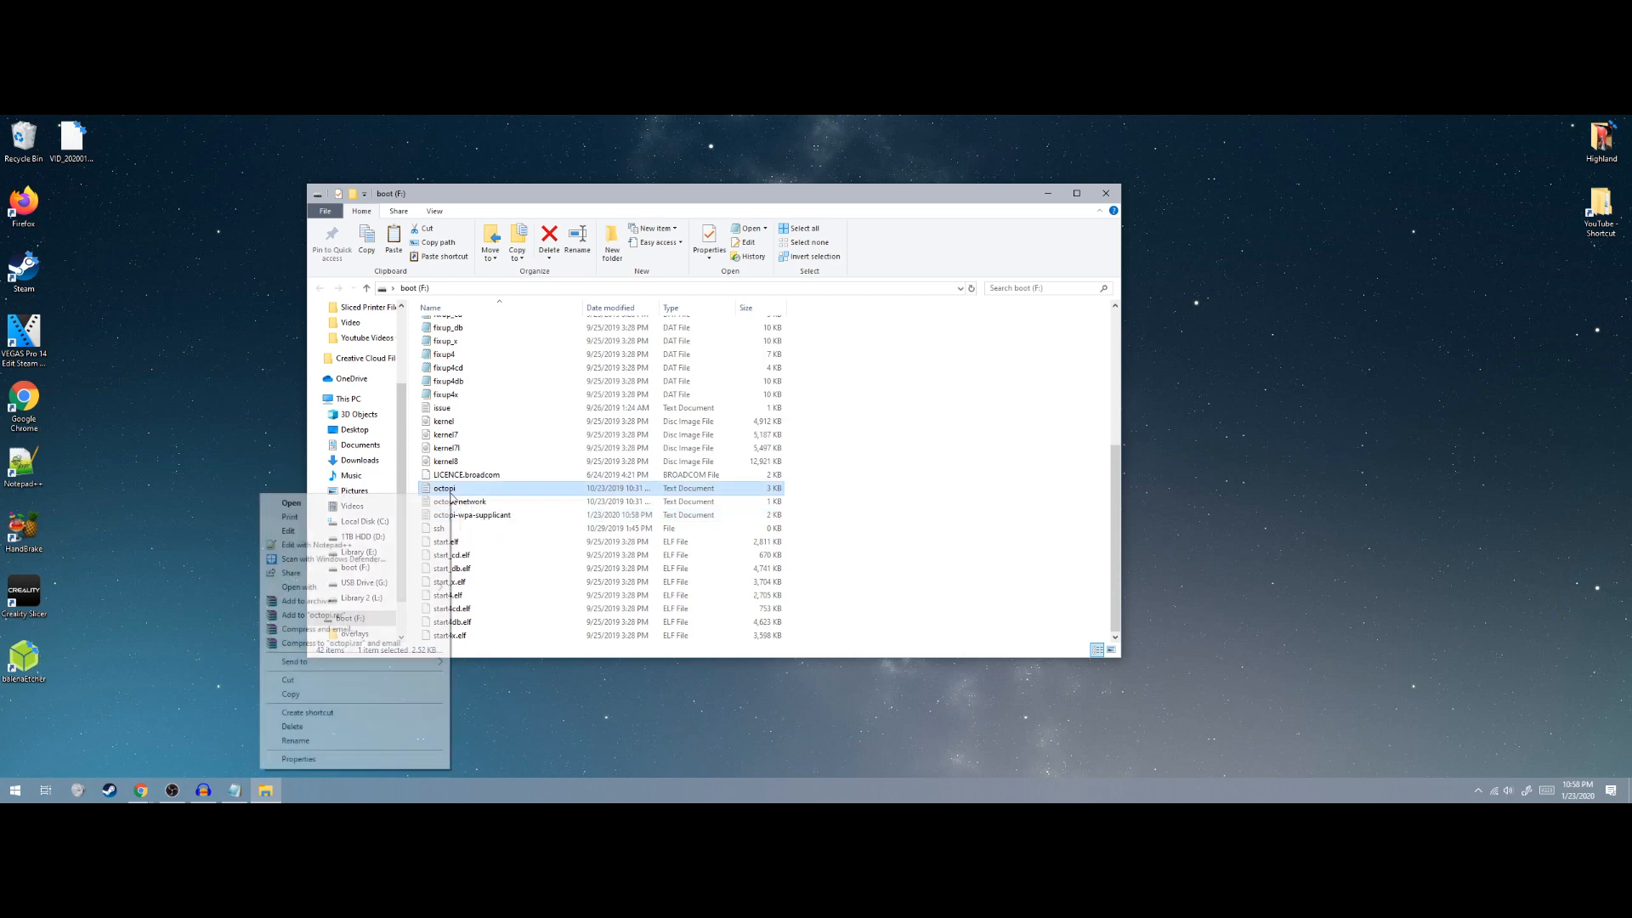
click(308, 542)
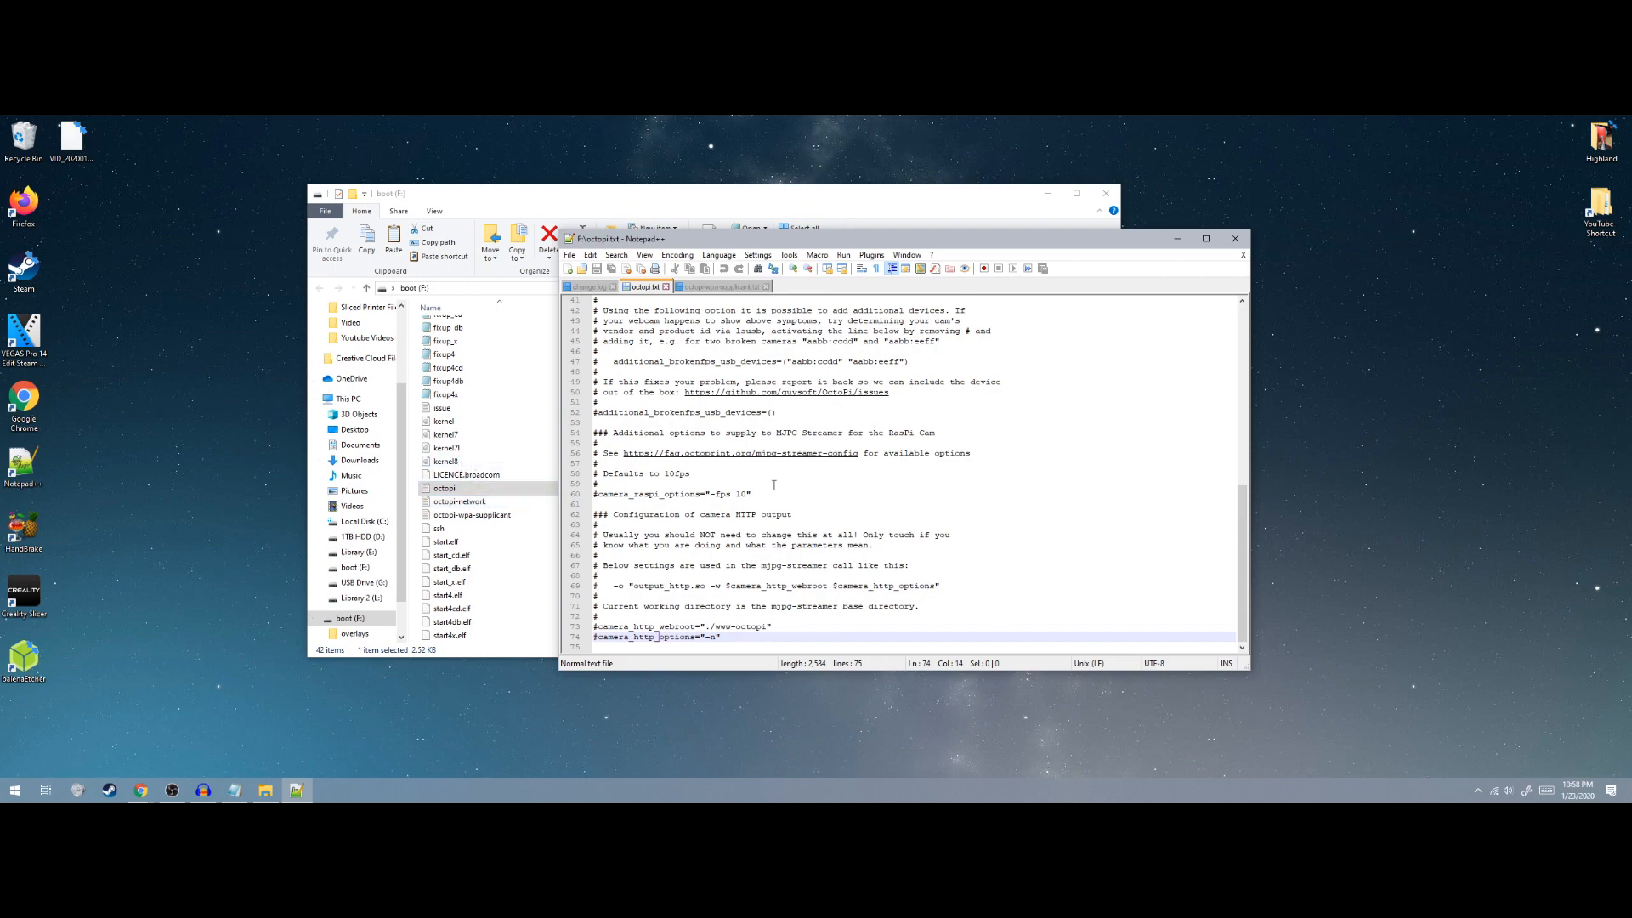
scroll(773, 485, up, 8)
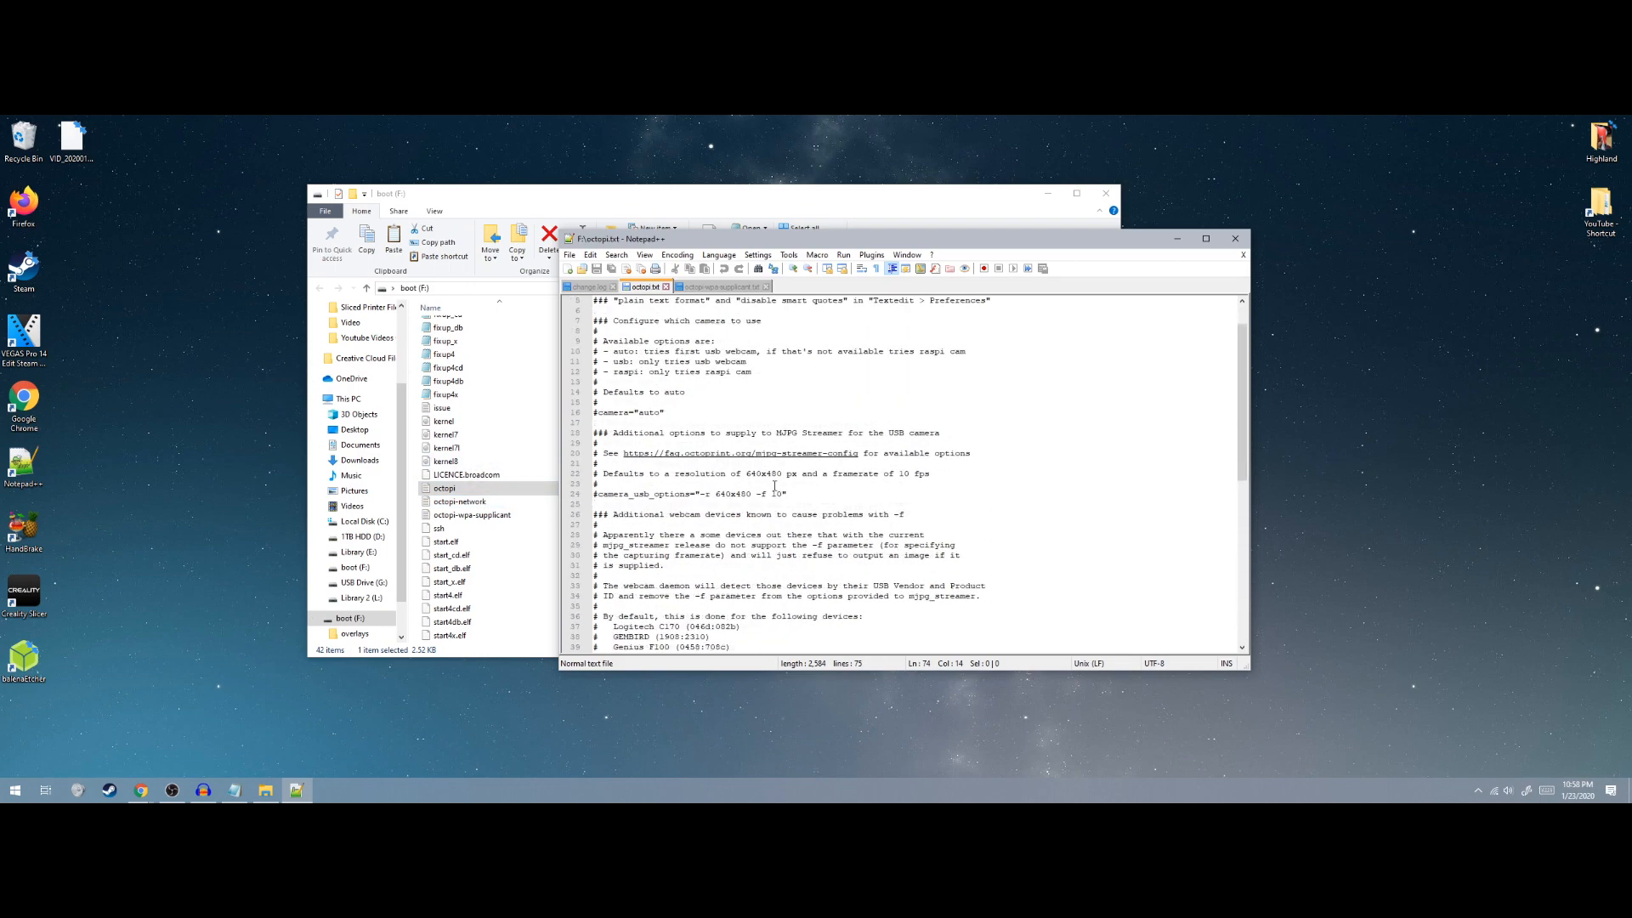
scroll(782, 491, up, 6)
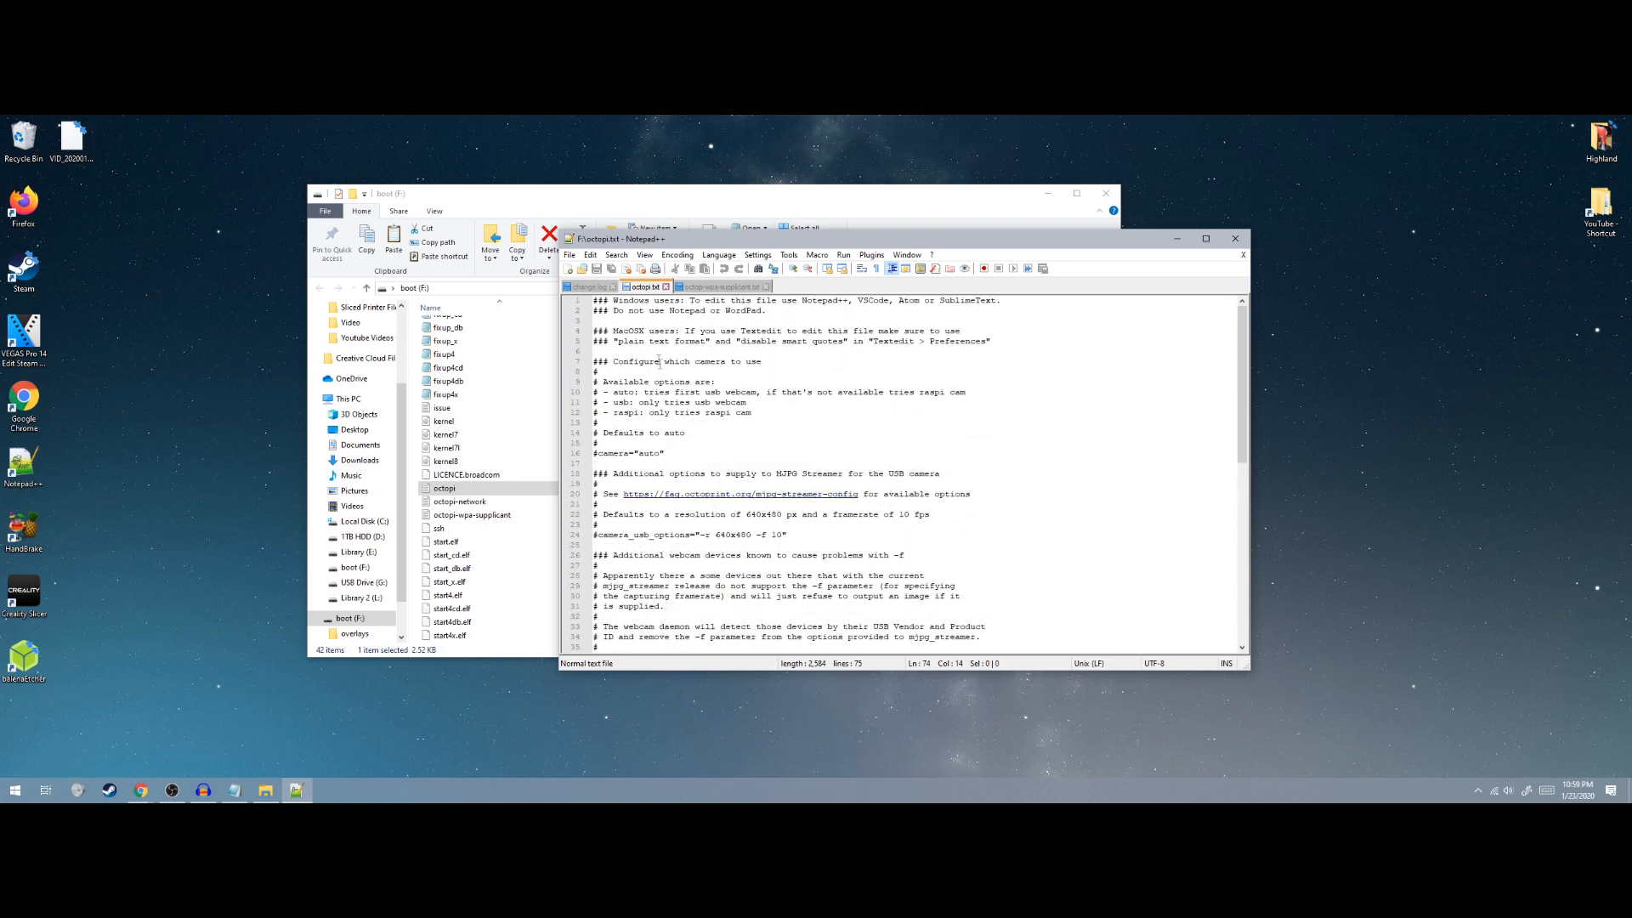
click(599, 454)
key(BackSpace)
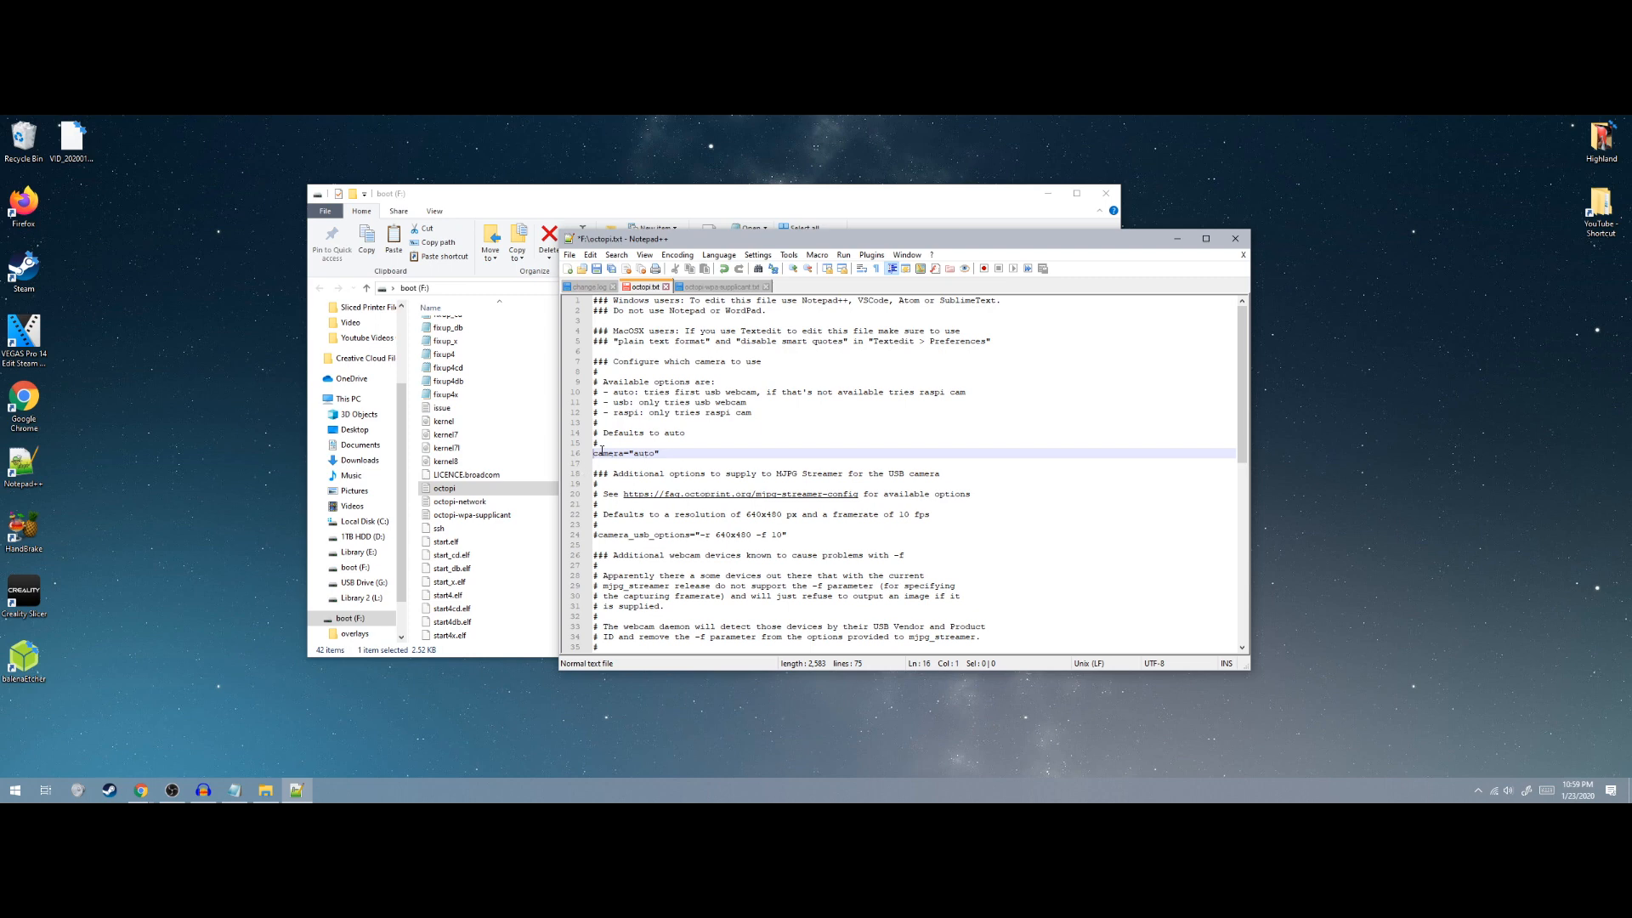
scroll(634, 513, down, 5)
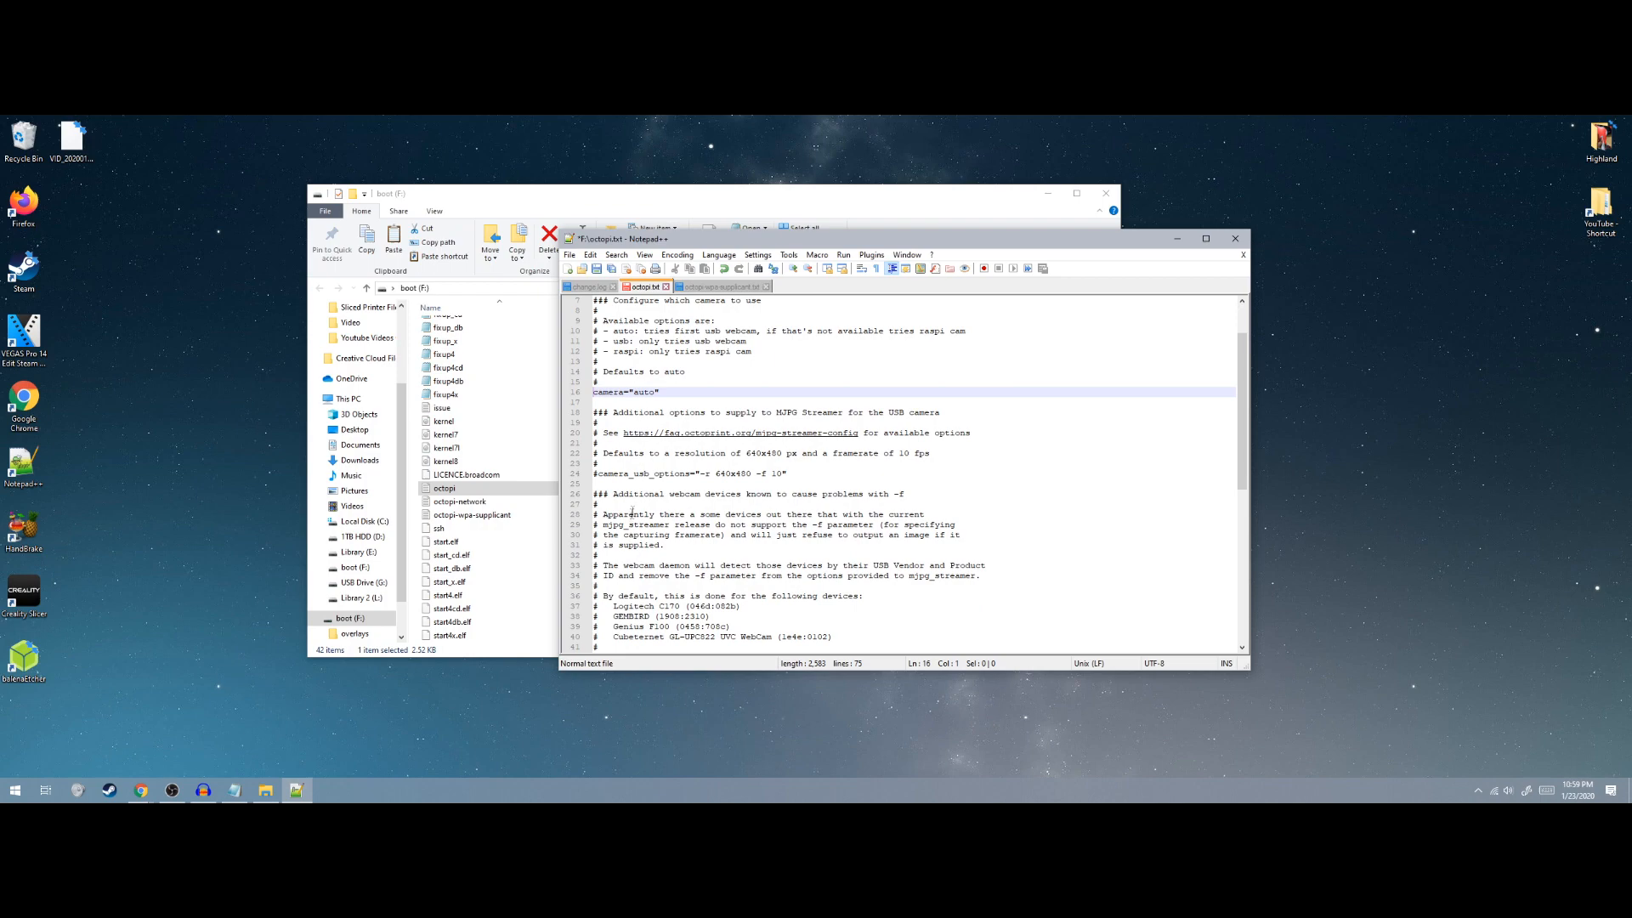
scroll(630, 442, up, 2)
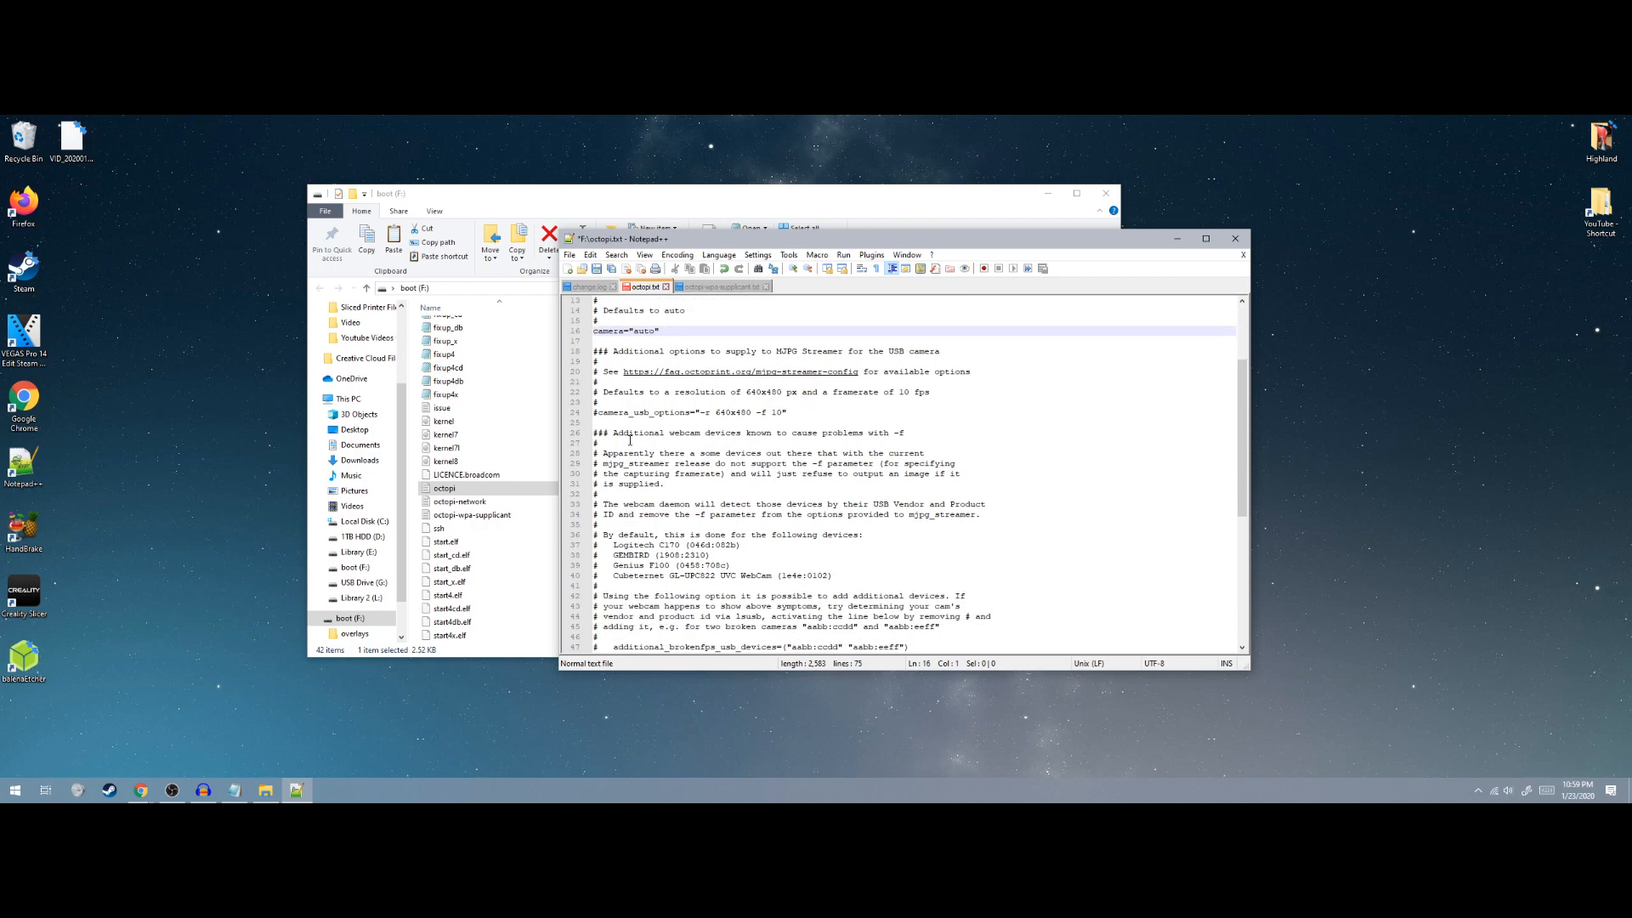
drag(605, 444, 691, 448)
click(702, 460)
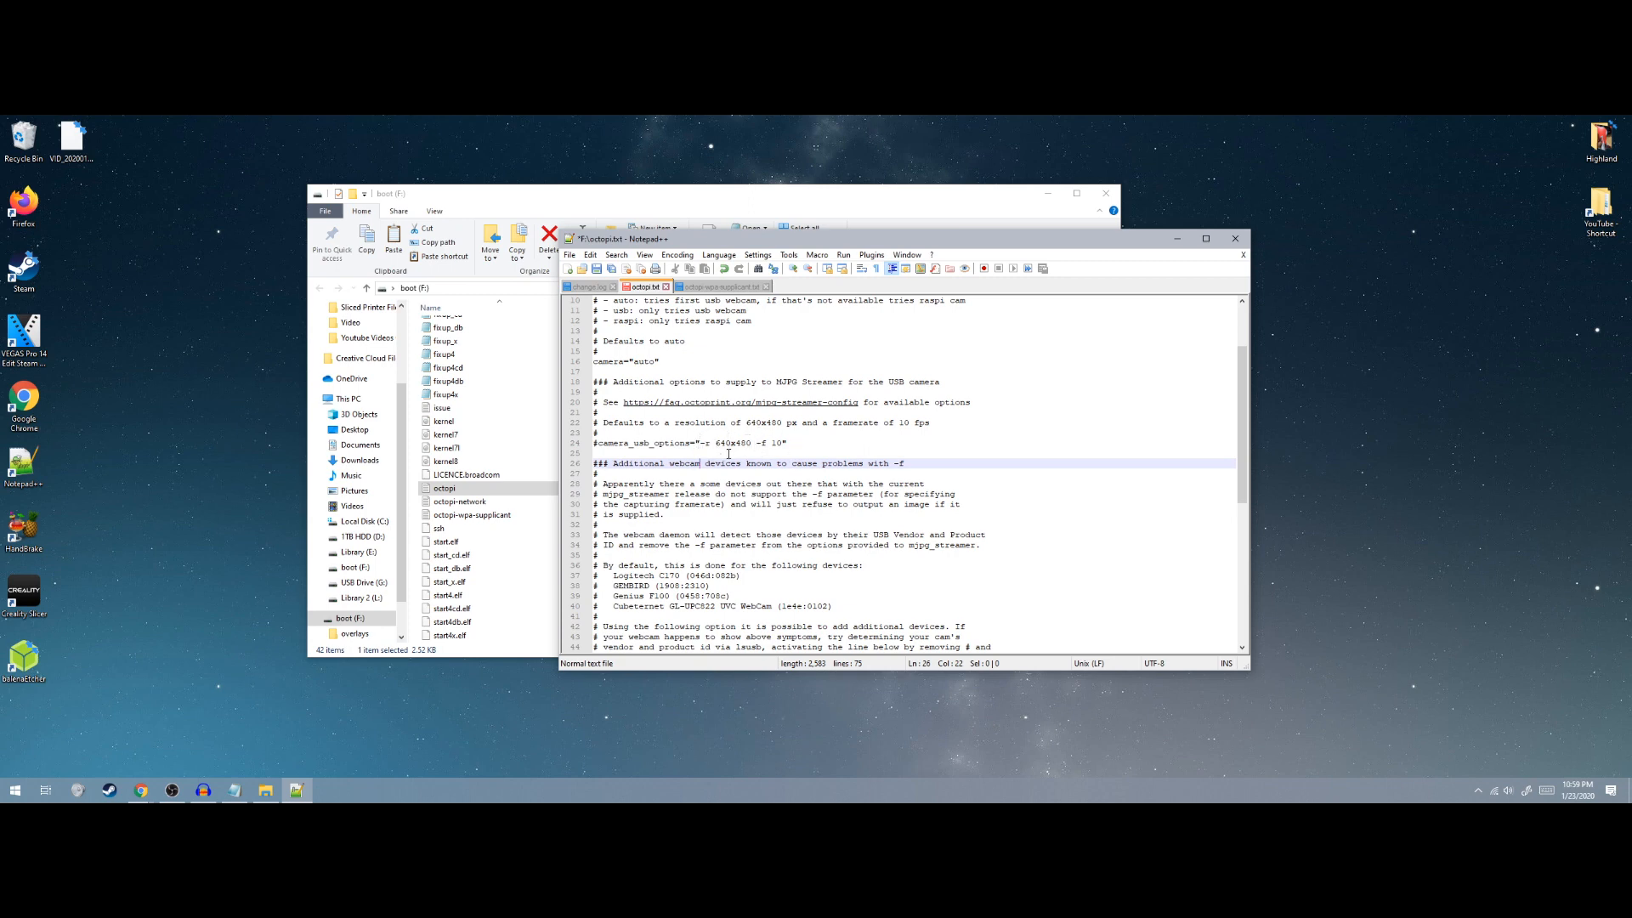
Uncomment camera_usb_options and change its values to "-r 1920x1080 -f 15"
drag(716, 445, 747, 445)
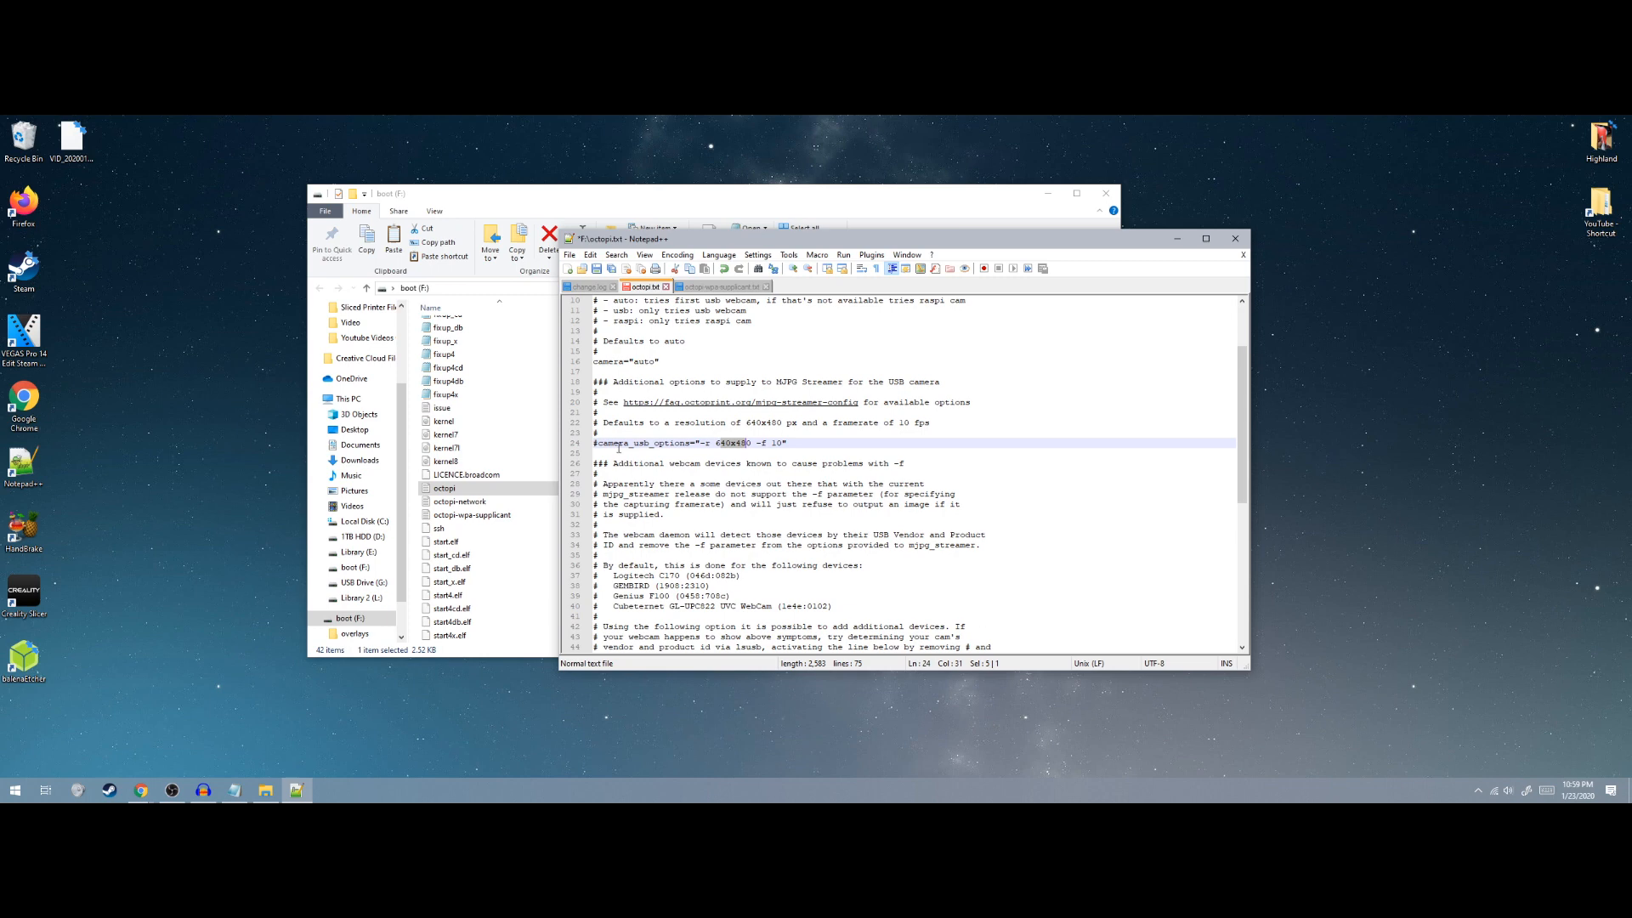
click(598, 443)
key(BackSpace)
click(729, 443)
key(BackSpace)
key(BackSpace)
key(BackSpace)
text(1920)
key(BackSpace)
key(BackSpace)
key(BackSpace)
text(1080)
key(BackSpace)
text(5)
click(729, 470)
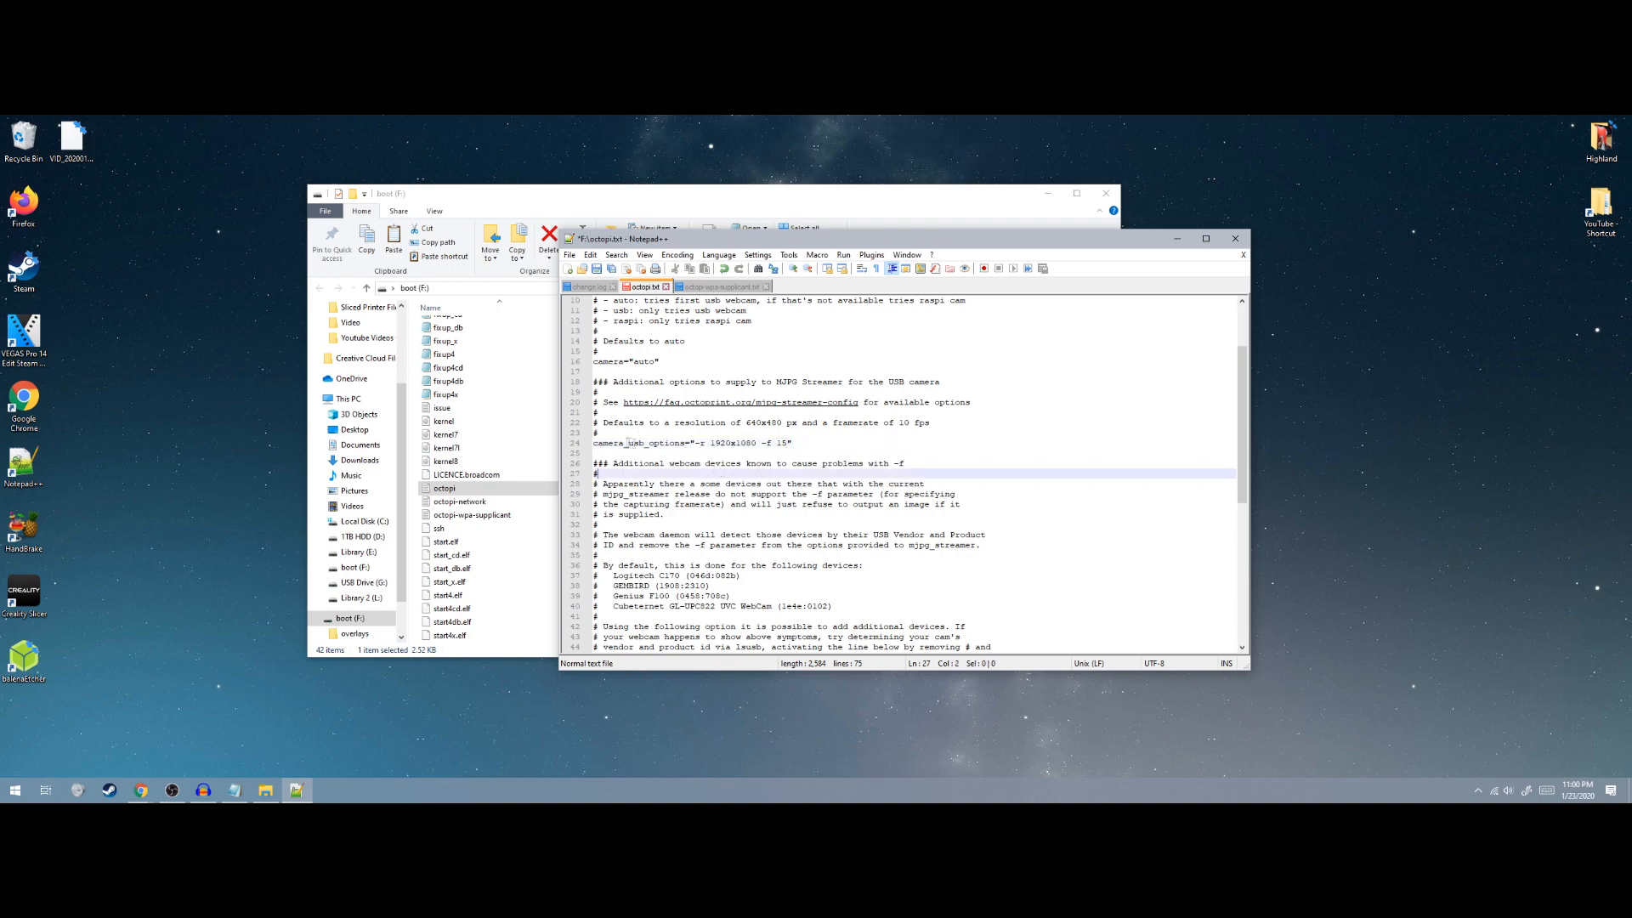
scroll(718, 445, down, 8)
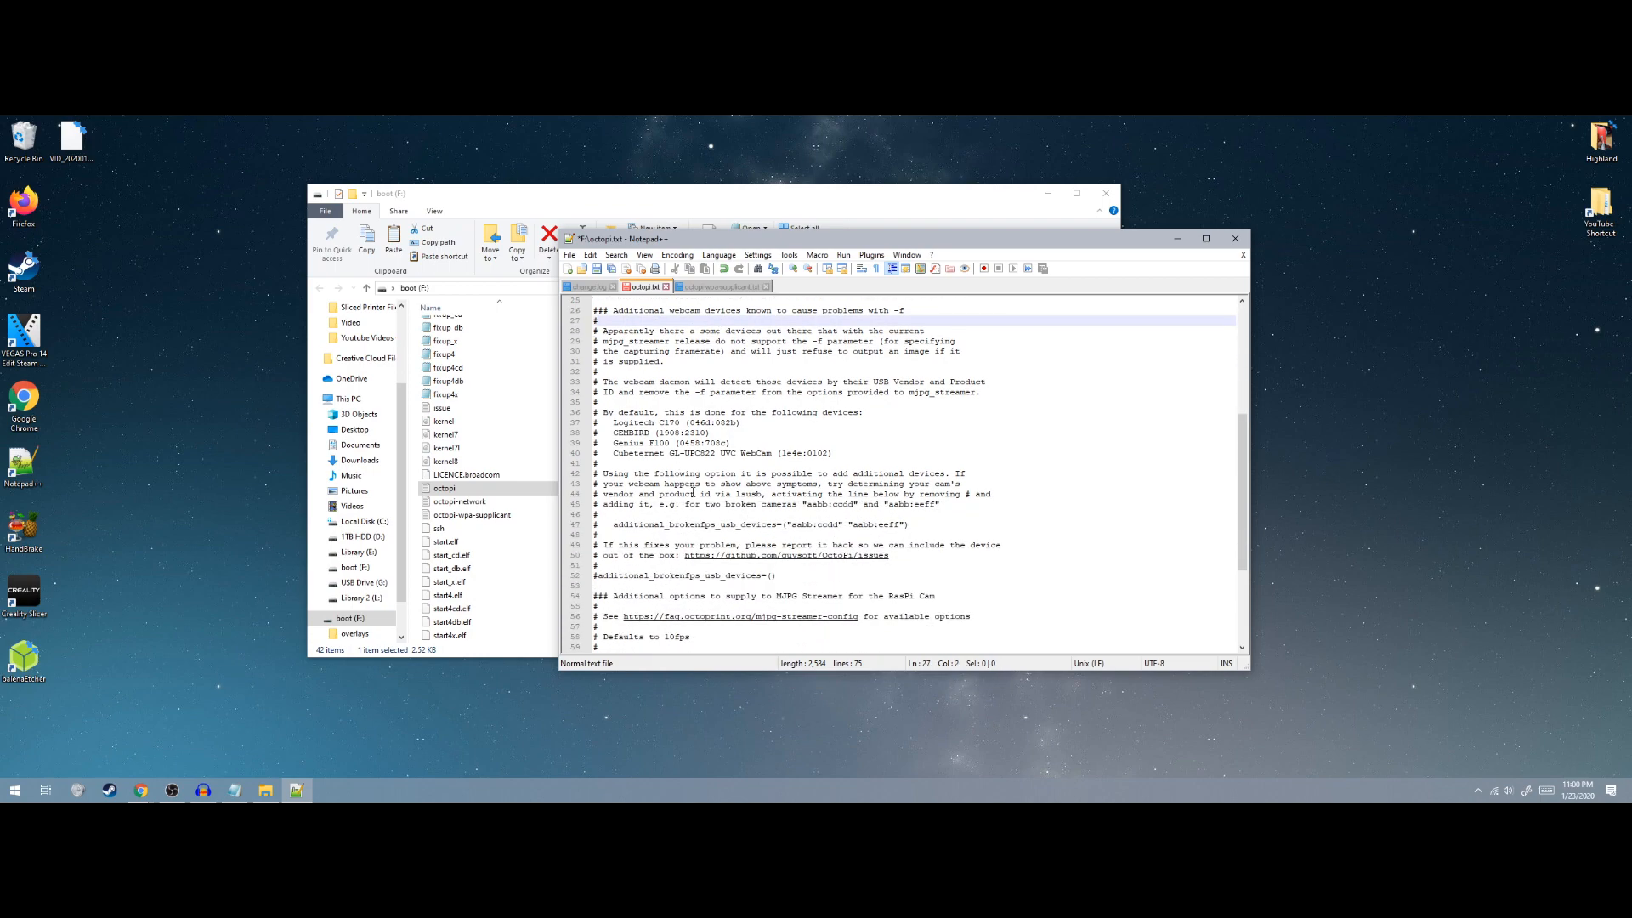
scroll(676, 489, down, 2)
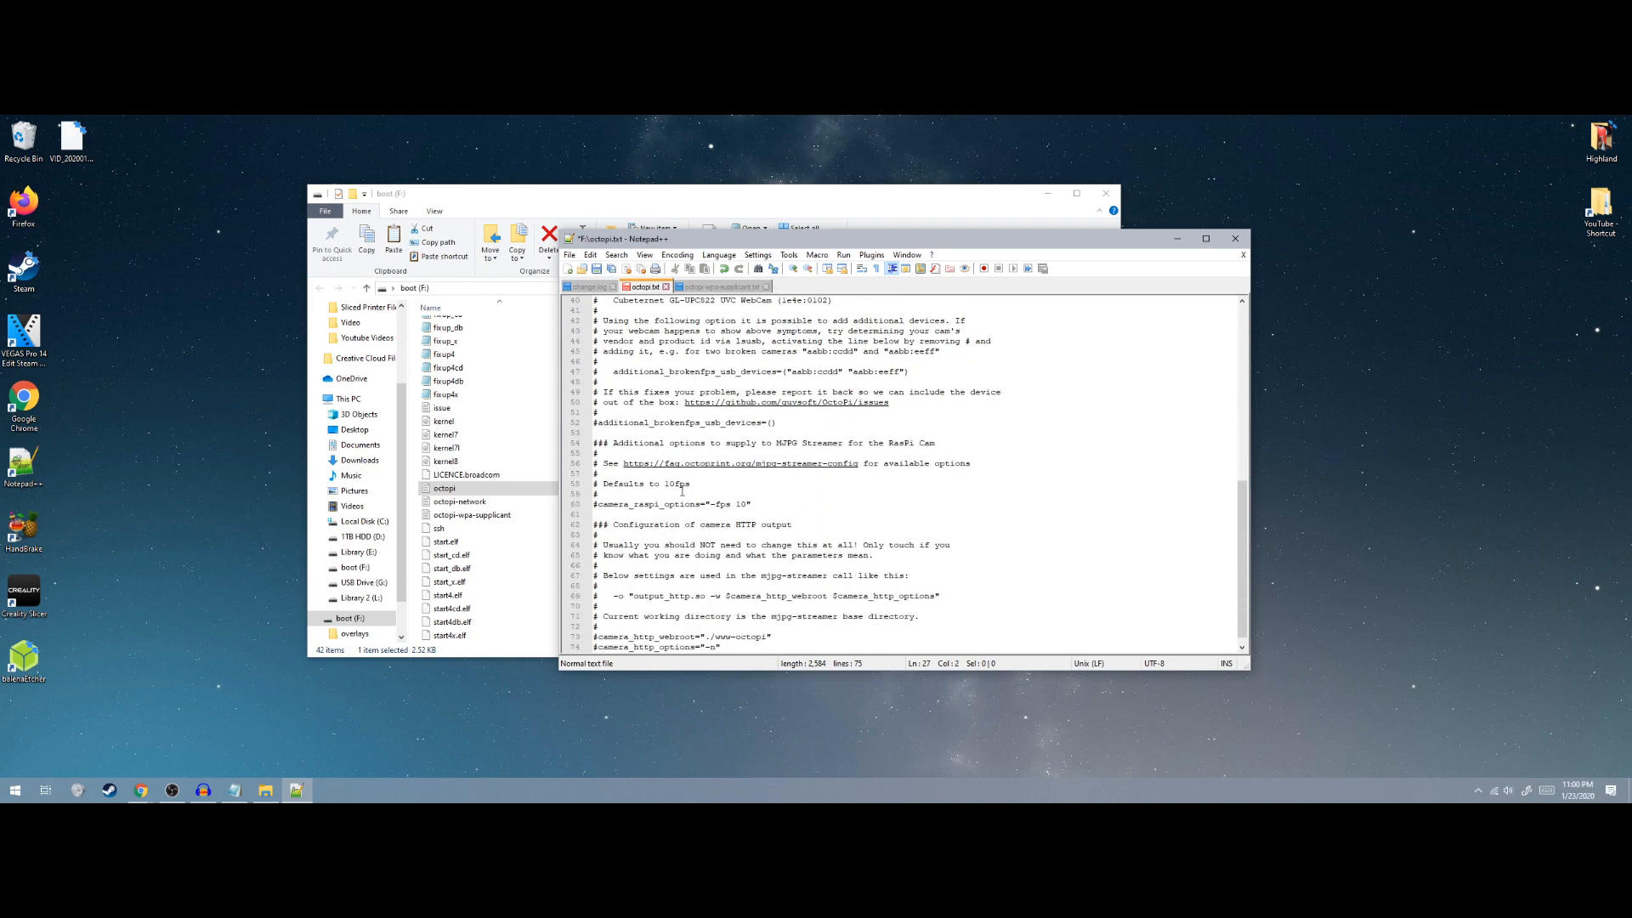
scroll(680, 486, up, 3)
scroll(679, 484, up, 3)
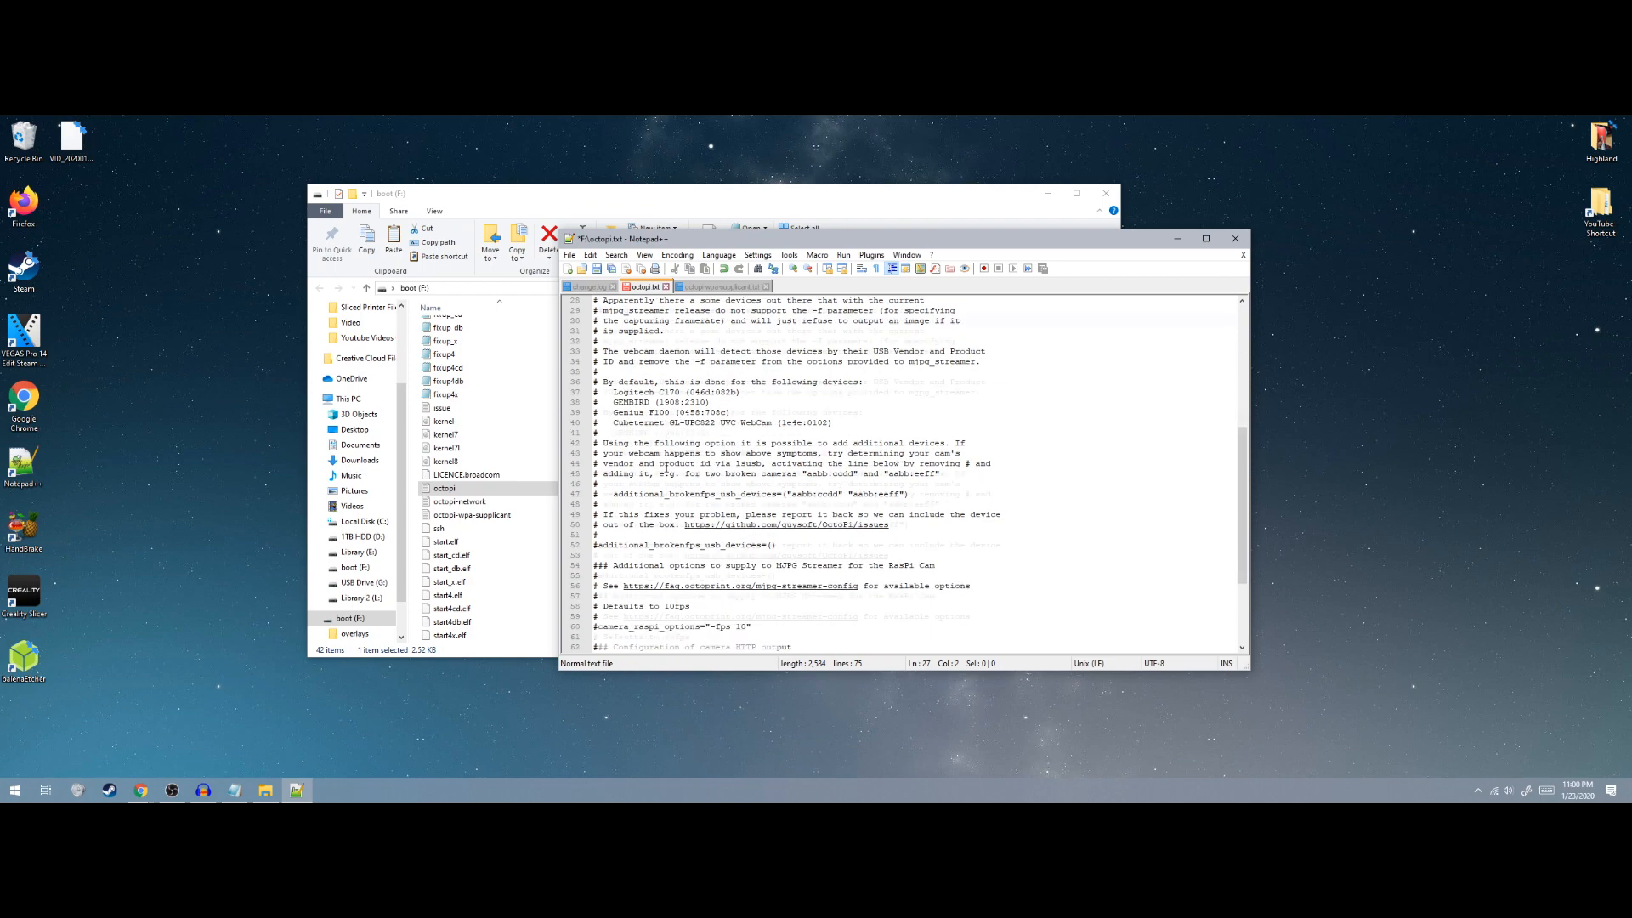
scroll(668, 484, up, 4)
drag(605, 412, 746, 416)
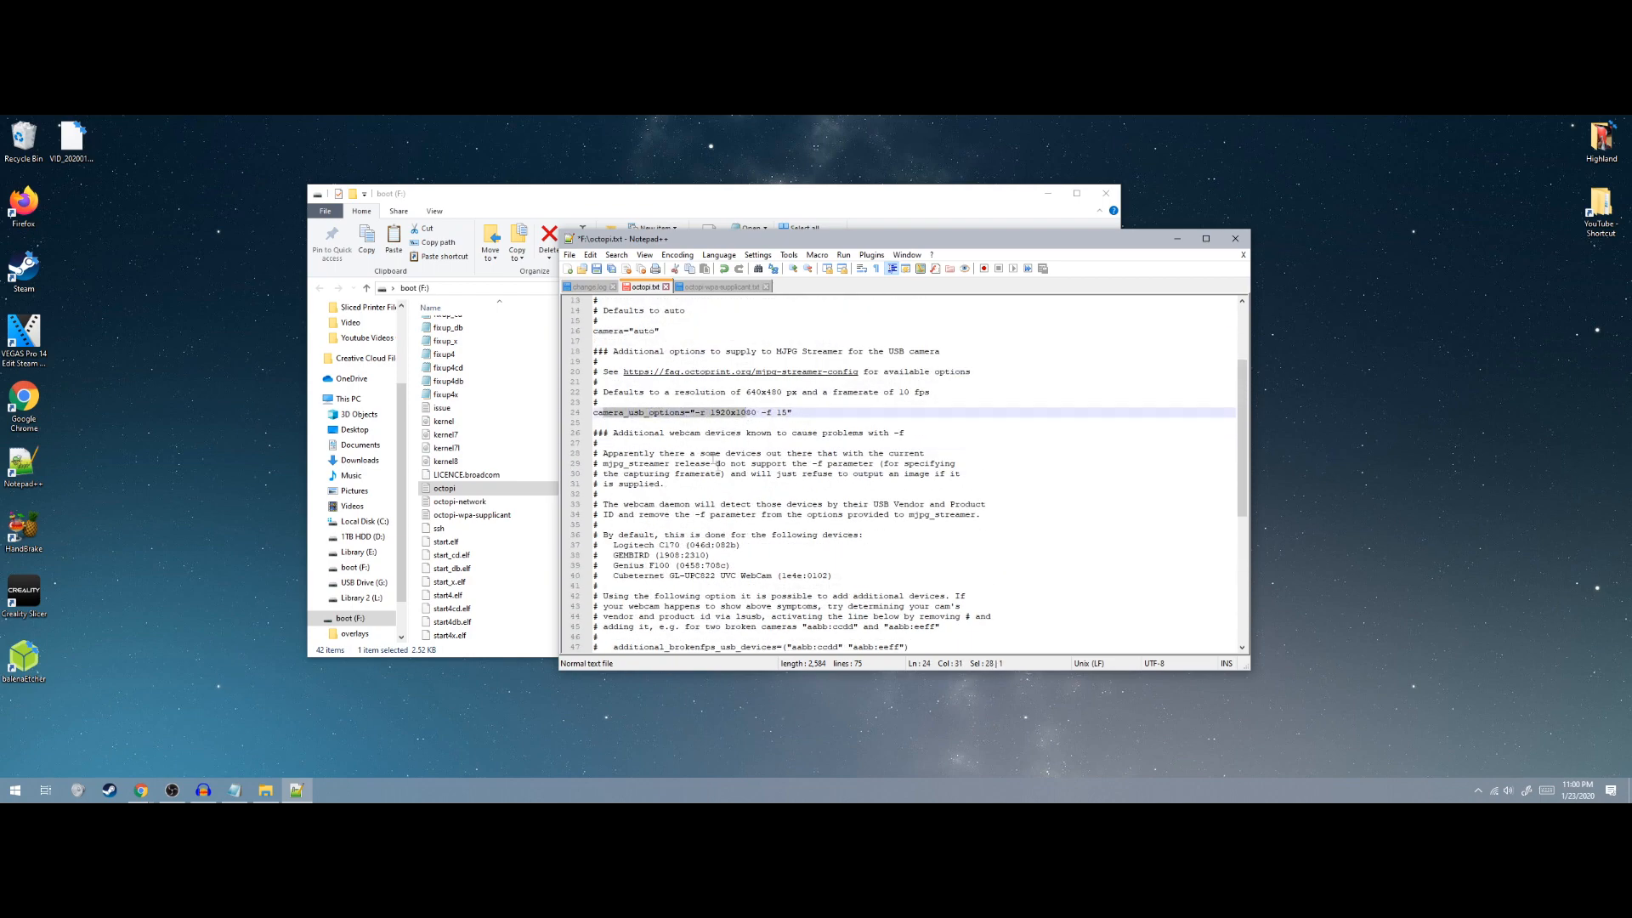
scroll(716, 463, down, 4)
scroll(674, 481, down, 4)
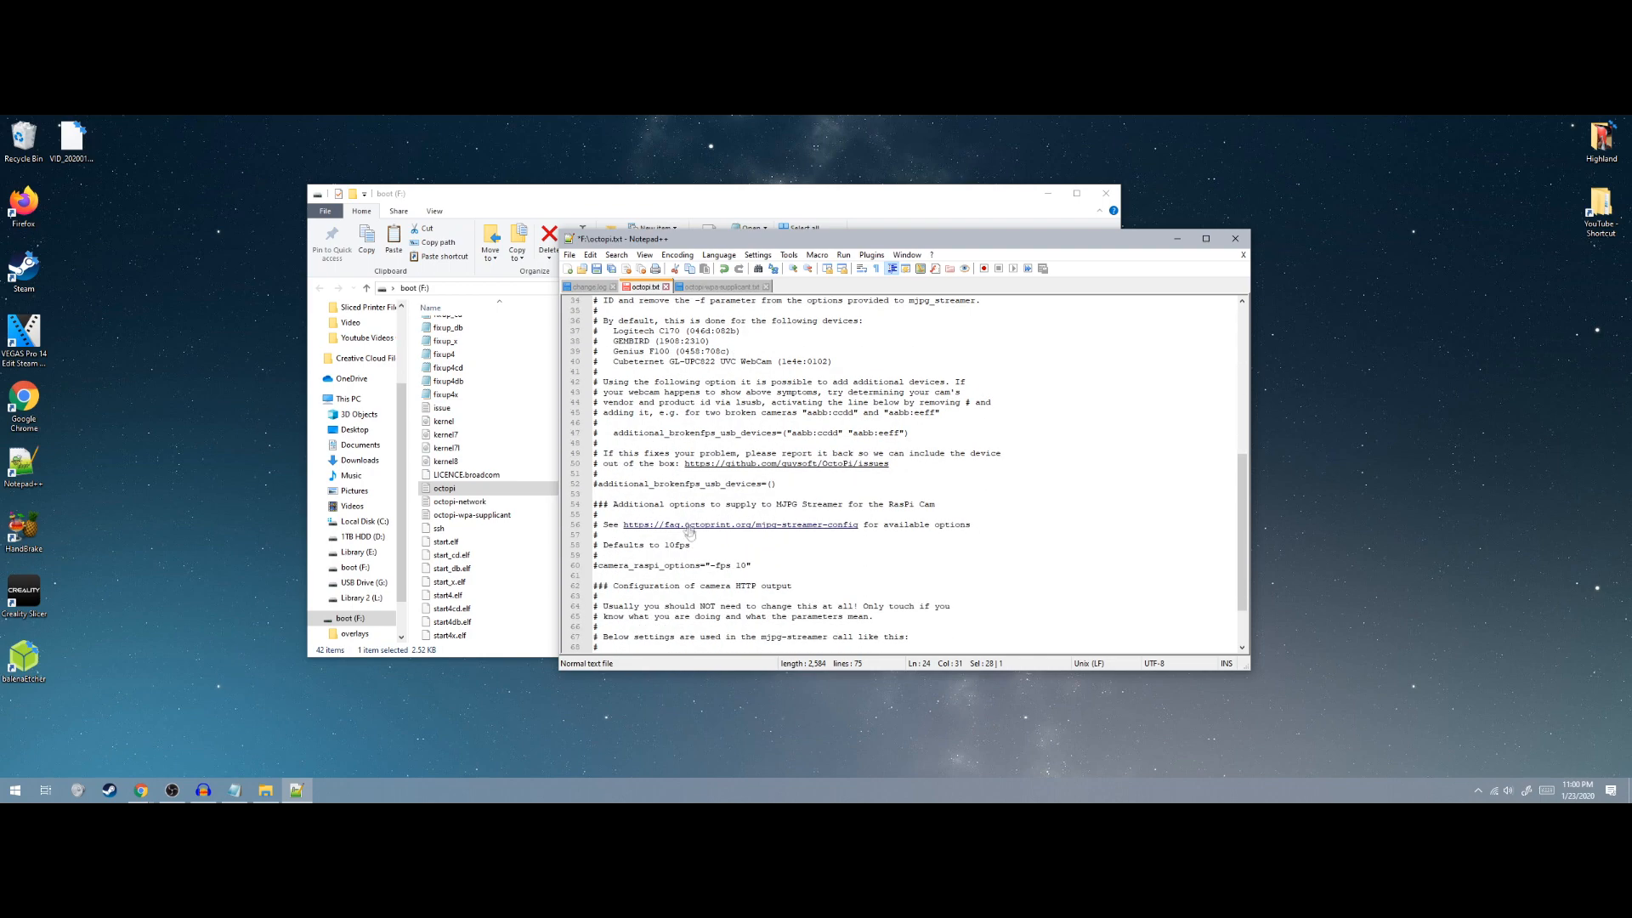
click(690, 535)
scroll(656, 535, down, 1)
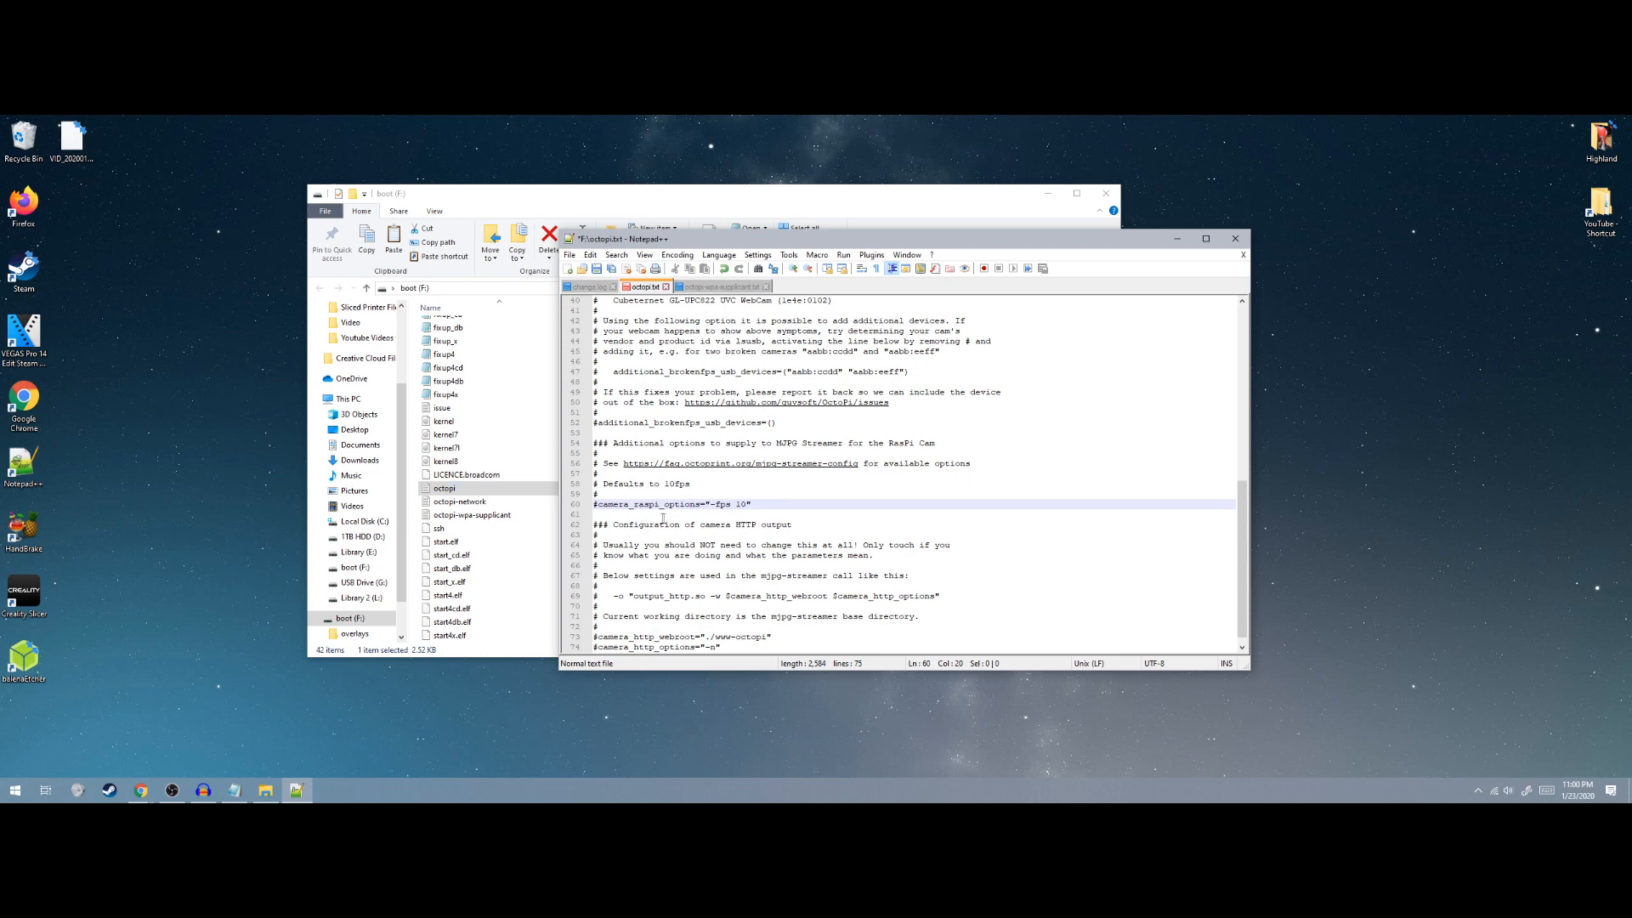
click(669, 515)
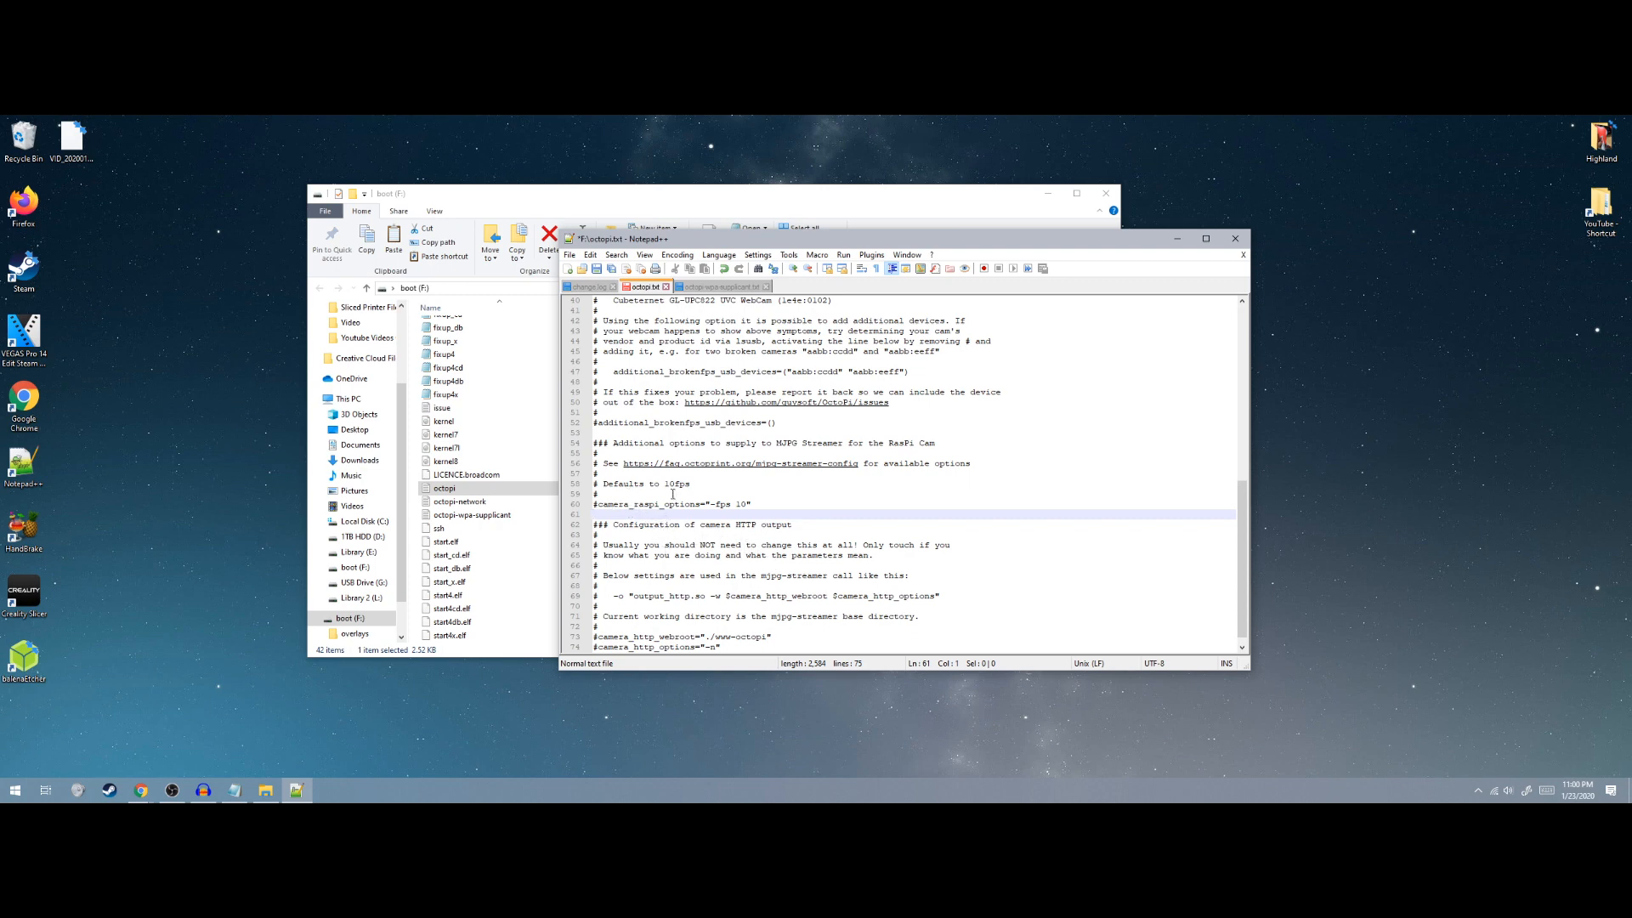
scroll(672, 493, down, 1)
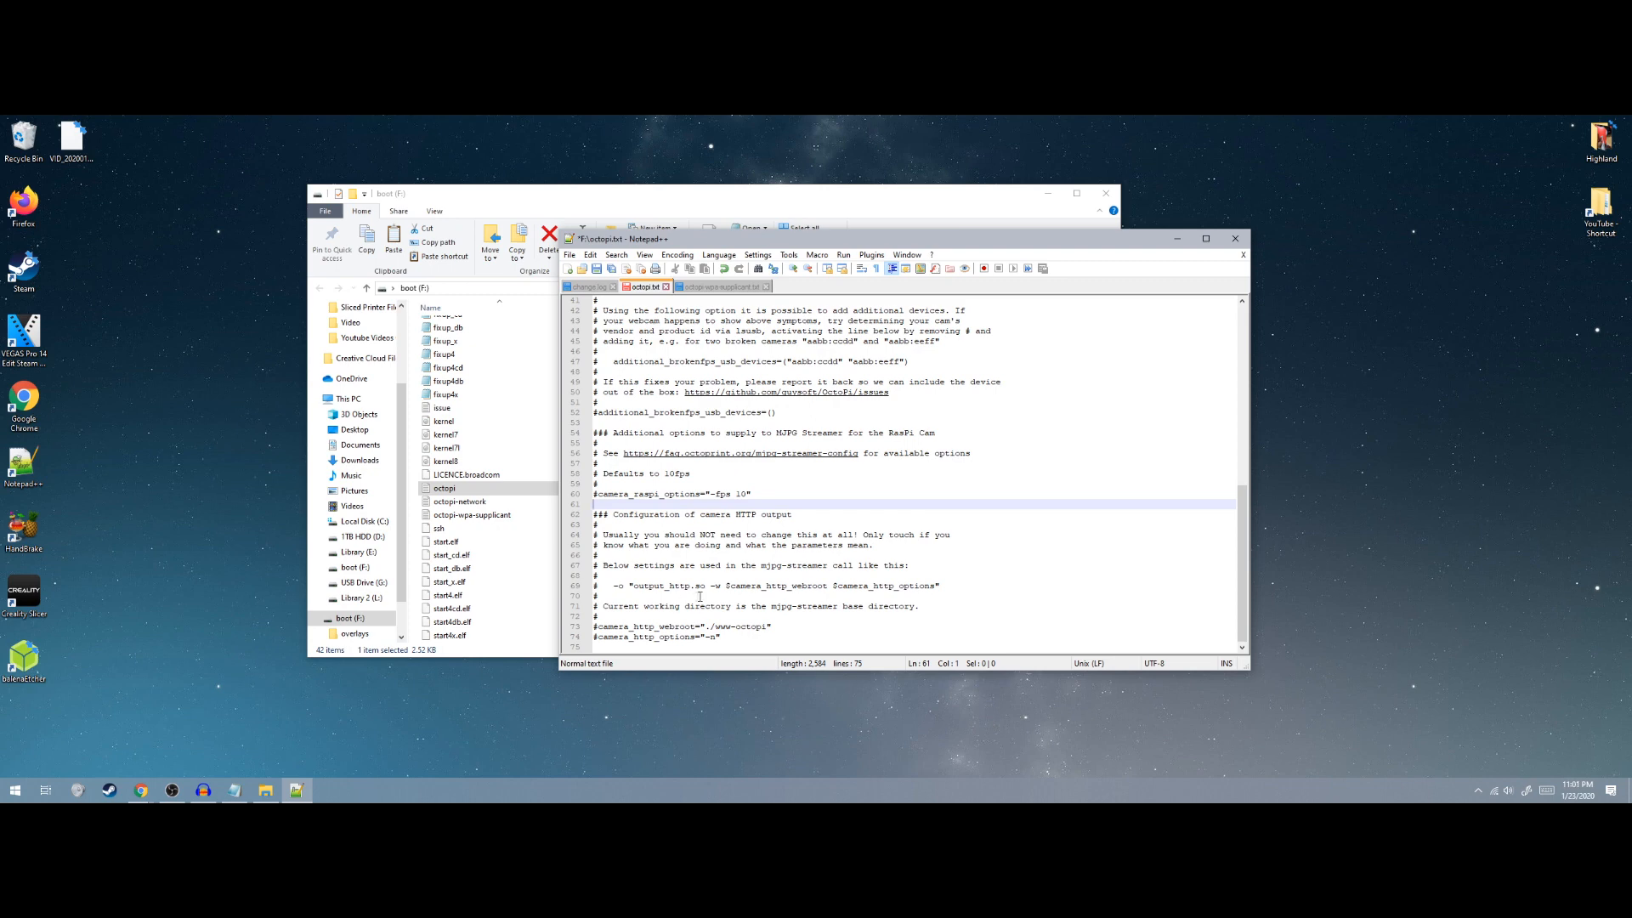
Uncomment camera_http_webroot and camera_http_options in octopi.txt, setting the webroot to ./www and emptying the options
click(598, 627)
key(BackSpace)
click(599, 636)
key(BackSpace)
click(761, 627)
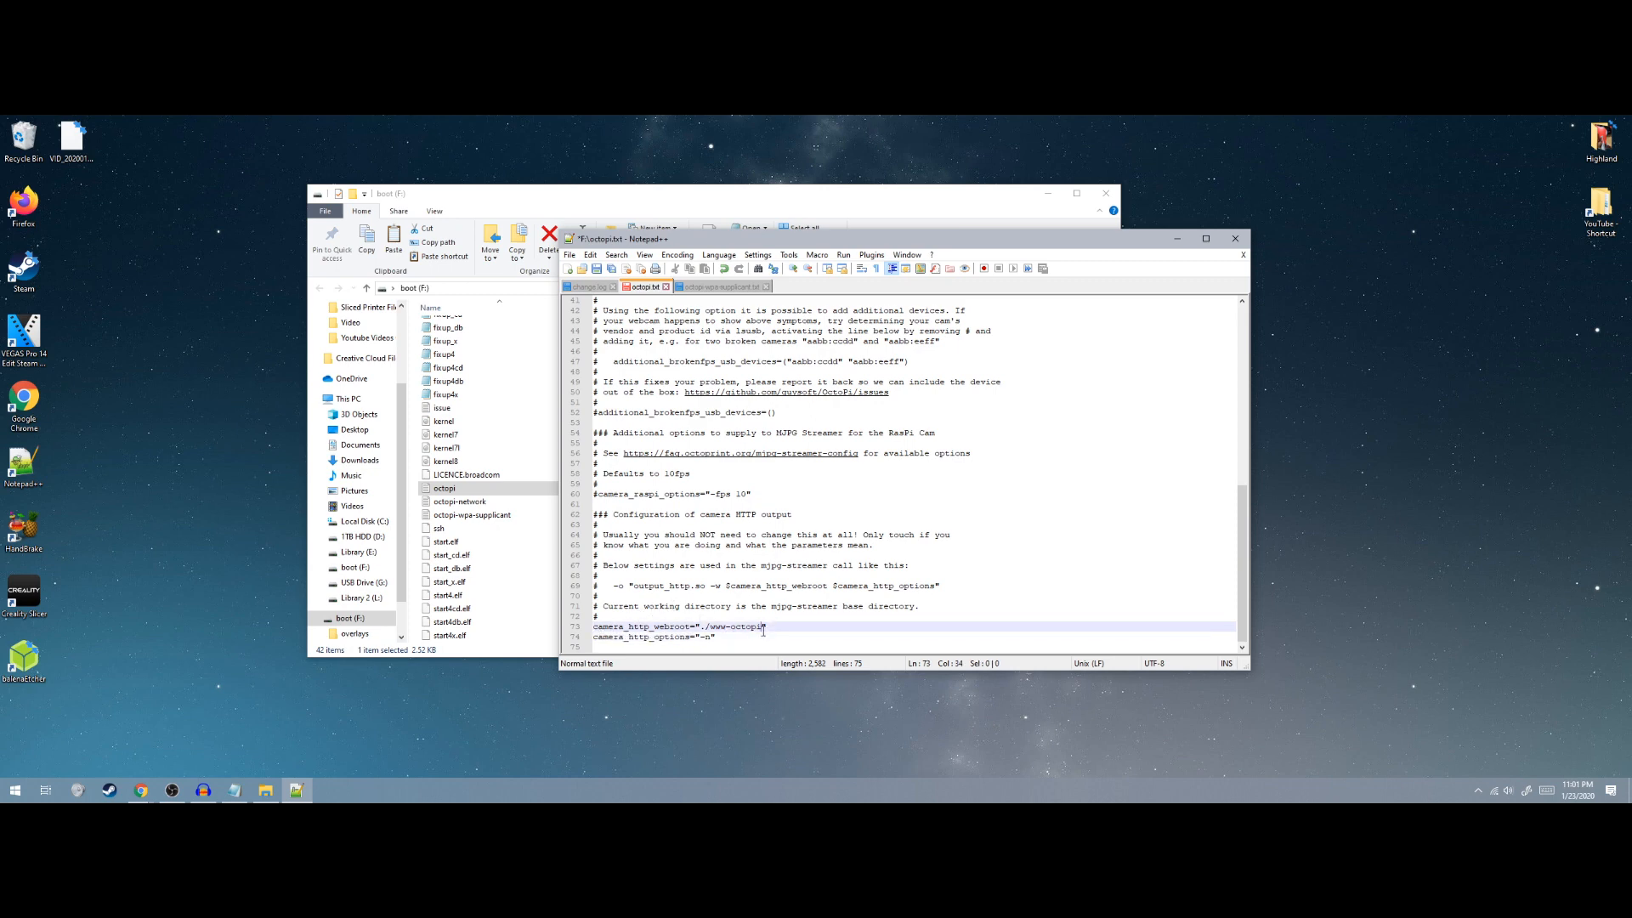
drag(761, 627, 725, 627)
key(BackSpace)
click(712, 638)
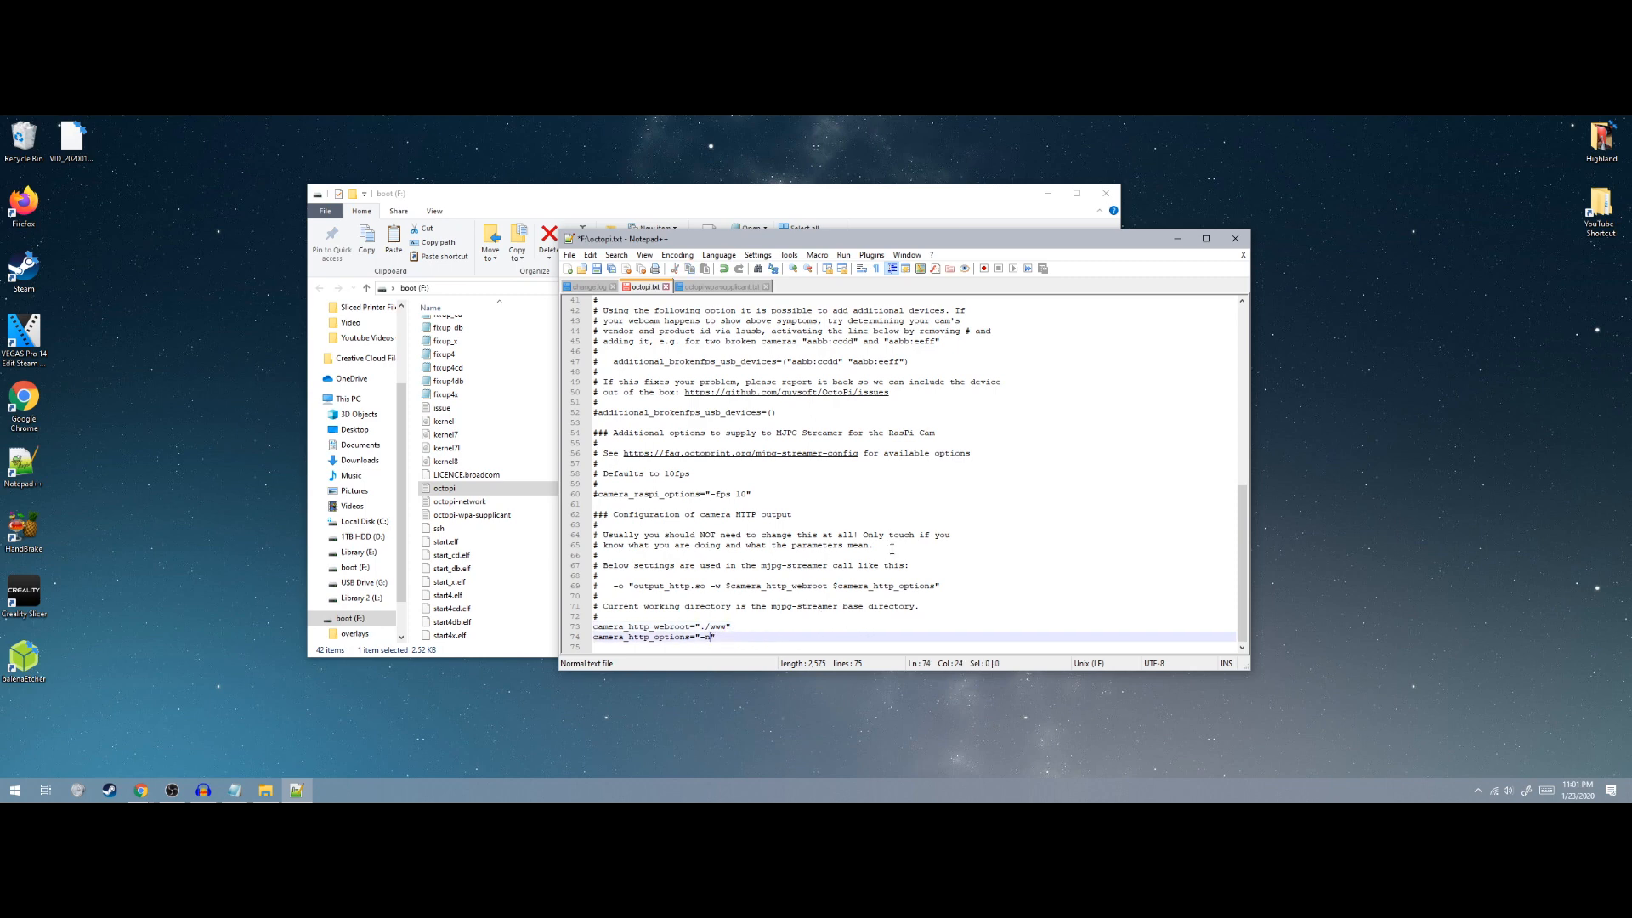
key(BackSpace)
key(BackSpace)
Save octopi.txt and close Notepad++
scroll(710, 586, up, 1)
scroll(711, 586, down, 1)
scroll(682, 633, up, 13)
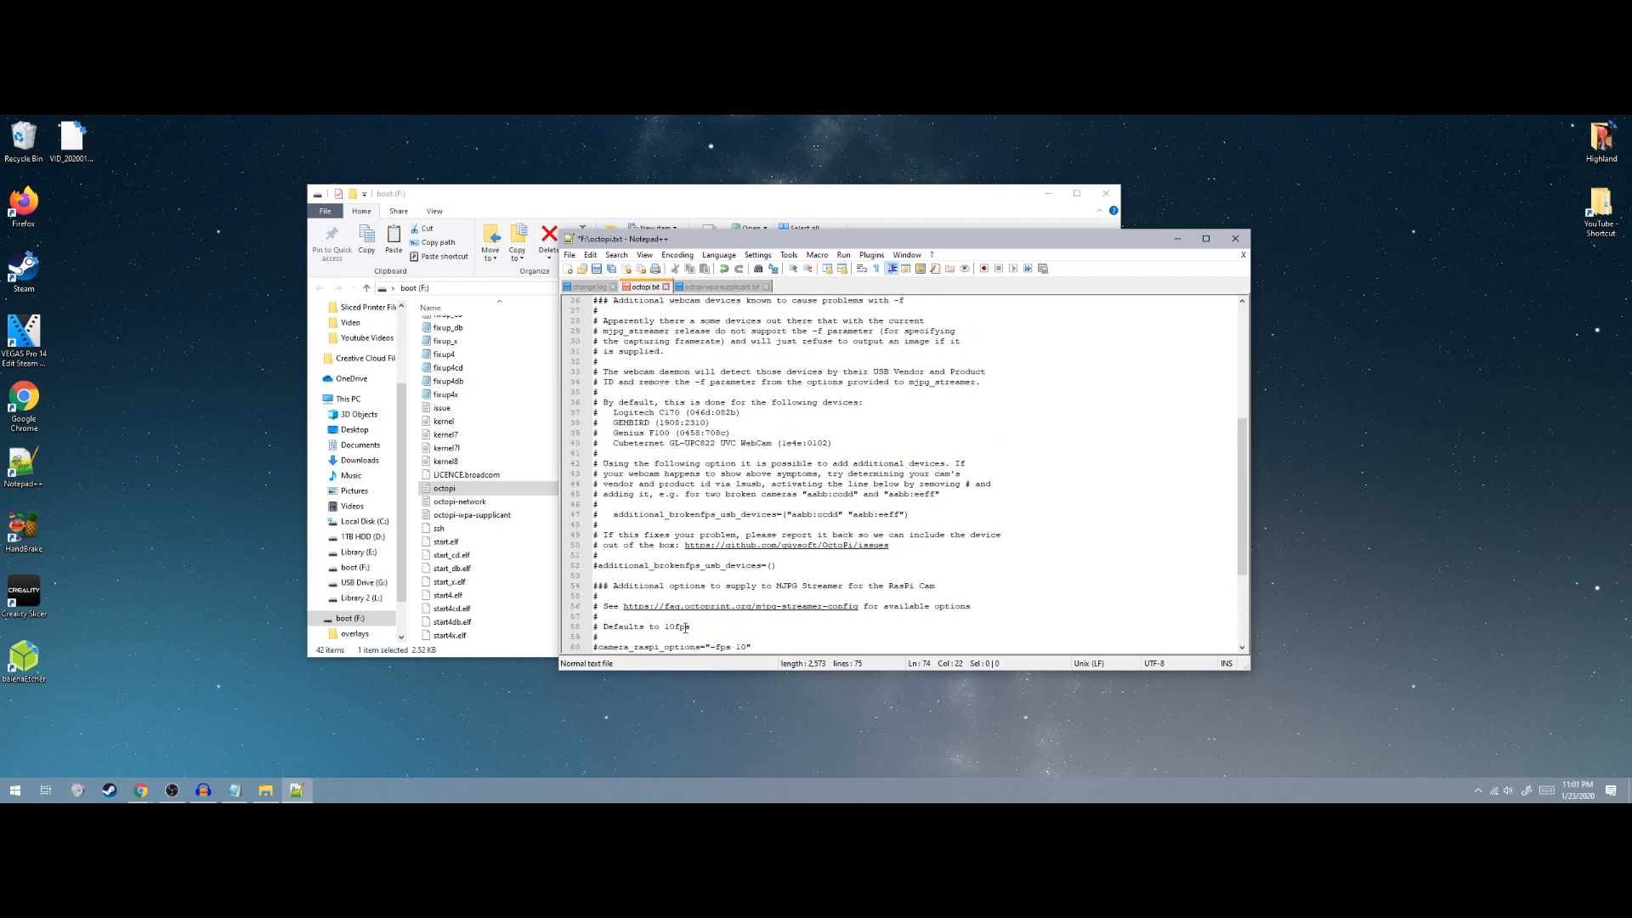
click(597, 269)
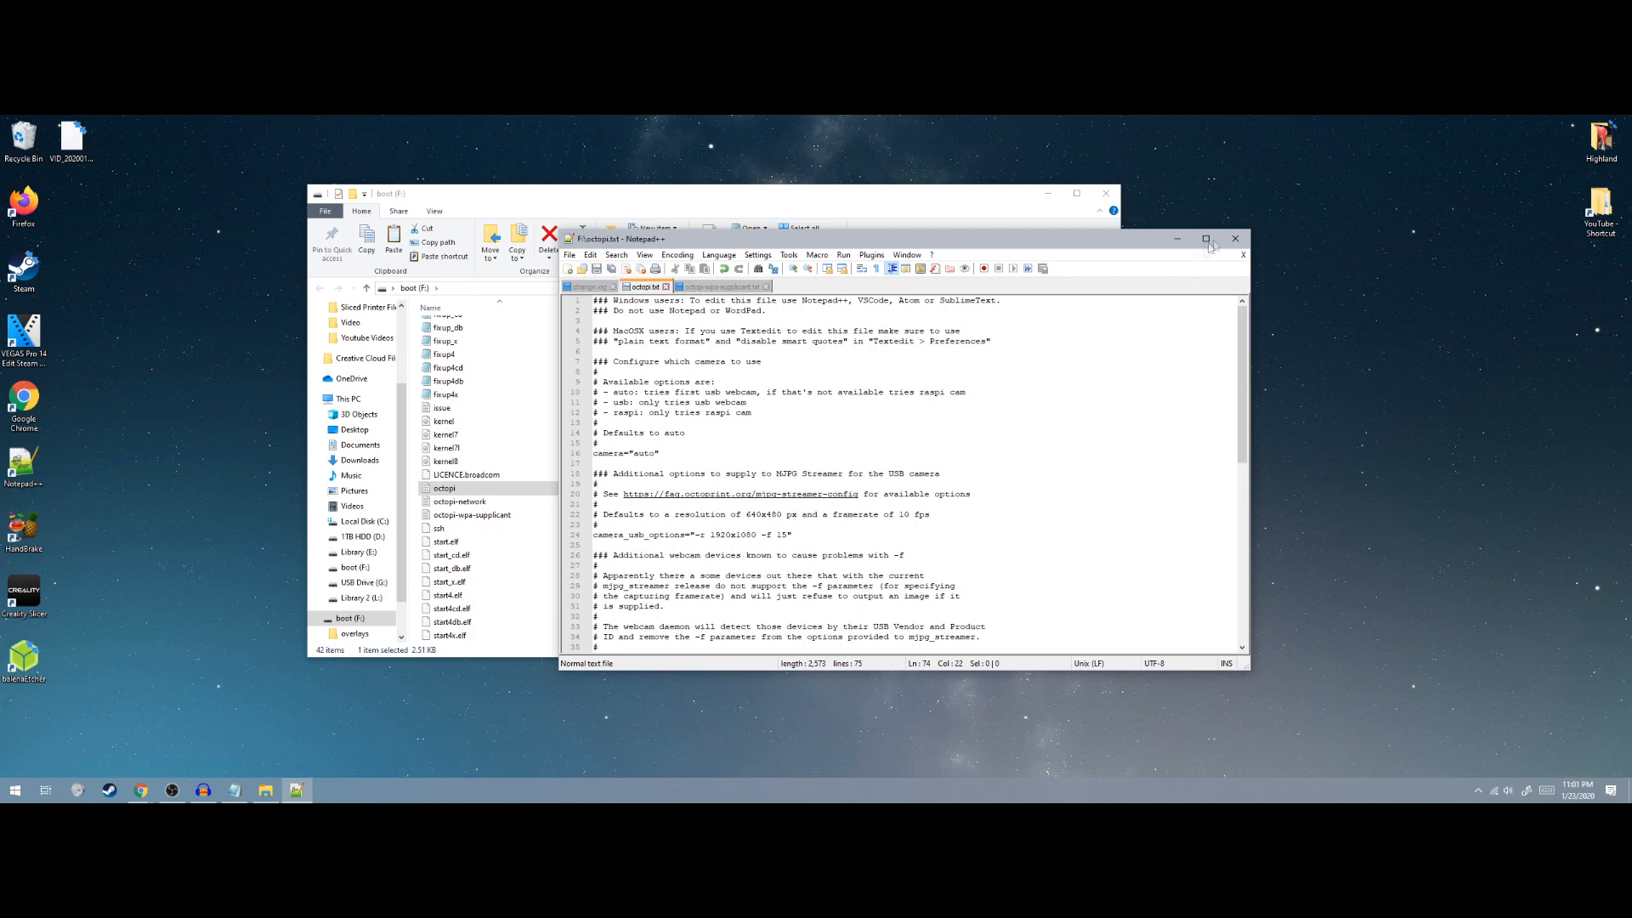
click(1235, 239)
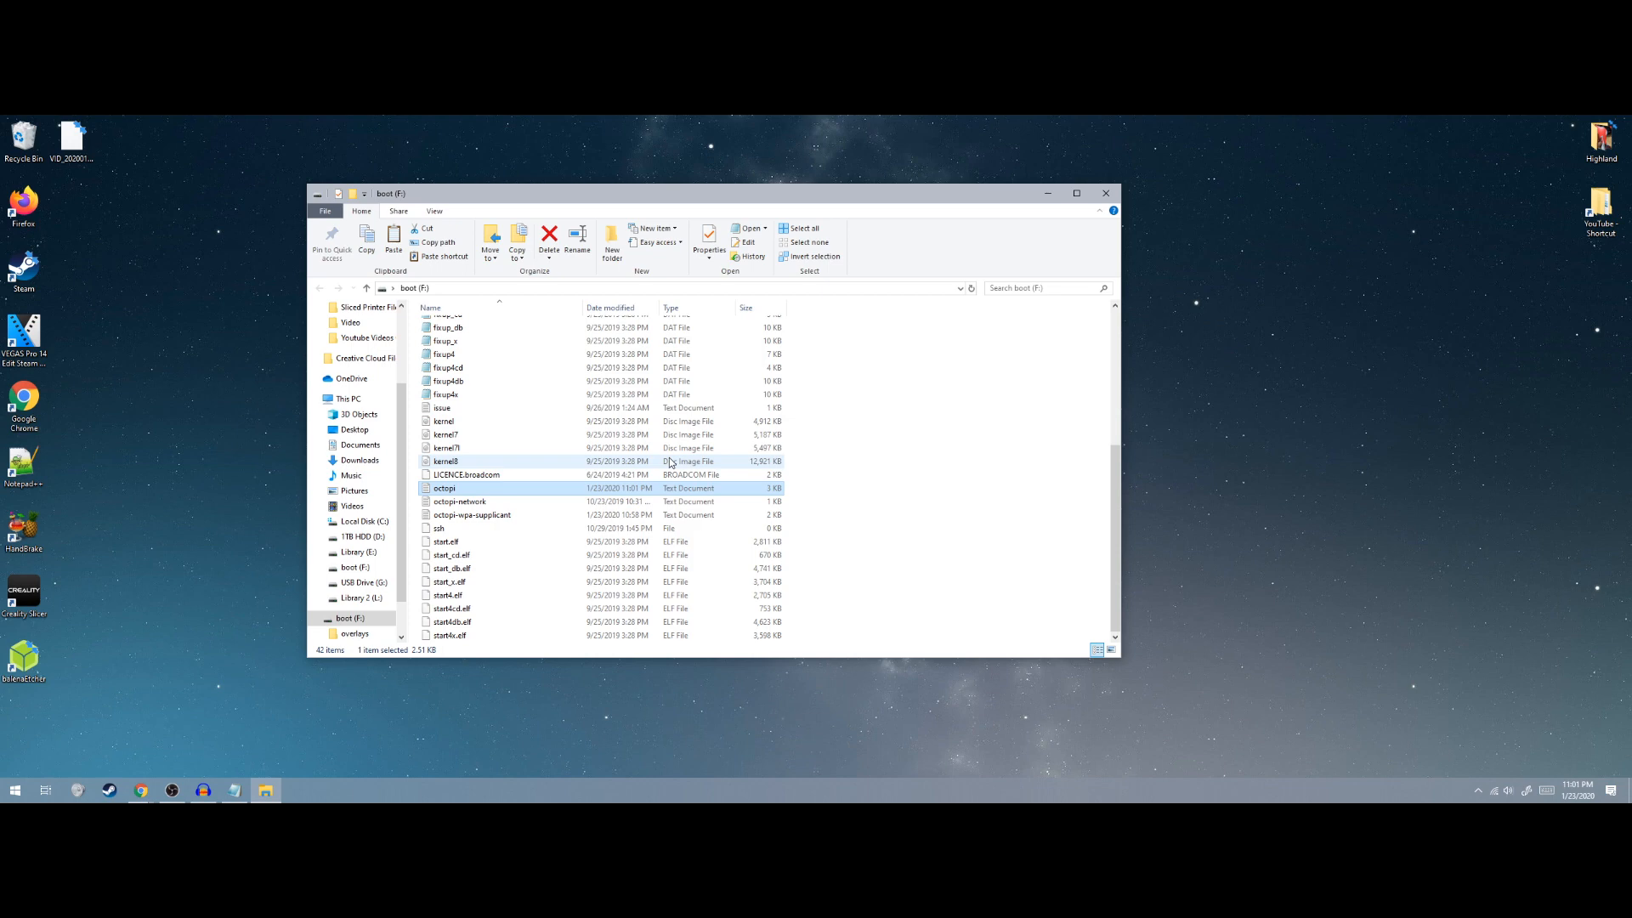
Close the File Explorer window showing the boot (F:) drive
click(1106, 193)
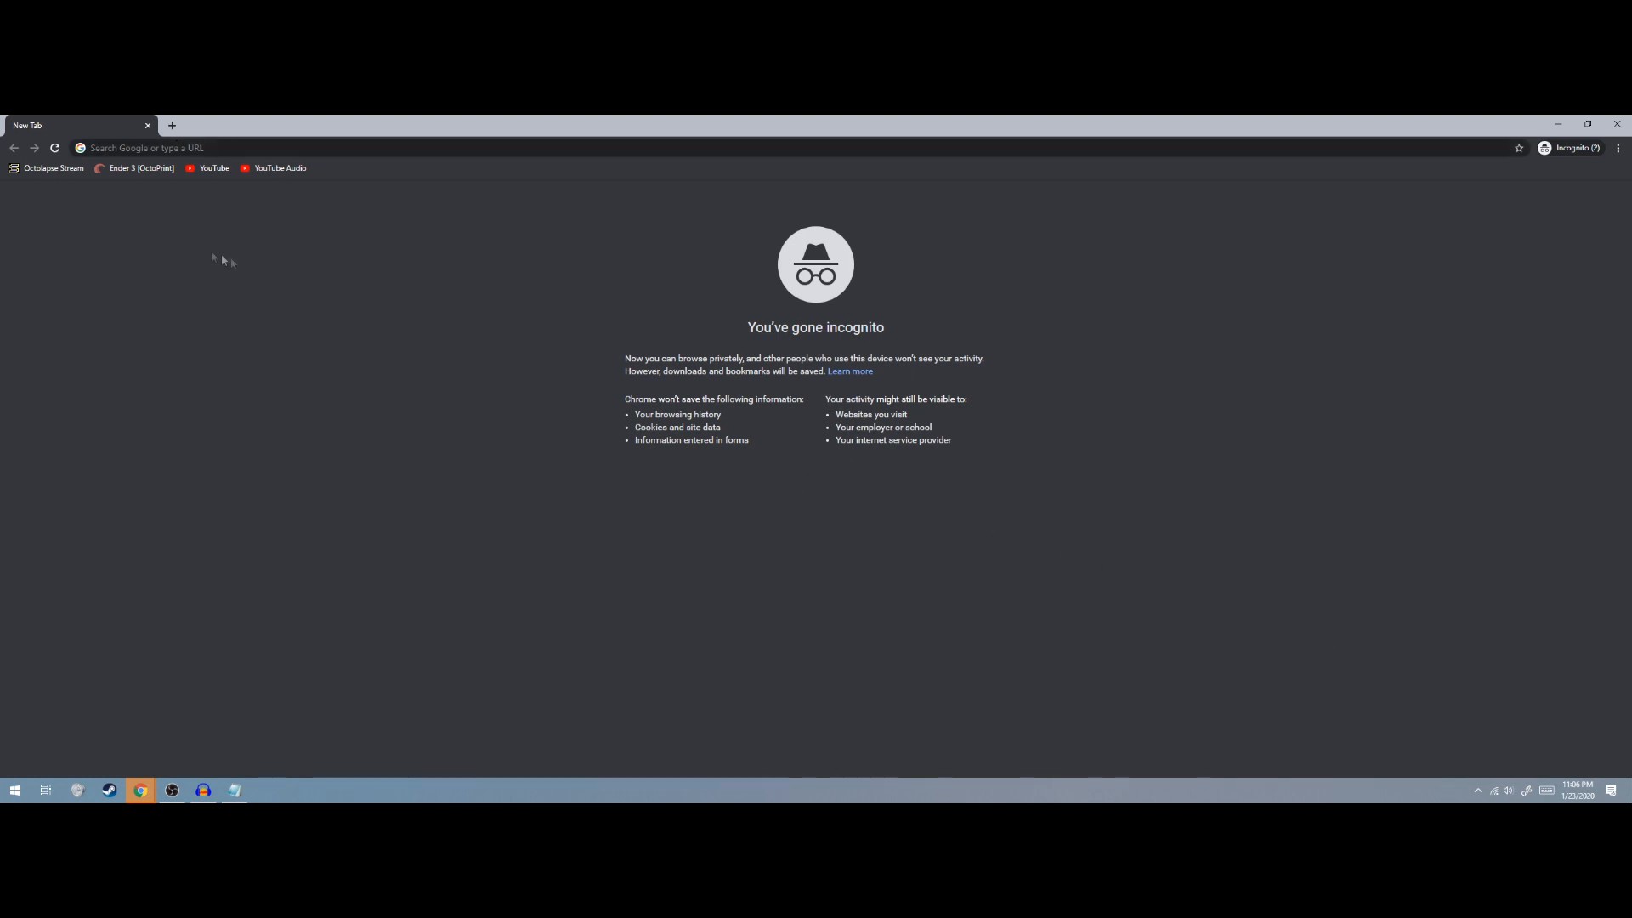
Browse to 10.0.0.10 in Chrome to reach the OctoPrint Setup Wizard
click(127, 148)
text(10.0.)
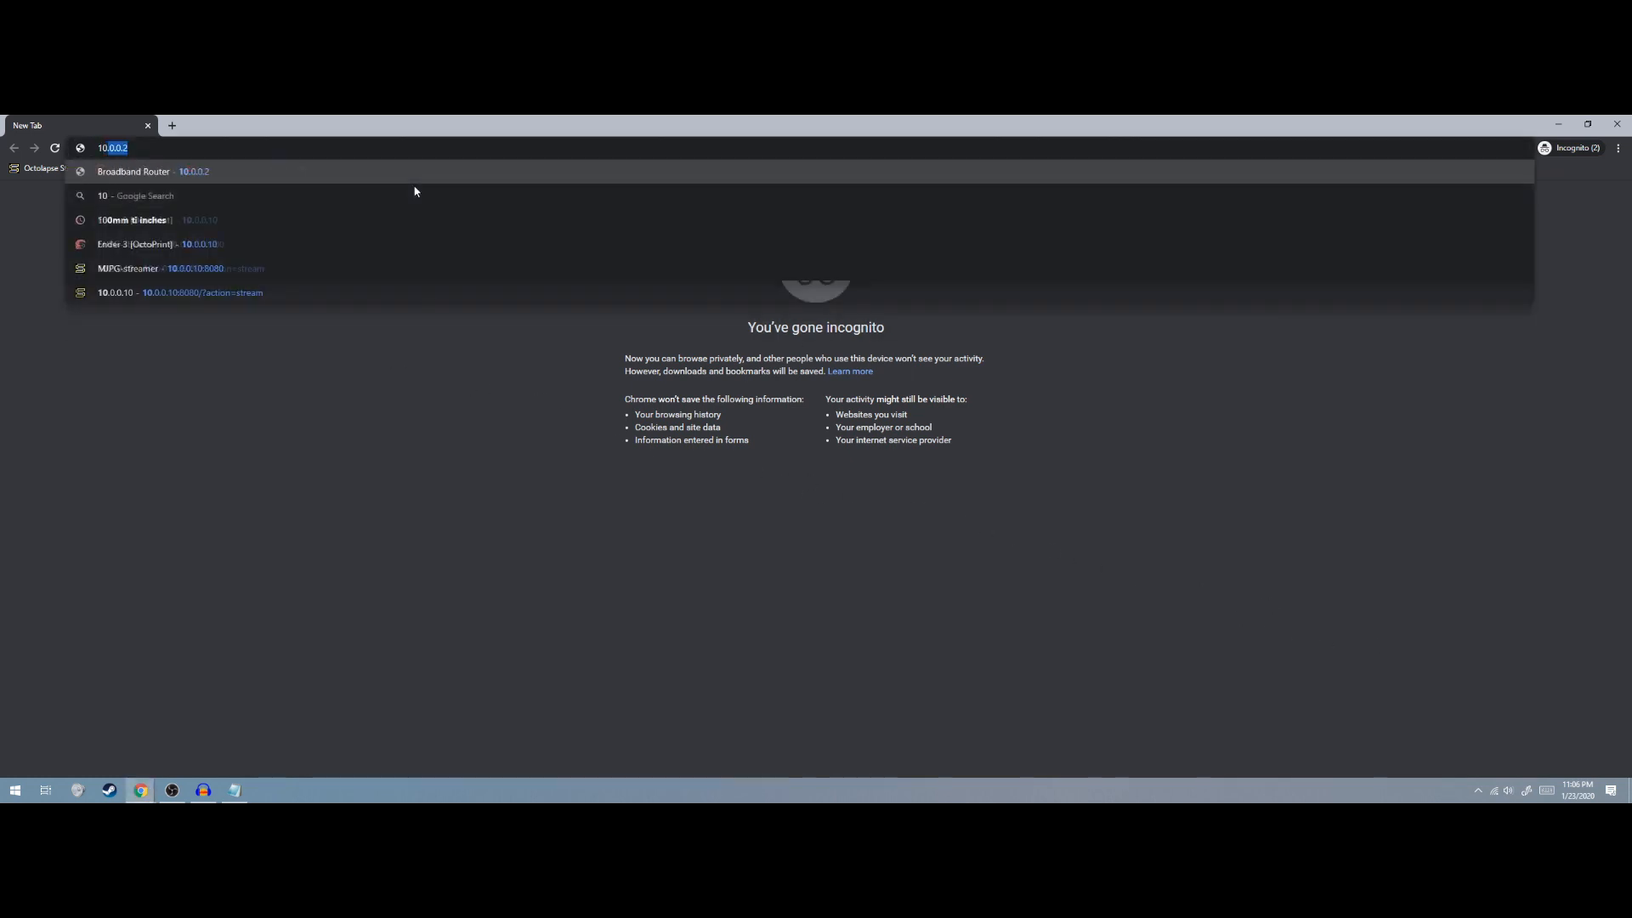
text(0.10)
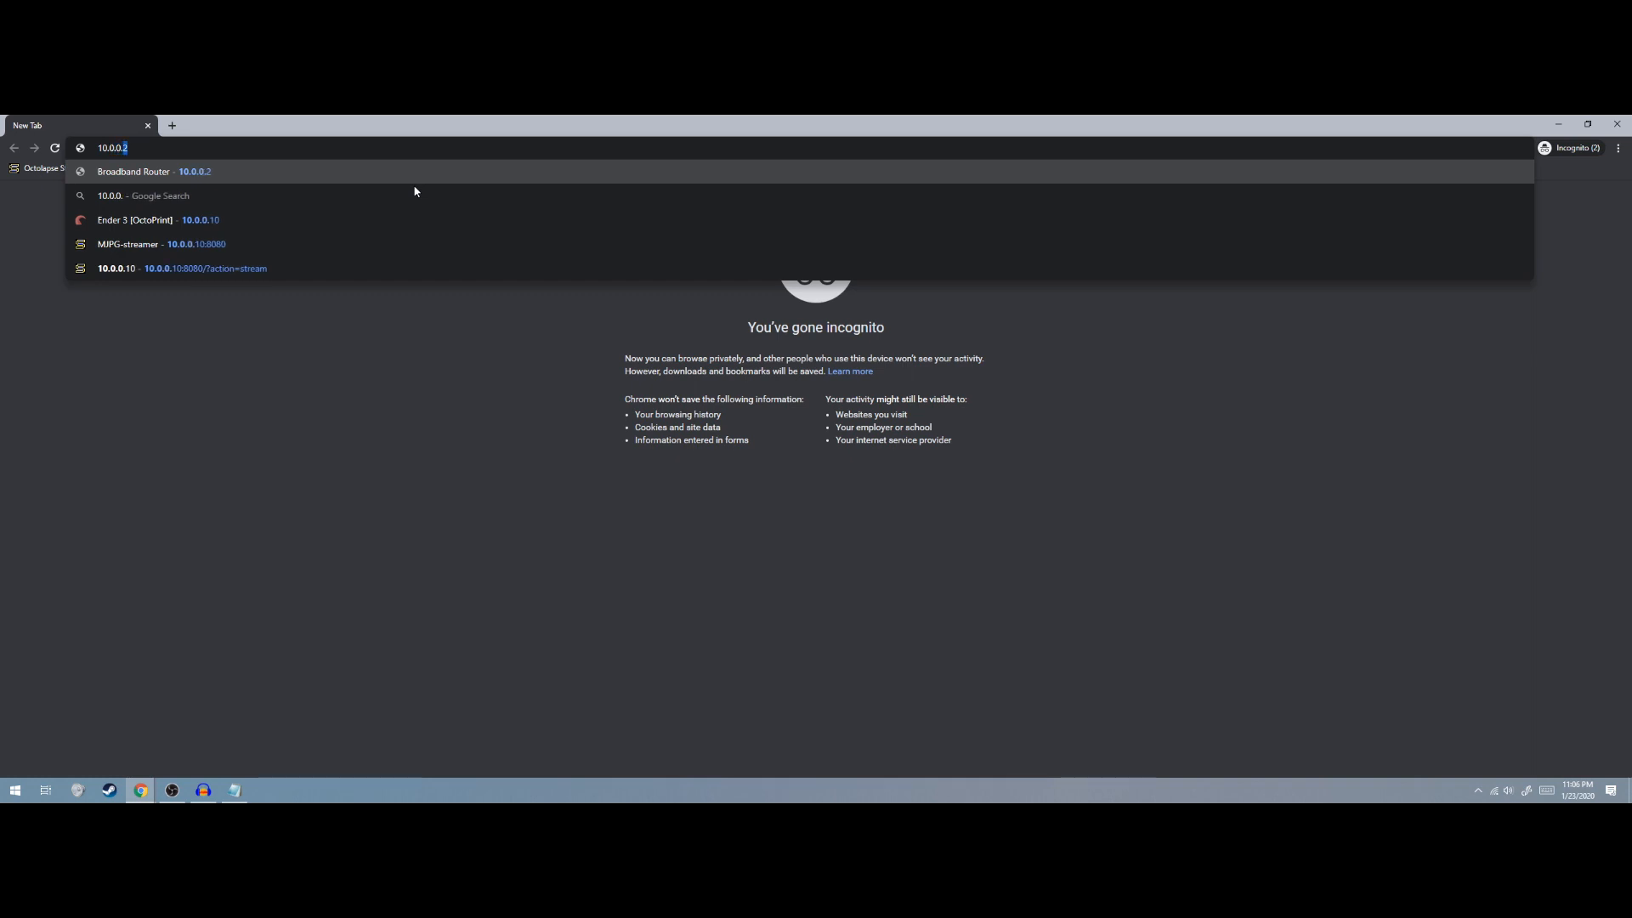
key(Return)
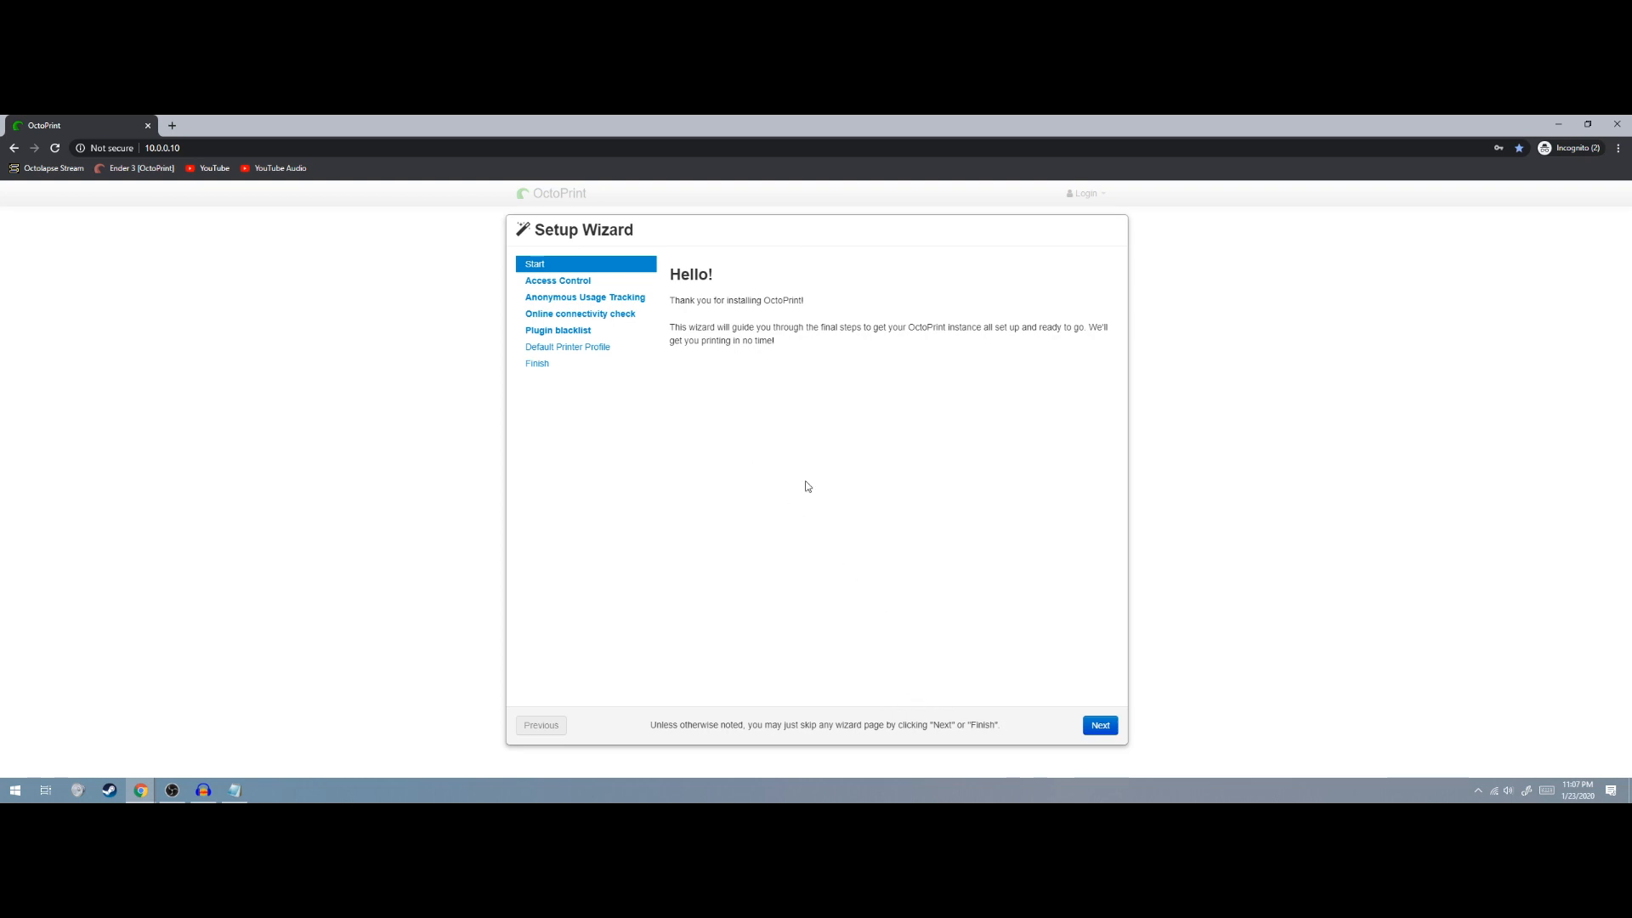
Get past the welcome page, create the administrator account and keep access control enabled
click(1098, 725)
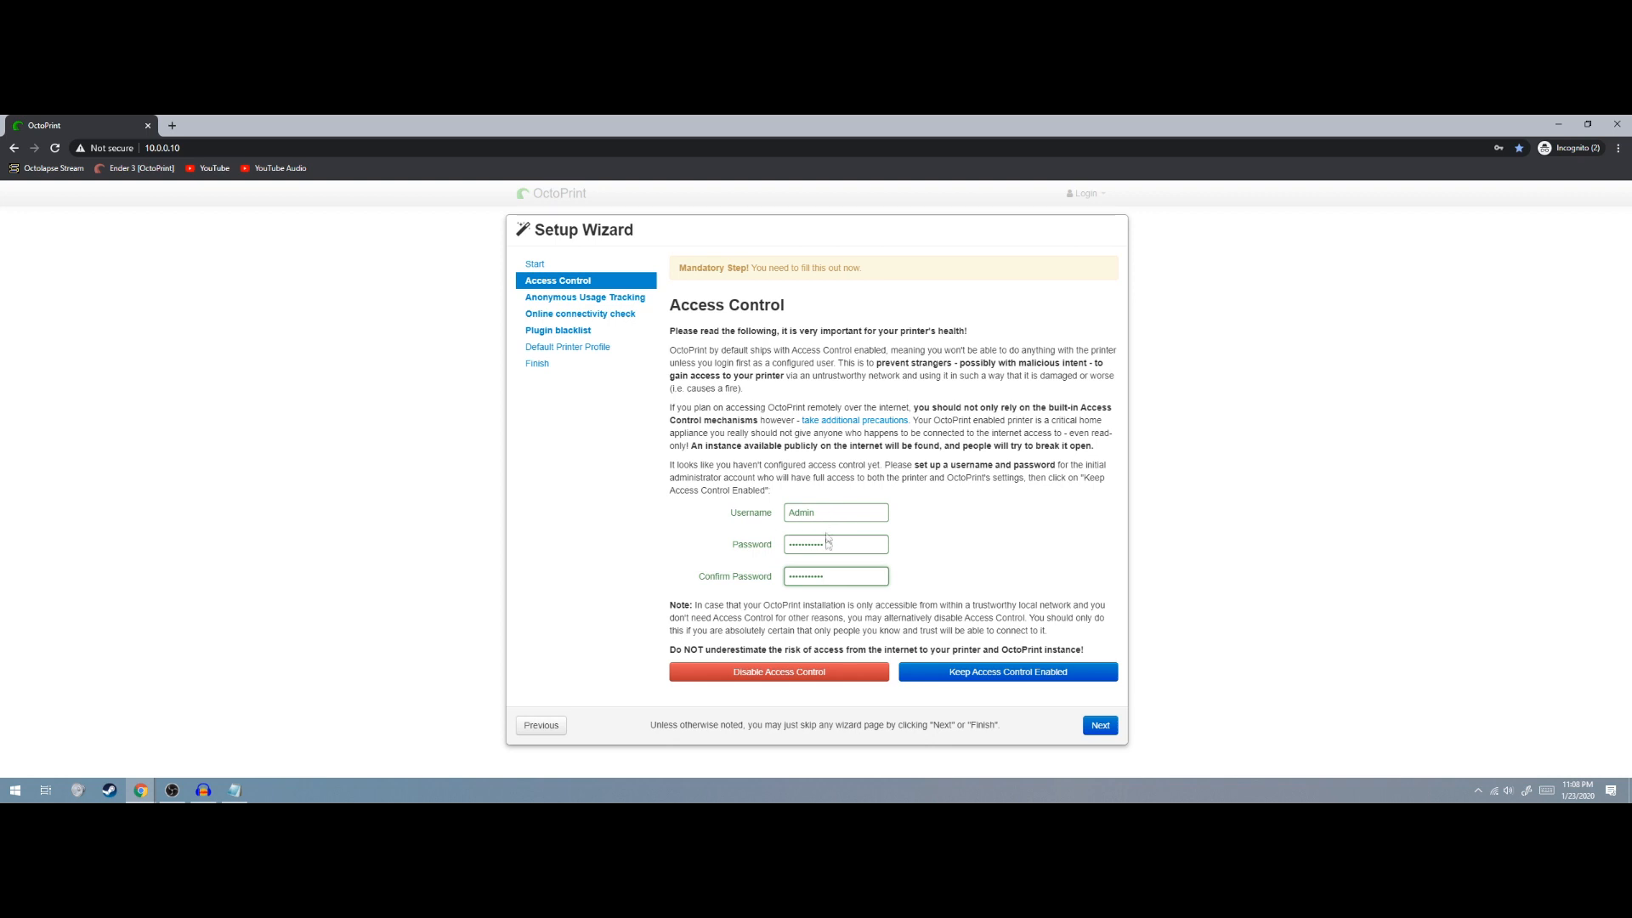
click(973, 674)
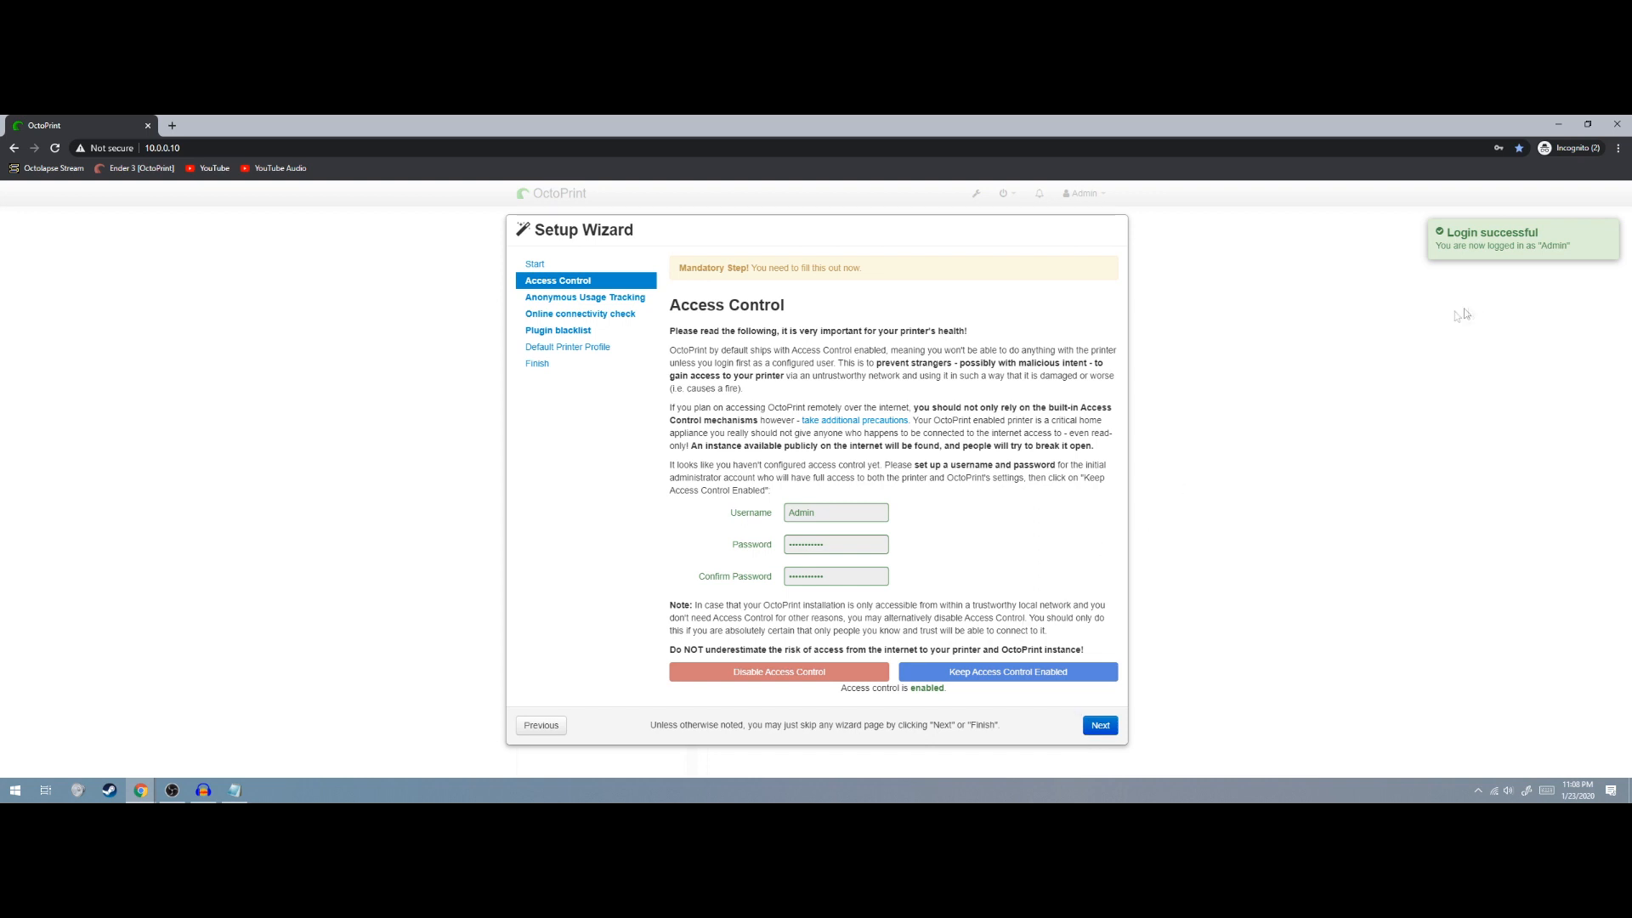
Disable usage tracking, enable the connectivity check against 8.8.8.8, and enable plugin blacklist processing
click(1099, 727)
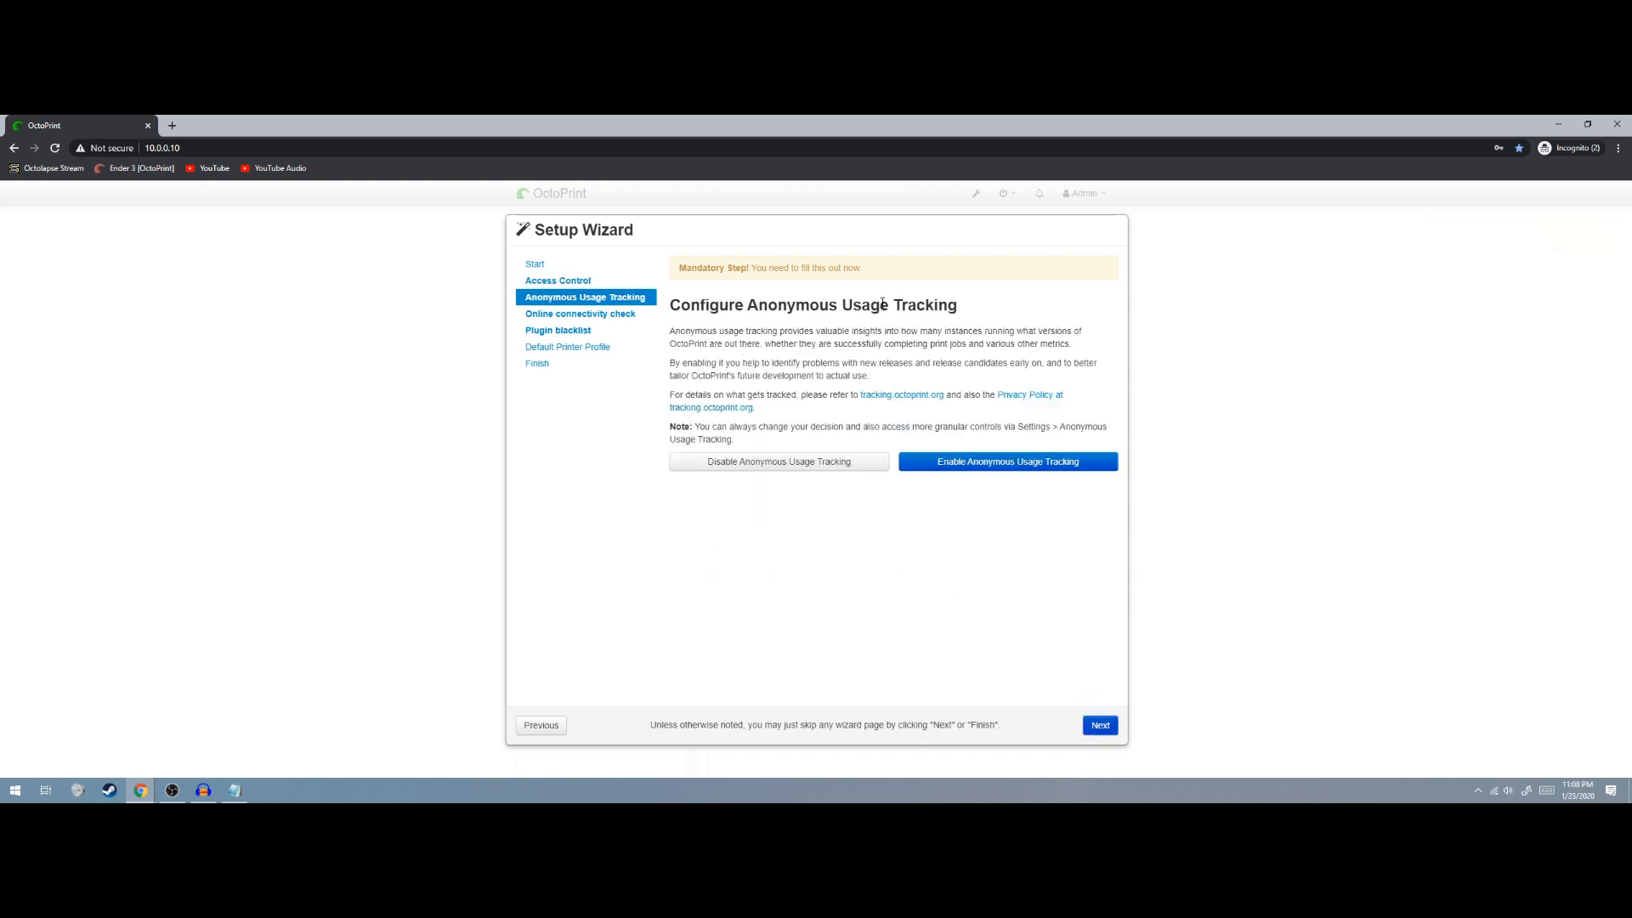
click(827, 463)
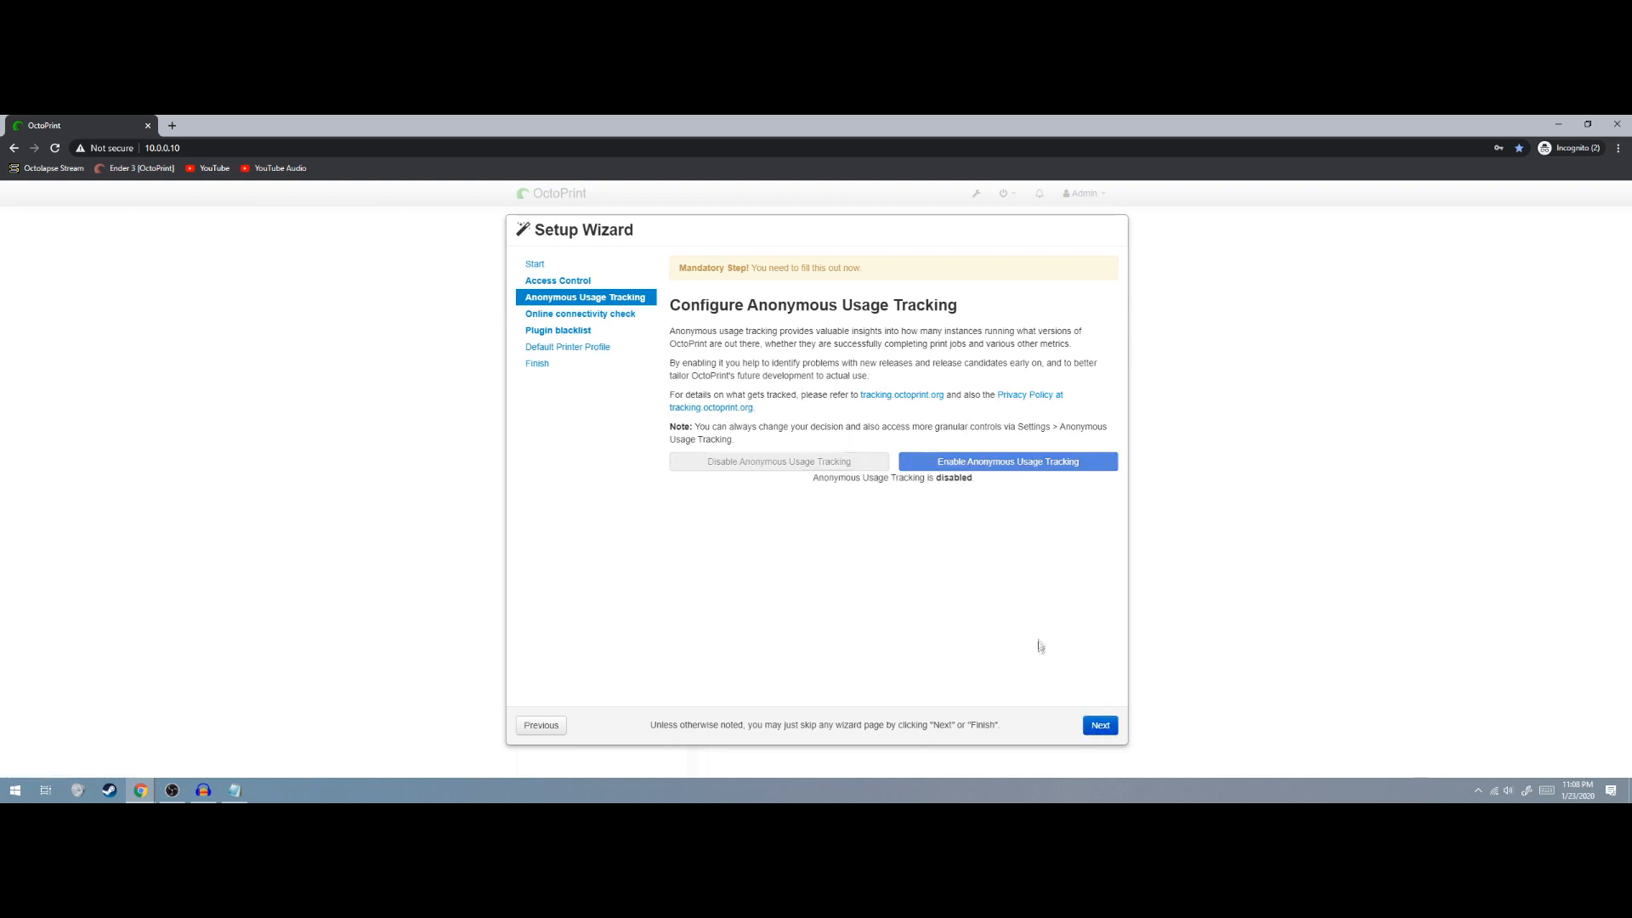
click(1098, 728)
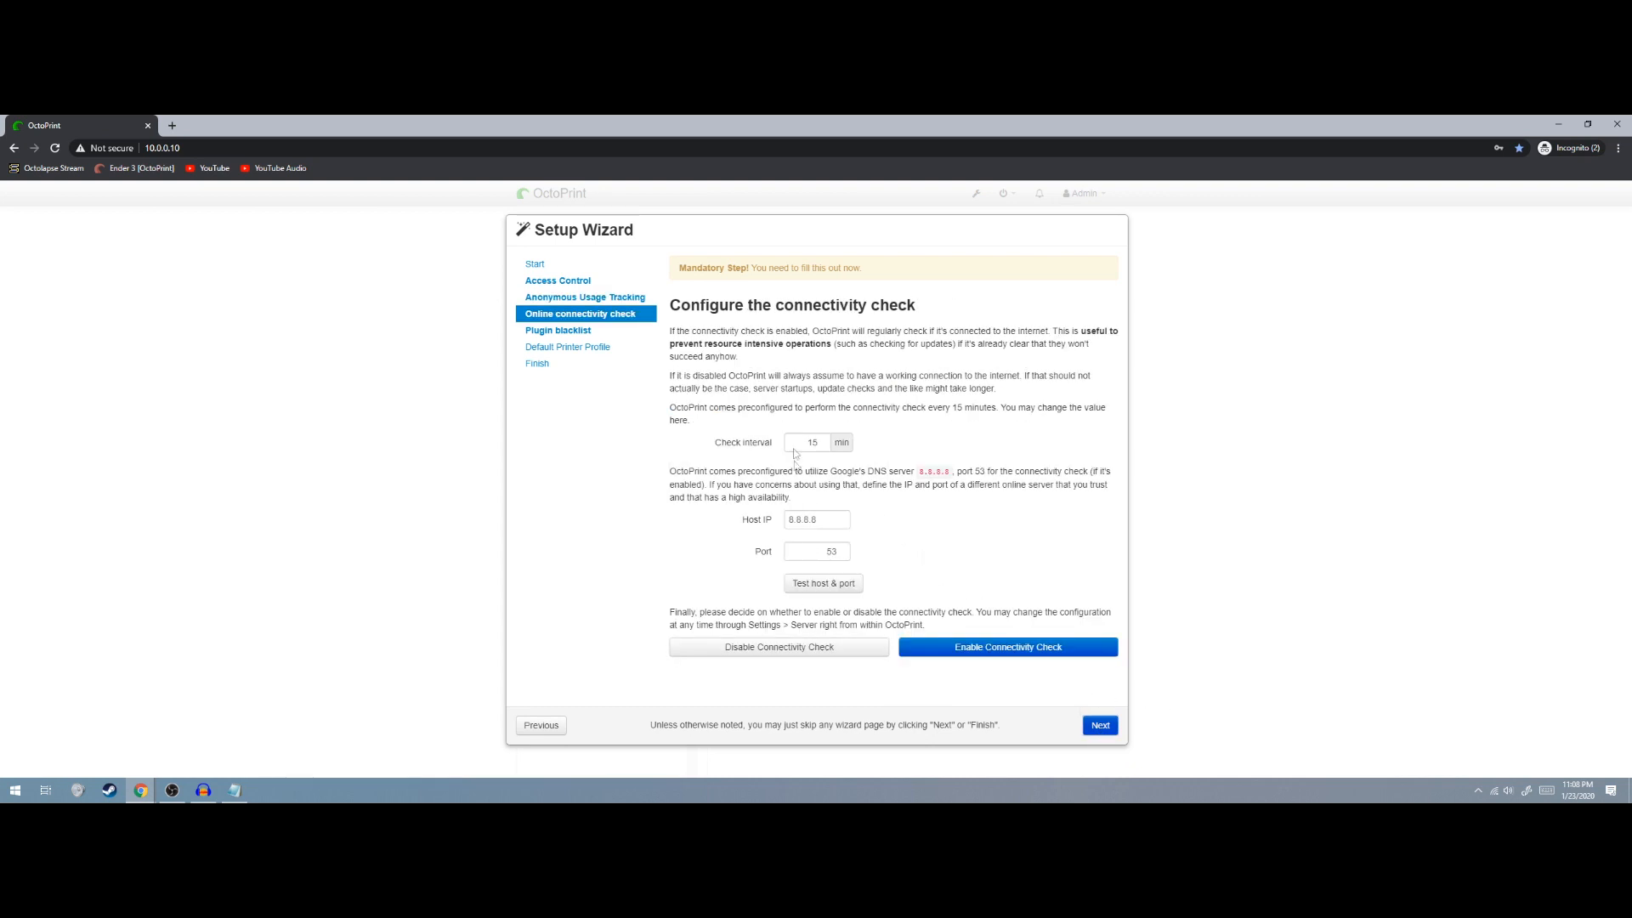
click(831, 591)
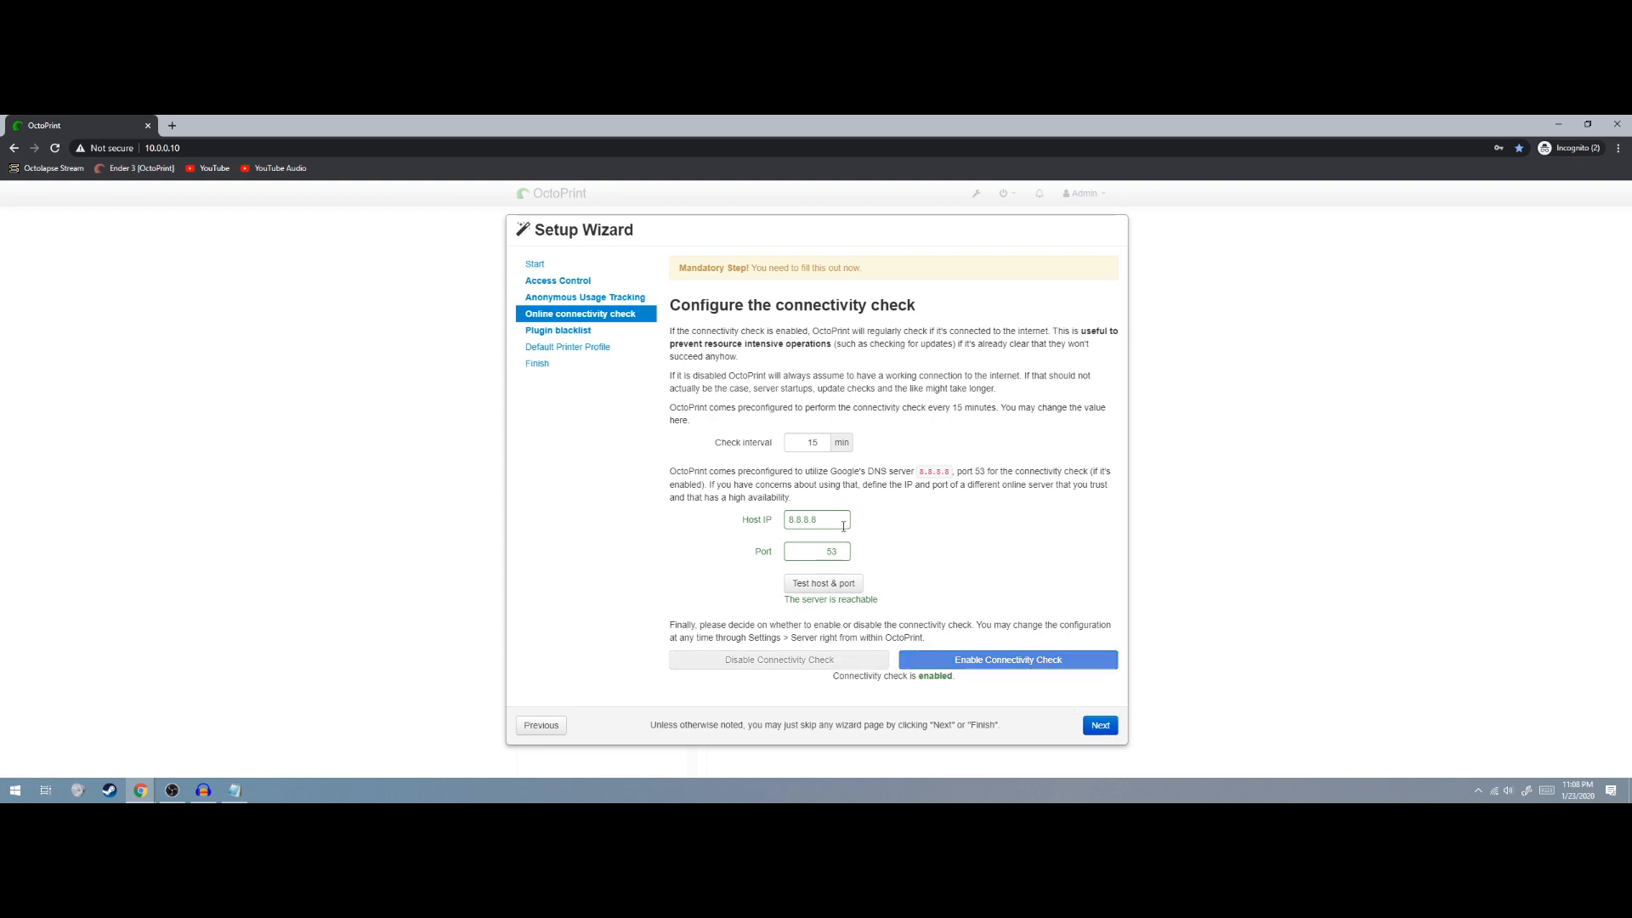
click(1100, 725)
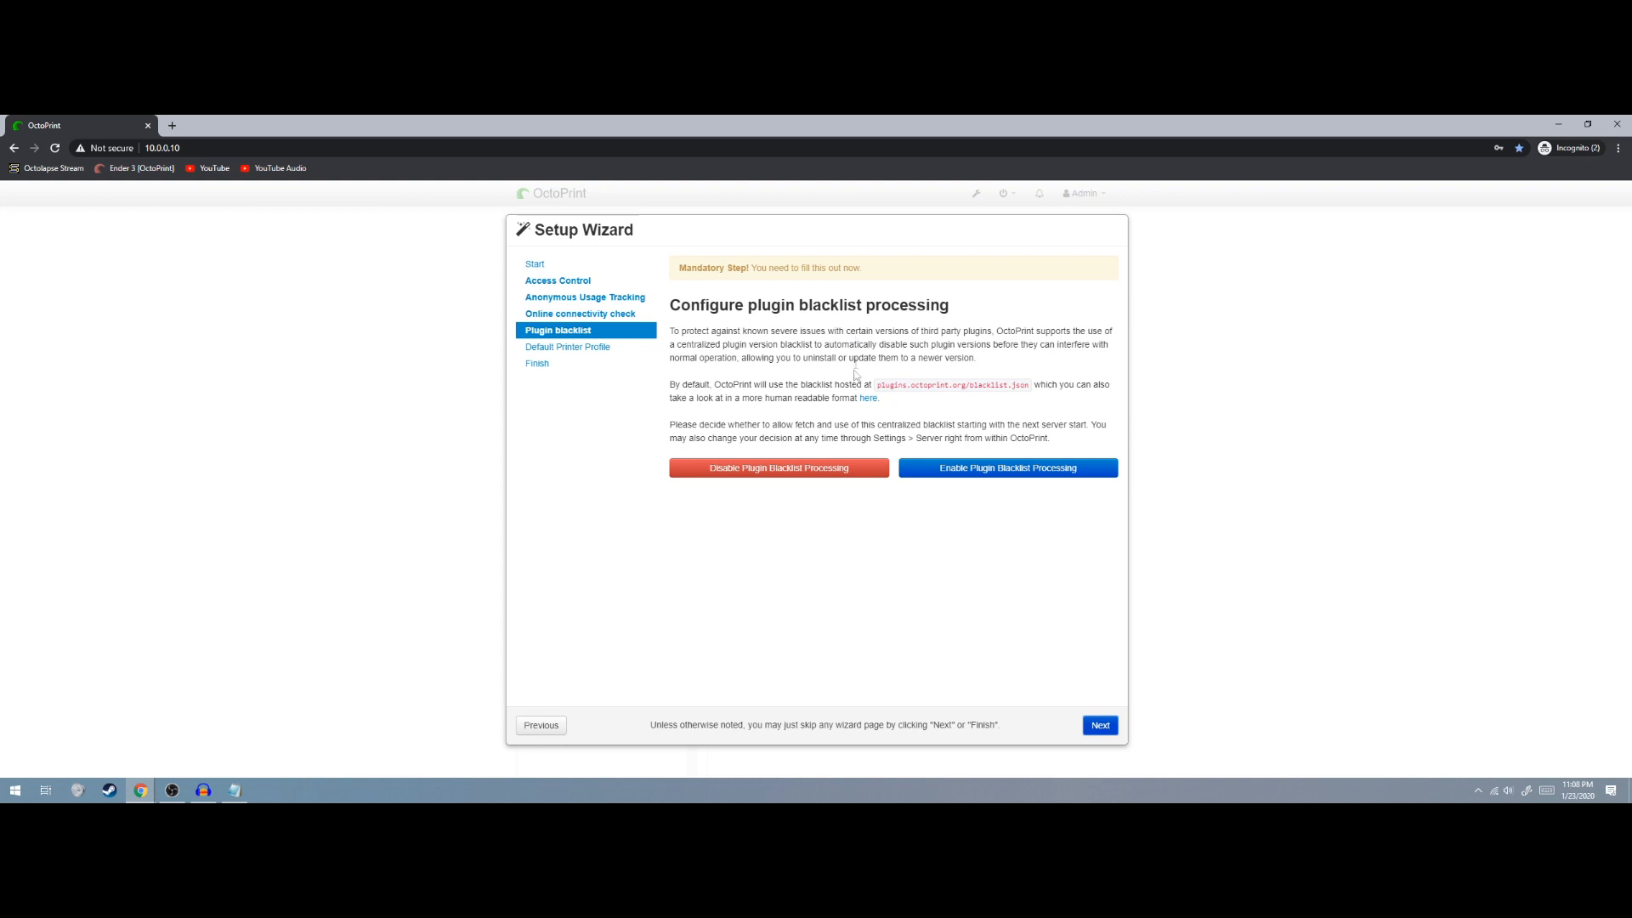
click(774, 463)
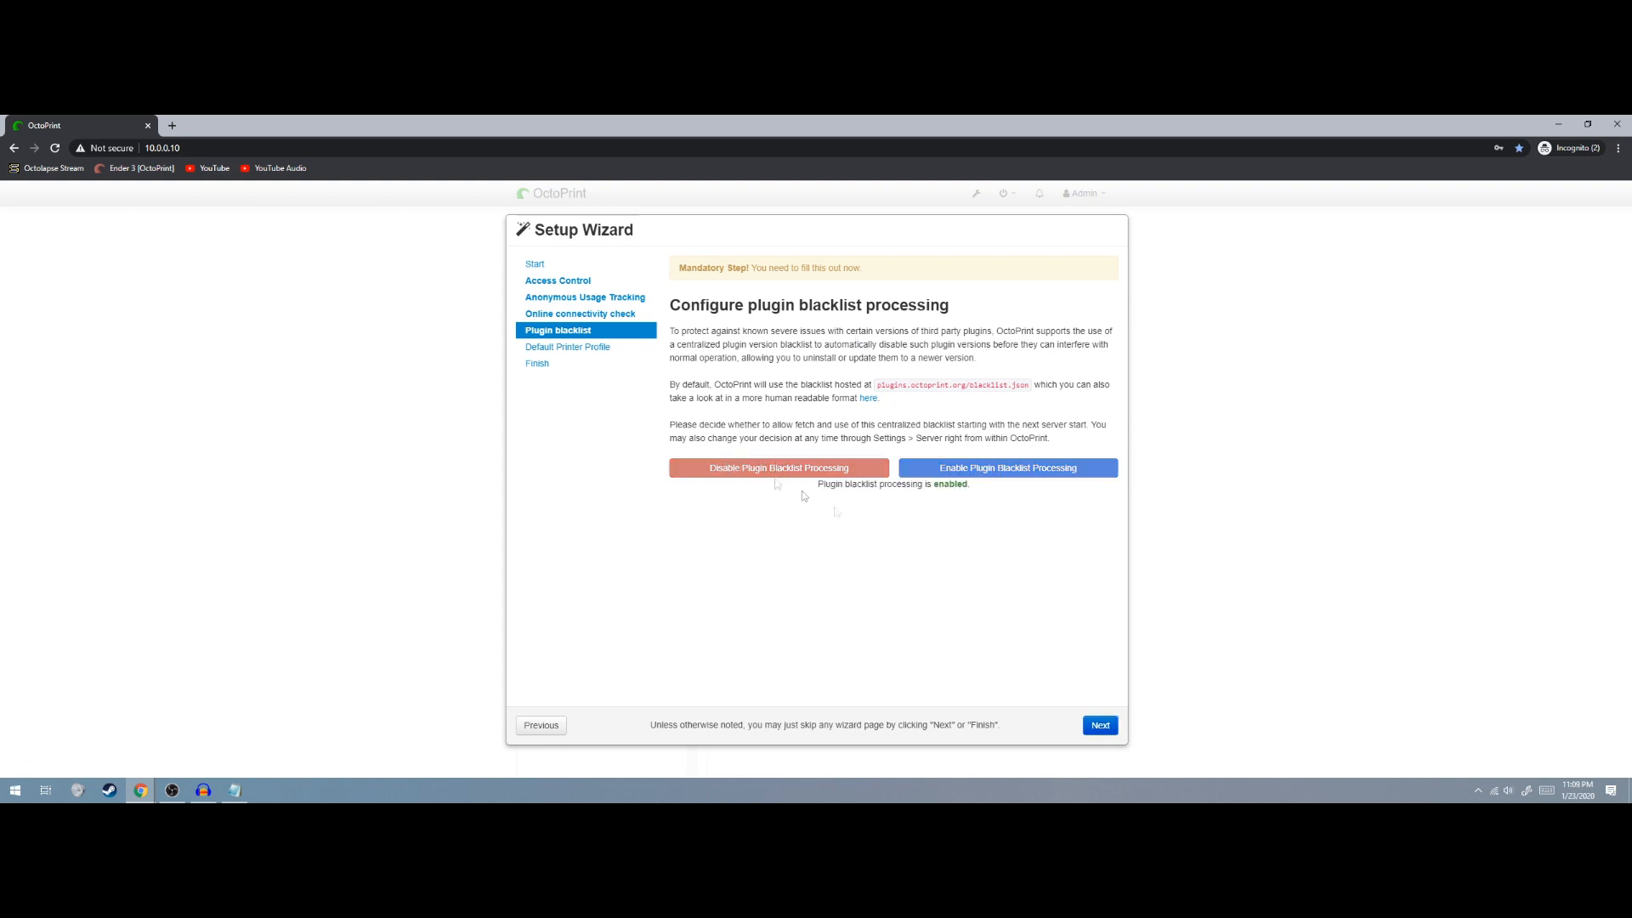
click(1103, 726)
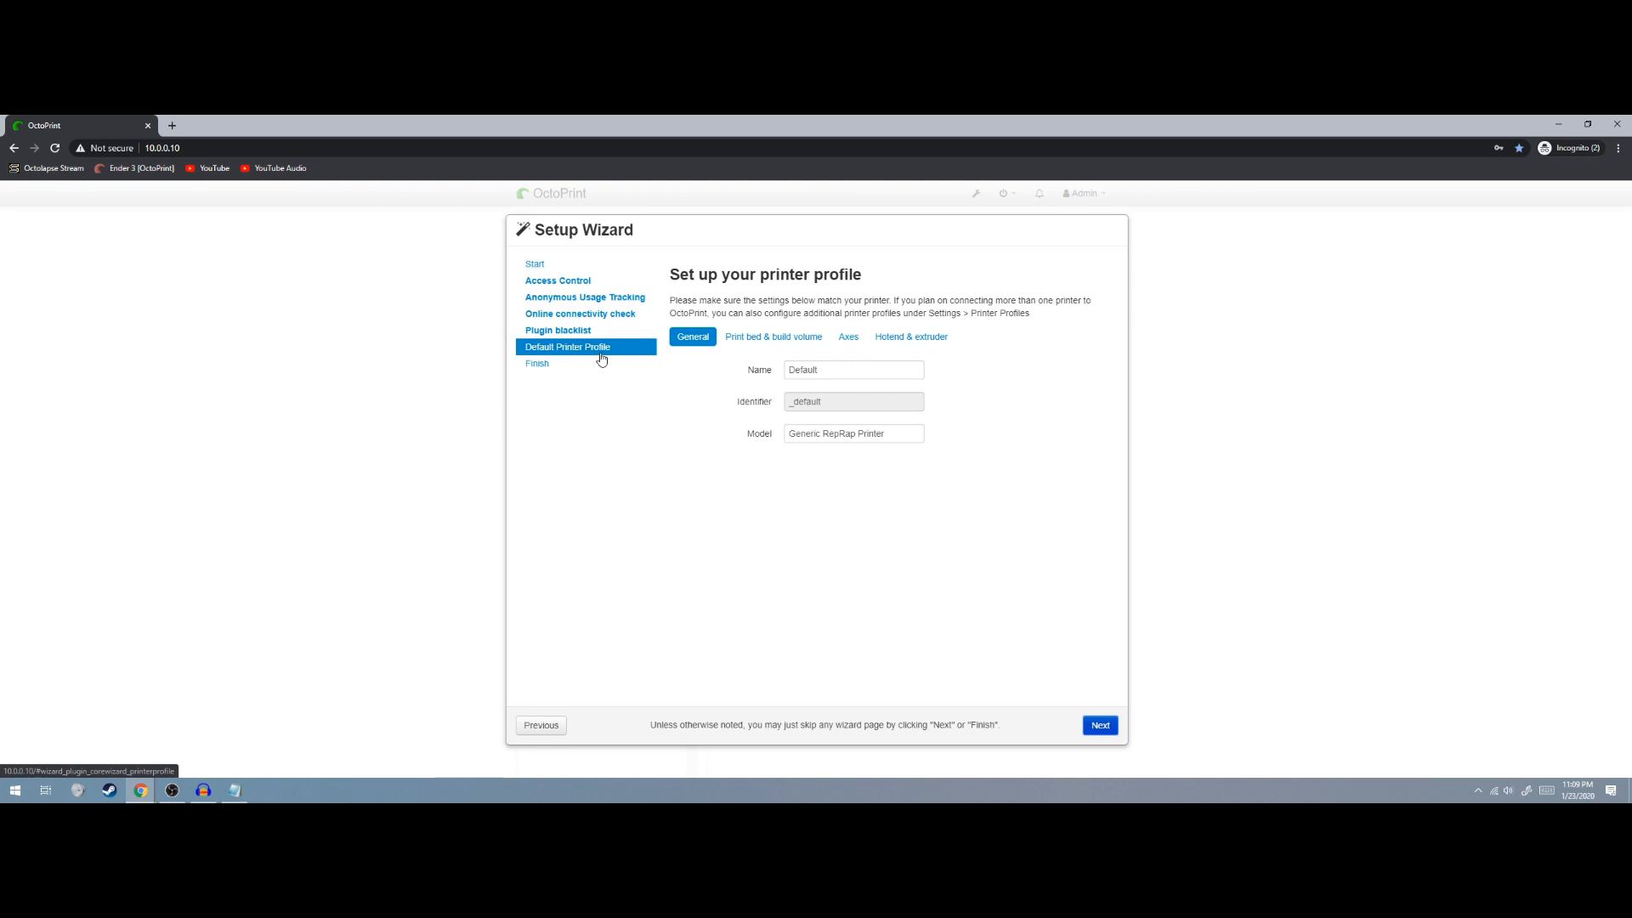
Set the default printer profile's name and model both to 'Ender 3 Pro'
drag(833, 371, 636, 374)
text(Ender 3 Pro)
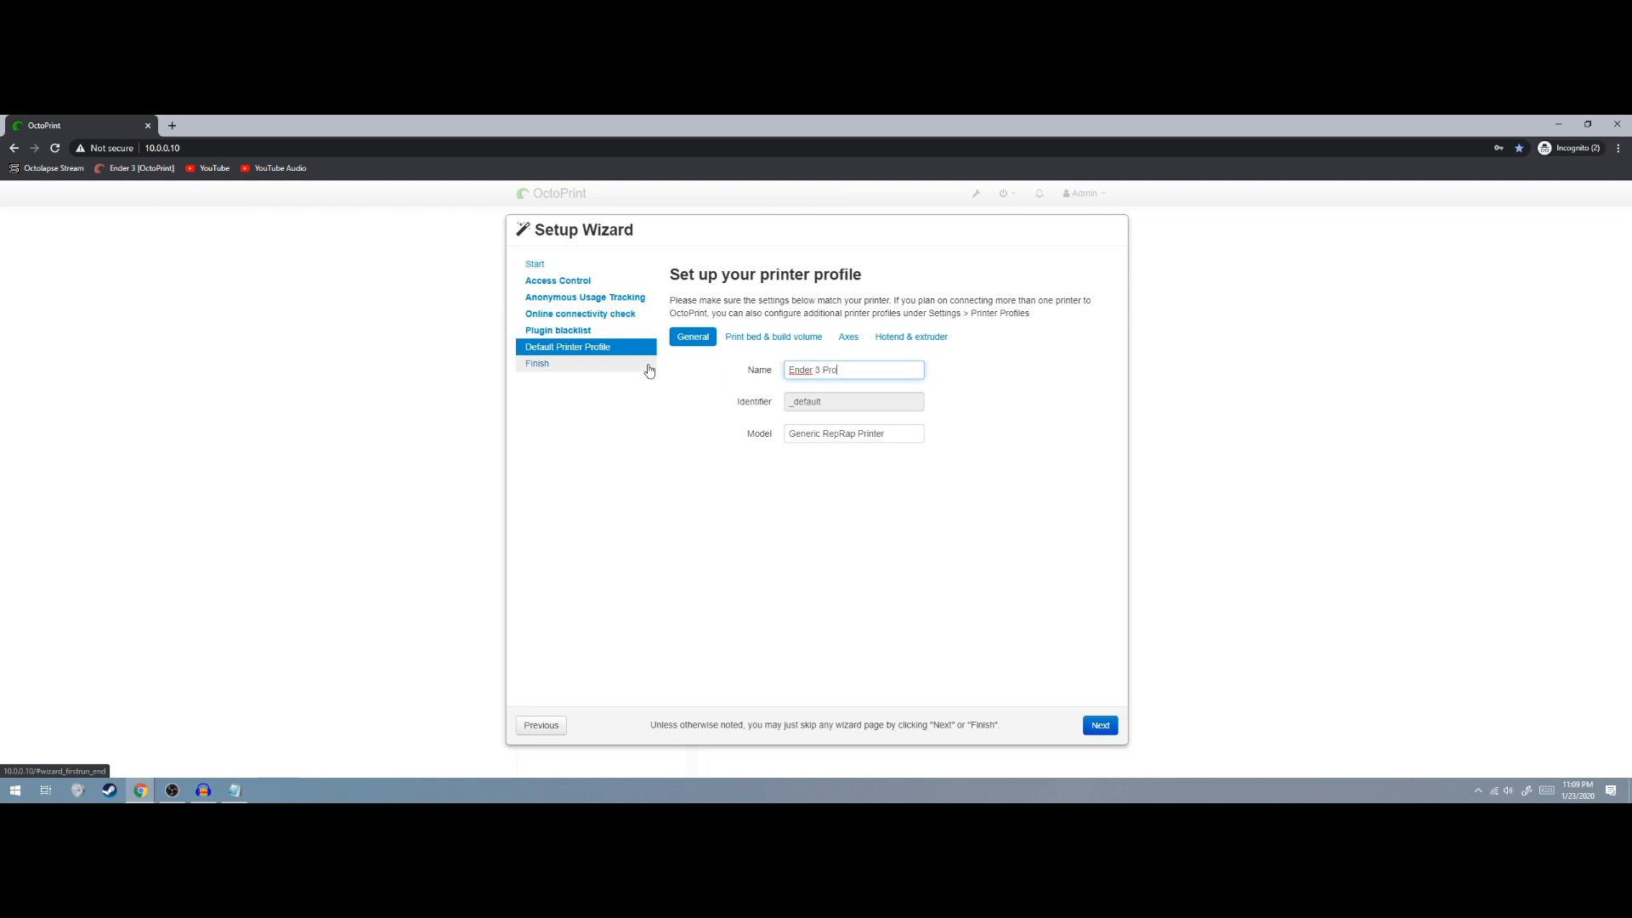
key(Tab)
text(Ender 3 Pro)
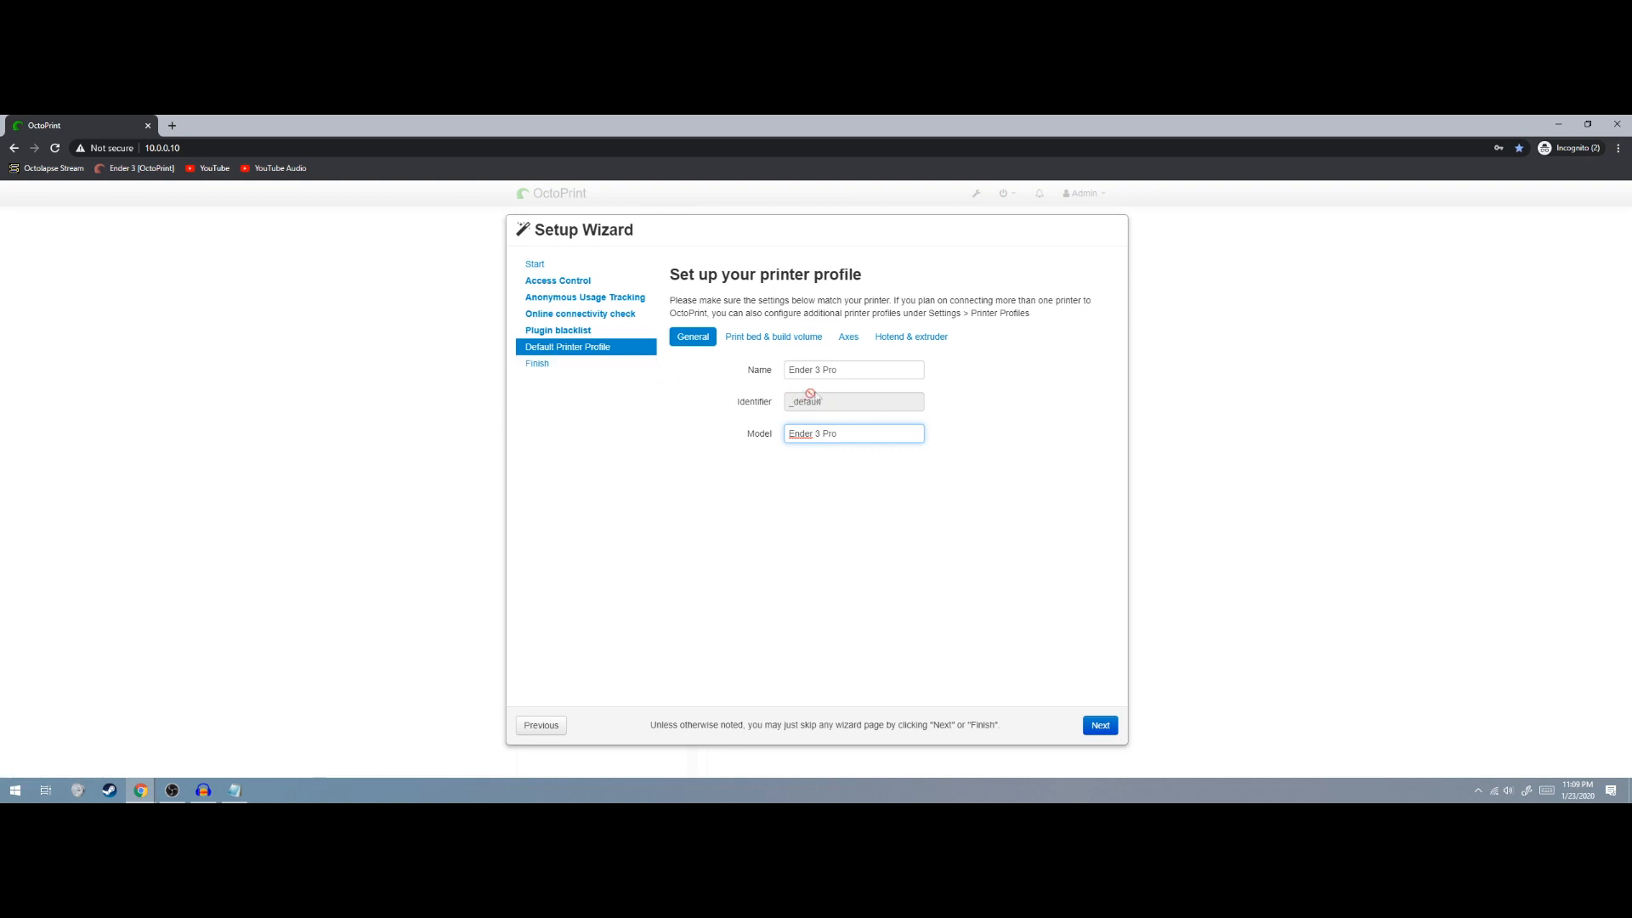
click(1099, 725)
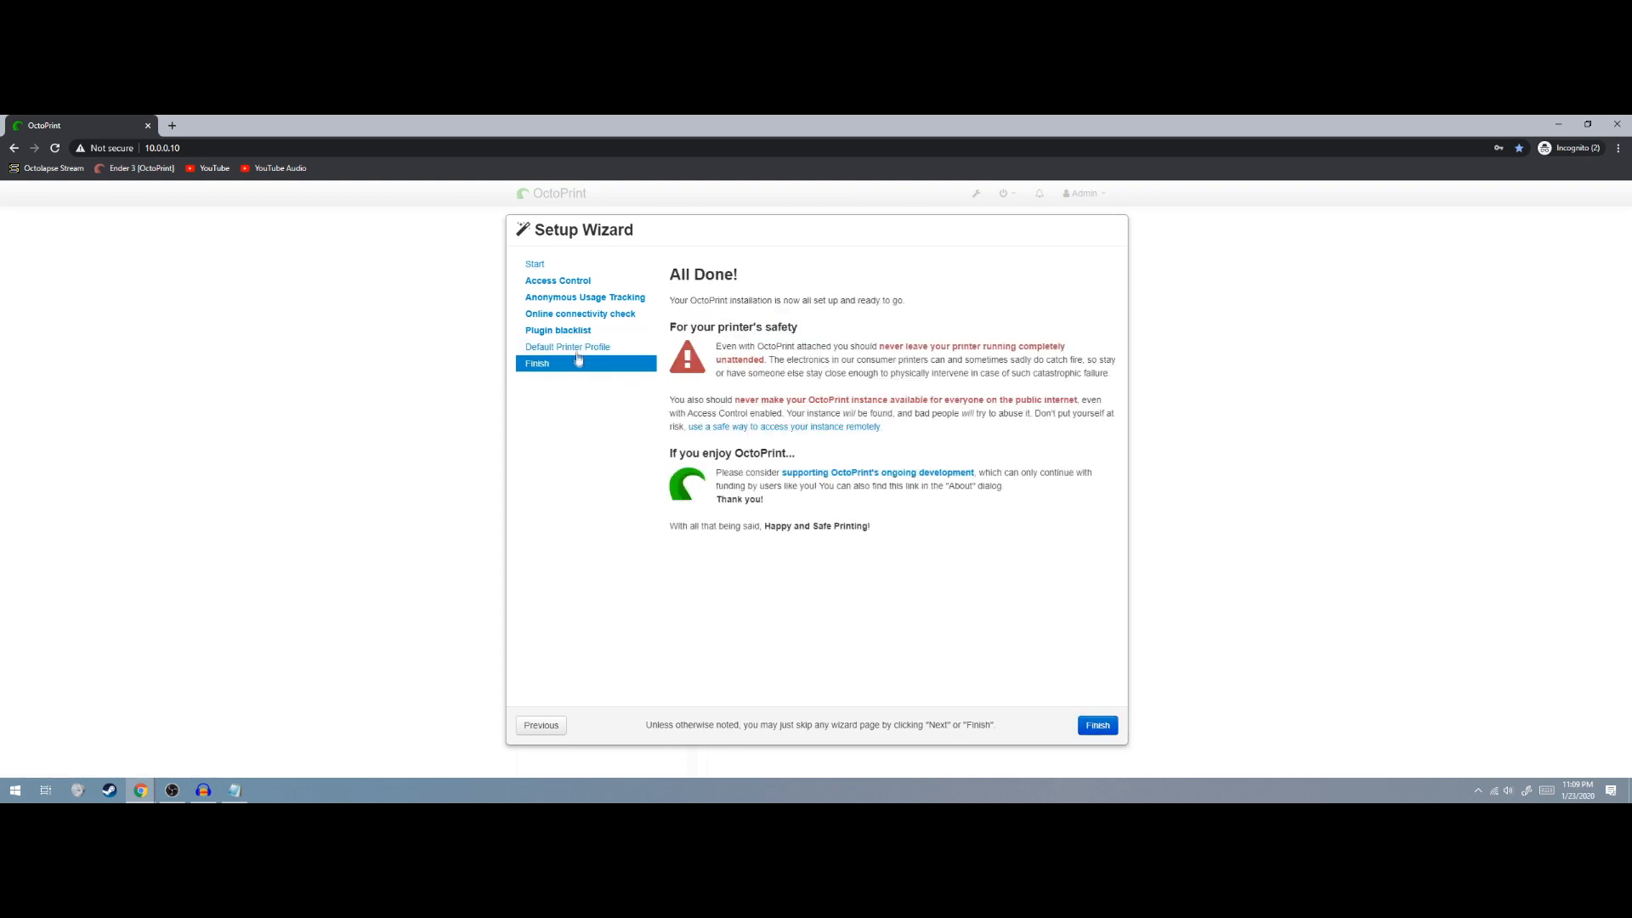
click(541, 725)
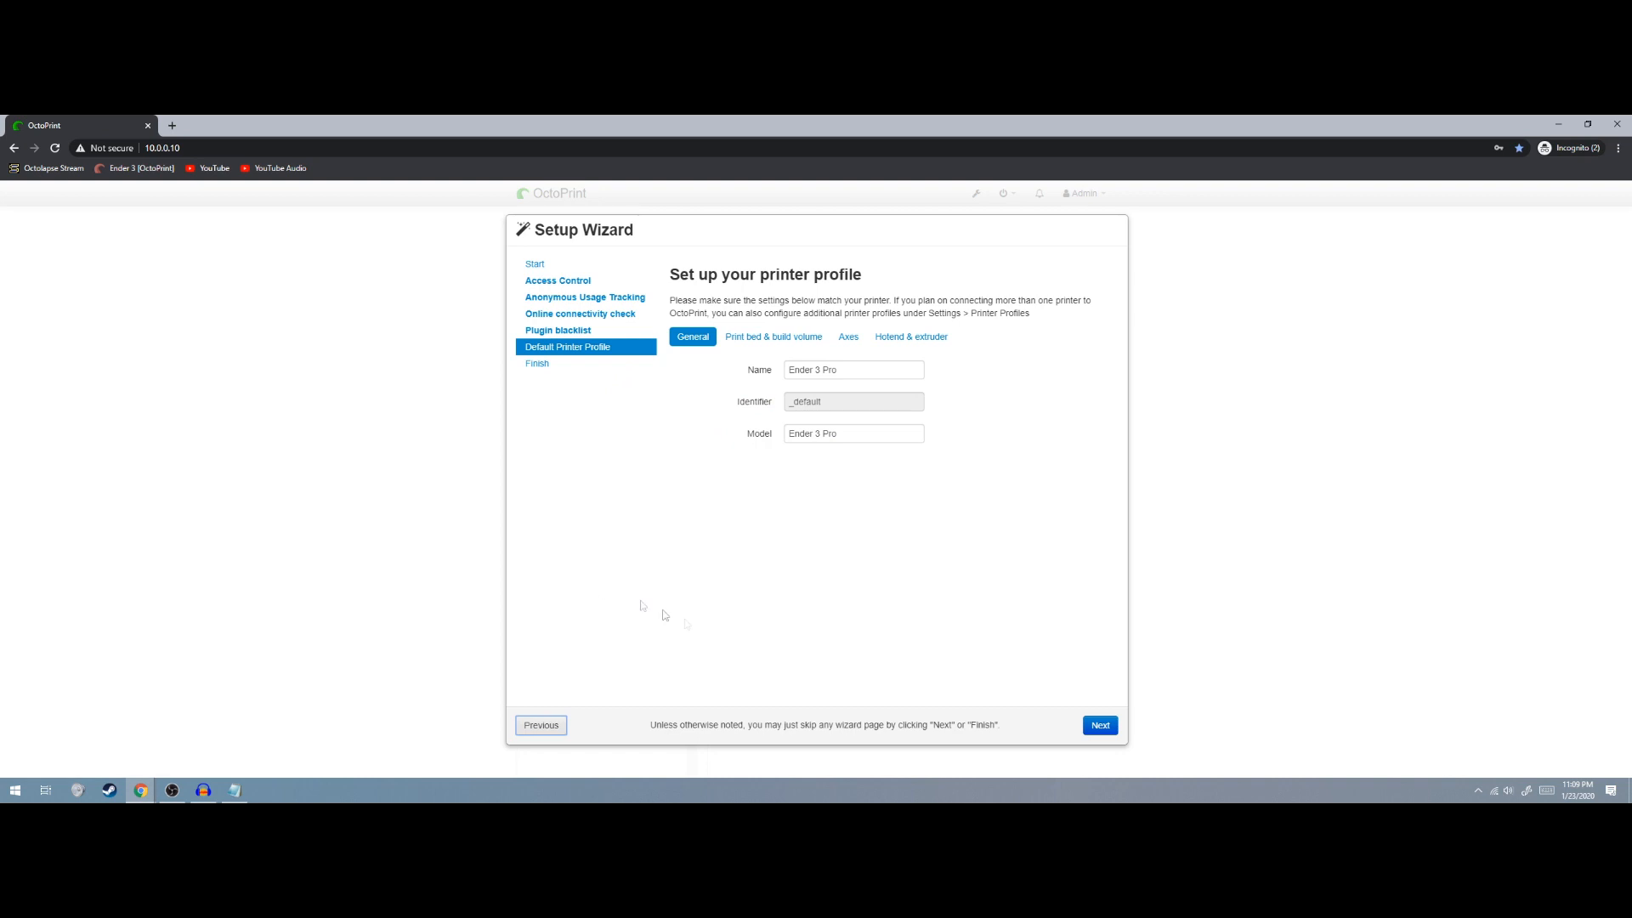
Keep the bed rectangular and set its origin to Lower Left
click(761, 344)
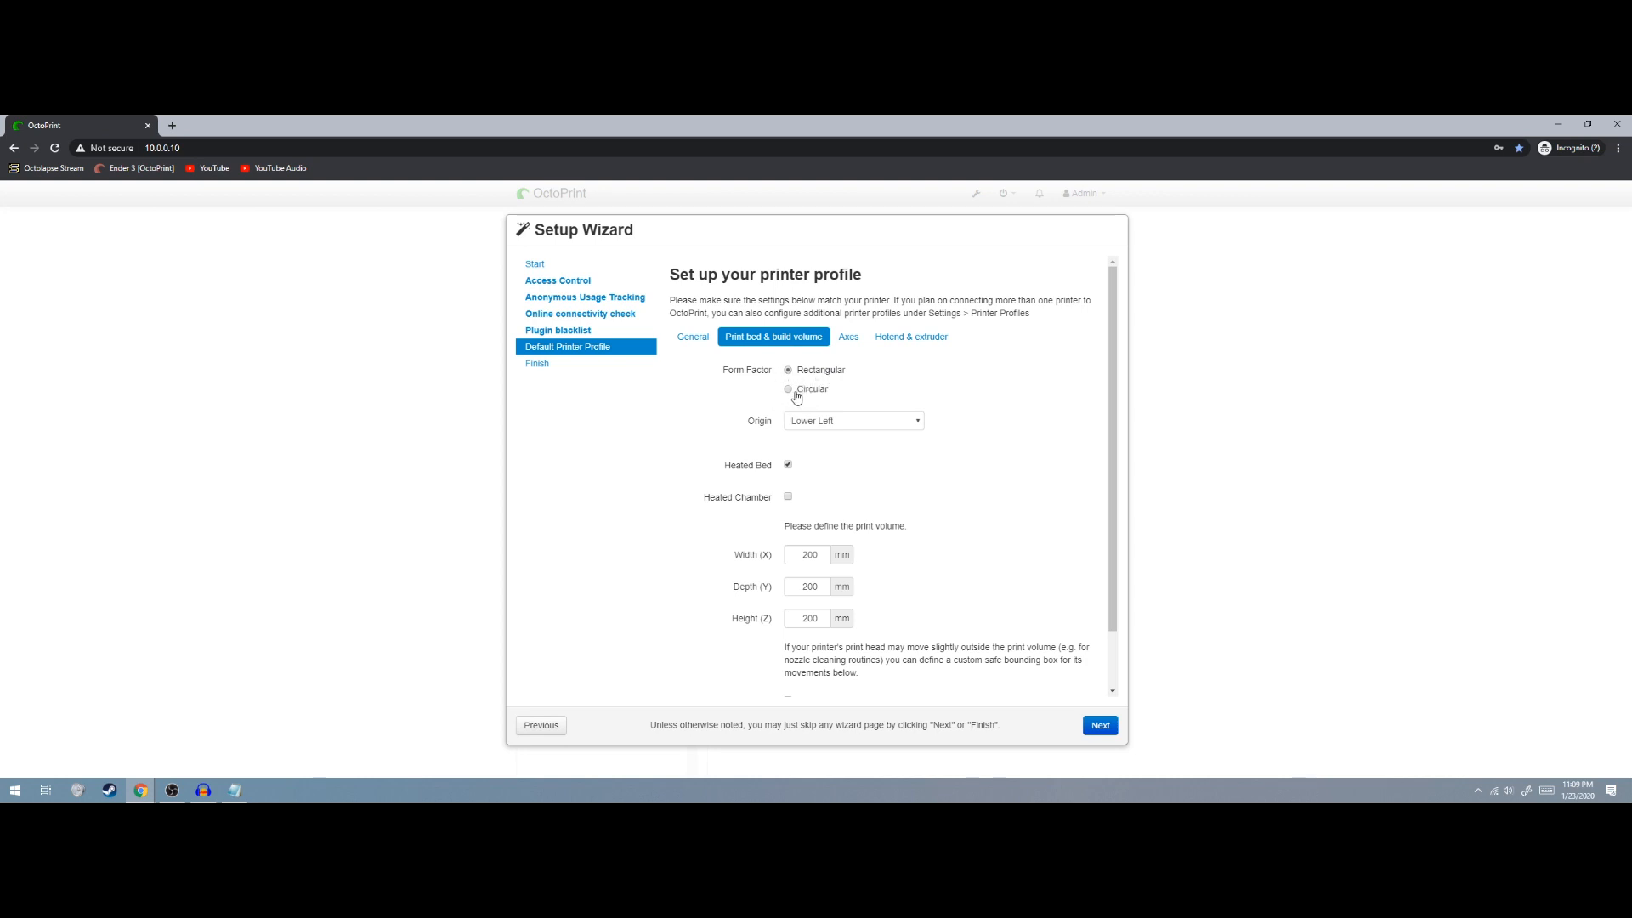
click(796, 390)
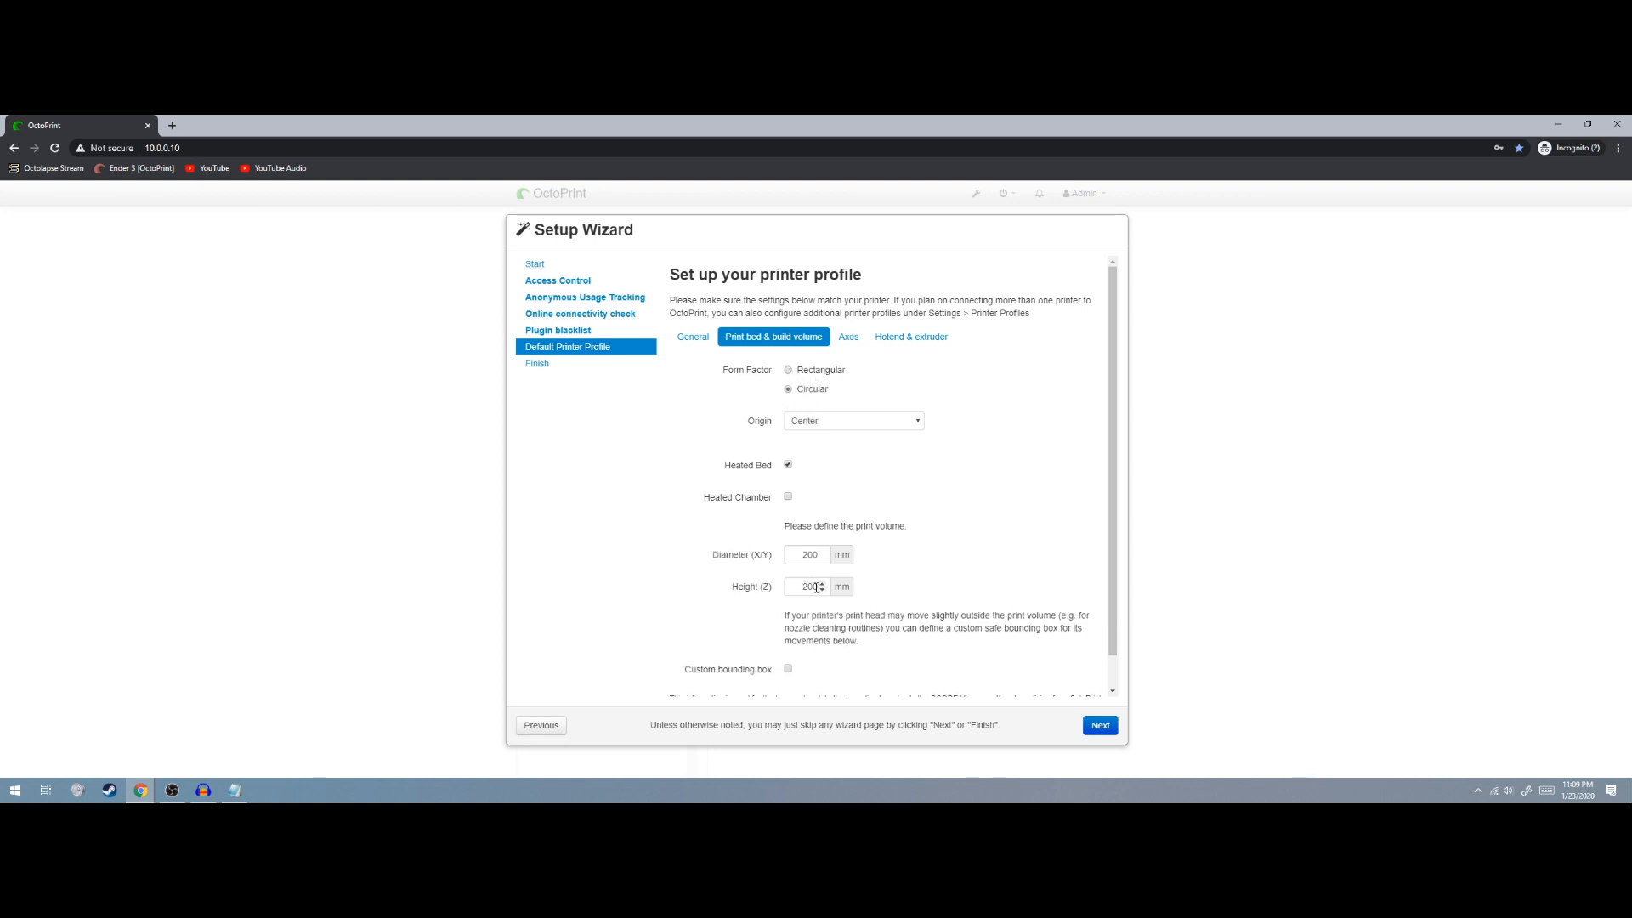
click(813, 370)
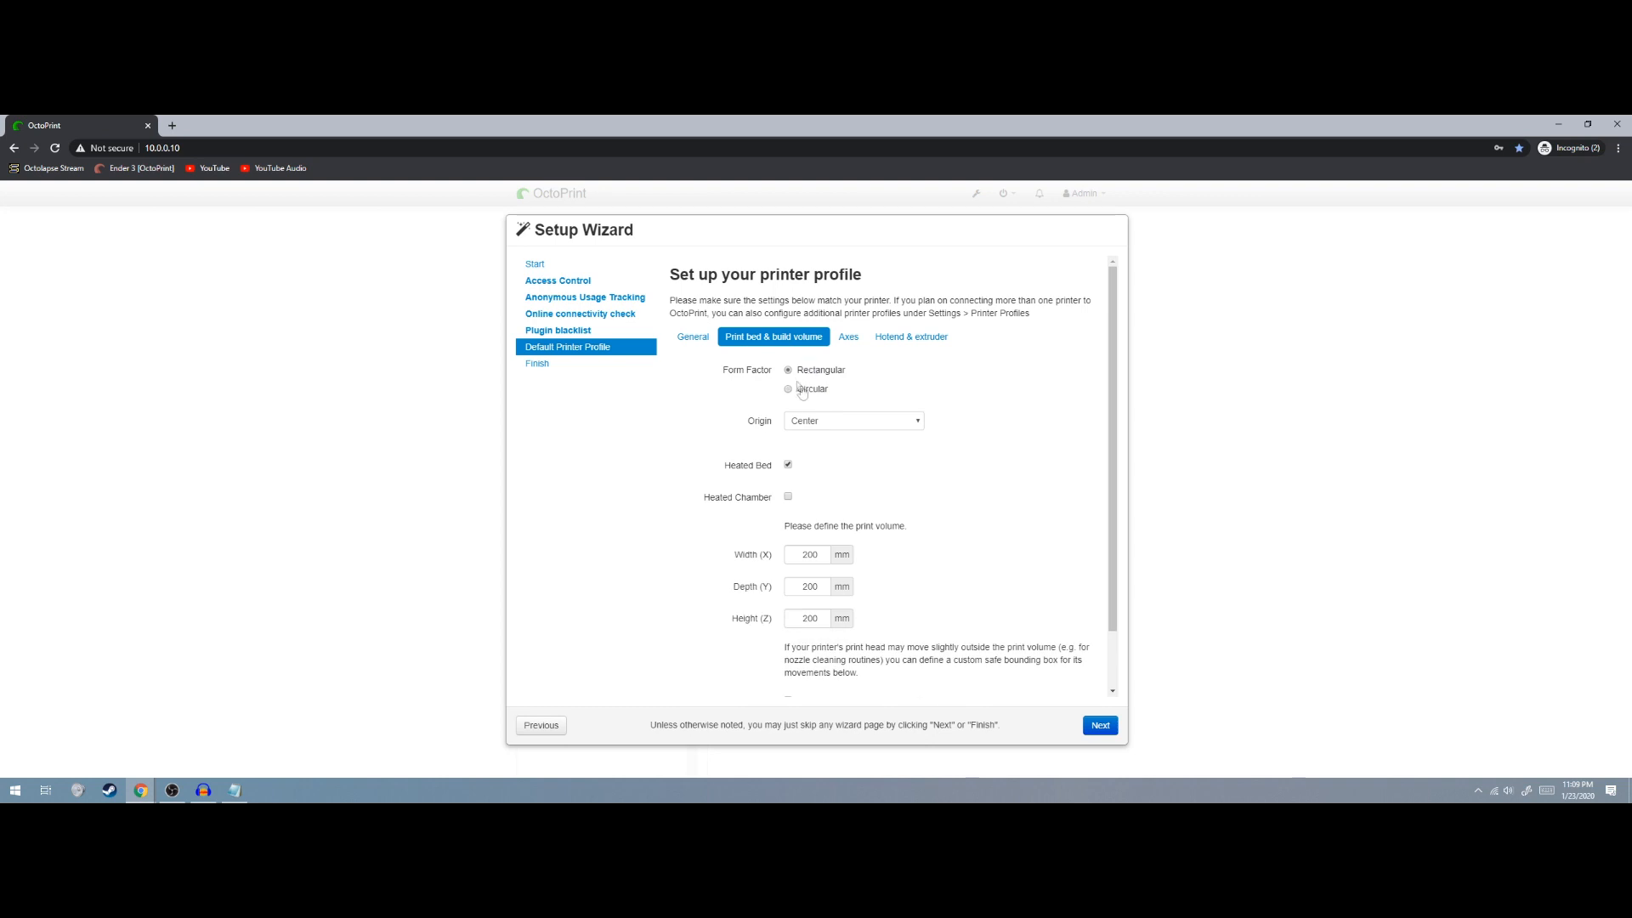
click(806, 423)
click(831, 439)
Set the build volume to width 220, depth 220 and height 250 mm
scroll(751, 481, down, 1)
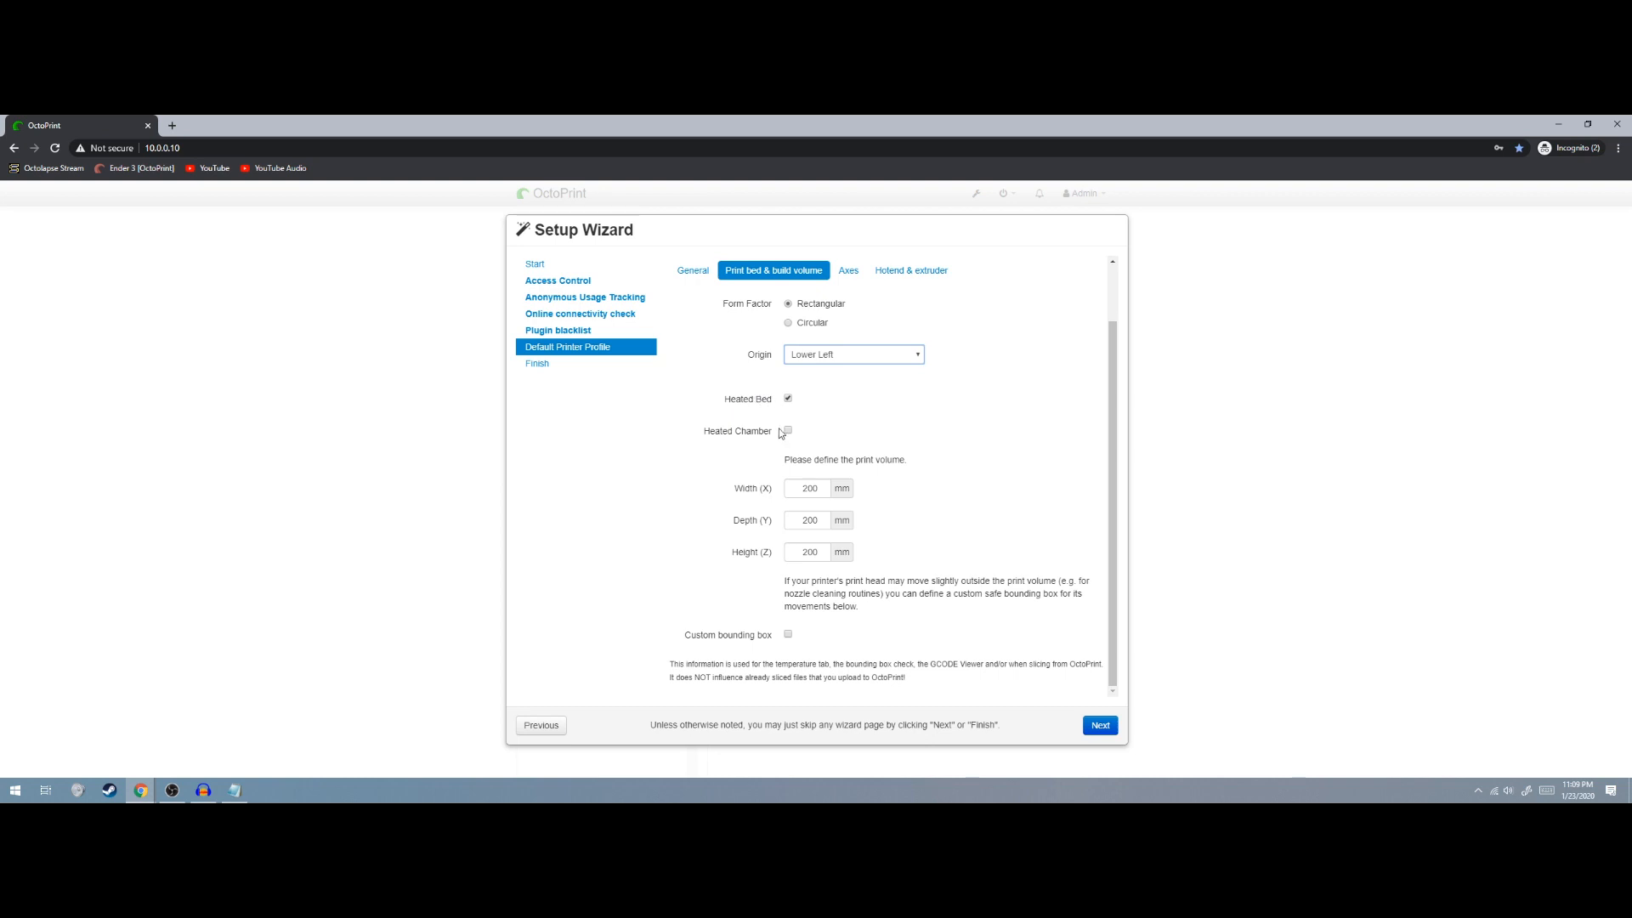
double_click(804, 490)
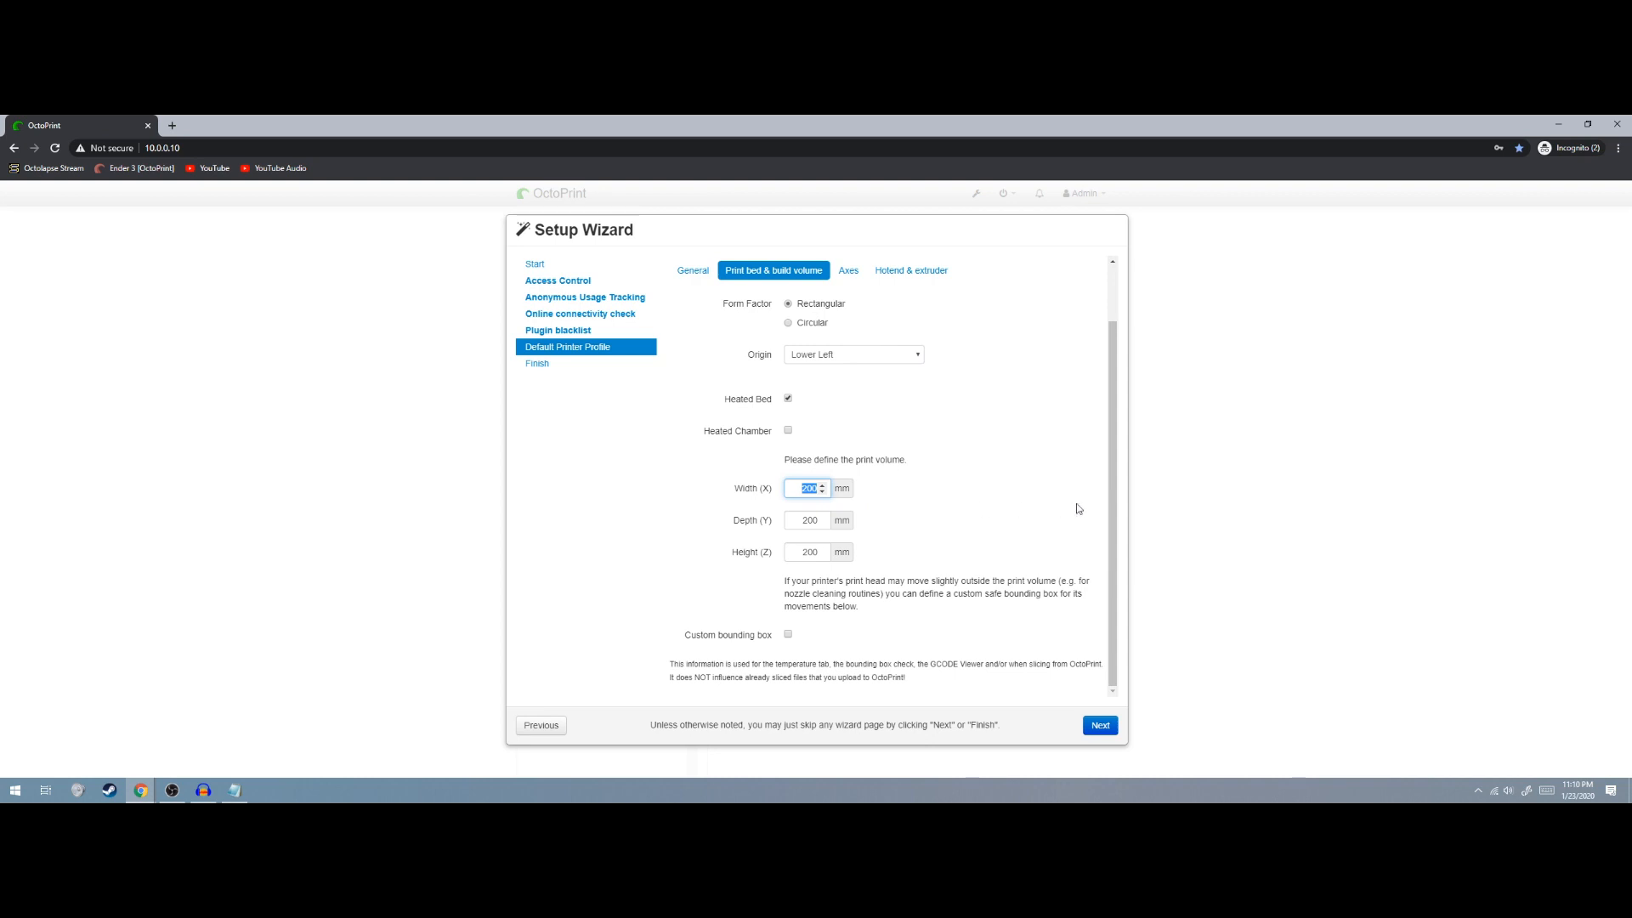
text(220)
key(Tab)
text(220)
key(Tab)
text(2)
click(811, 646)
click(848, 270)
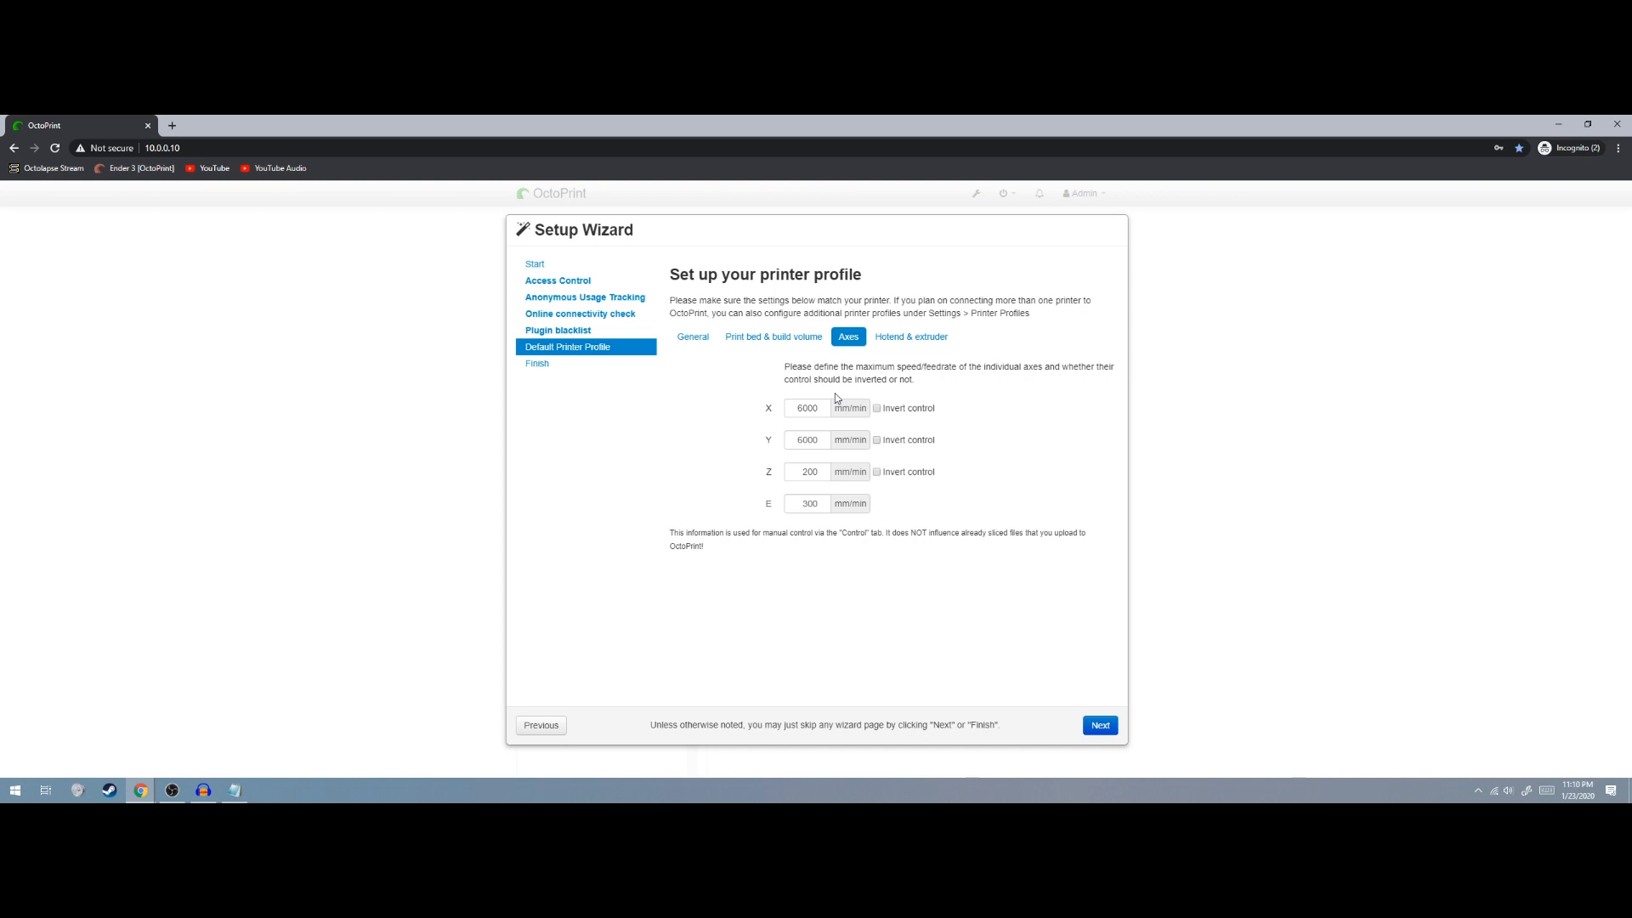
Set the extruder count back to 1 after trying 2, keeping the 0.4 mm nozzle
click(894, 340)
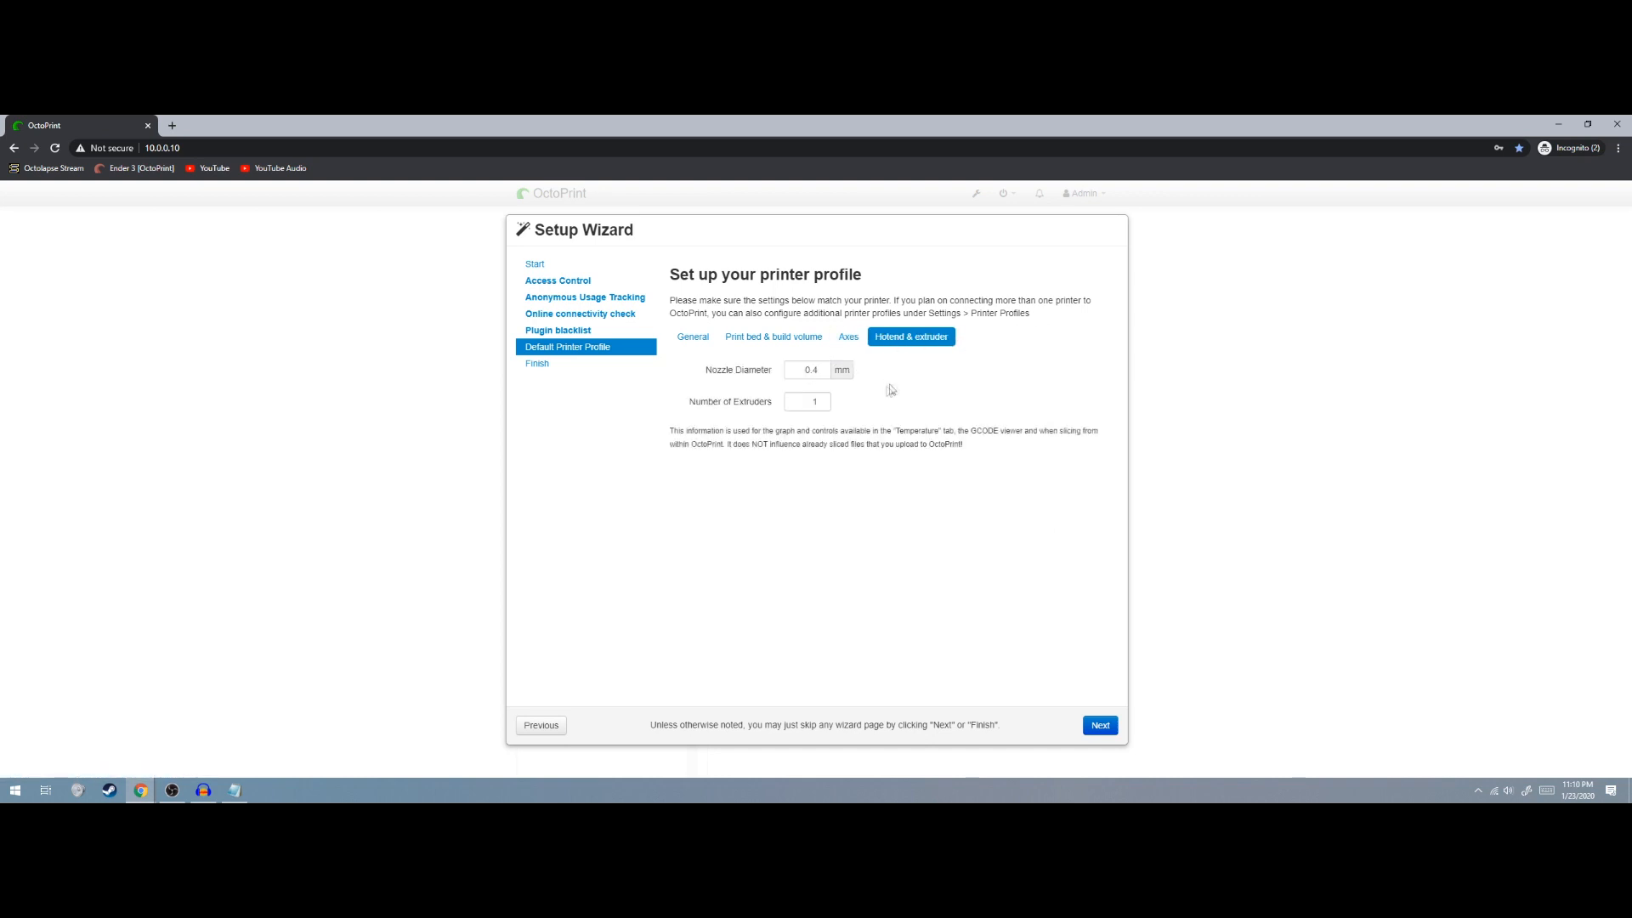
double_click(806, 405)
key(BackSpace)
text(2)
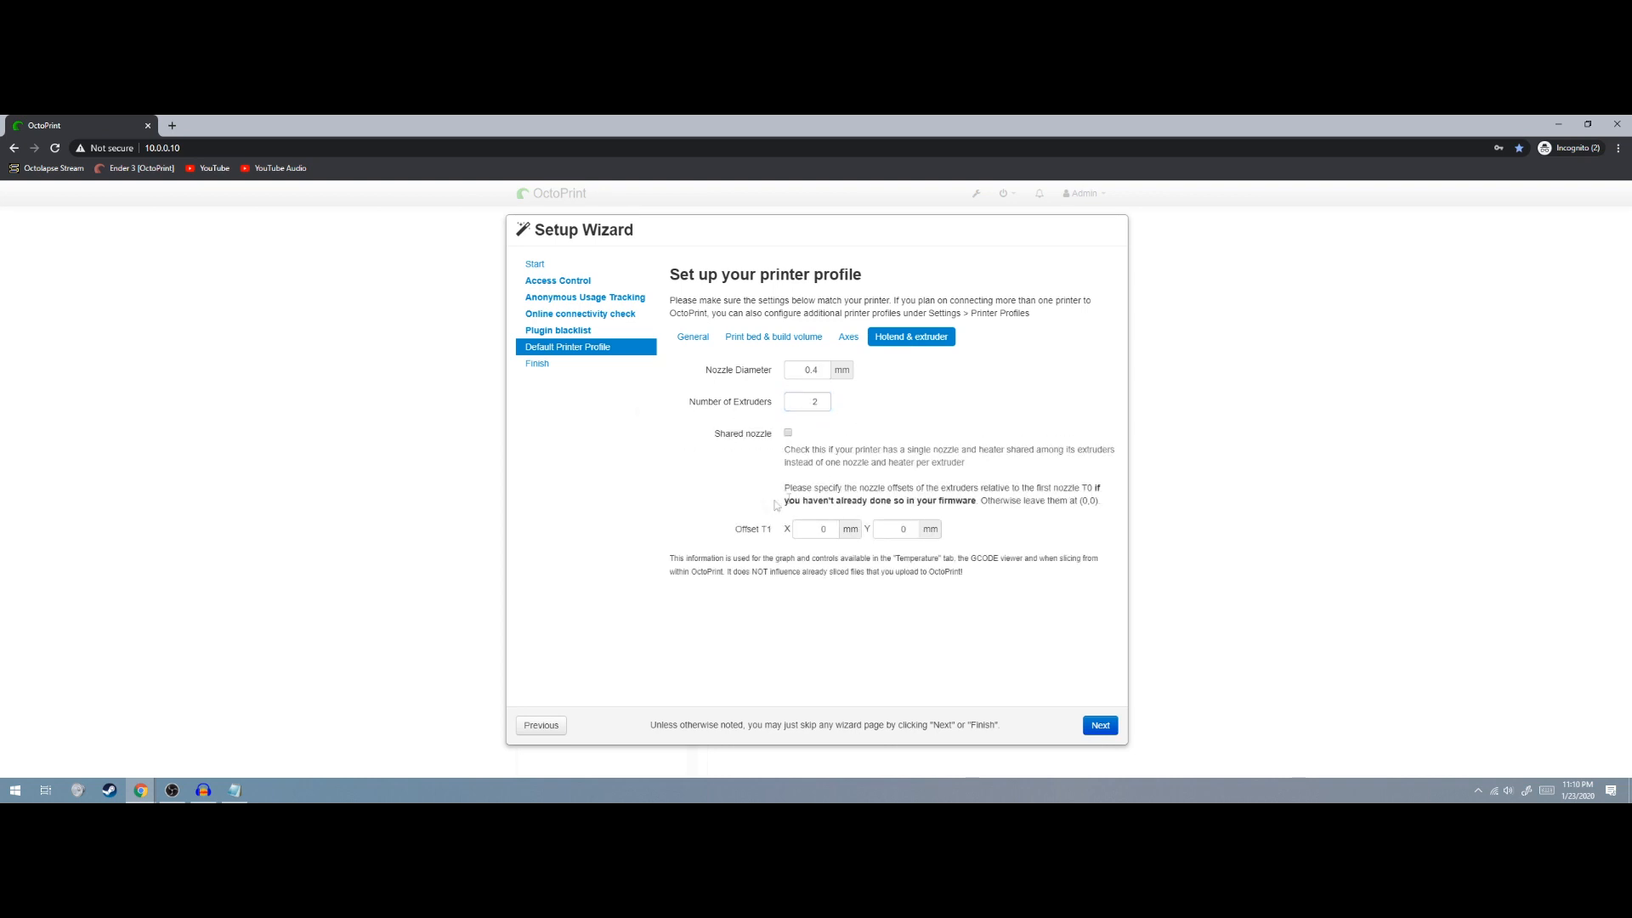
double_click(804, 410)
text(1)
click(903, 406)
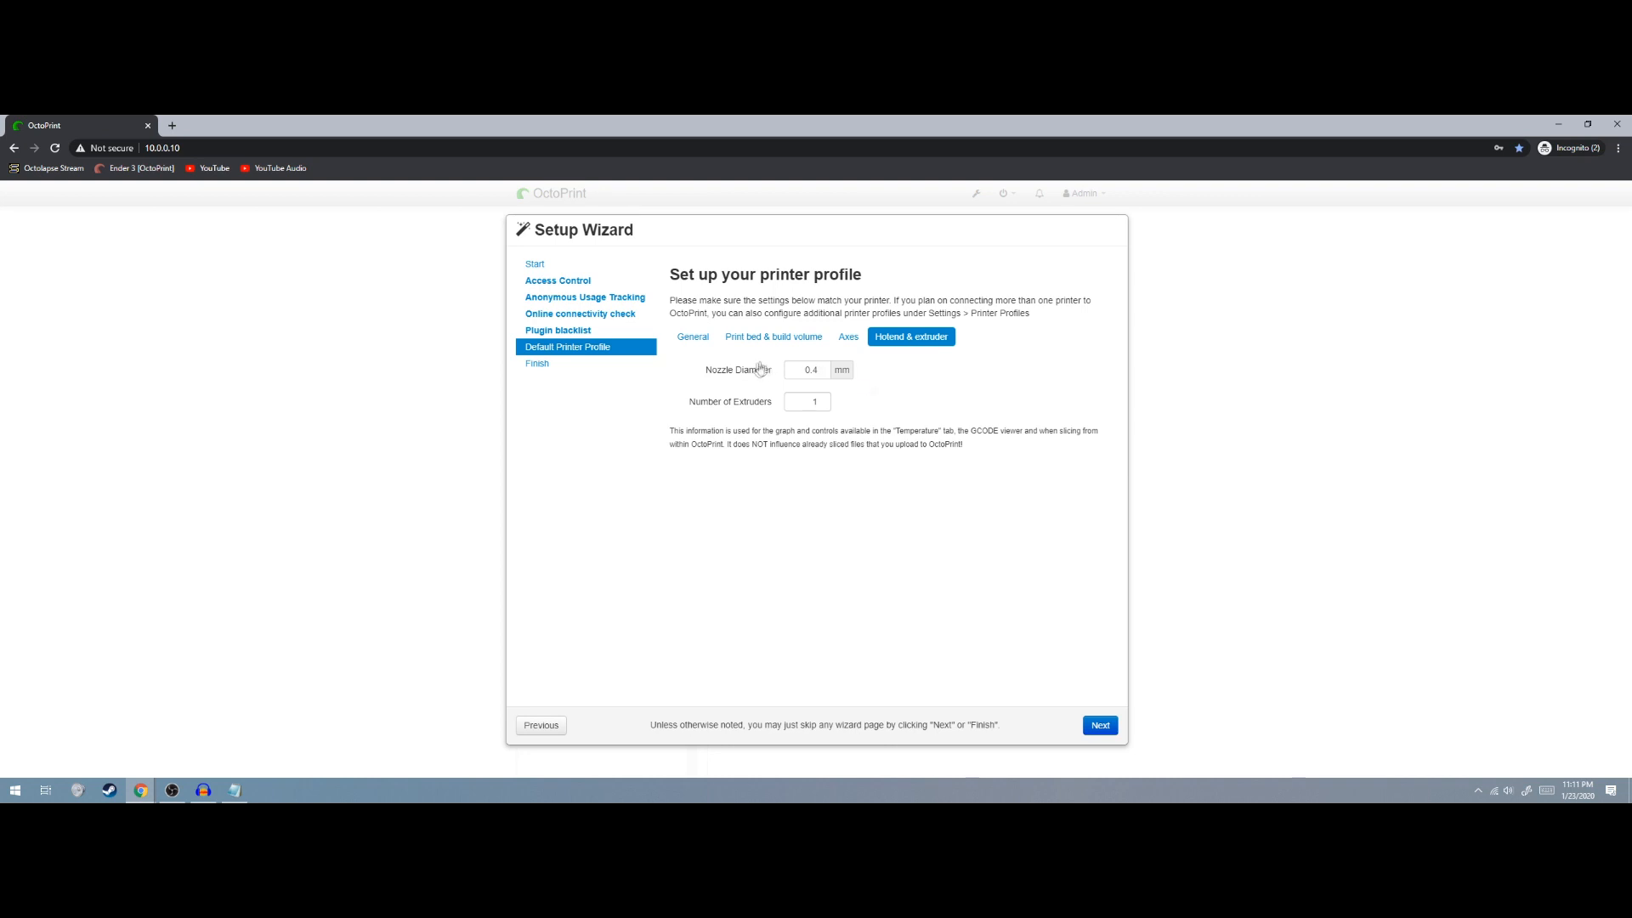
click(1098, 726)
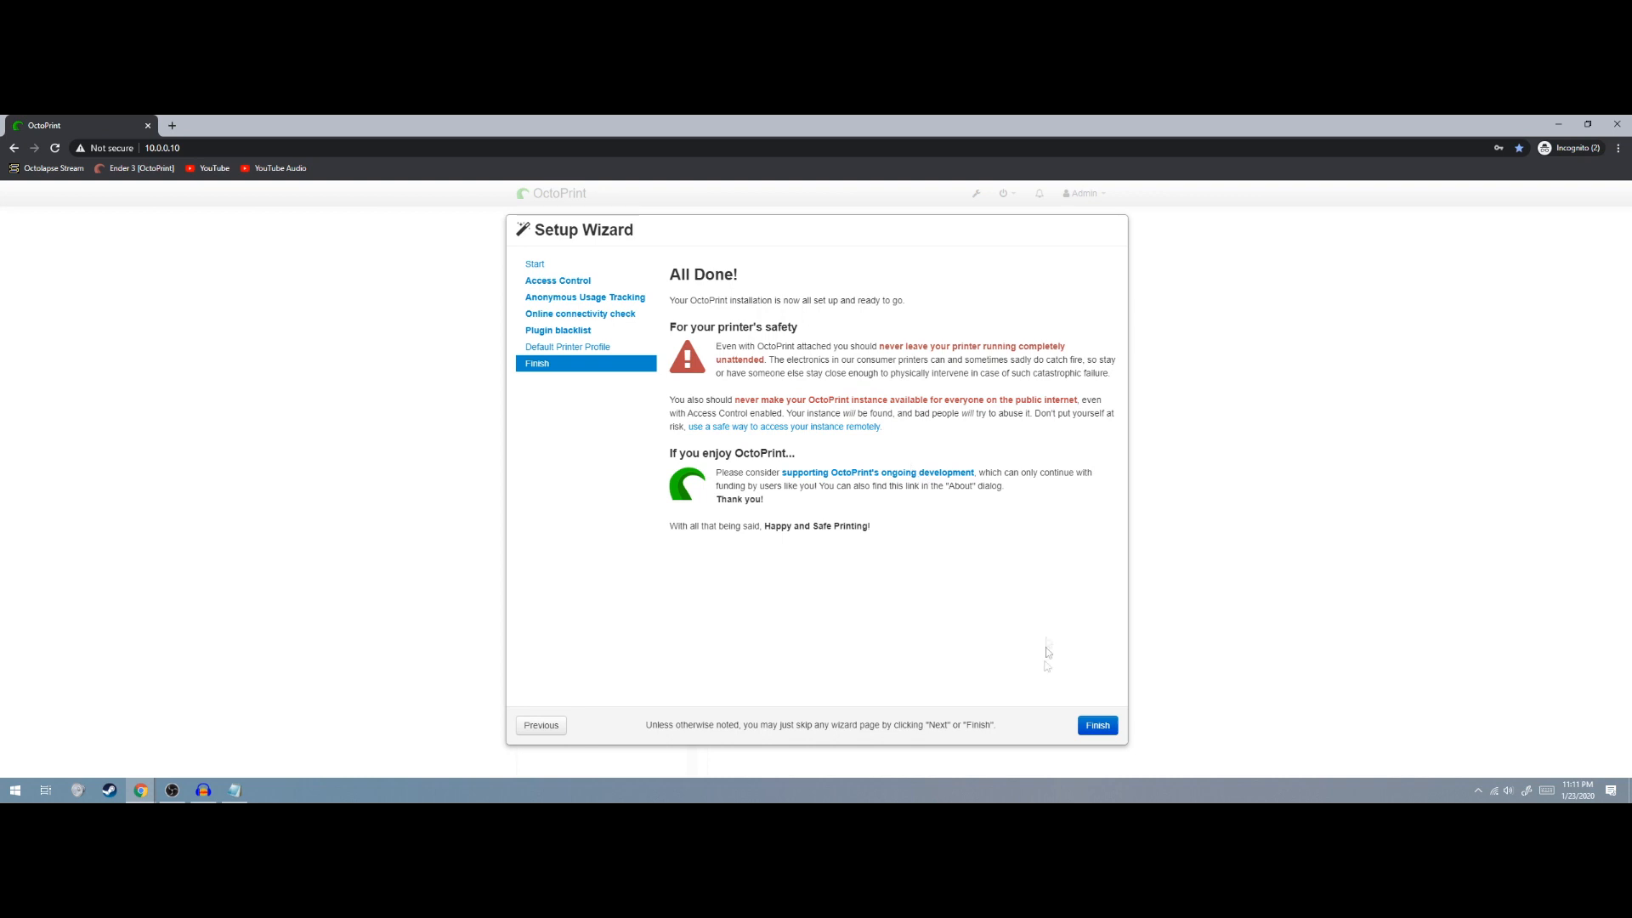
Finish the setup wizard from its All Done! page
click(1098, 727)
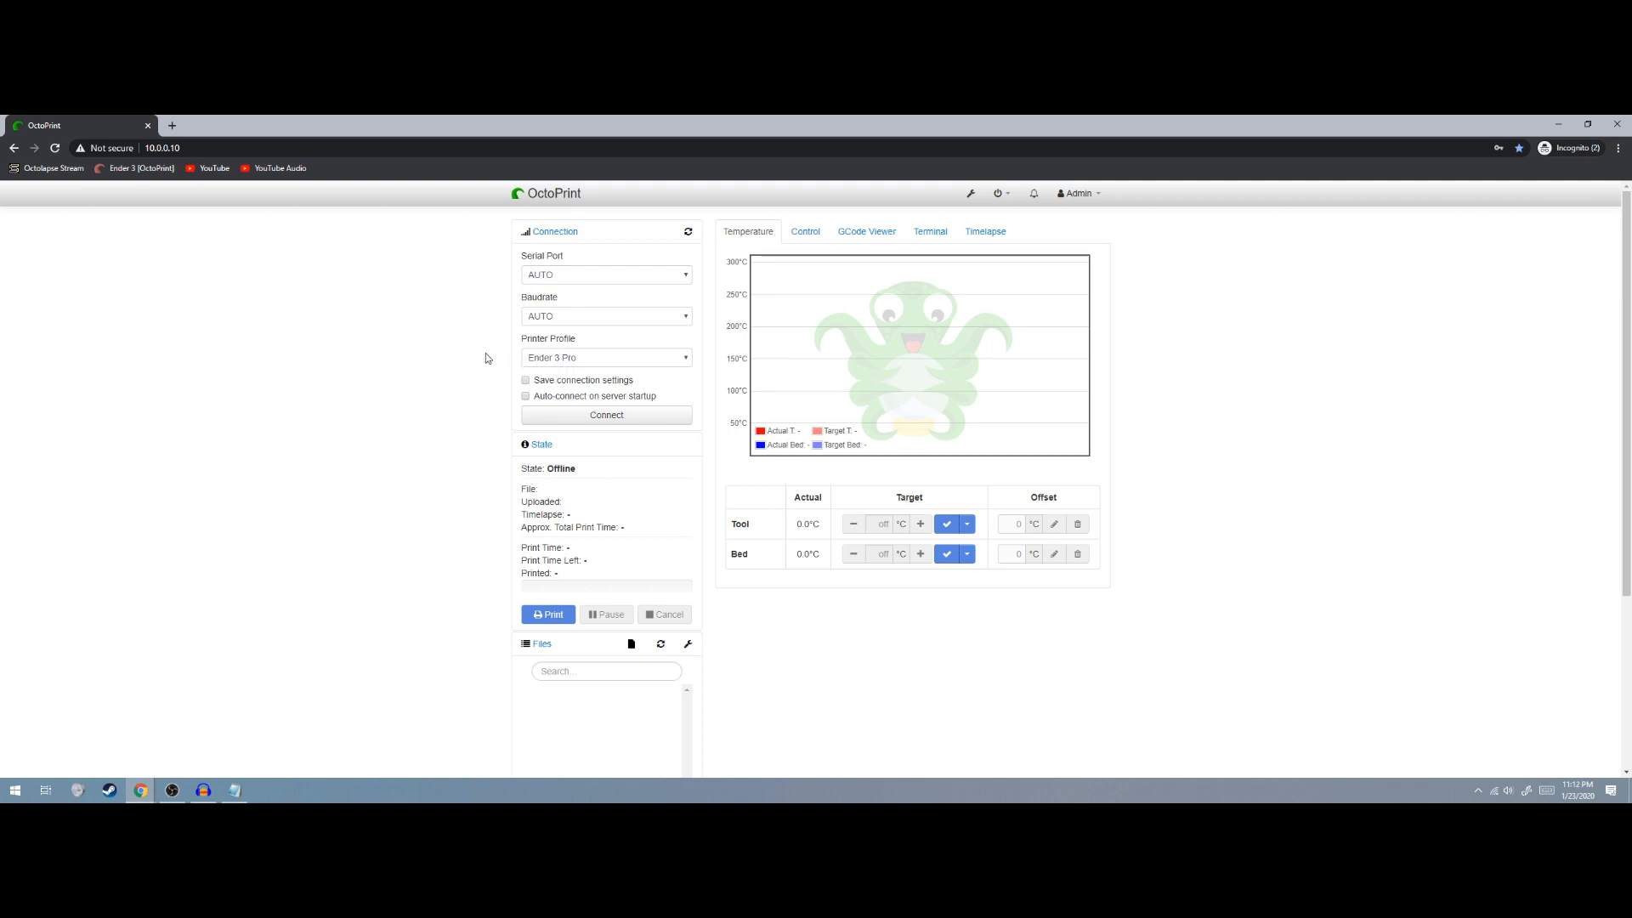
Connect to the Ender 3 Pro with Save connection settings and Auto-connect enabled
click(626, 364)
click(526, 381)
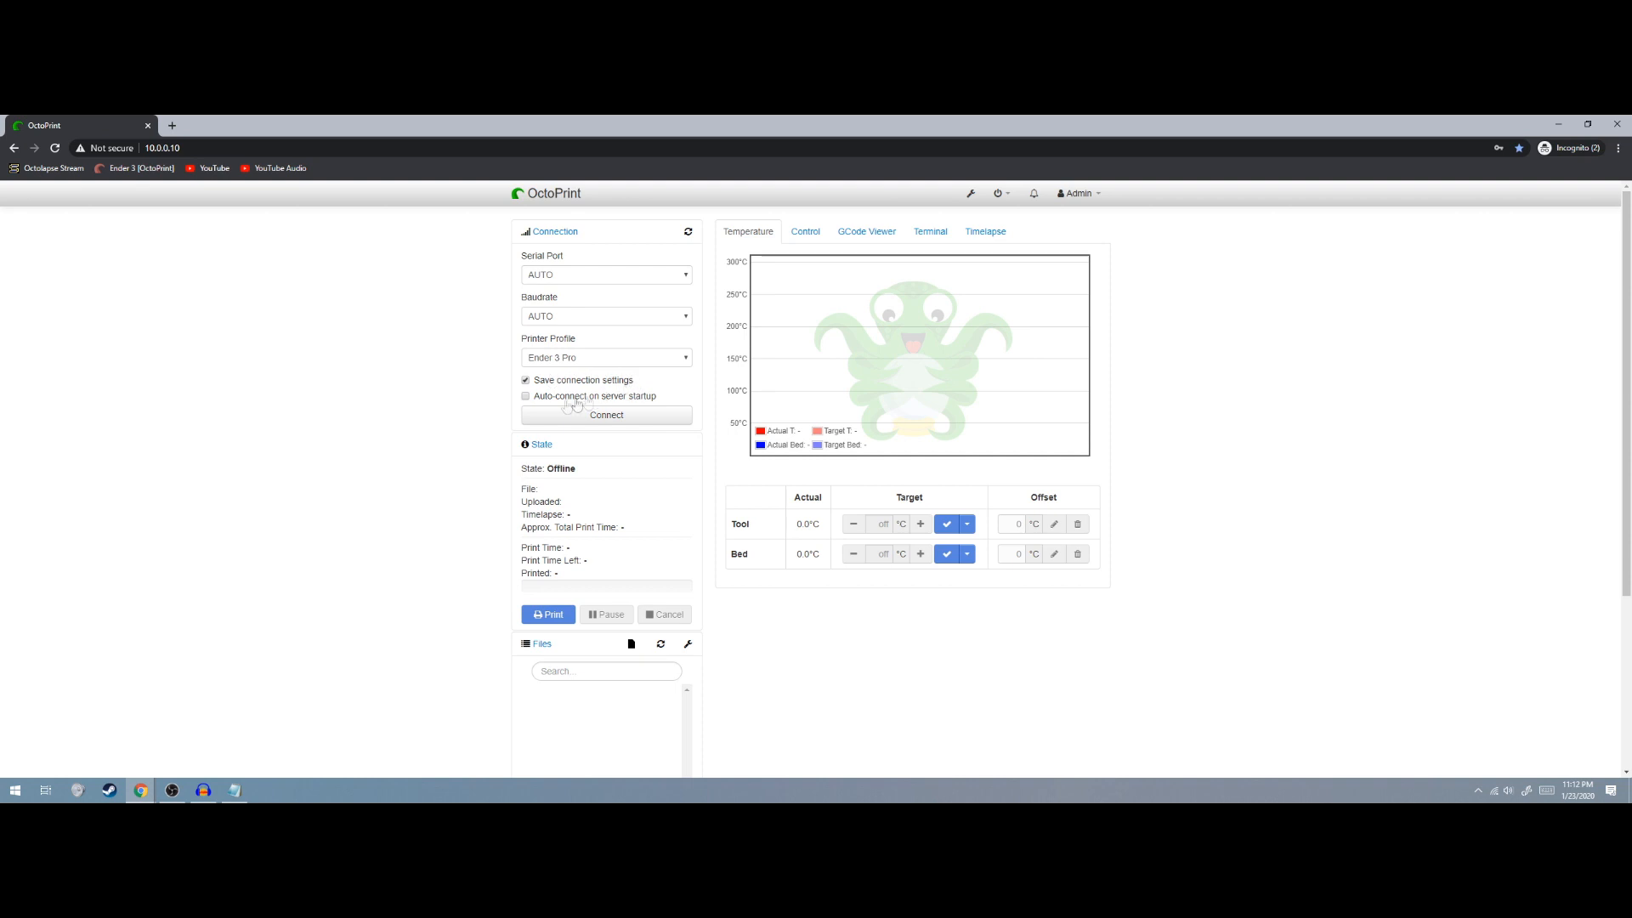
click(525, 400)
click(630, 416)
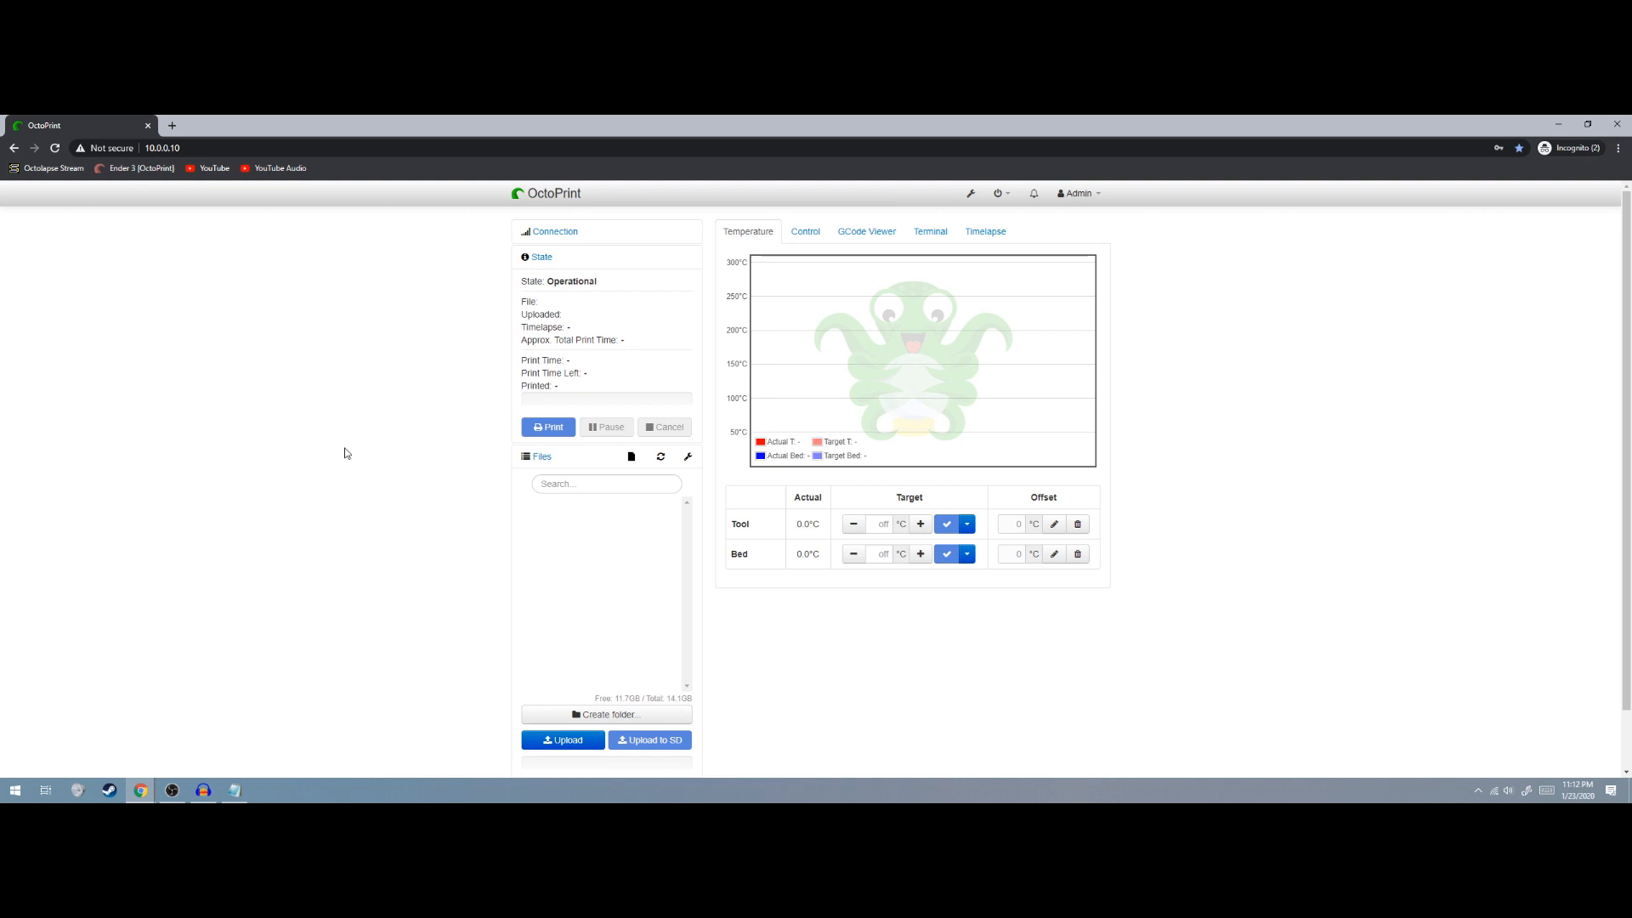
Check the connection details and bring up the Control view with the webcam feed
click(569, 234)
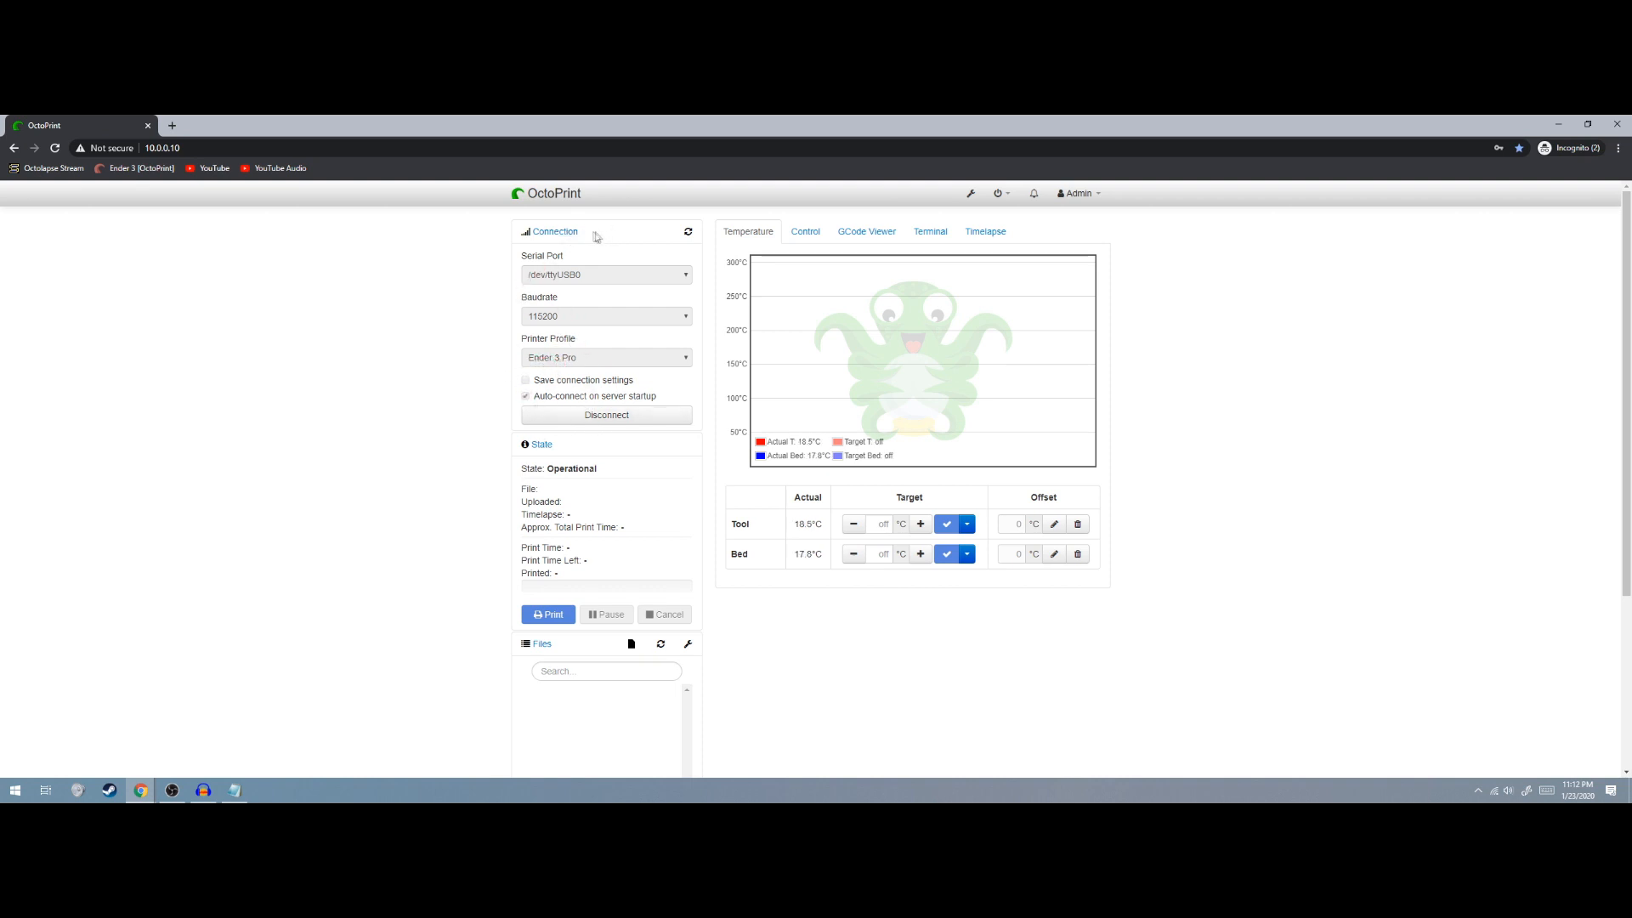
click(559, 232)
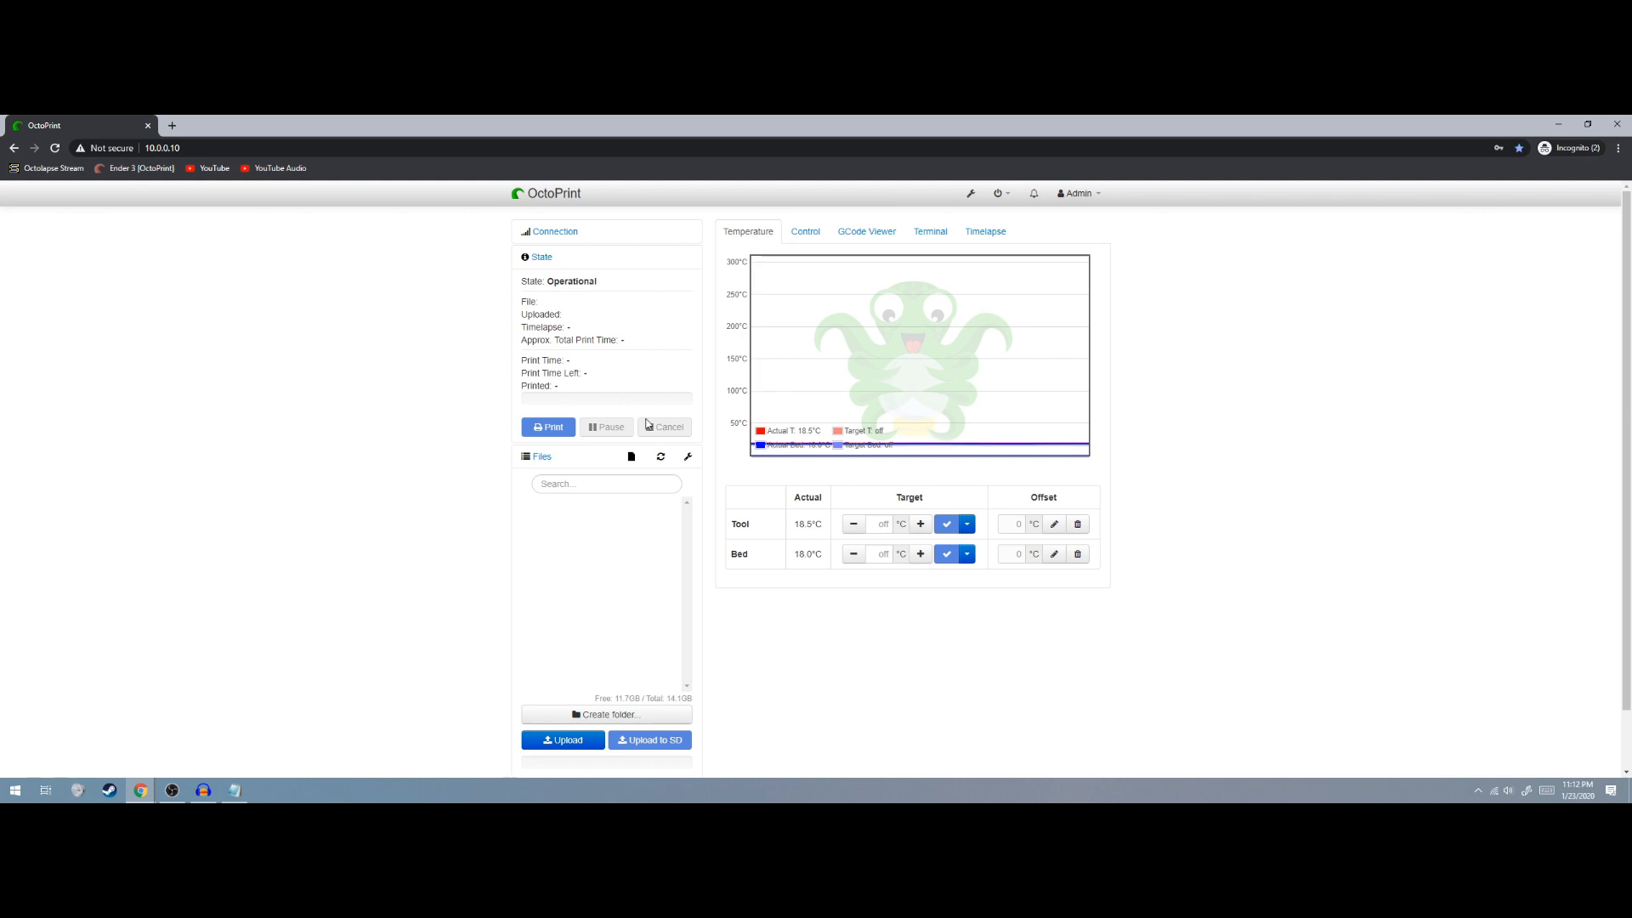
scroll(571, 617, down, 1)
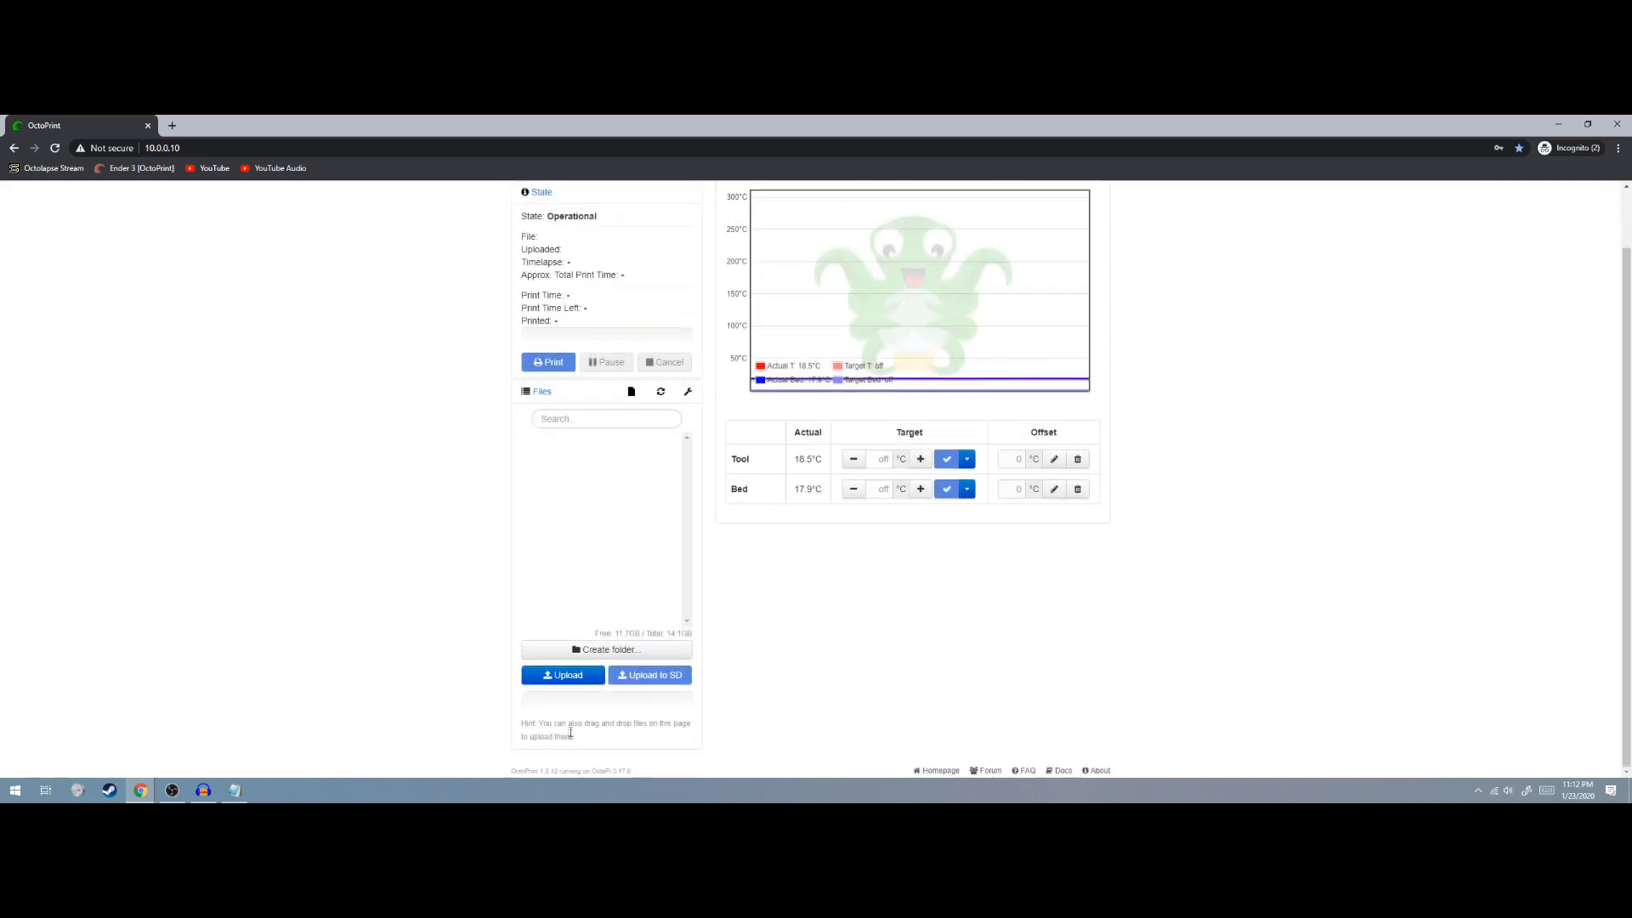
scroll(574, 635, up, 1)
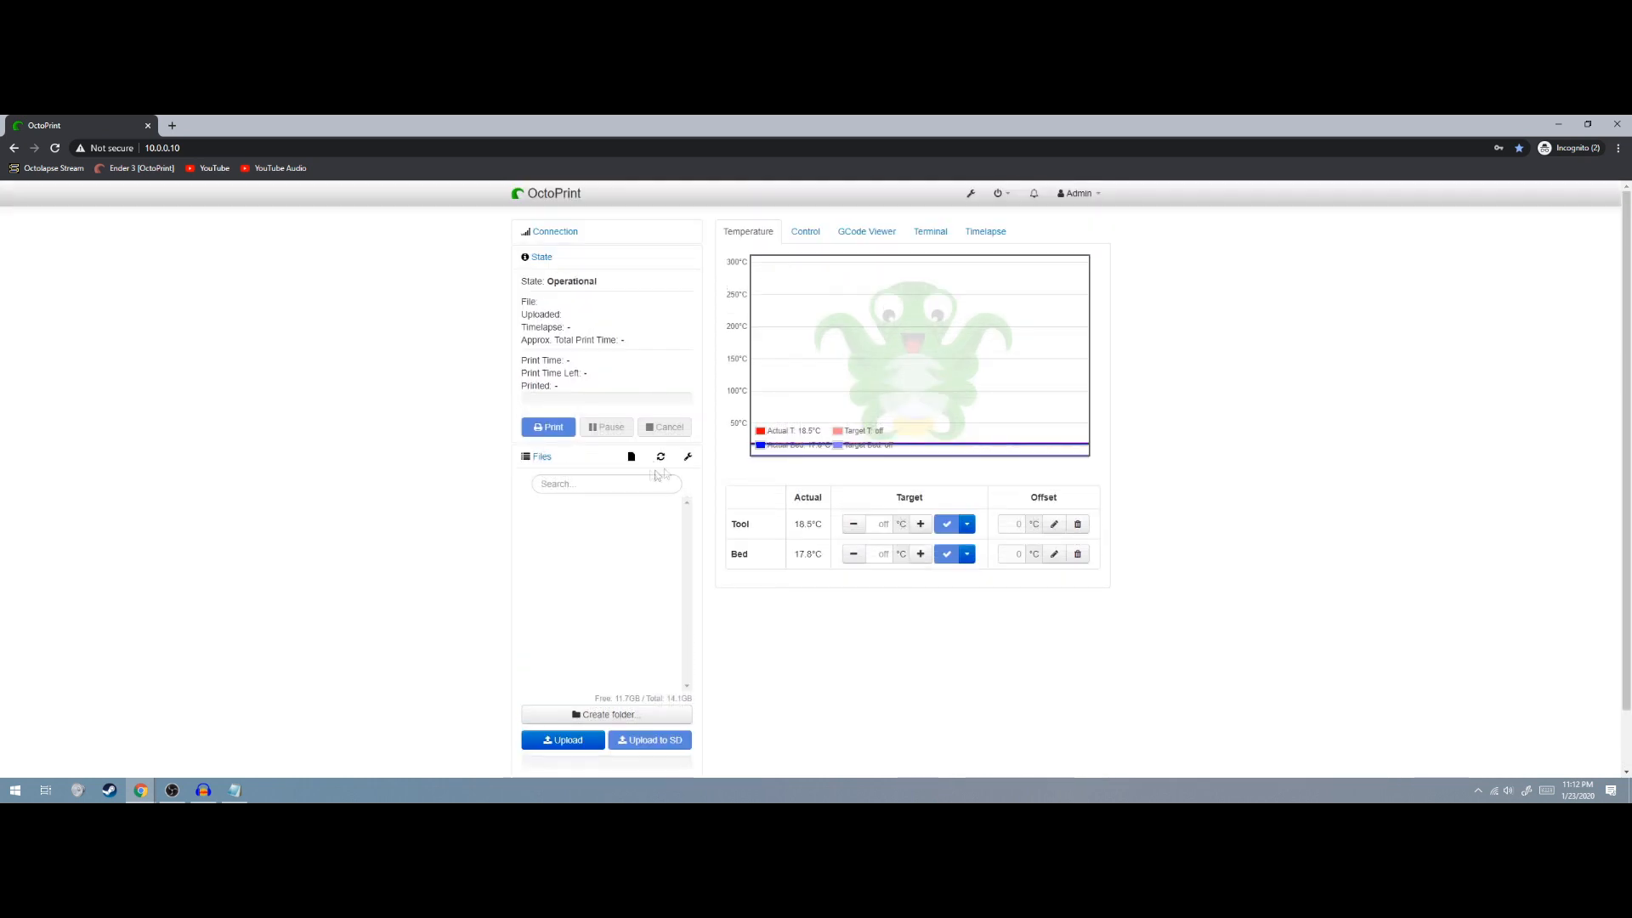
click(806, 231)
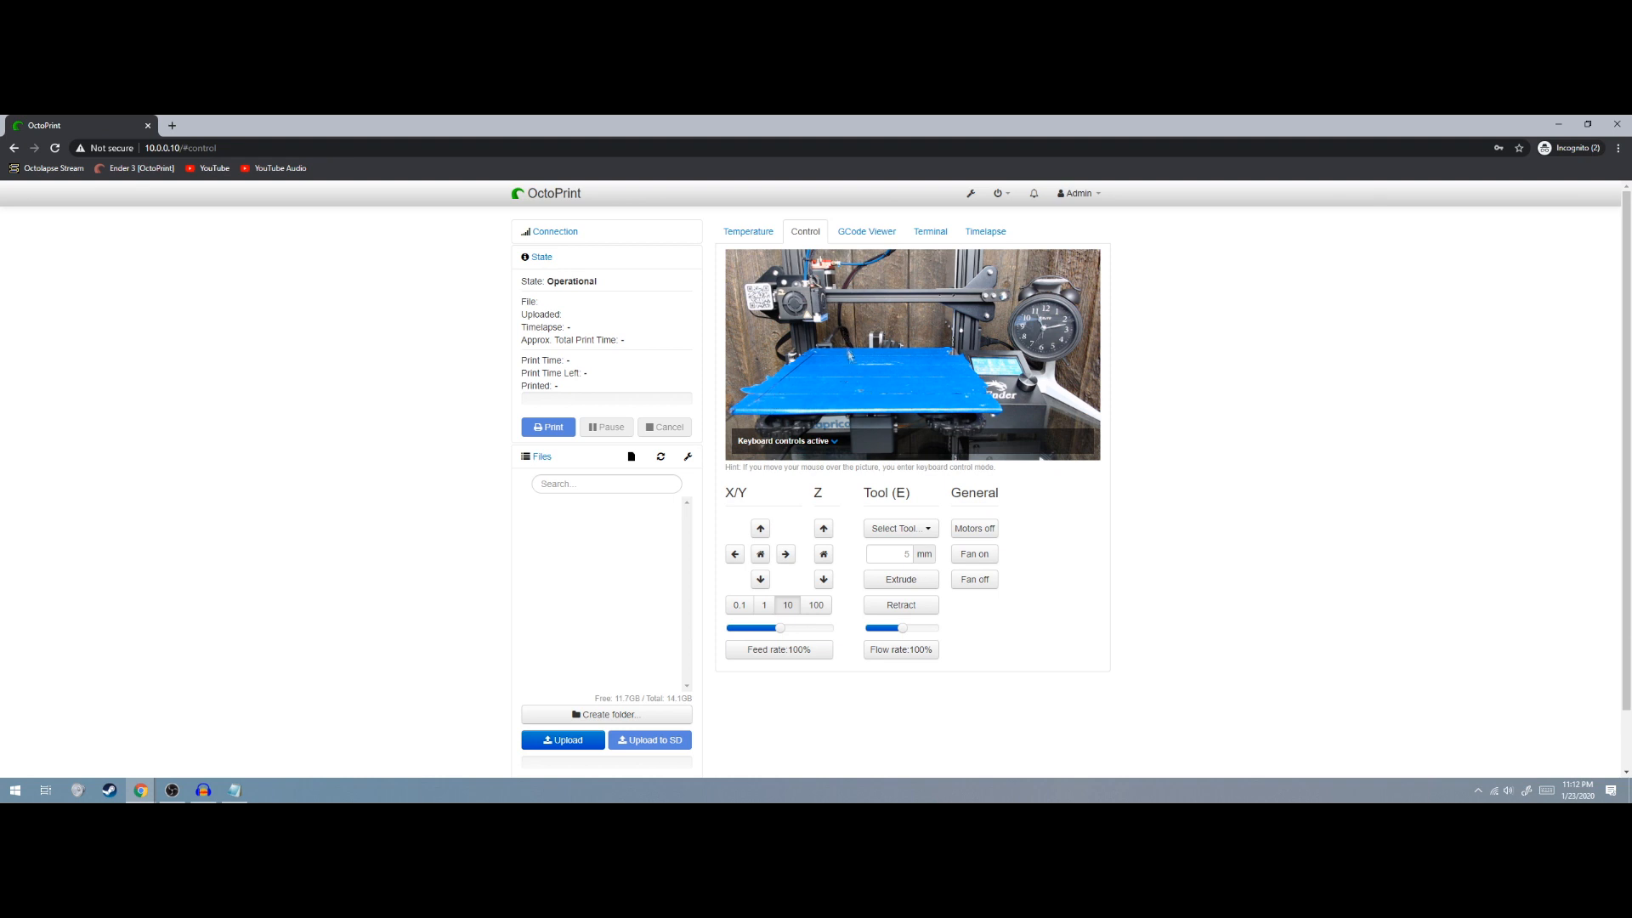
Jog the head one step along Y and Z down one step, then home X/Y and Z
click(760, 531)
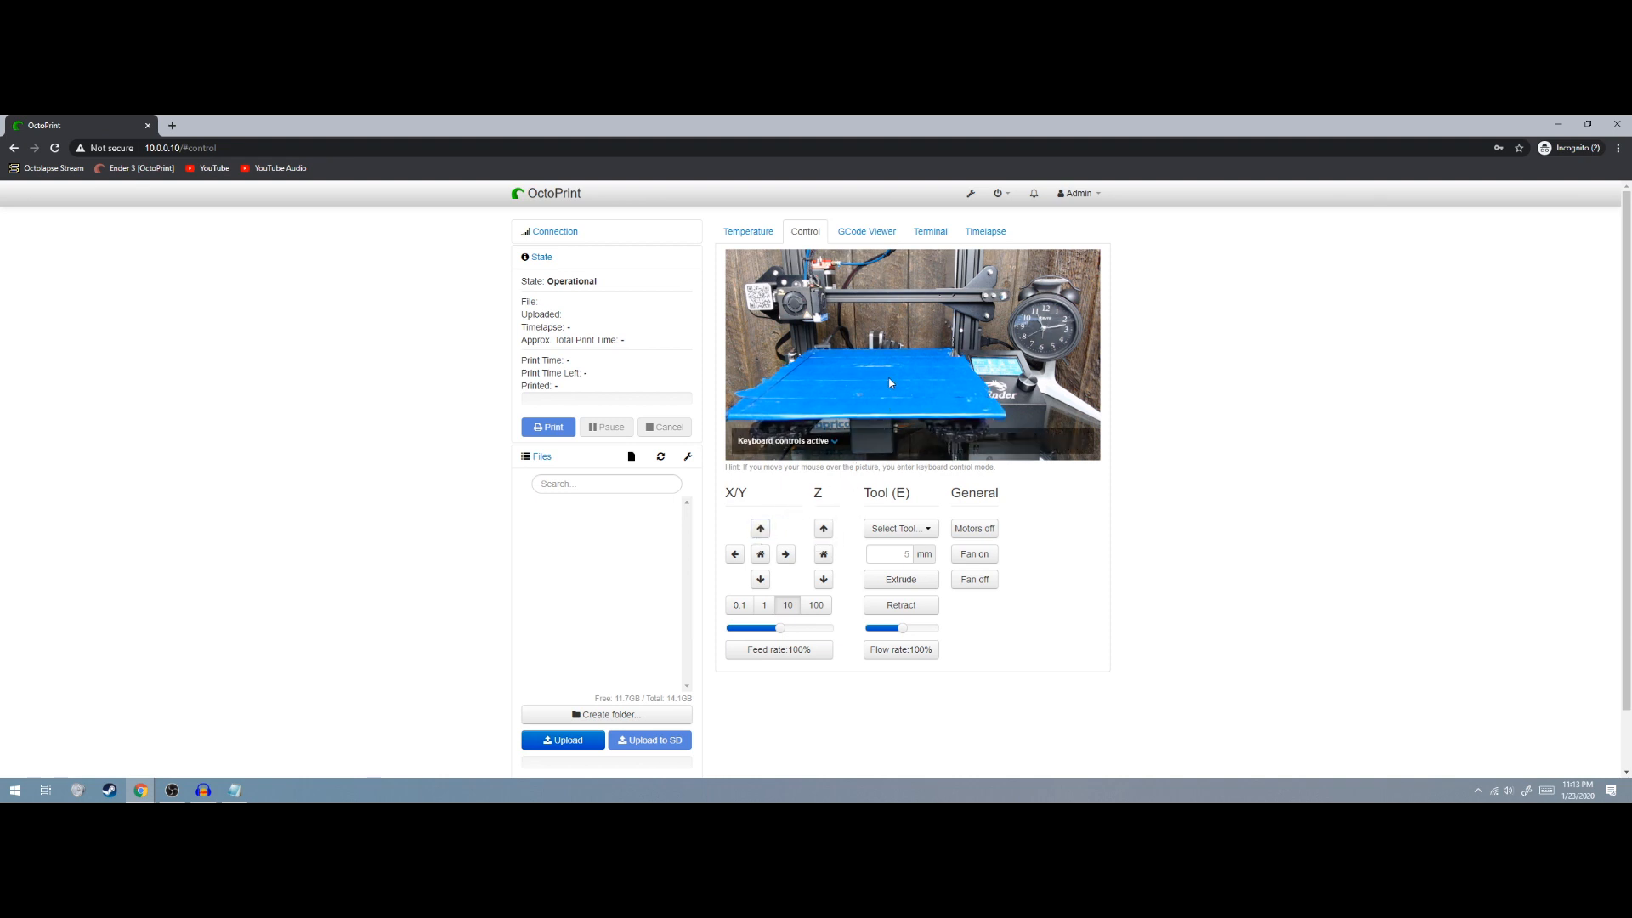
click(824, 579)
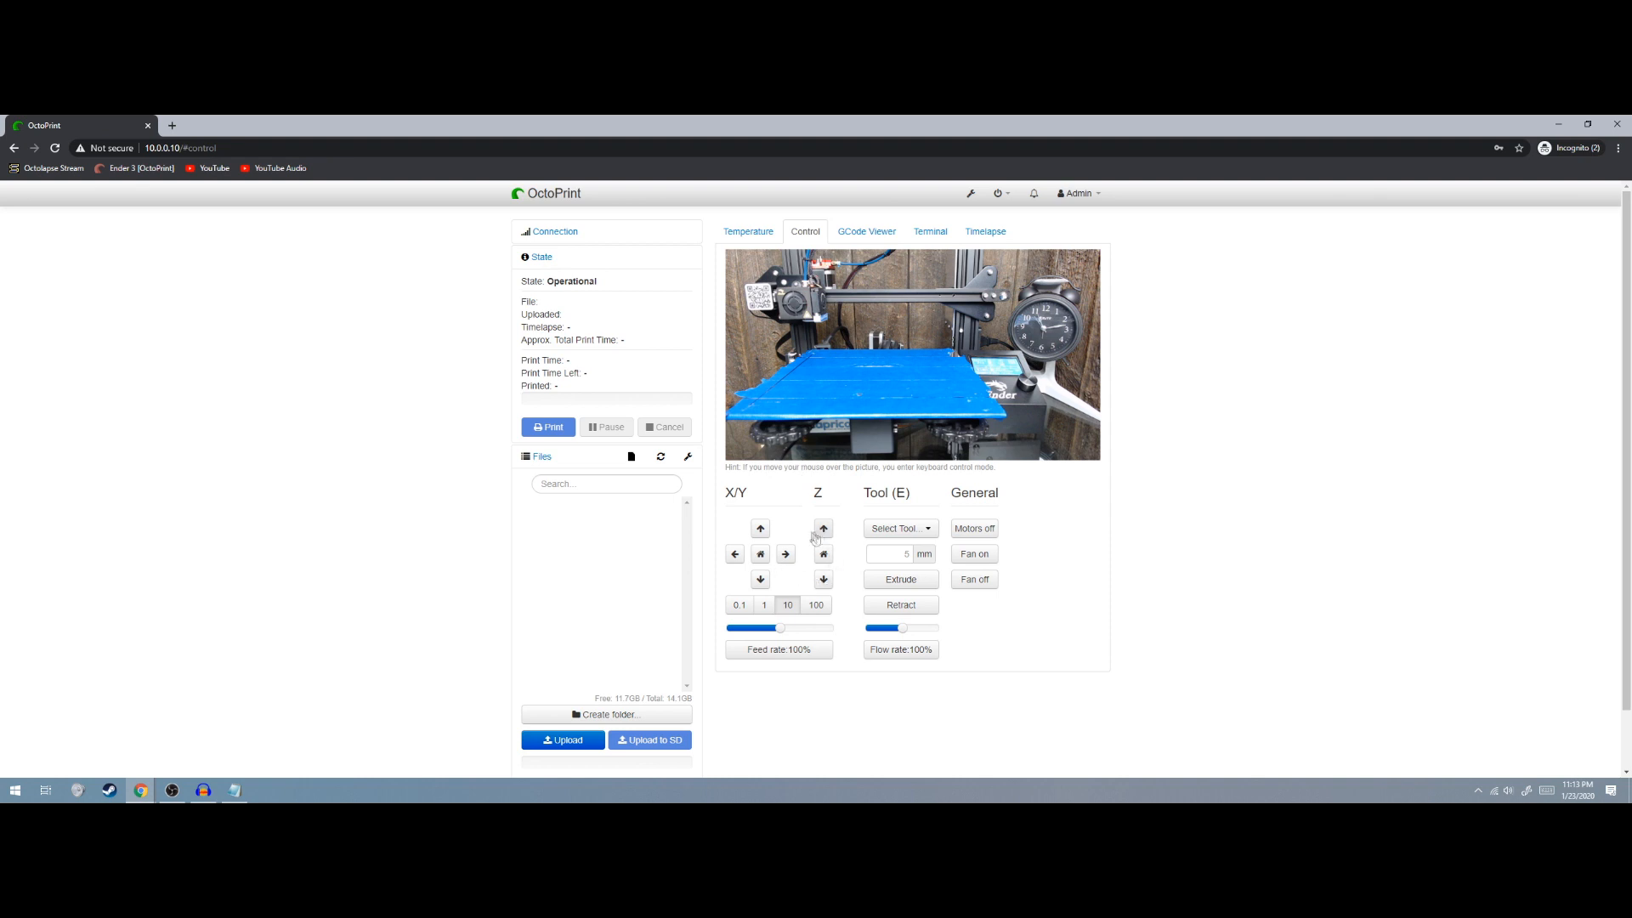
click(762, 556)
mouse_move(814, 344)
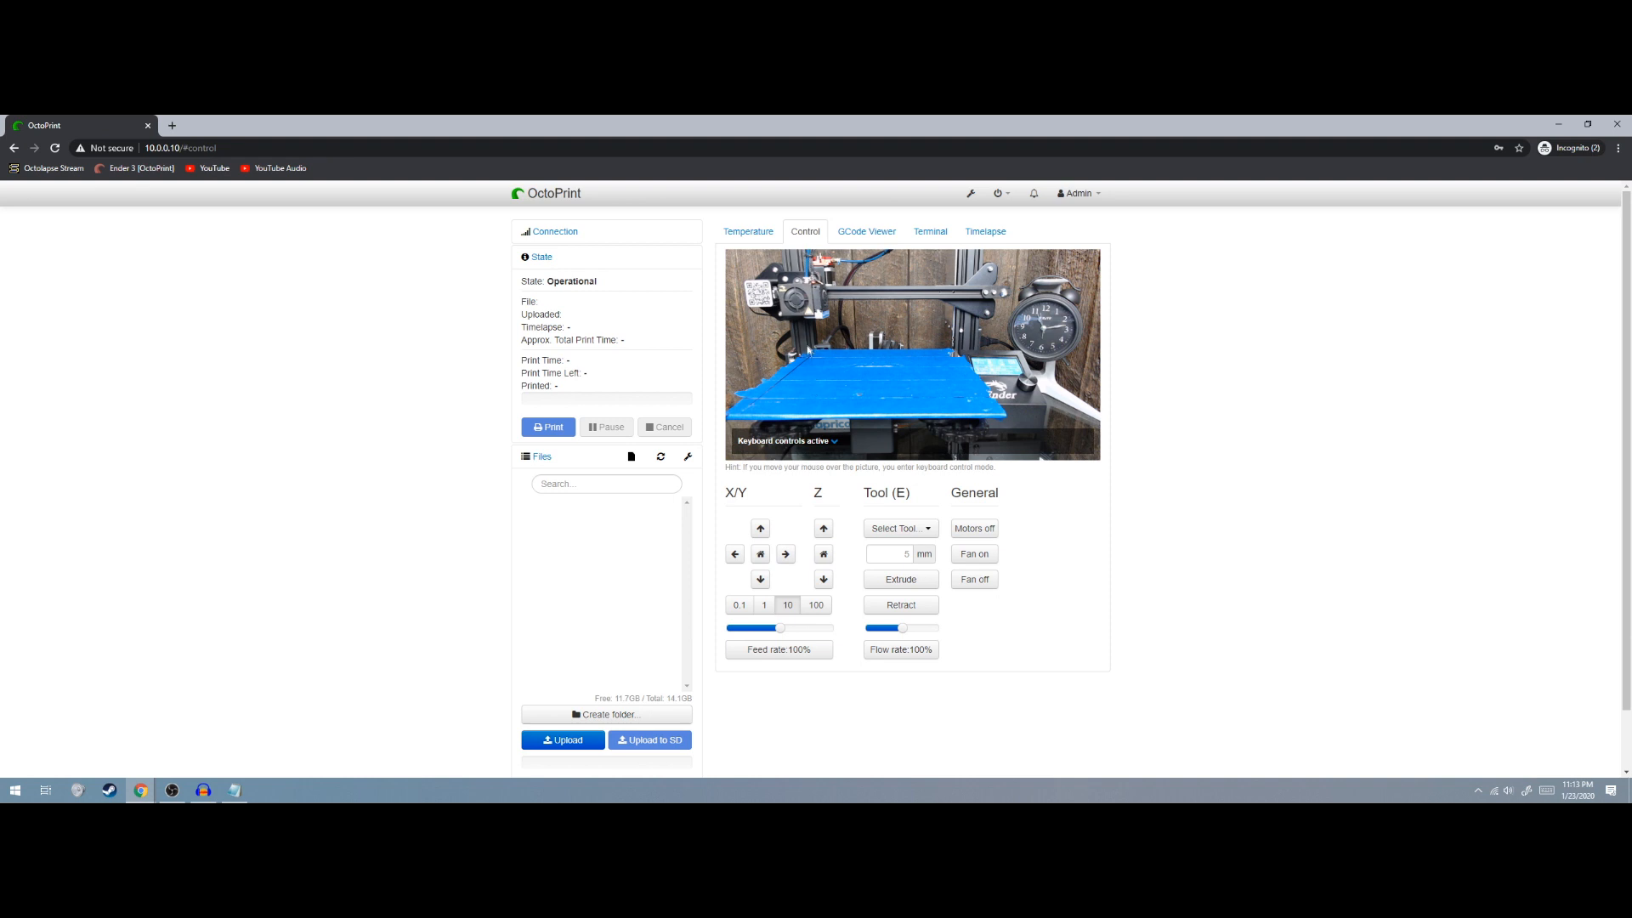
click(823, 554)
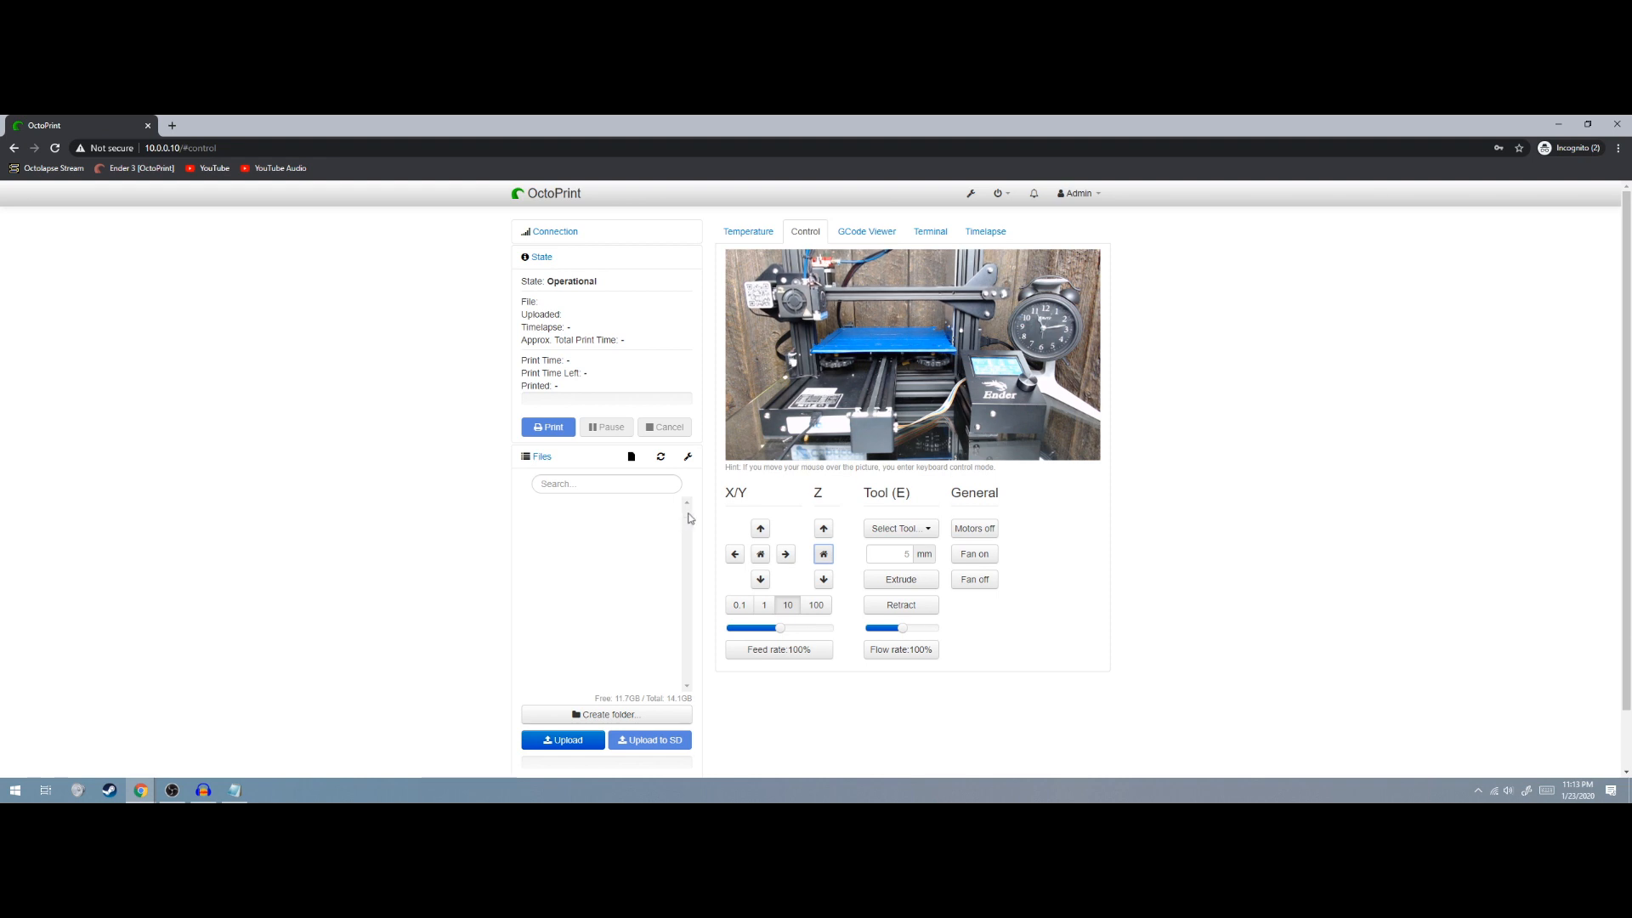
mouse_move(851, 313)
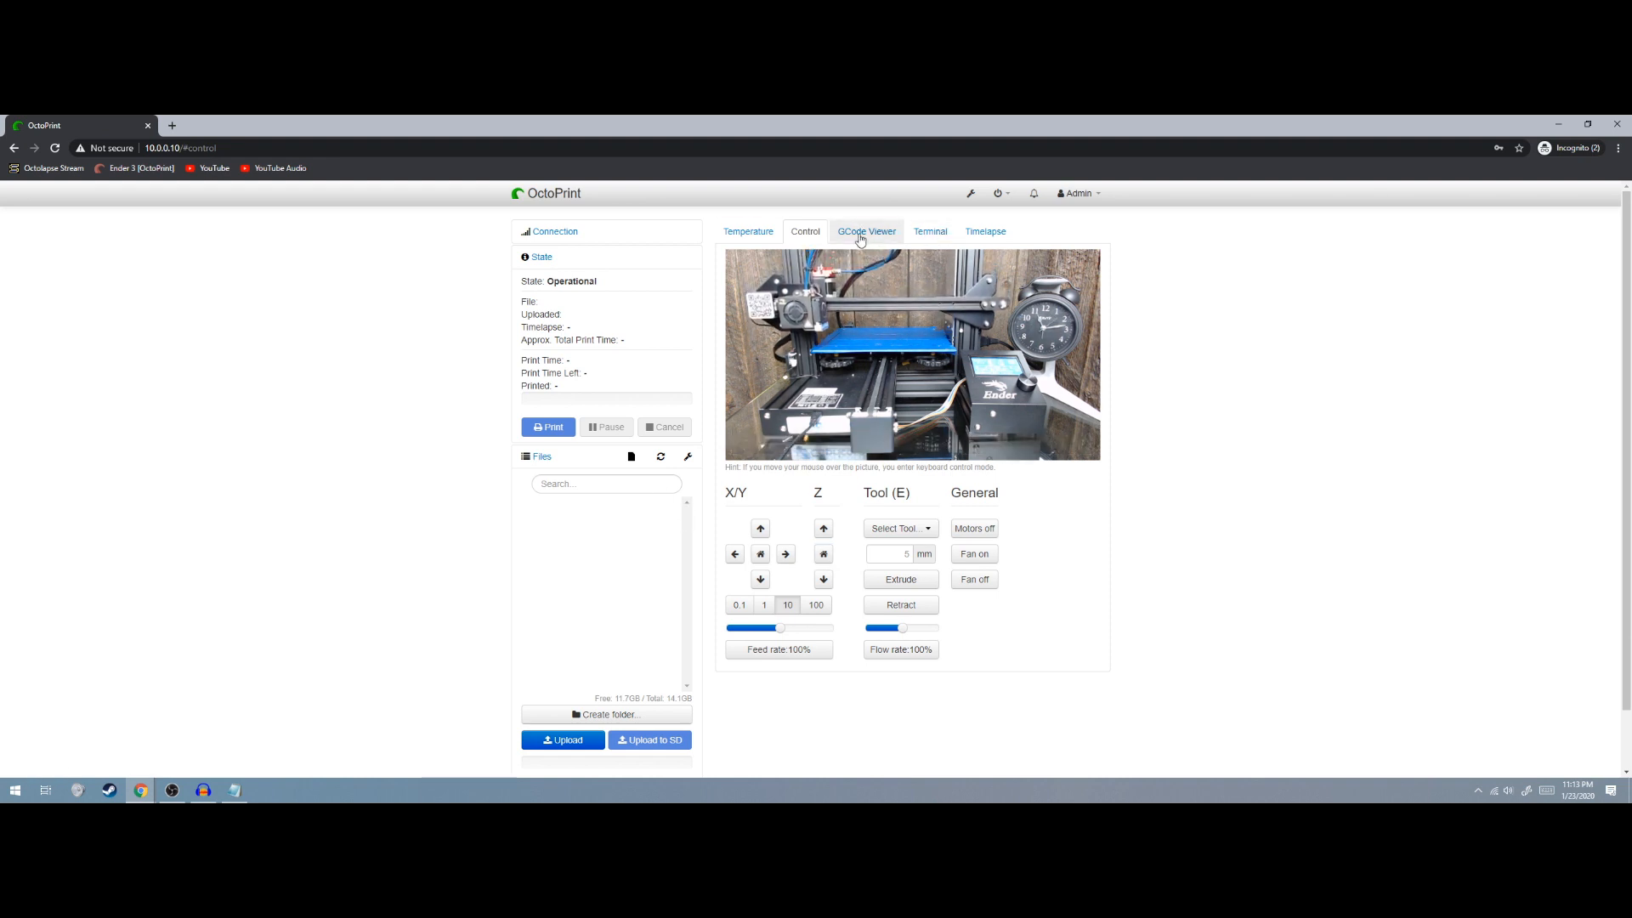
click(874, 238)
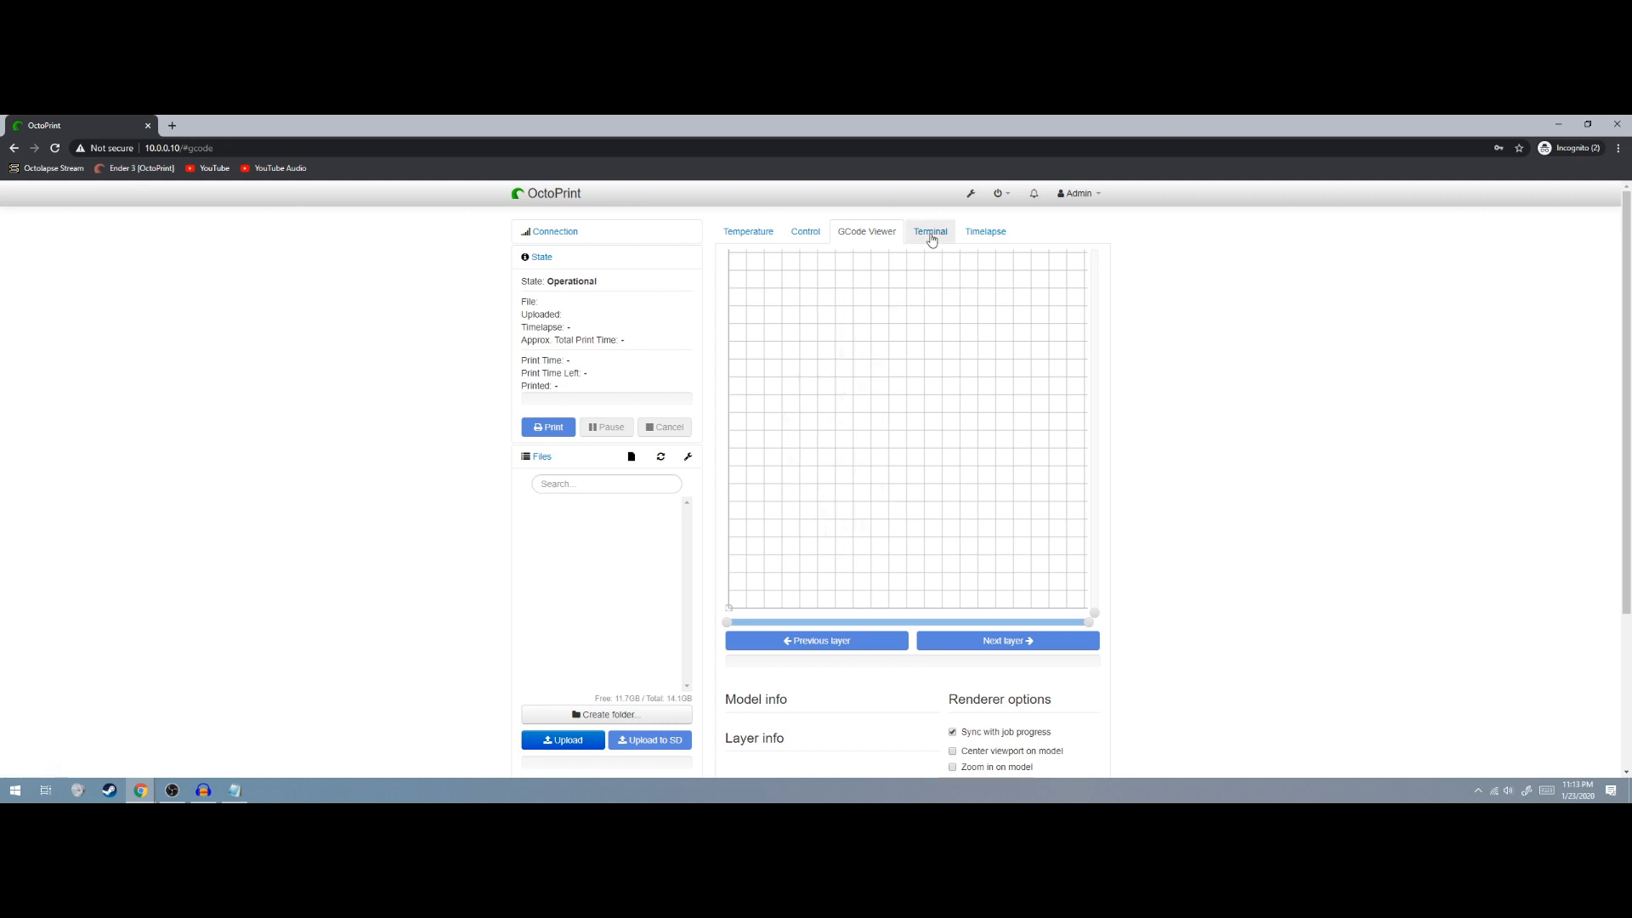
Scroll through the Terminal log, then view Timelapse settings: mode Off, 25 fps, 0 sec post roll
click(930, 231)
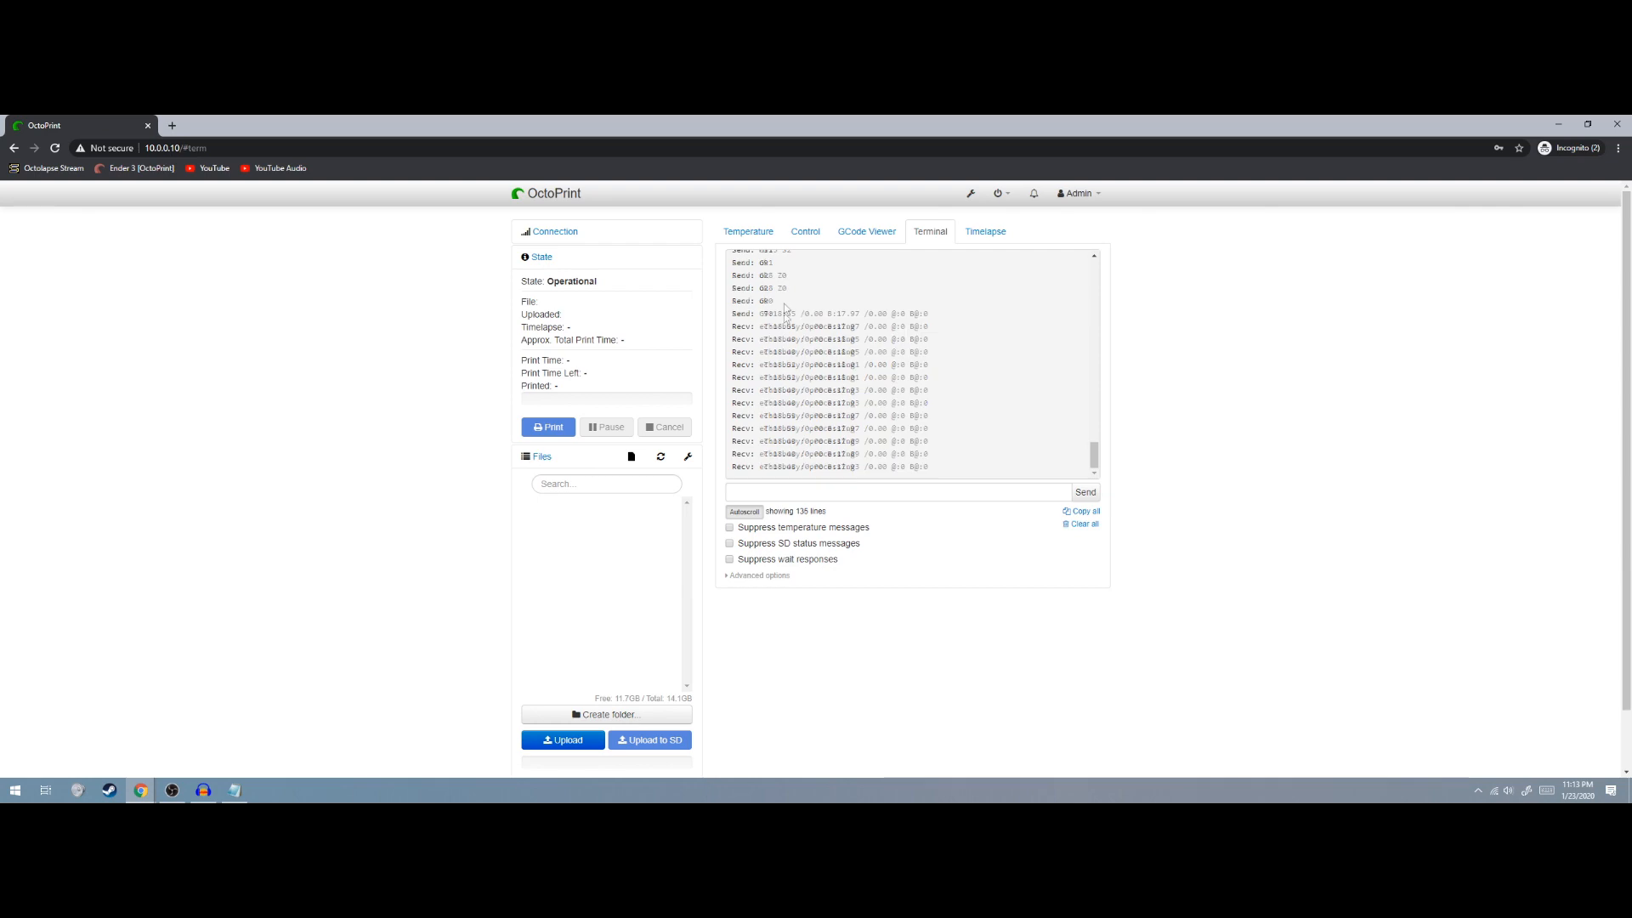
scroll(792, 412, down, 3)
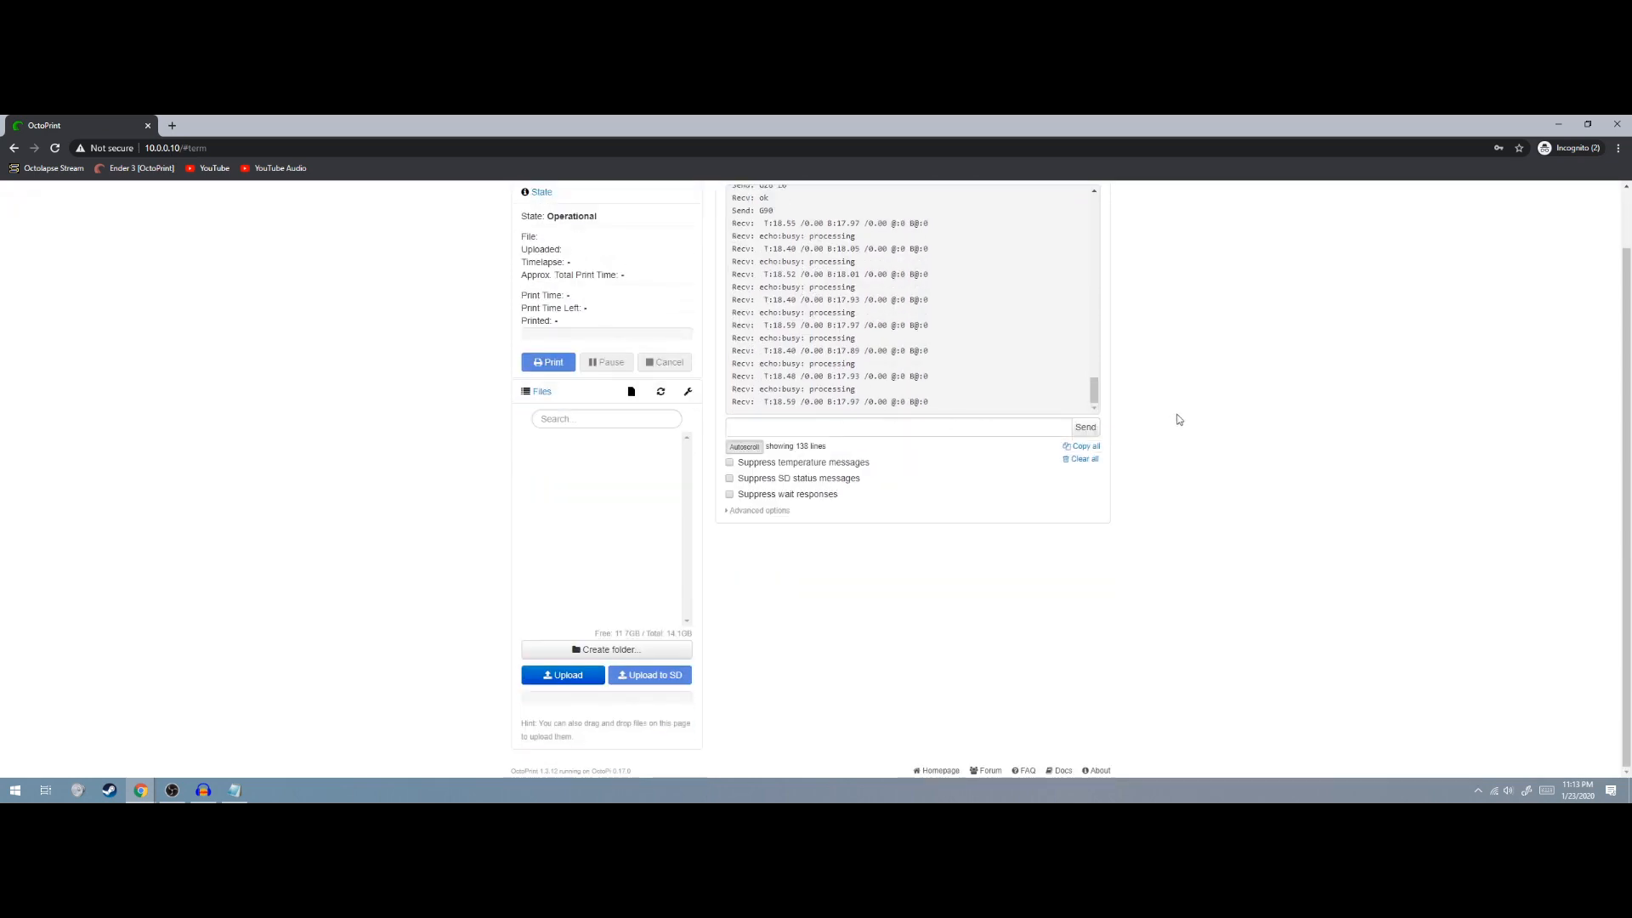
scroll(1207, 422, up, 3)
scroll(928, 429, up, 2)
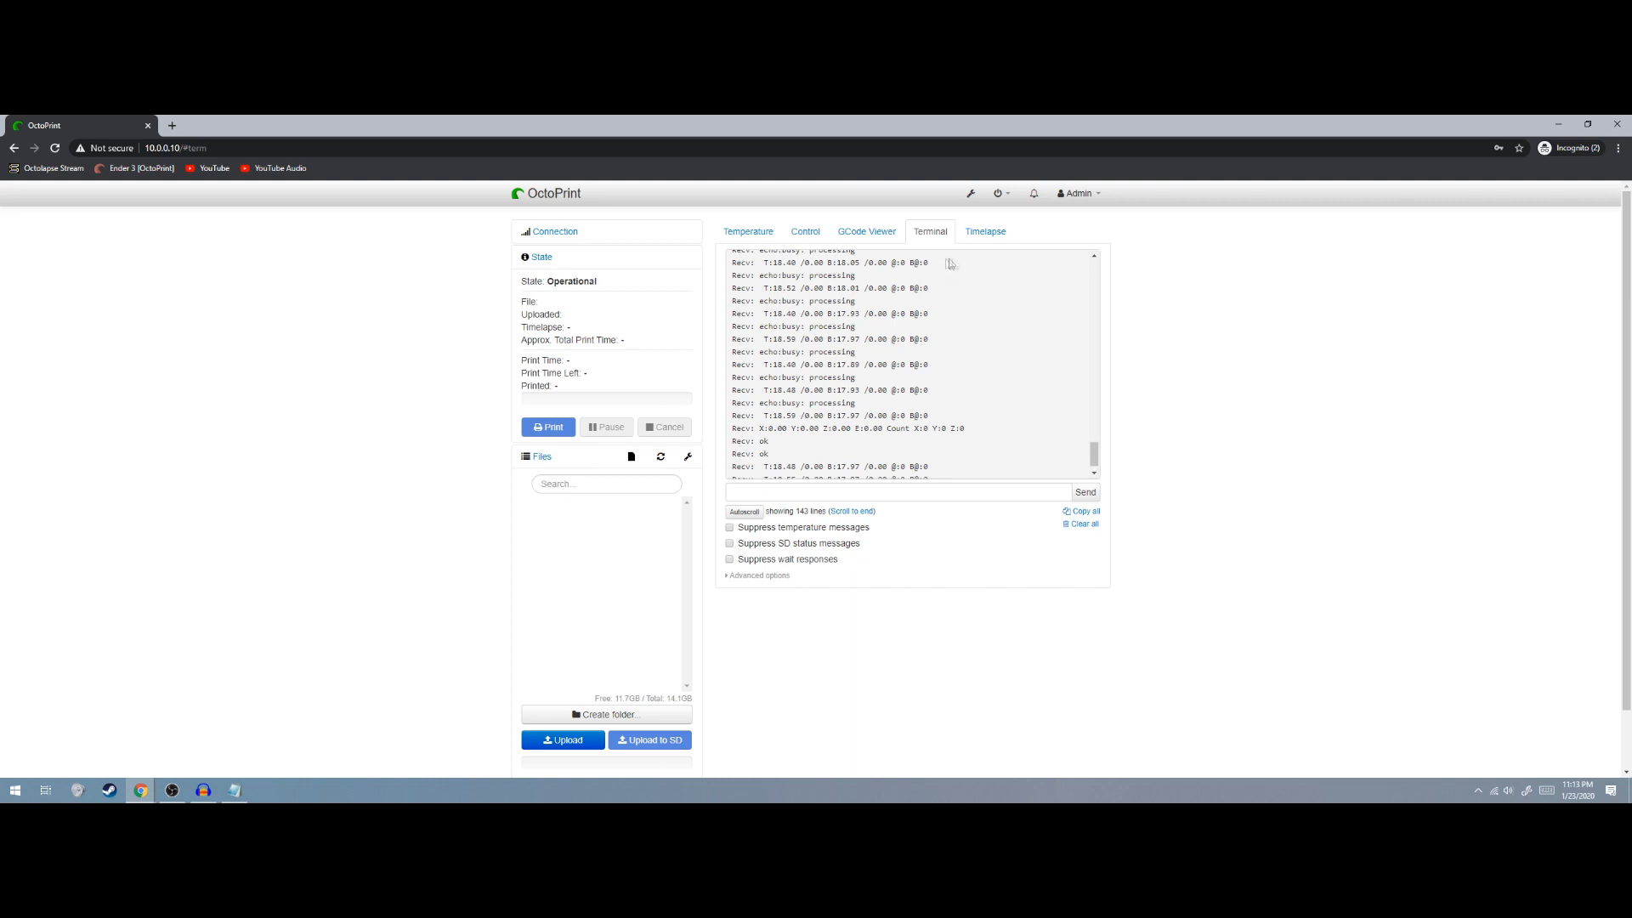
scroll(918, 327, up, 3)
scroll(935, 327, down, 4)
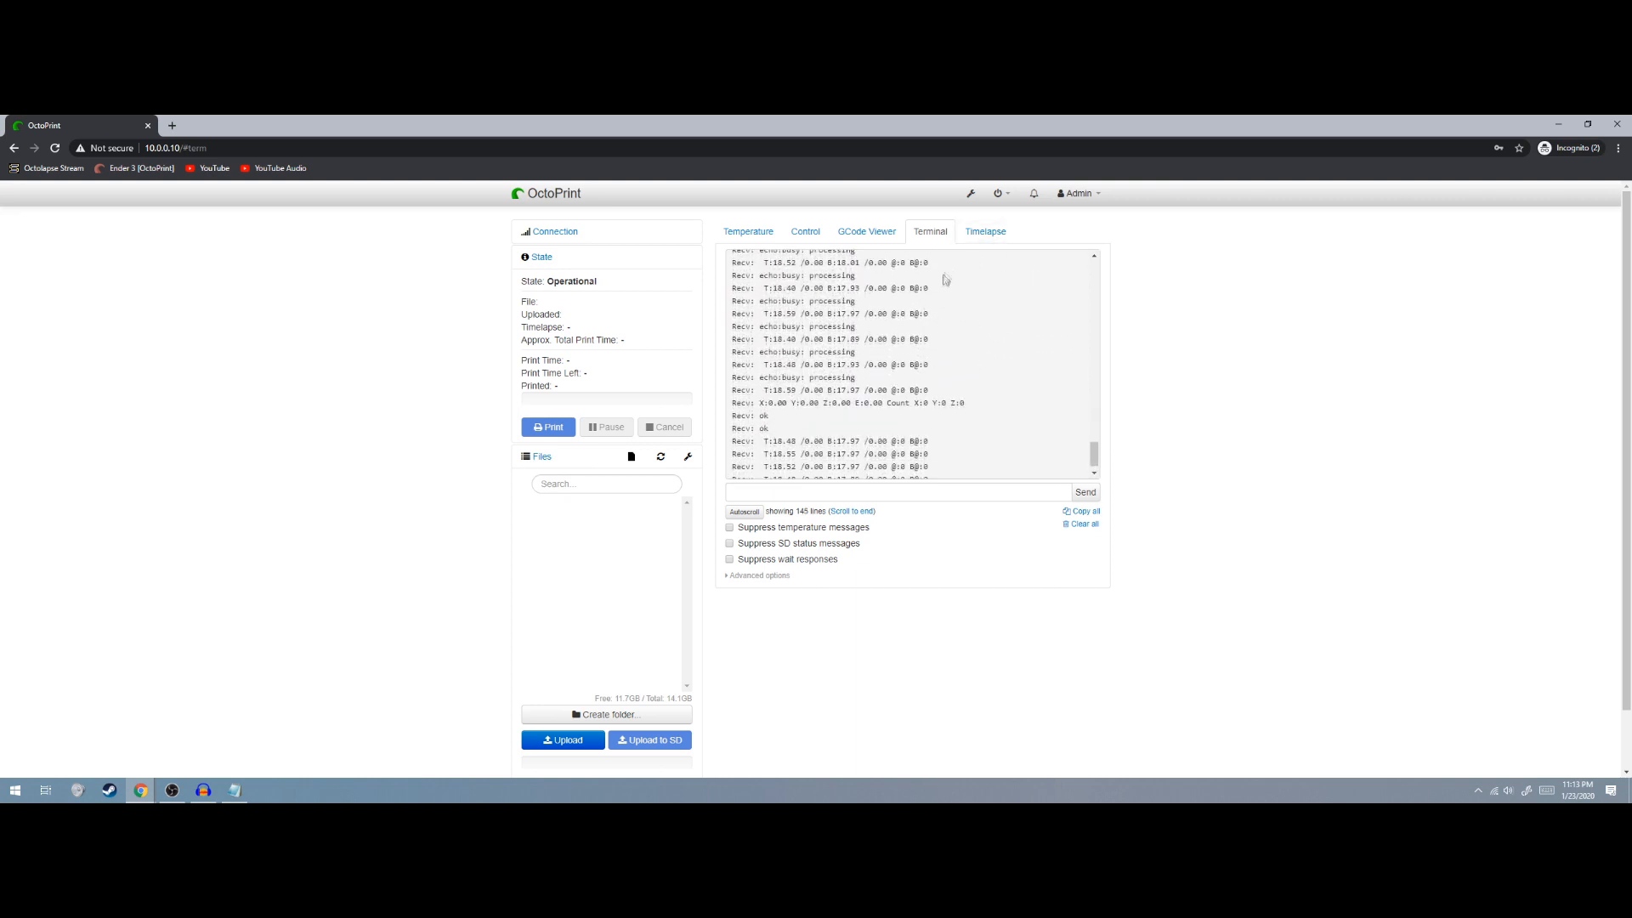
click(984, 233)
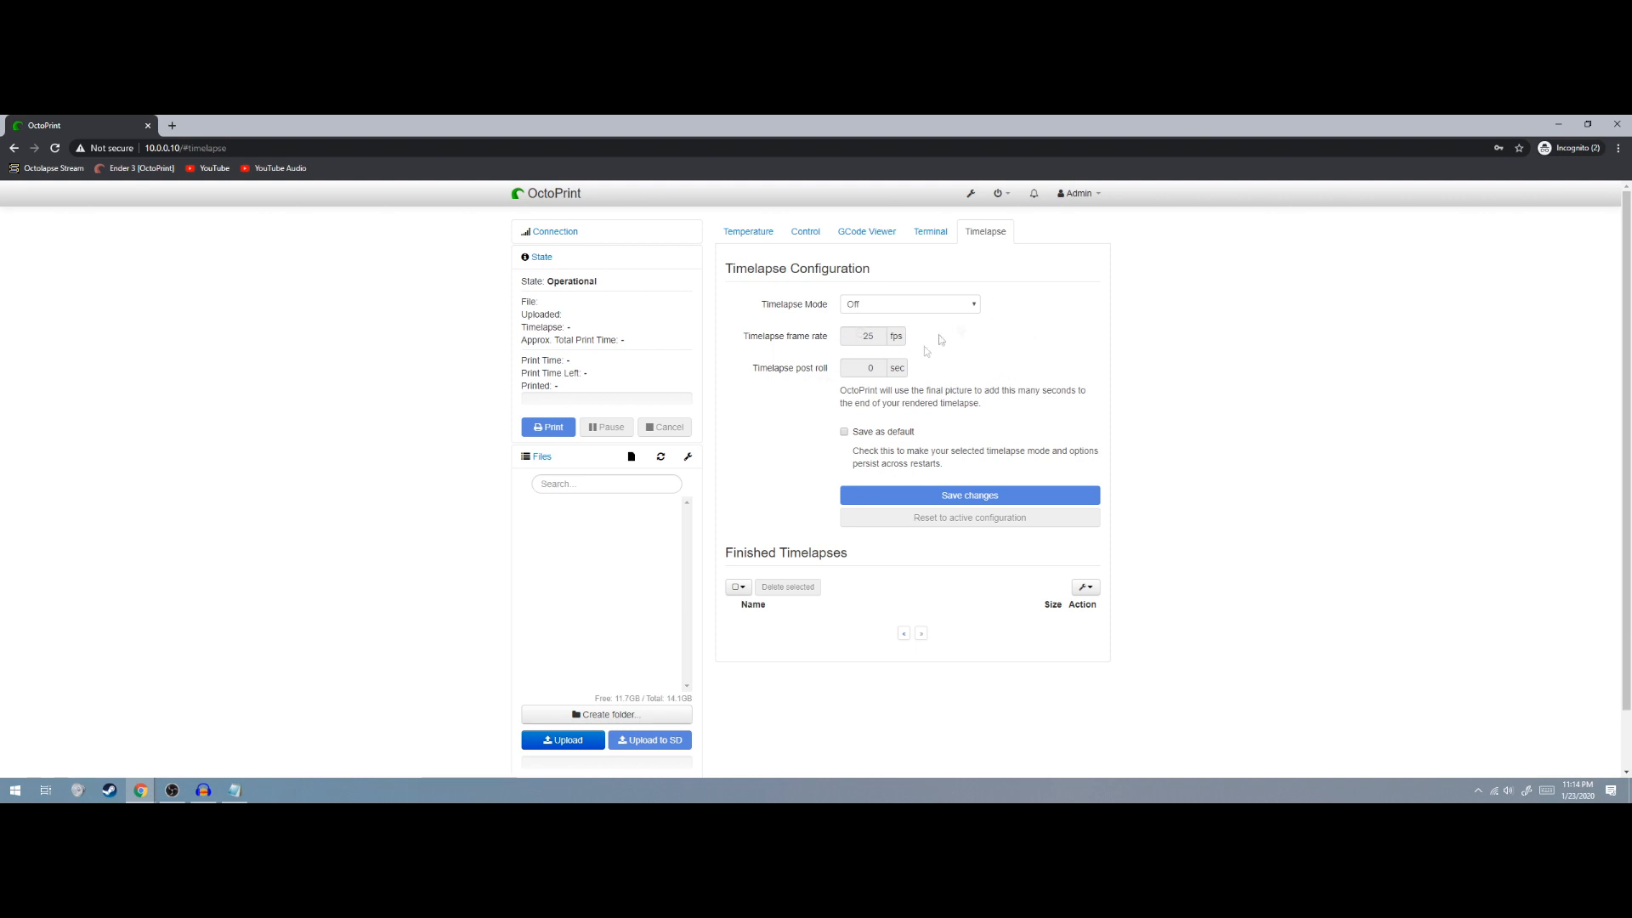
click(970, 195)
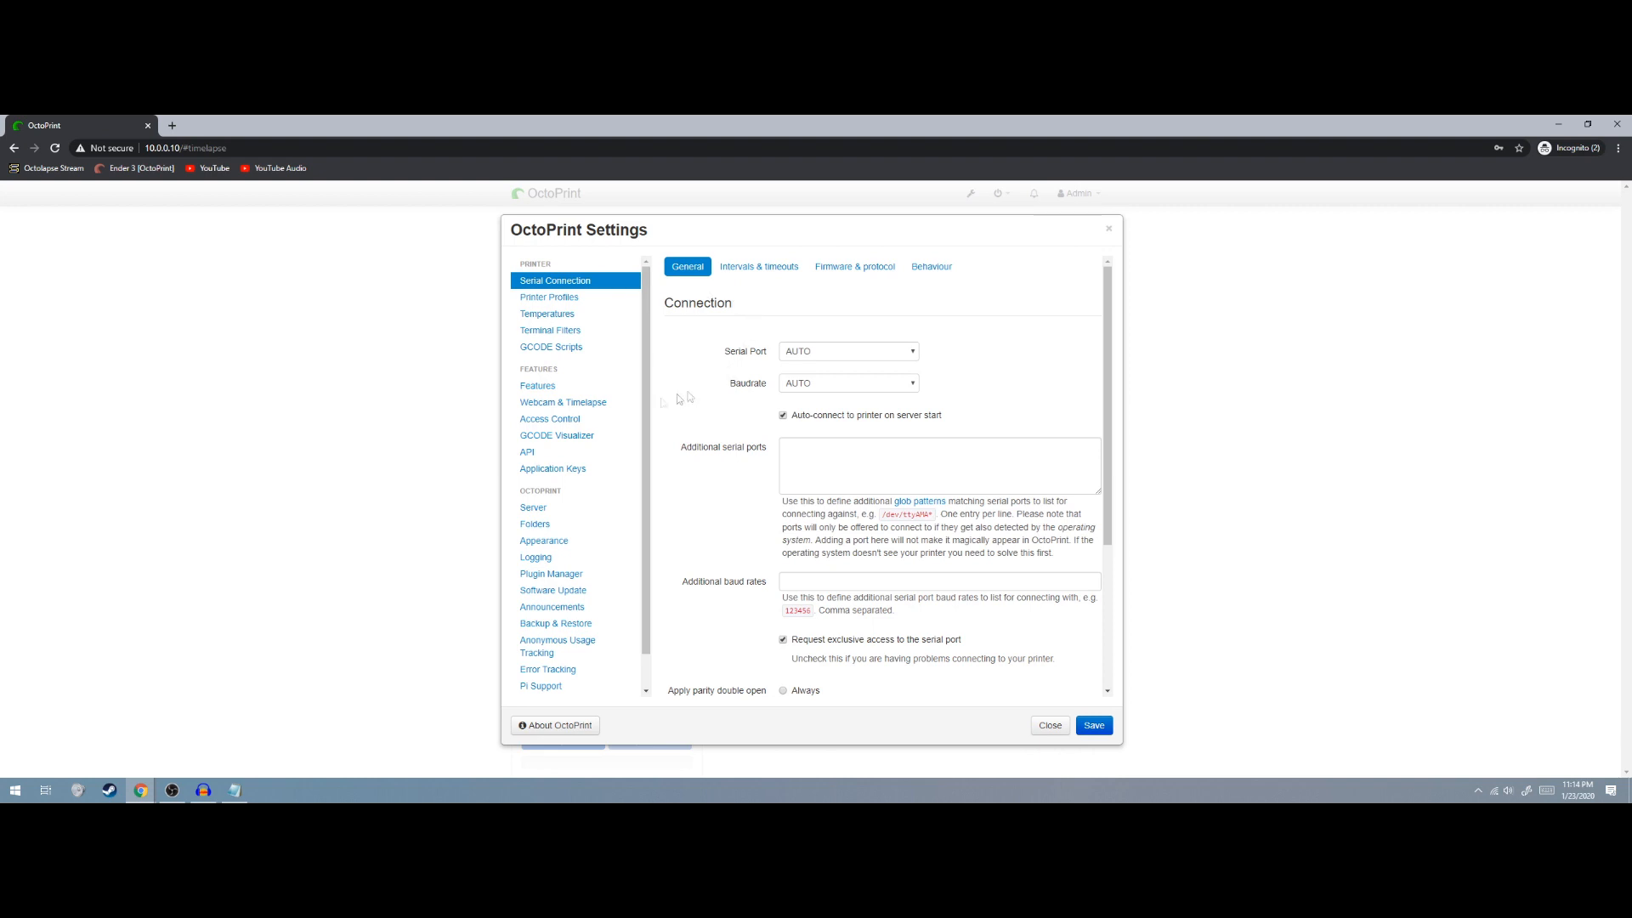
scroll(568, 439, down, 1)
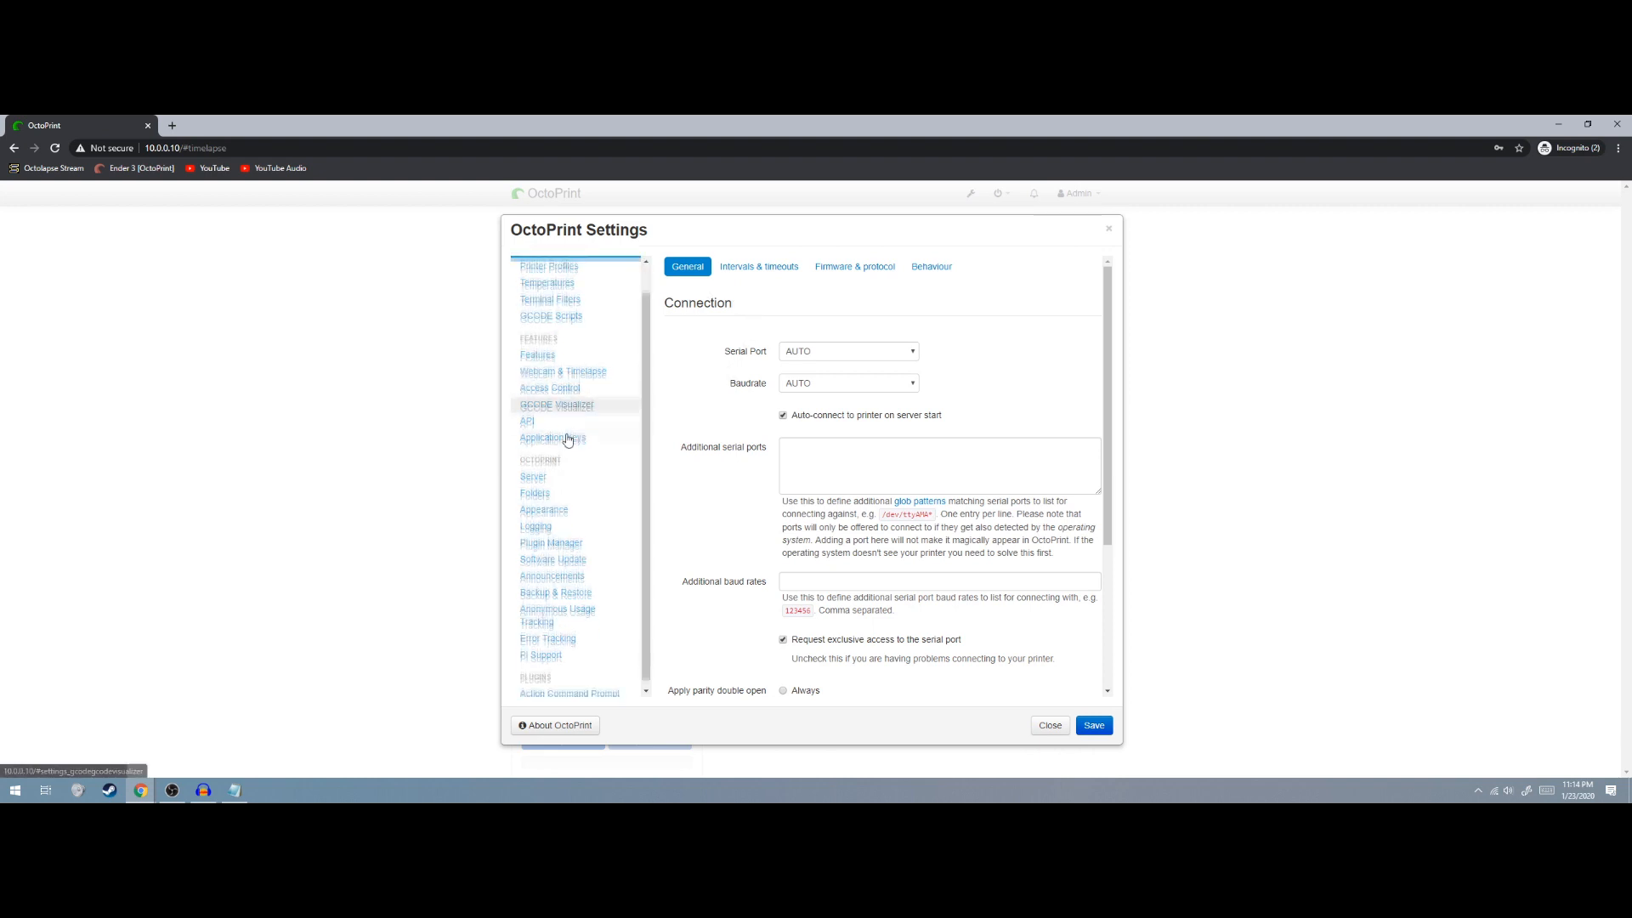
click(548, 538)
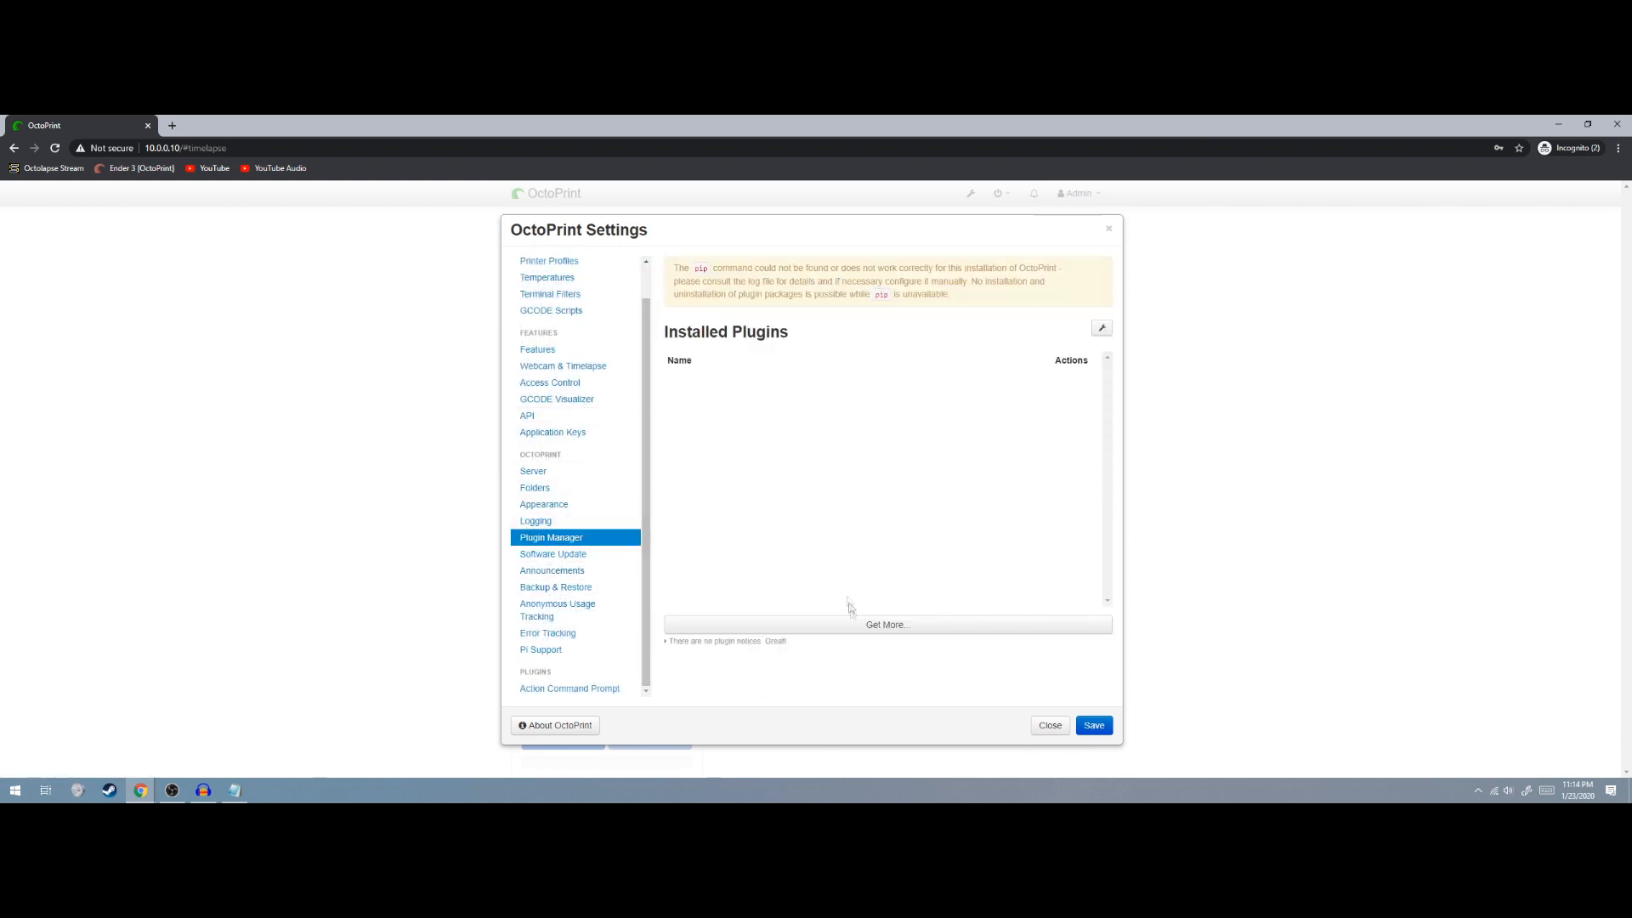
click(864, 626)
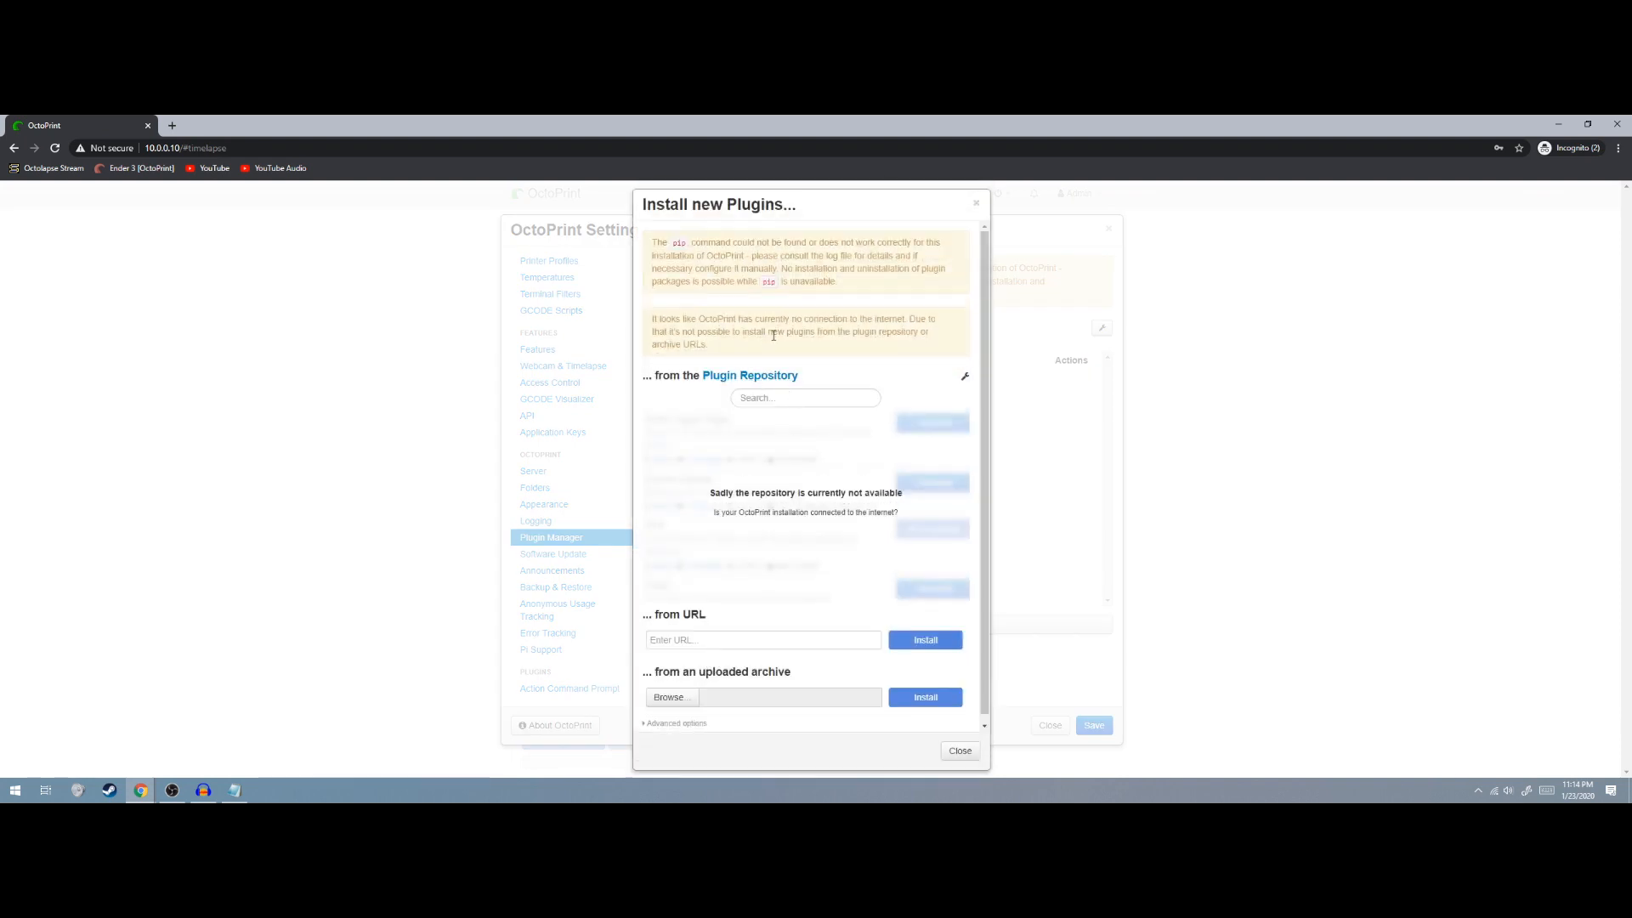
scroll(724, 320, down, 1)
scroll(765, 322, up, 1)
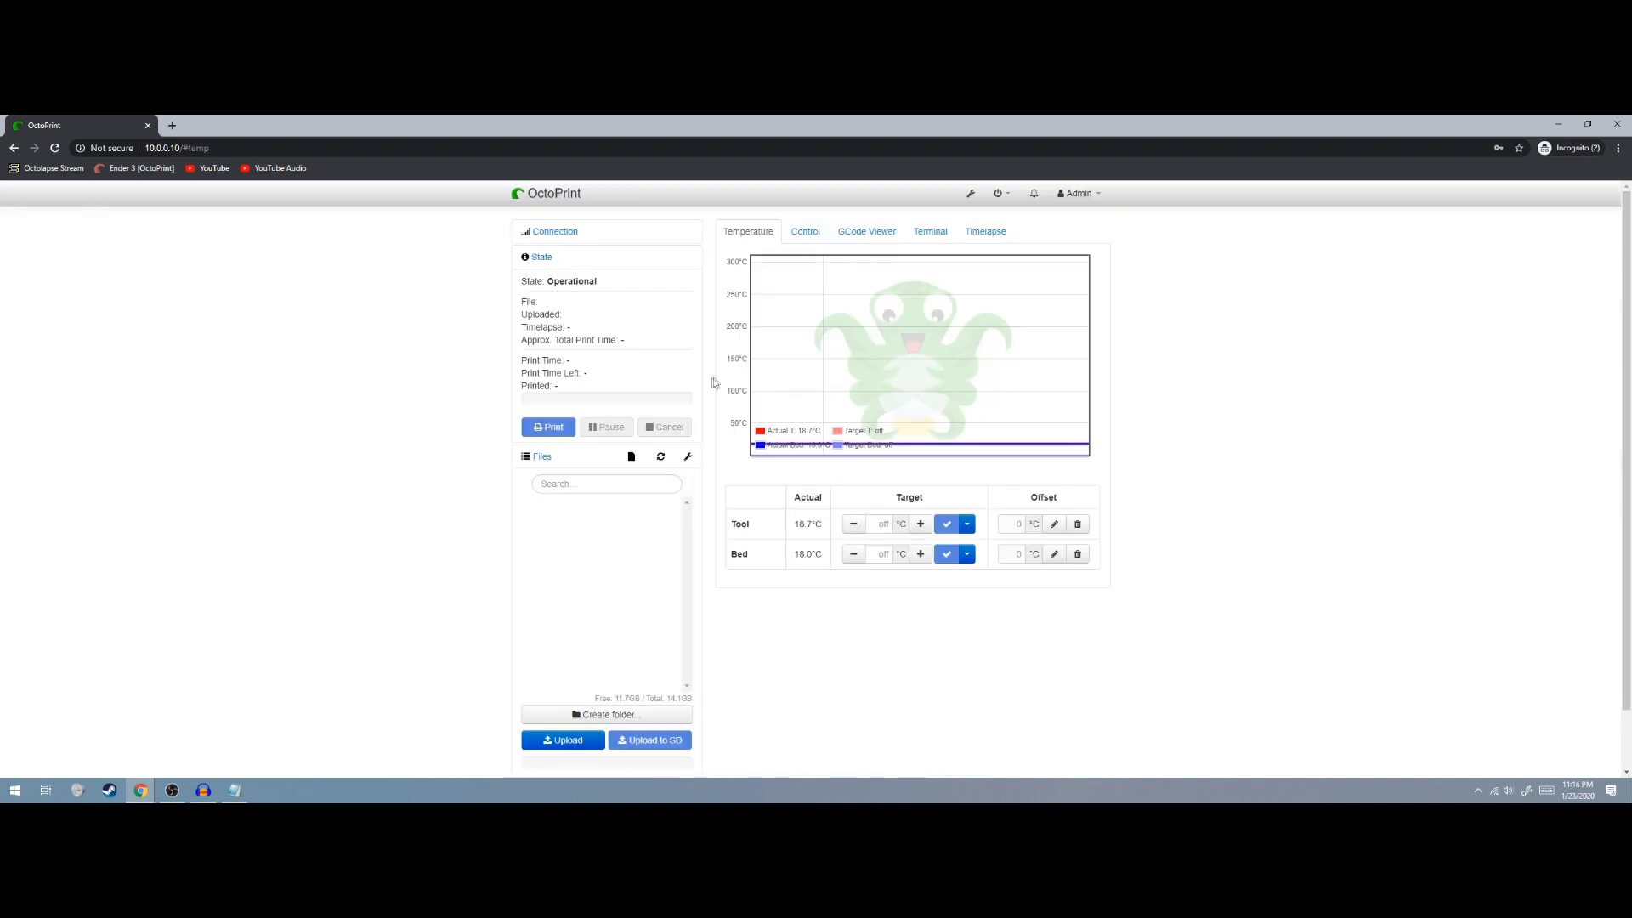
Expand and collapse the connection settings and check the system power menu
click(567, 232)
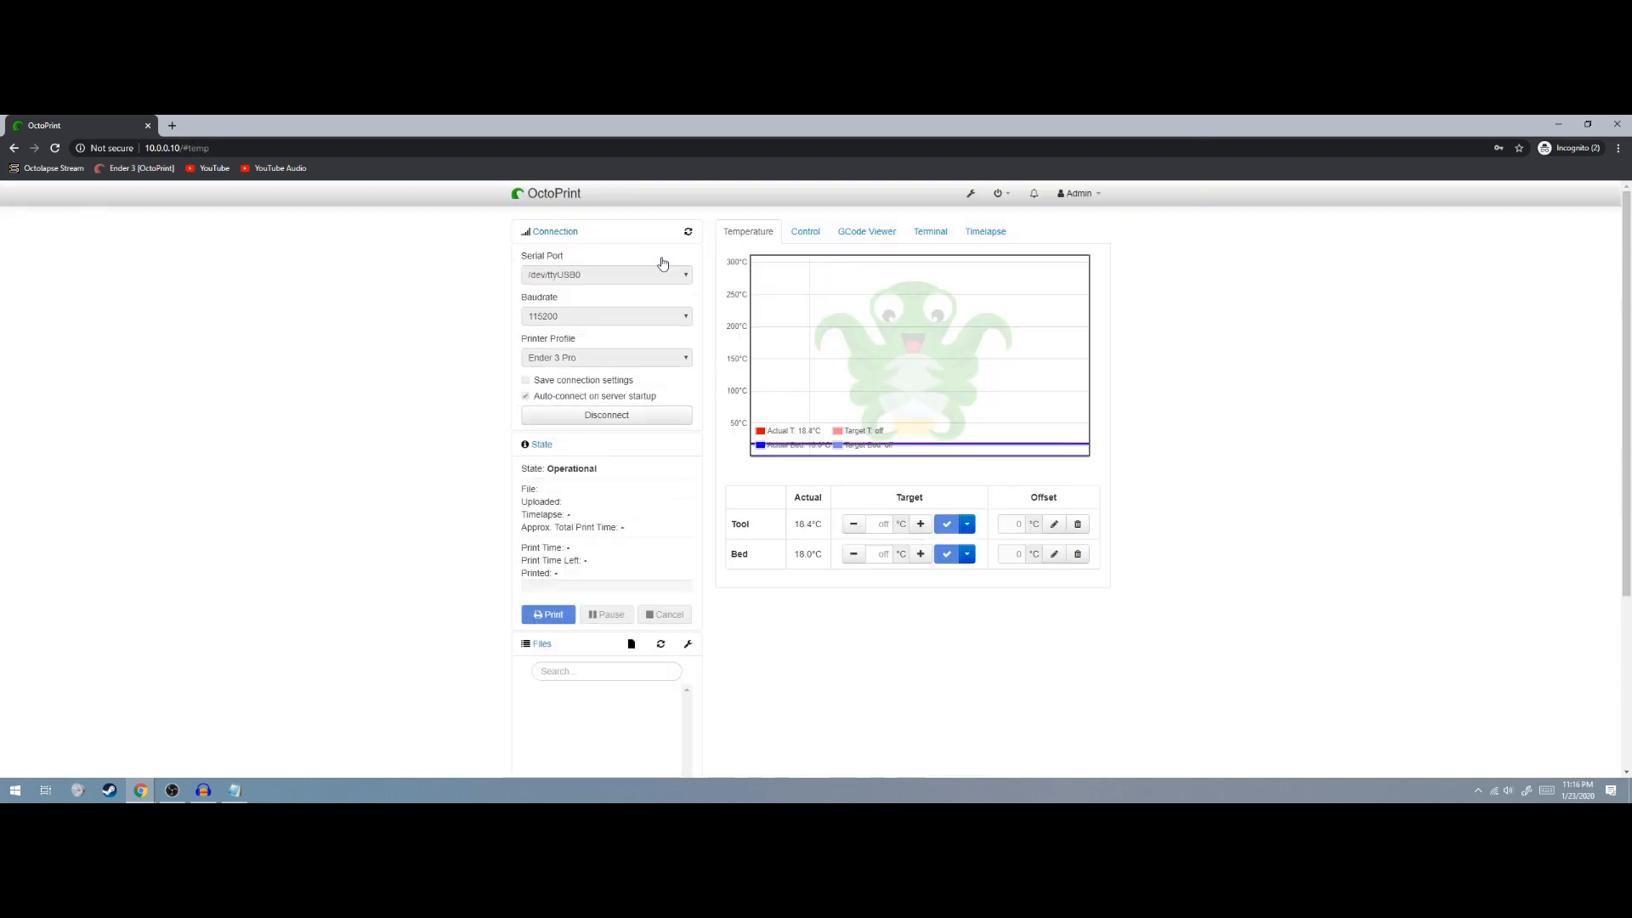
click(549, 234)
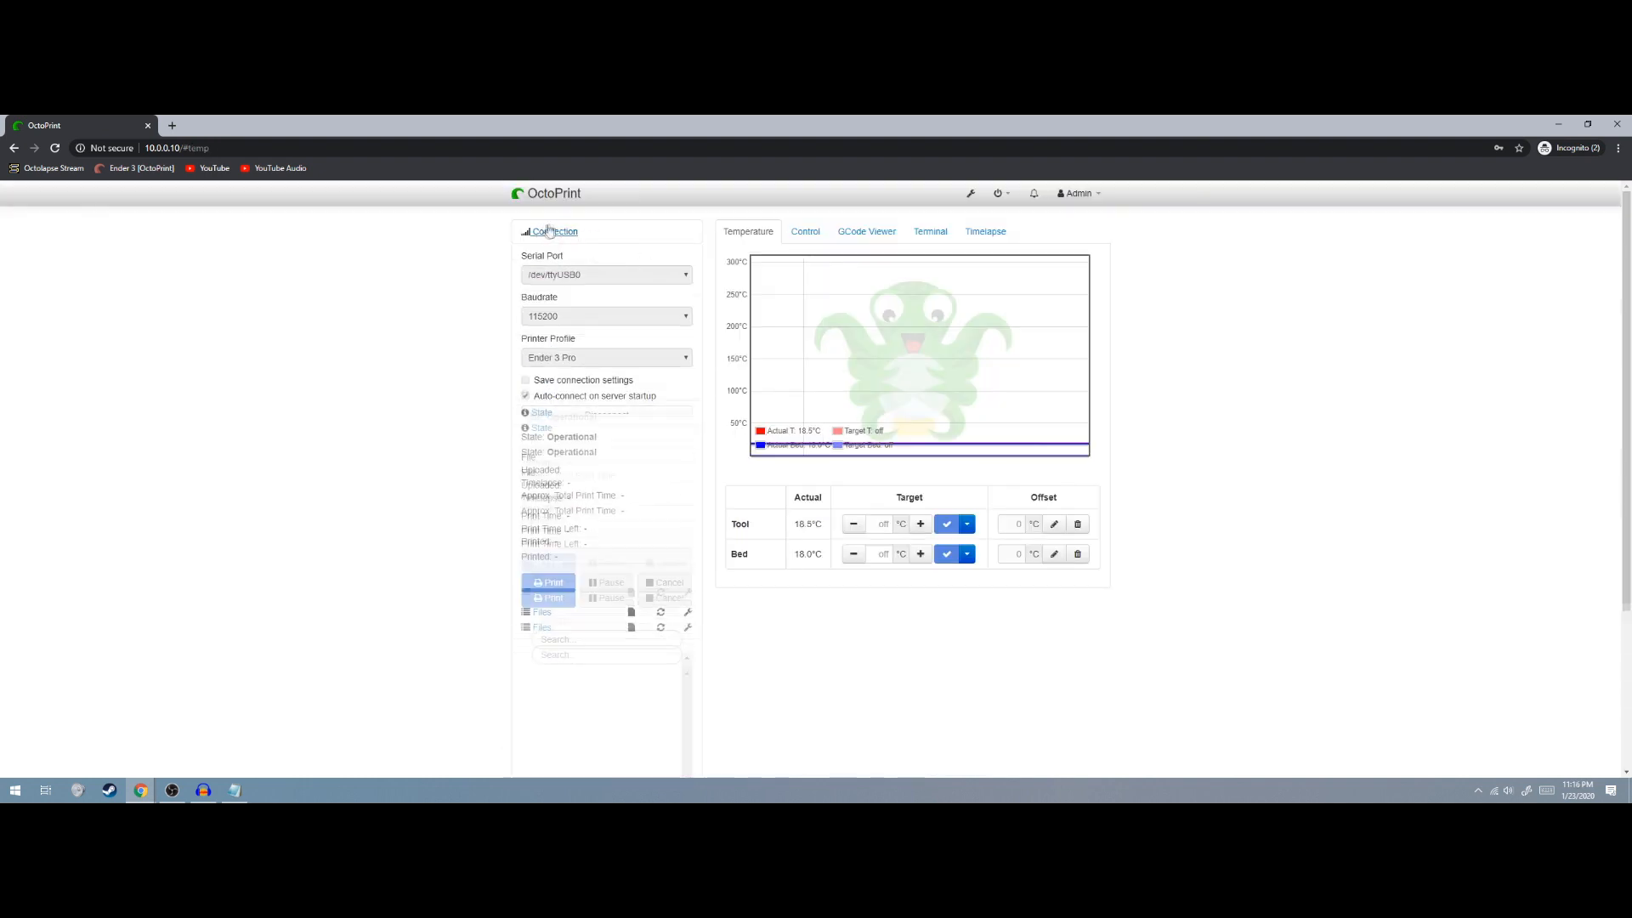
click(1012, 198)
click(1326, 289)
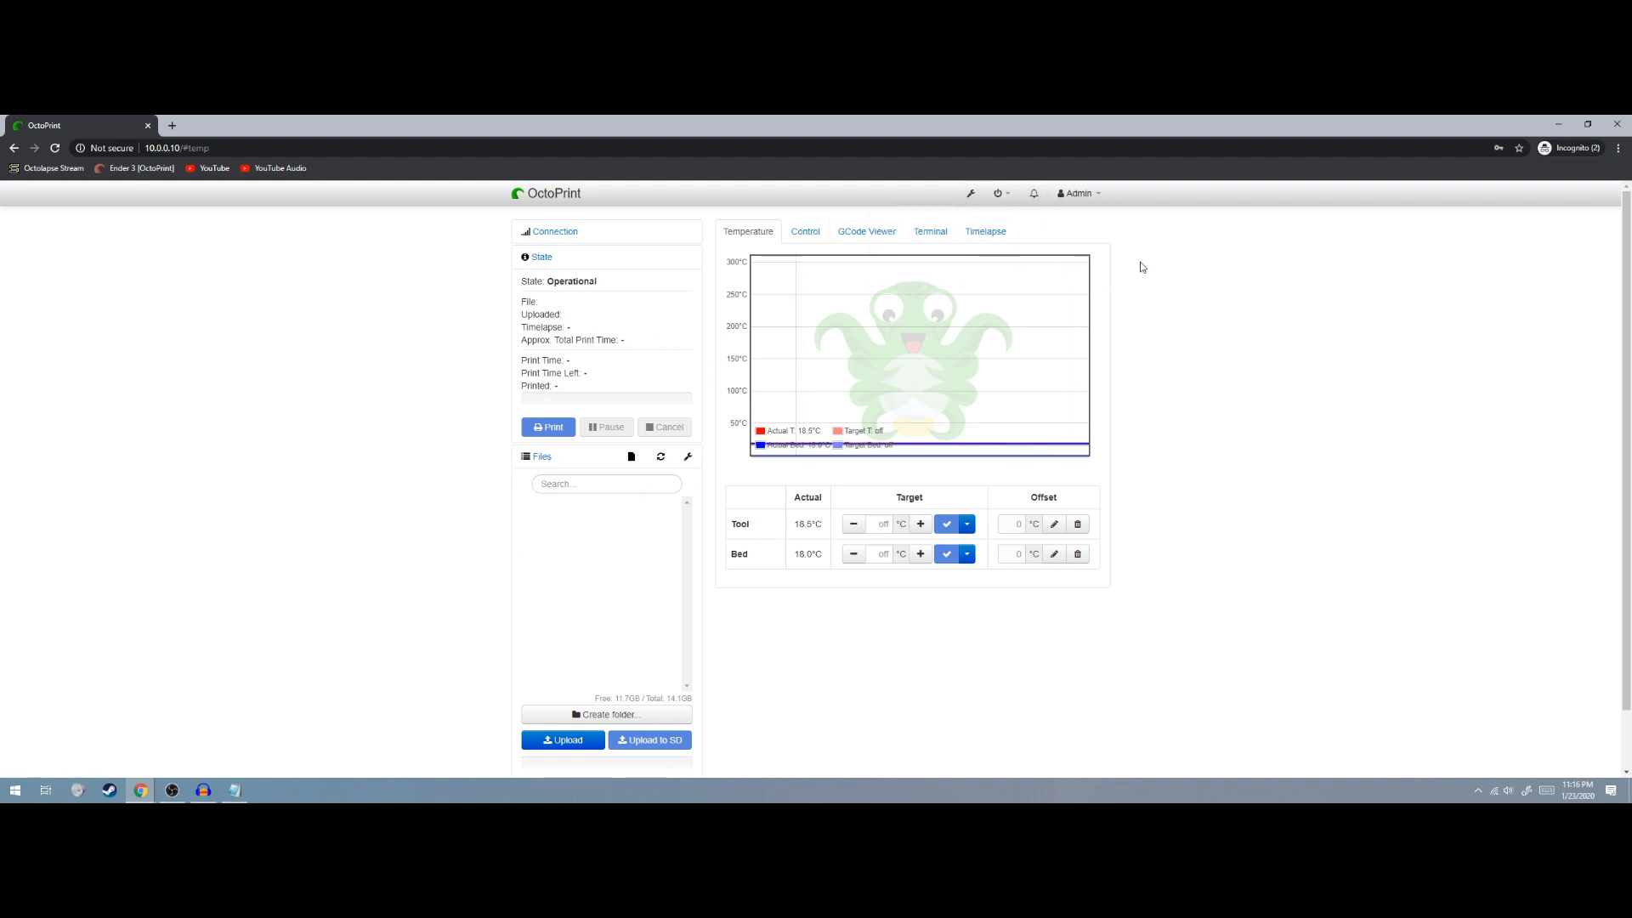
Install Octolapse from the Plugin Manager search for 'octola' and restart OctoPrint
click(970, 194)
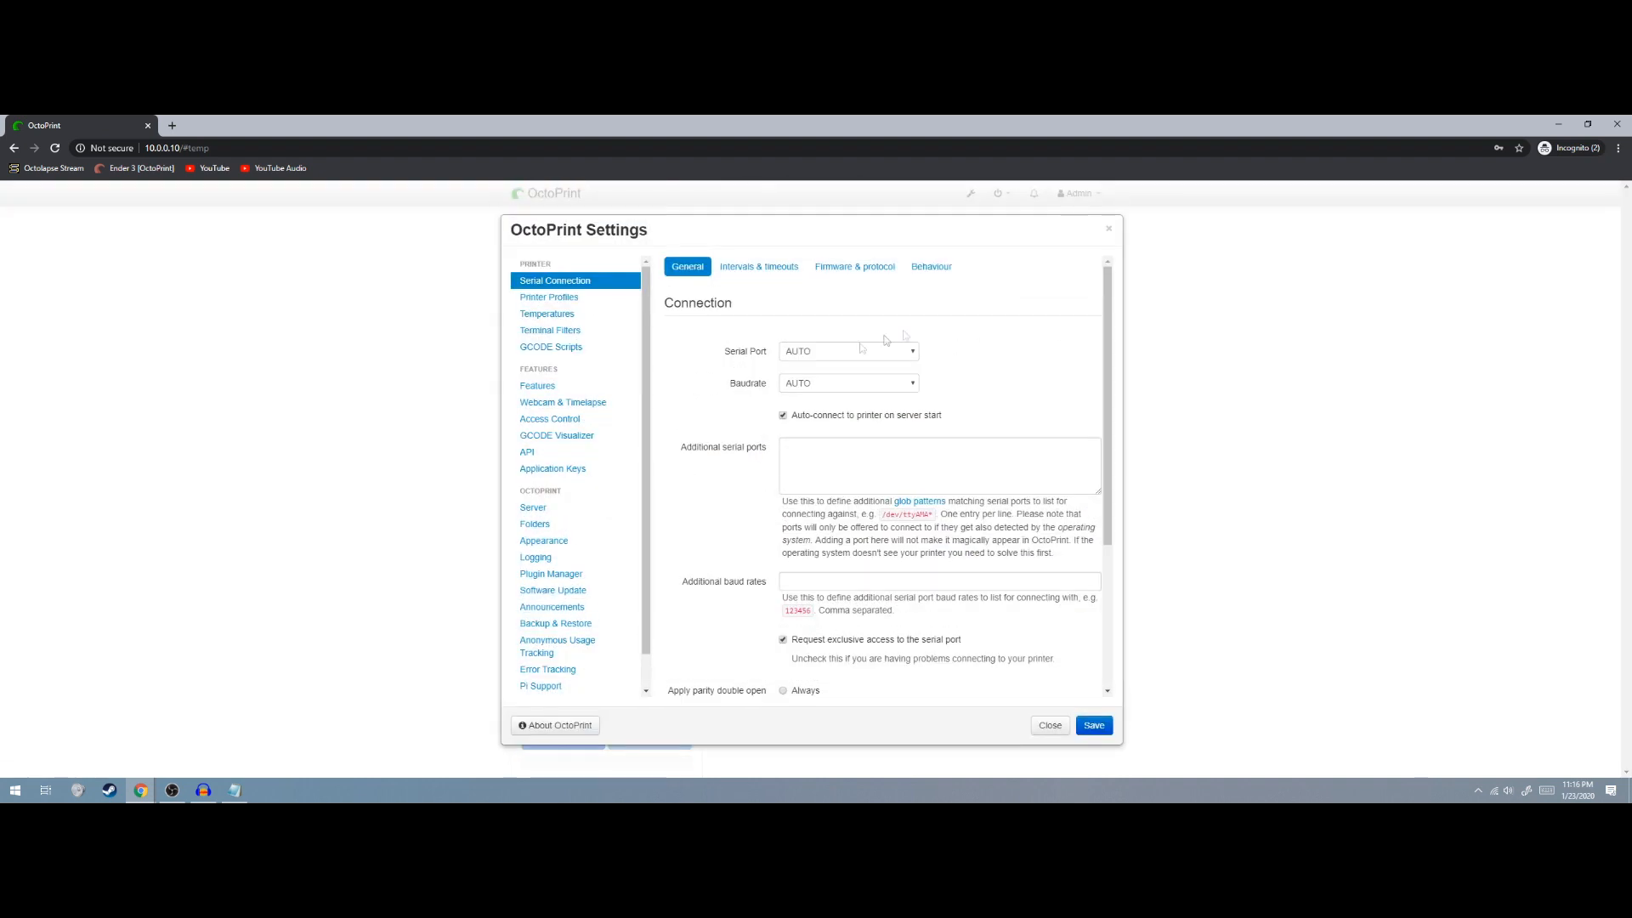
click(560, 577)
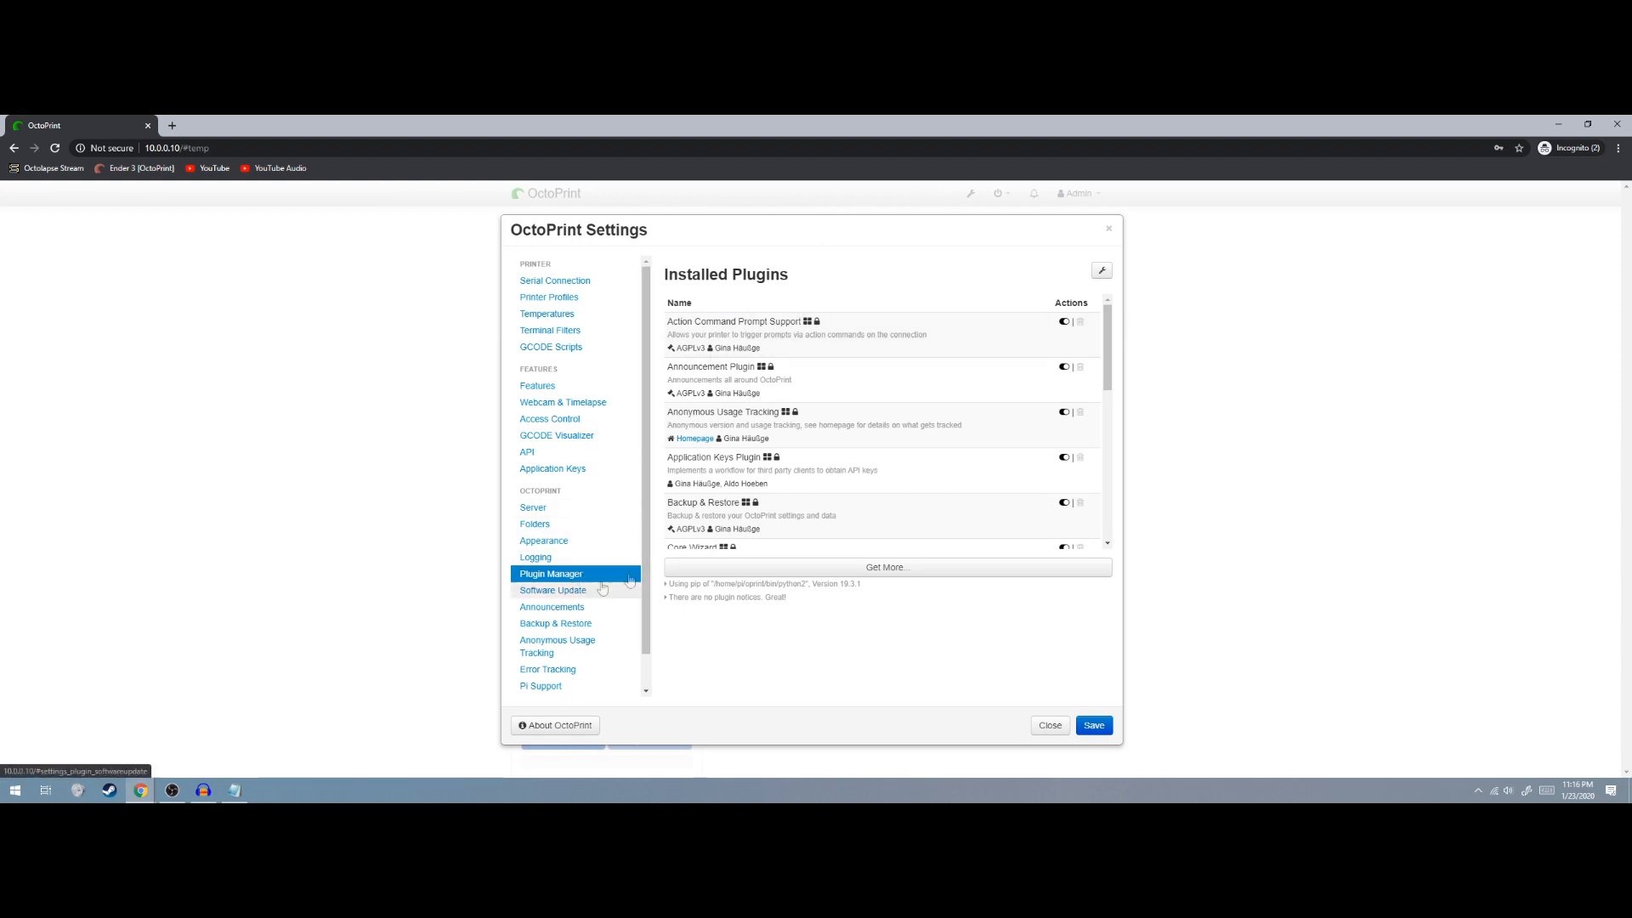
click(871, 568)
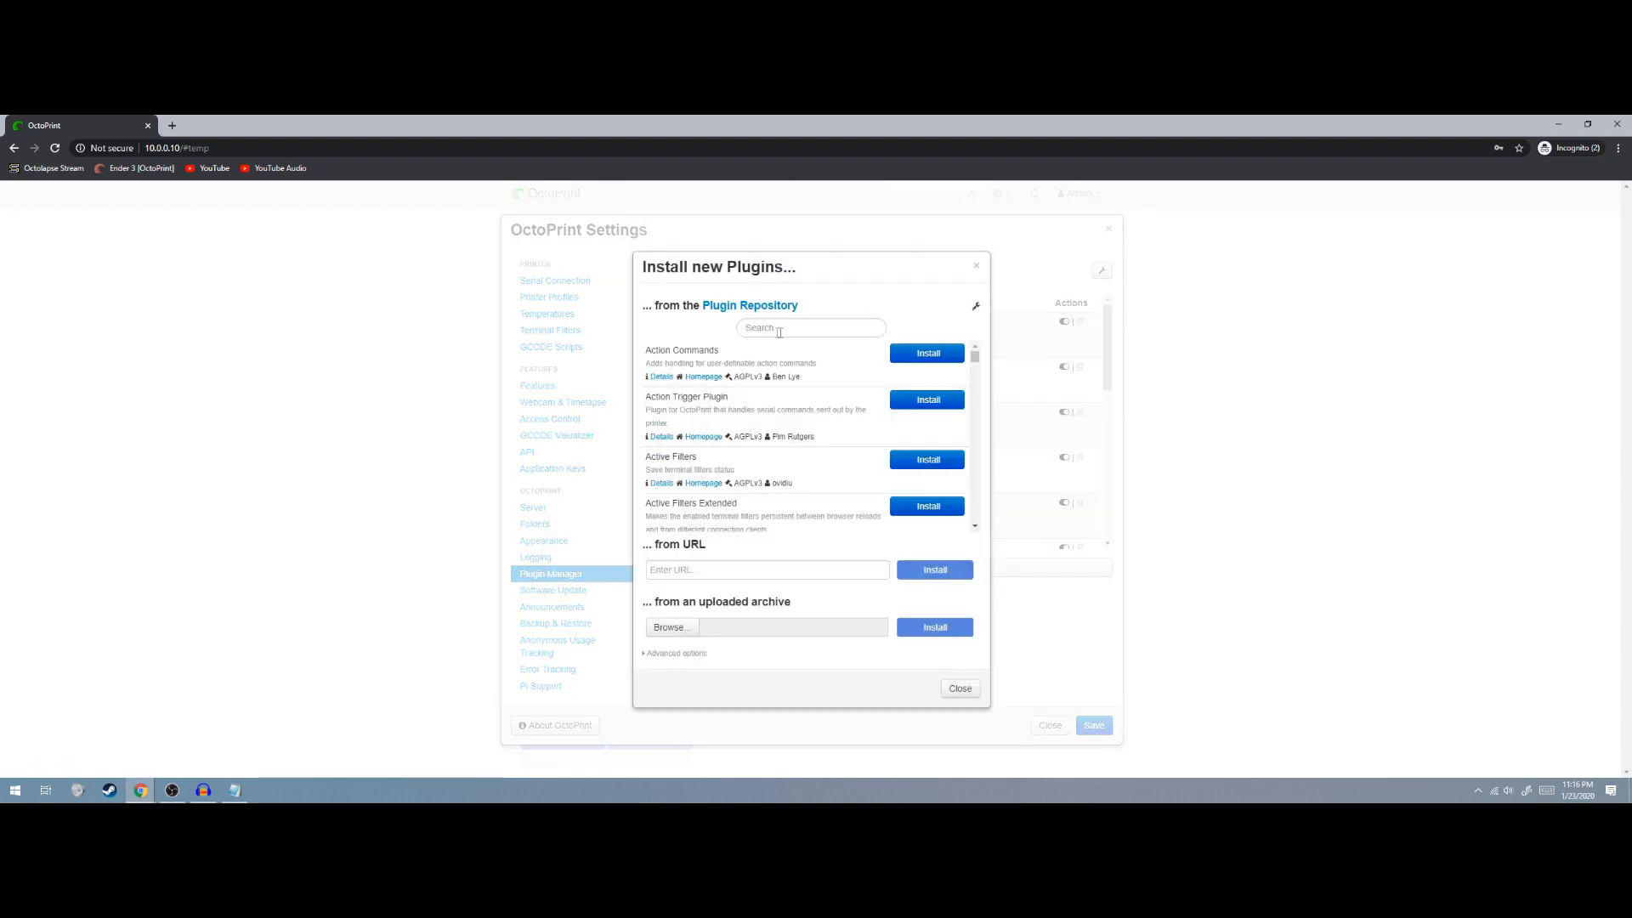
text(octola)
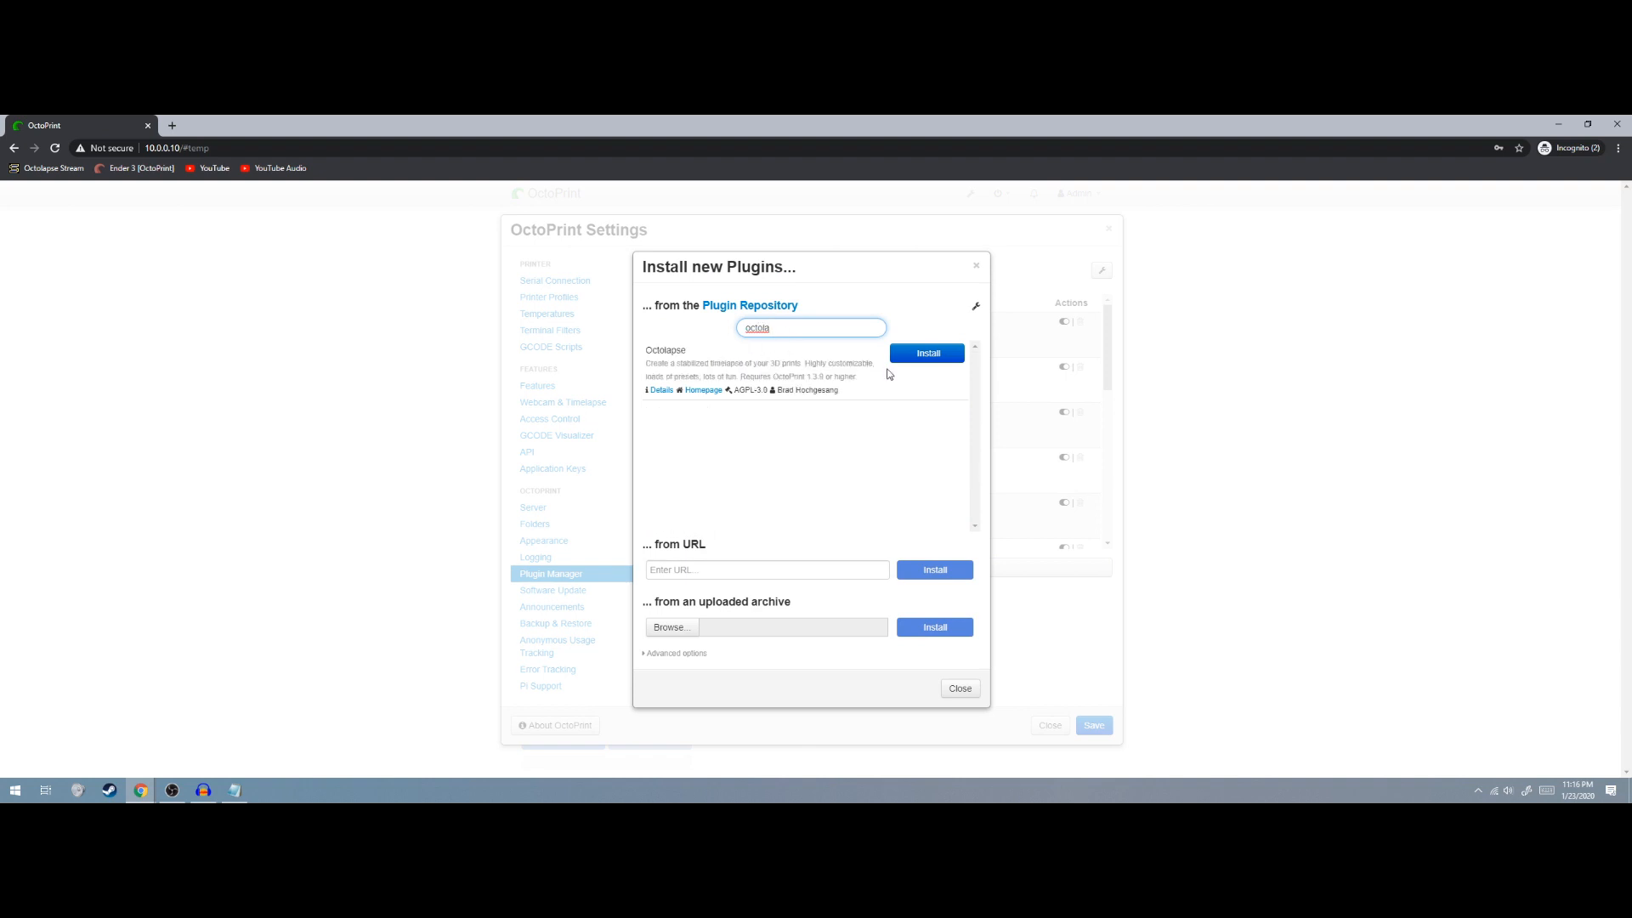
click(918, 355)
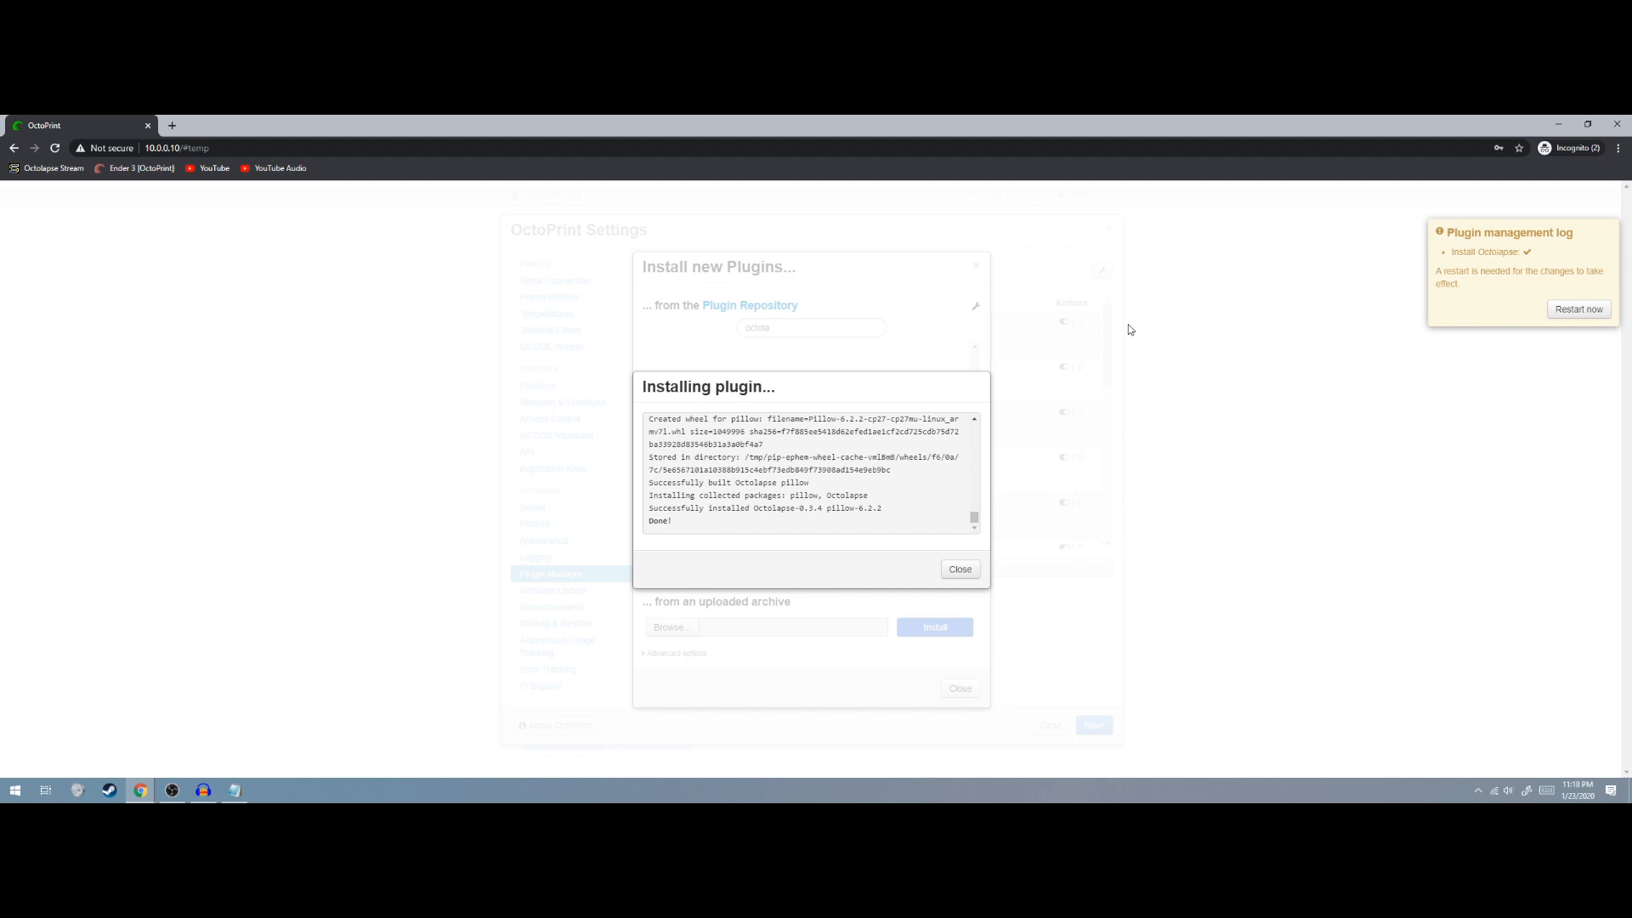
click(960, 570)
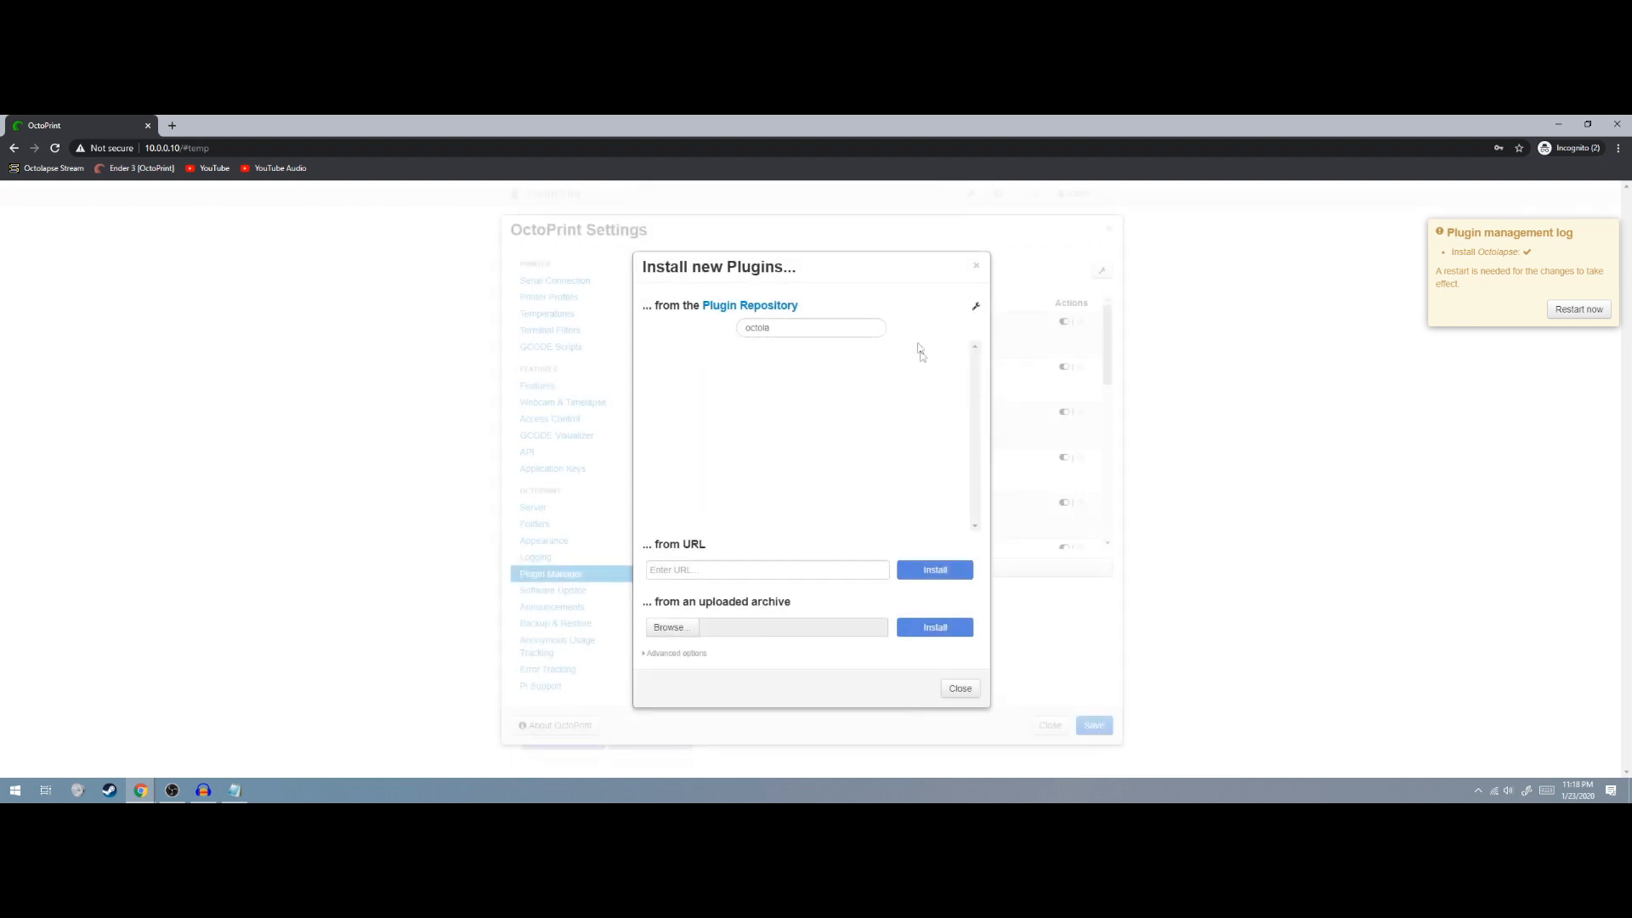
click(974, 266)
click(1577, 309)
click(950, 544)
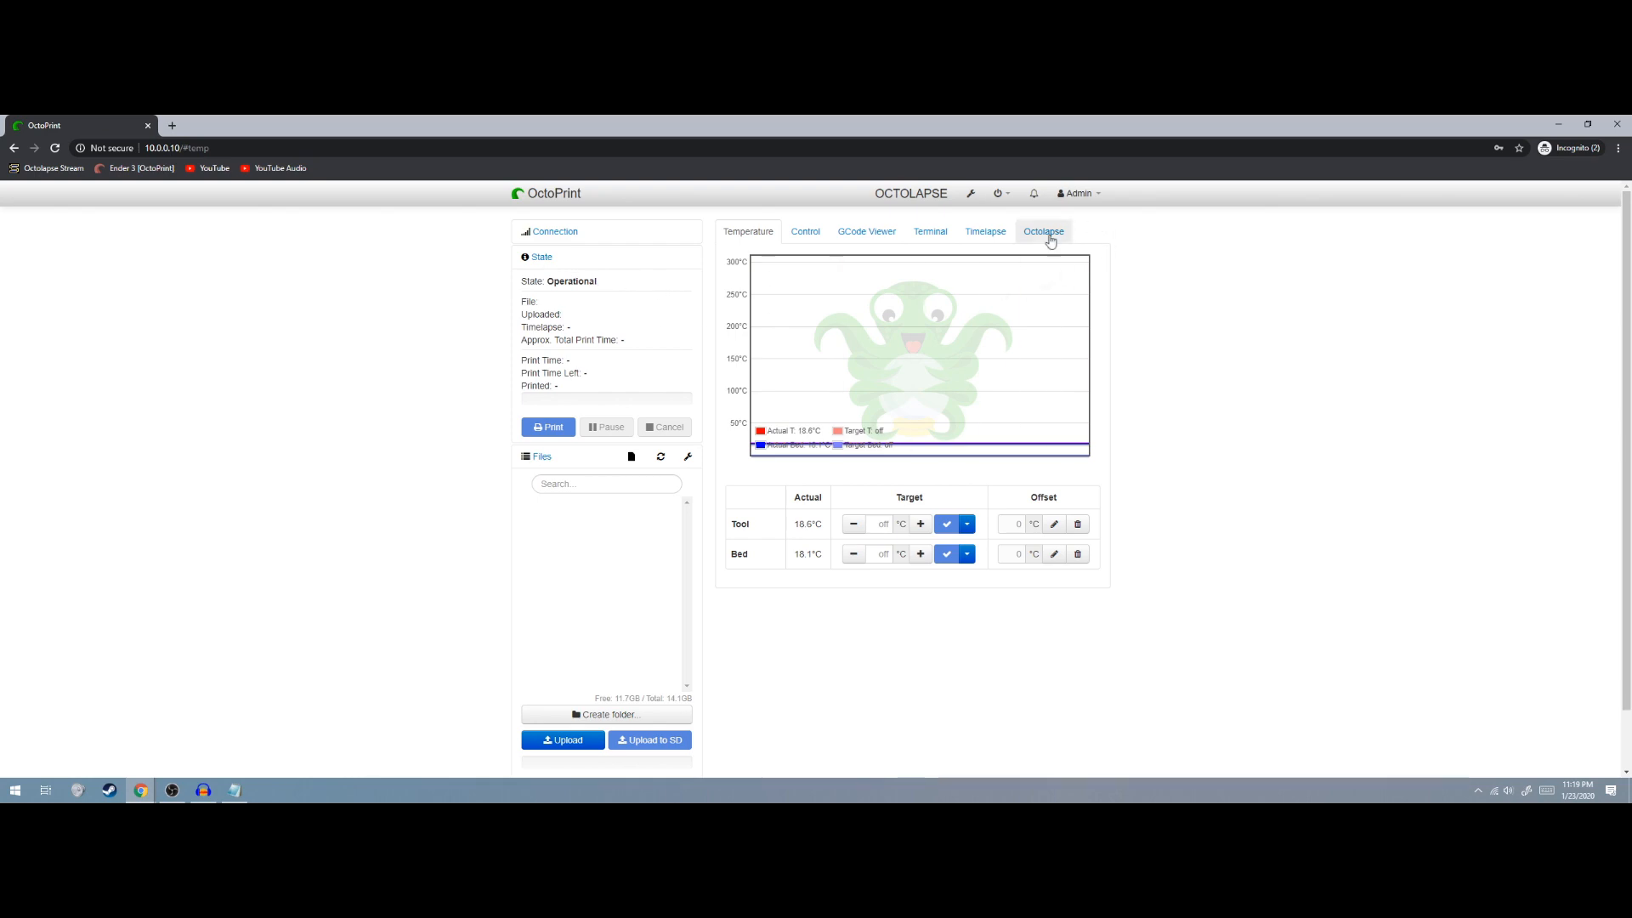
Select the CR-10 - Beta printer profile on the Octolapse tab and open its editor
click(1047, 232)
scroll(902, 307, down, 1)
scroll(922, 361, up, 1)
click(1004, 454)
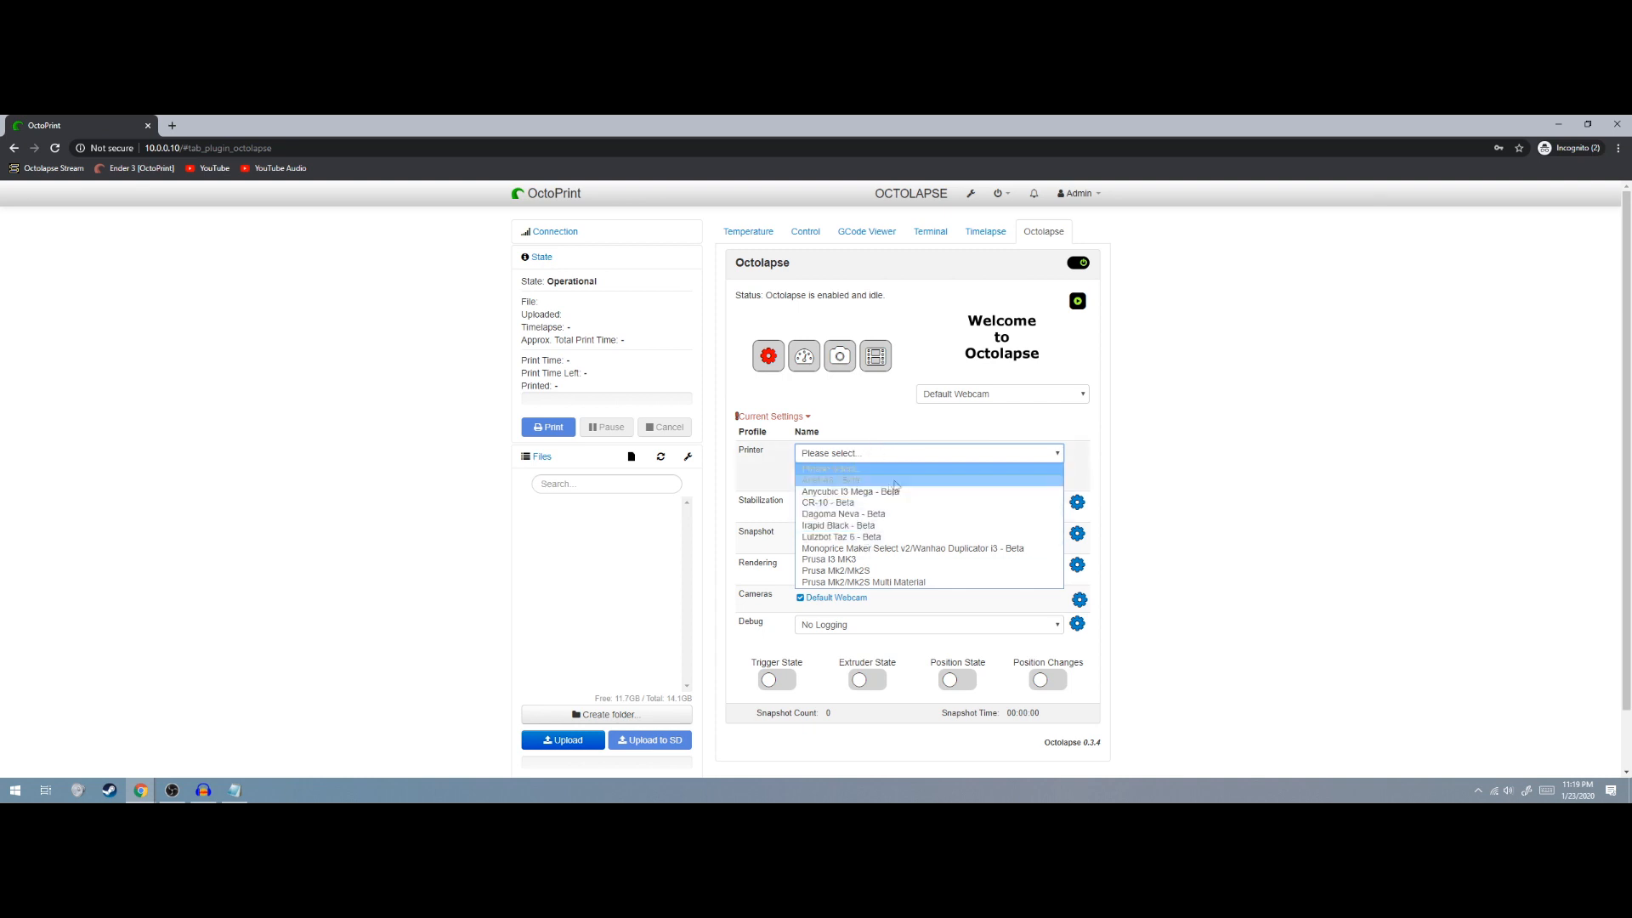
click(839, 506)
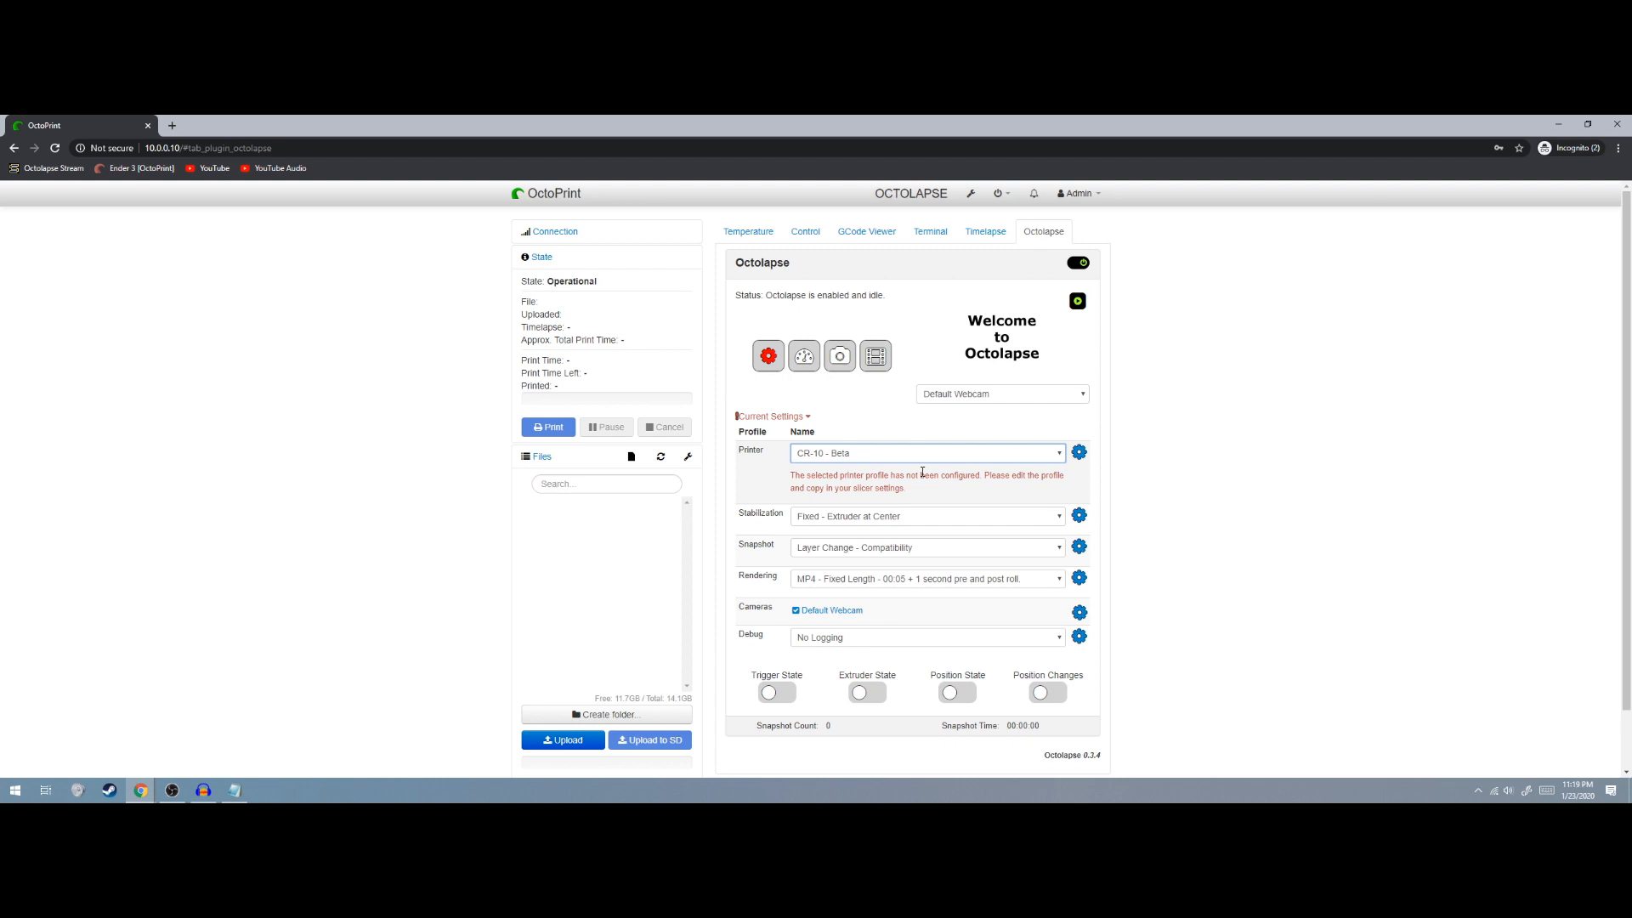
click(908, 454)
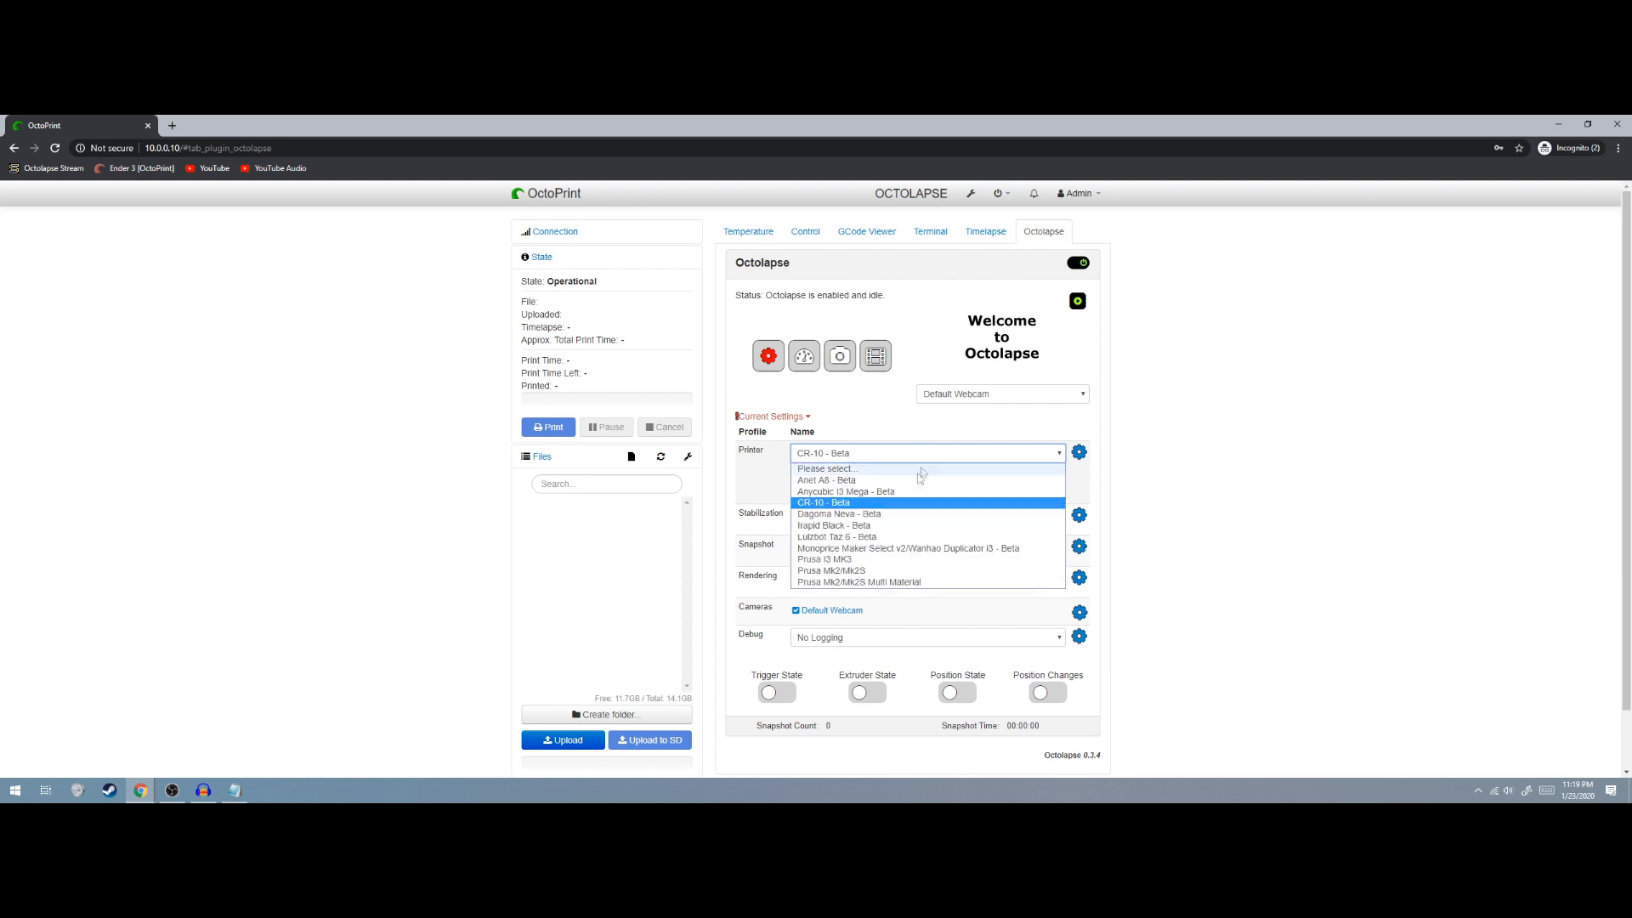
click(840, 504)
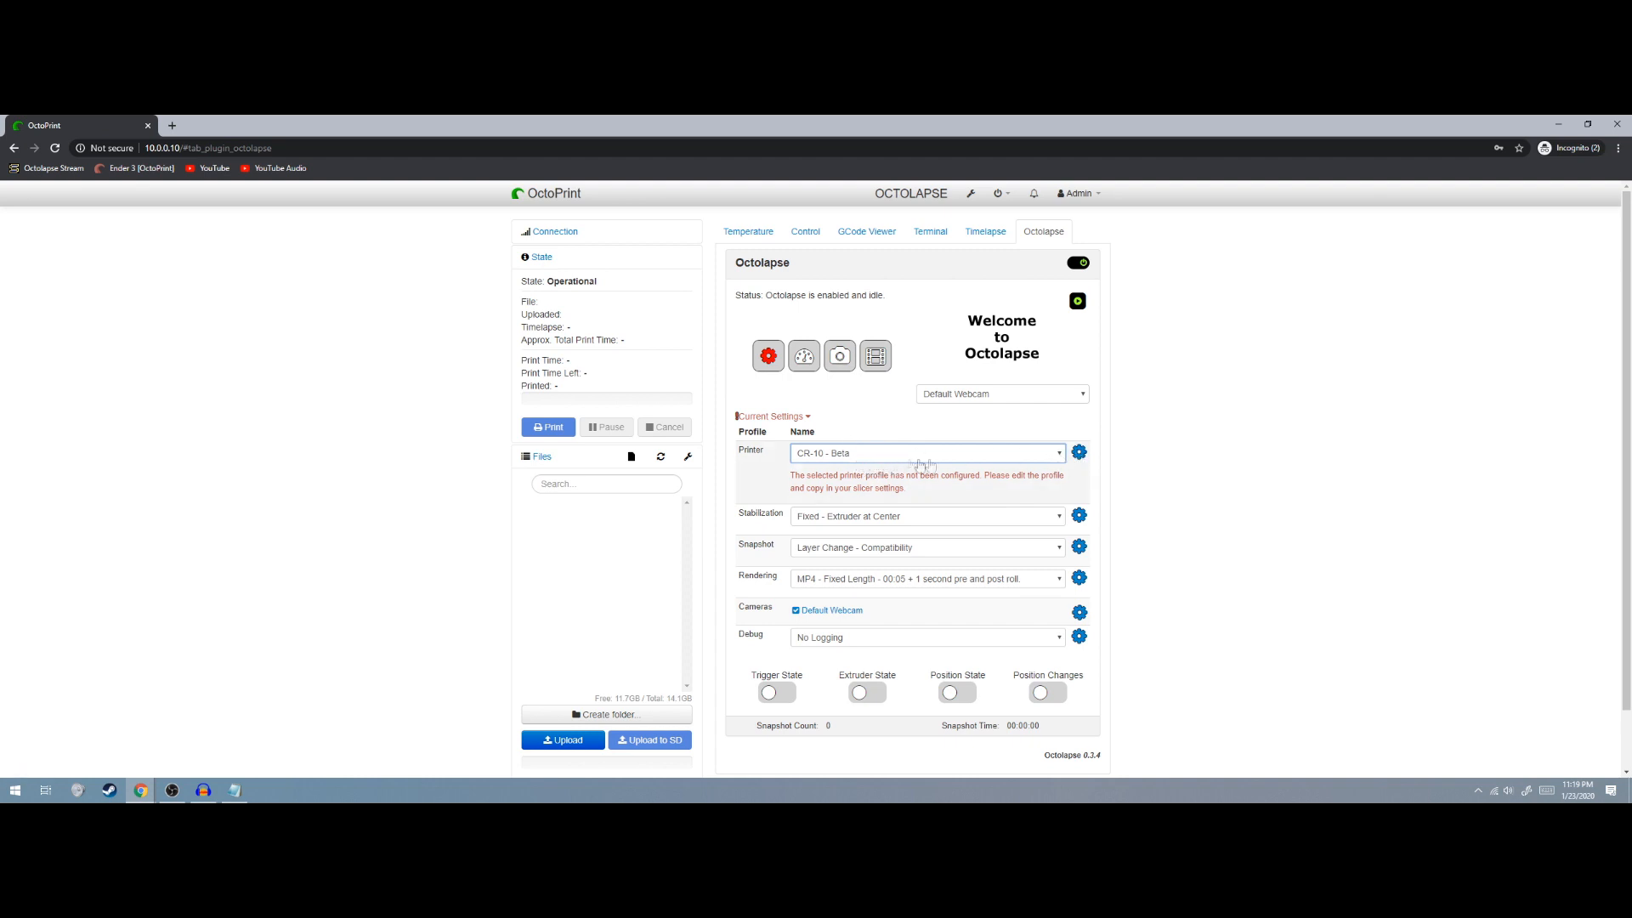
click(1078, 451)
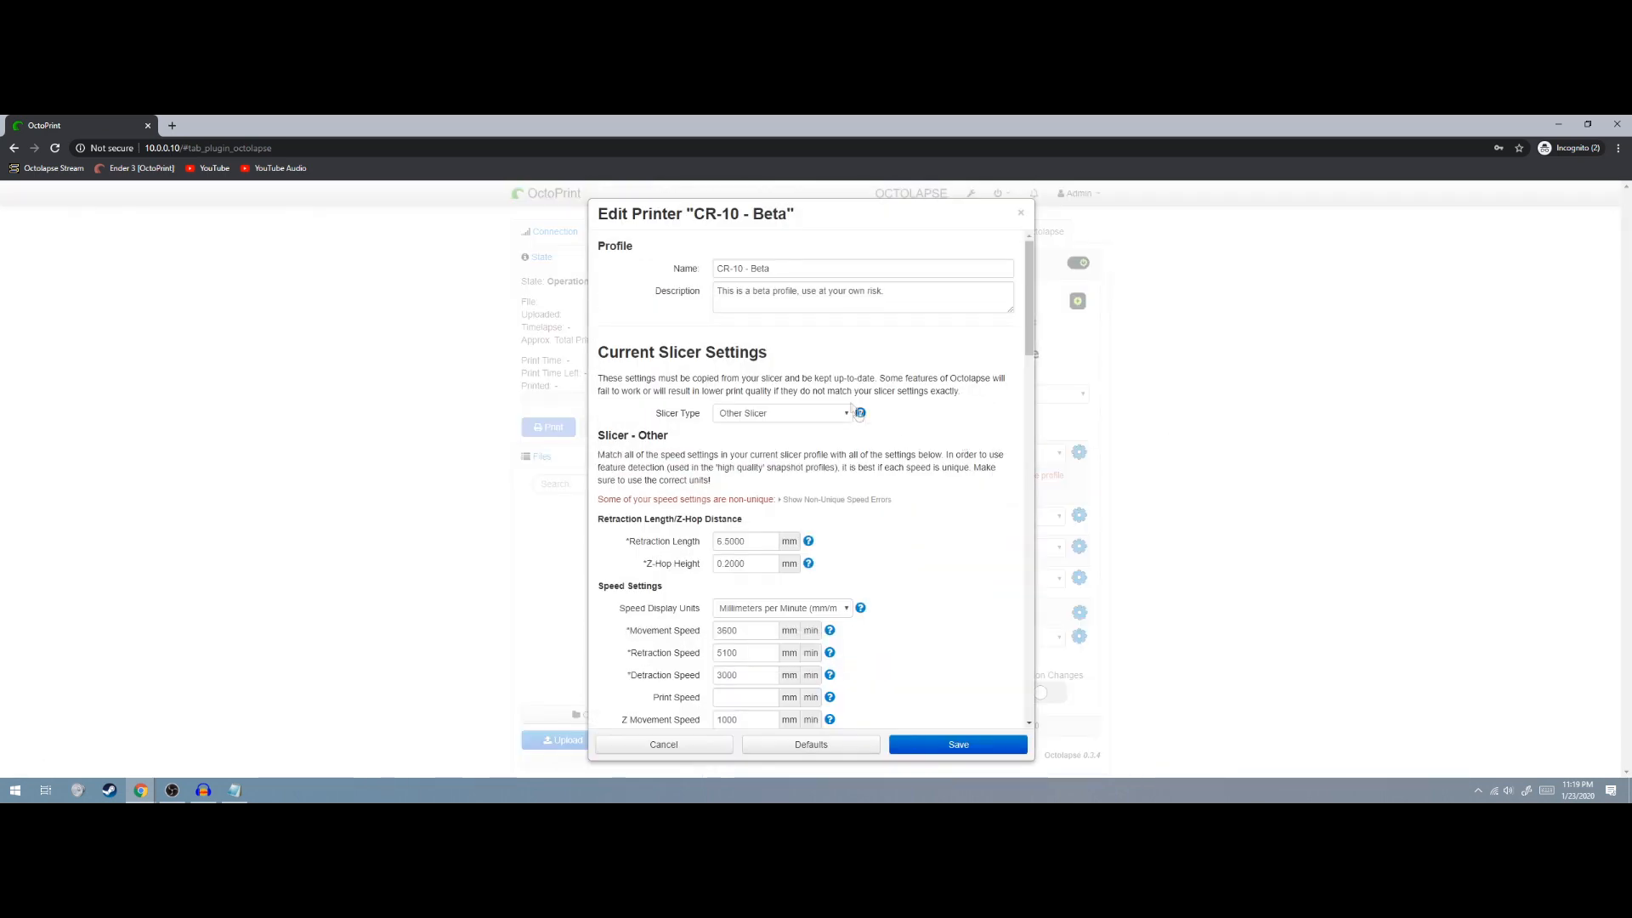
Rename the printer profile to 'Ender 3 PRo'
key(Escape)
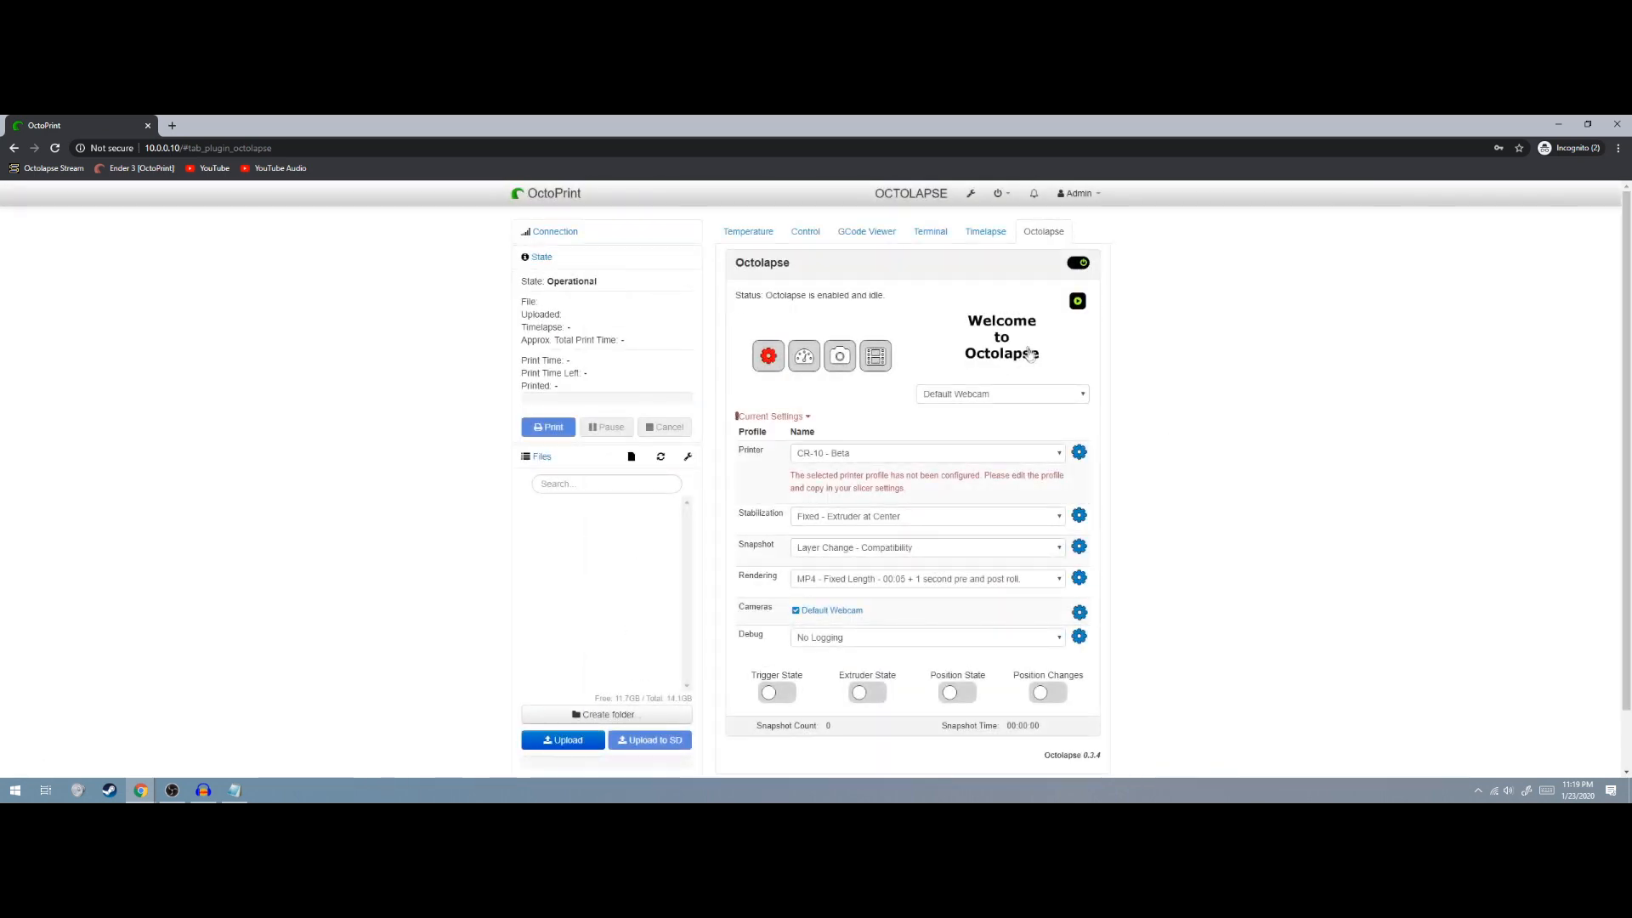
click(1079, 451)
click(807, 268)
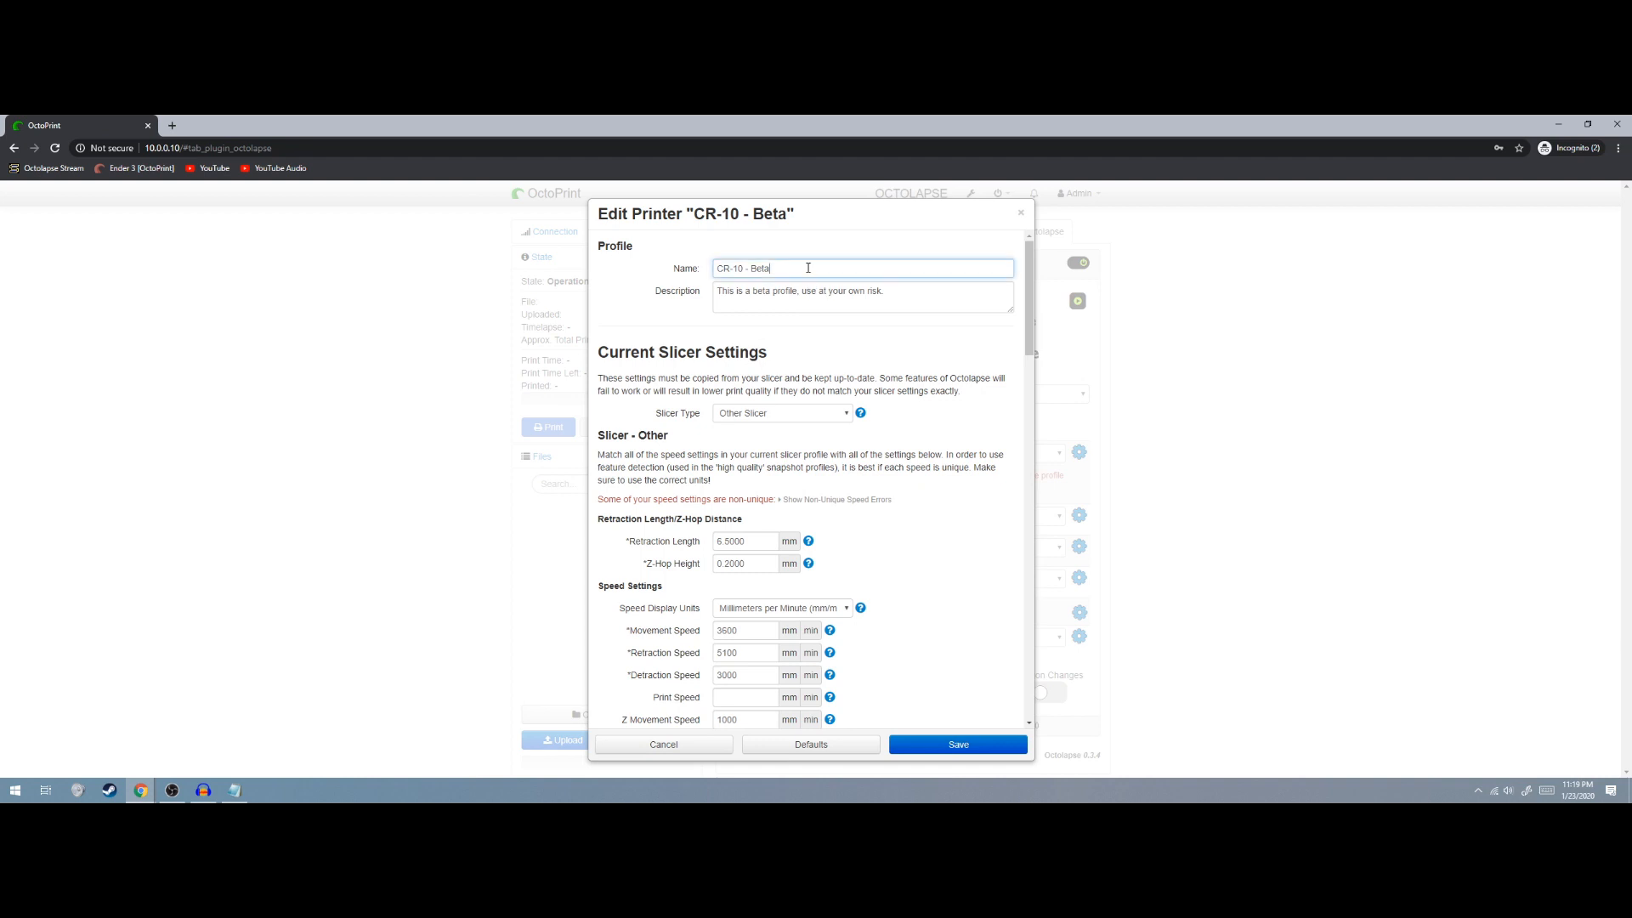
key(BackSpace)
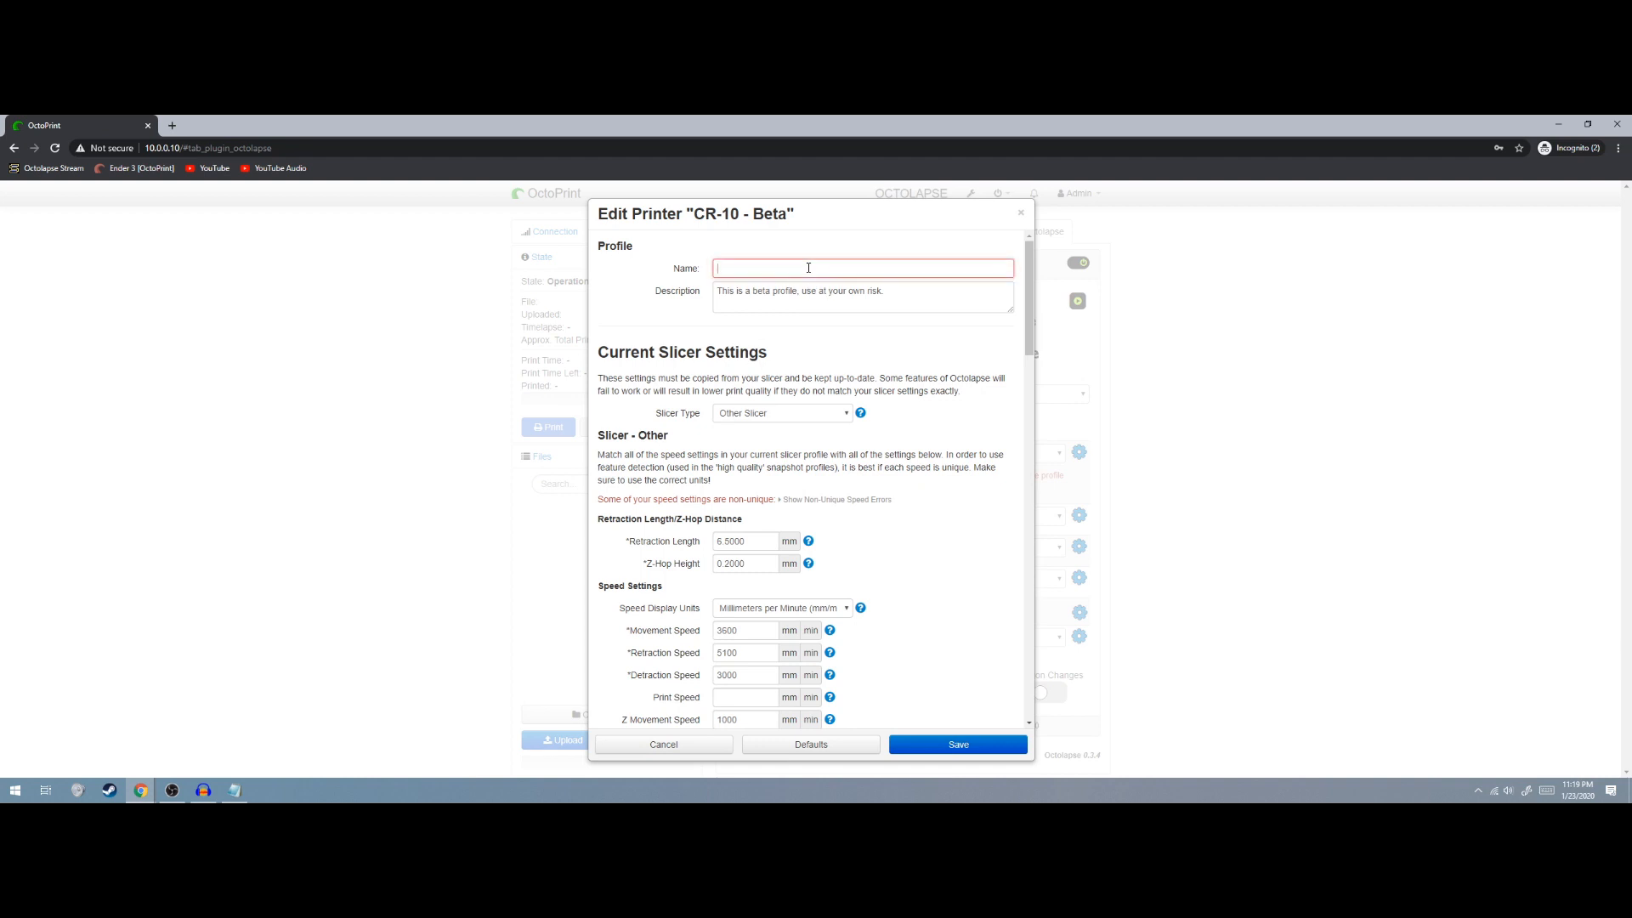
text(Ender 3 PRo)
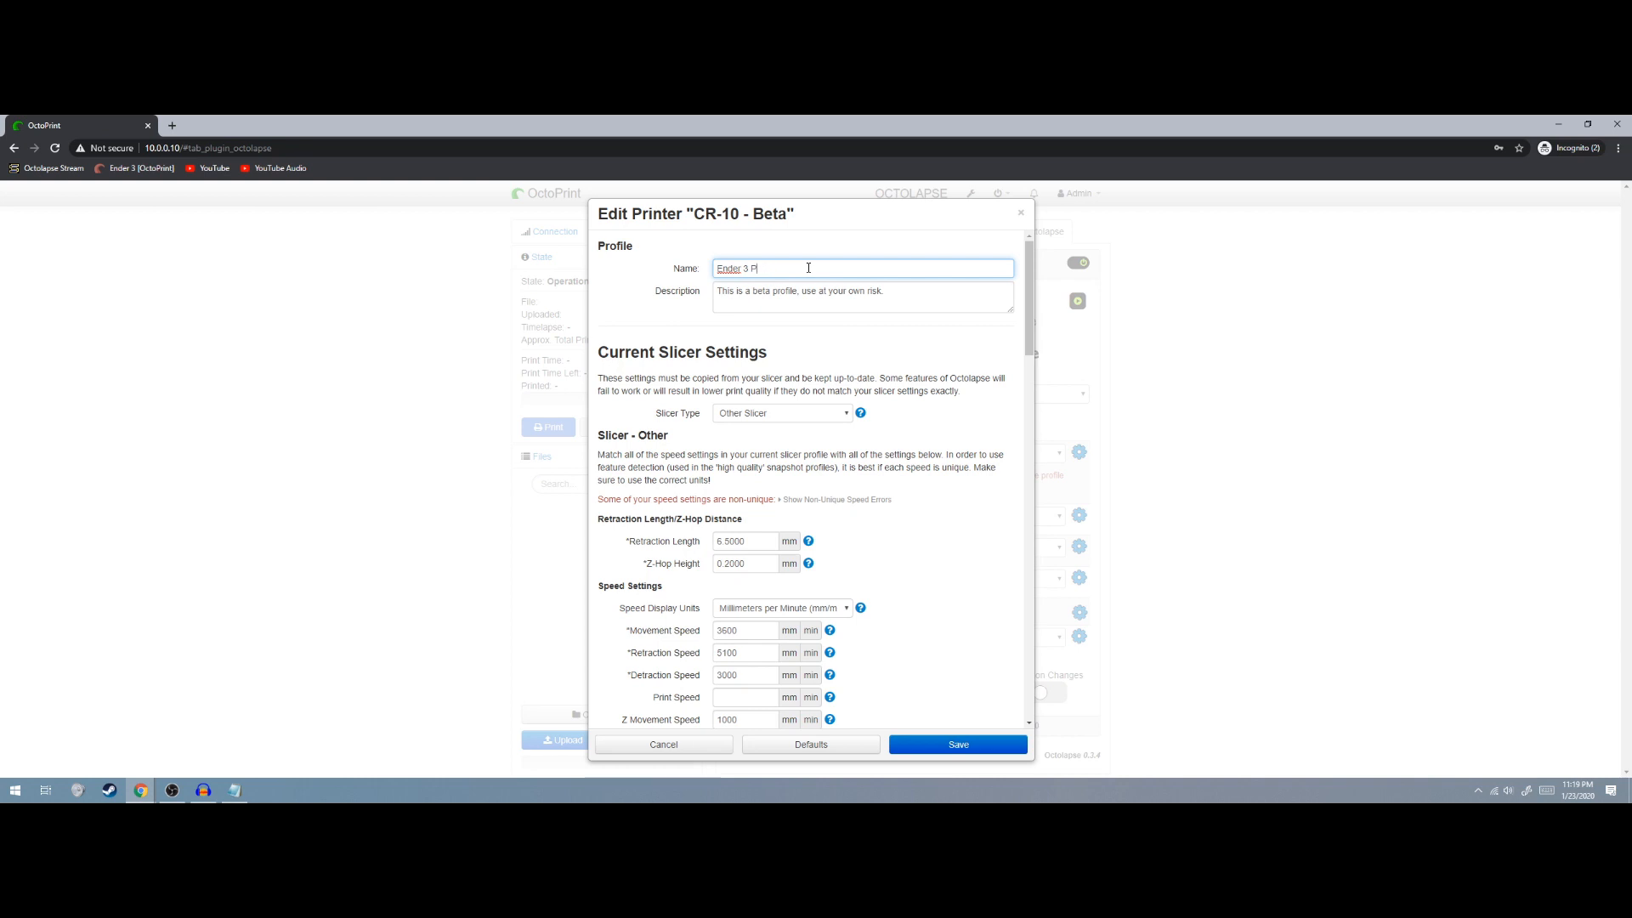
Set the profile's slicer type to Cura and scroll through its slicer settings
click(799, 416)
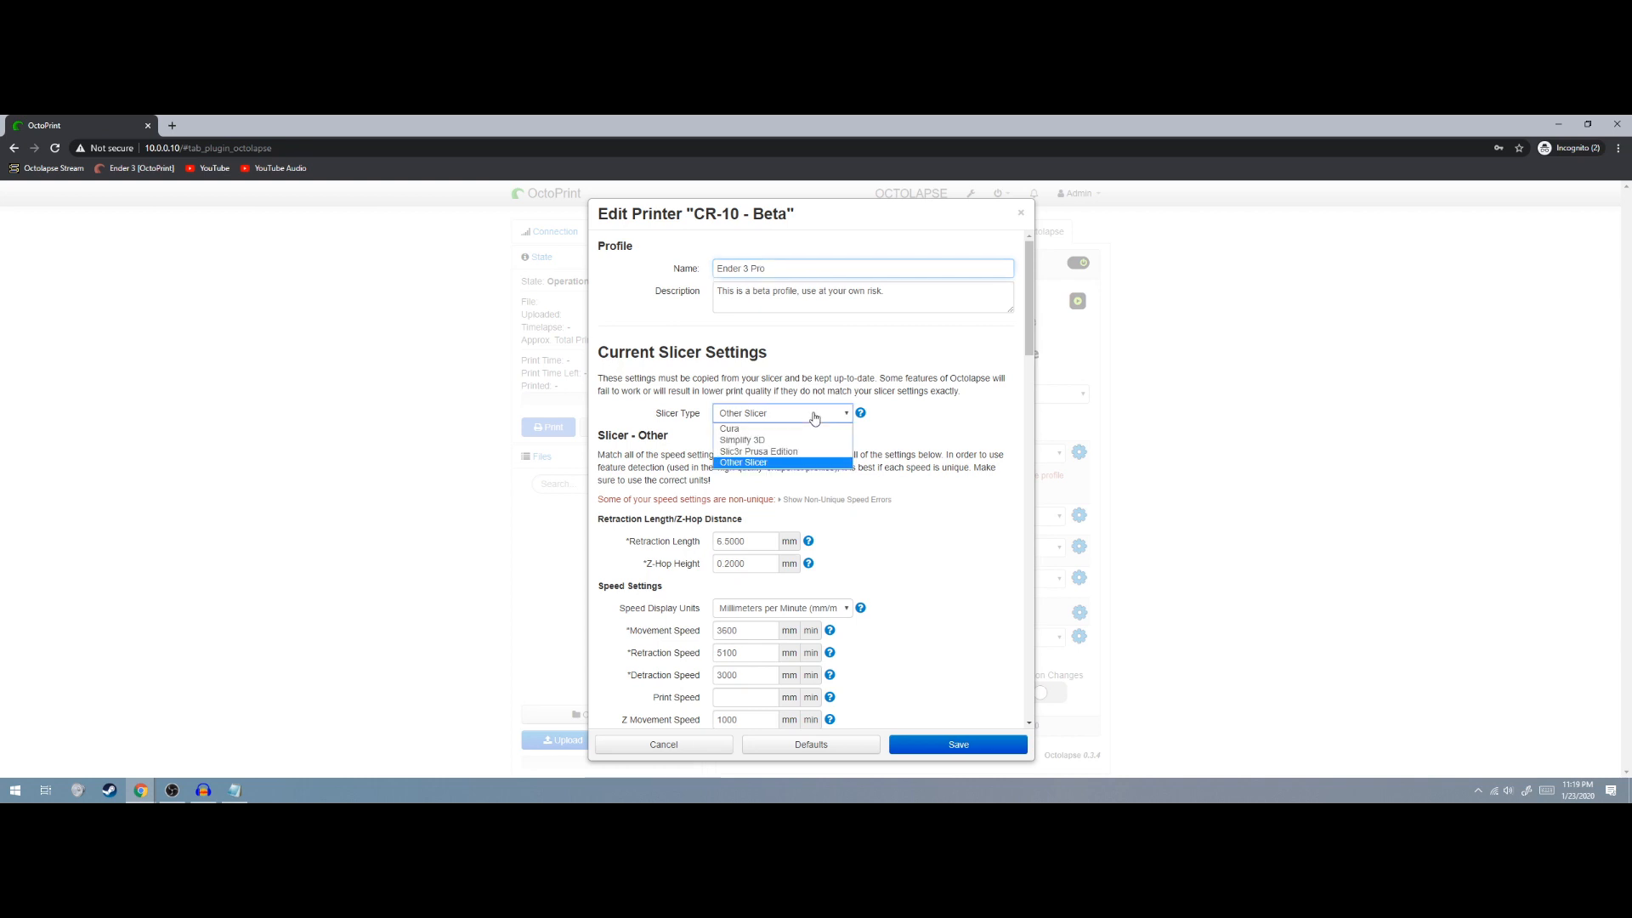
click(784, 427)
click(786, 414)
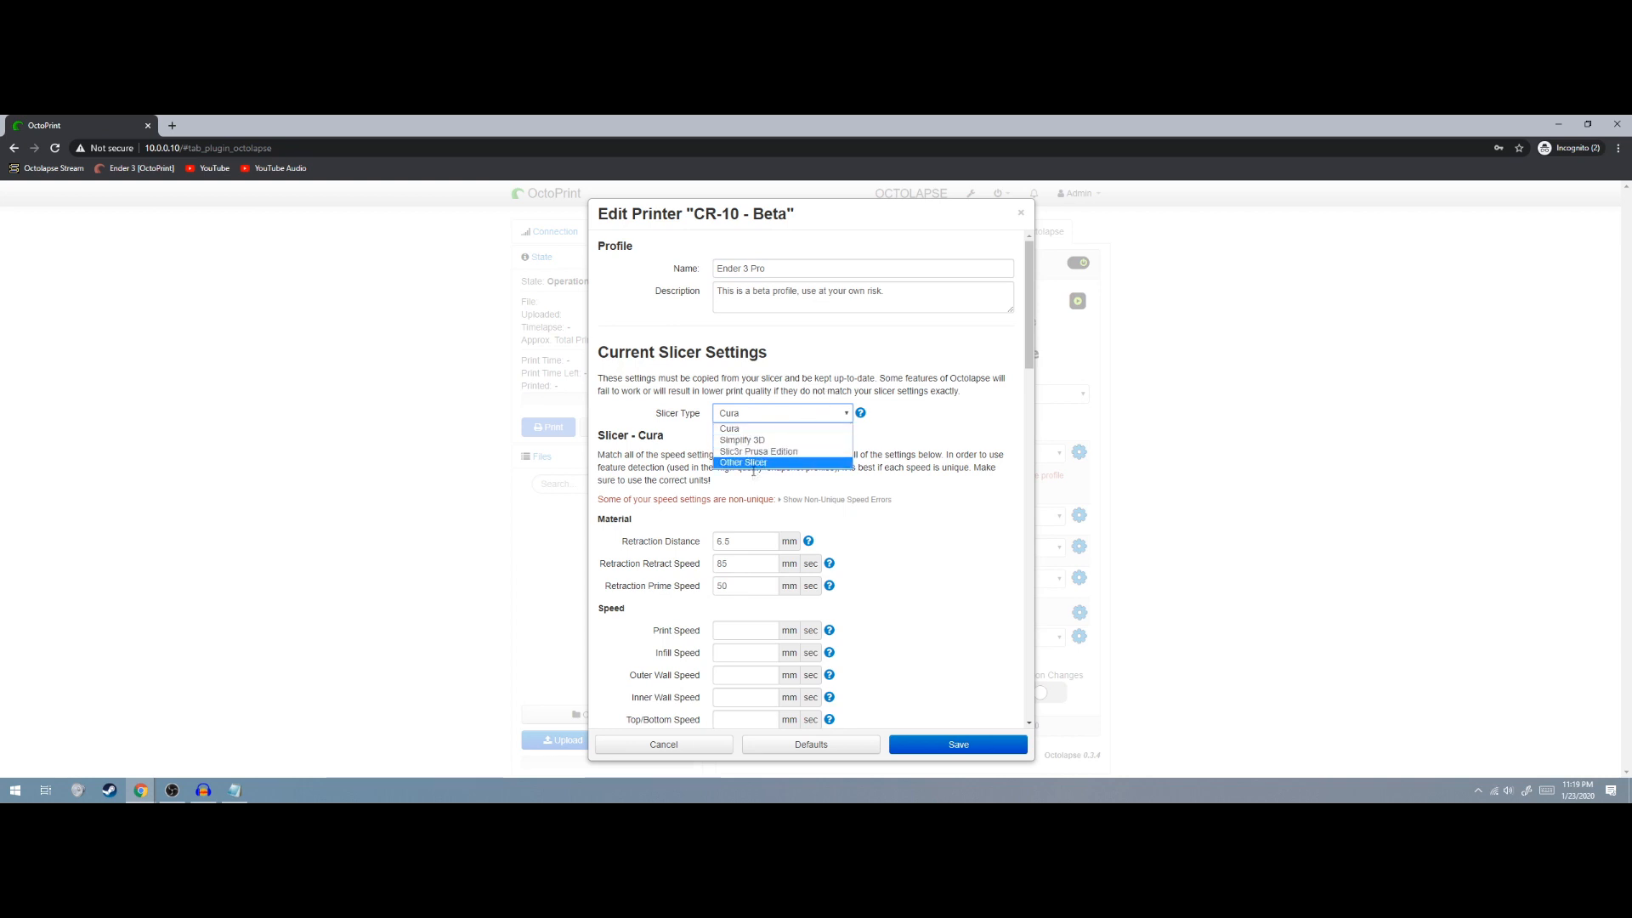
click(740, 429)
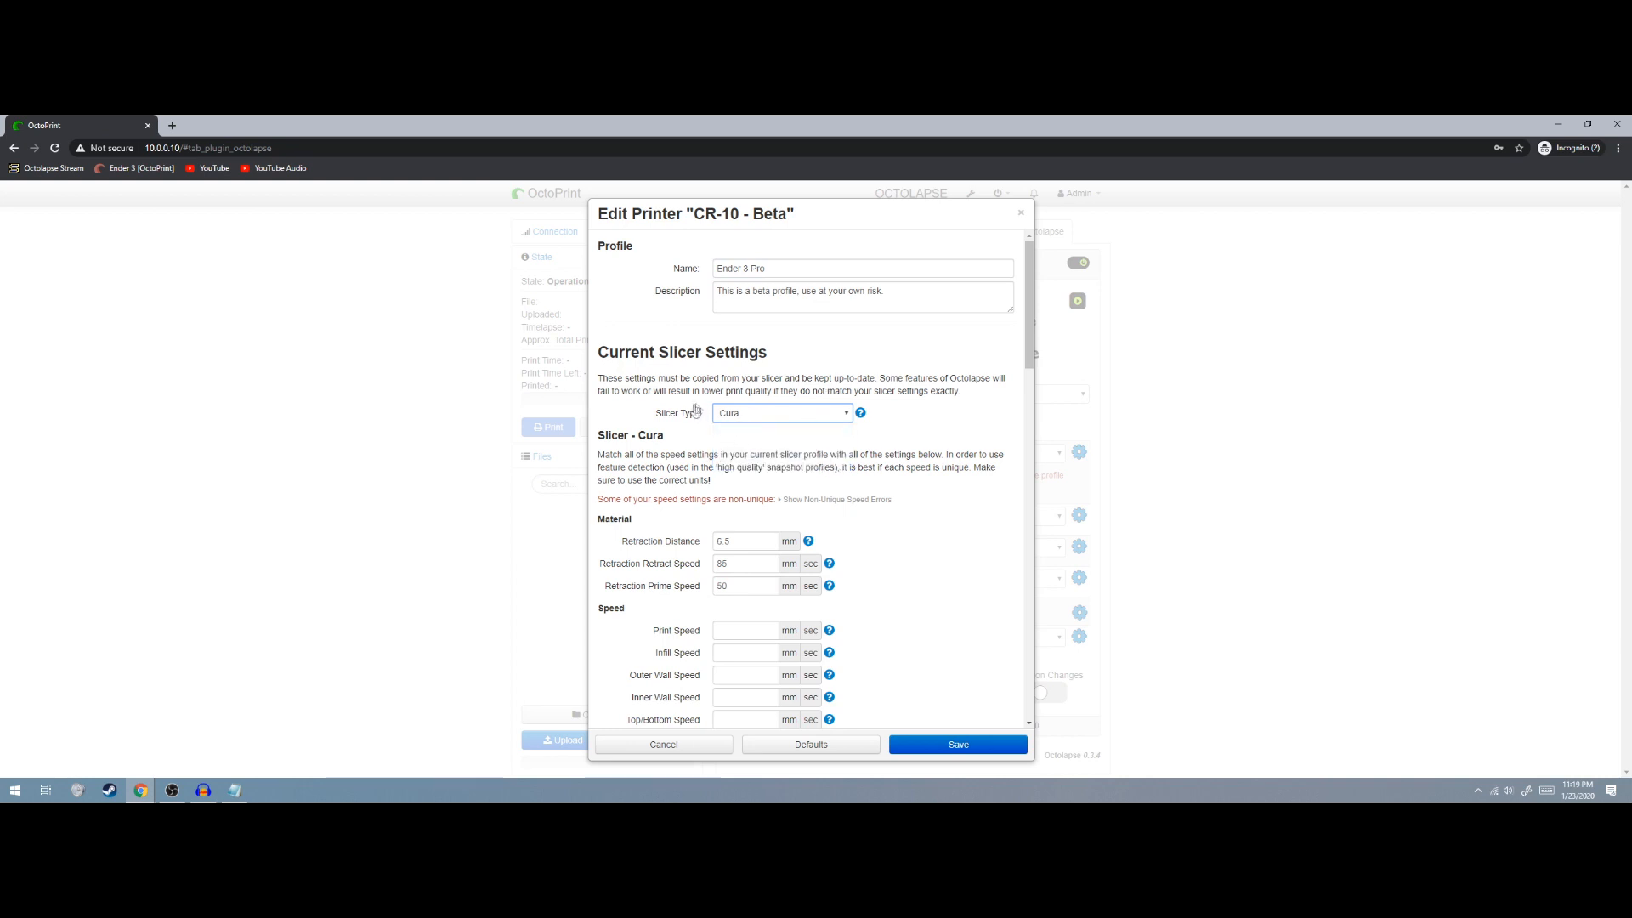
scroll(669, 578, down, 5)
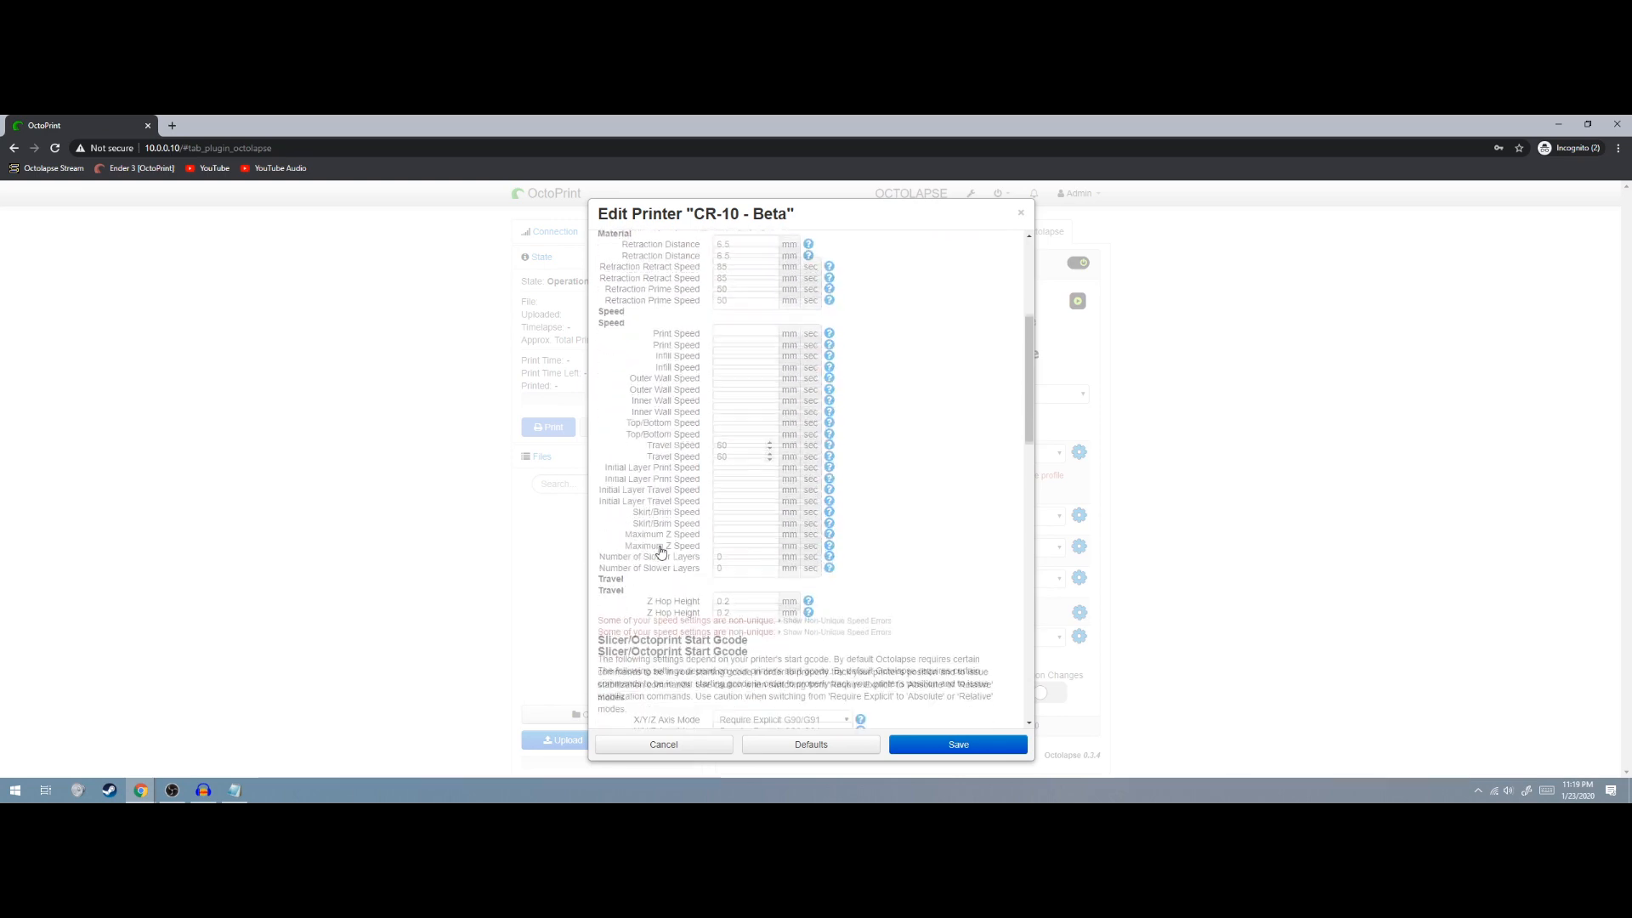
scroll(654, 520, up, 5)
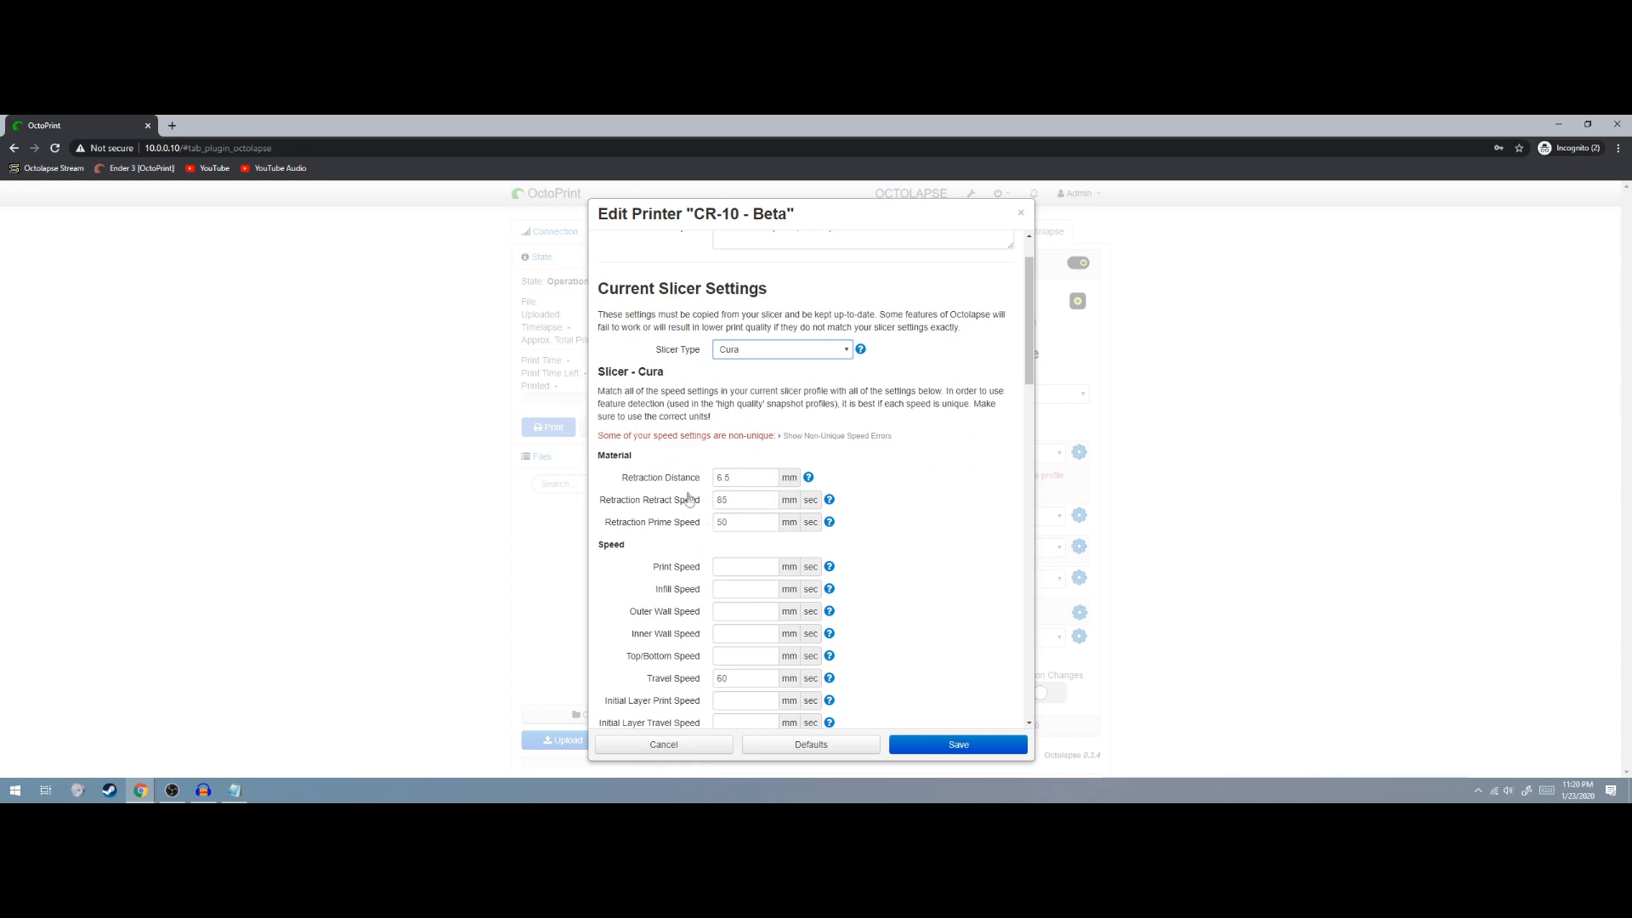
scroll(628, 493, down, 1)
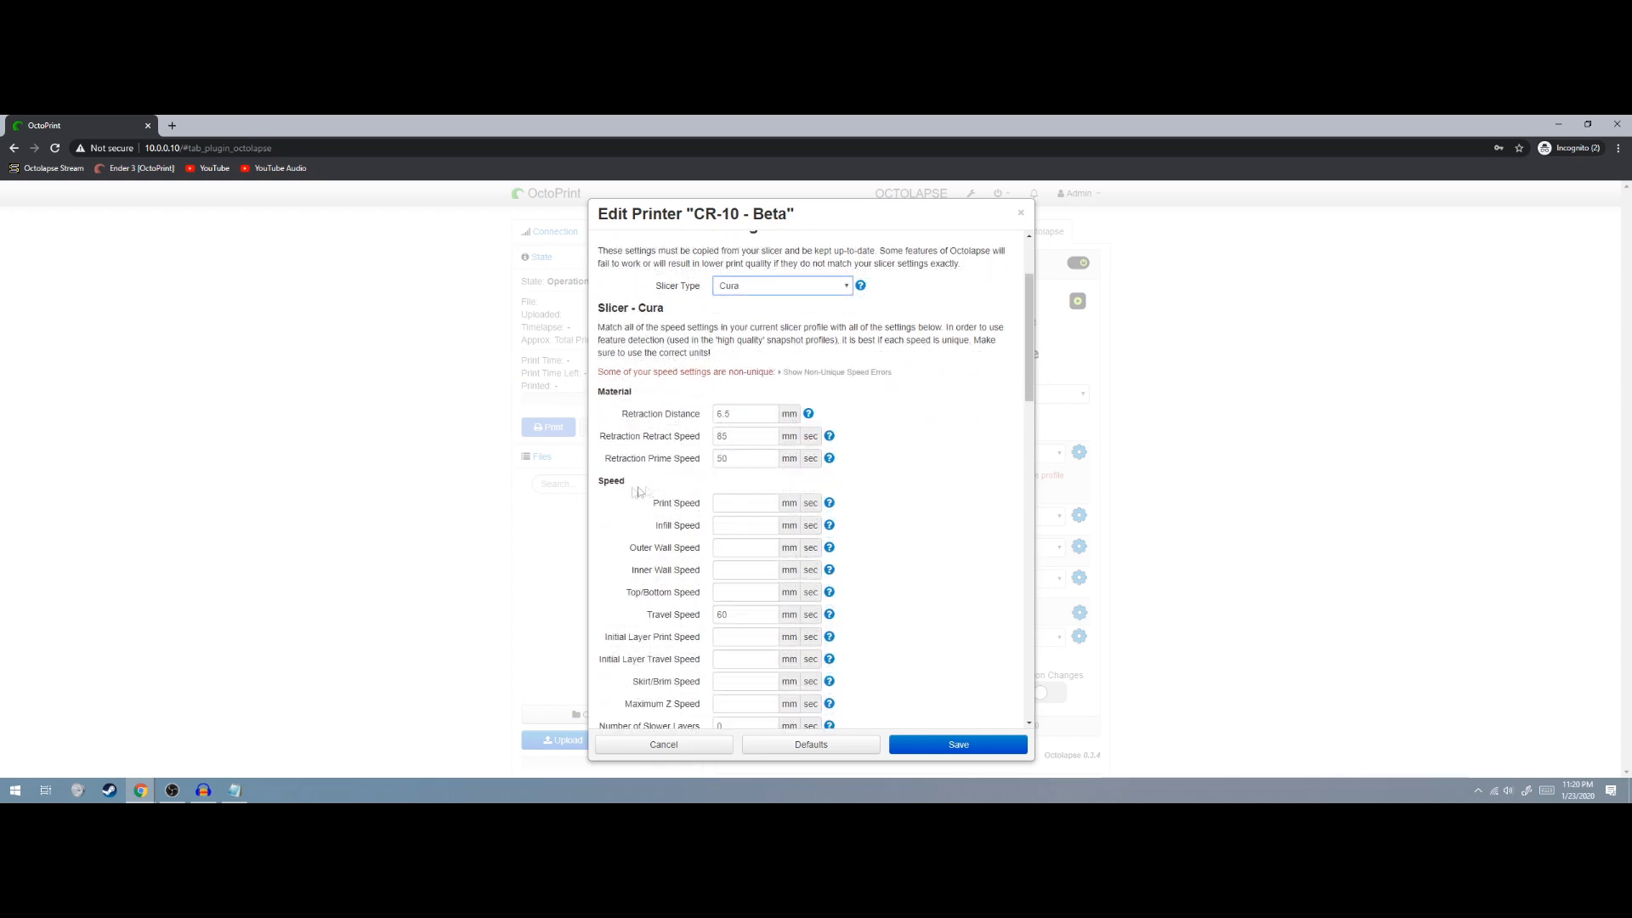
scroll(680, 486, down, 2)
scroll(671, 502, up, 1)
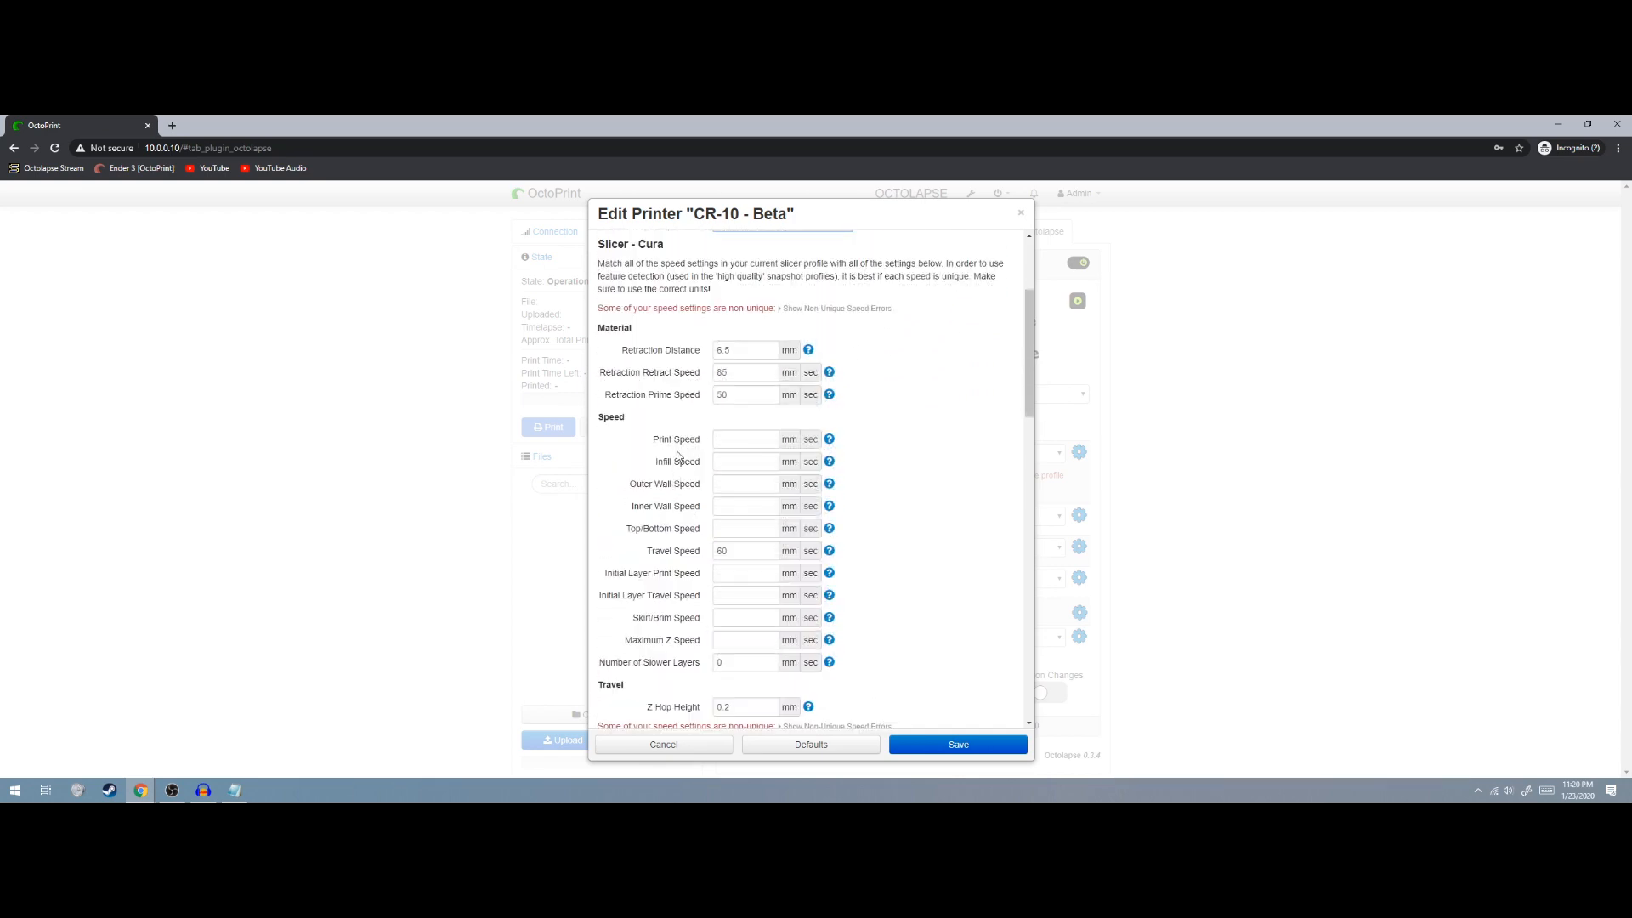
scroll(679, 456, up, 1)
scroll(680, 457, down, 1)
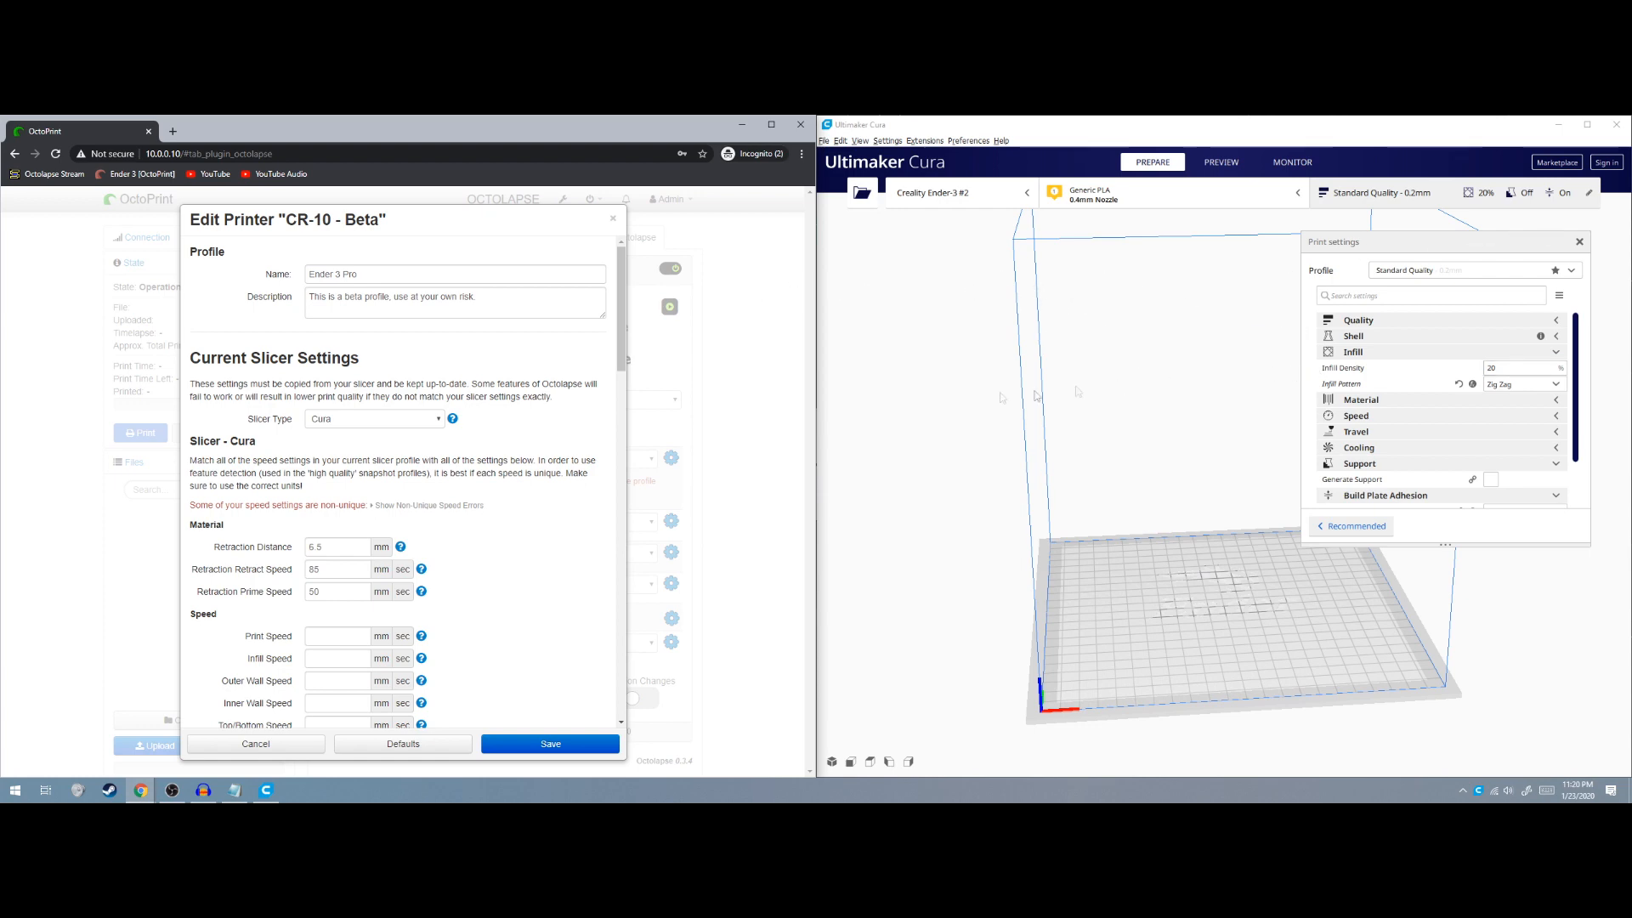
Look up retraction in Cura and set Octolapse's retract speed to 25, then the prime speed
scroll(531, 433, down, 3)
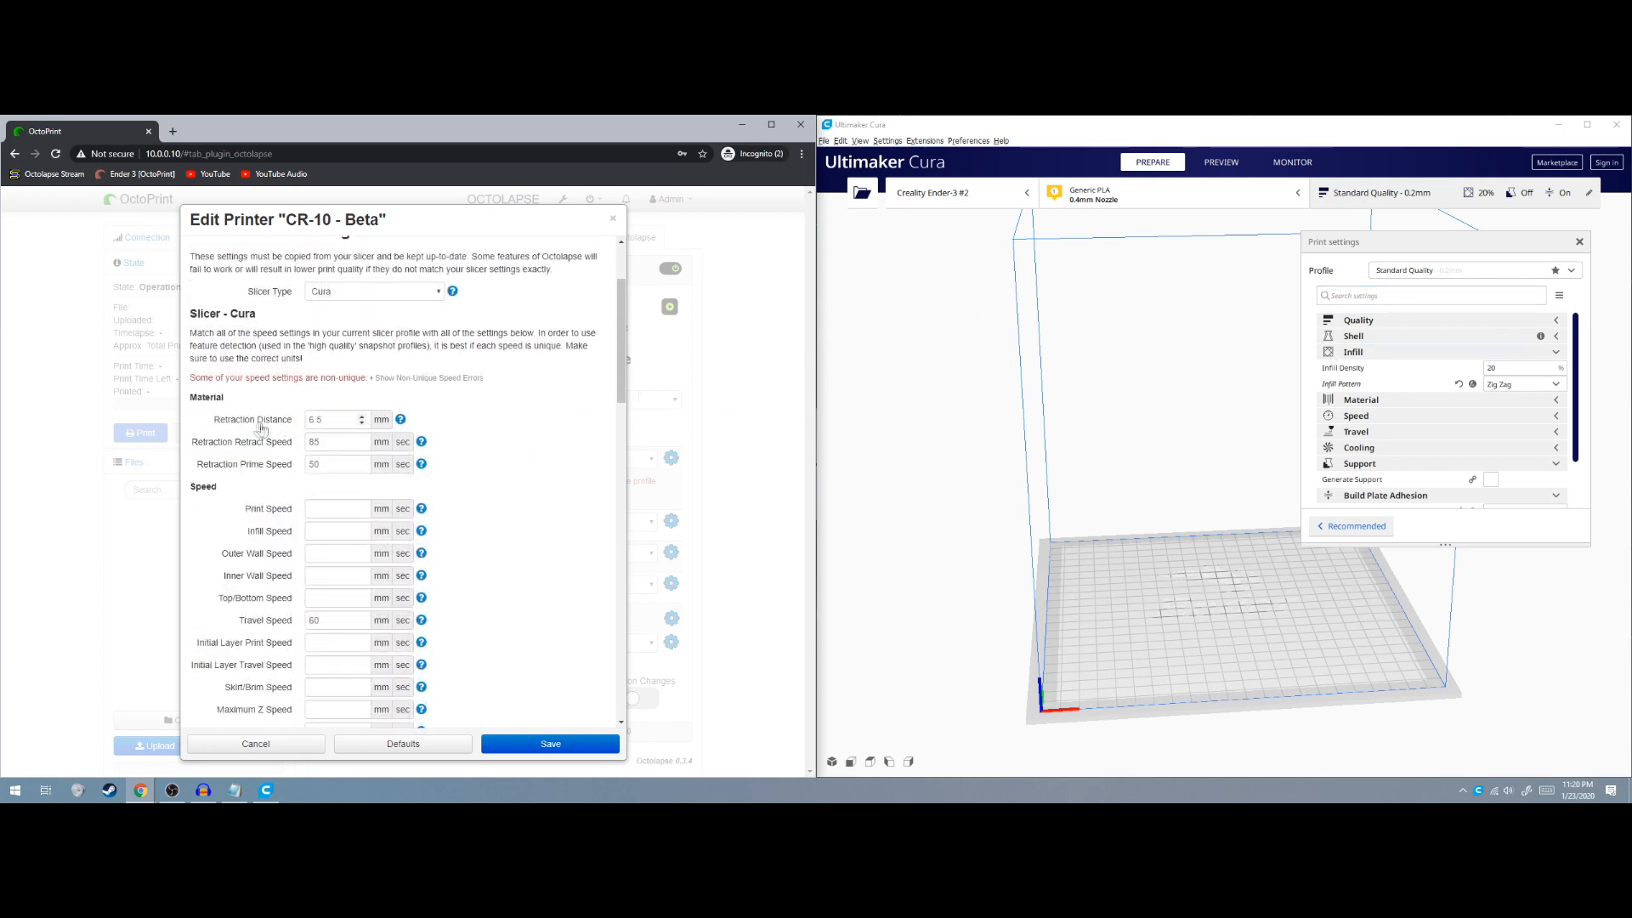
click(1423, 298)
text(retraction)
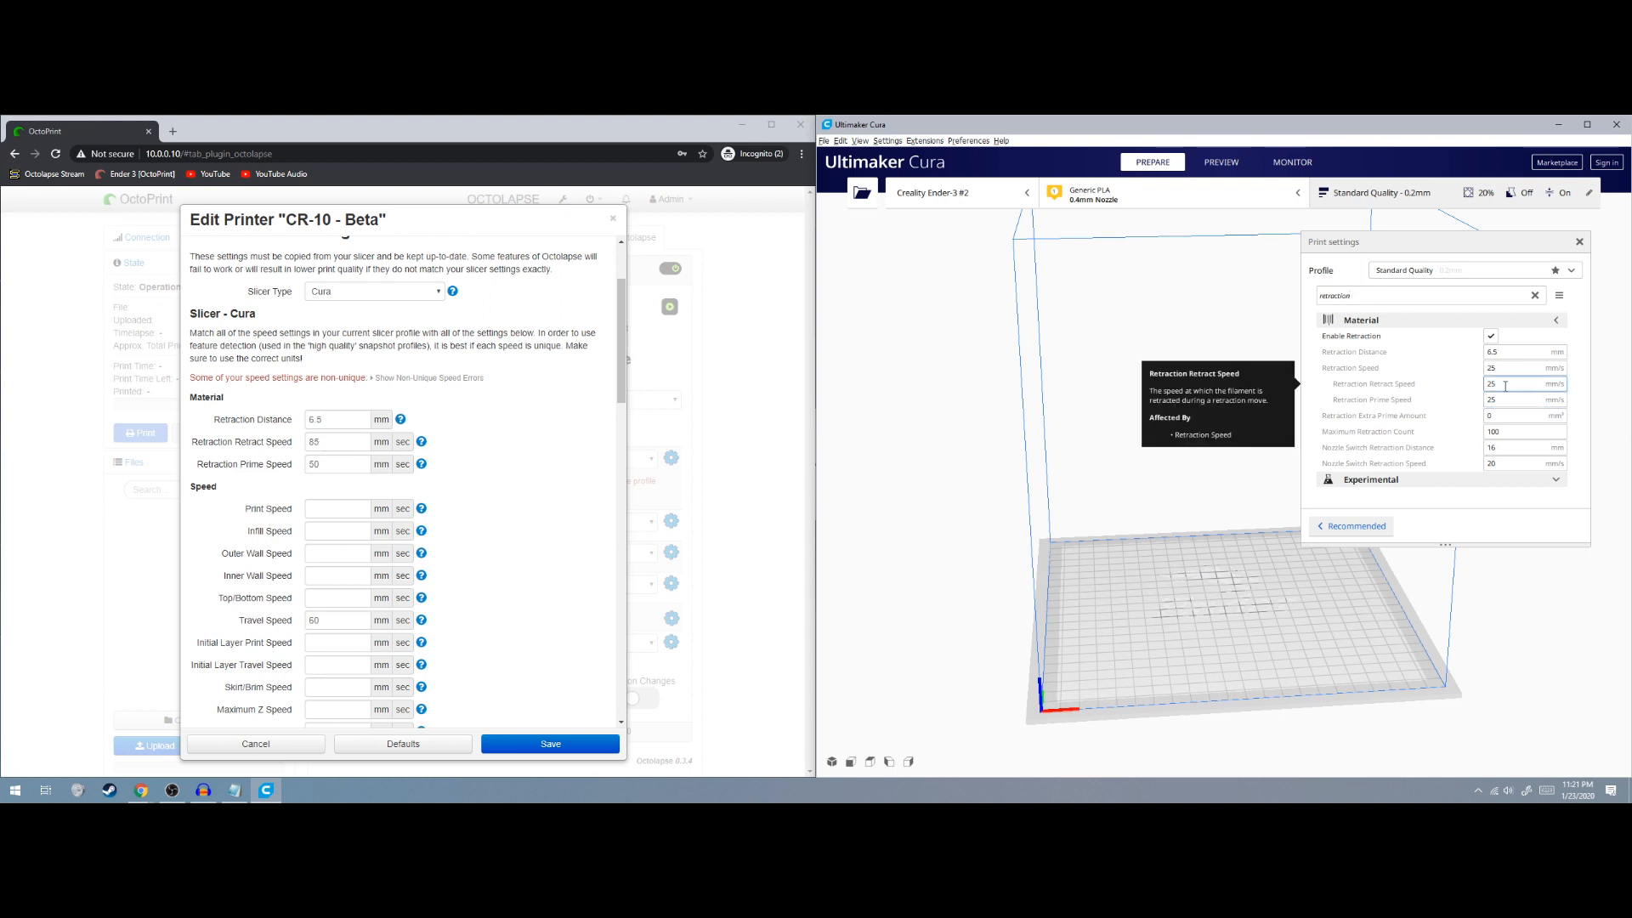
drag(330, 443, 259, 449)
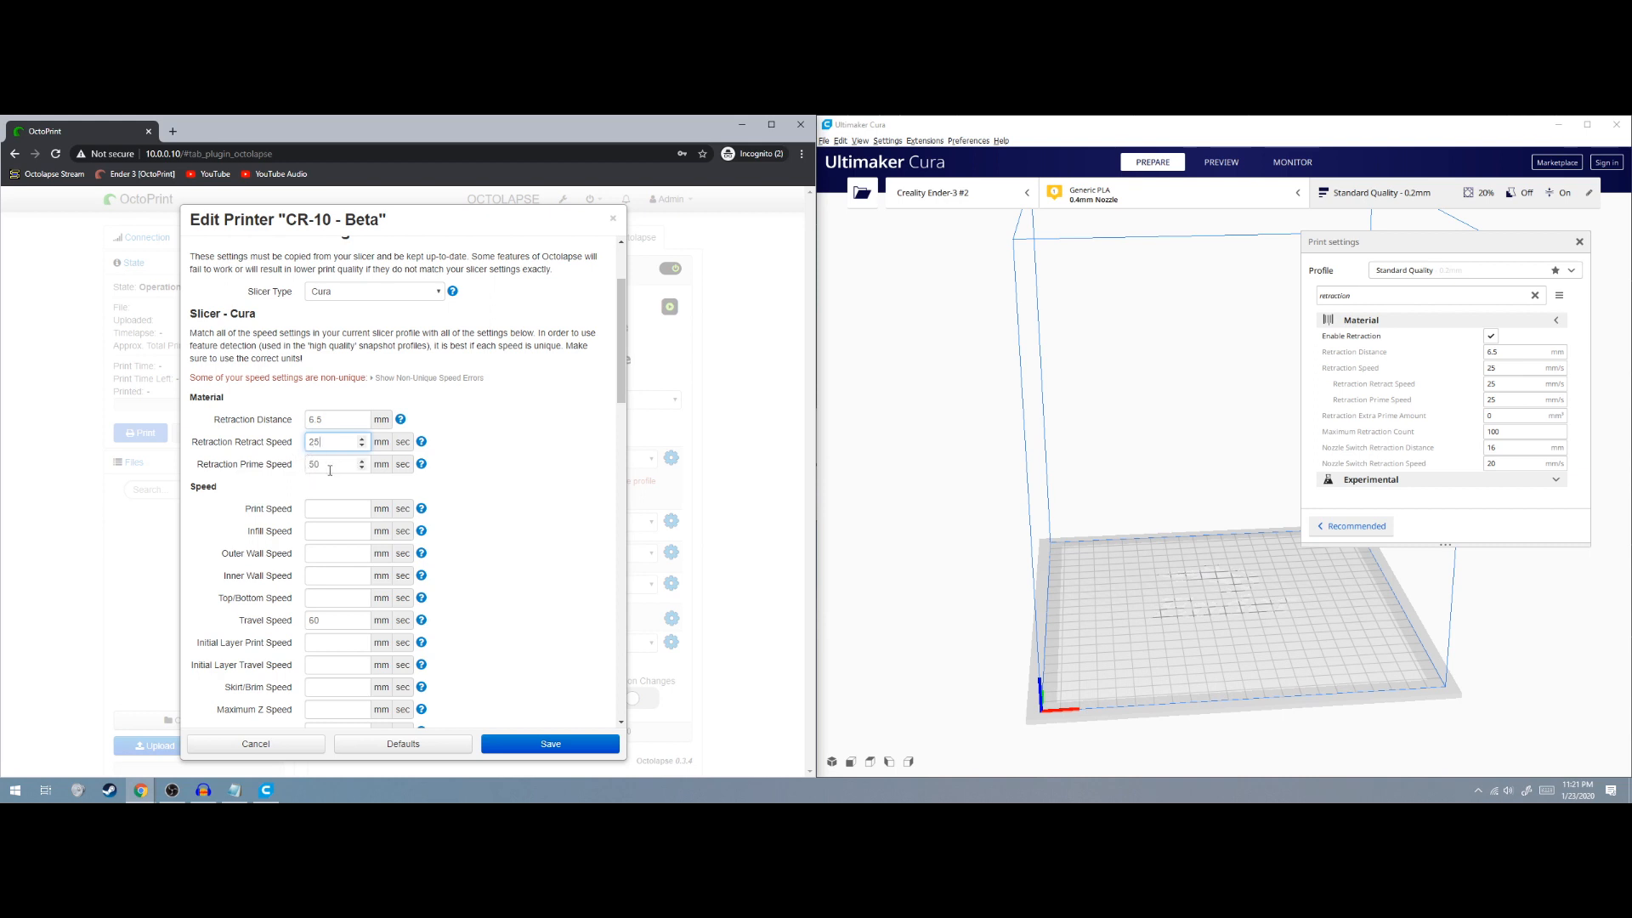
text(25)
drag(323, 460, 276, 473)
Search Cura for print speed and edit Octolapse's Print Speed to match 50 mm/s
drag(1421, 296, 1165, 291)
text(print speed)
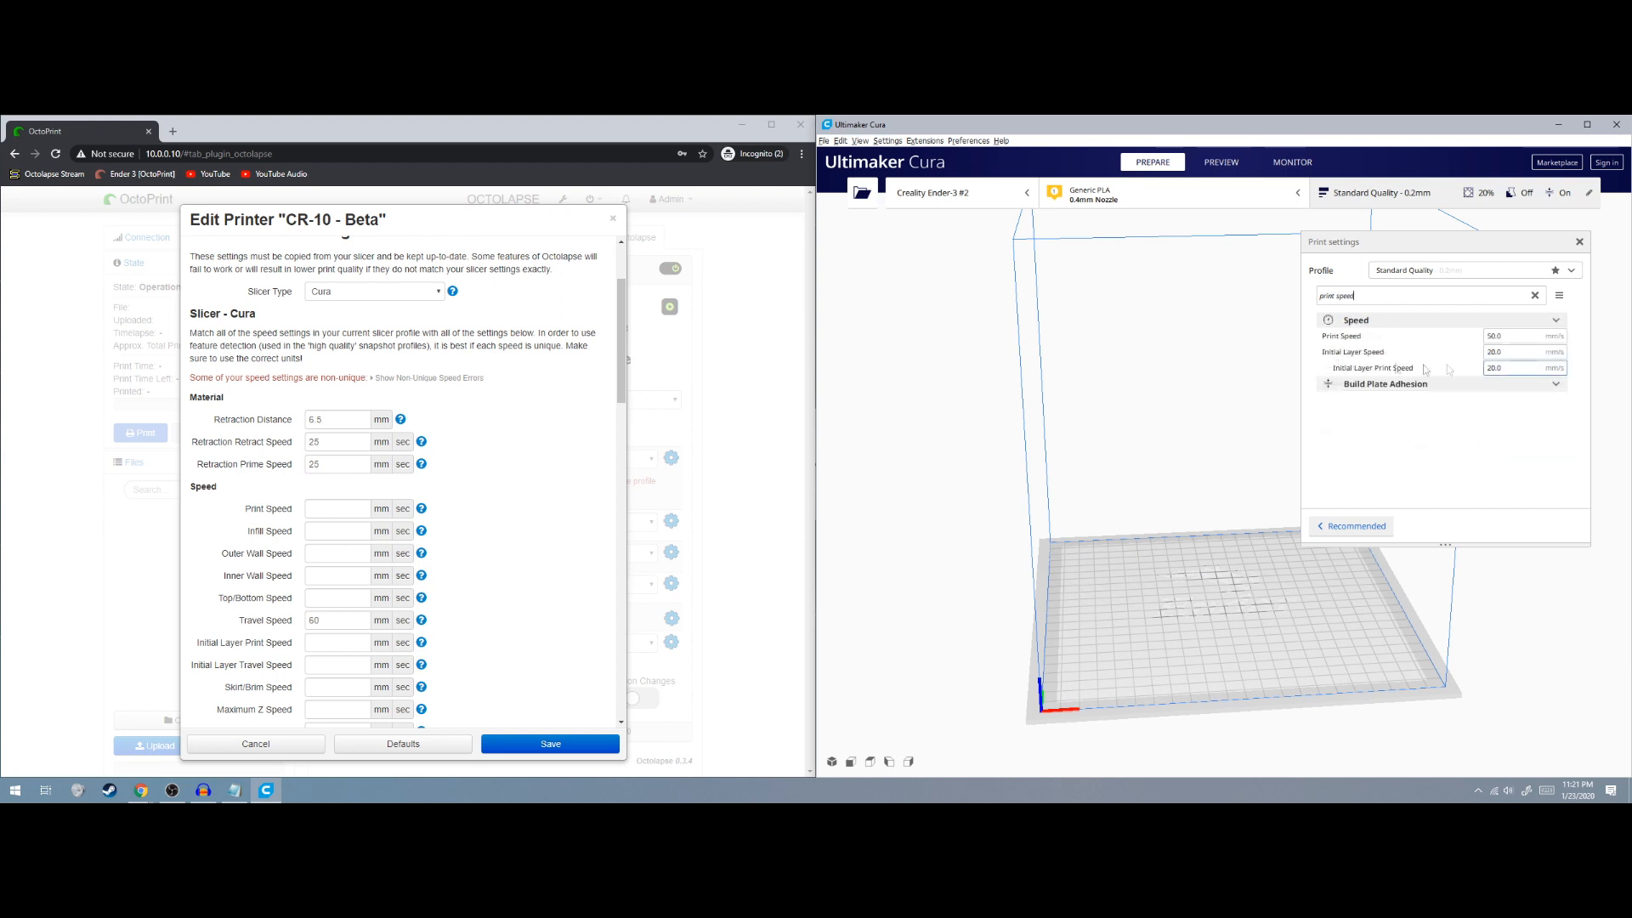
click(343, 510)
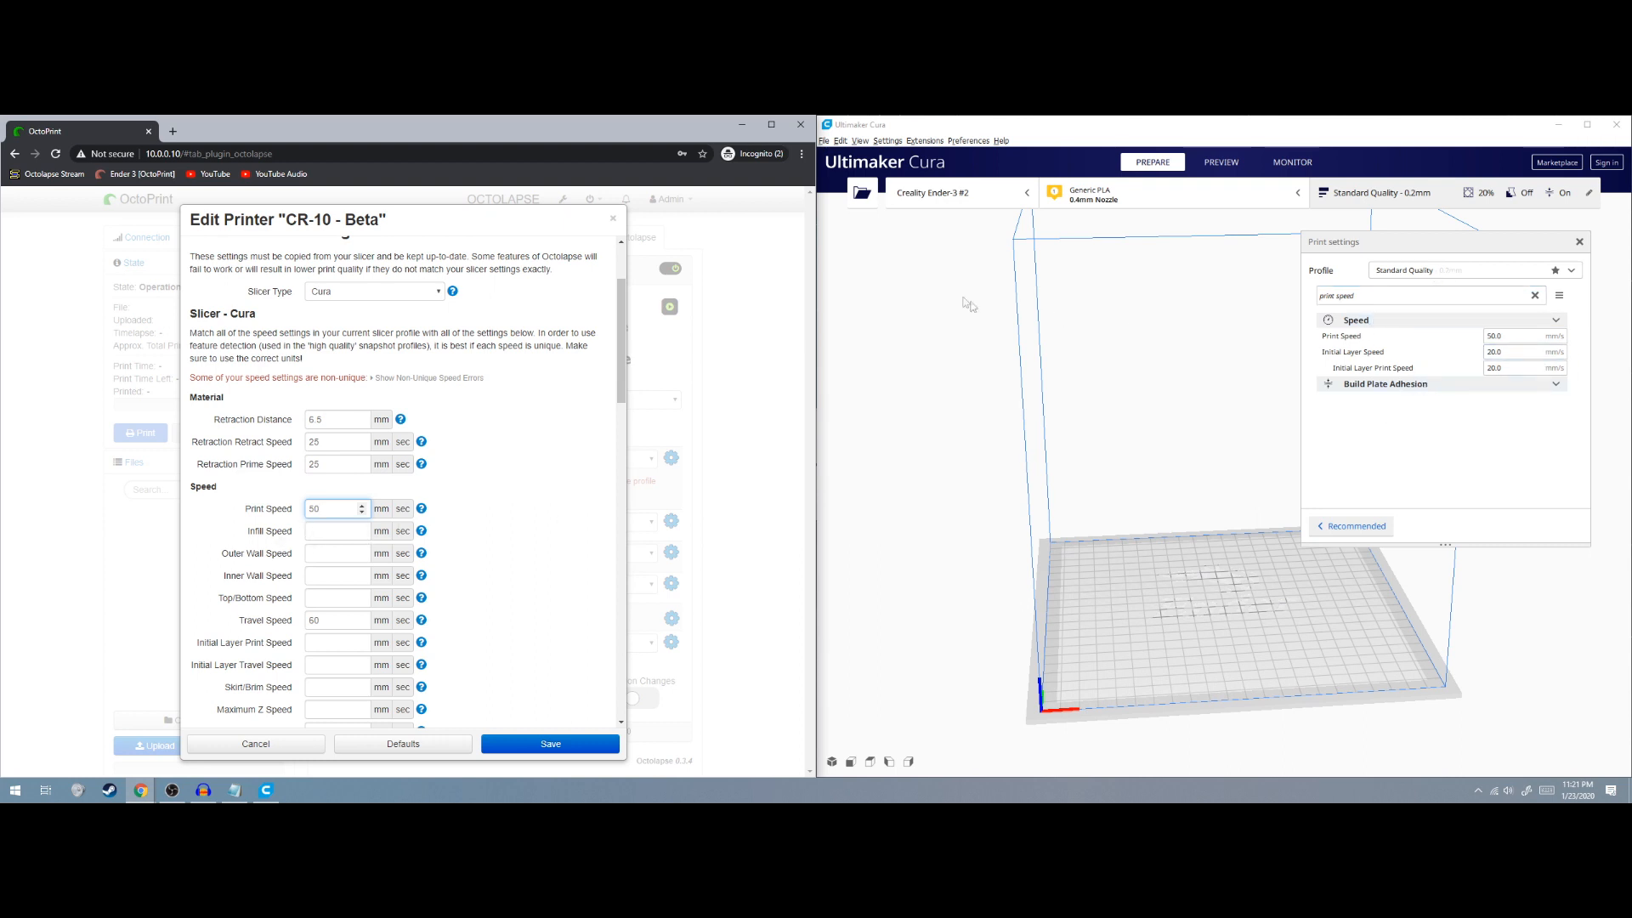
Open and close Cura's setting visibility preferences
click(886, 141)
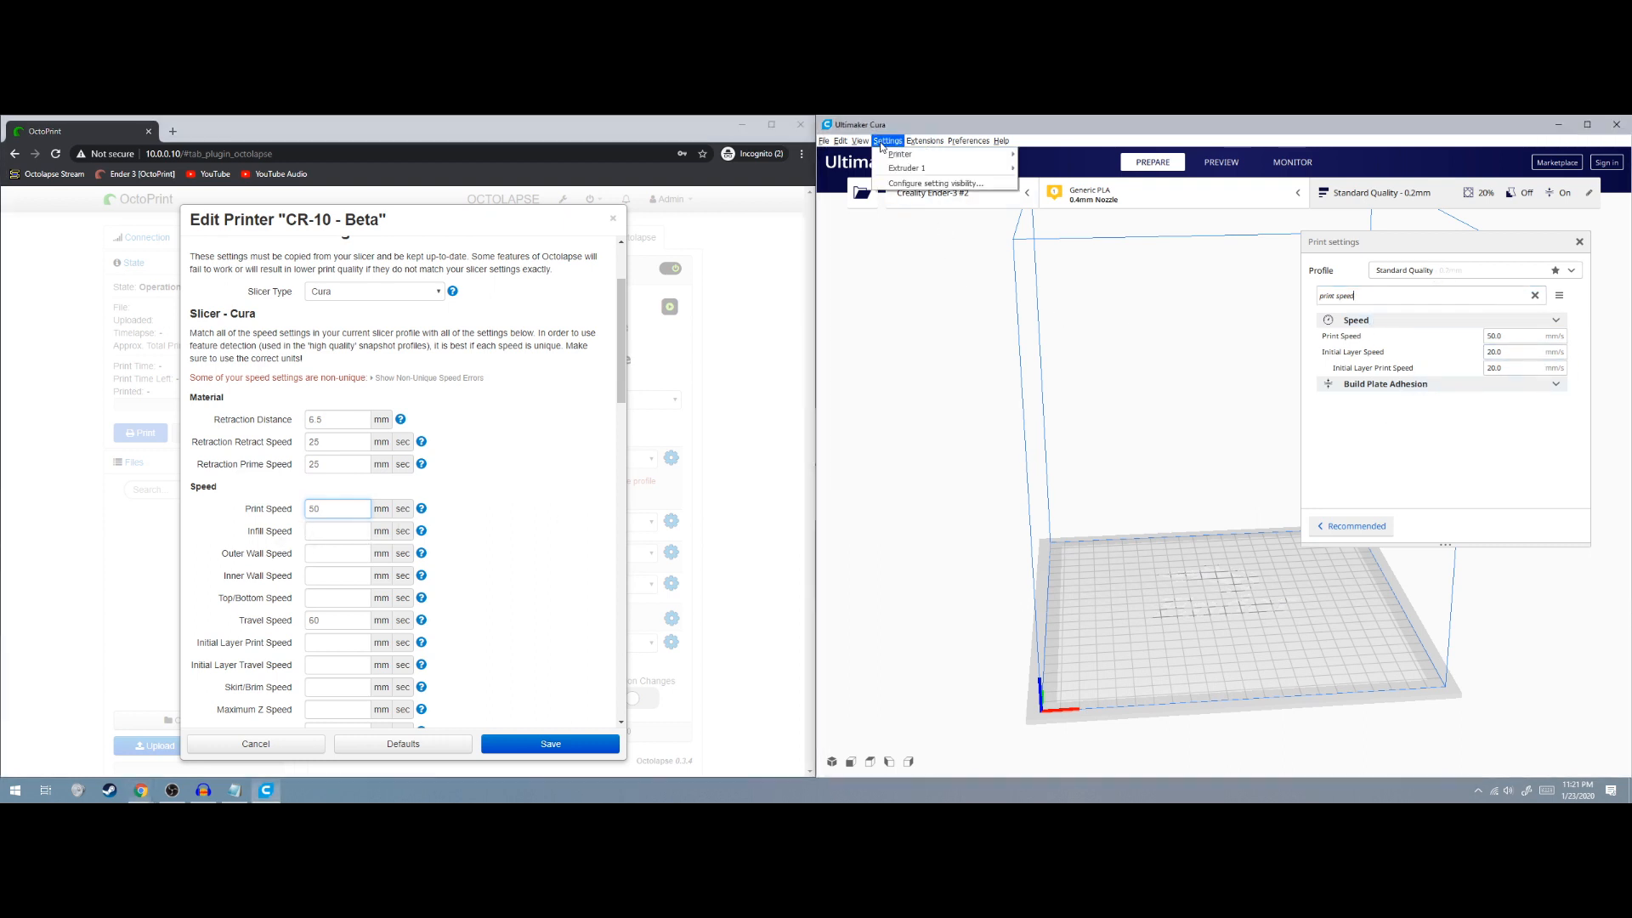
click(920, 184)
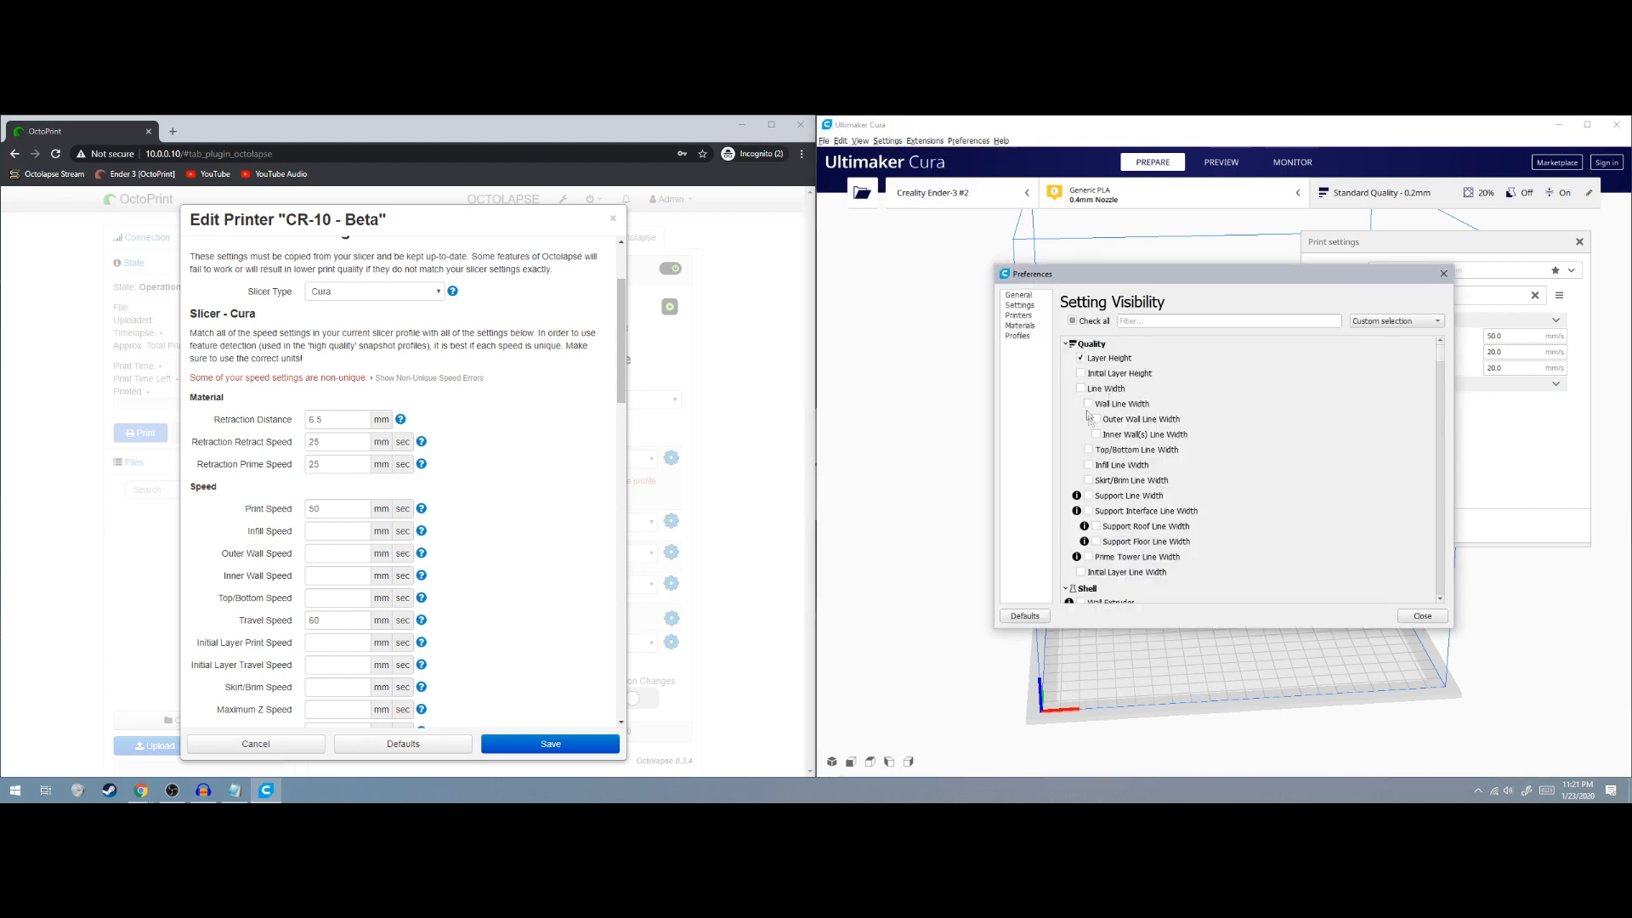
click(1443, 274)
scroll(363, 531, down, 3)
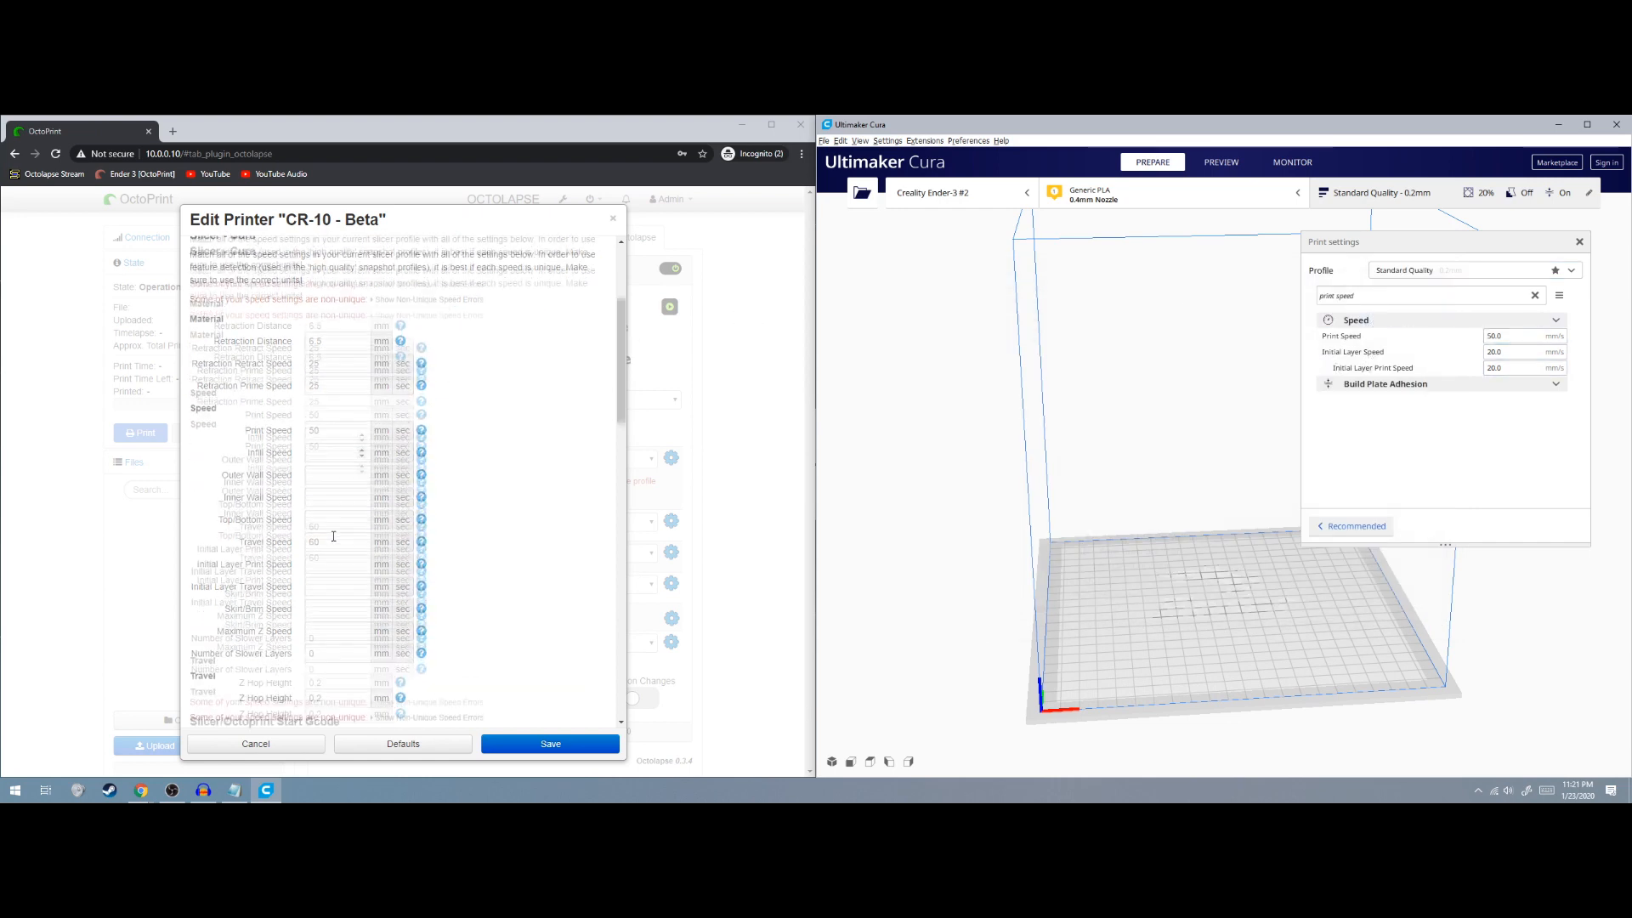
scroll(363, 531, up, 2)
Match Octolapse's Infill Speed 50 and Outer Wall Speed 25 to Cura's values
triple_click(1404, 290)
text(infill speed)
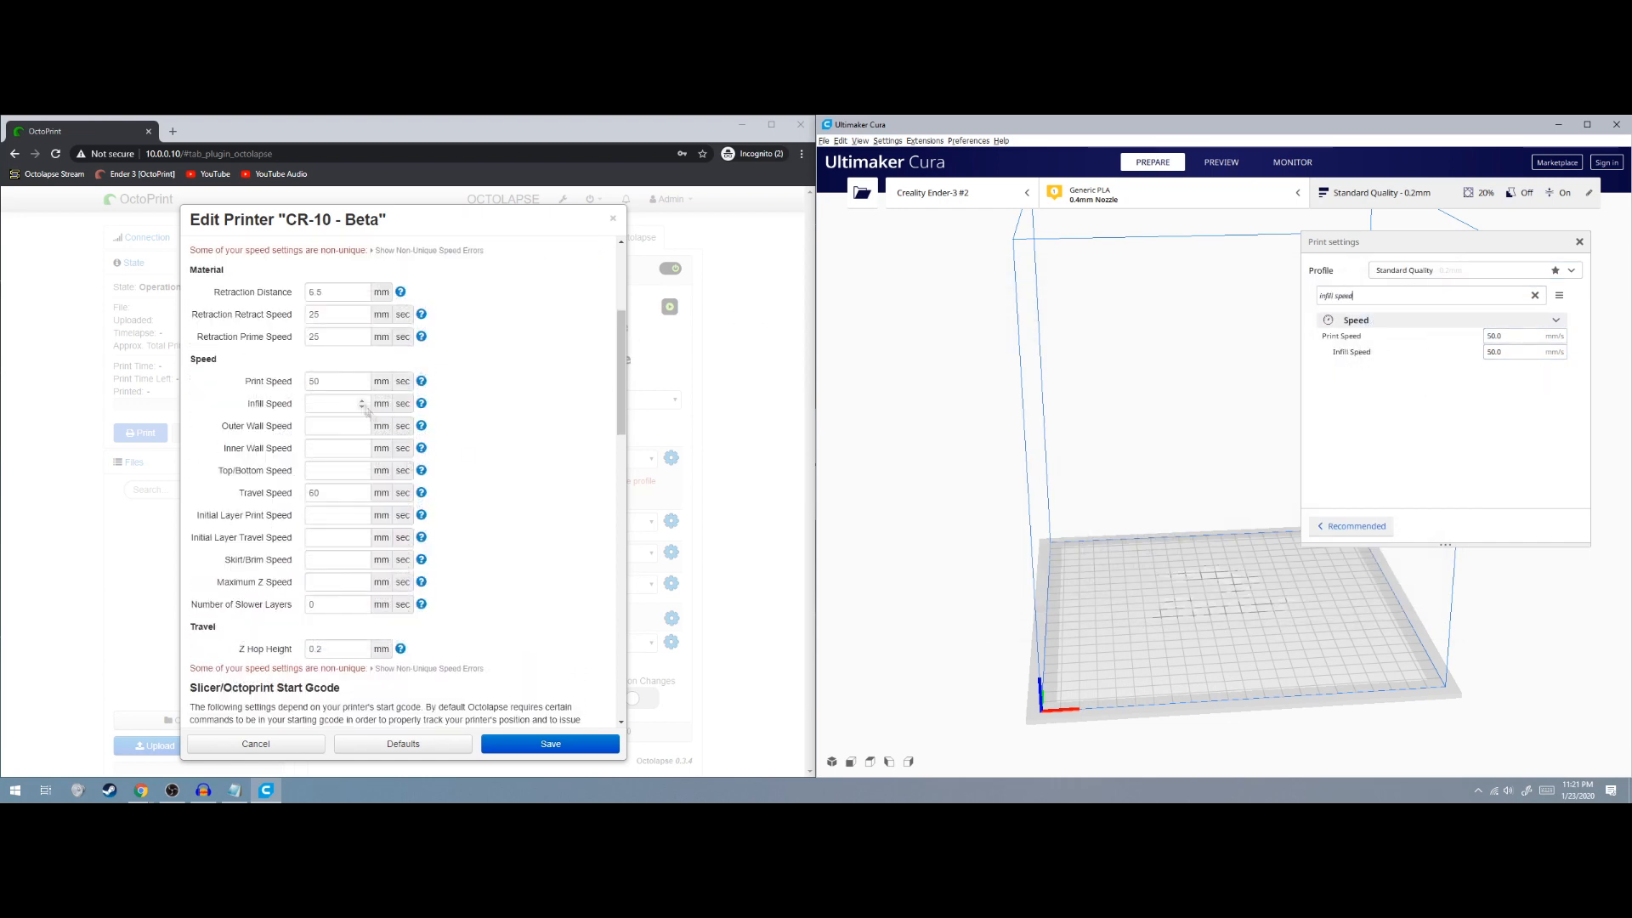
click(344, 403)
text(50)
triple_click(1404, 295)
text(outer wall speed)
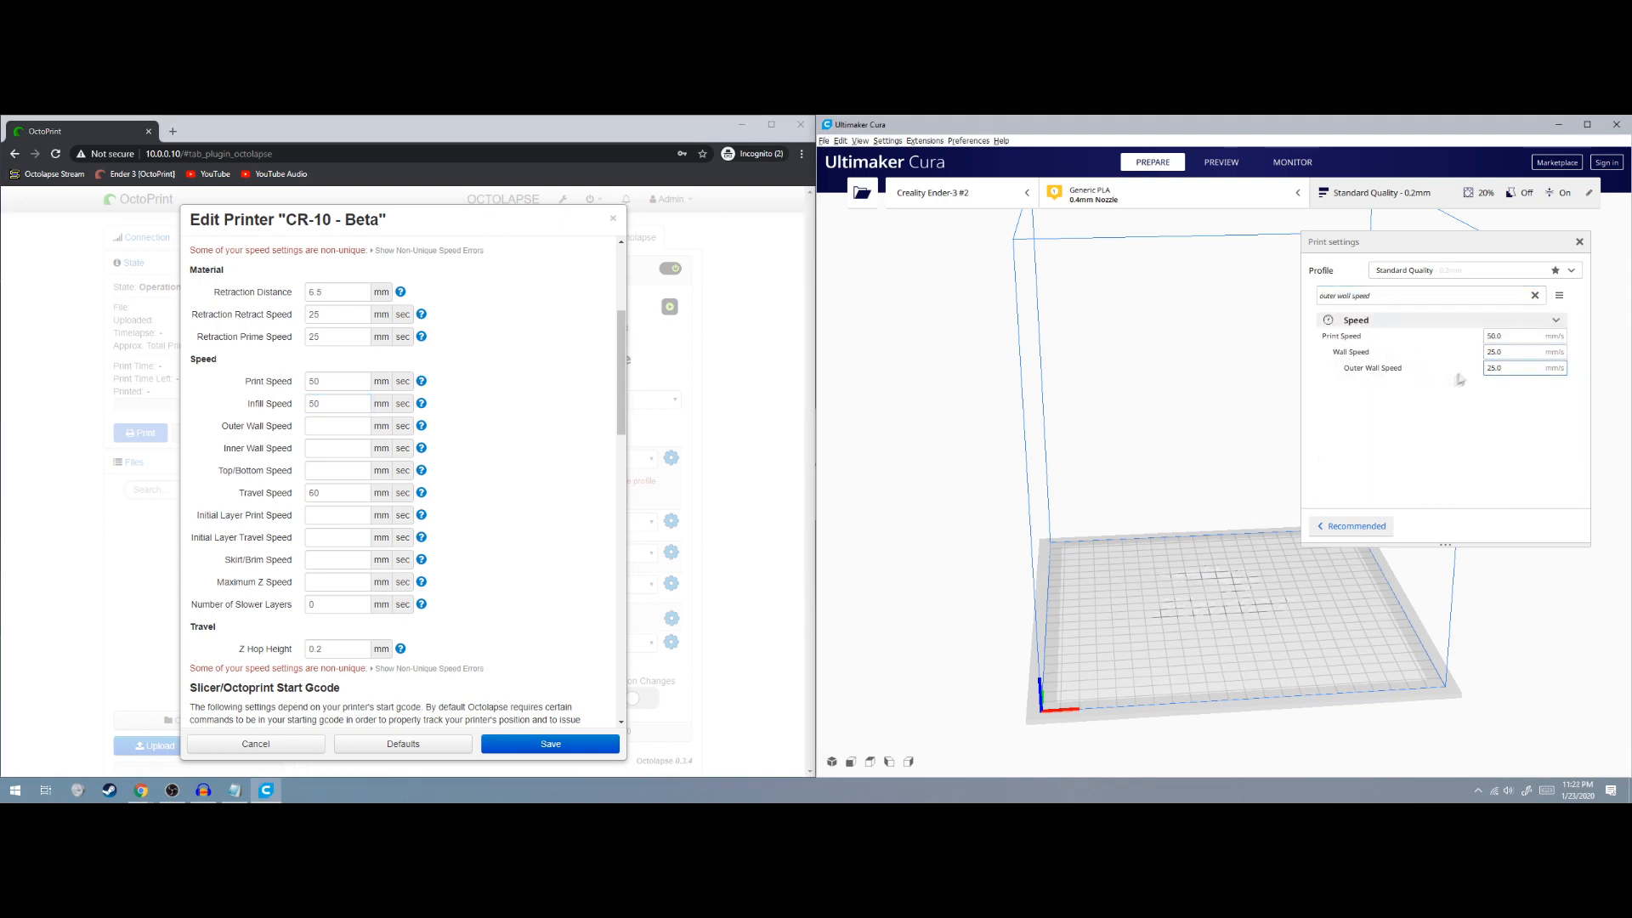
click(357, 426)
text(25)
Set Inner Wall Speed to 25 and fill the Top/Bottom Speed from Cura
text(inner)
drag(1335, 295, 1230, 297)
click(352, 445)
text(25)
text(top)
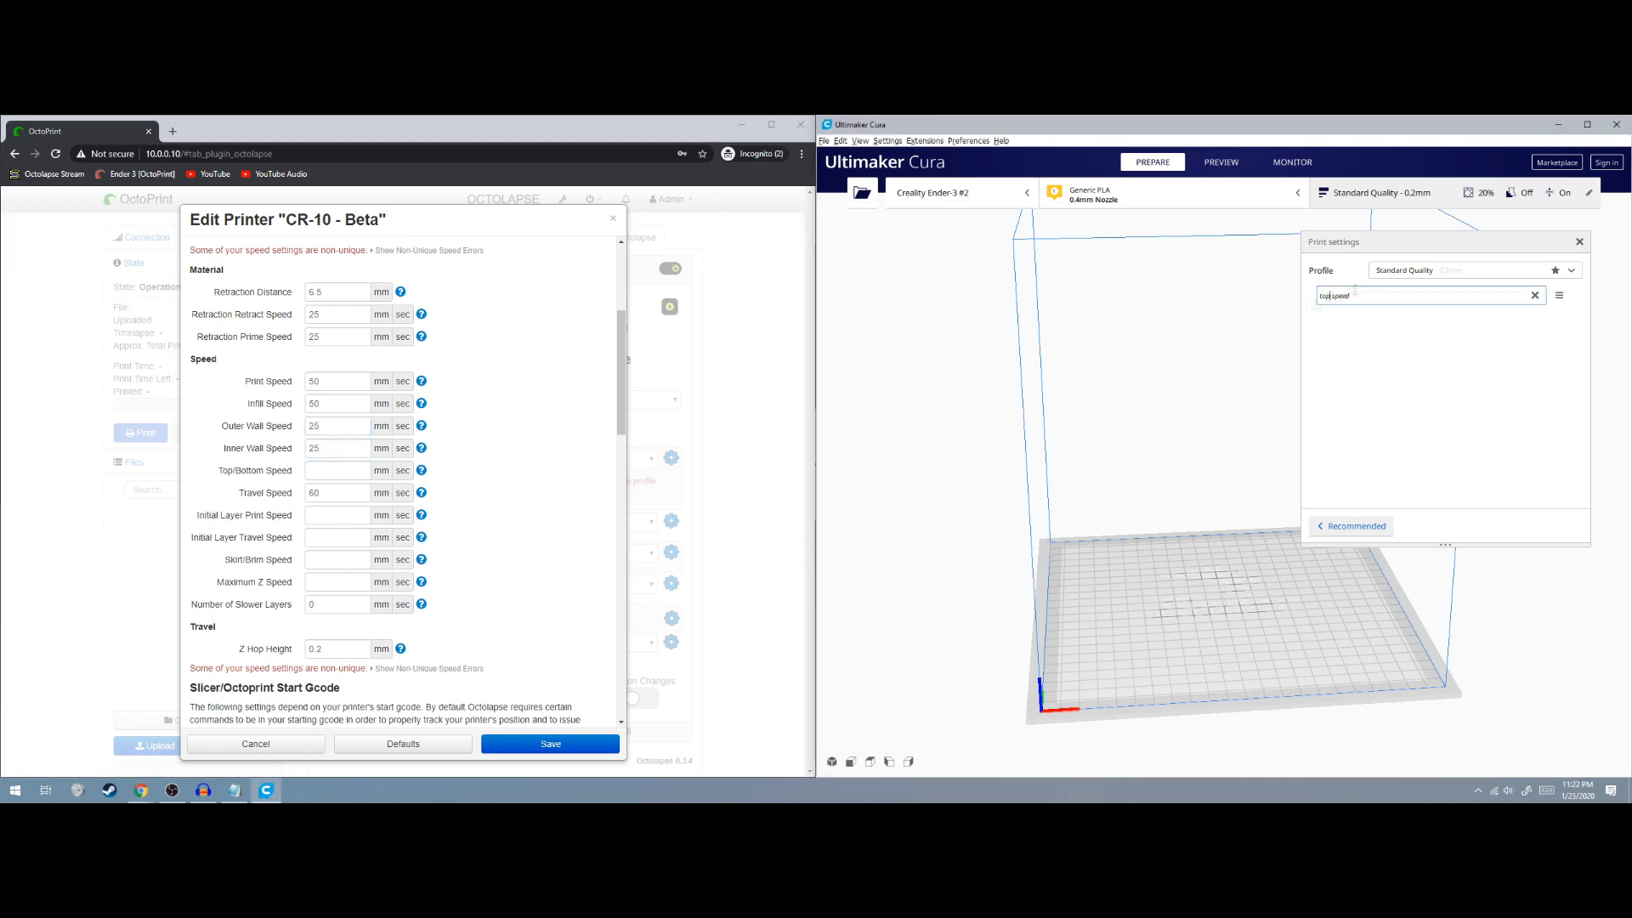
text(/bot)
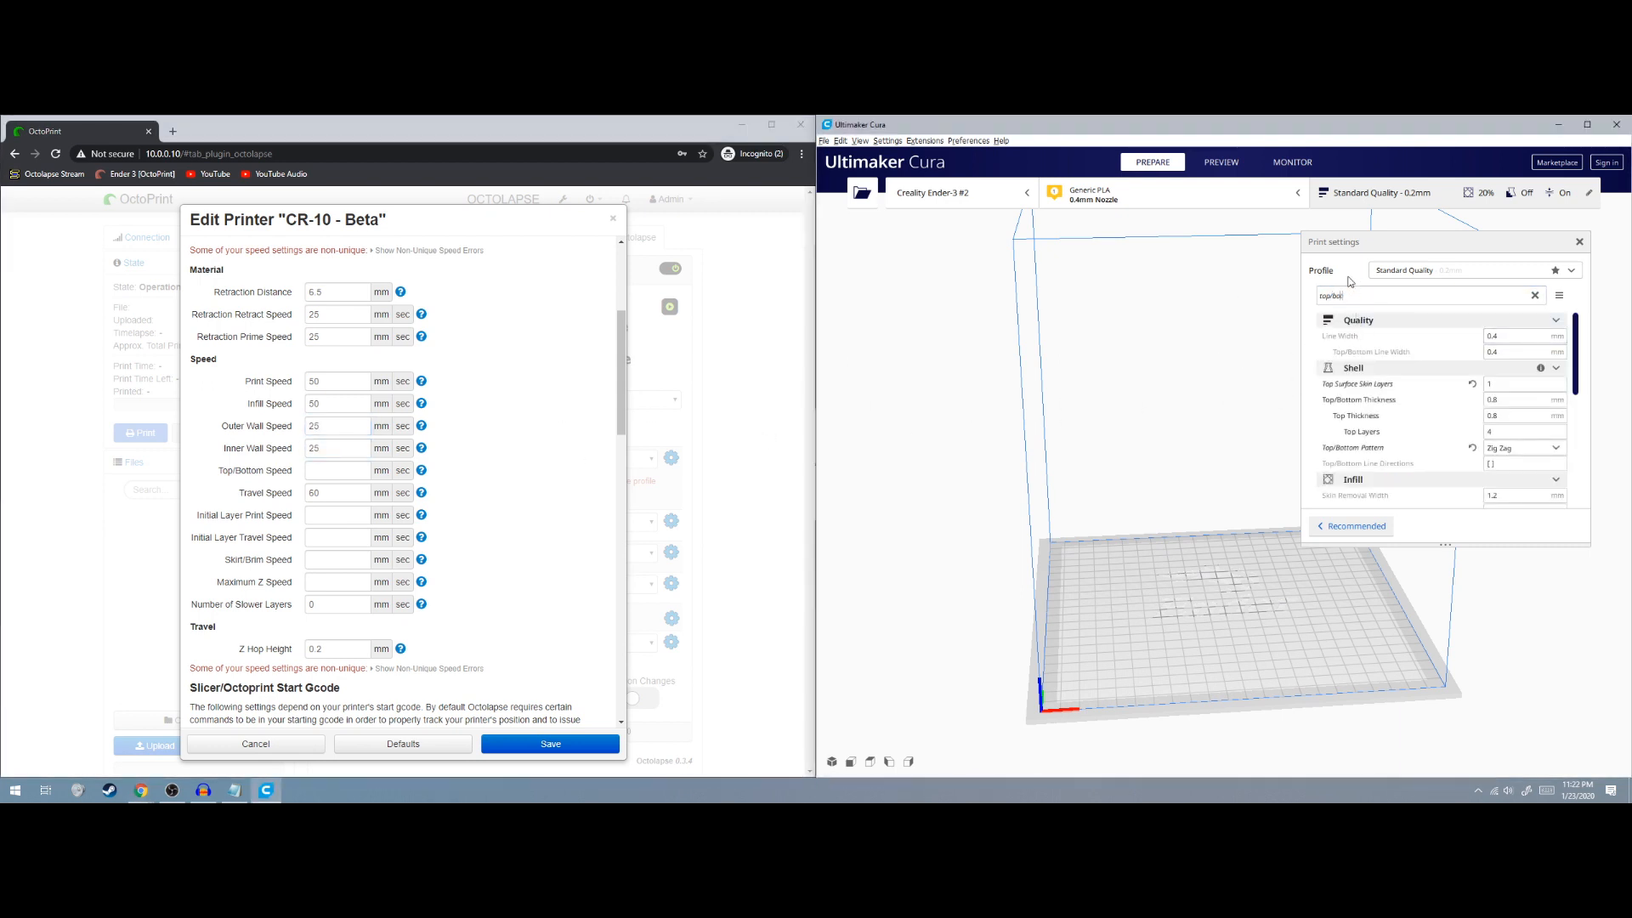
text(tom)
click(329, 473)
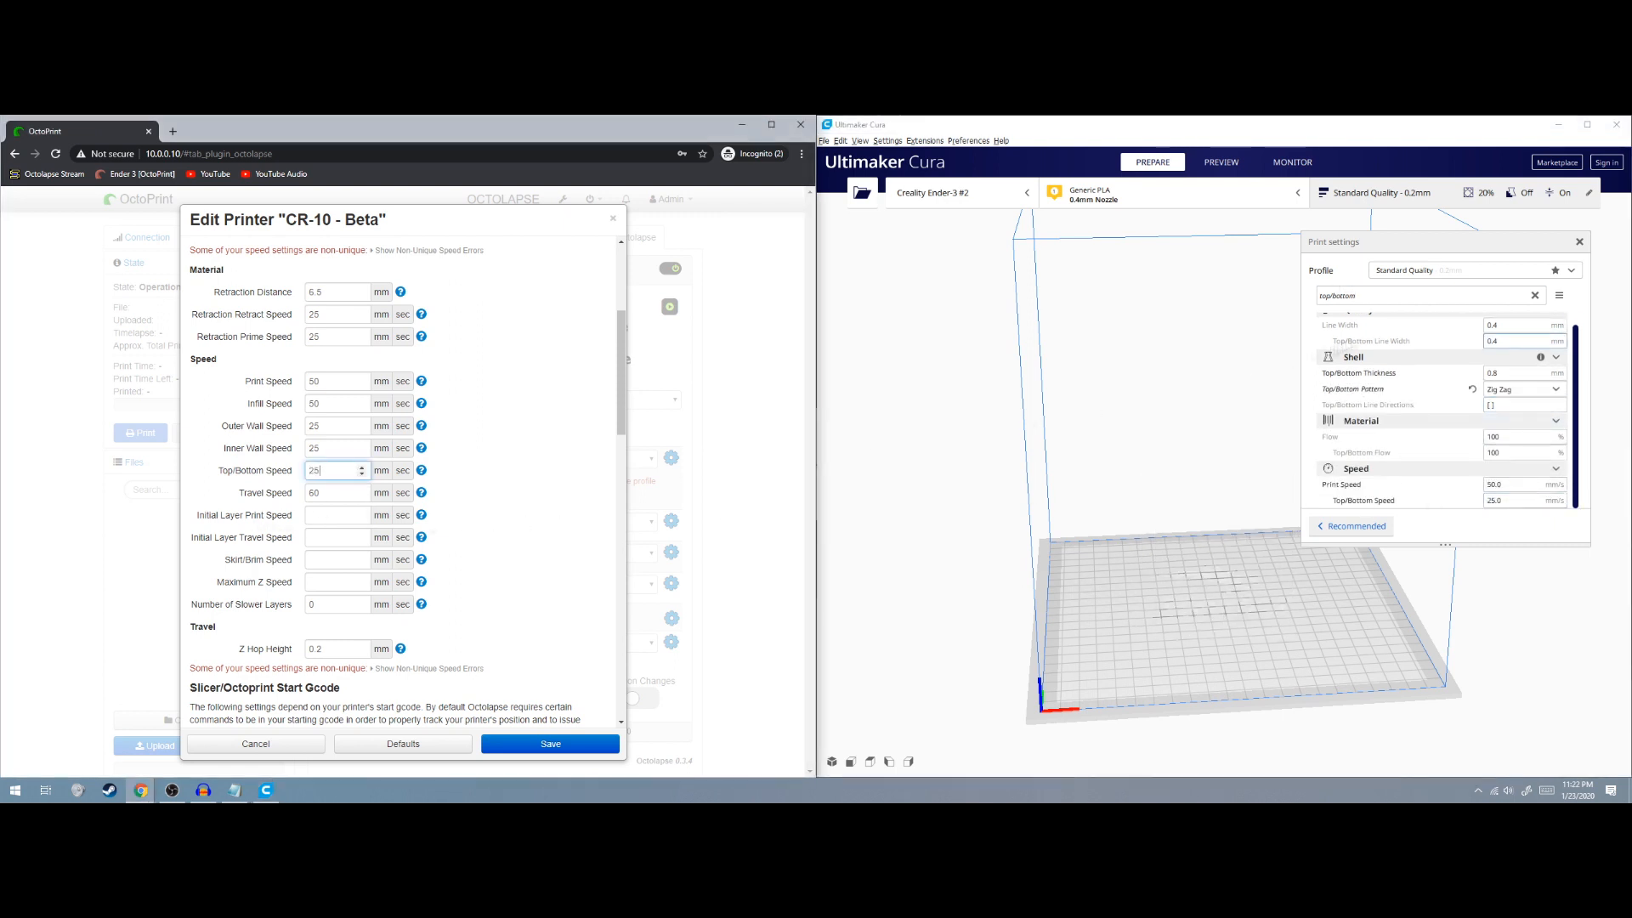
Set Travel Speed to 150 and Initial Layer print and travel speeds to 20 and 100
drag(1365, 295, 1247, 304)
text(travel)
drag(330, 493, 256, 502)
text(150)
drag(1364, 295, 1209, 291)
text(initial layer)
mouse_move(1348, 453)
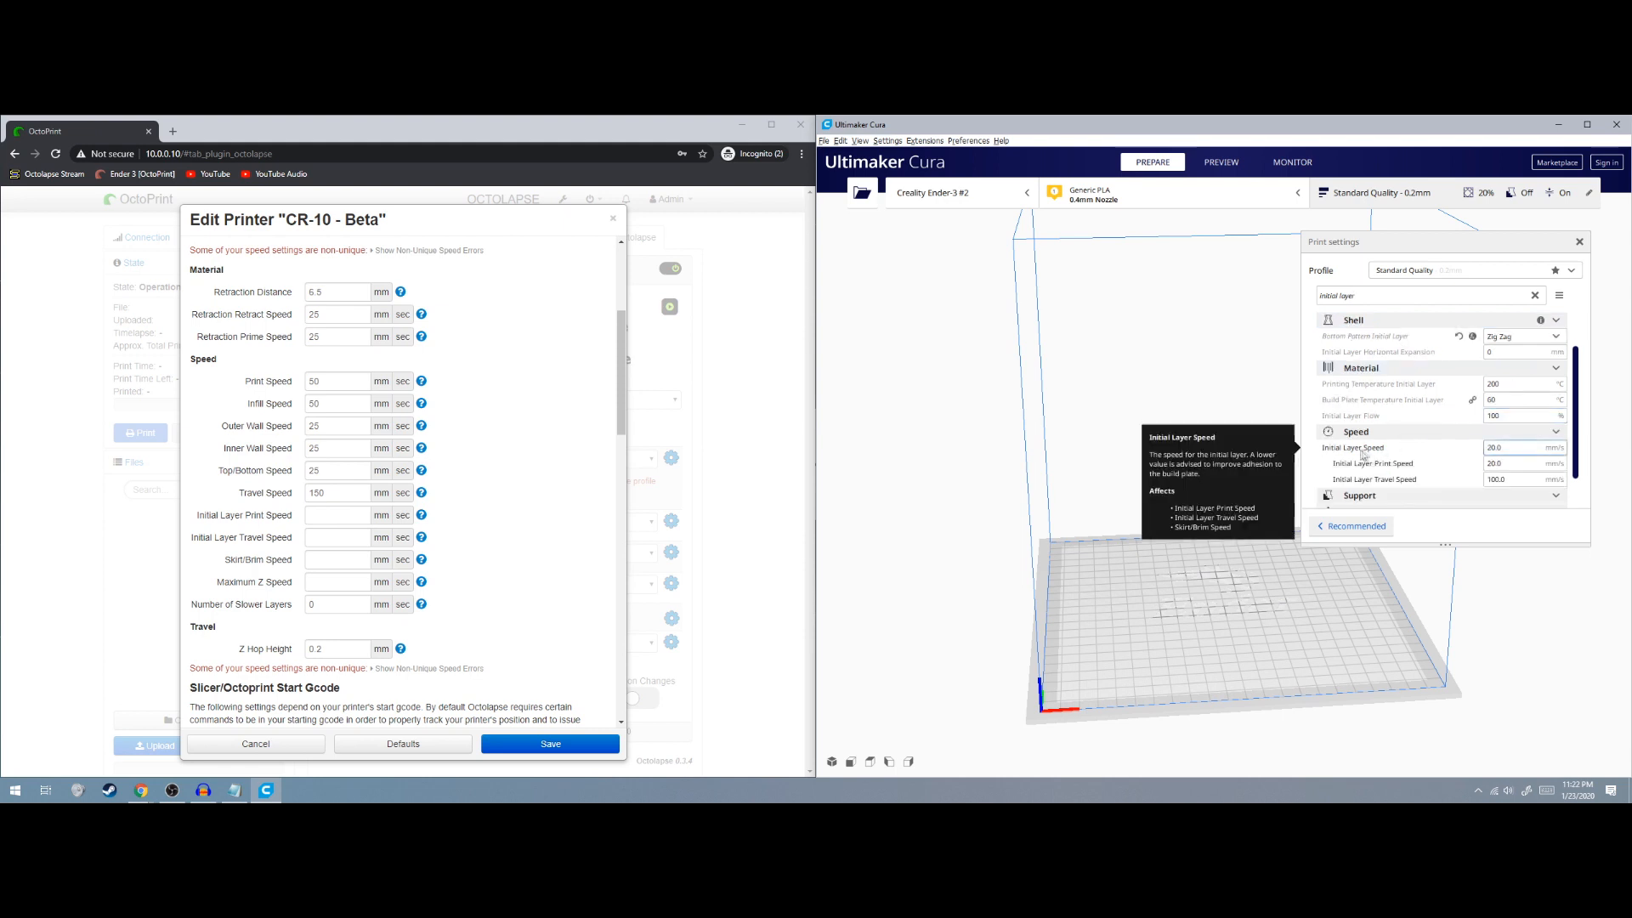
click(333, 515)
text(20)
key(Tab)
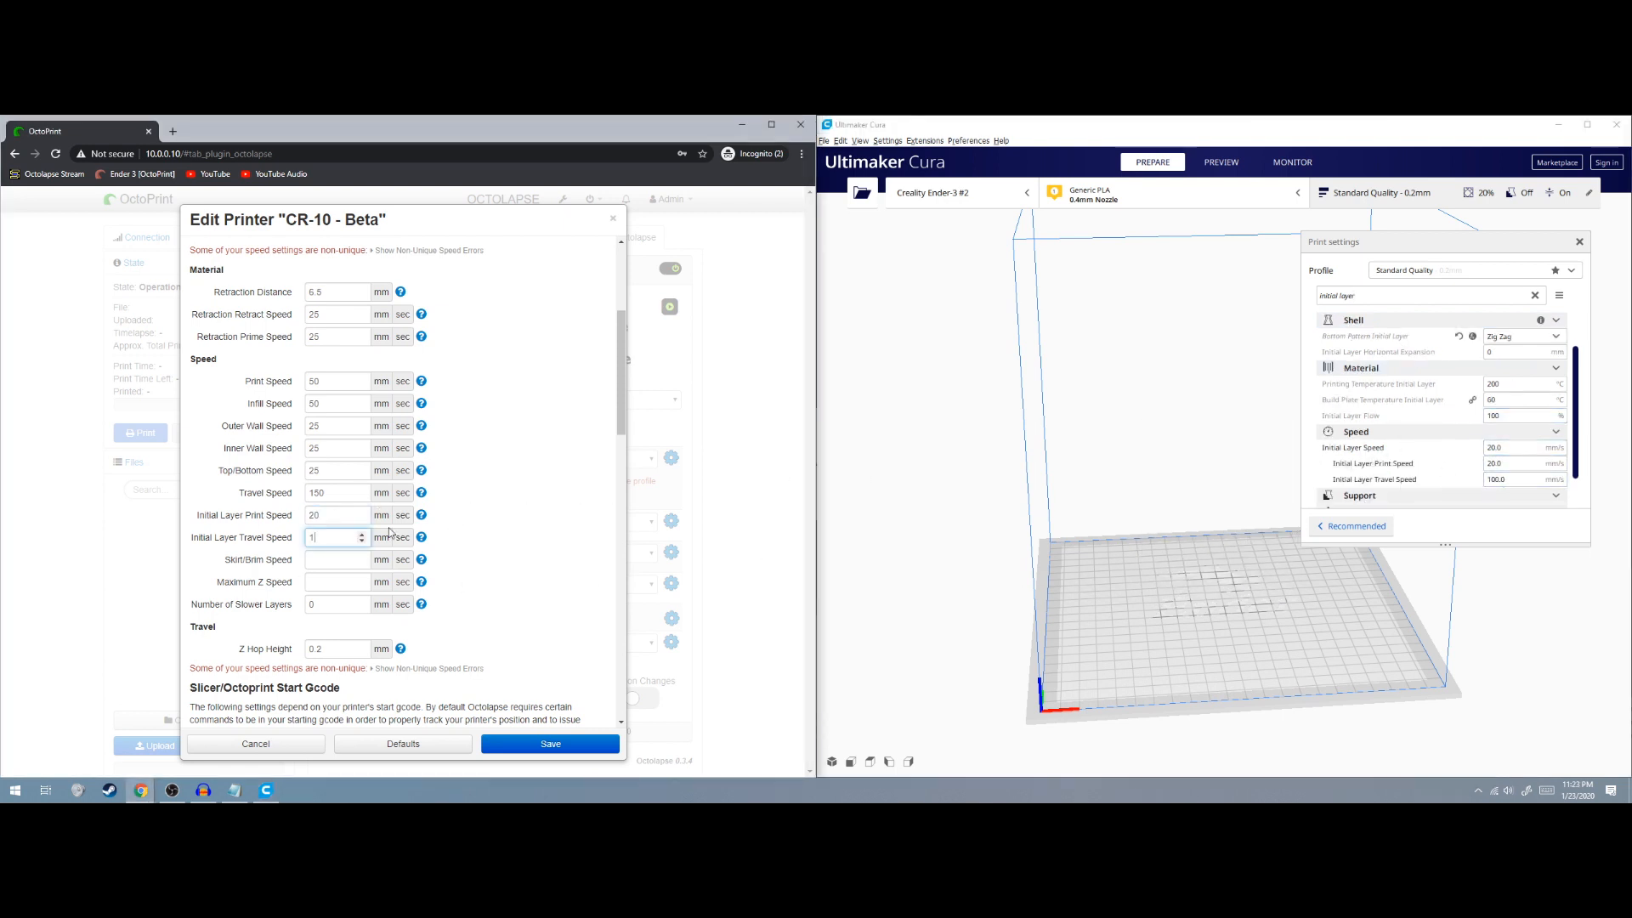
text(100)
Set Skirt/Brim Speed to 20, then look up Maximum Z Speed in Cura and the wiki
drag(1365, 296, 1317, 296)
text(skirt/brim)
mouse_move(1521, 432)
click(350, 560)
text(20)
drag(1363, 296, 1247, 298)
text(travel)
drag(1357, 296, 1271, 296)
text(maximum)
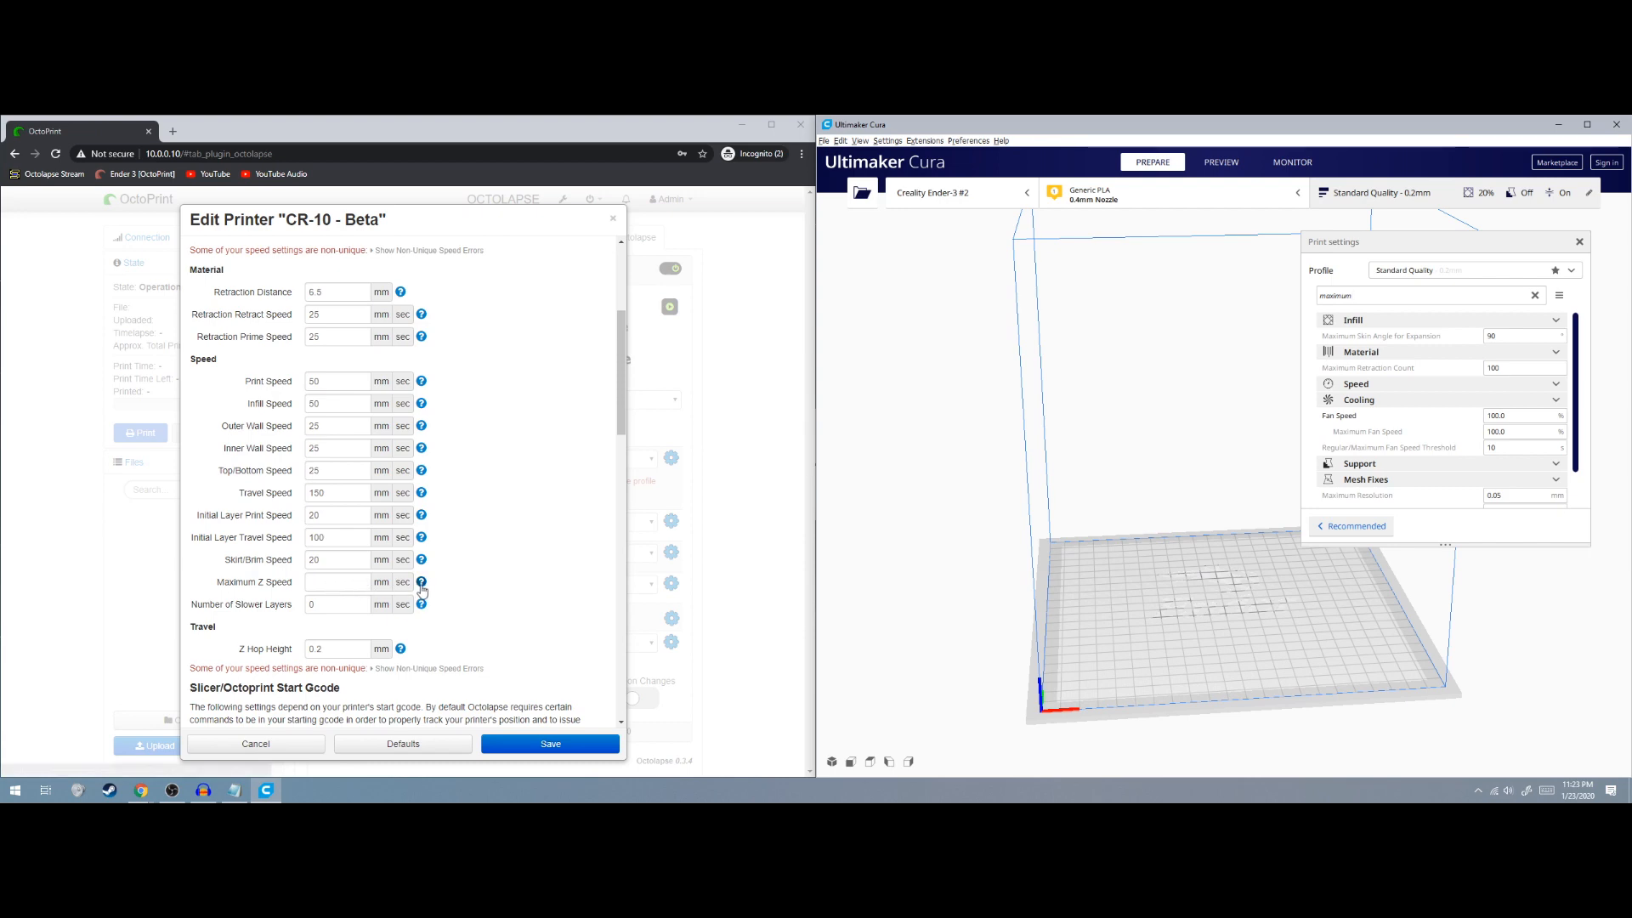
click(421, 582)
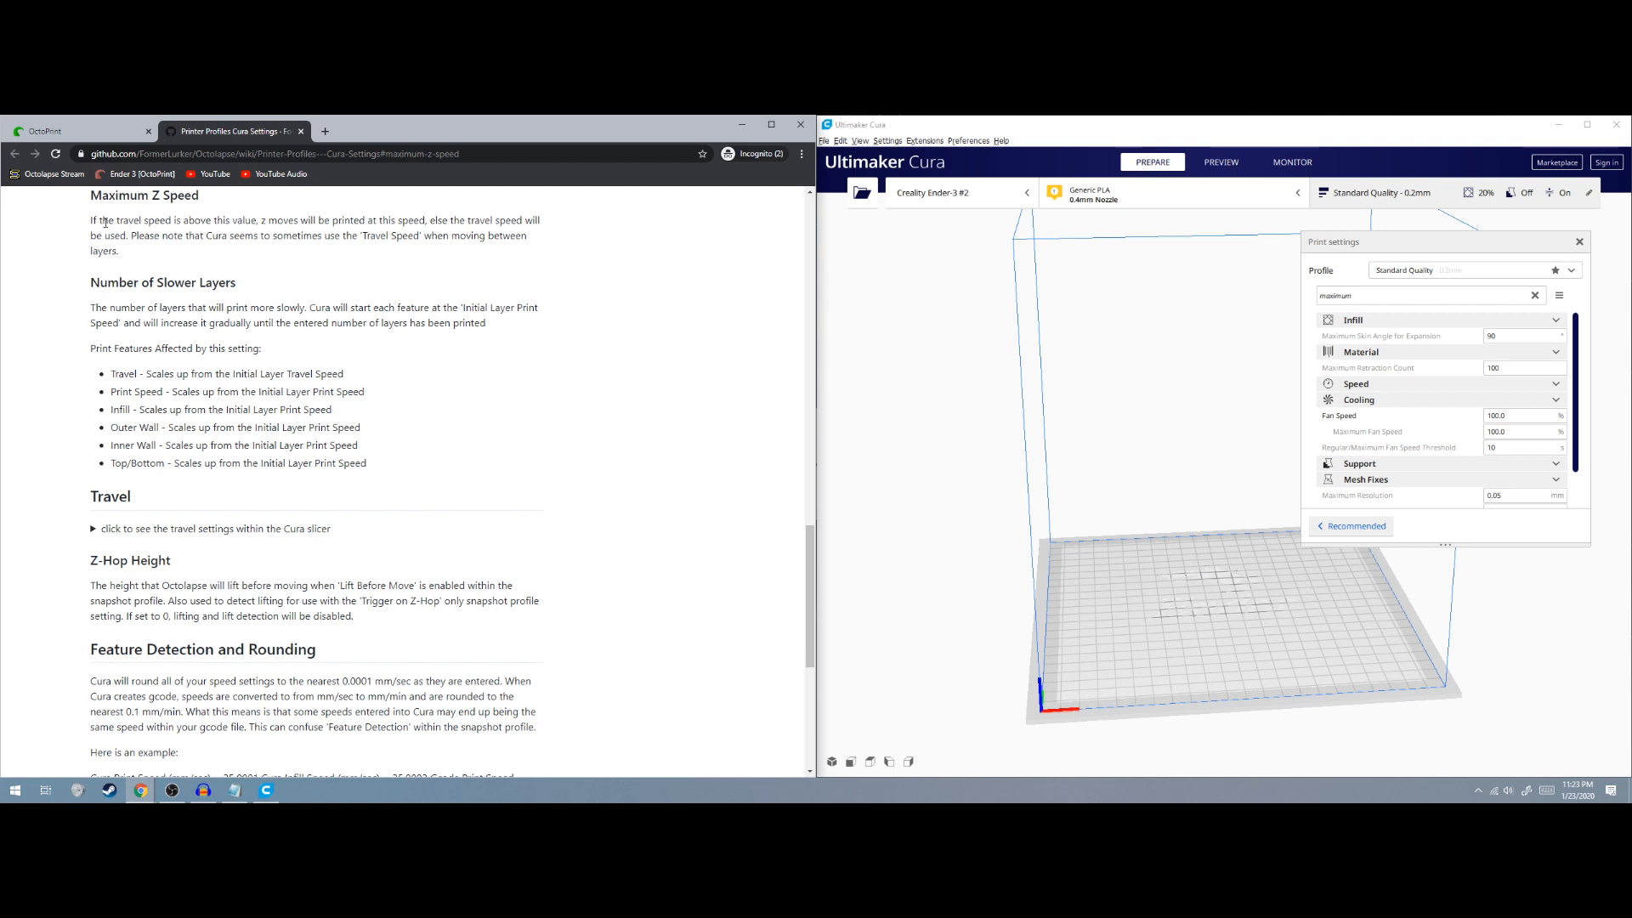
Read the wiki's Maximum Z Speed explanation and its Travel Speed note, then close it
drag(93, 221, 139, 253)
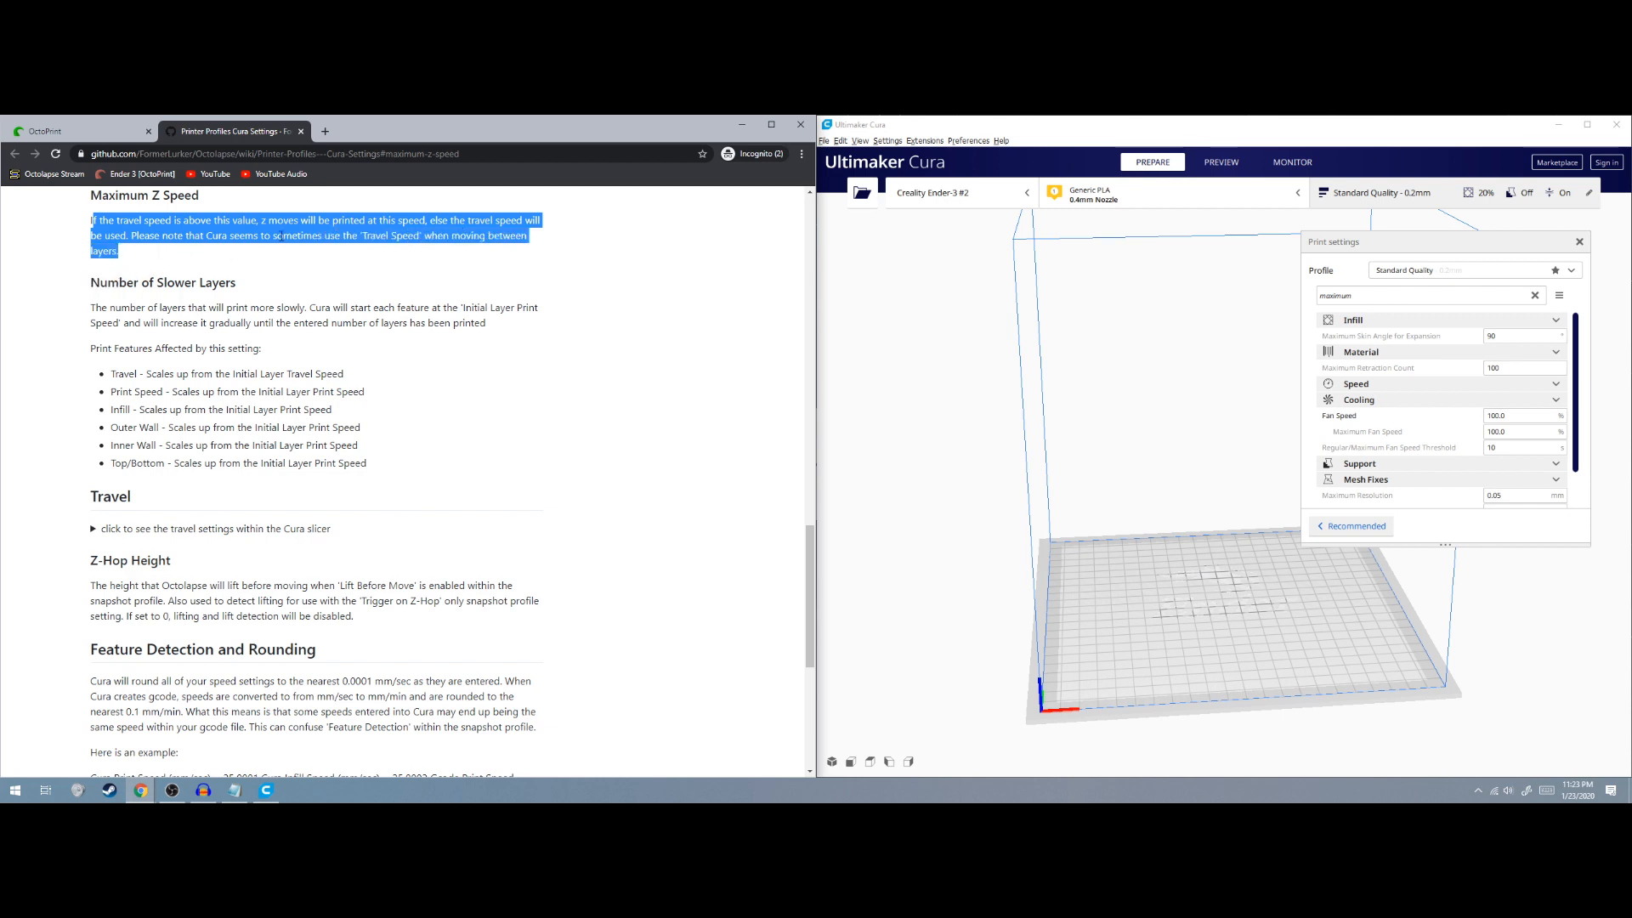
click(236, 238)
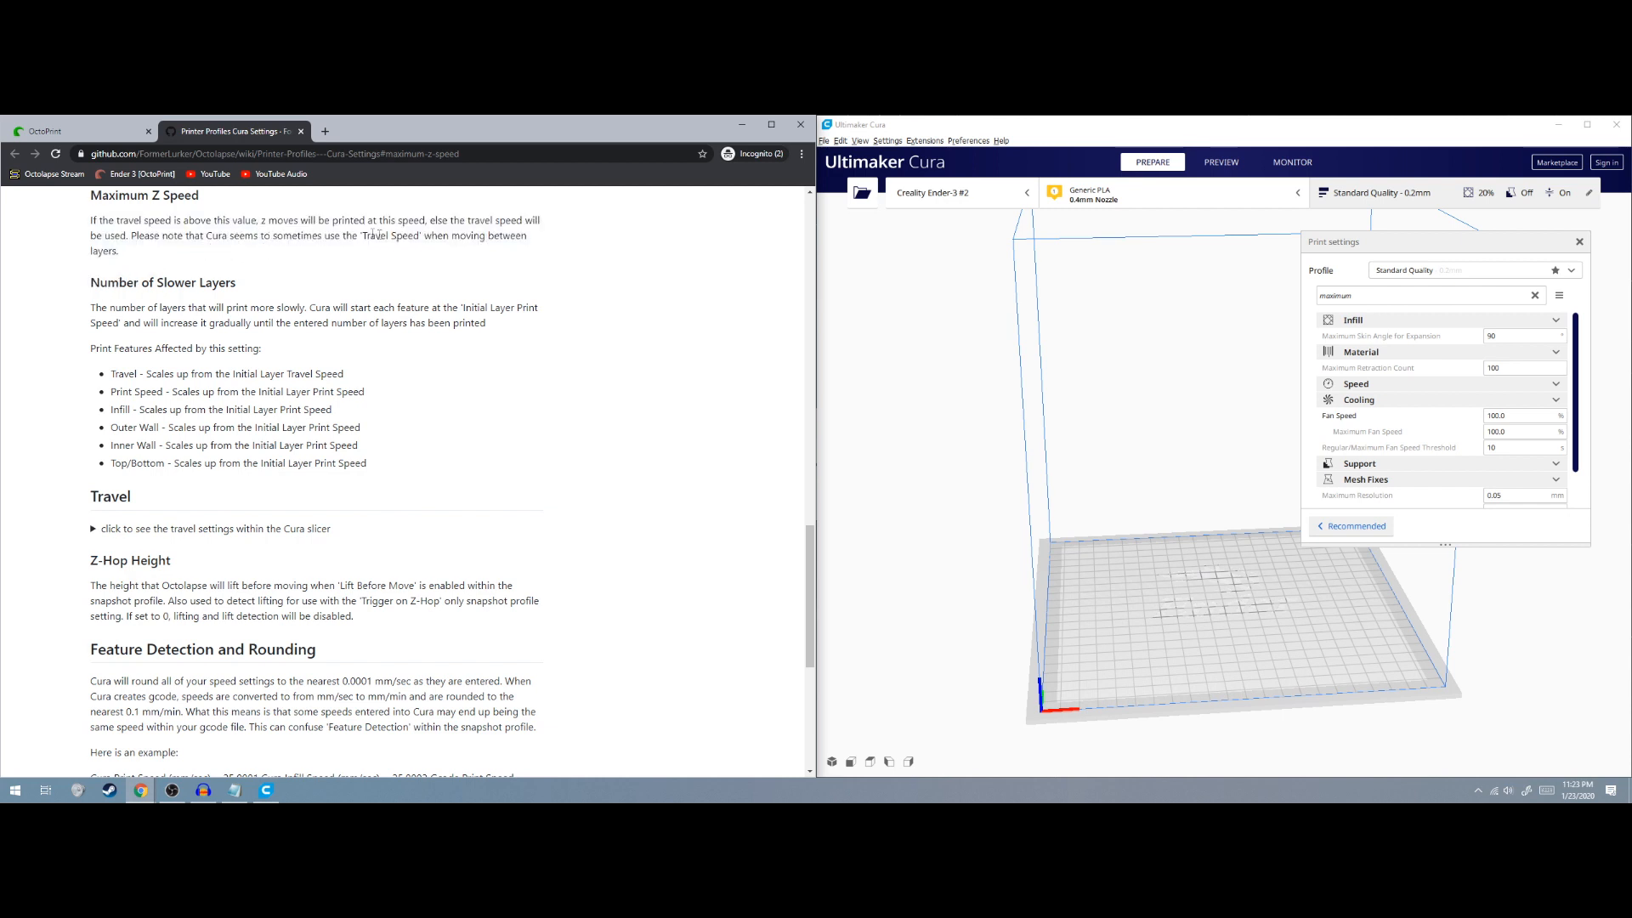
drag(353, 238, 416, 237)
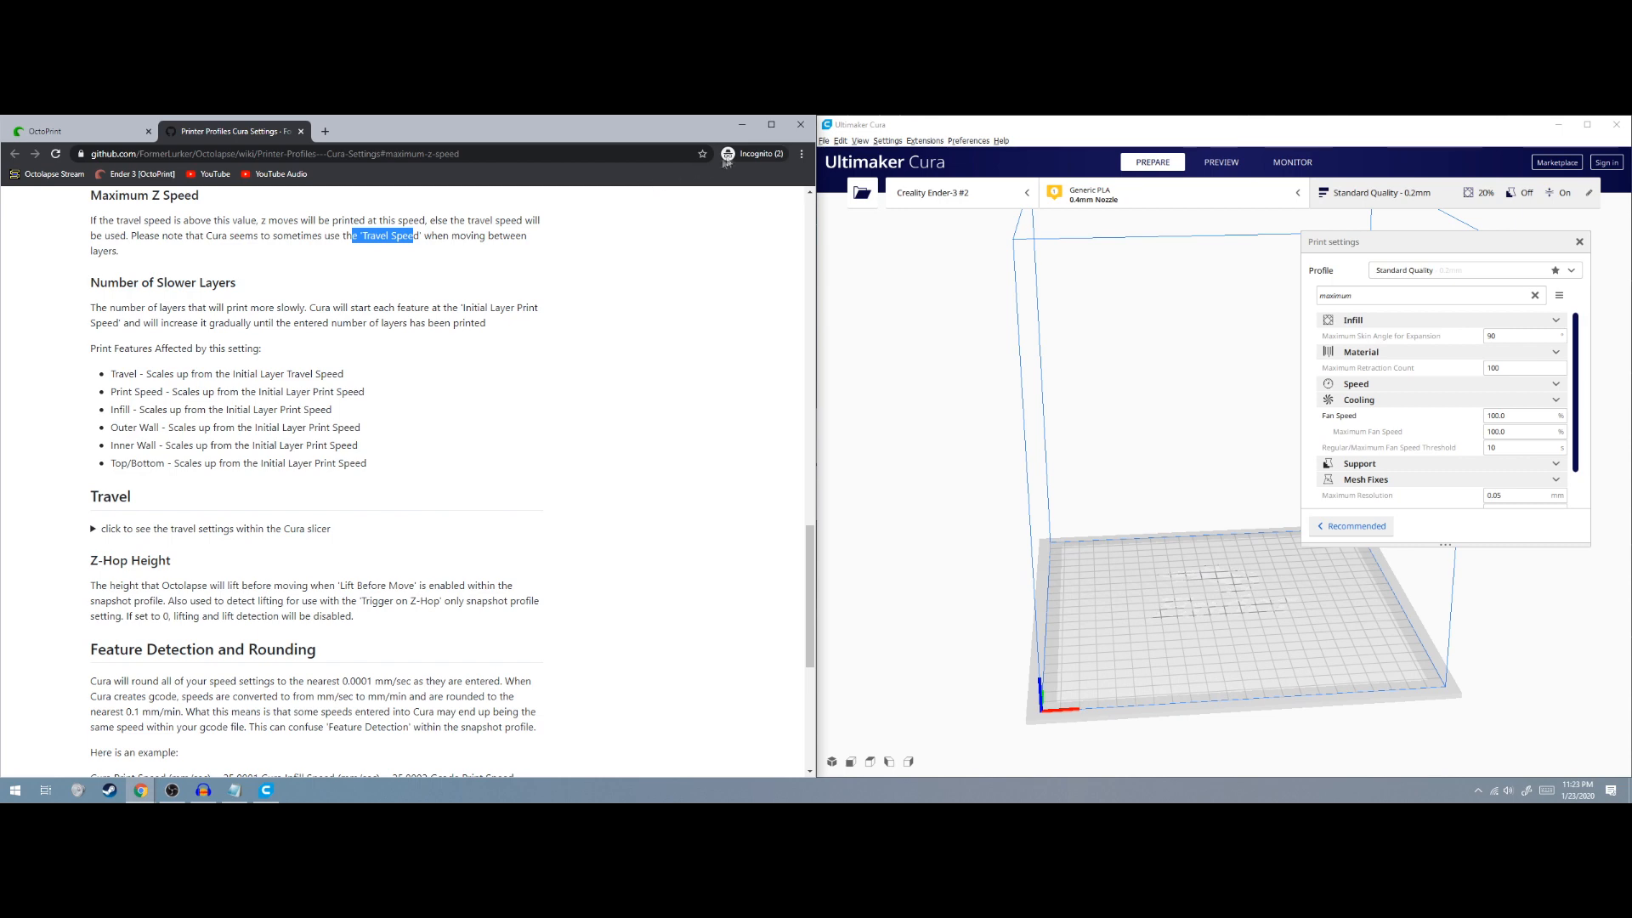
click(301, 132)
Set Octolapse's Maximum Z Speed to 150 to match Cura's travel speed
click(1199, 304)
text(travel spee)
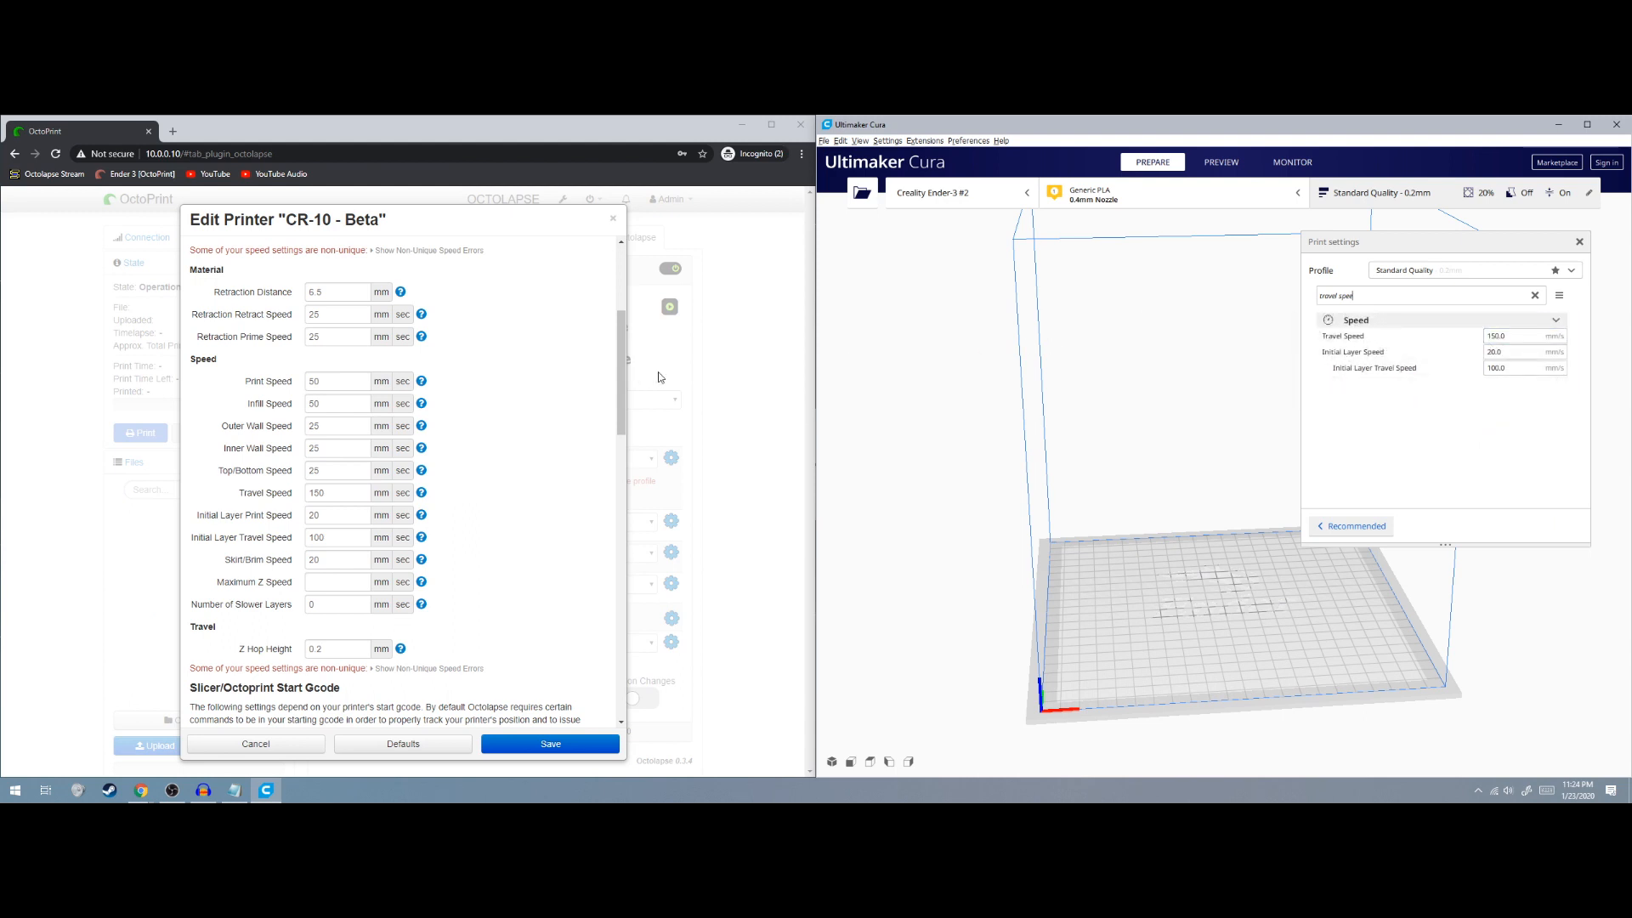
click(336, 583)
text(150)
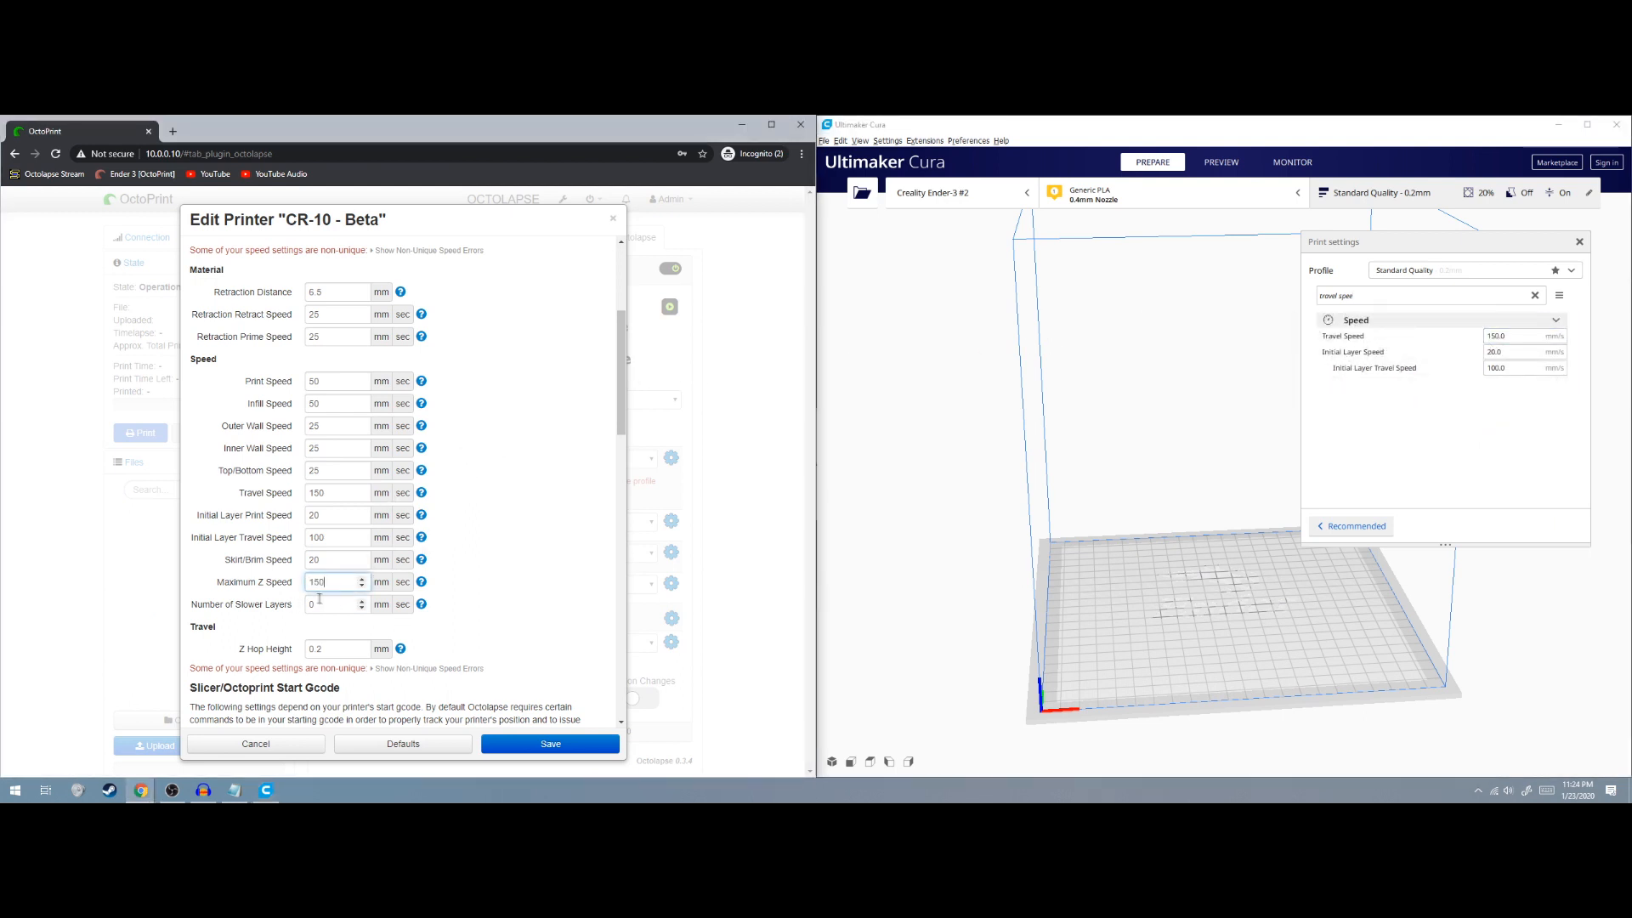
triple_click(1242, 296)
Set Number of Slower Layers to 2 and confirm Z Hop Height 0.2 against Cura's z hop
text(number)
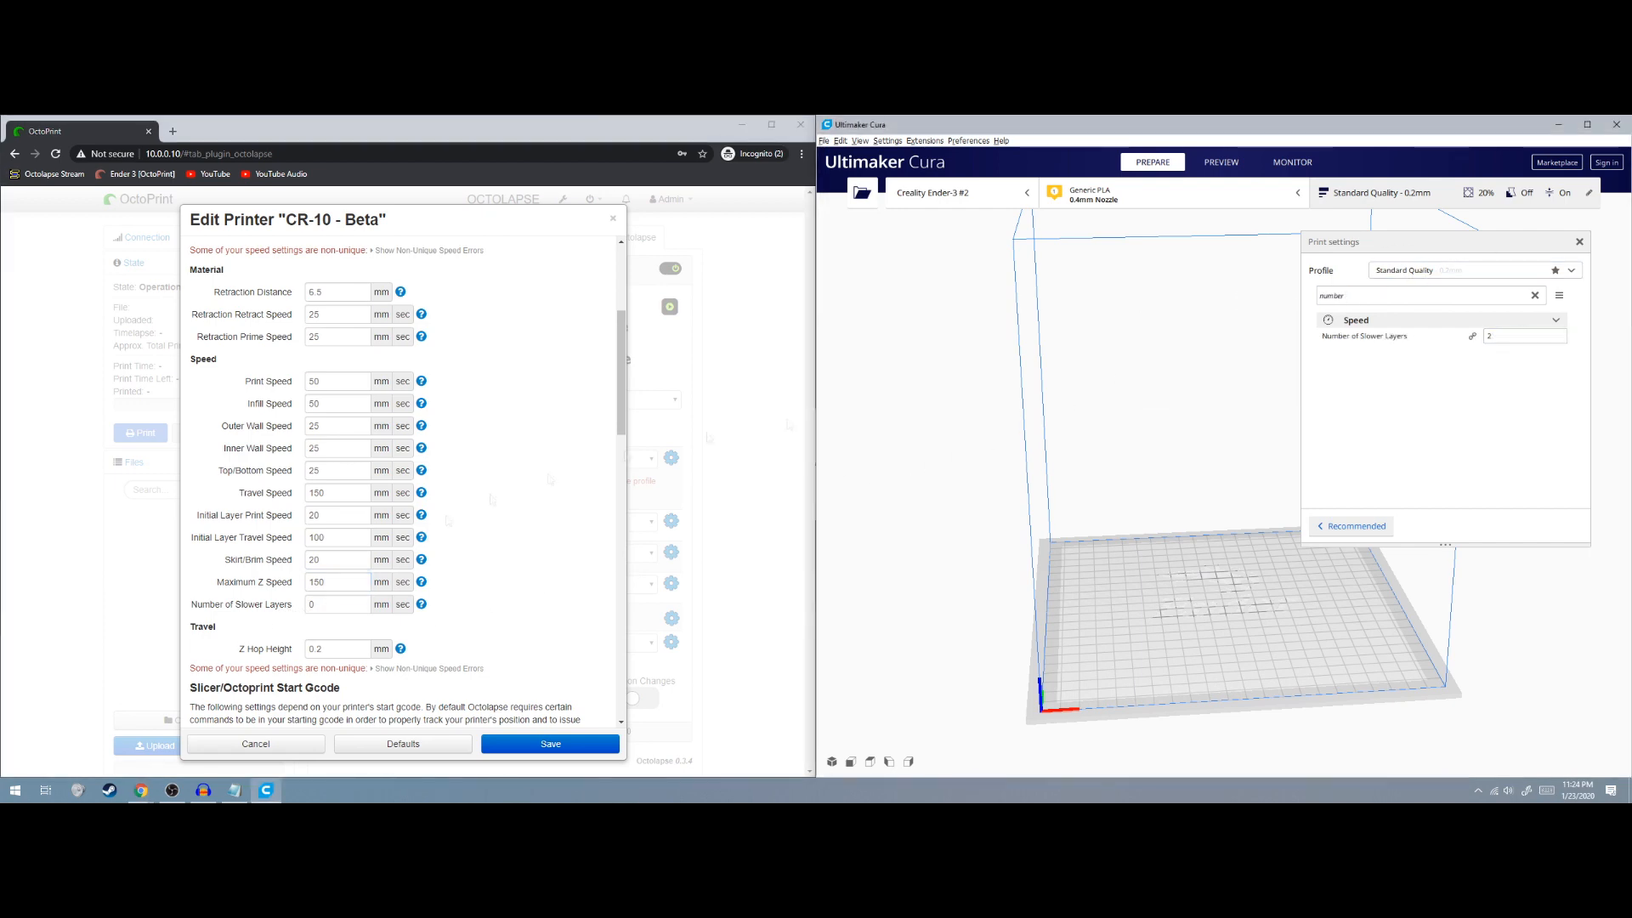
click(337, 606)
drag(1351, 296, 1292, 301)
text(z hop)
scroll(510, 578, down, 5)
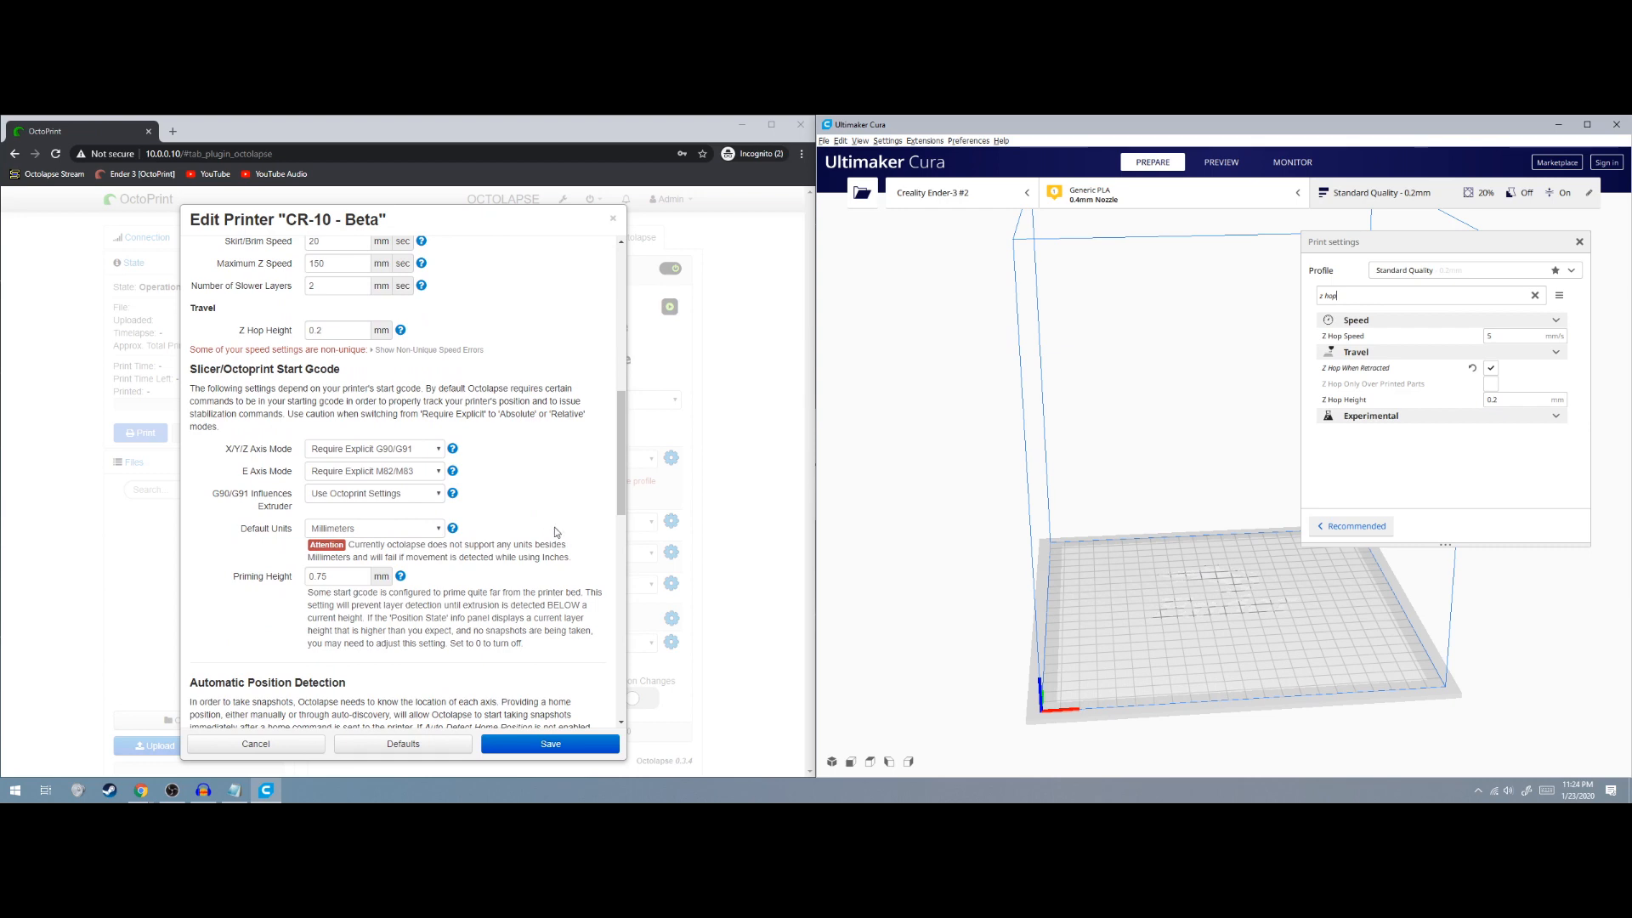
scroll(536, 480, up, 4)
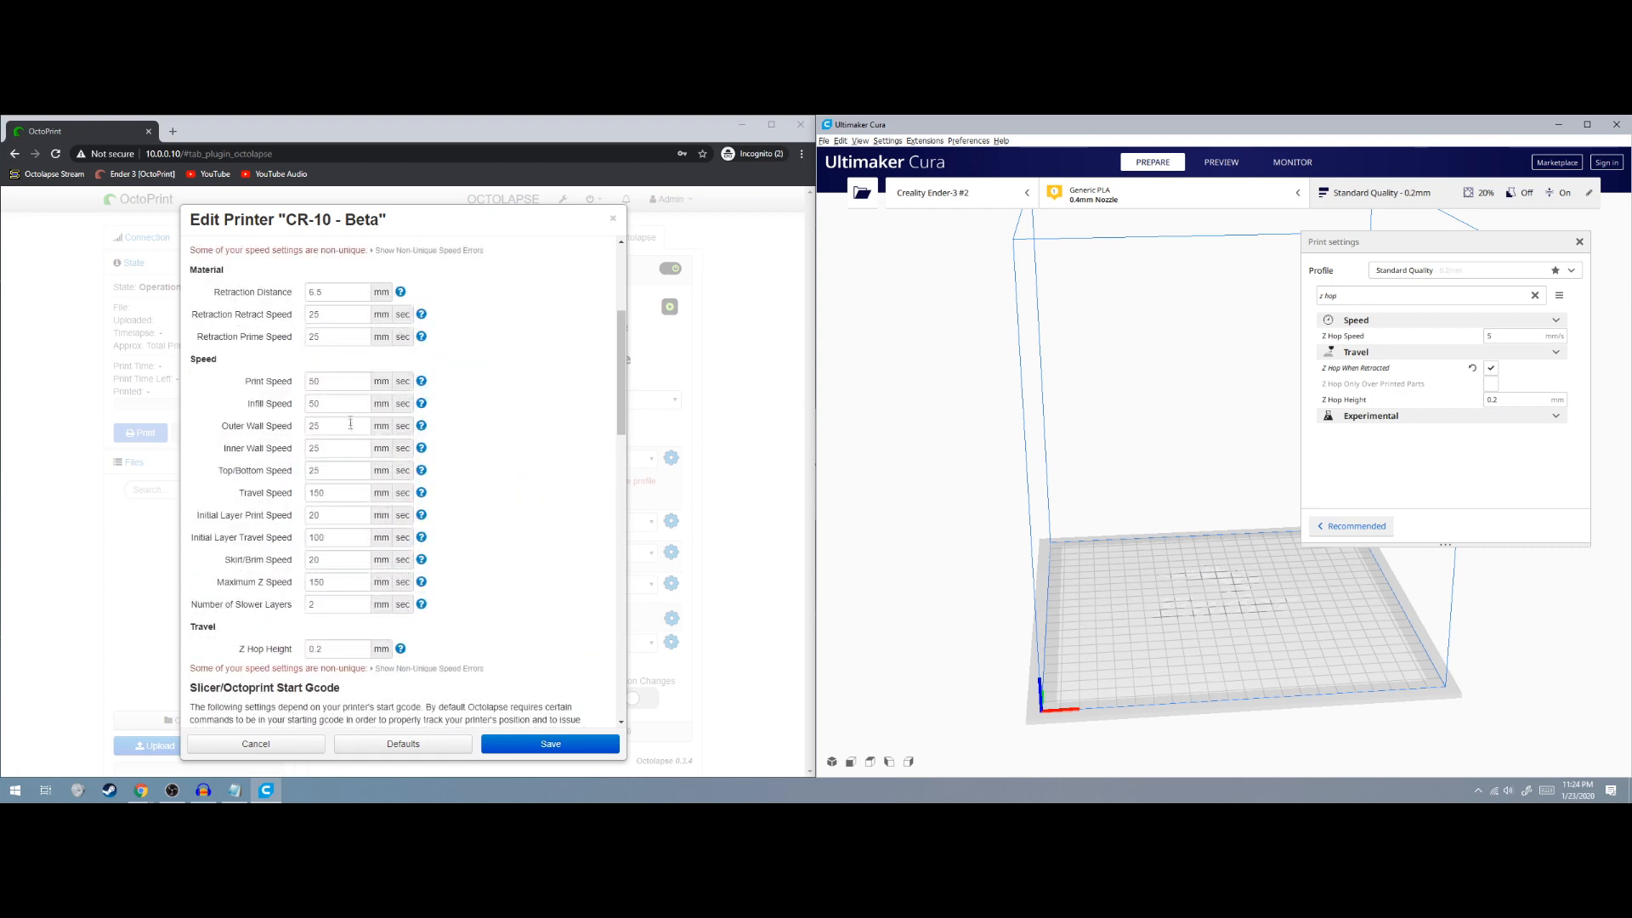
scroll(499, 473, down, 3)
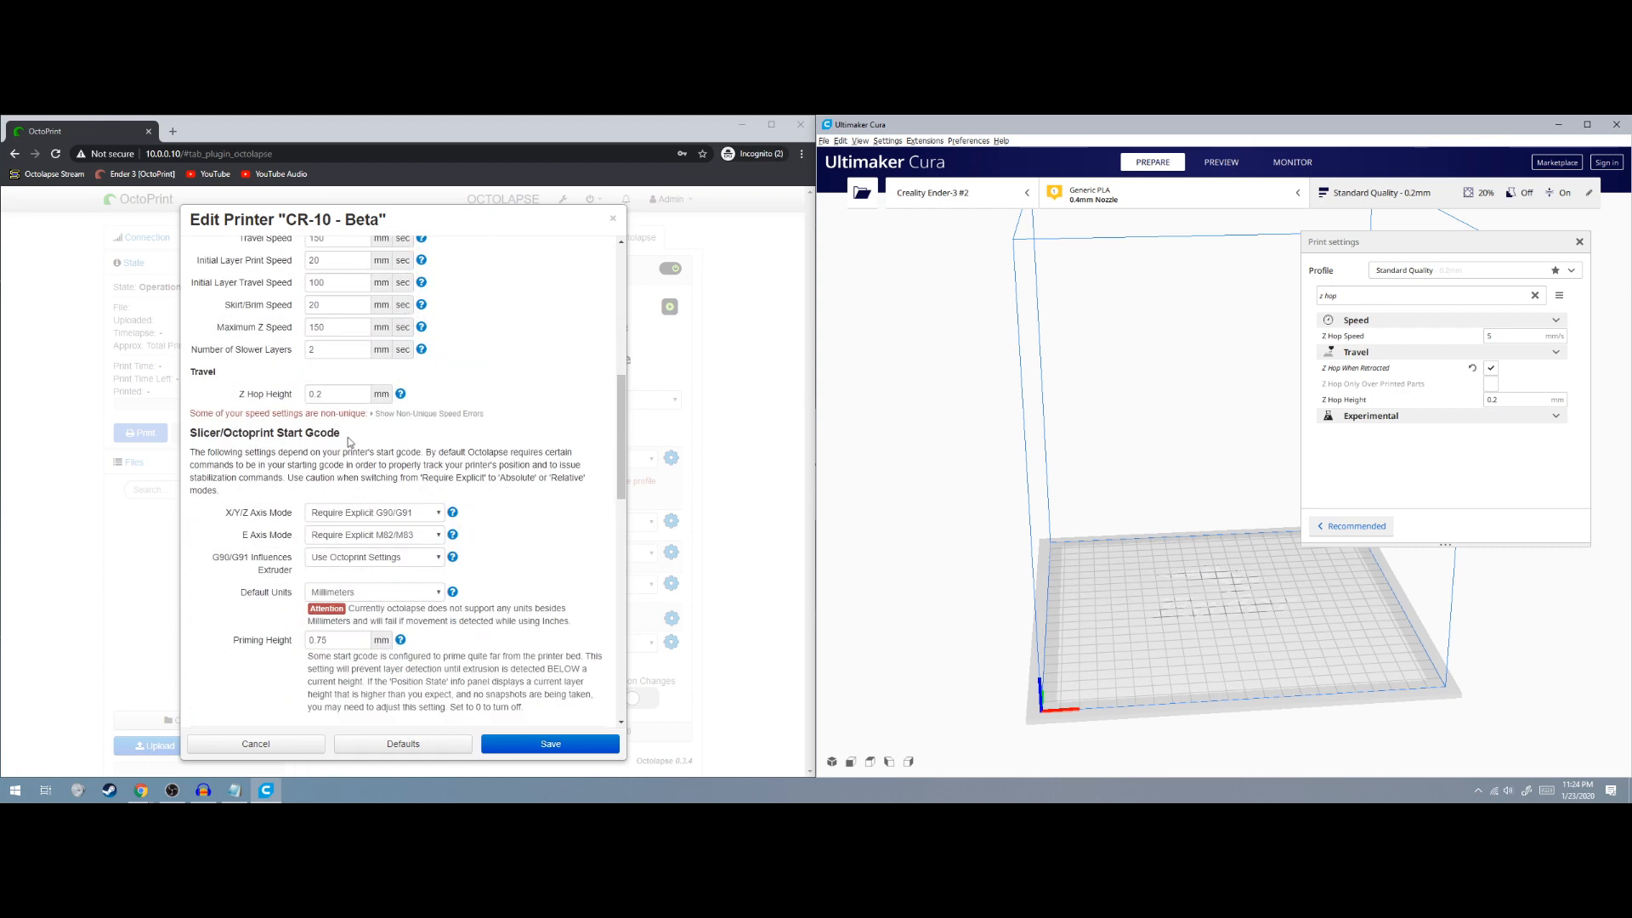
scroll(349, 441, down, 1)
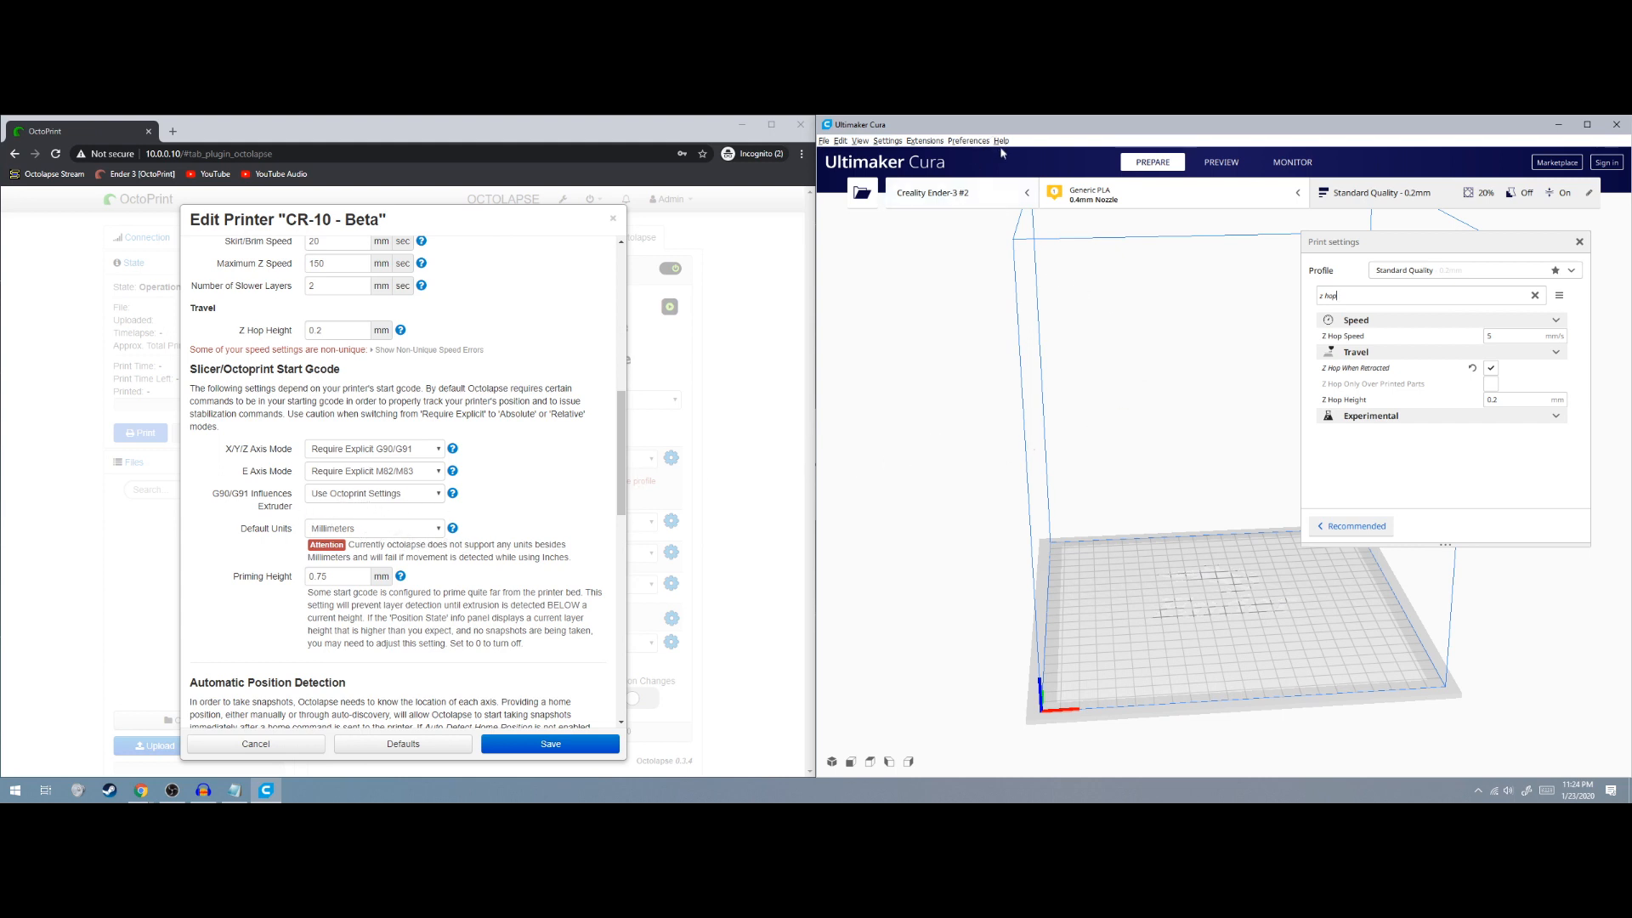
Open the Creality Ender-3 #2 Machine Settings in Cura and scroll through its Start G-code
click(887, 141)
mouse_move(901, 156)
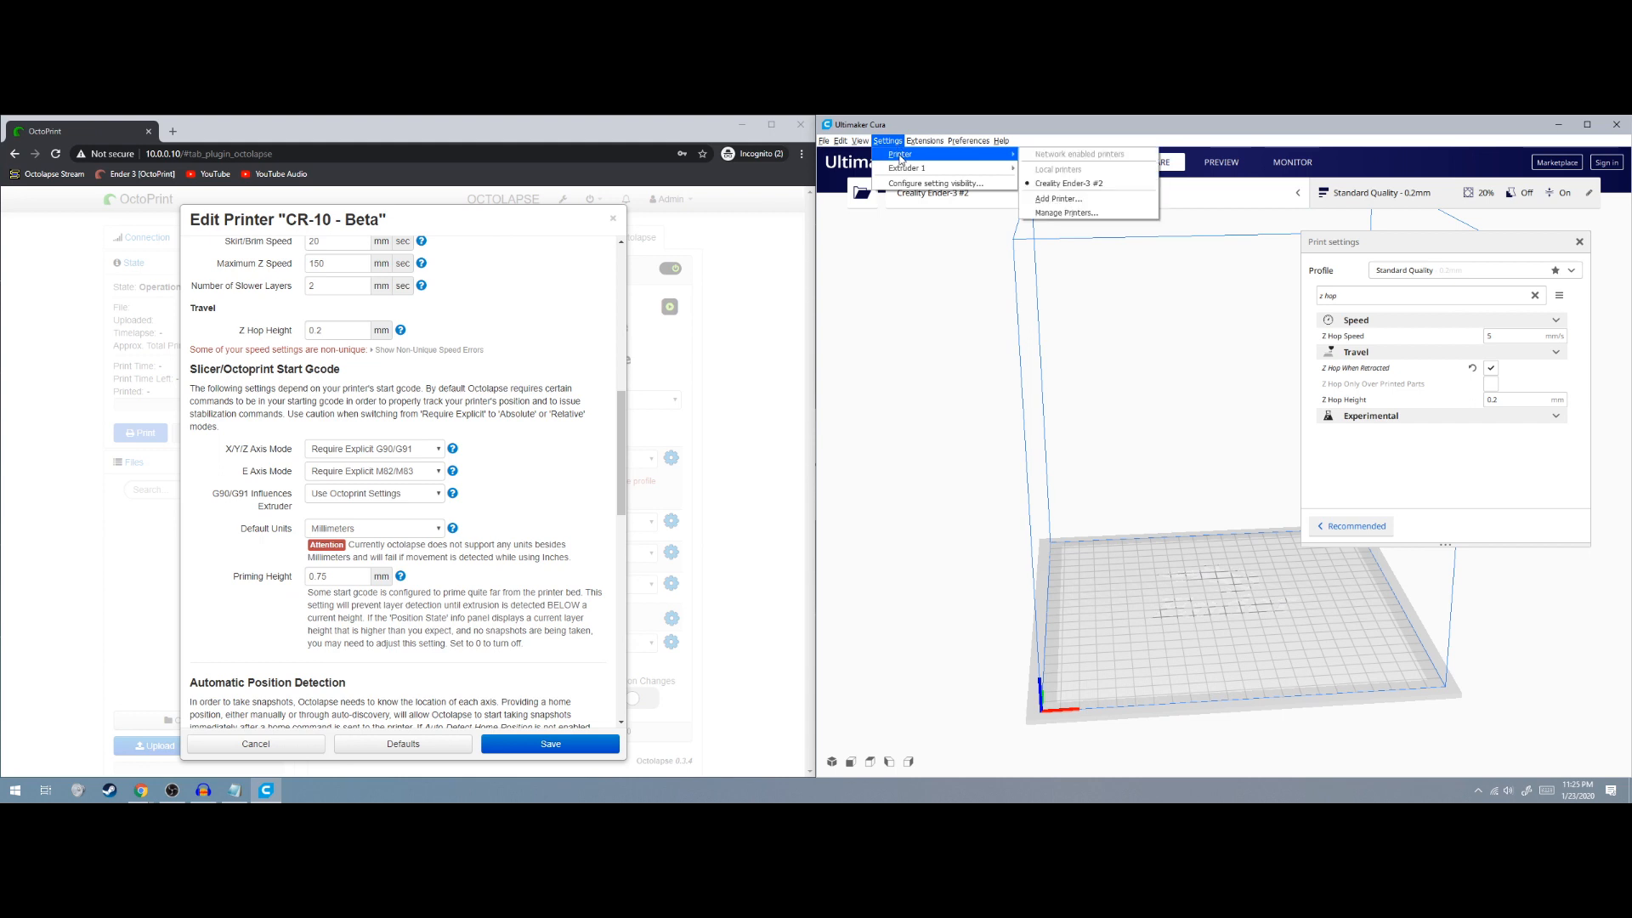
click(1066, 212)
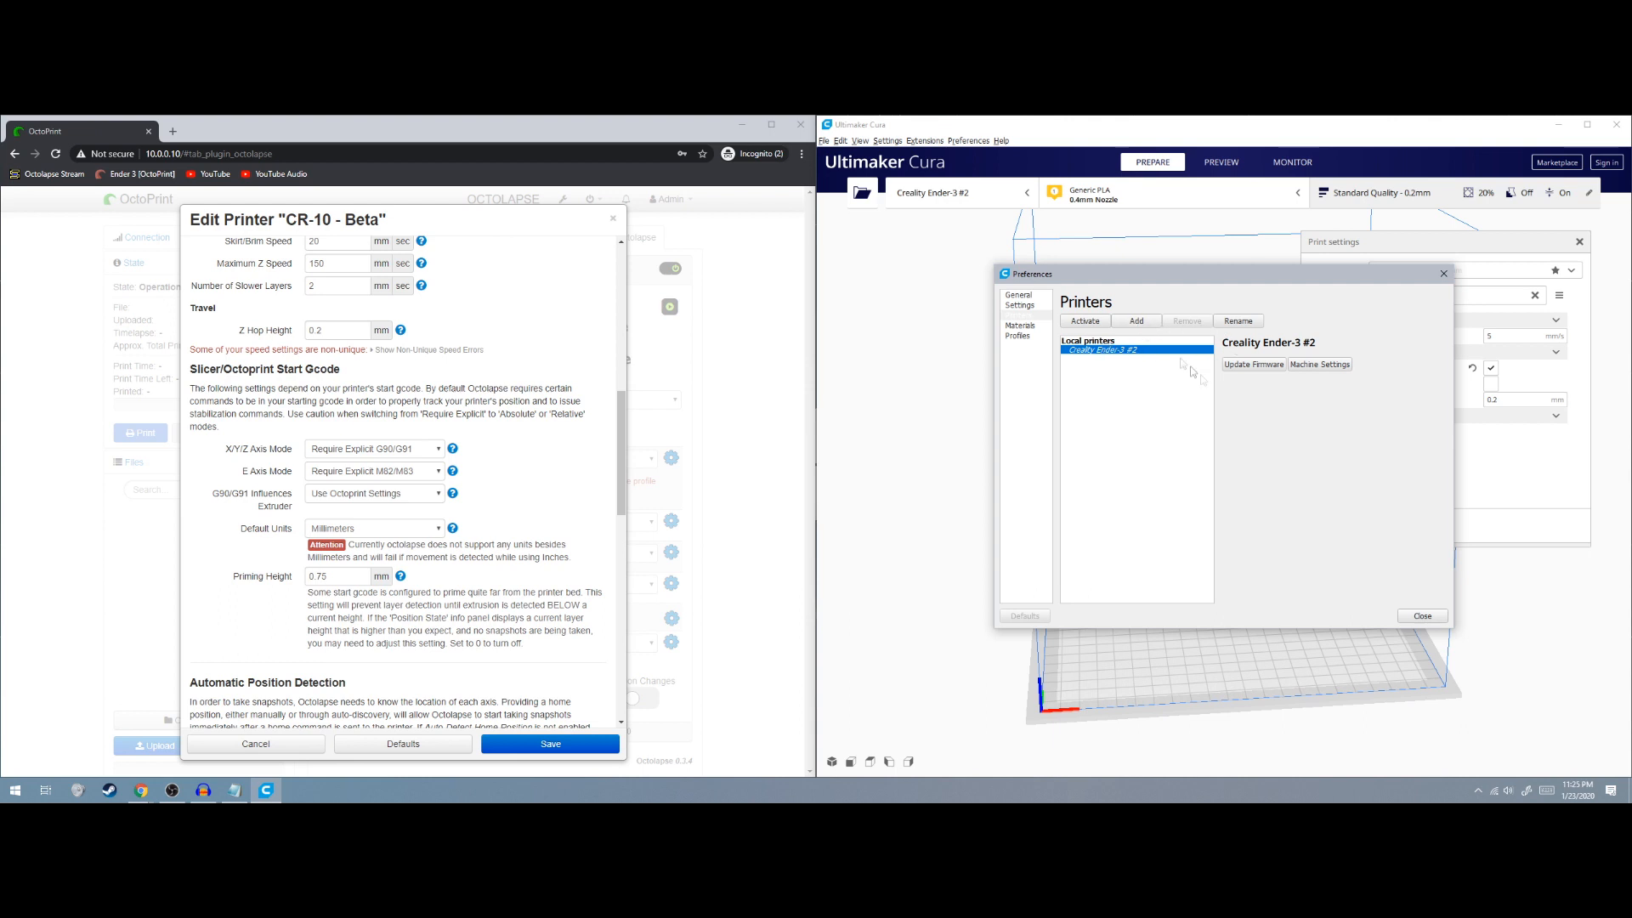
click(1309, 367)
scroll(1084, 553, down, 3)
click(1234, 531)
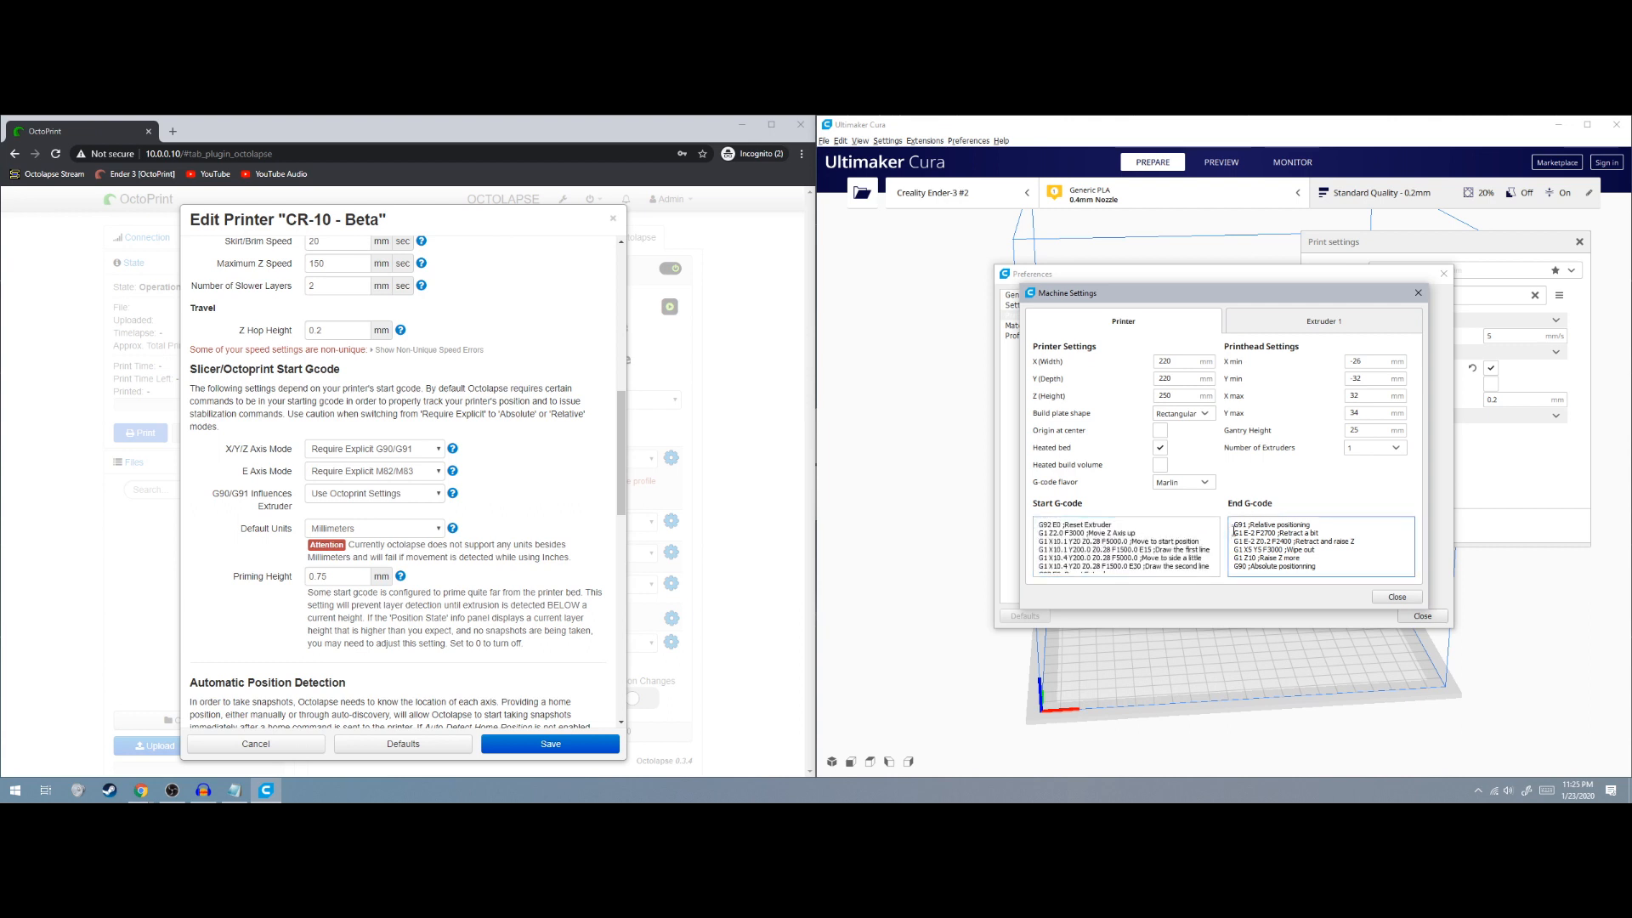
scroll(1178, 550, up, 5)
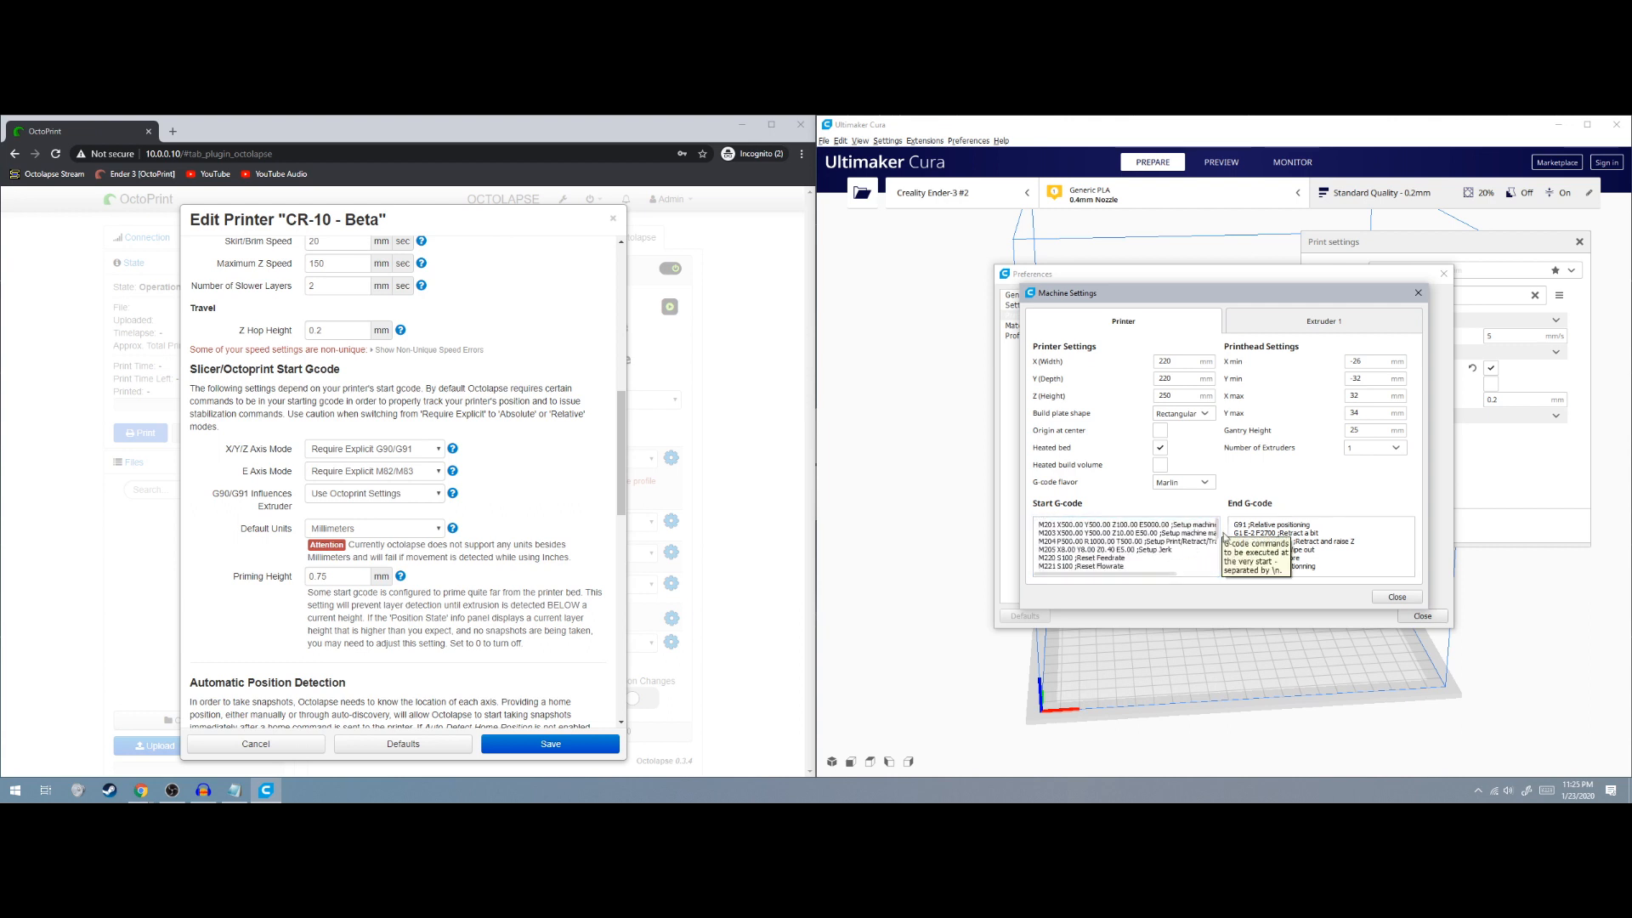
scroll(1218, 540, down, 5)
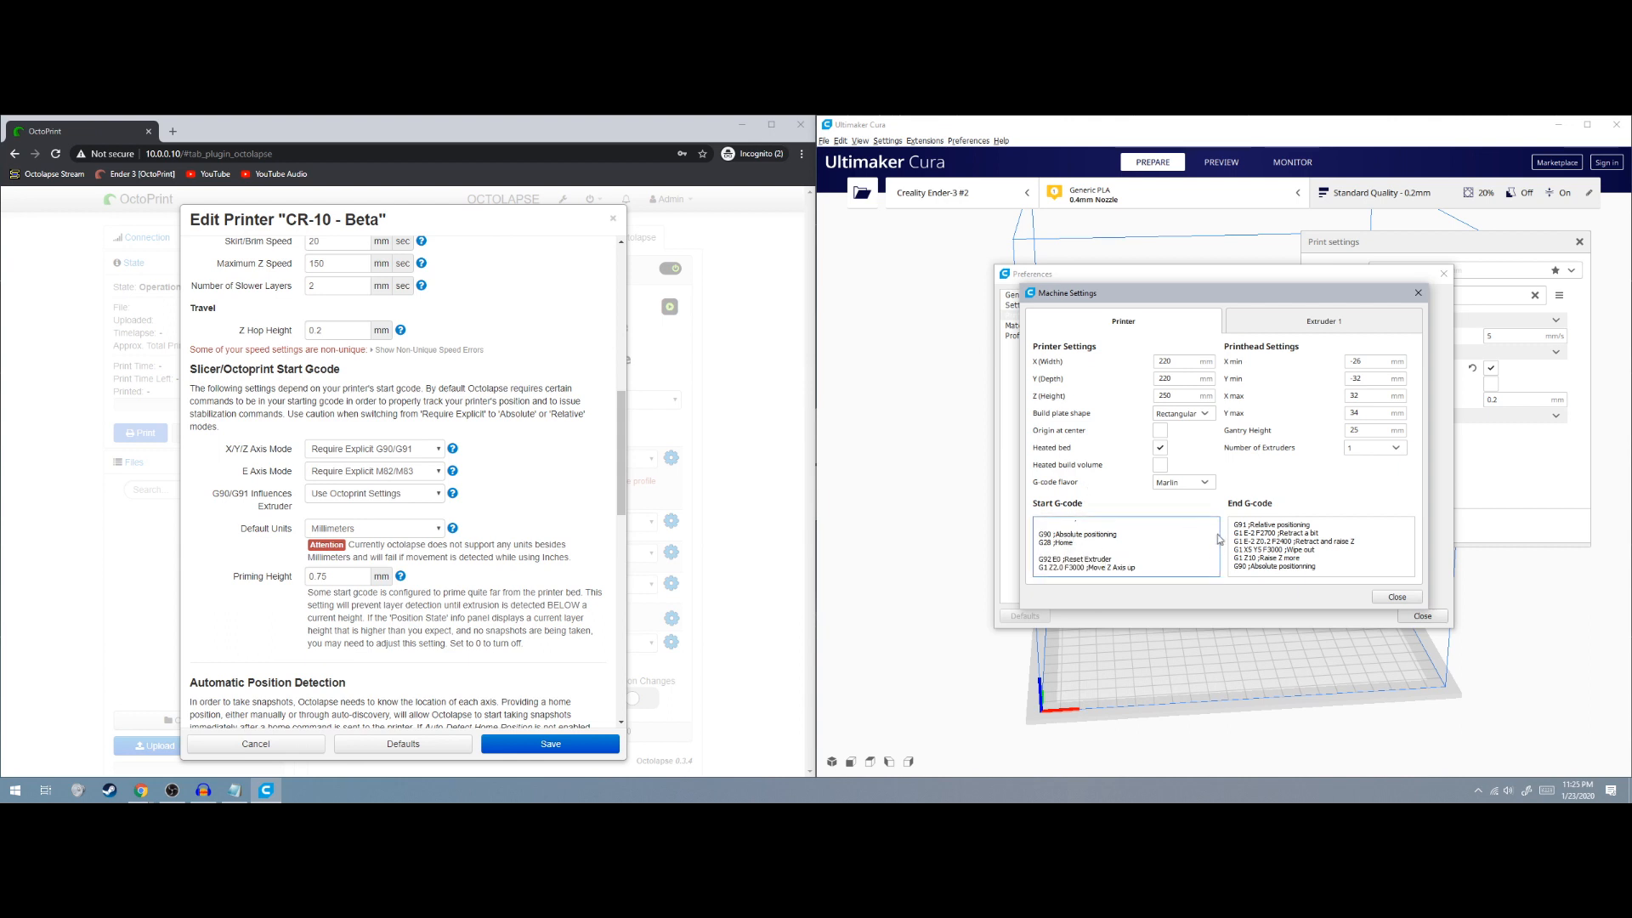
click(1382, 597)
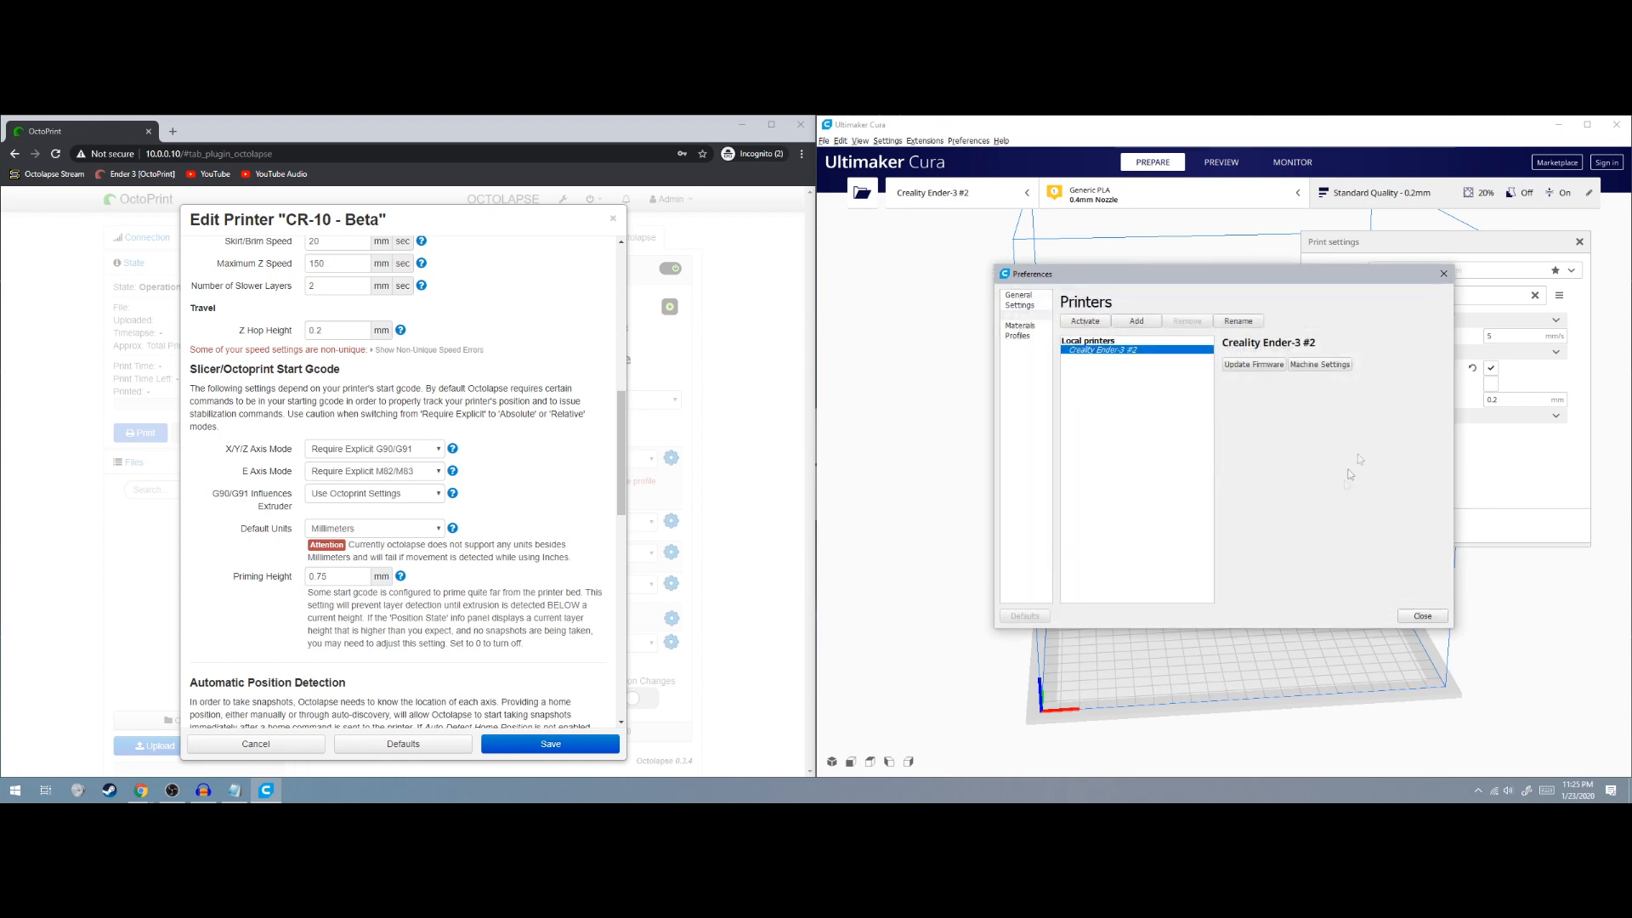
click(1443, 273)
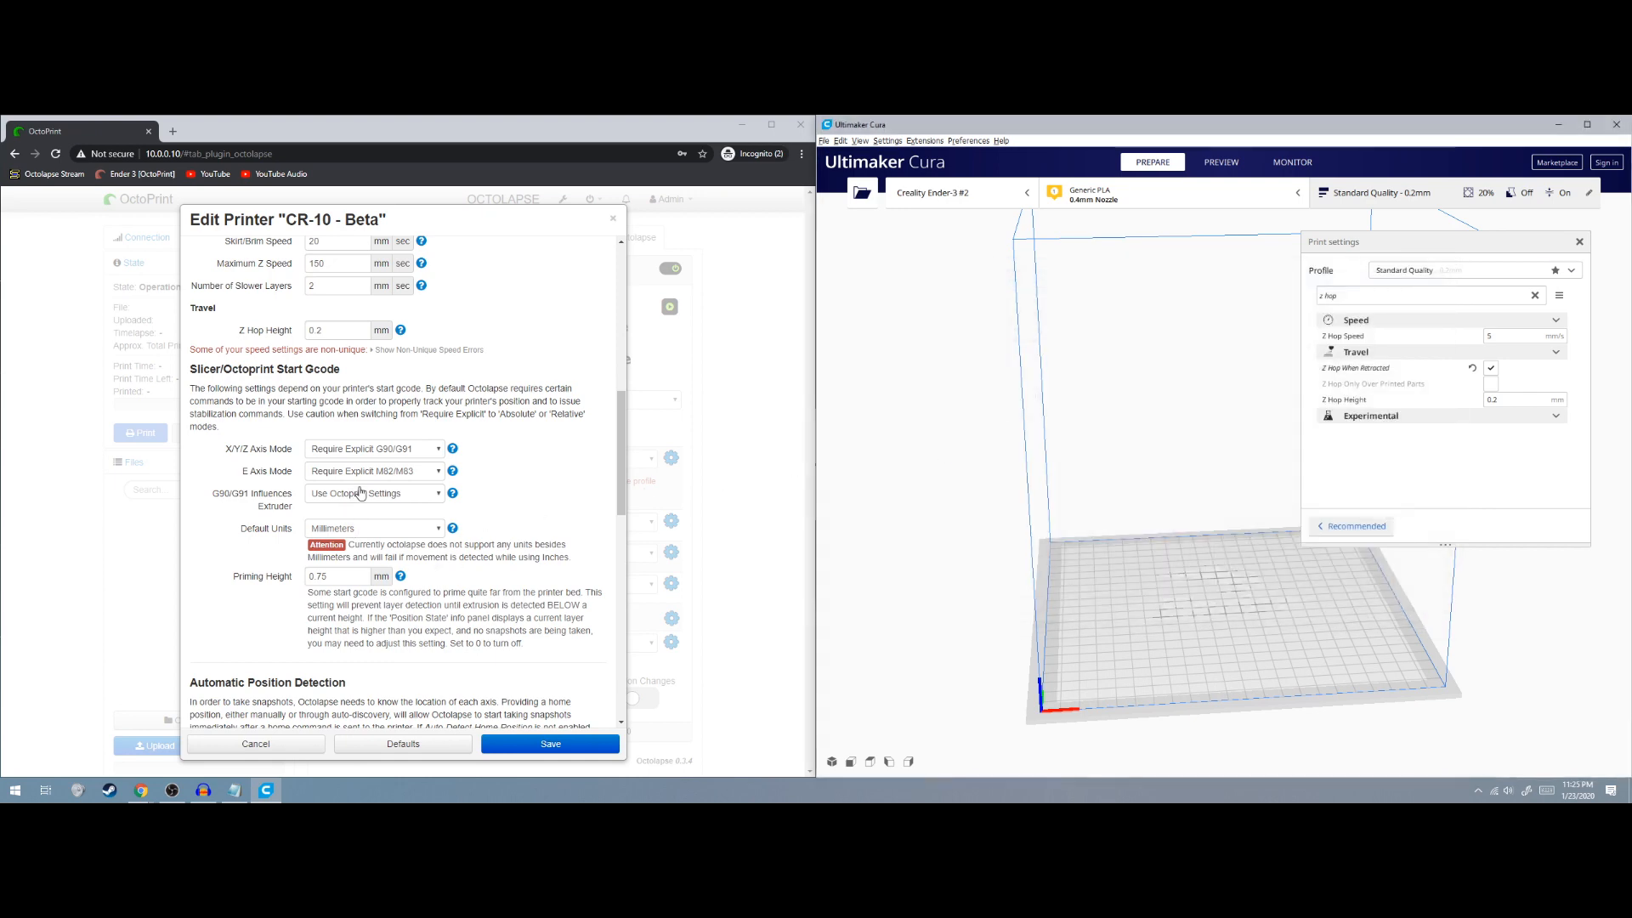
scroll(359, 492, down, 3)
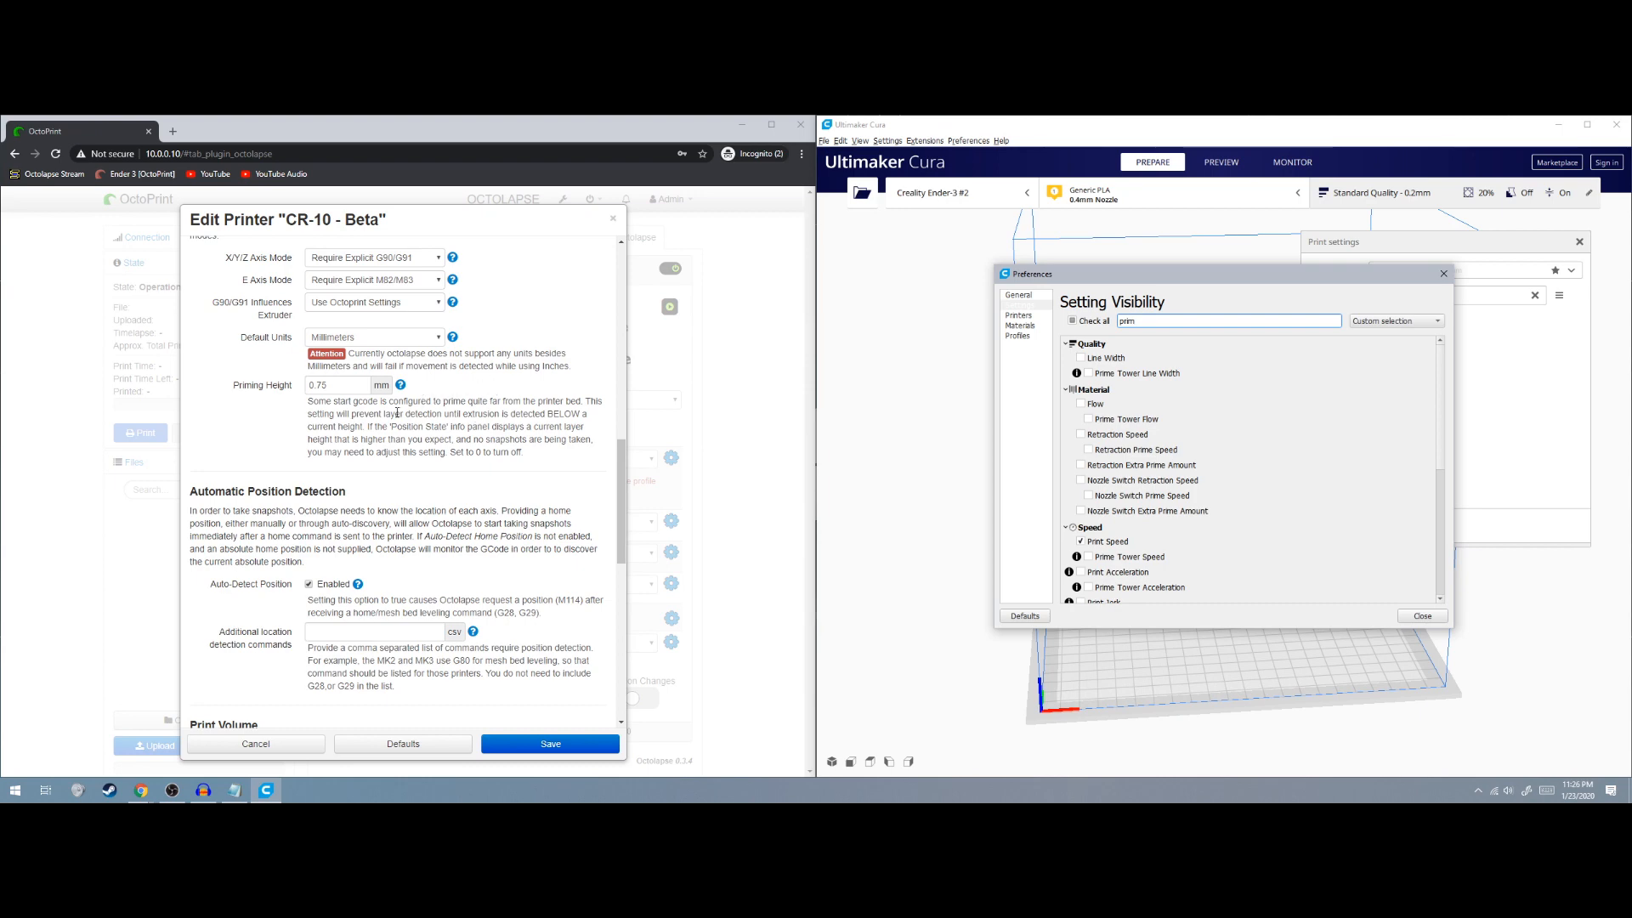
scroll(482, 436, down, 3)
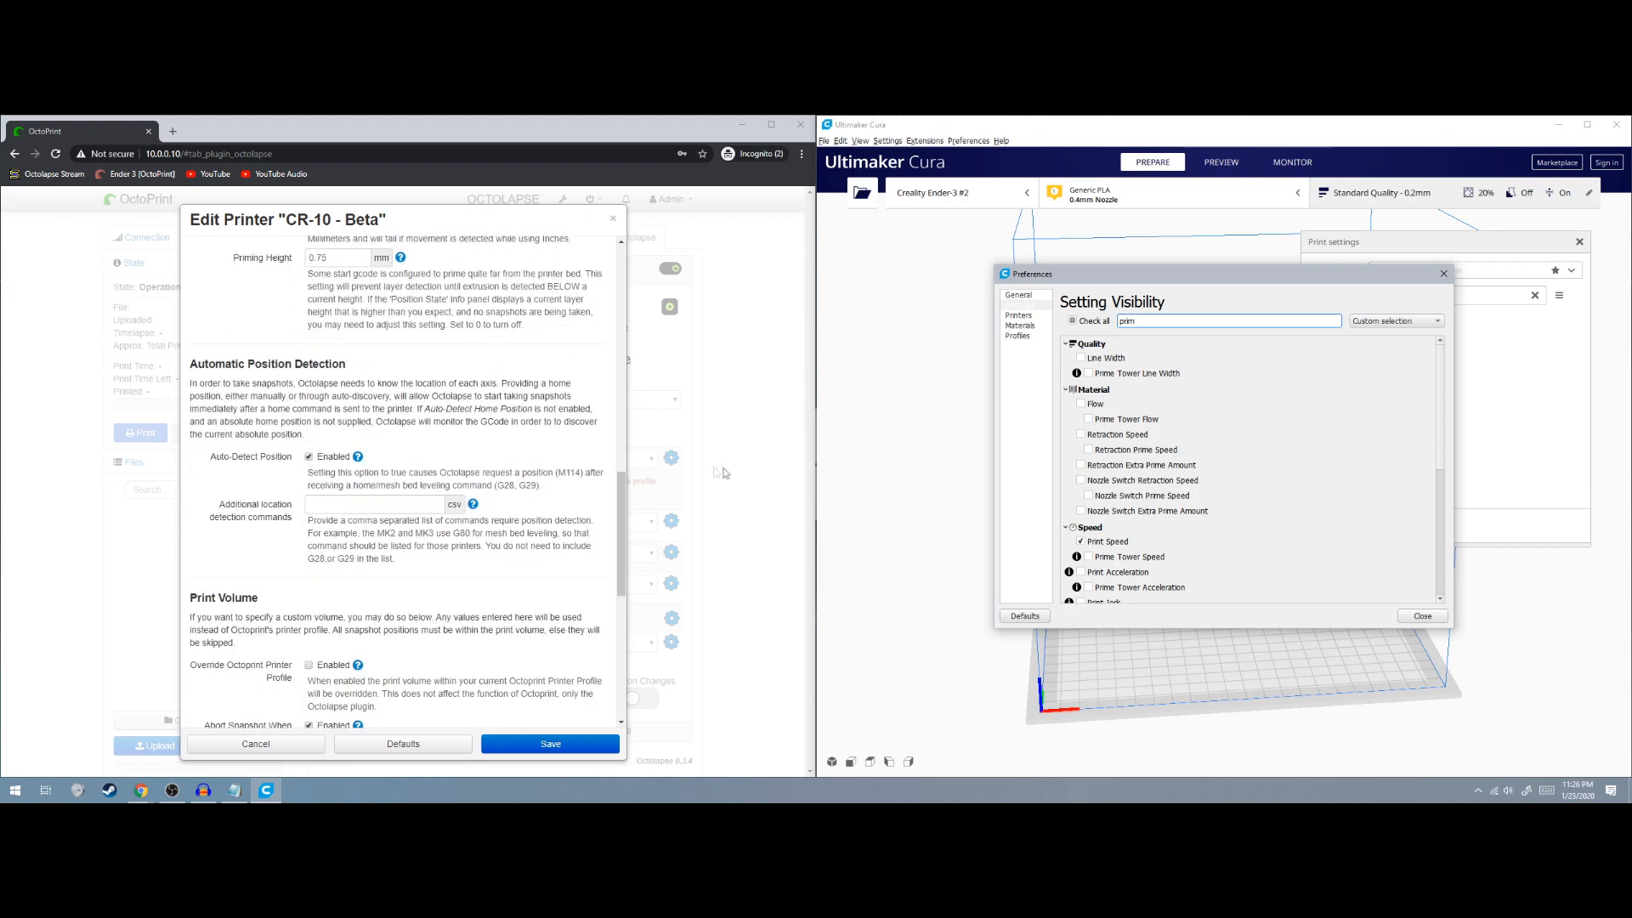
scroll(404, 381, down, 5)
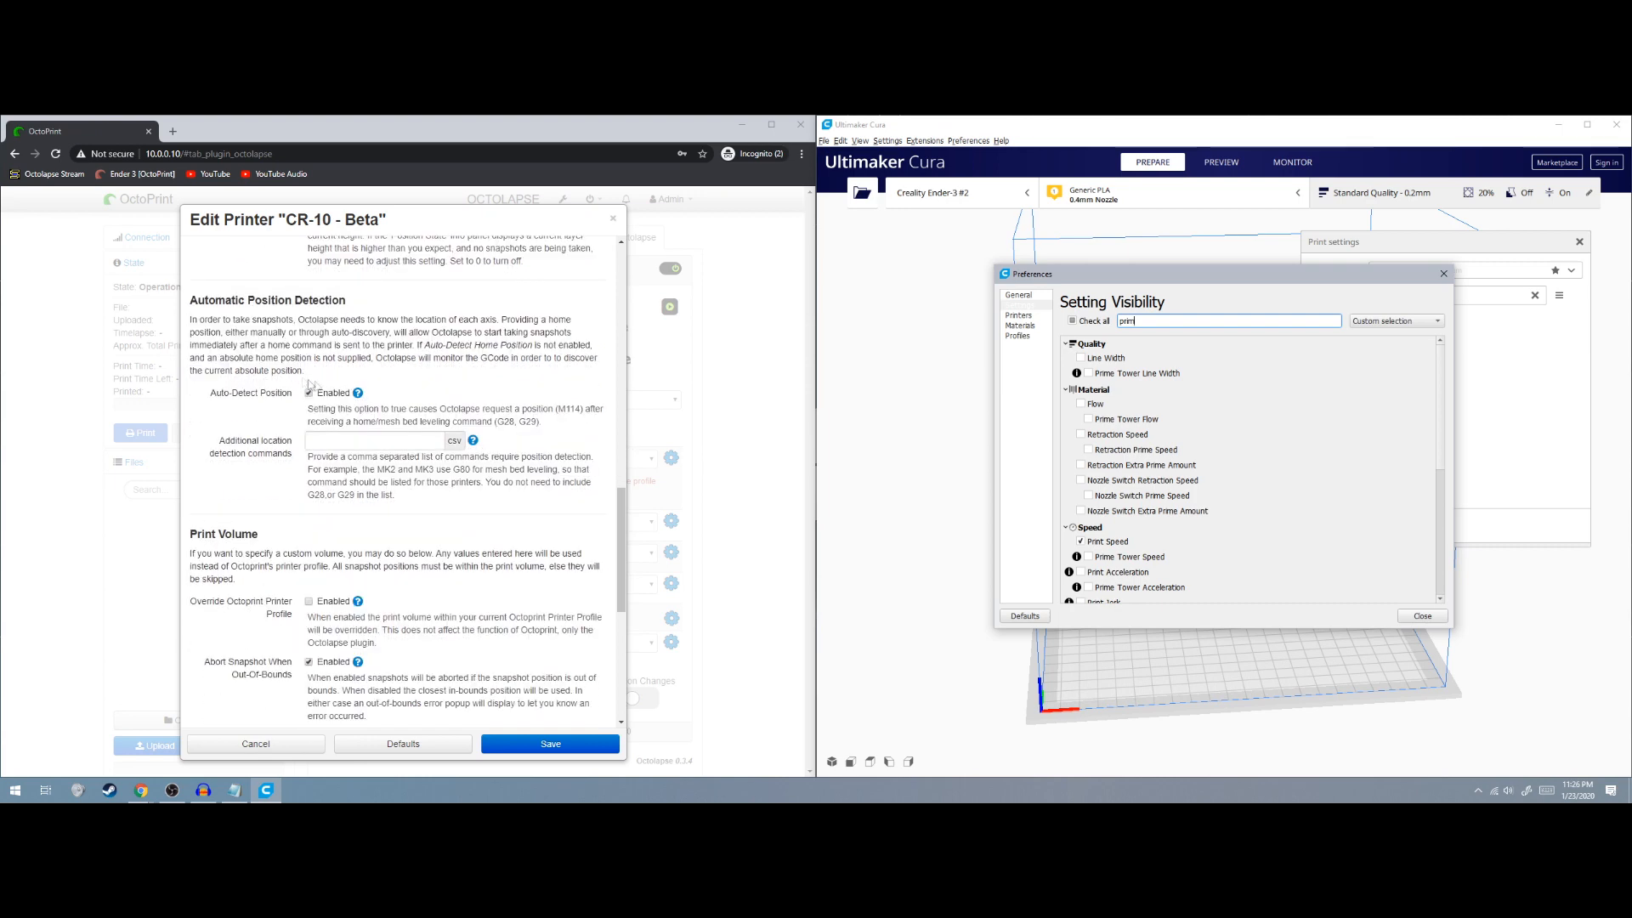
scroll(370, 401, down, 2)
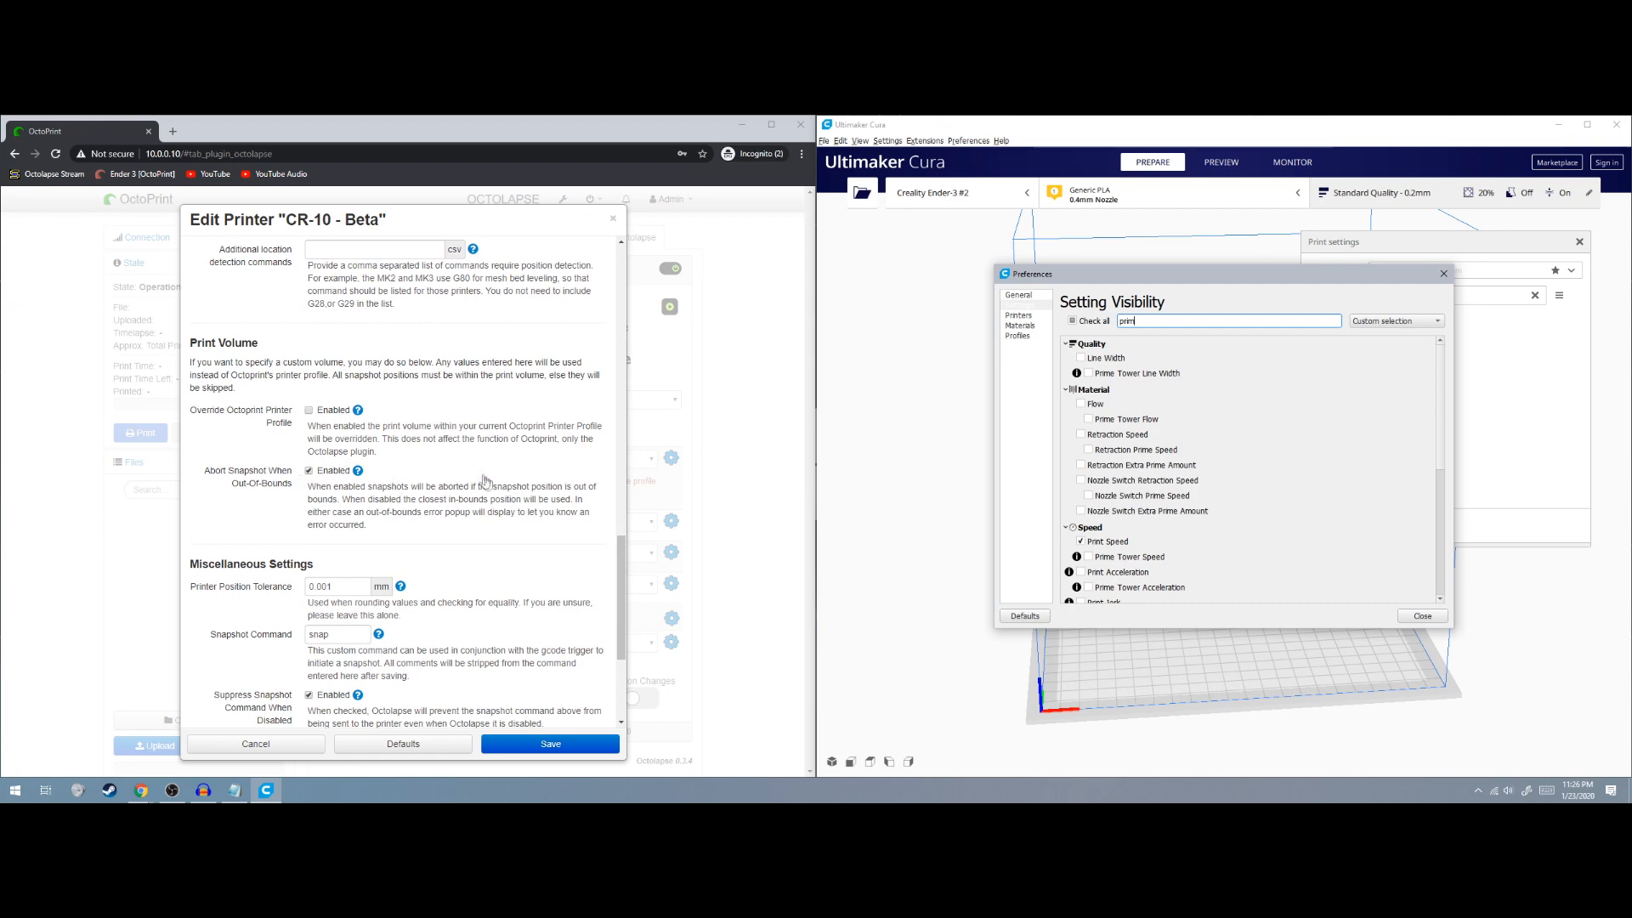
scroll(421, 451, down, 2)
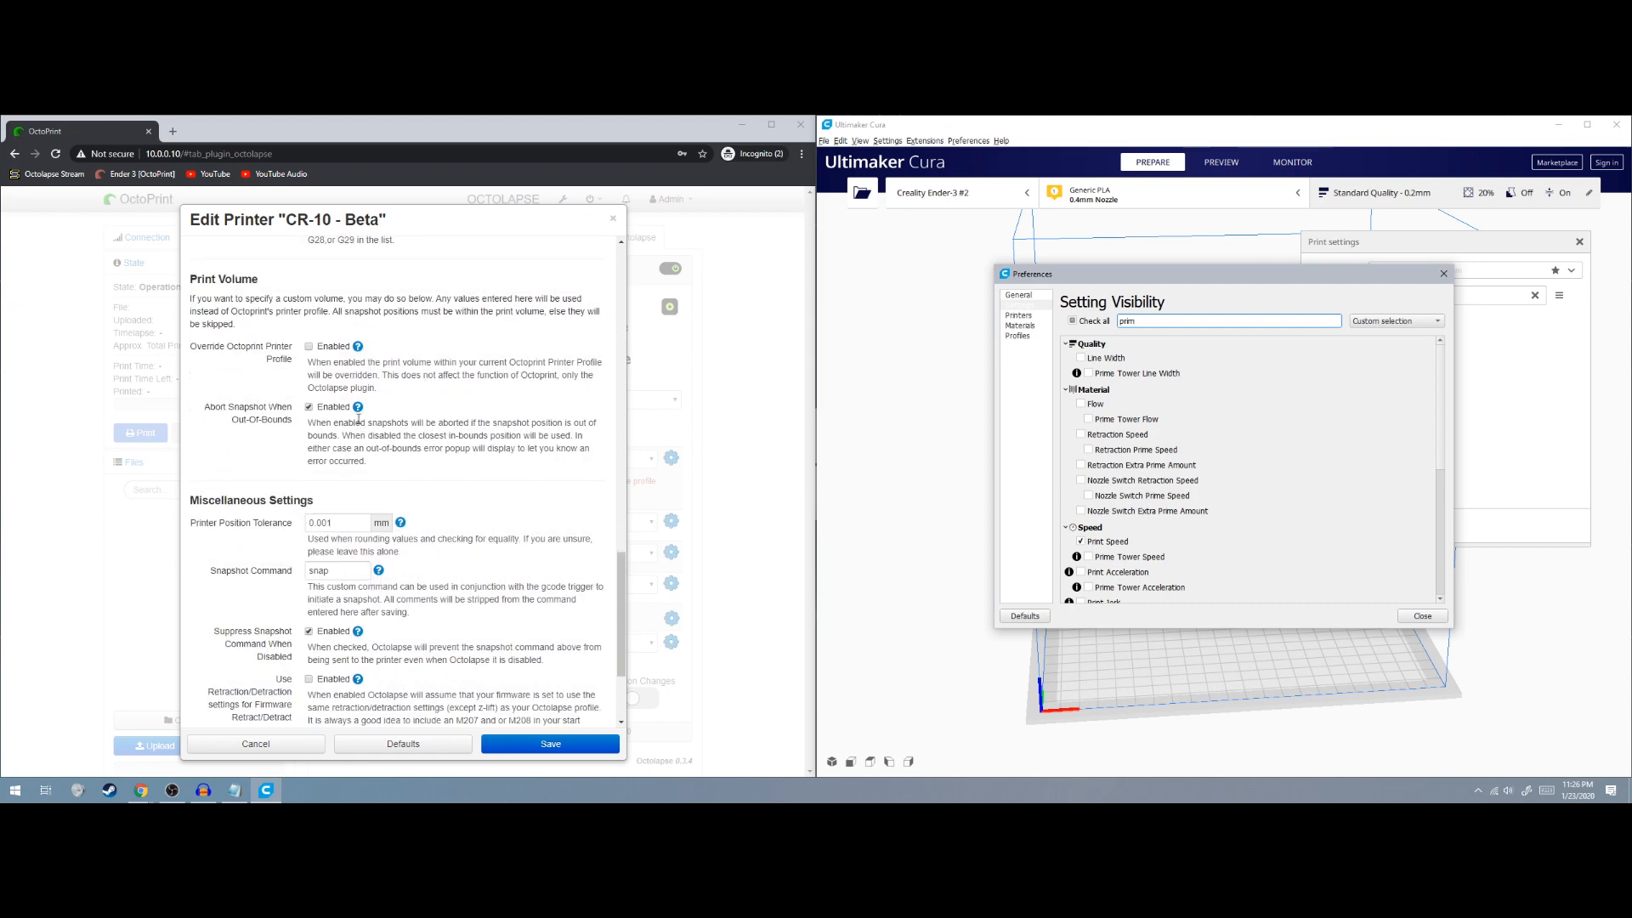
scroll(340, 424, down, 2)
scroll(285, 398, down, 1)
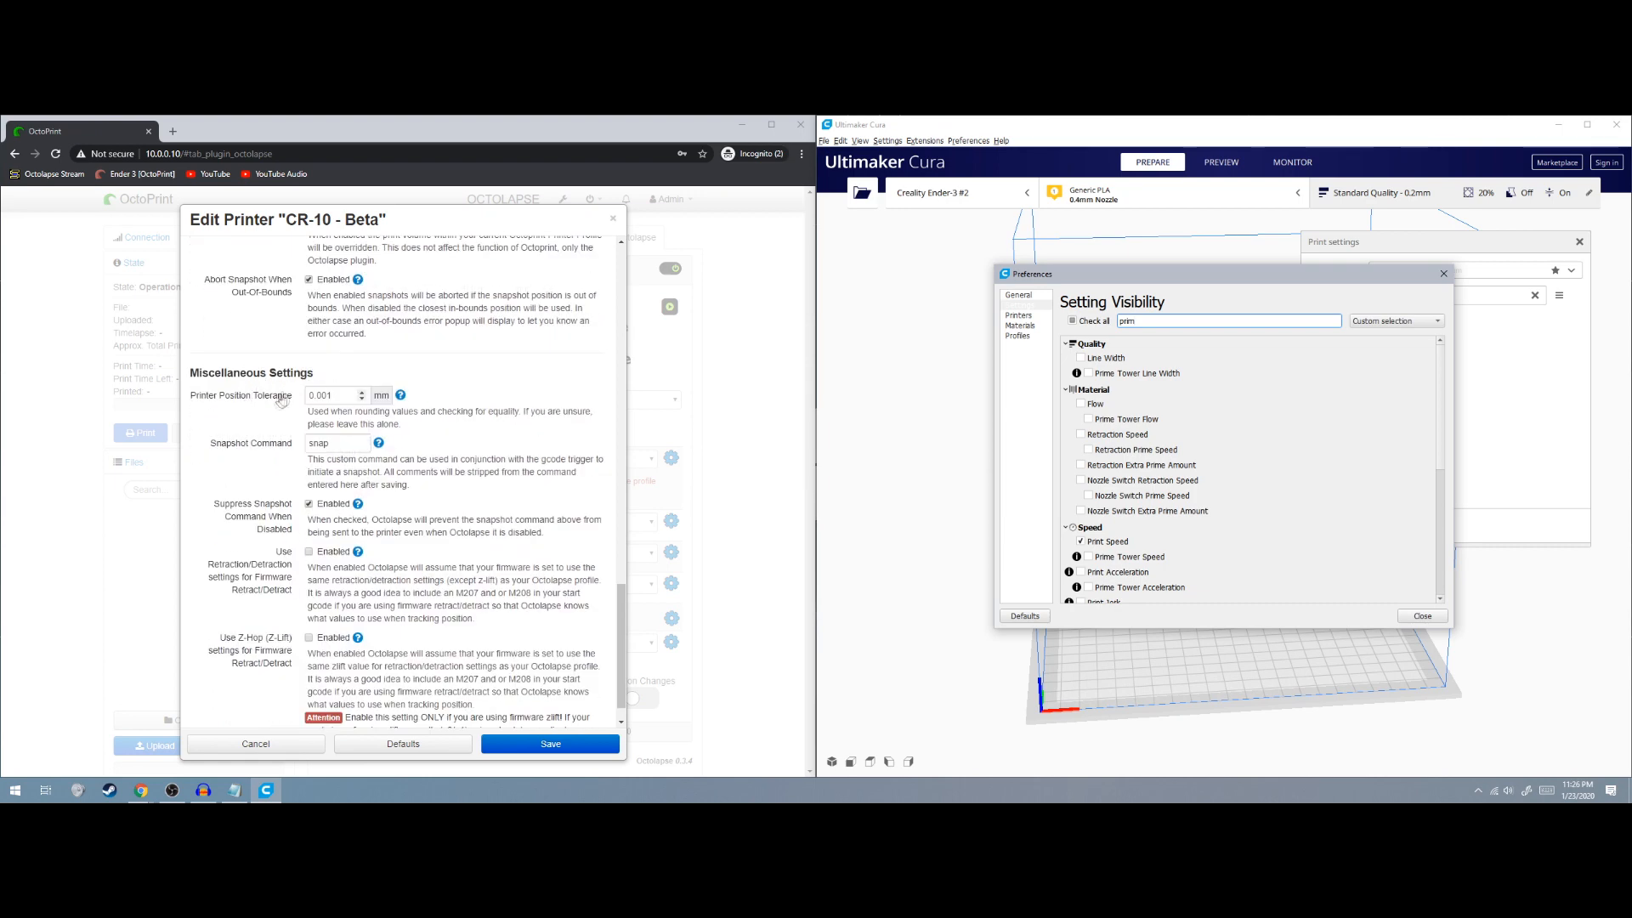
scroll(269, 405, down, 2)
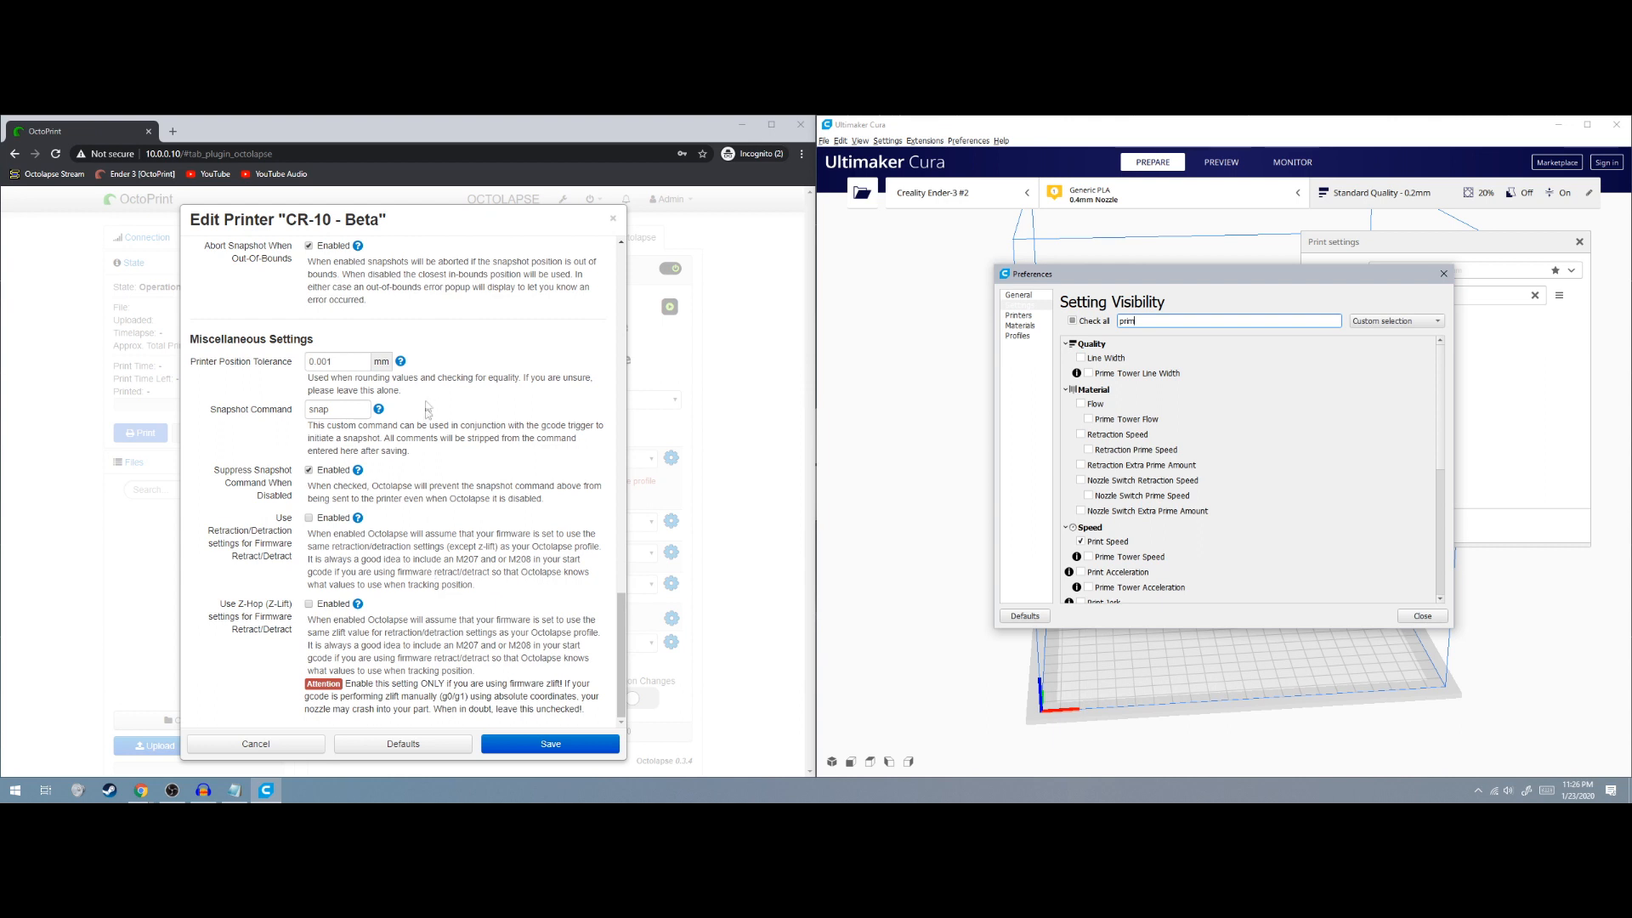
Save the Ender 3 Pro printer profile and return to a full-screen Octolapse tab
click(550, 744)
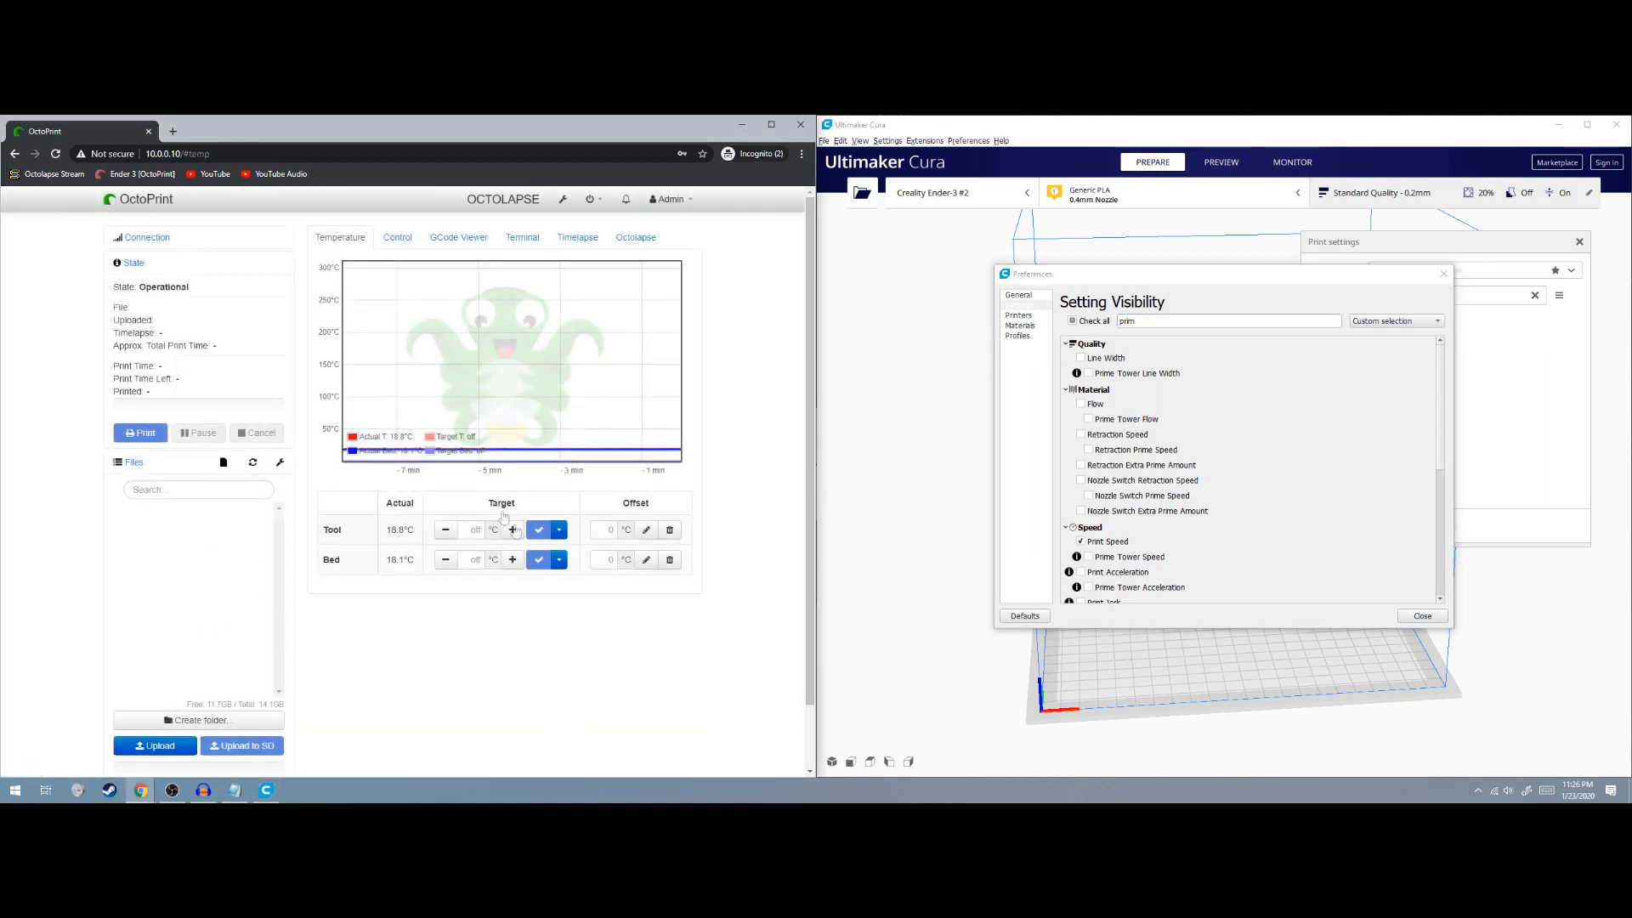
click(636, 238)
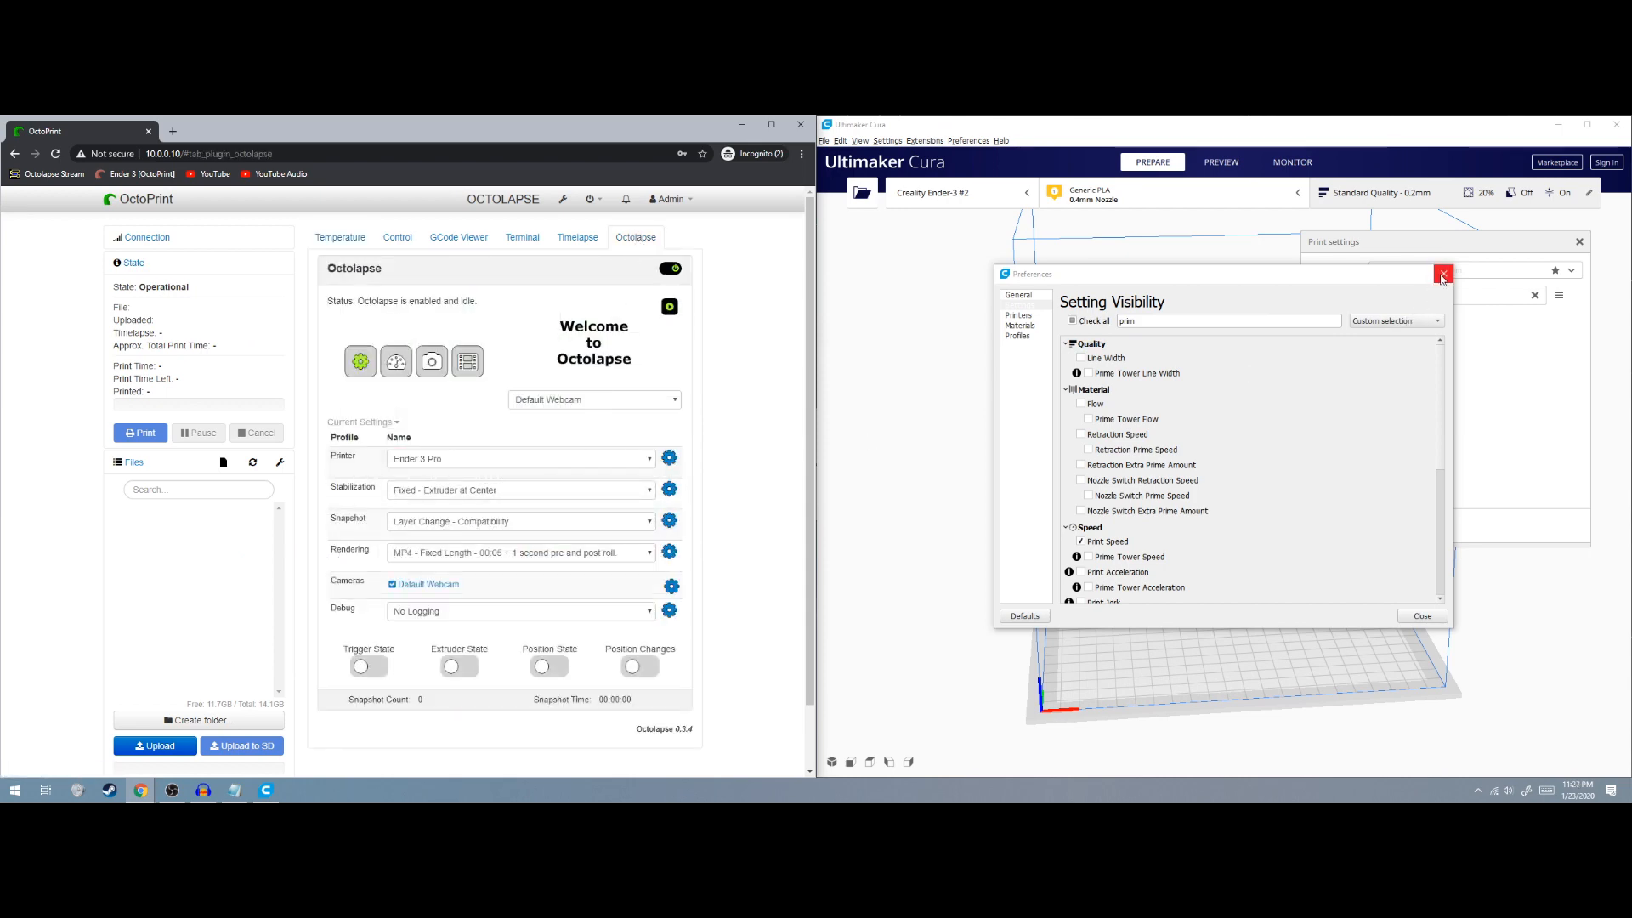
click(771, 124)
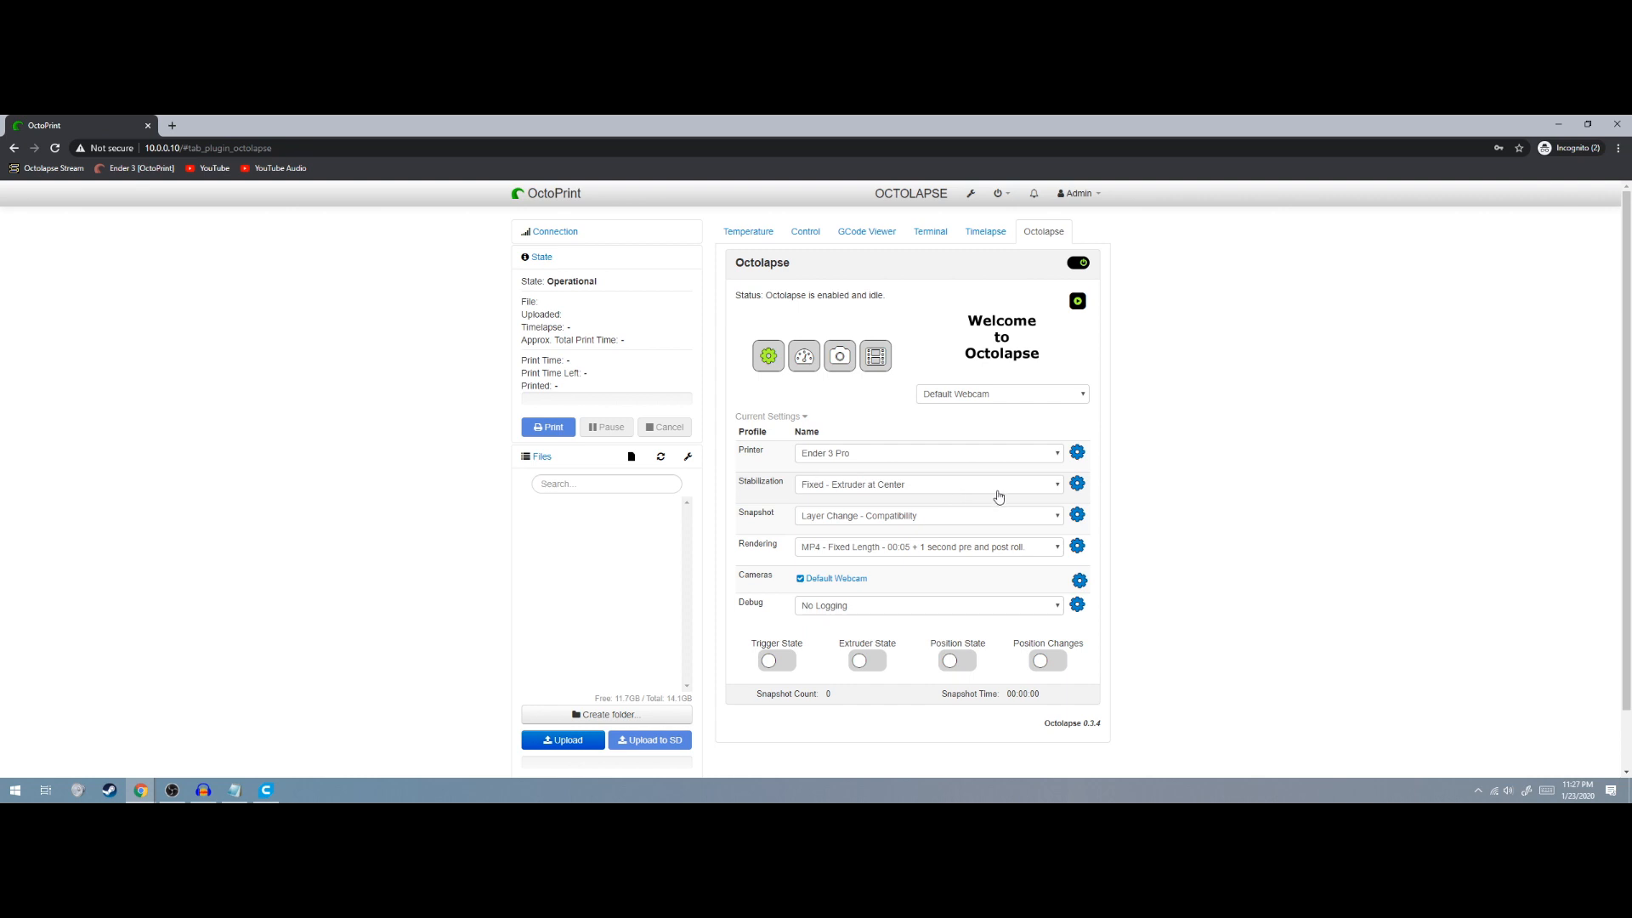
Check the current Fixed - Extruder at Center stabilization settings, then bring up the stabilization profile list
click(1077, 483)
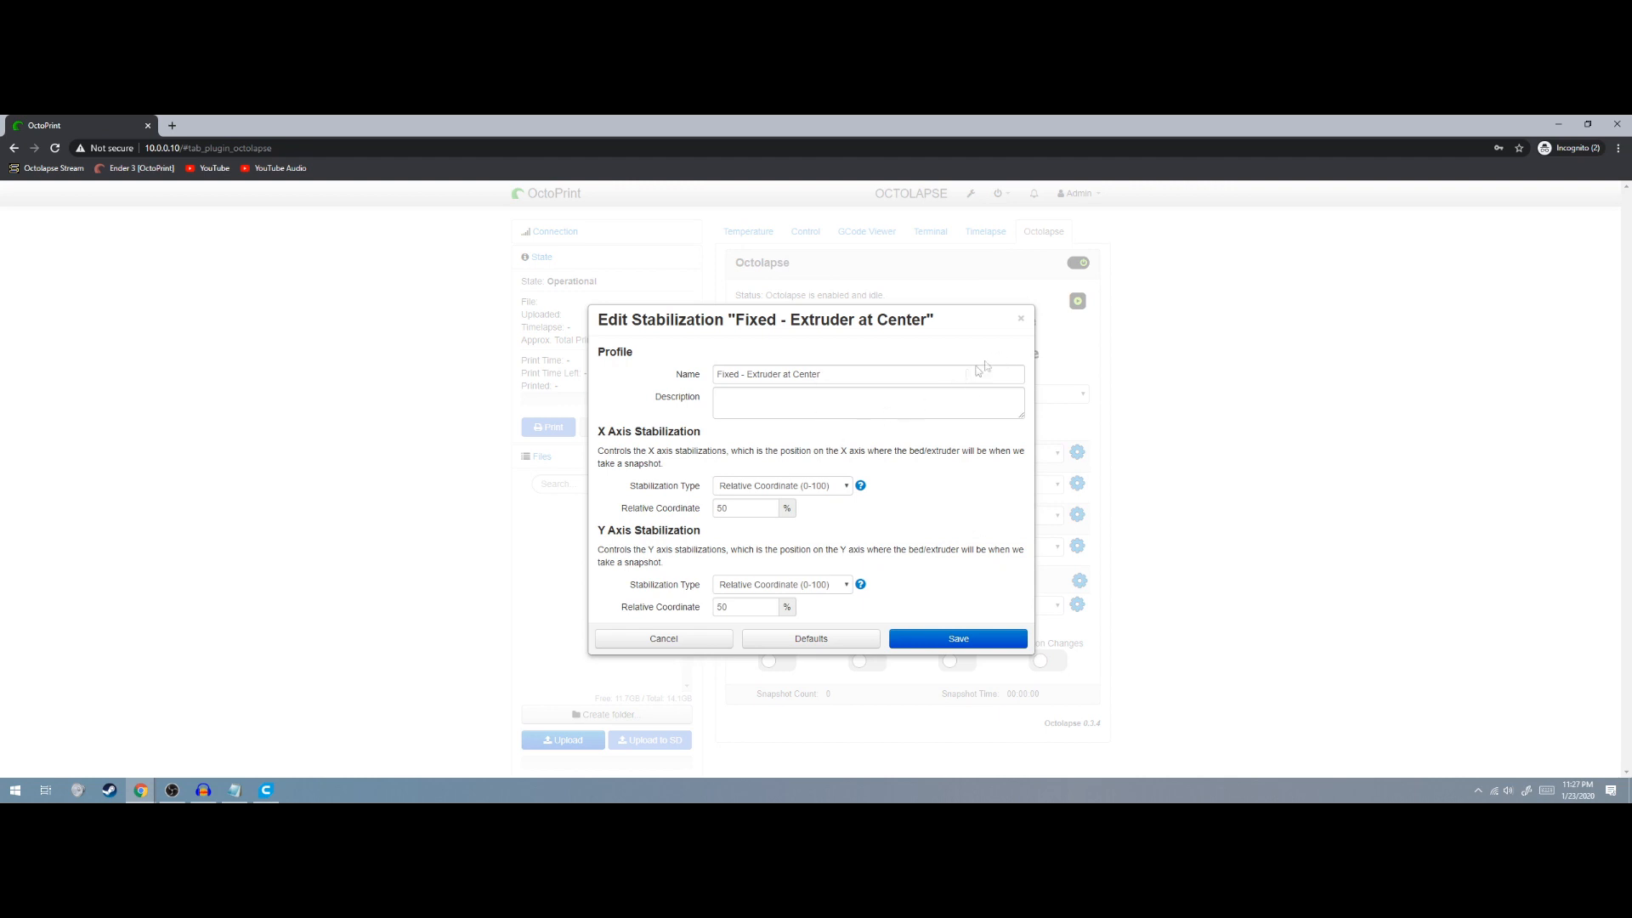
click(1021, 318)
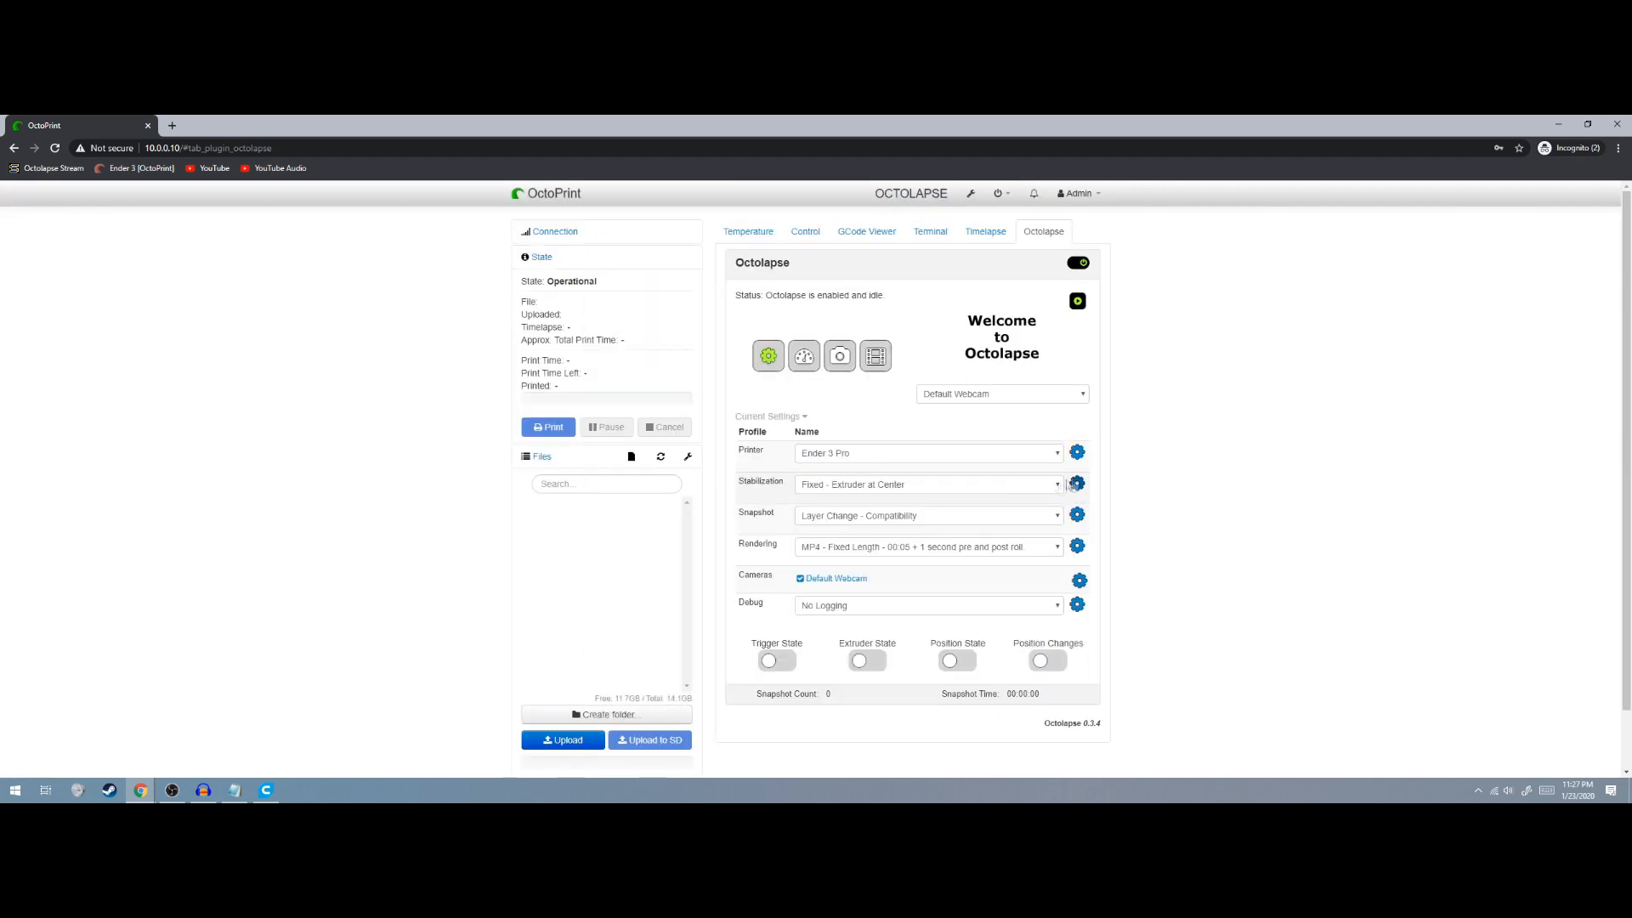
click(1060, 486)
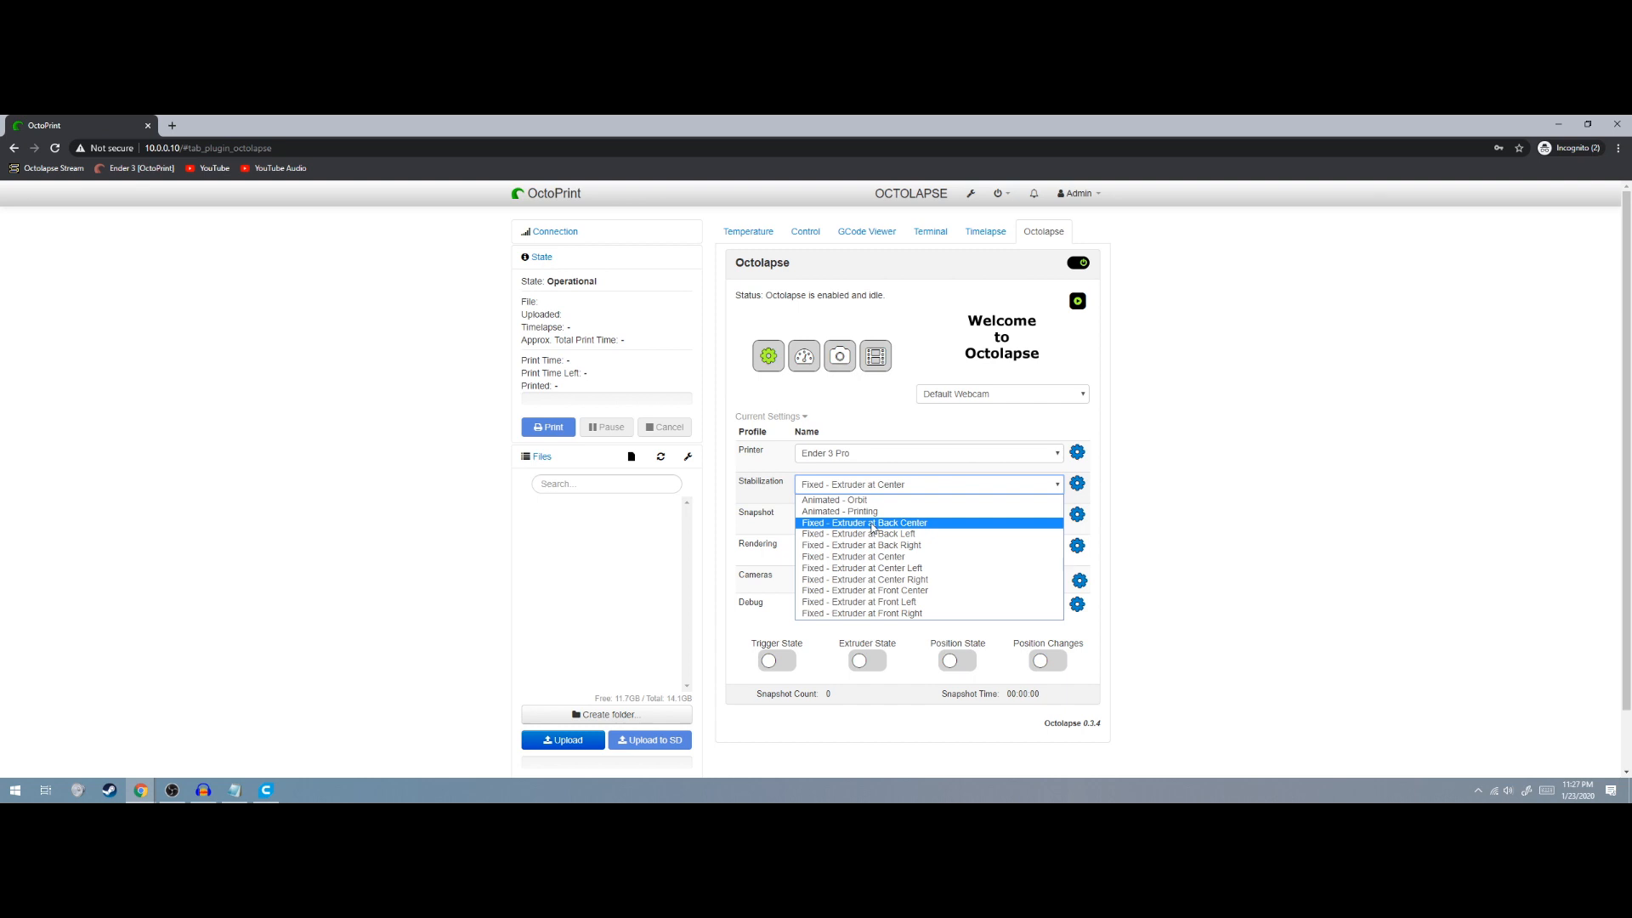
Set stabilization to Fixed - Extruder at Back Left and keep Layer Change - Compatibility snapshots
click(872, 534)
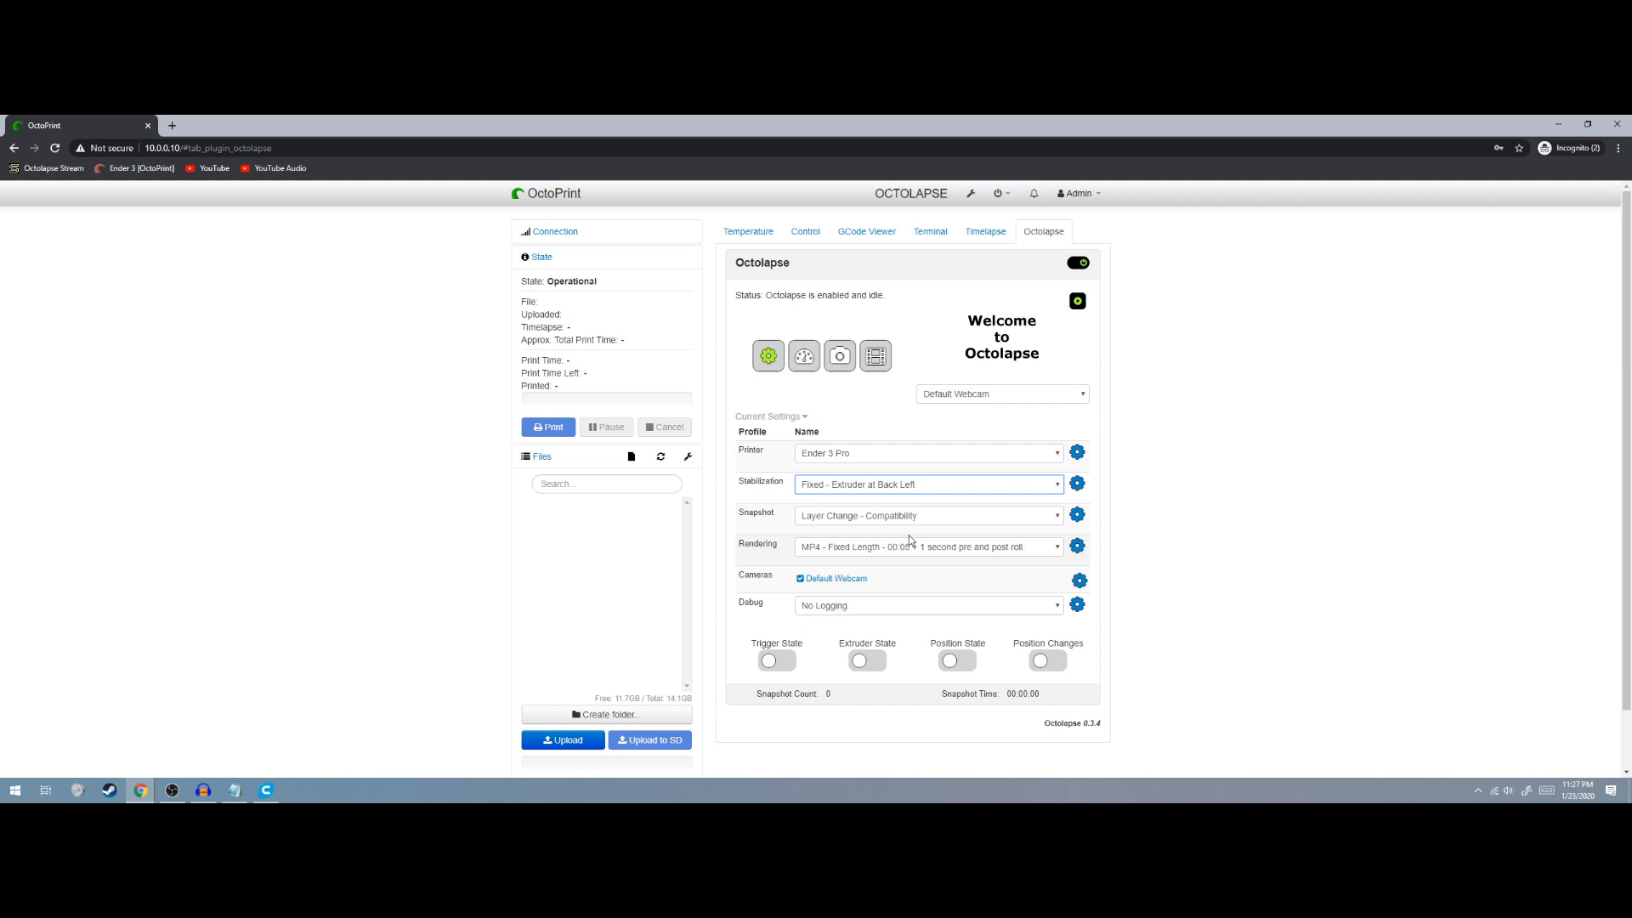
click(991, 520)
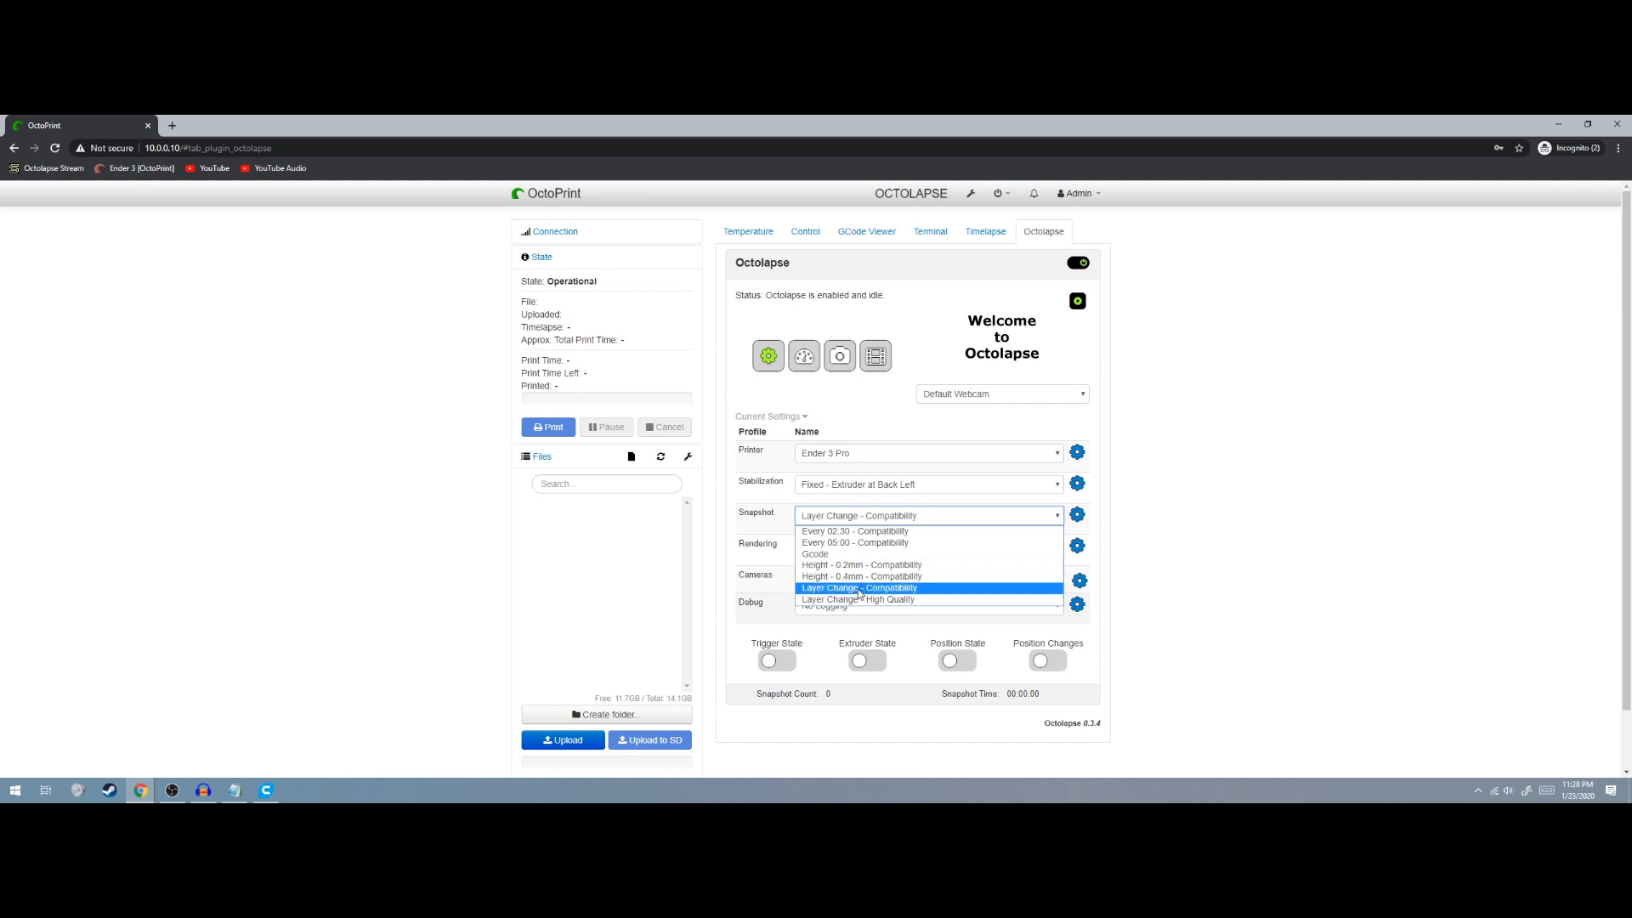
click(816, 591)
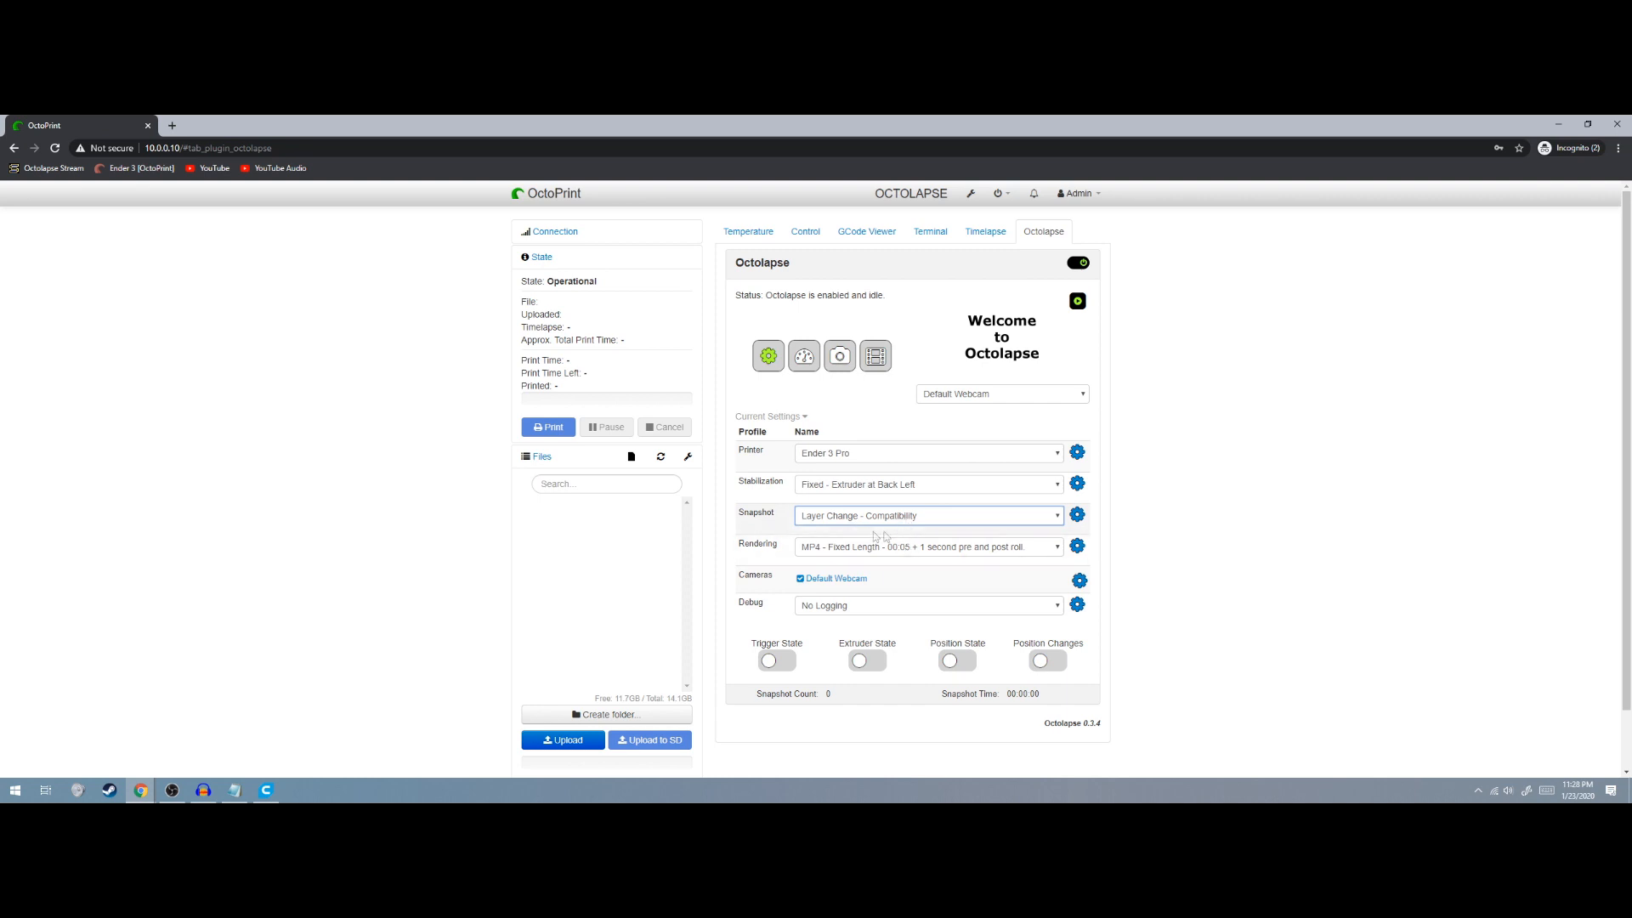
Select MP4 - 15 FPS as the Octolapse rendering profile
click(942, 546)
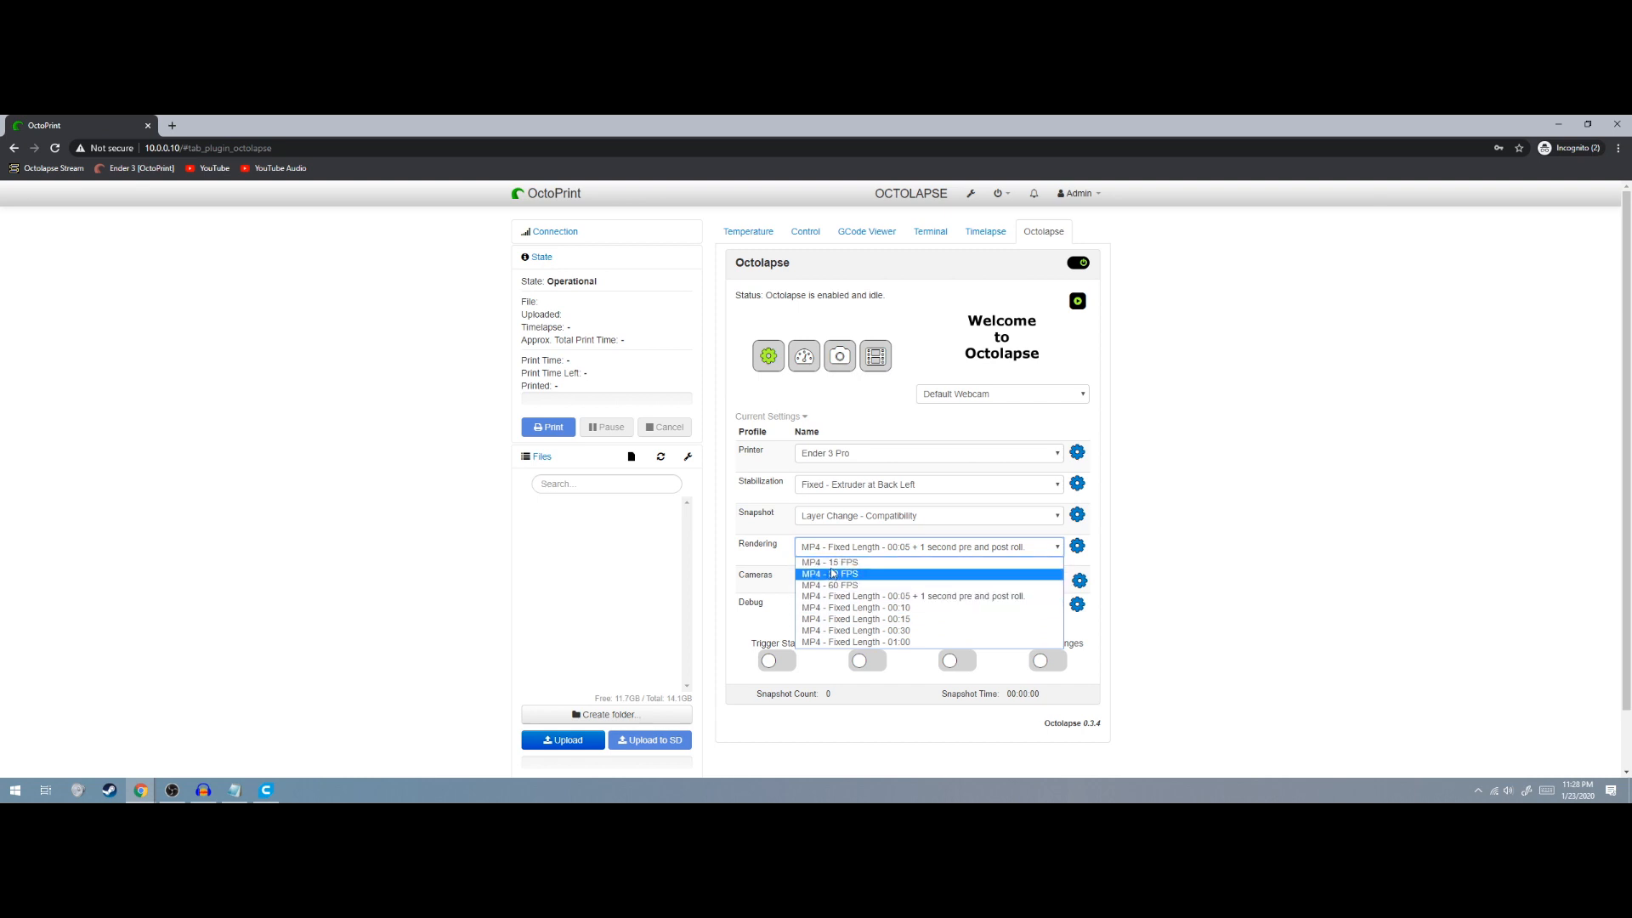
click(836, 566)
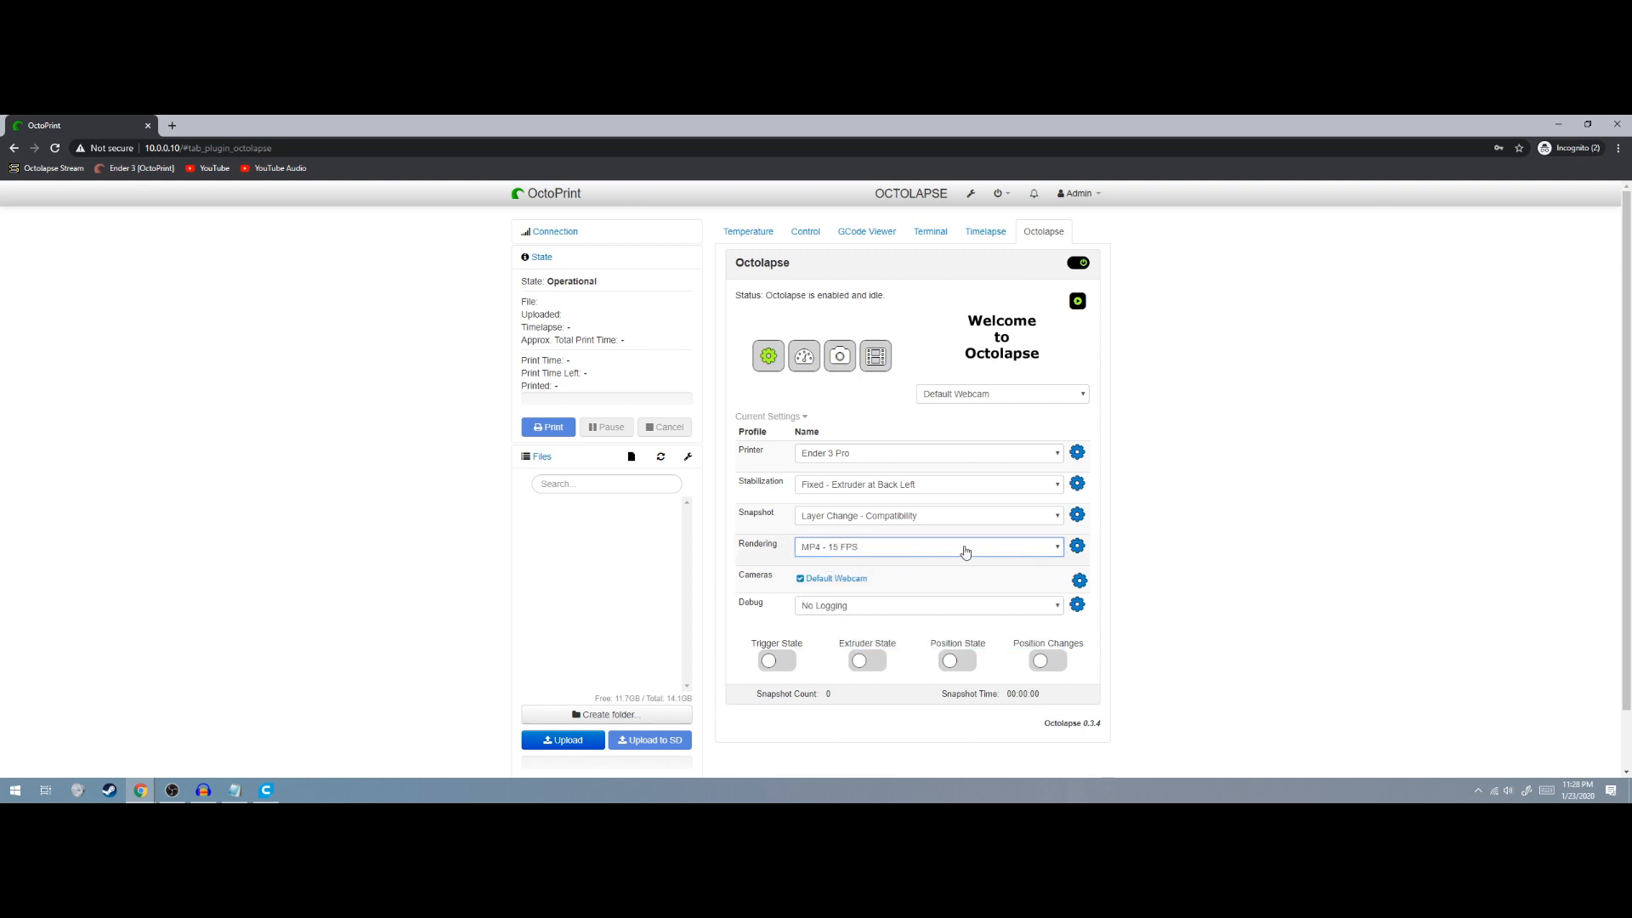
click(965, 552)
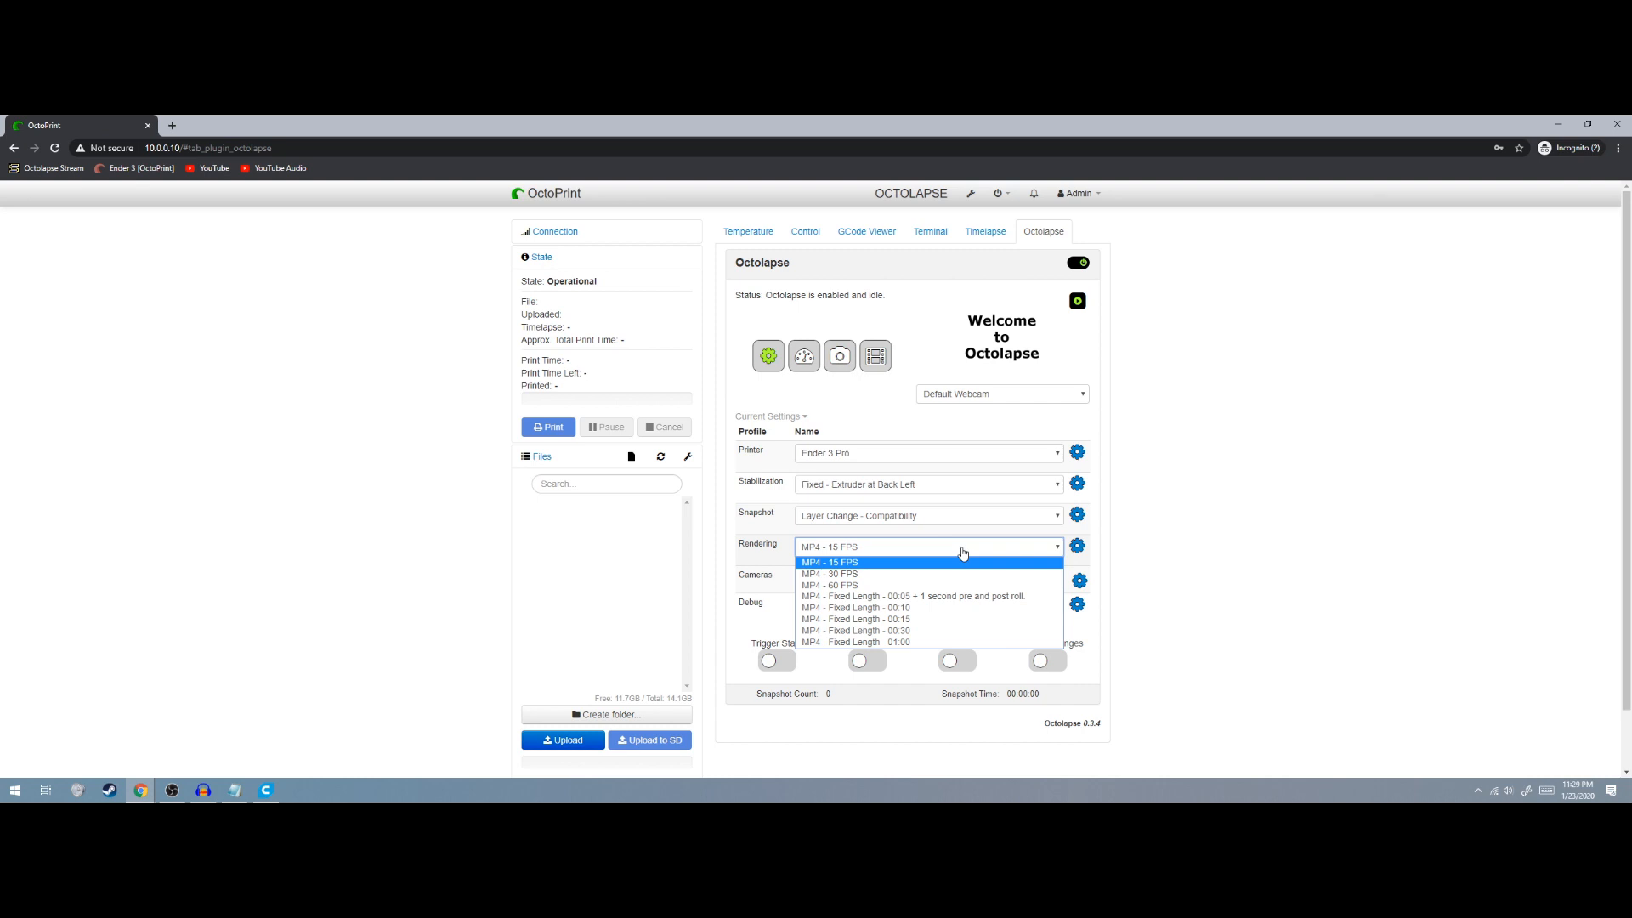
Edit the MP4 - 15 FPS rendering profile and set Pre-Roll to 1 second
click(963, 551)
click(1078, 546)
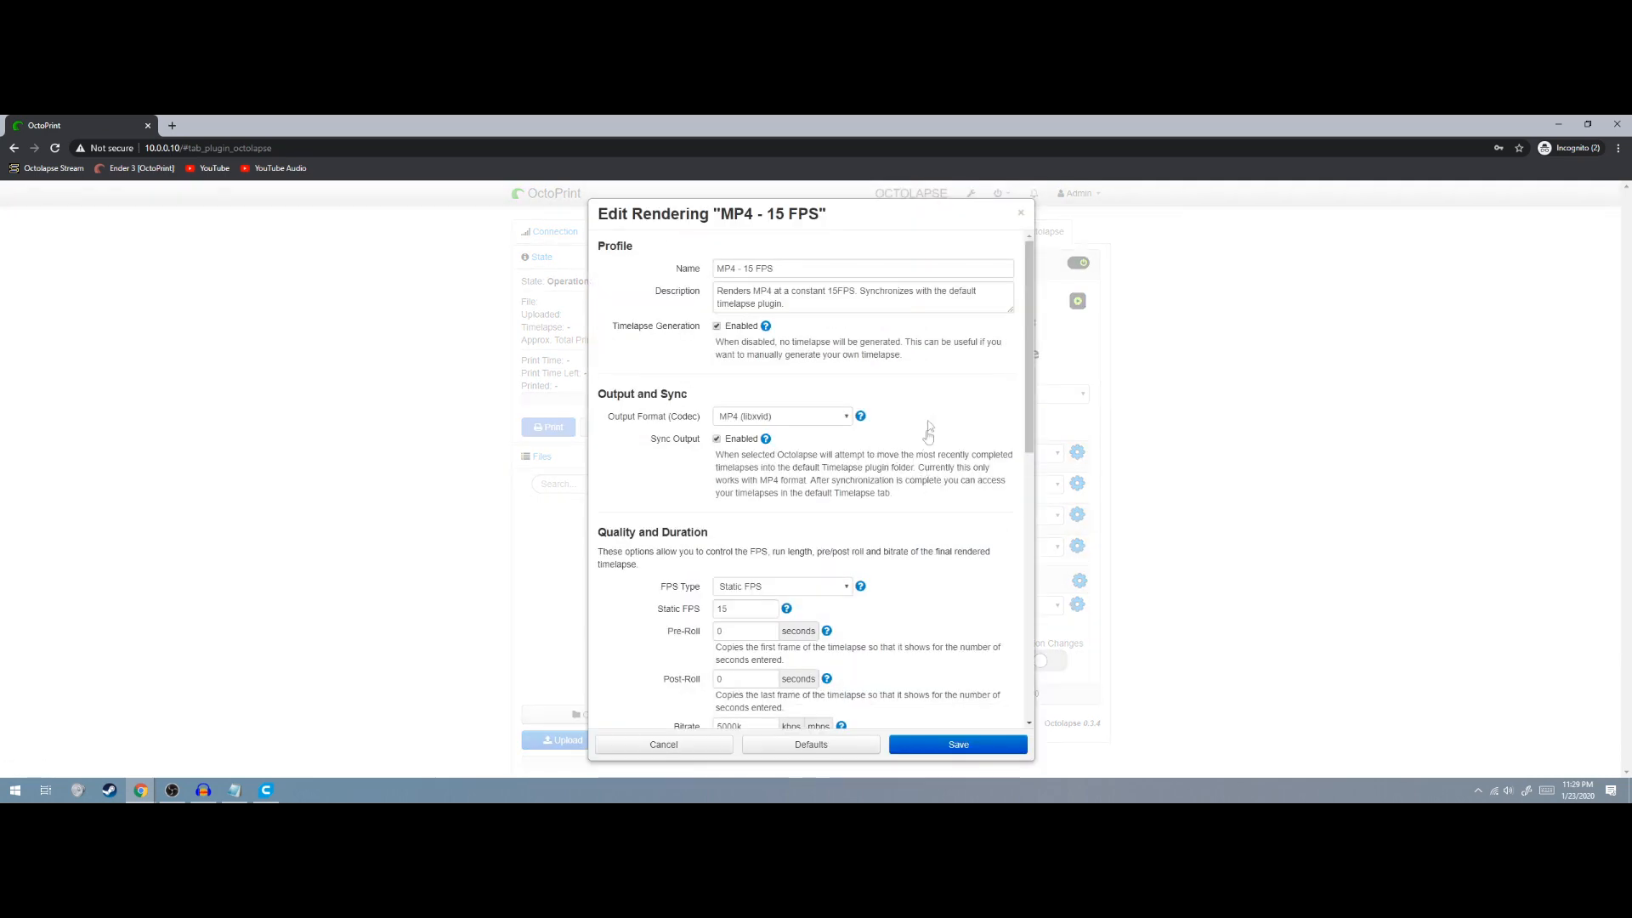
scroll(905, 345, down, 3)
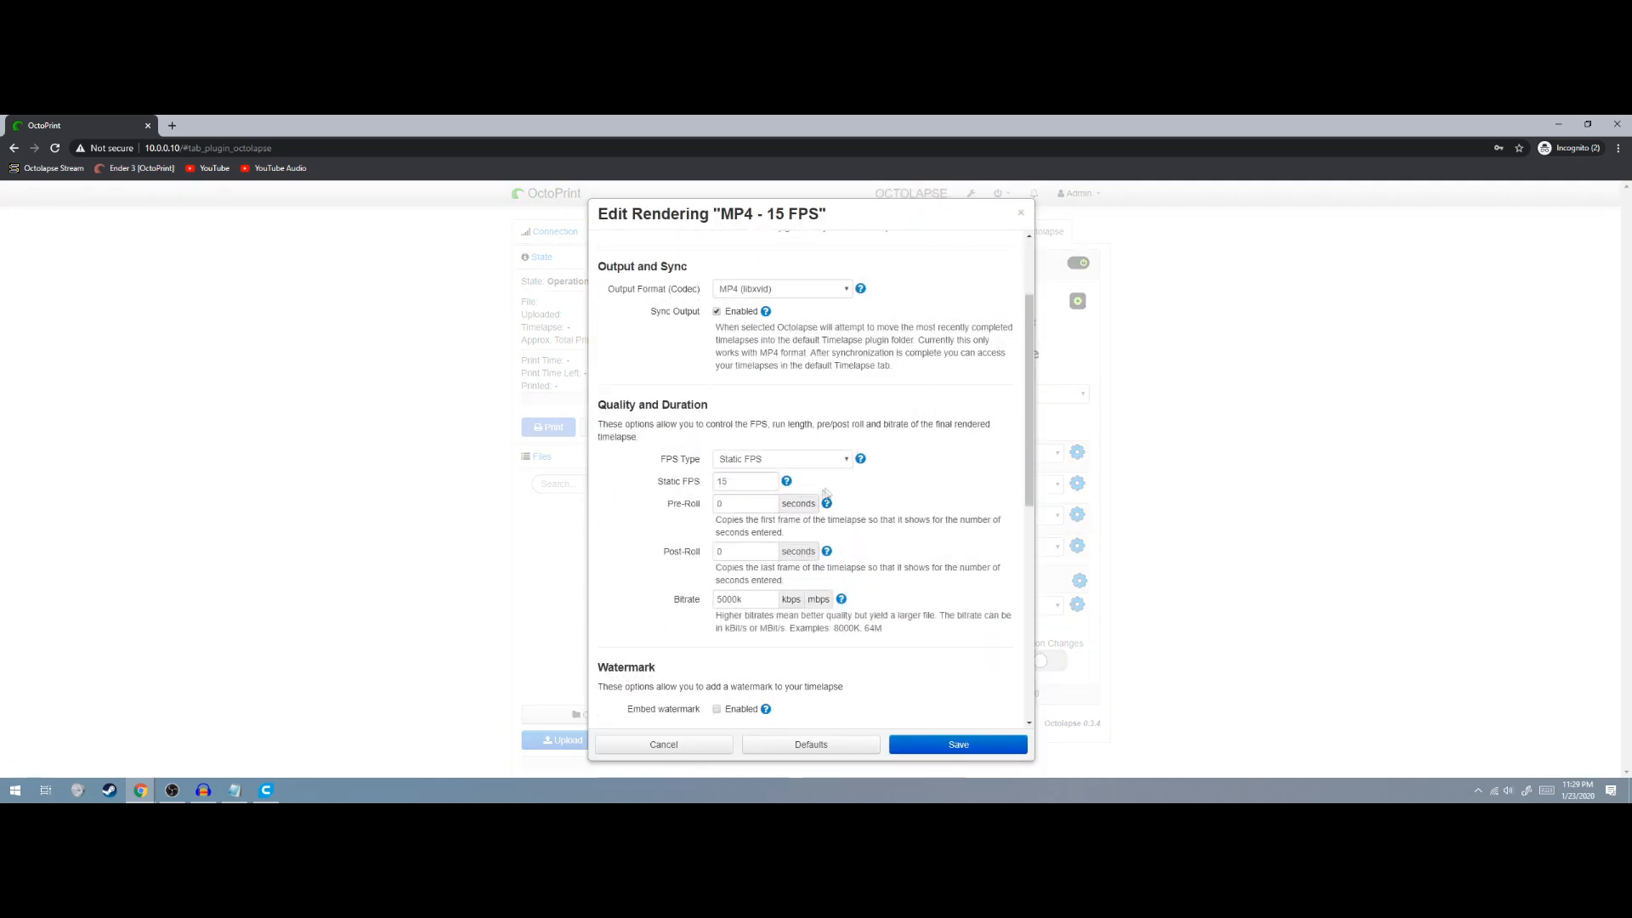
drag(743, 505, 708, 516)
text(1)
Set Post-Roll to 3 seconds and Bitrate to 10000k
drag(731, 553, 644, 563)
text(3)
click(721, 601)
key(BackSpace)
text(10)
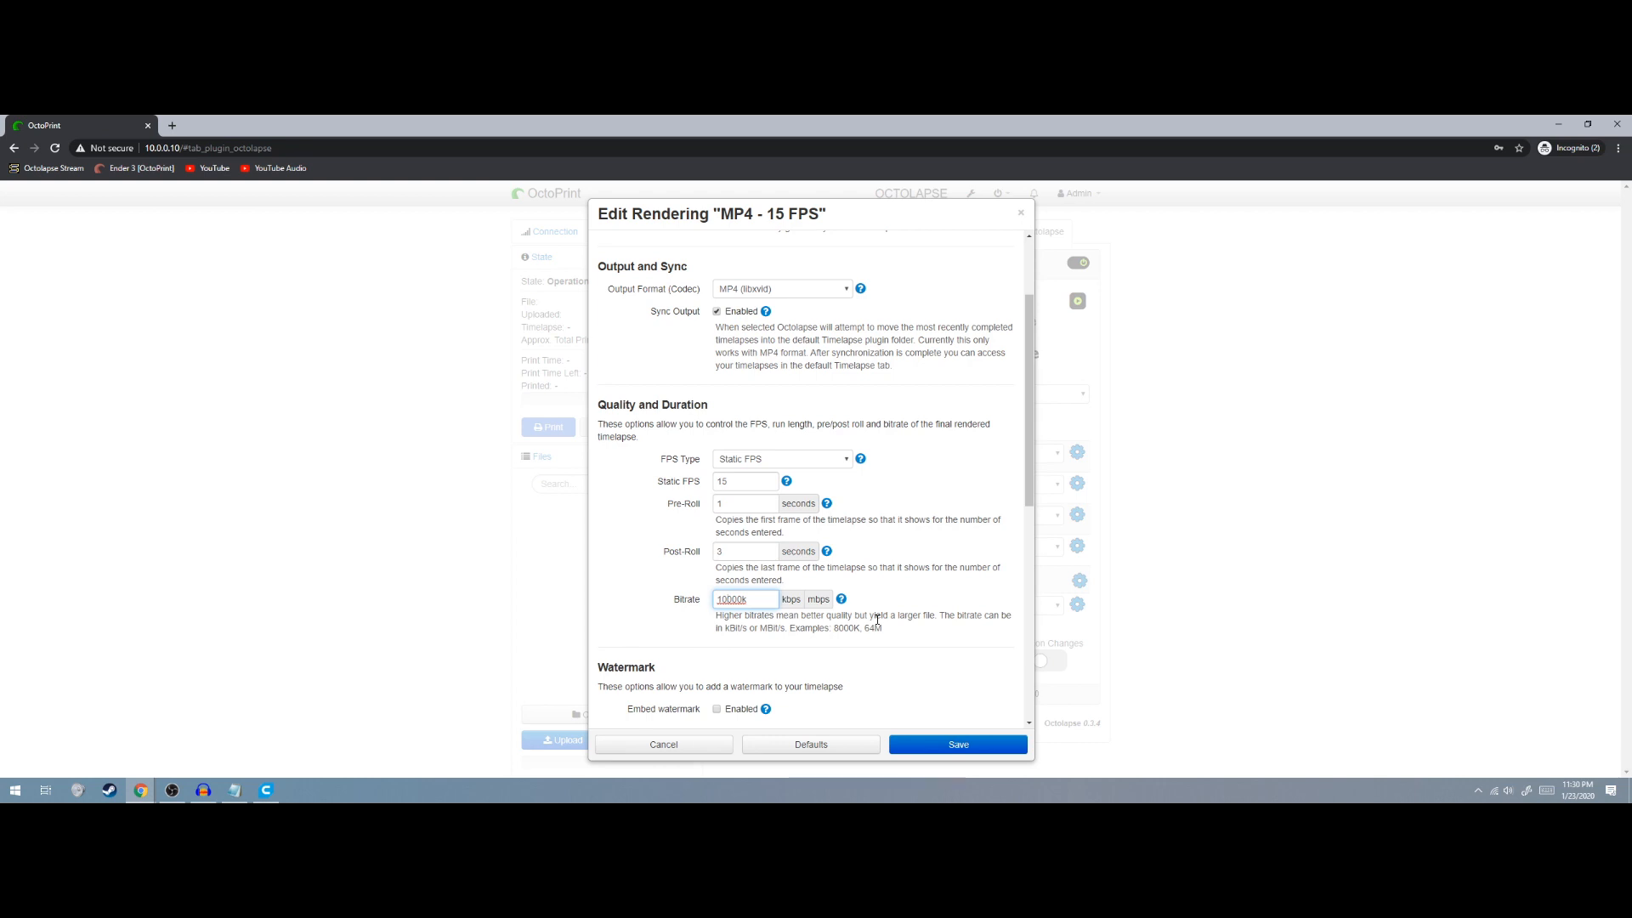
Leave Embed watermark off and expand Advanced Rendering Options, showing filename template and thread count 1
scroll(877, 621, down, 3)
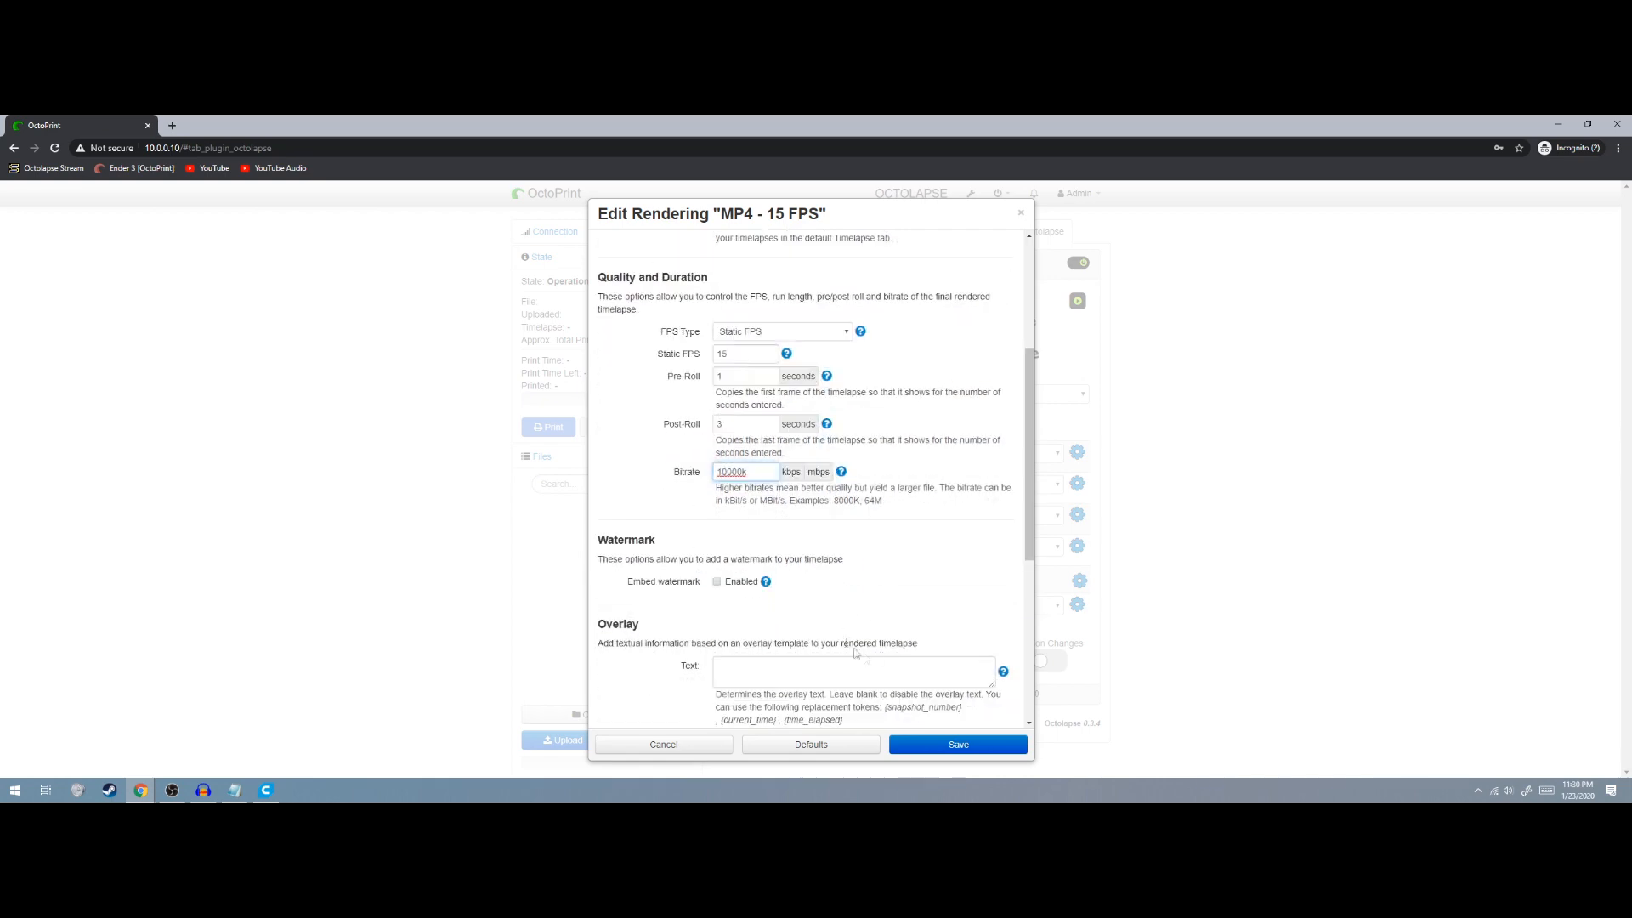
click(716, 519)
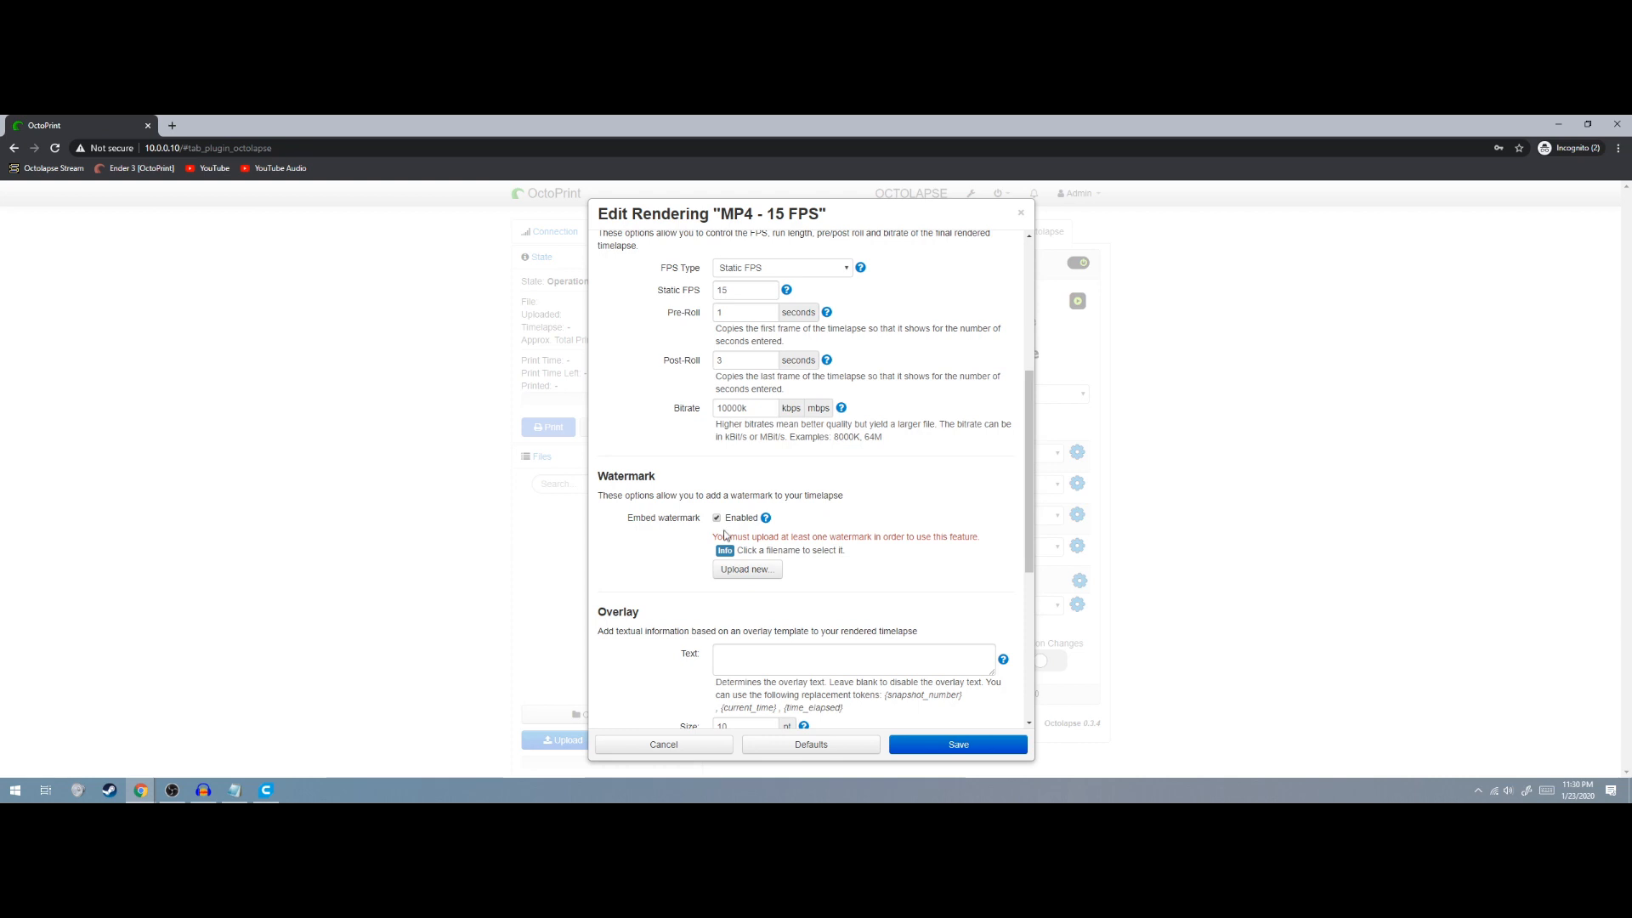
click(716, 518)
scroll(671, 514, down, 2)
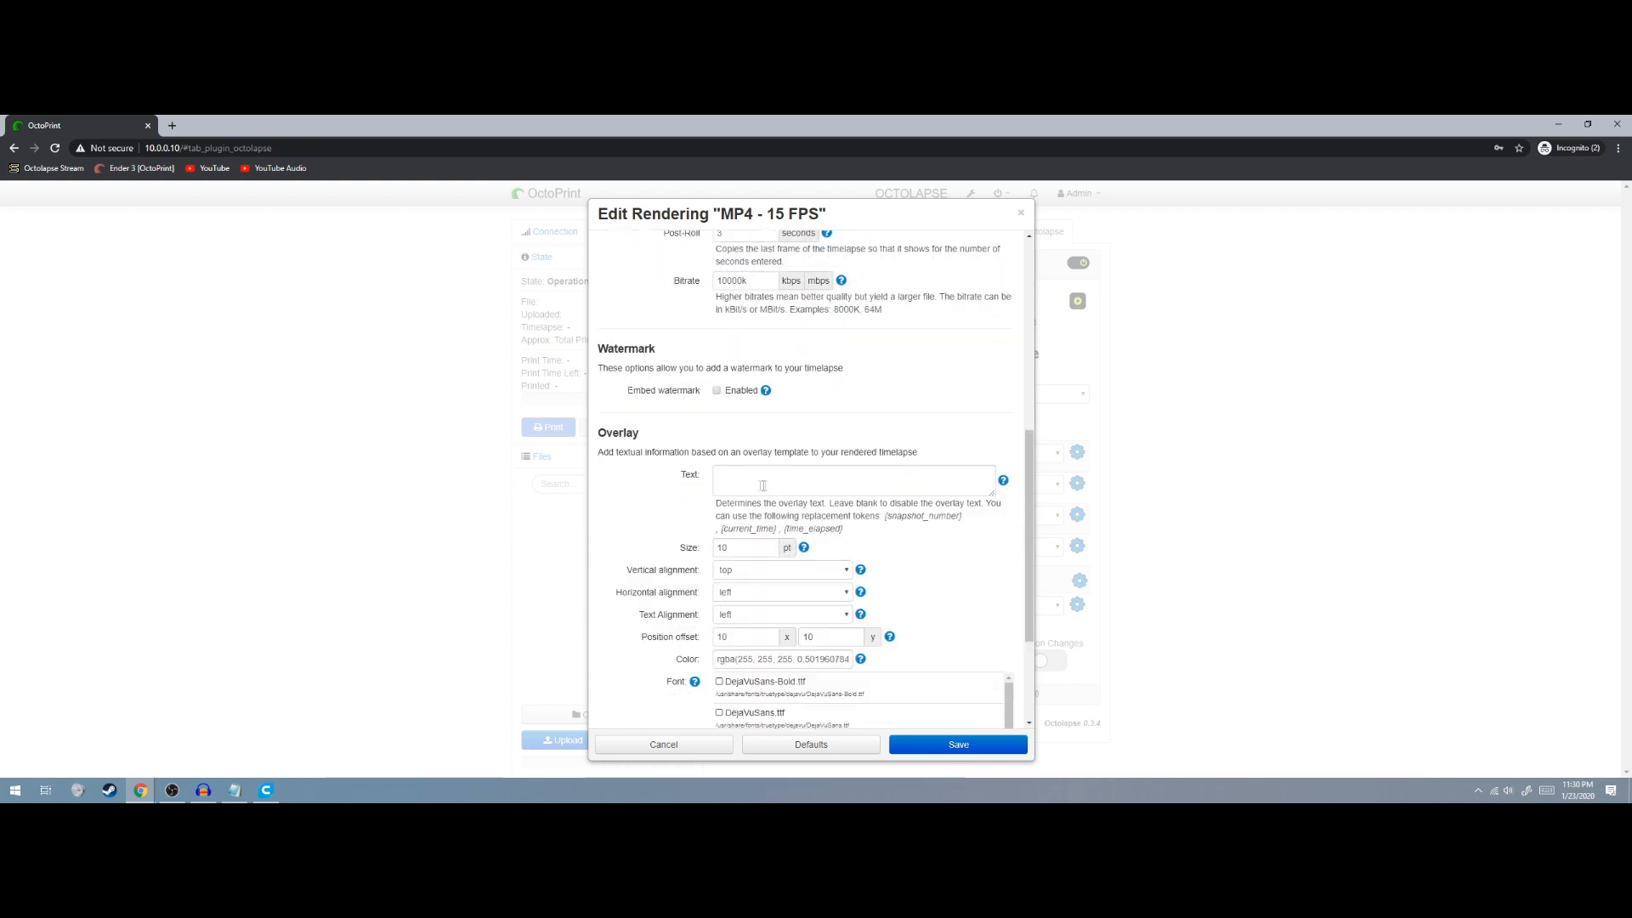
scroll(706, 475, down, 2)
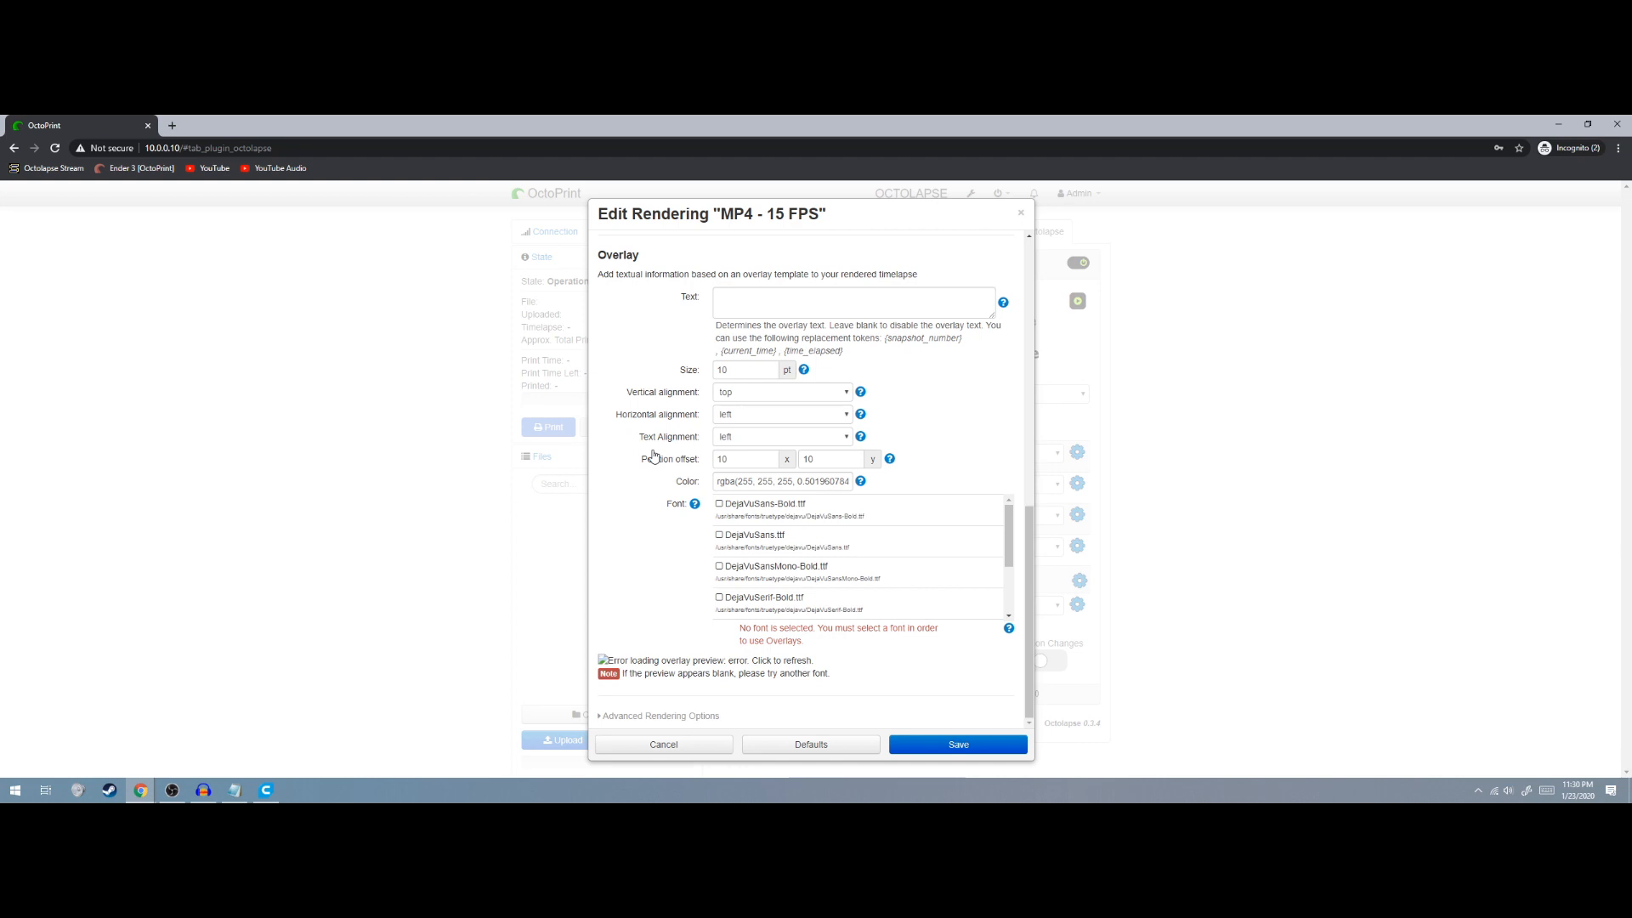
click(627, 716)
scroll(633, 663, down, 2)
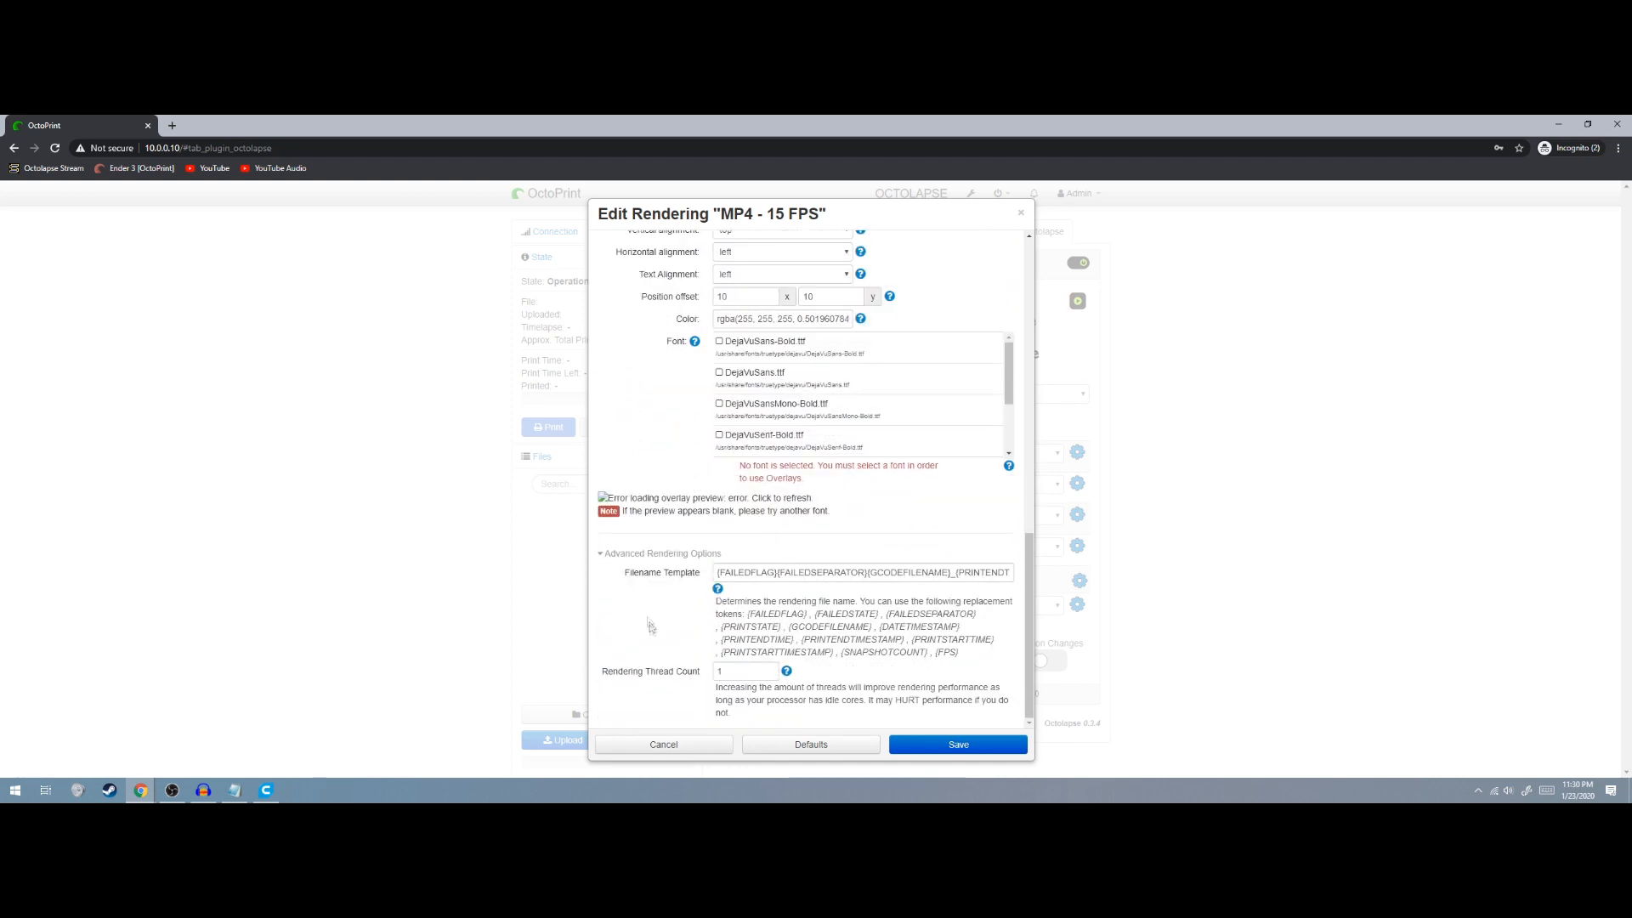
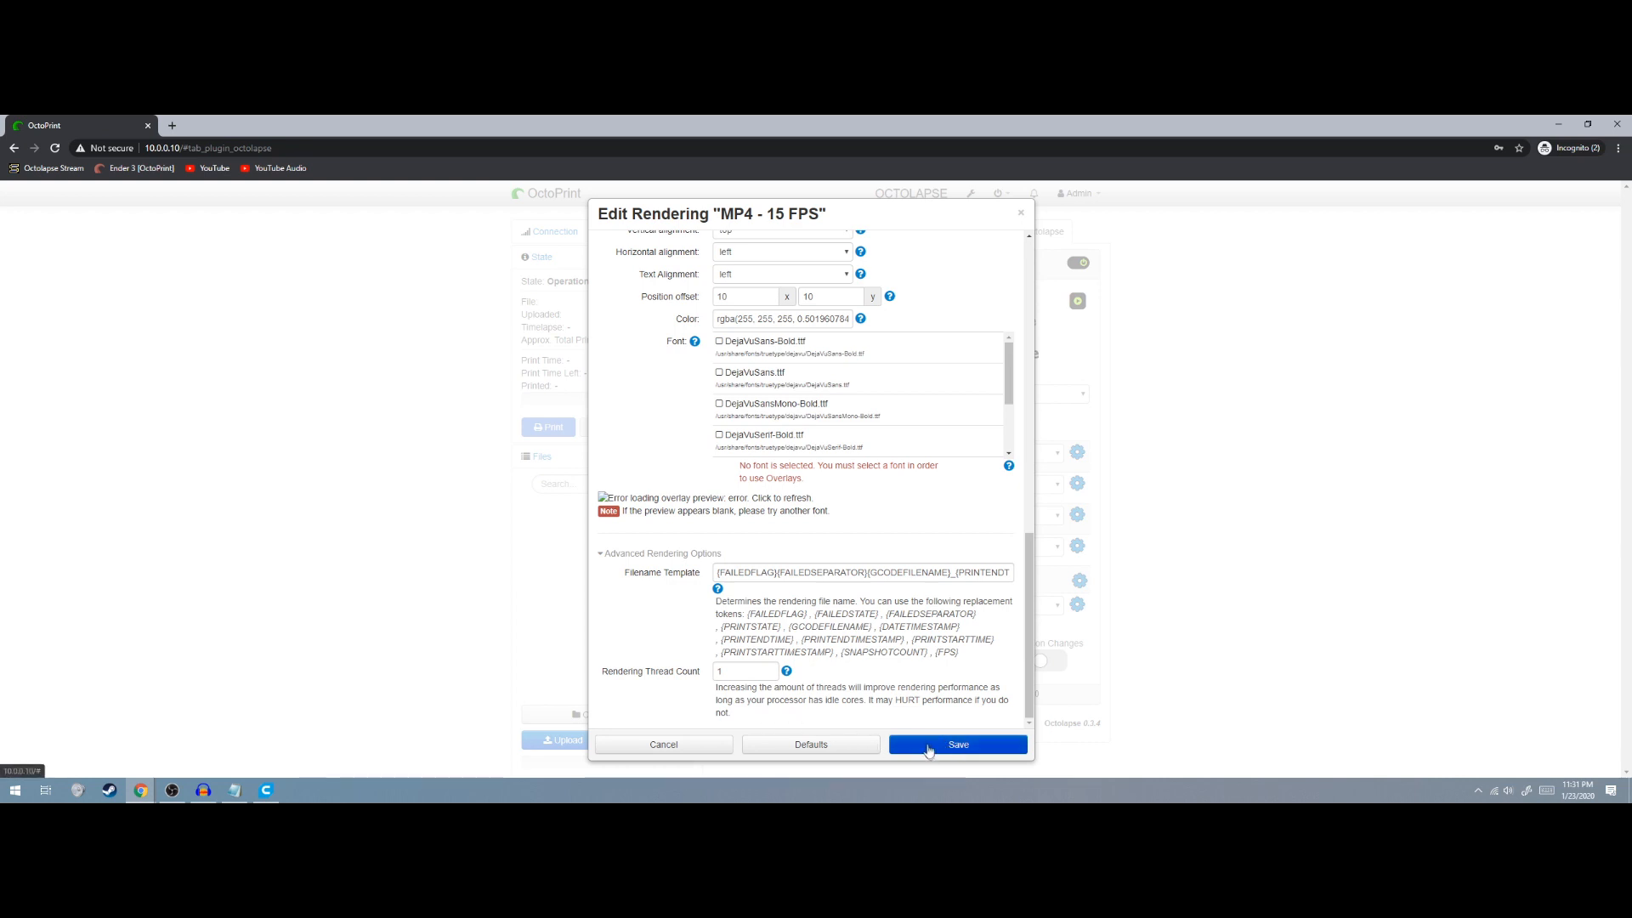
Save the edited MP4 - 15 FPS rendering profile and go back to the Octolapse tab
click(955, 744)
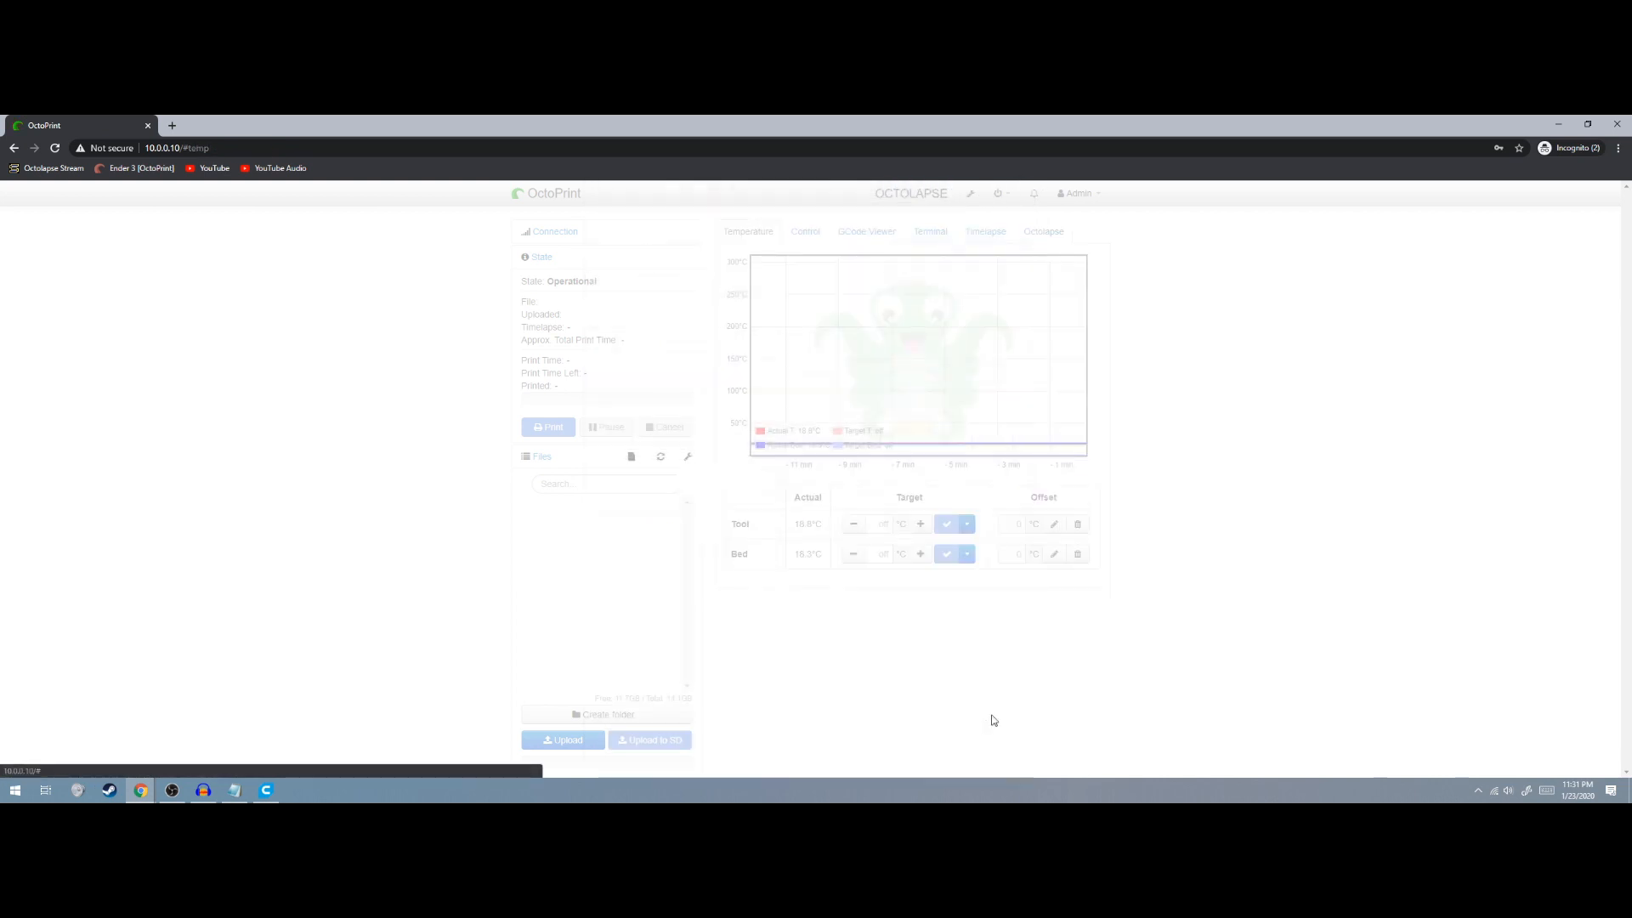
click(1051, 233)
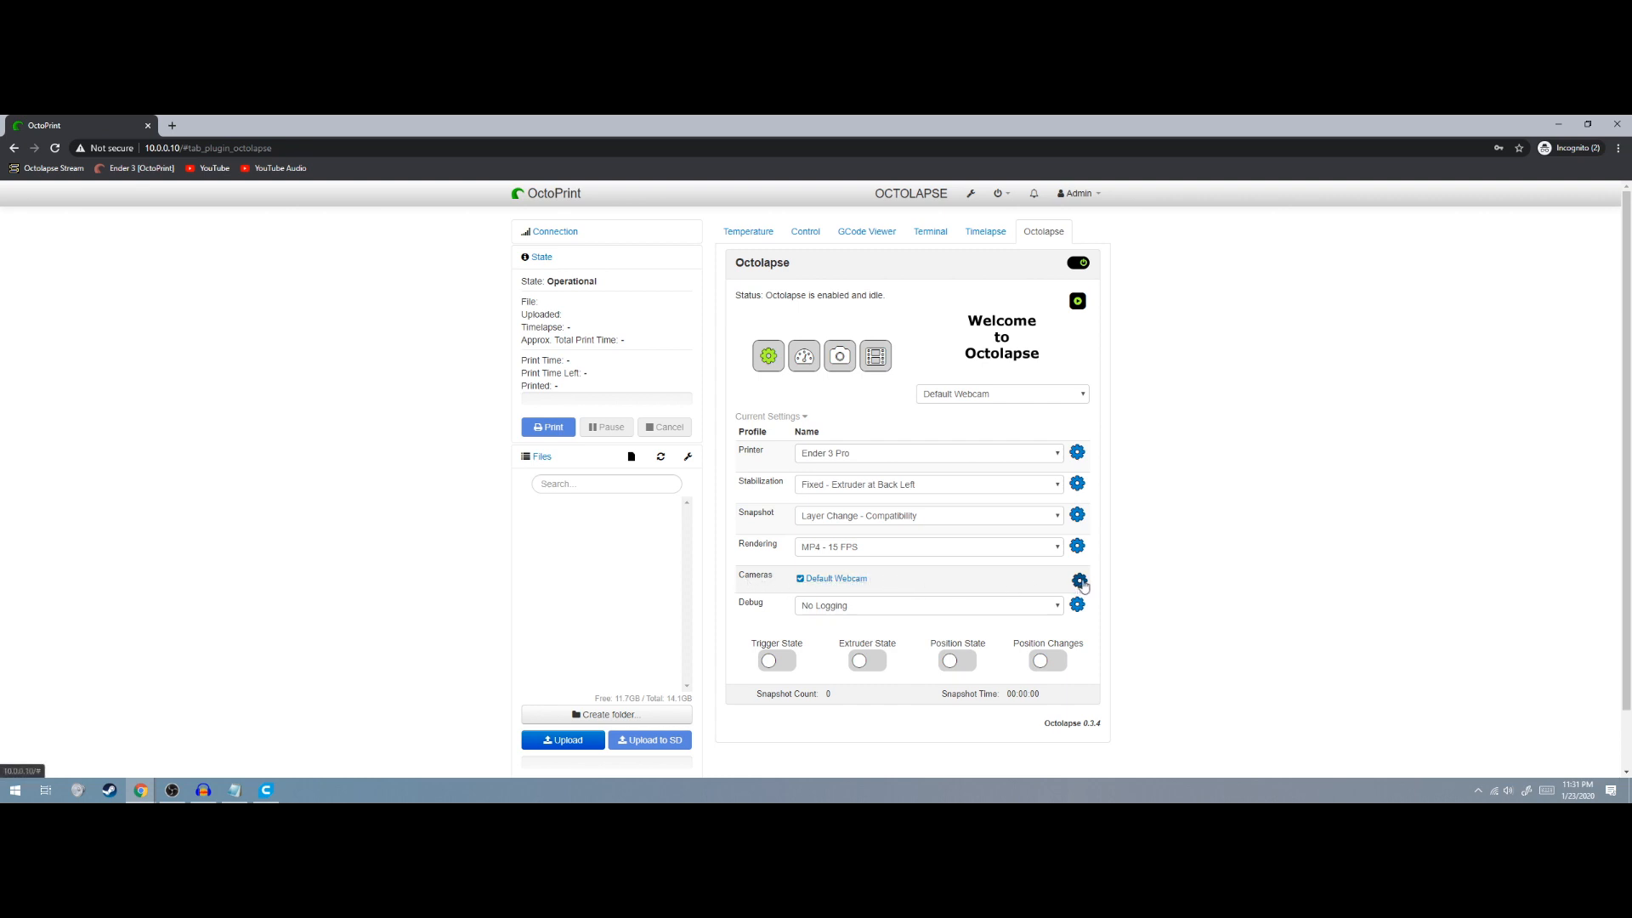
Open the Default Webcam camera editor and keep its camera type as Webcam
click(1079, 583)
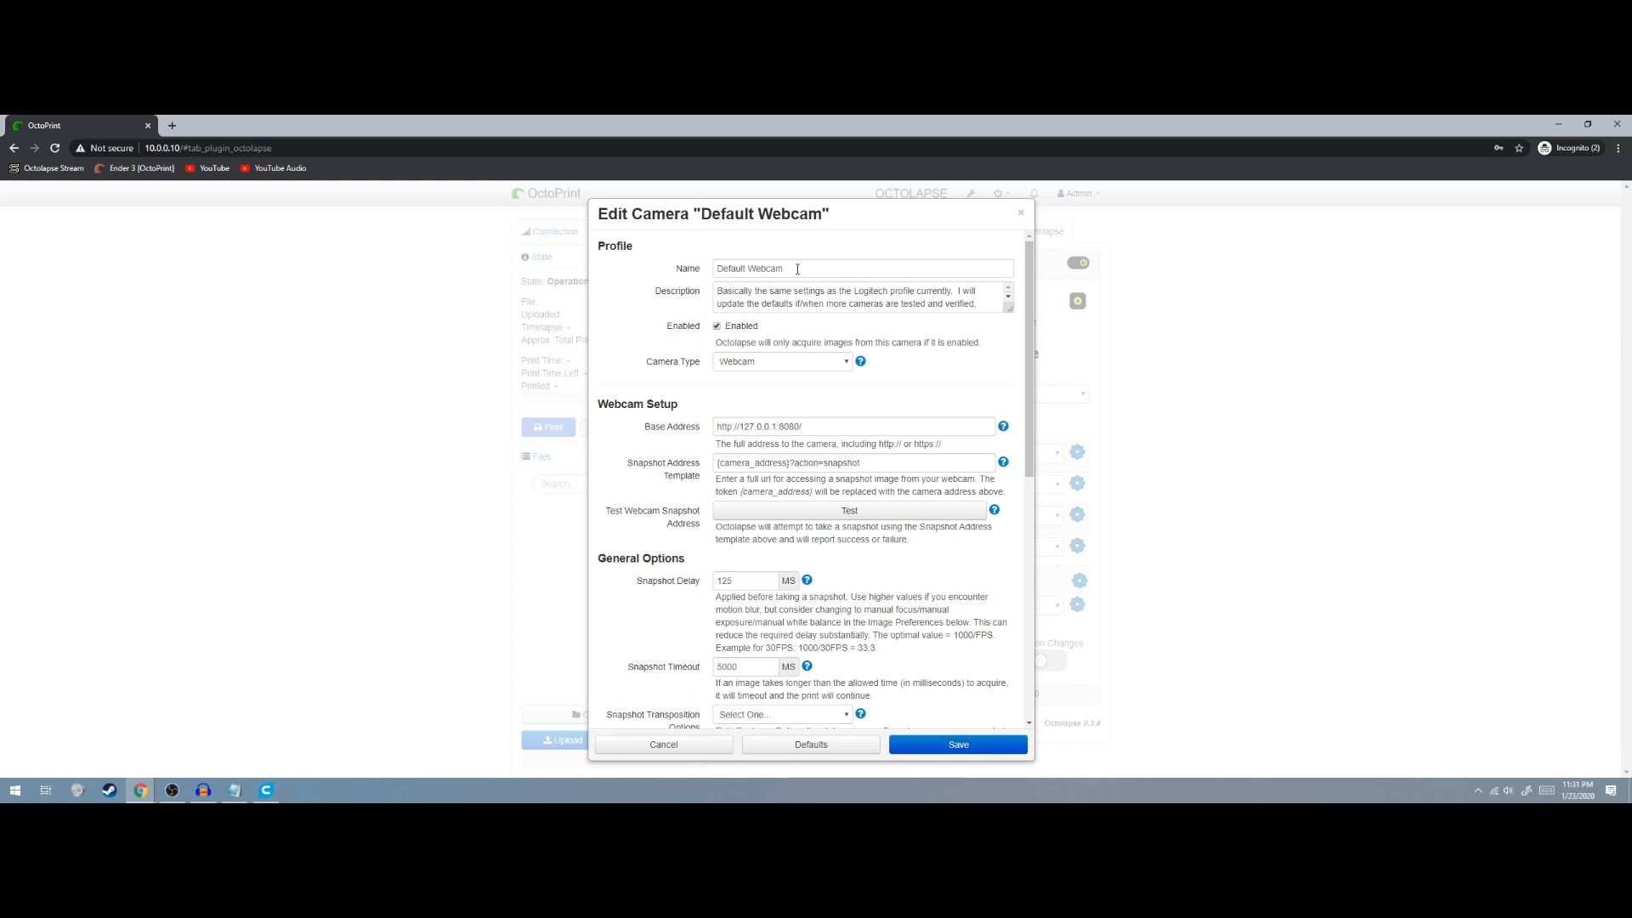
click(829, 362)
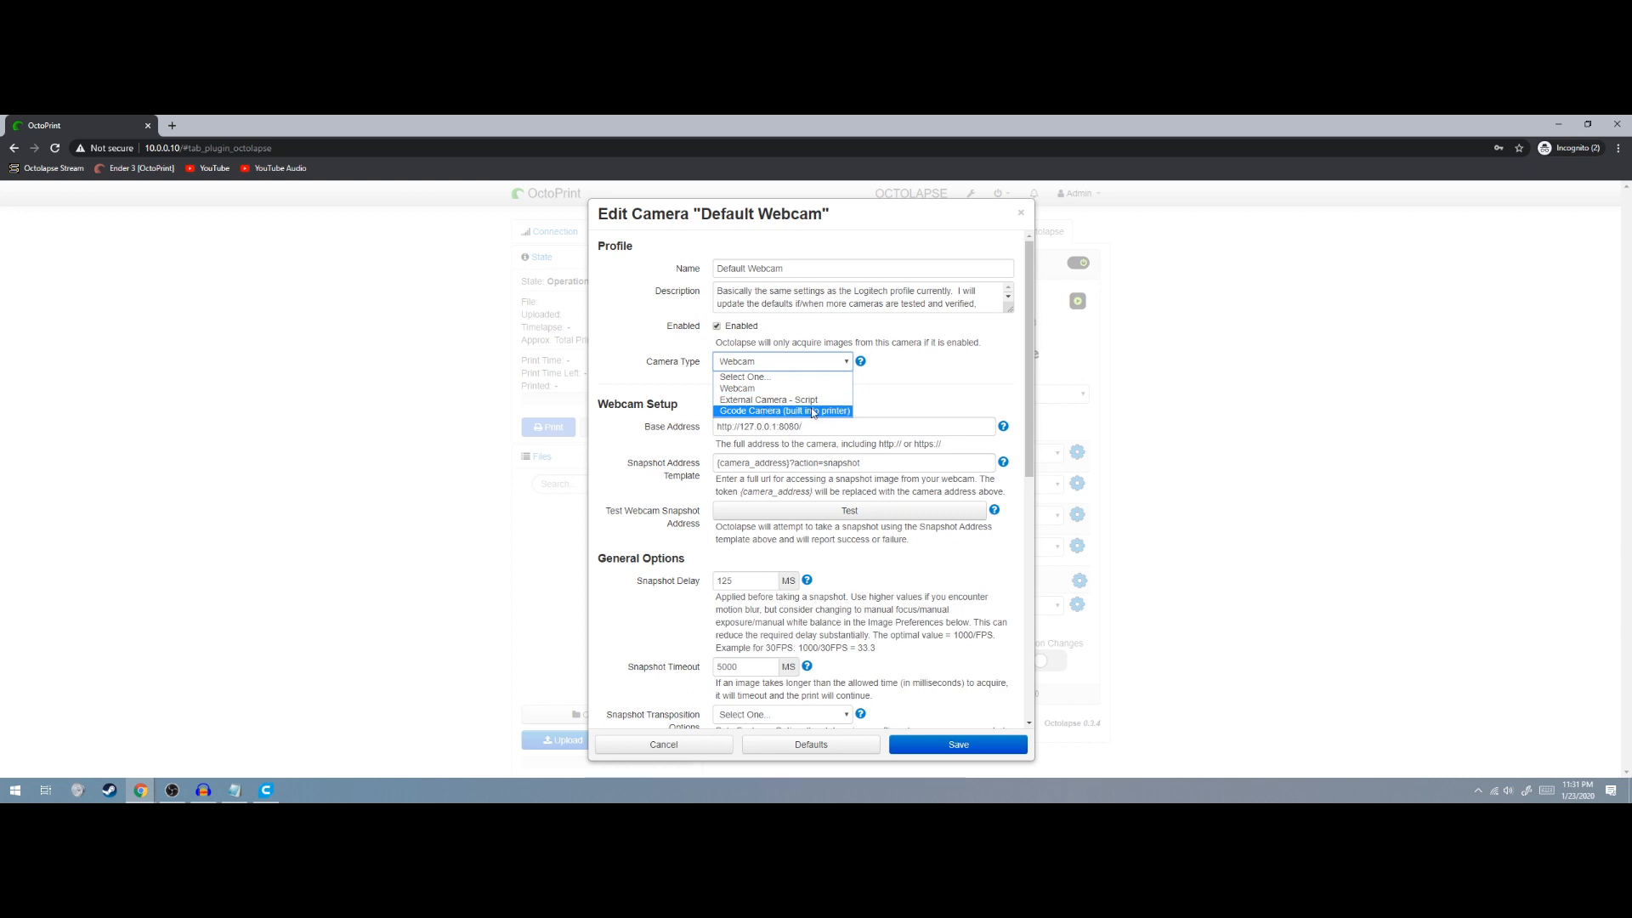
click(759, 390)
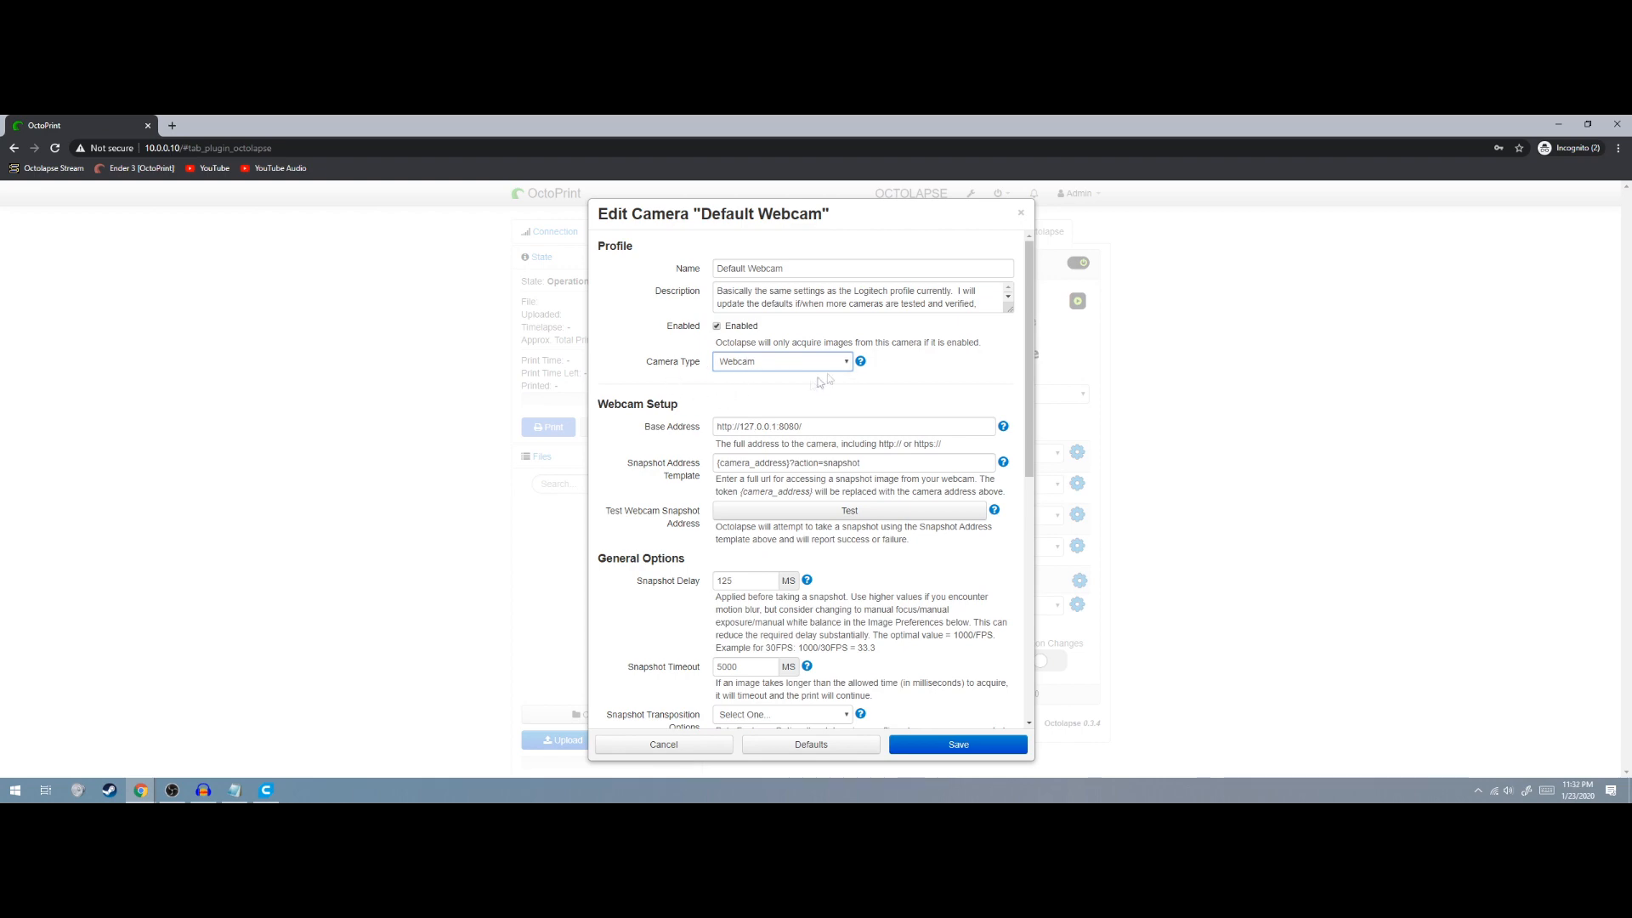
Tick 'Enable And Apply Preferences Before Print' to reveal the custom image settings
scroll(719, 384, down, 2)
scroll(718, 384, up, 2)
scroll(739, 425, down, 1)
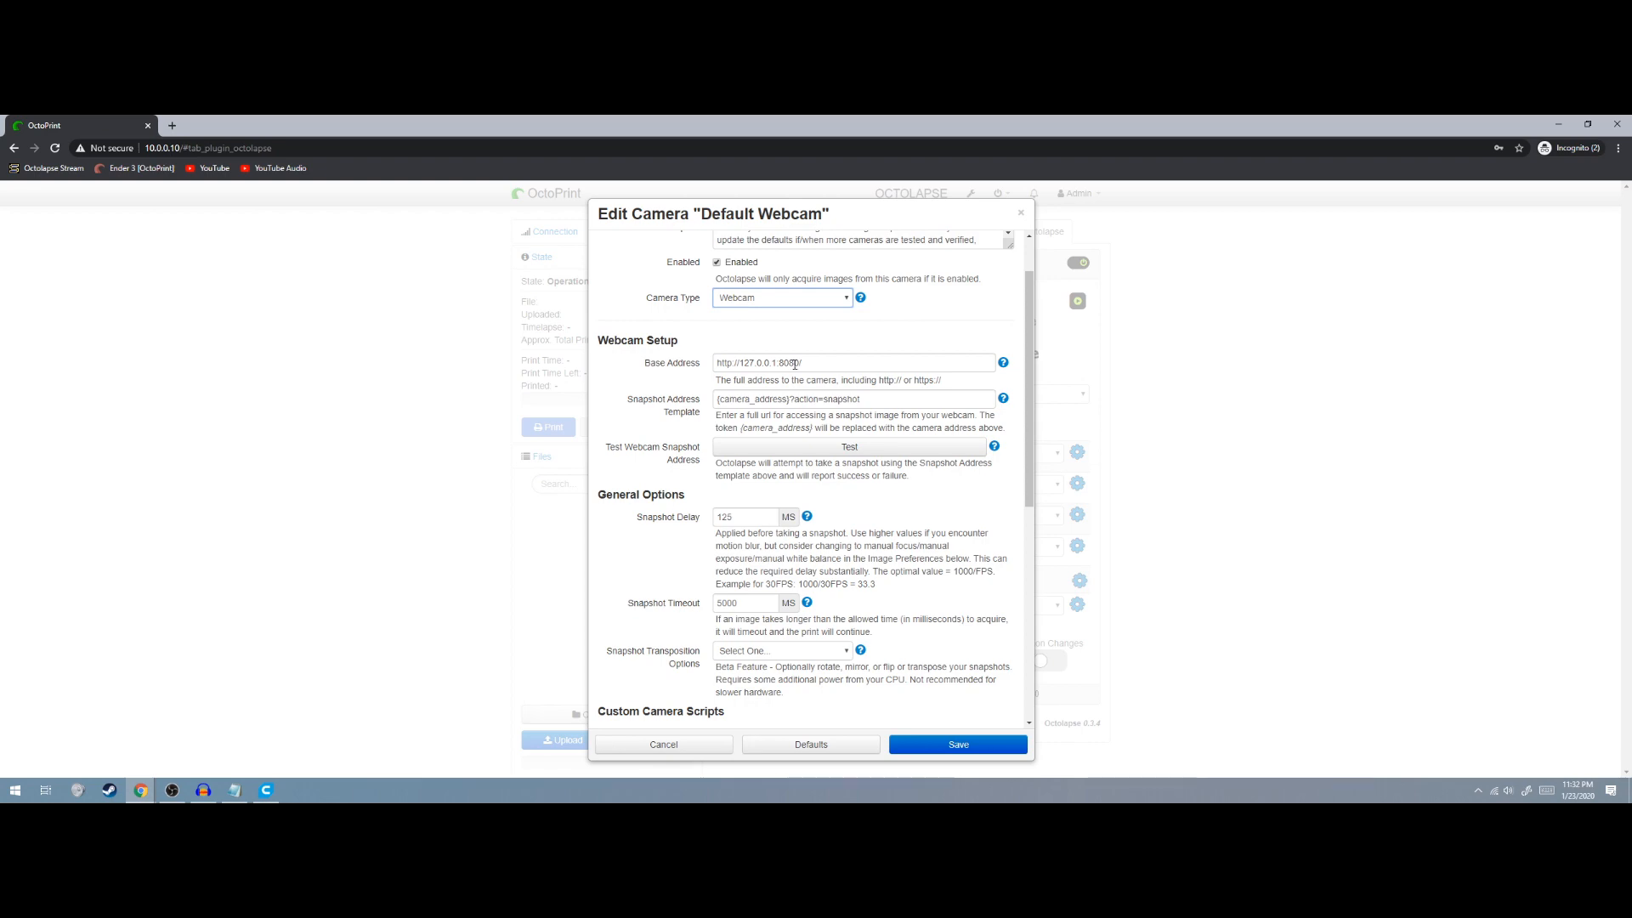
scroll(803, 353, down, 4)
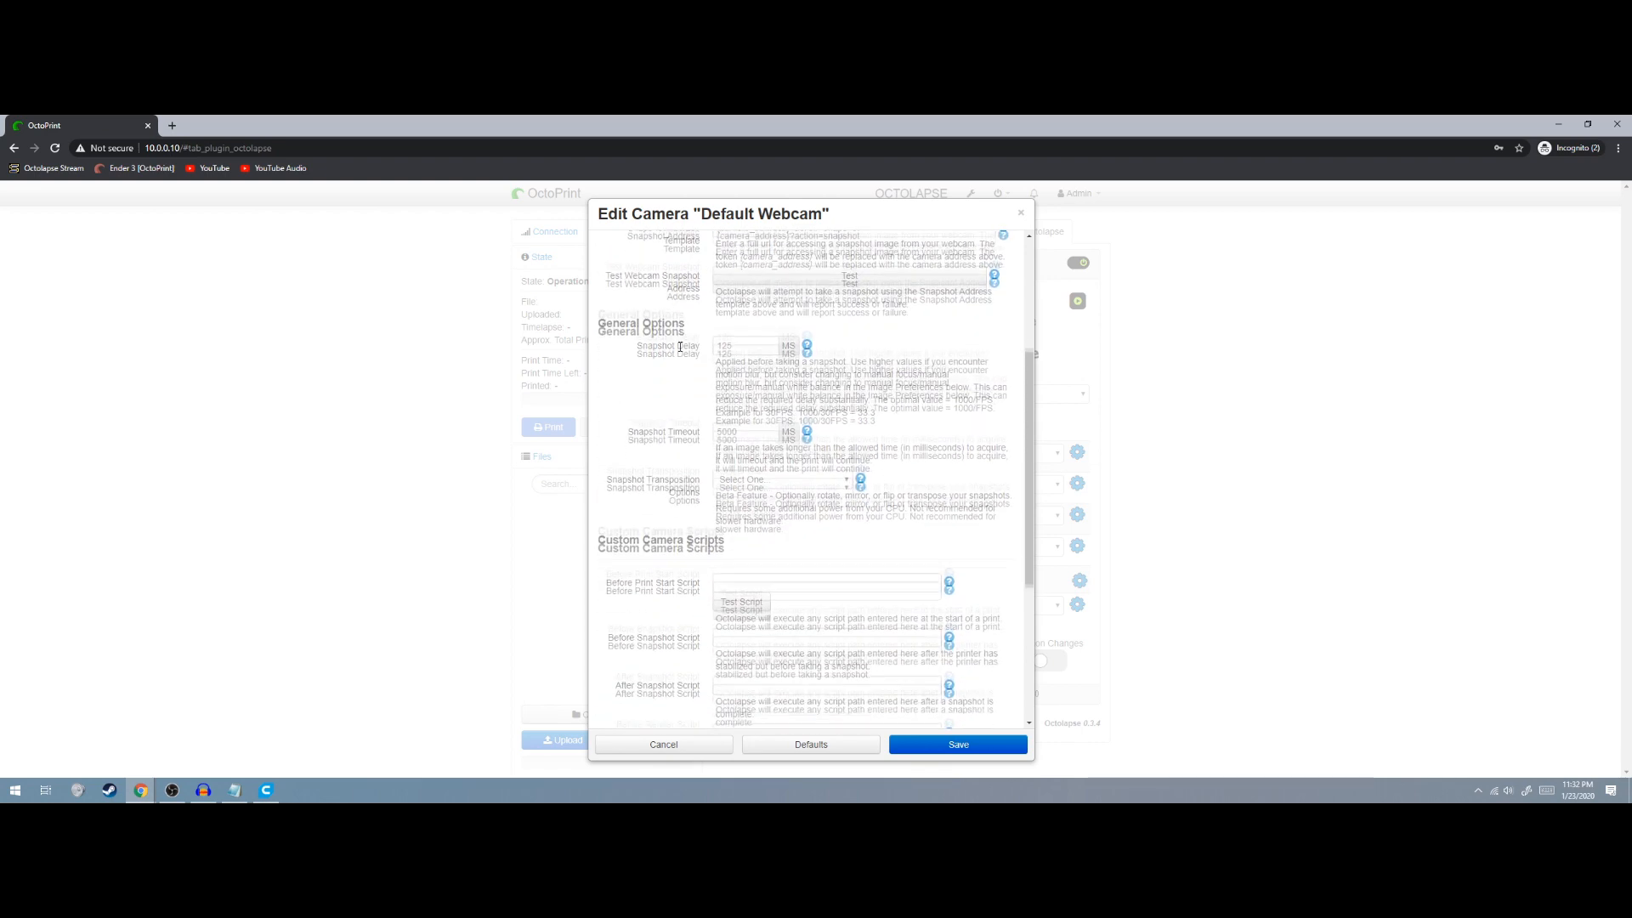
scroll(677, 335, down, 1)
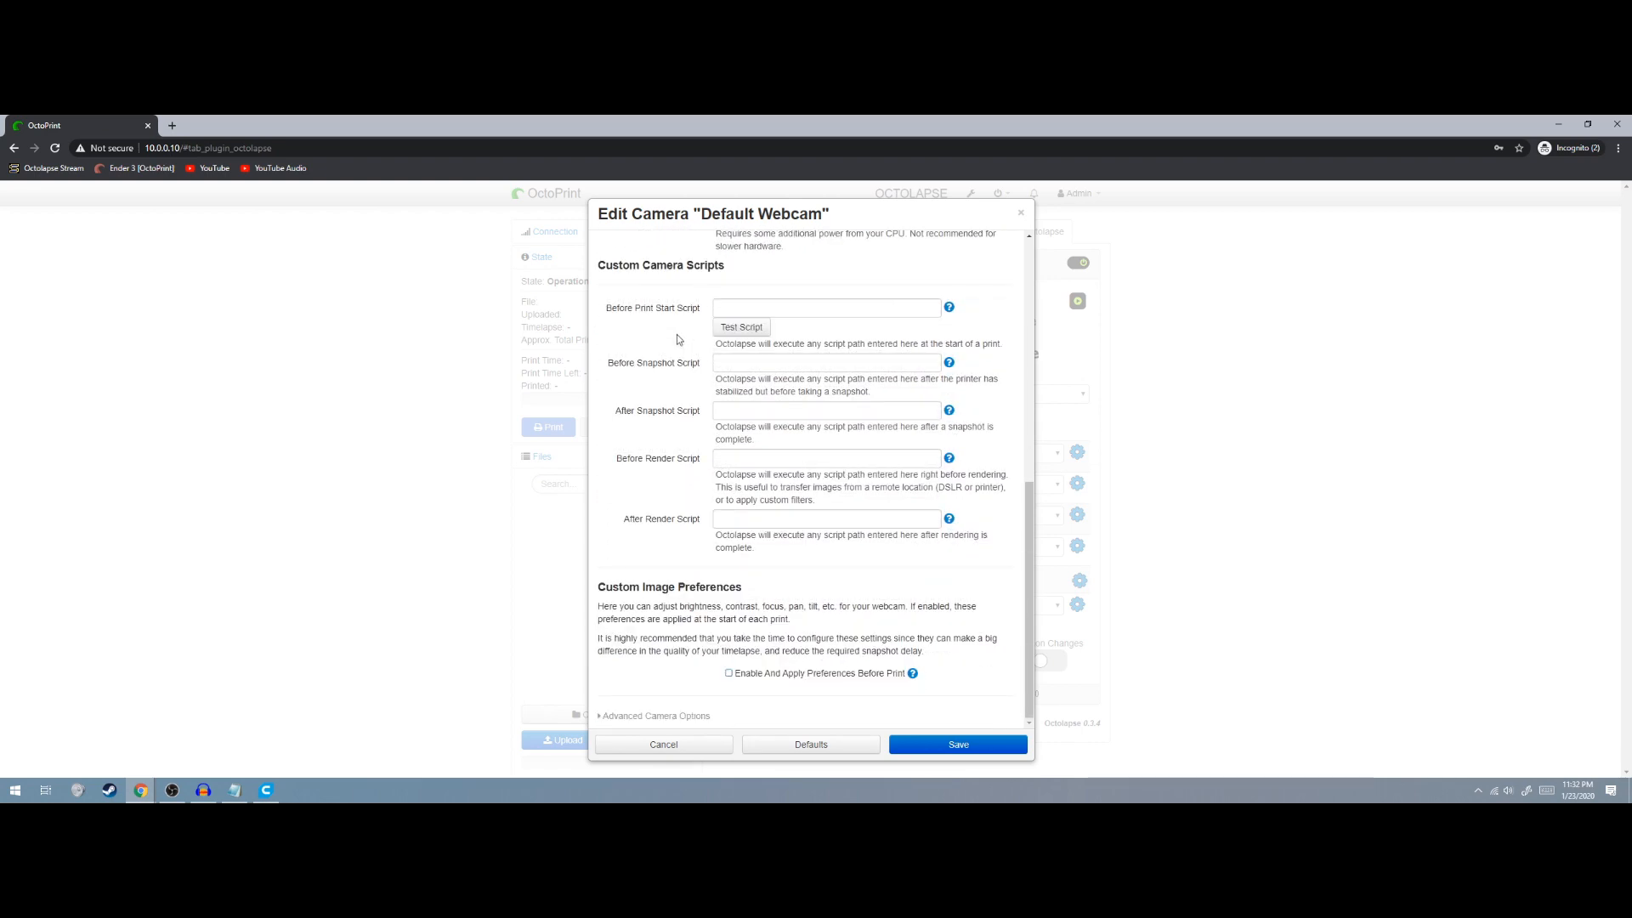
click(729, 674)
scroll(714, 646, down, 4)
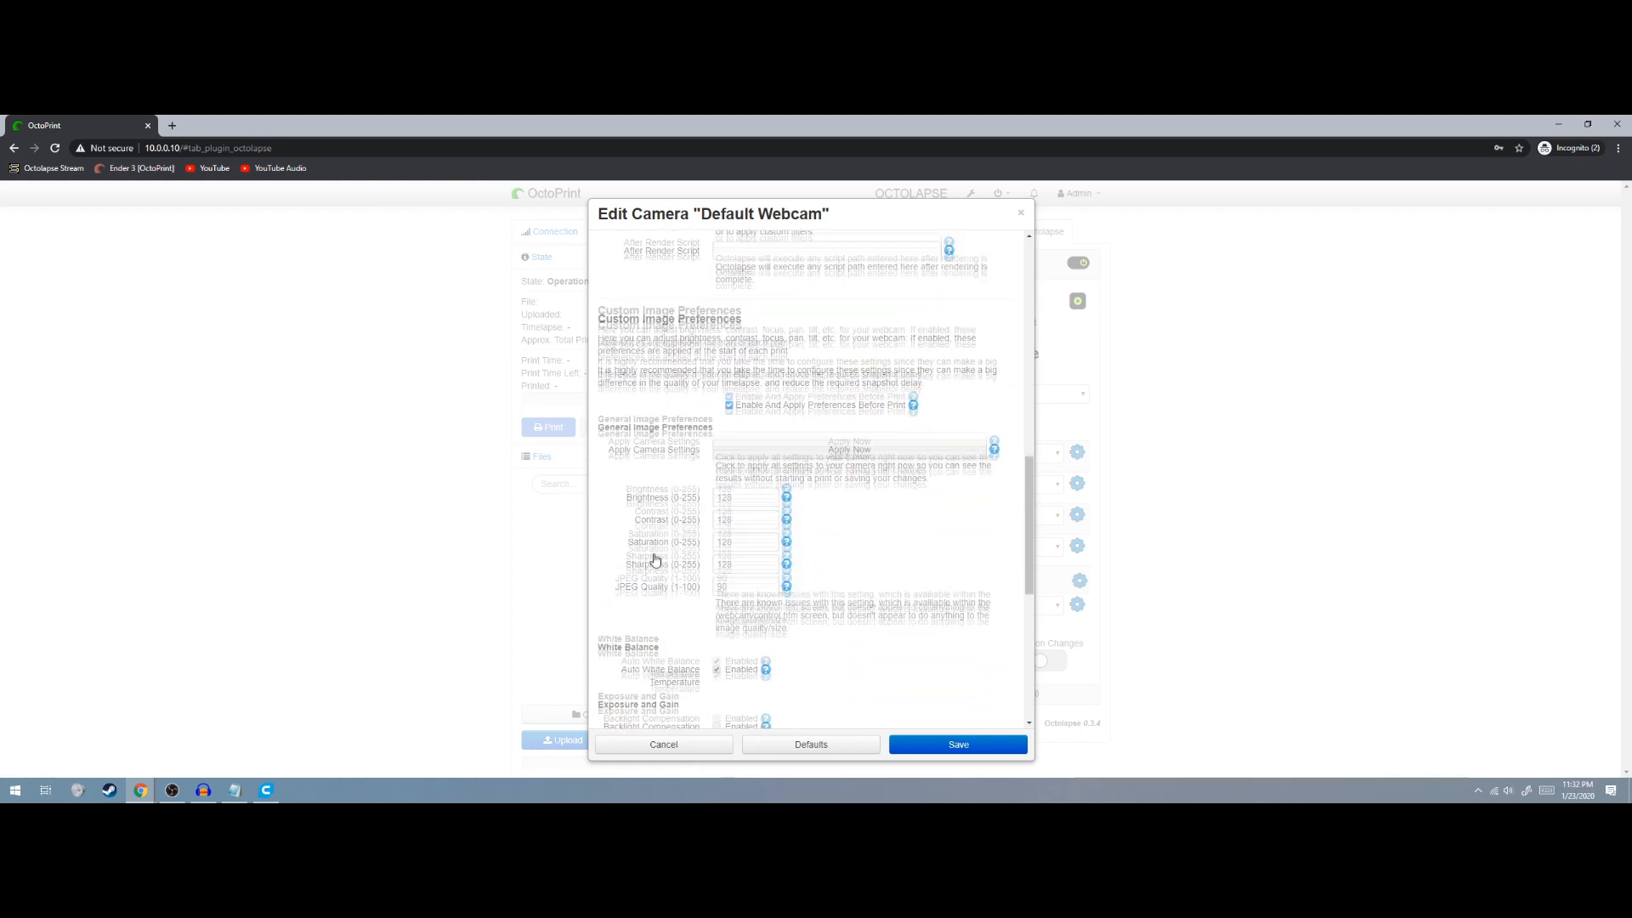
scroll(672, 598, up, 1)
scroll(671, 597, up, 1)
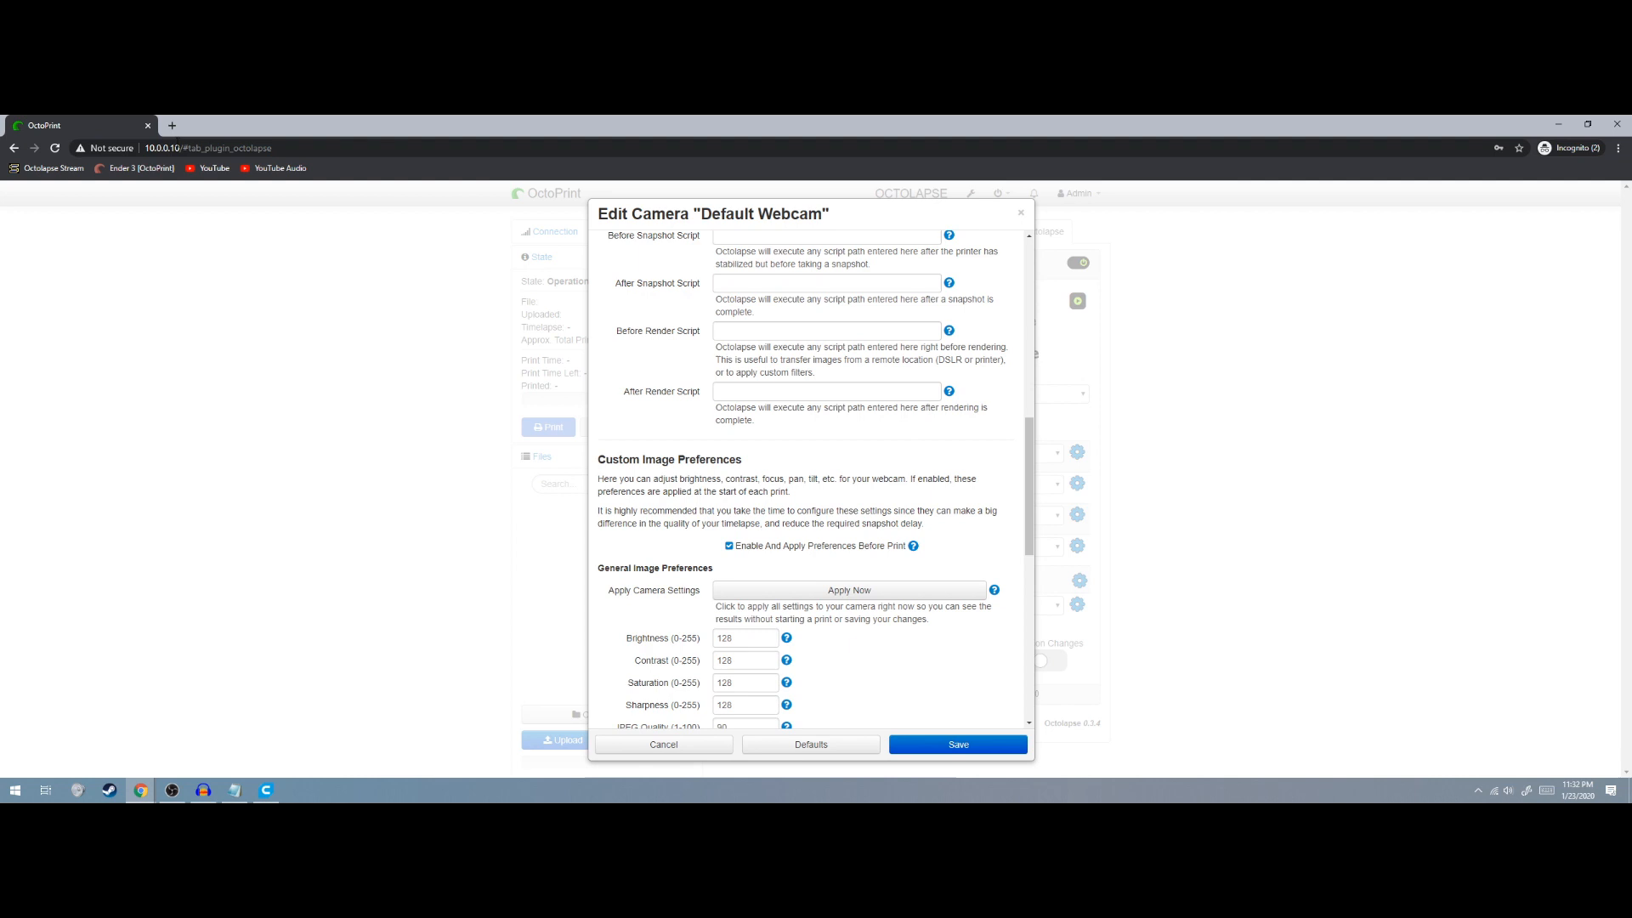
Open a new tab and load the MJPG-streamer page at 10.0.0.10:8080
click(172, 126)
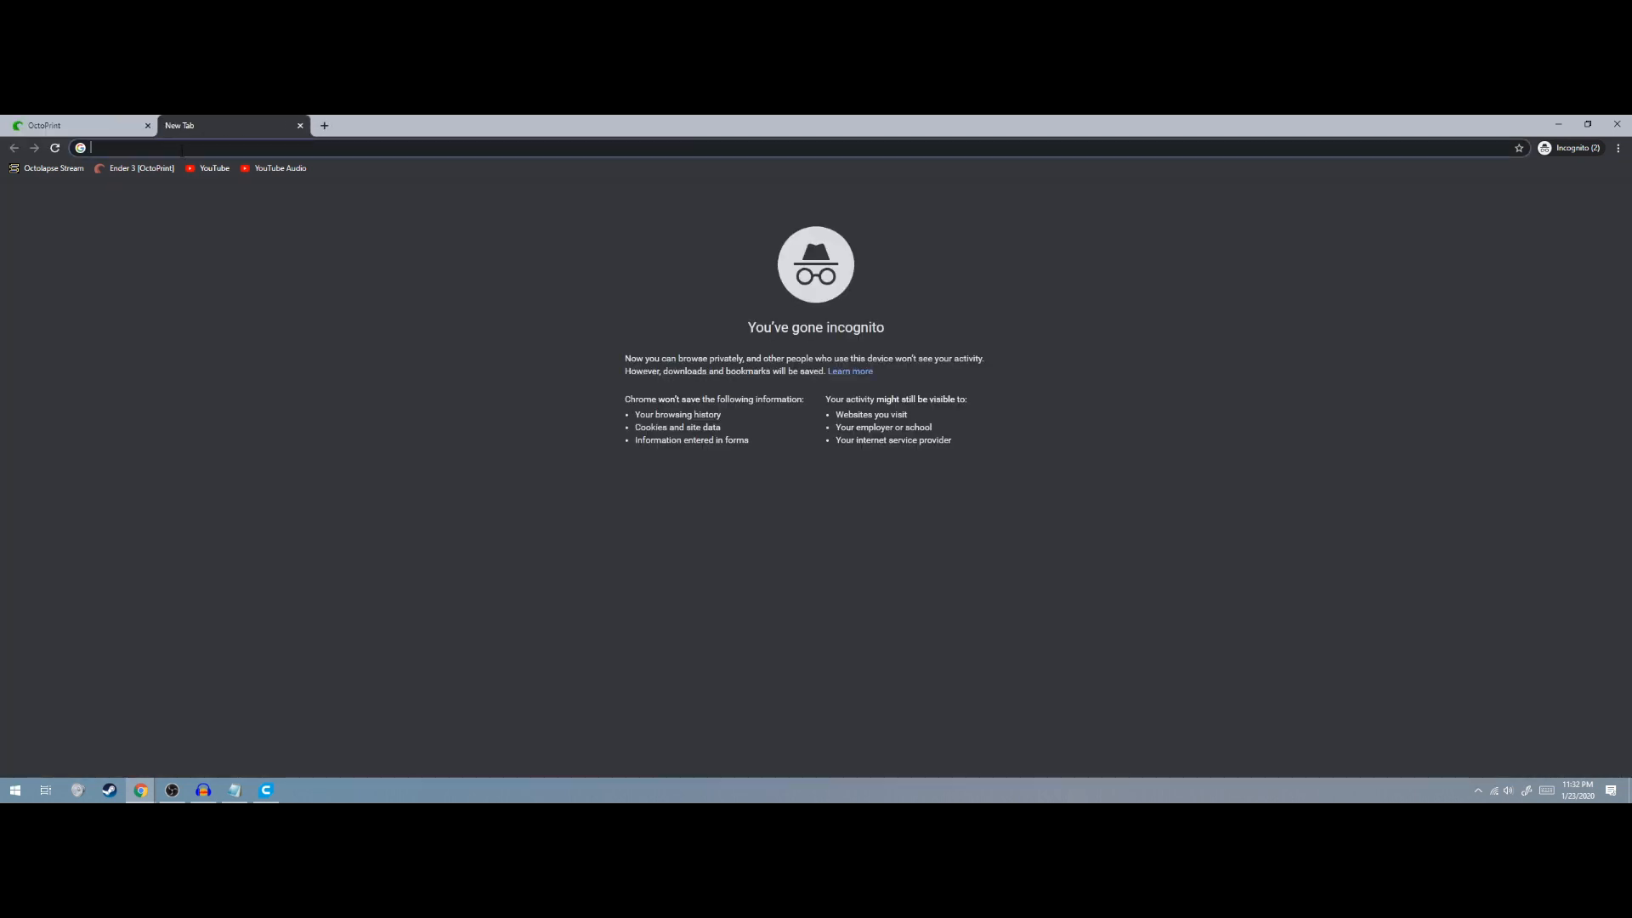
text(1)
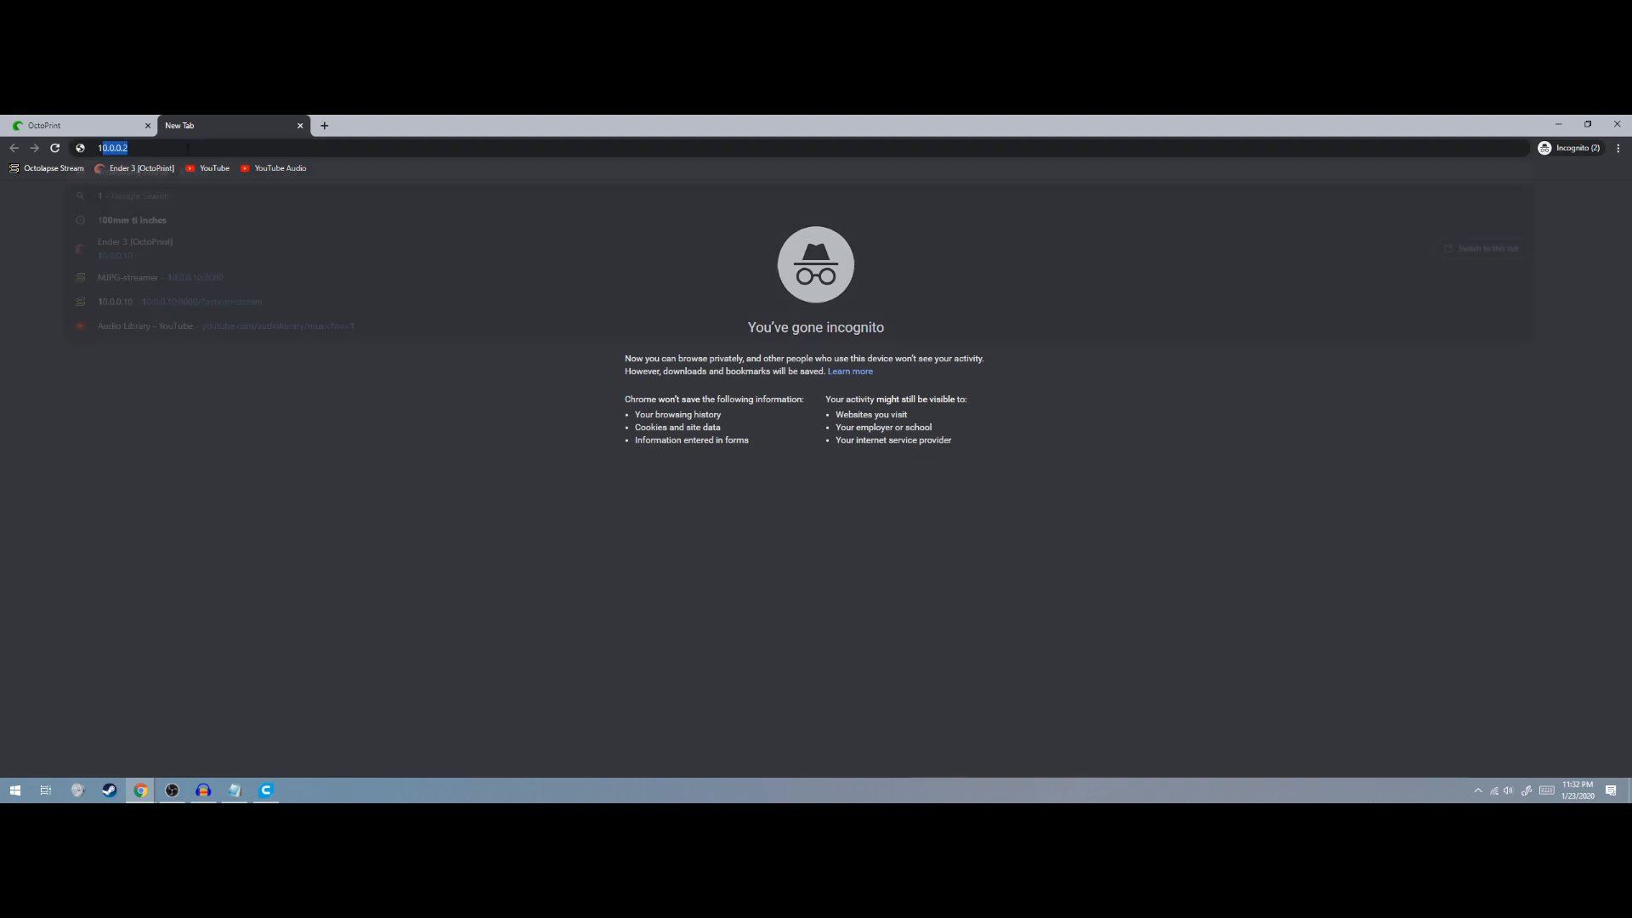
text(0.0.0.10)
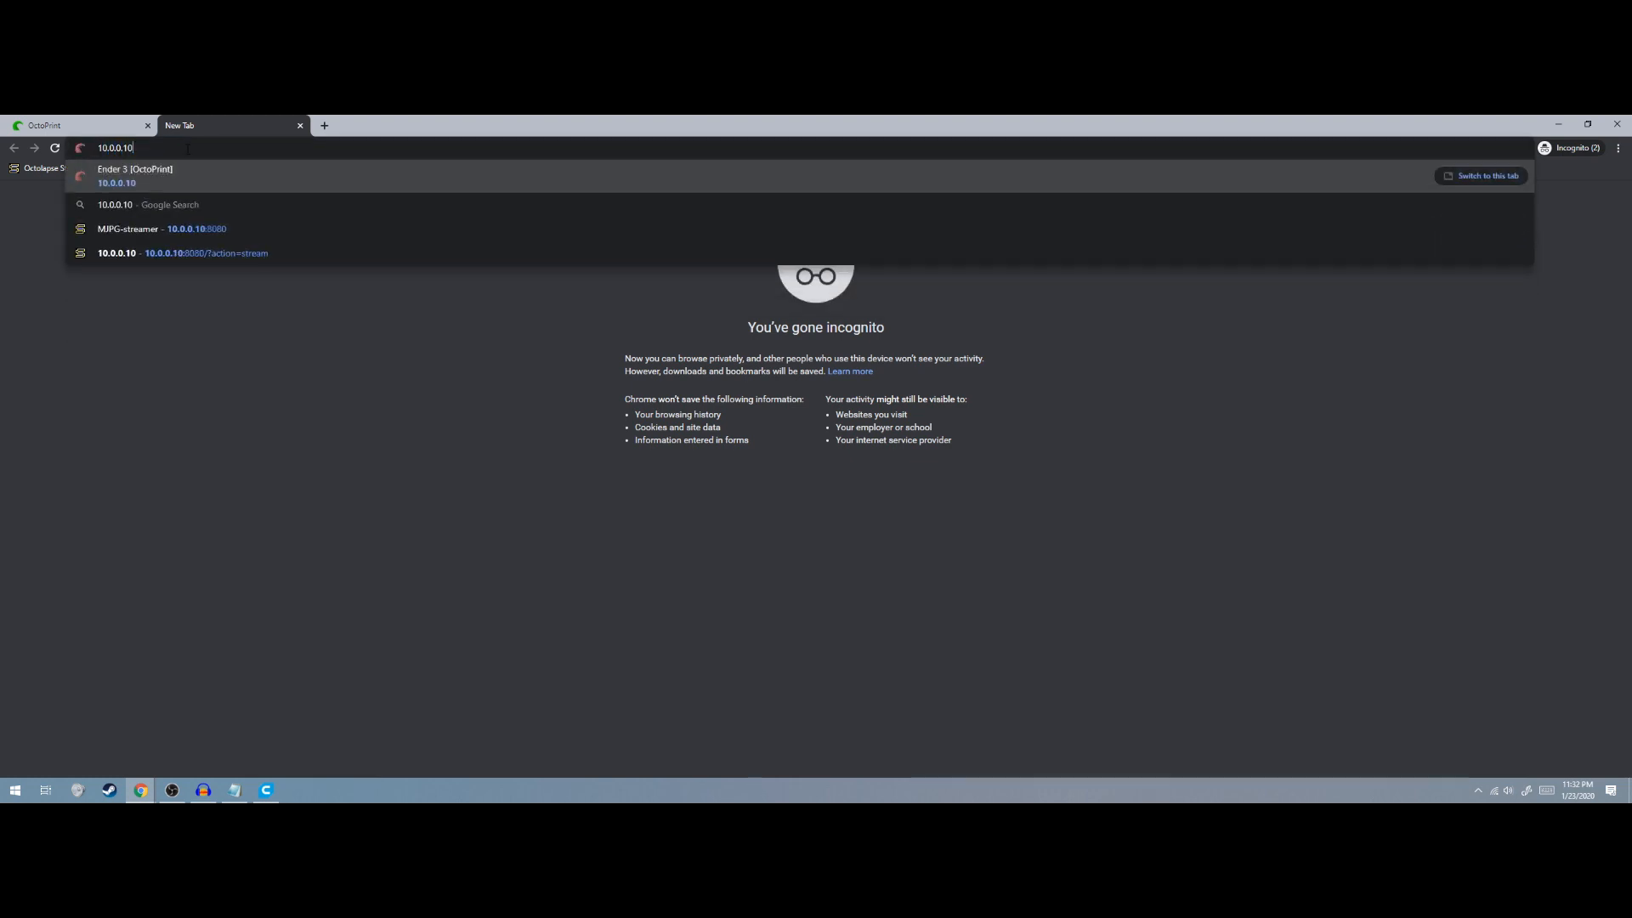
text(:8080)
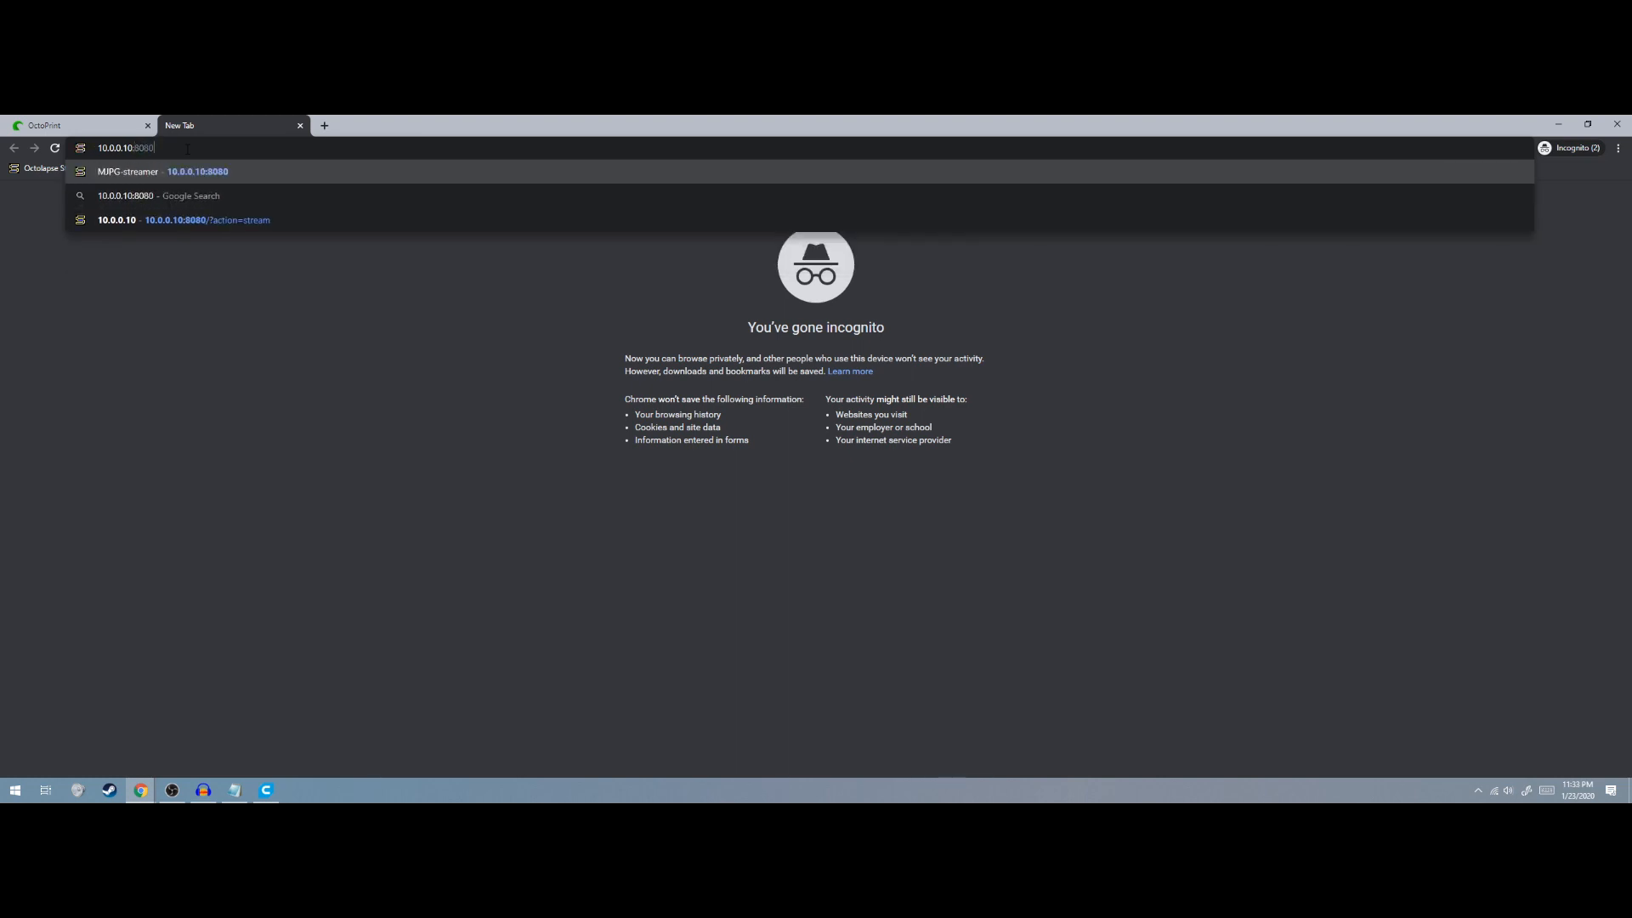
key(Return)
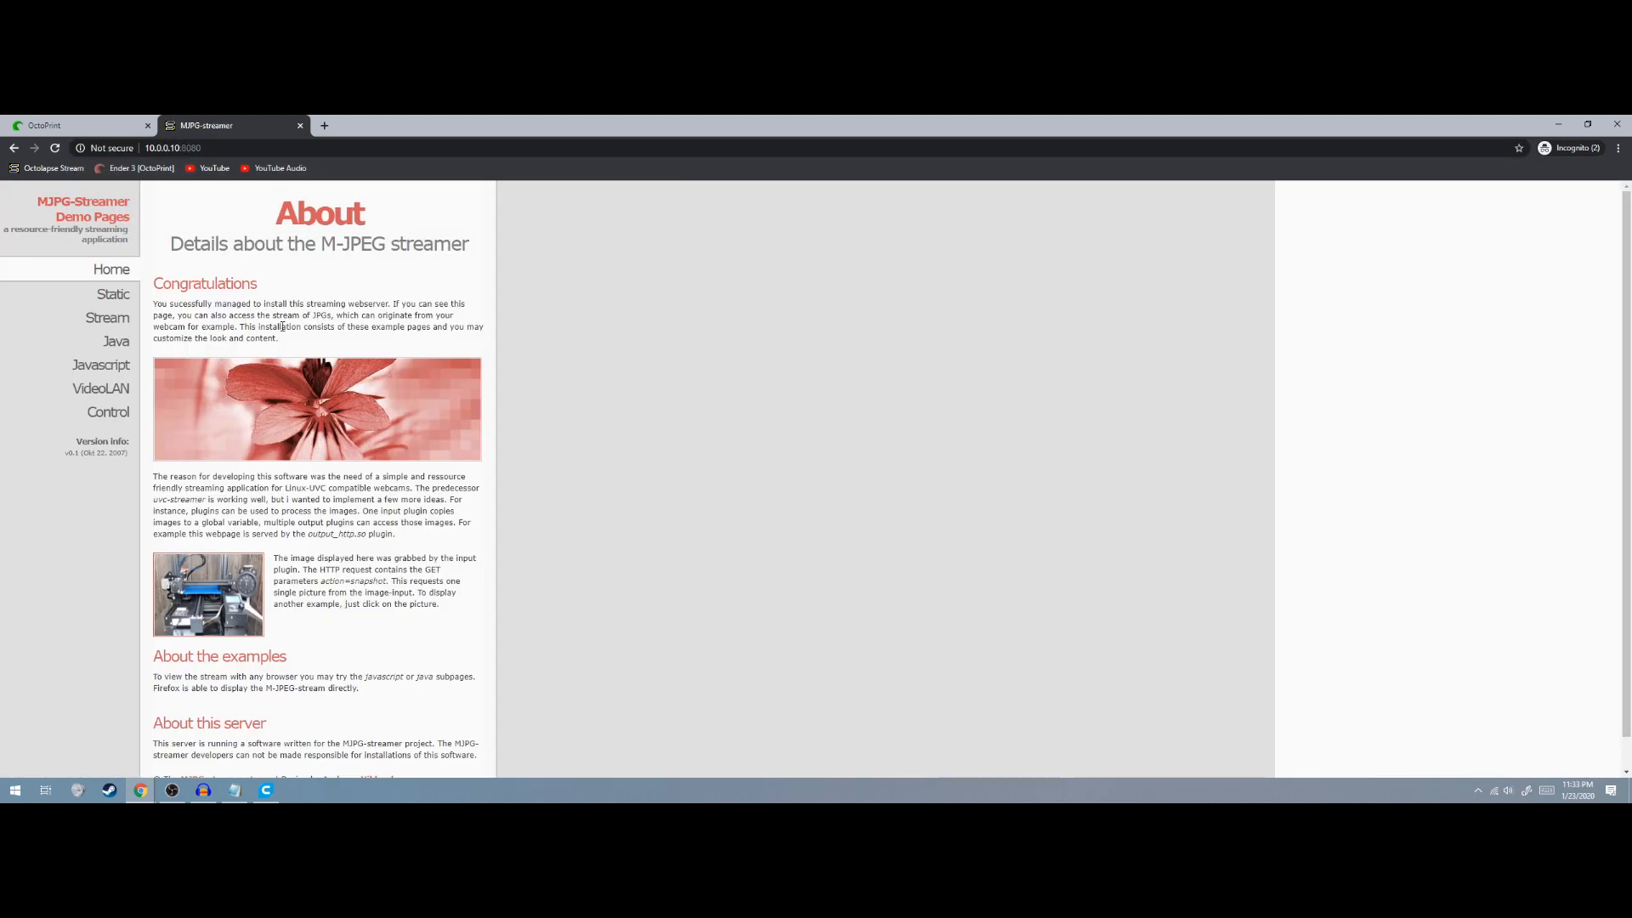
click(114, 413)
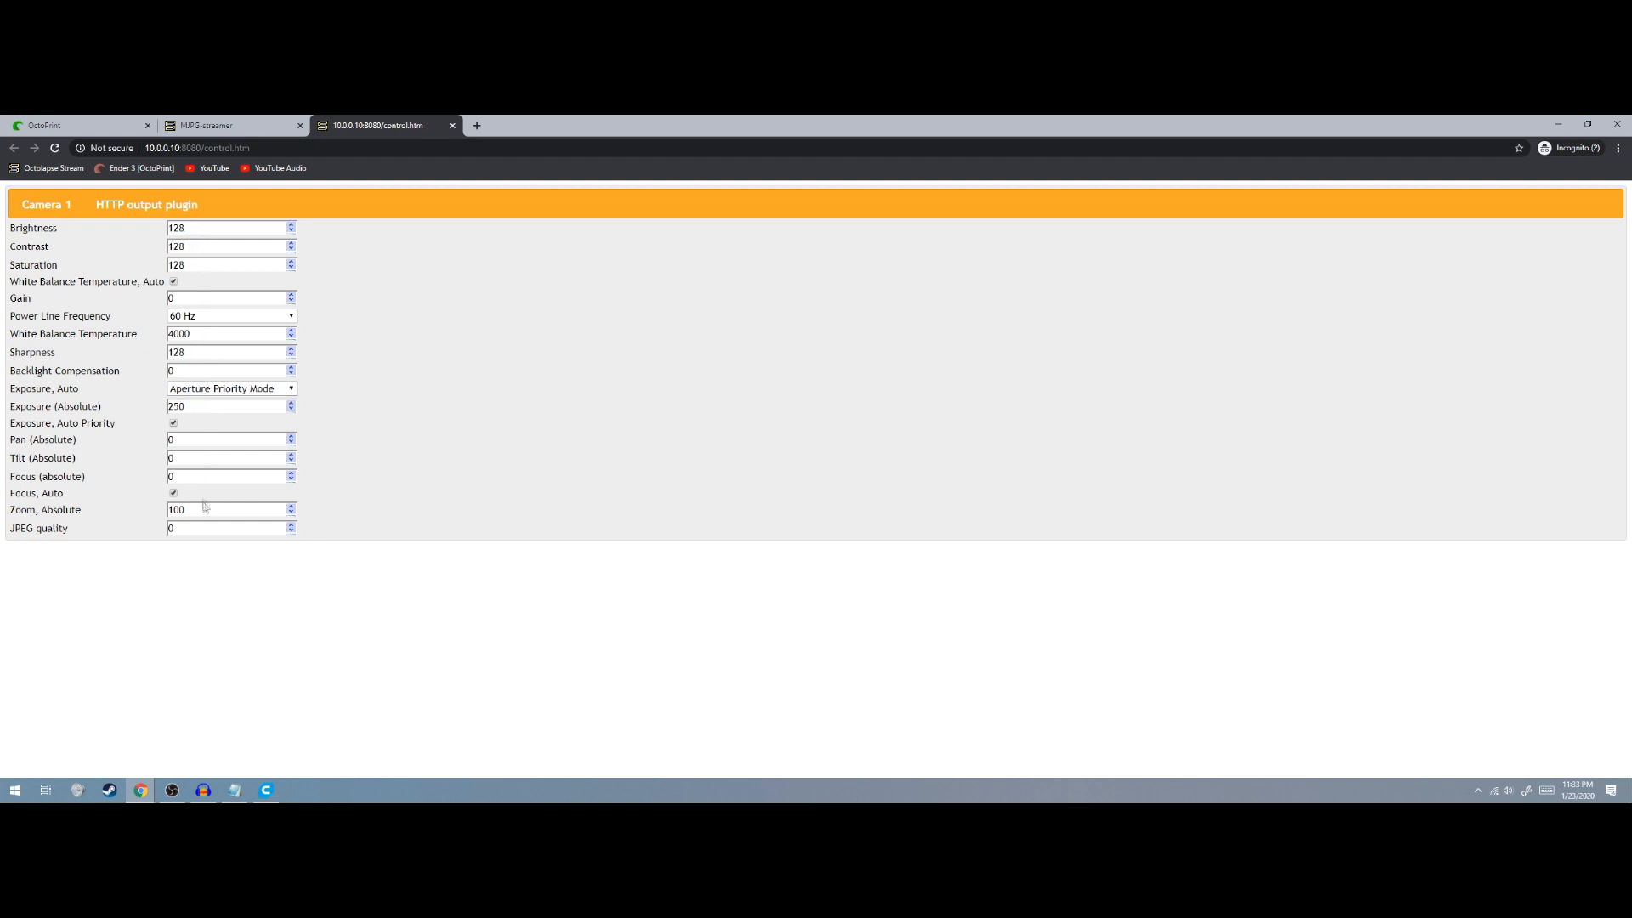
click(452, 125)
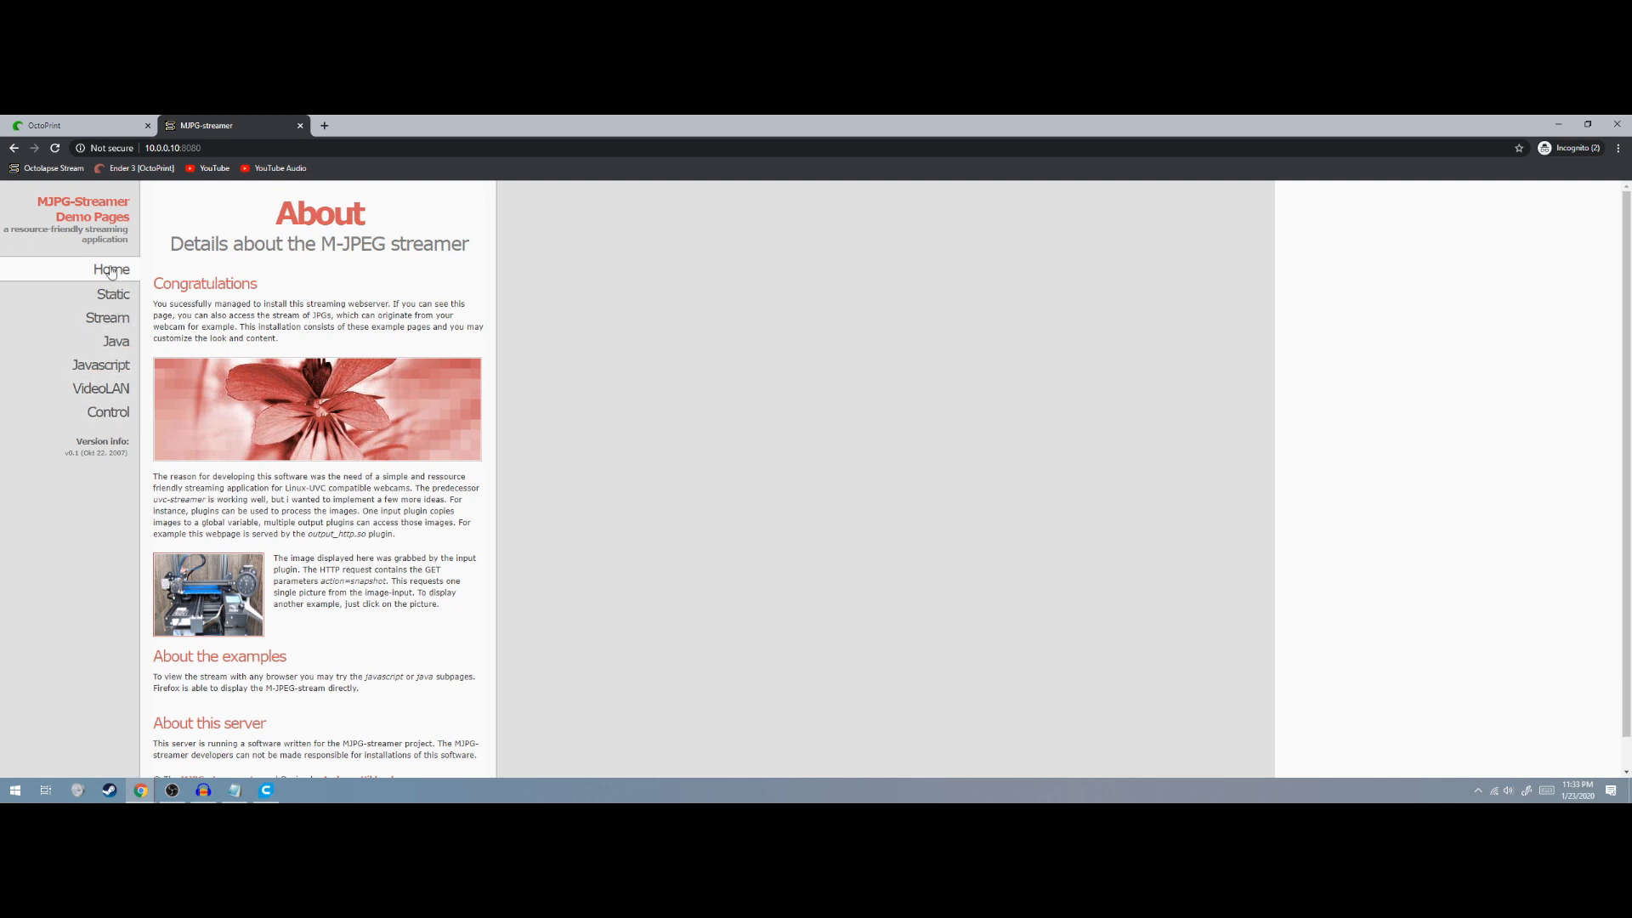
Show the Stream page and detach a duplicate of it into a separate window
click(108, 317)
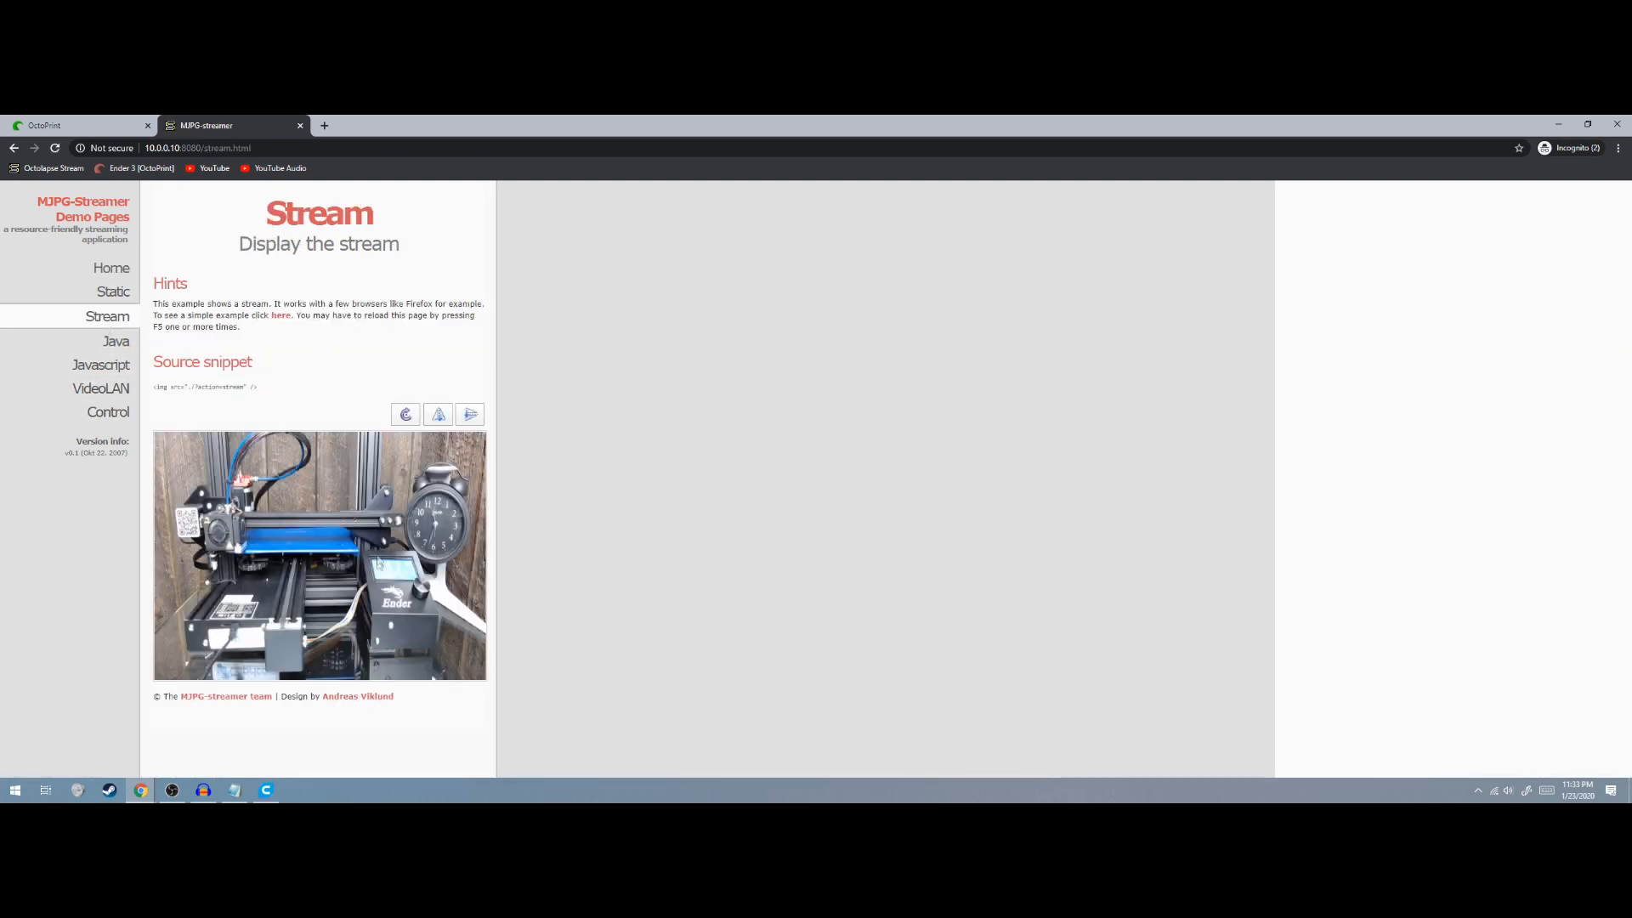
right_click(103, 323)
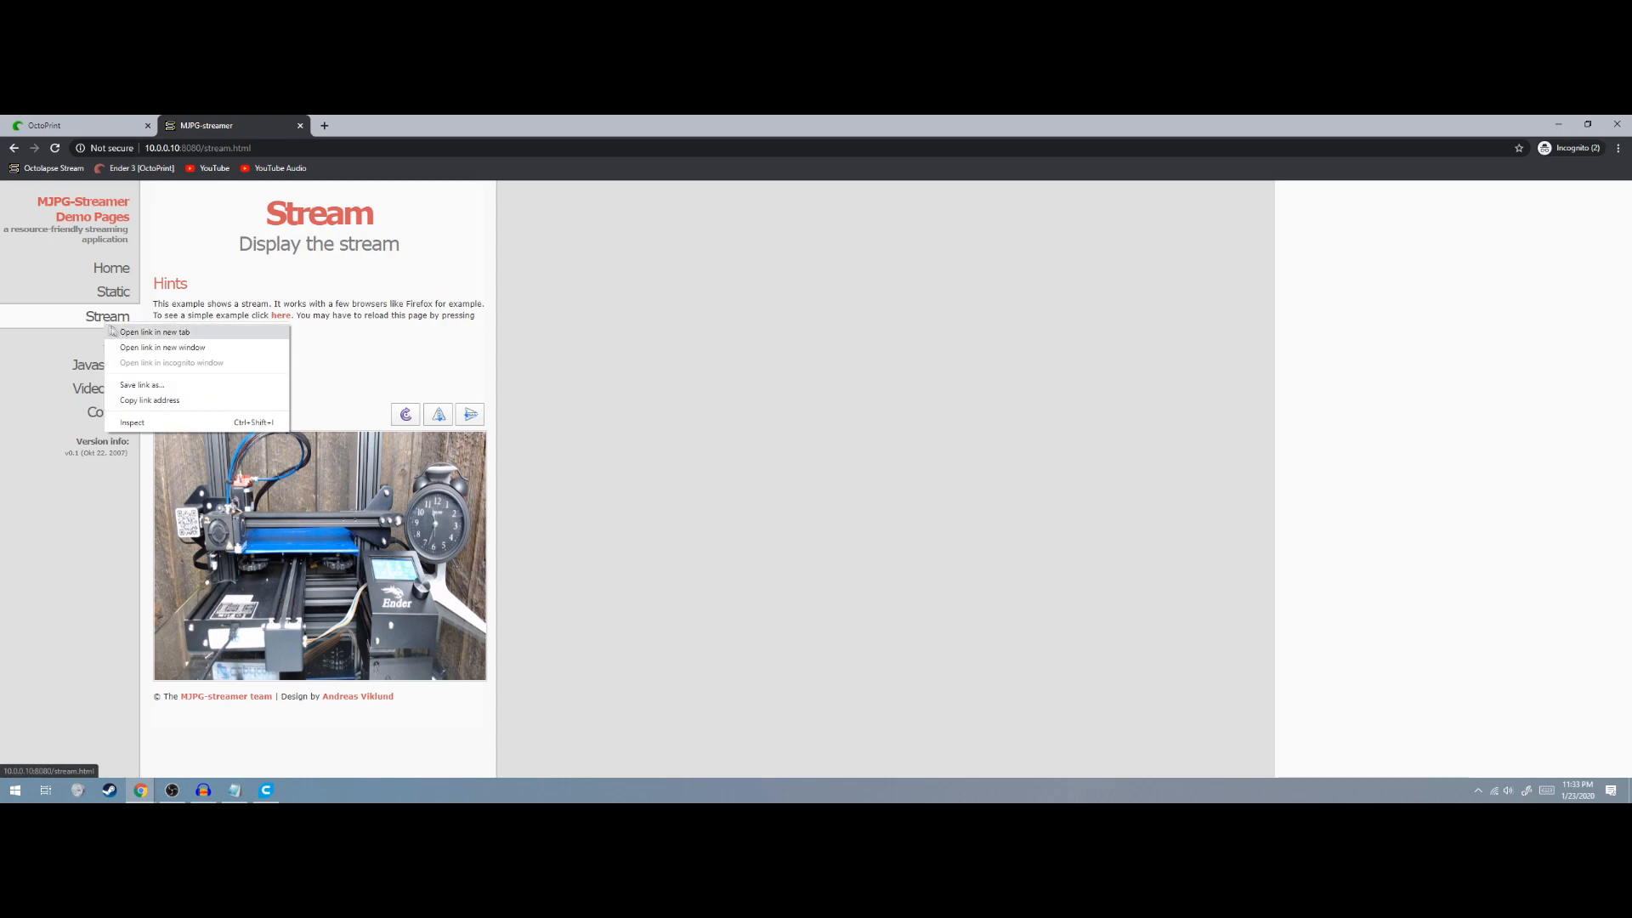
click(158, 339)
drag(357, 125, 203, 128)
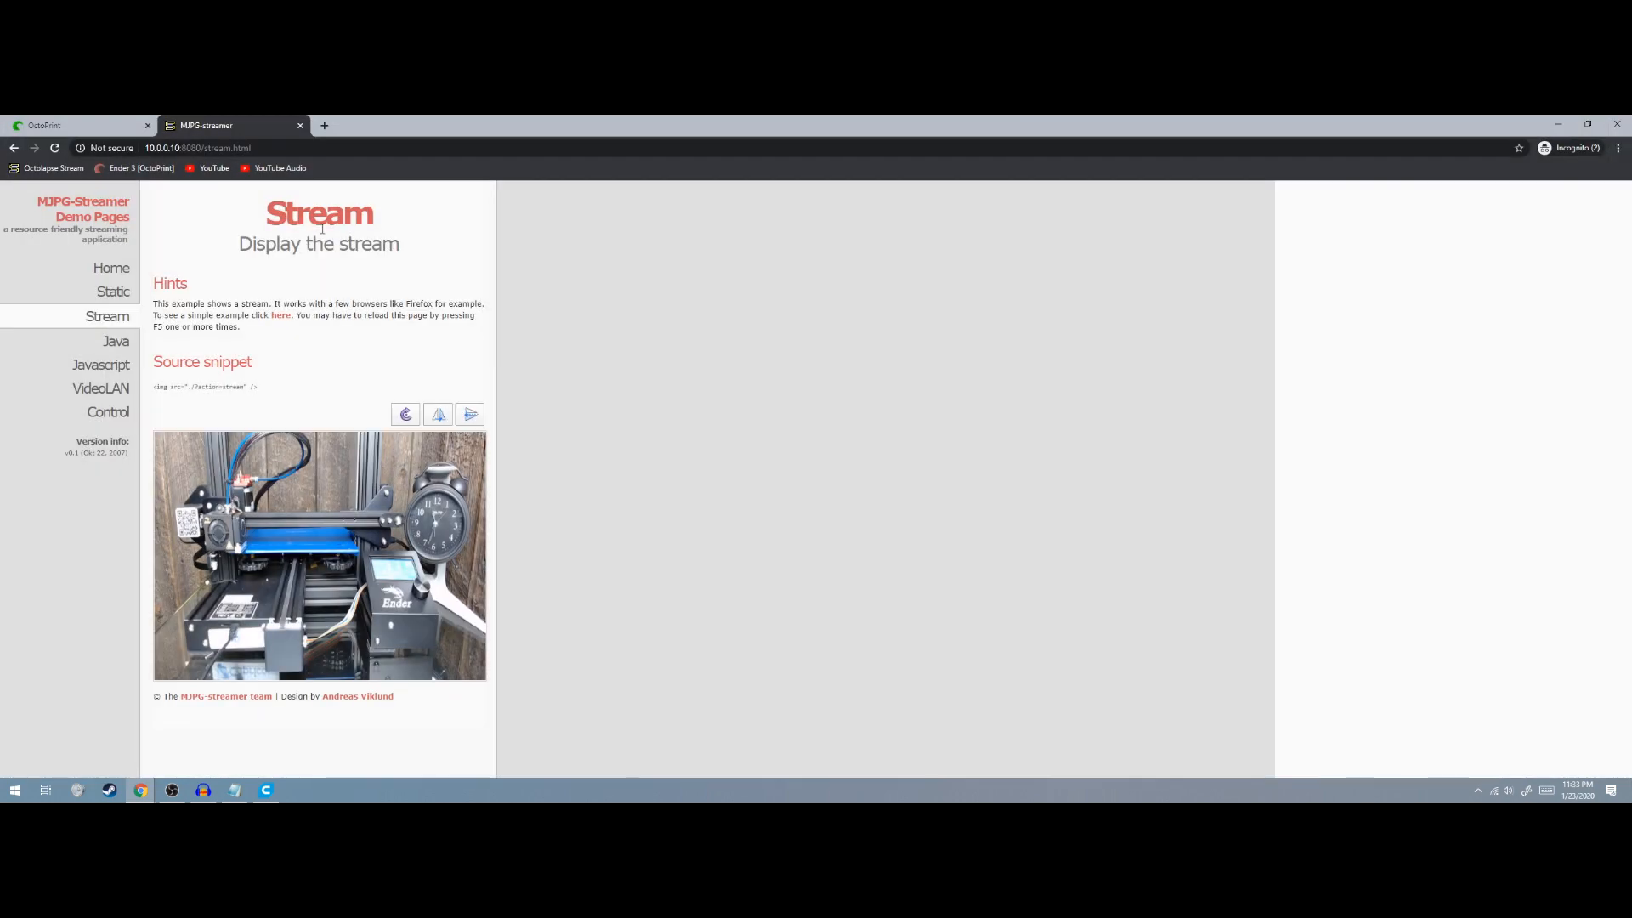
Open the raw live stream image in its own window beside the Stream page window
right_click(299, 549)
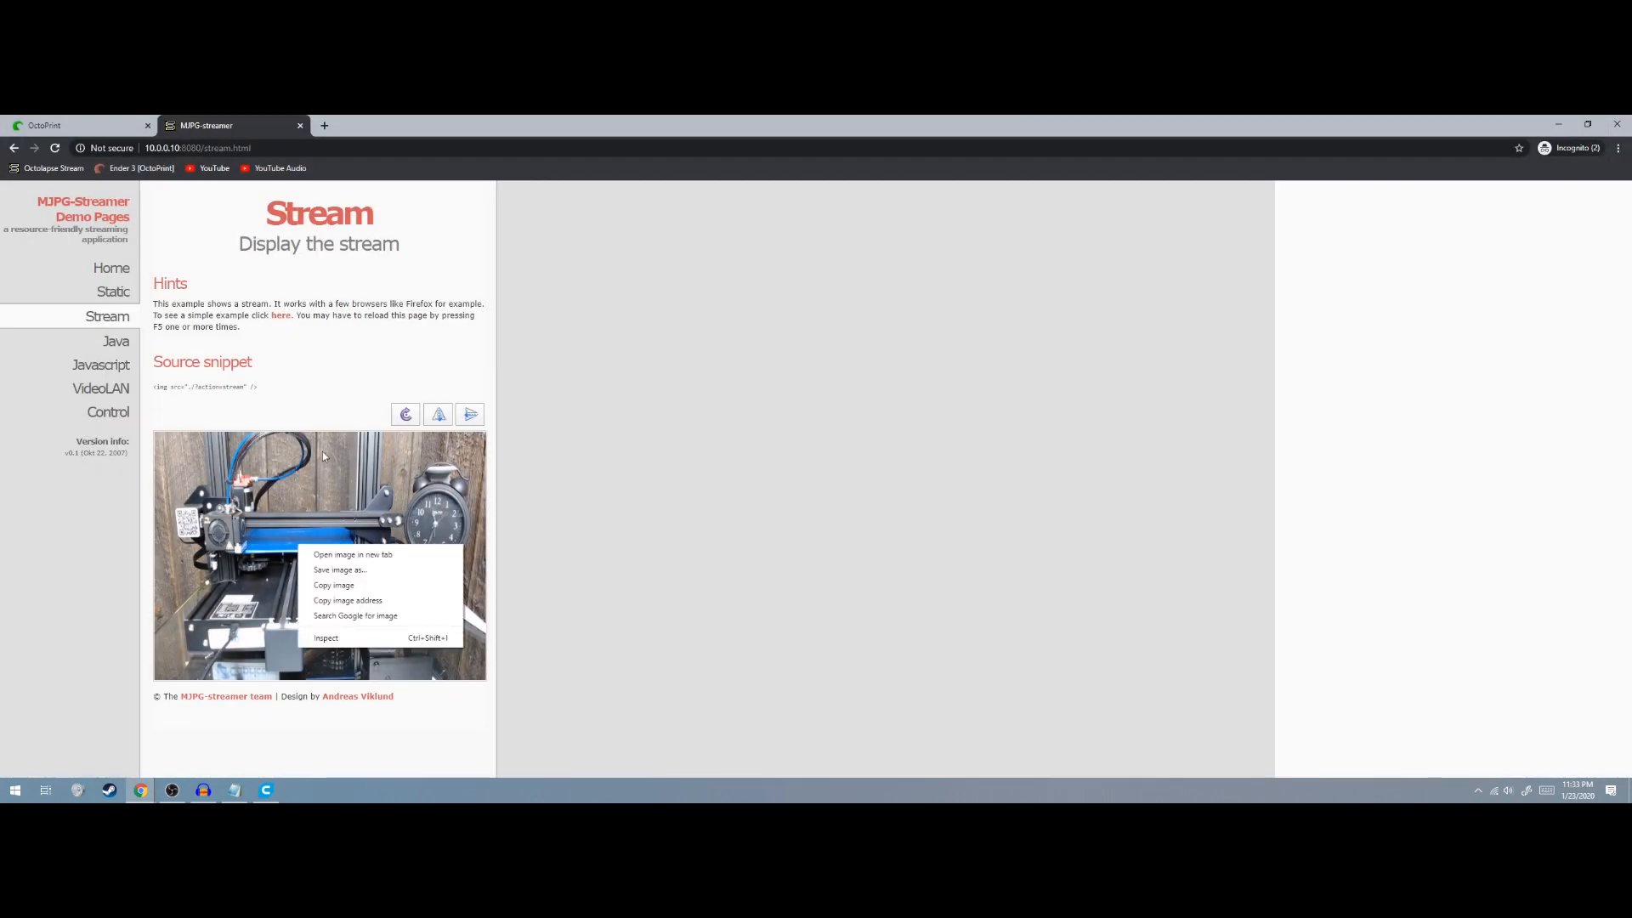
click(361, 554)
click(380, 132)
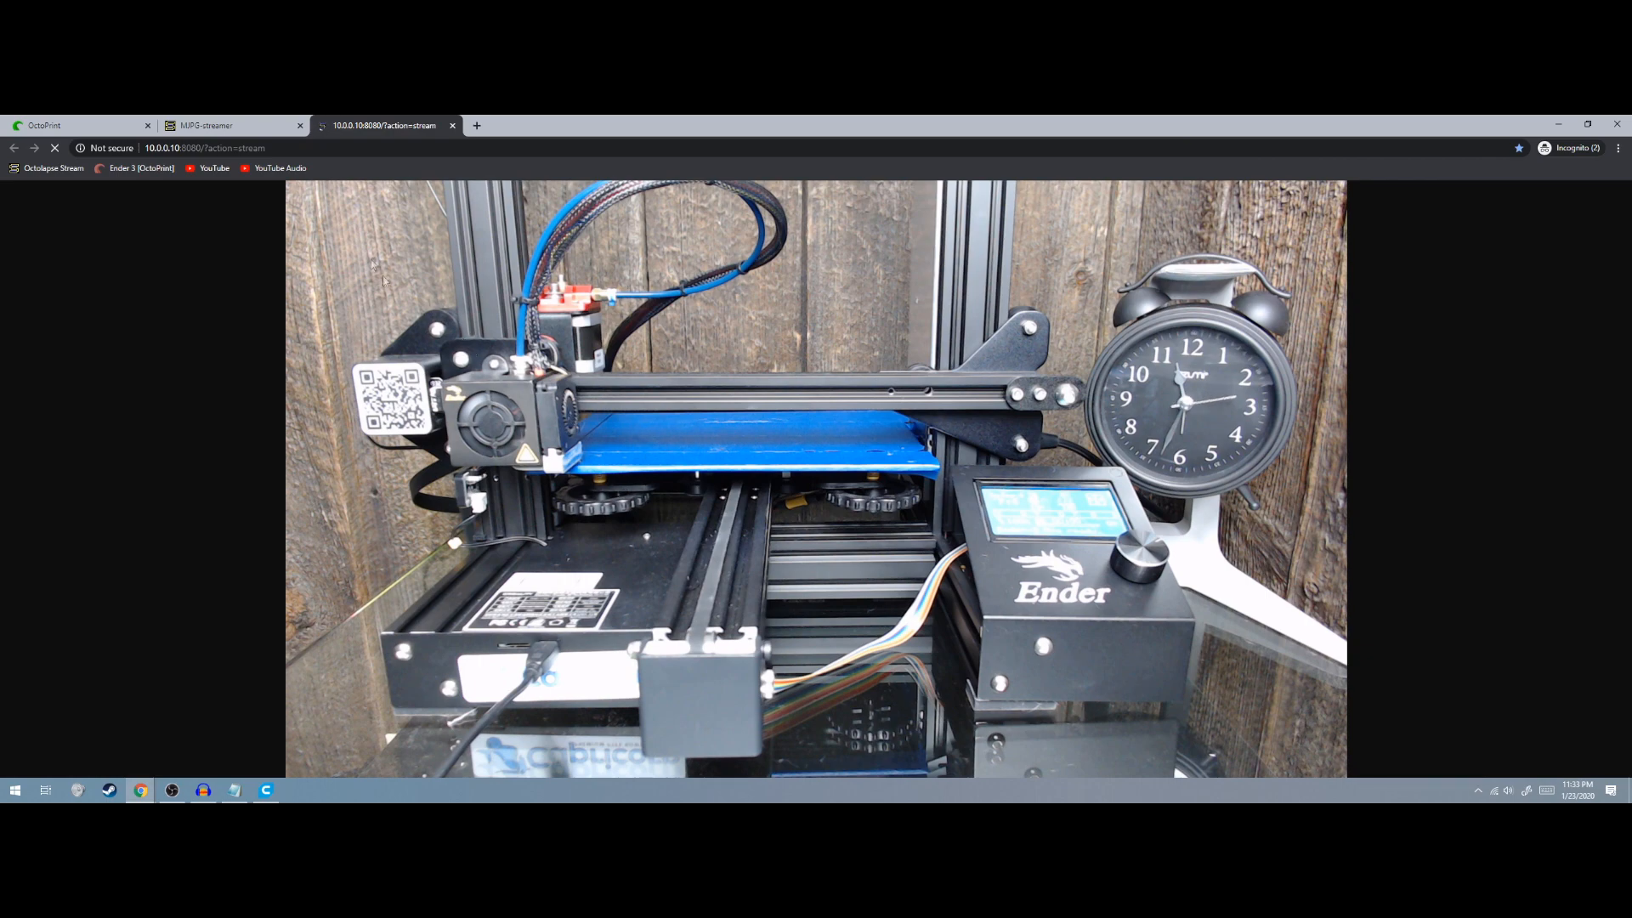
drag(384, 130, 1628, 340)
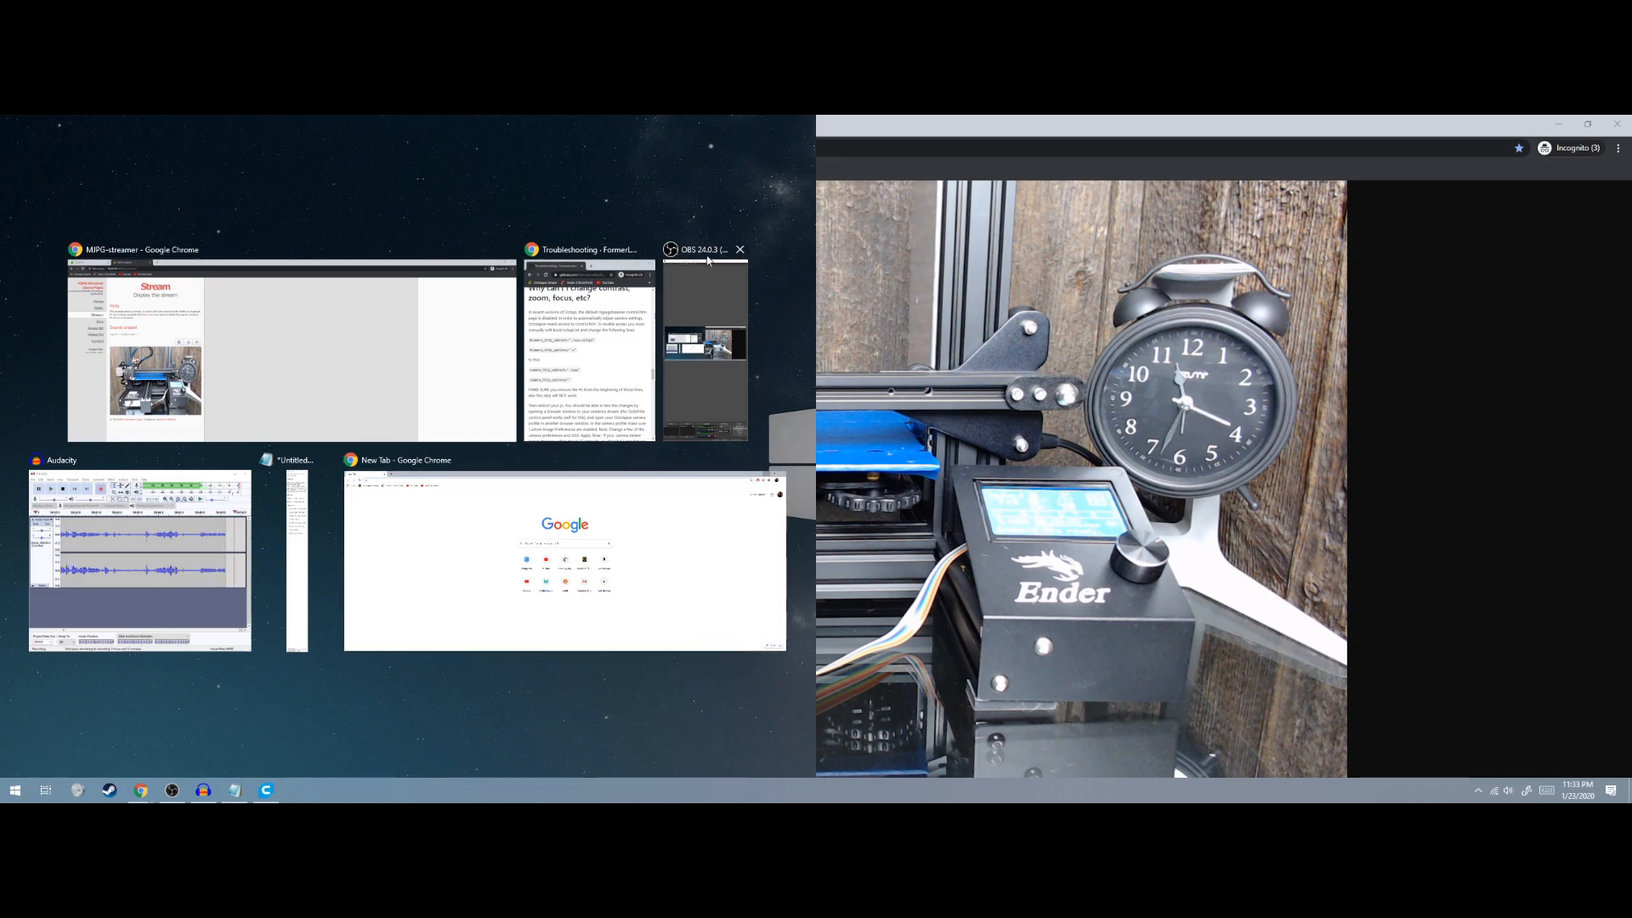
click(274, 270)
click(1068, 329)
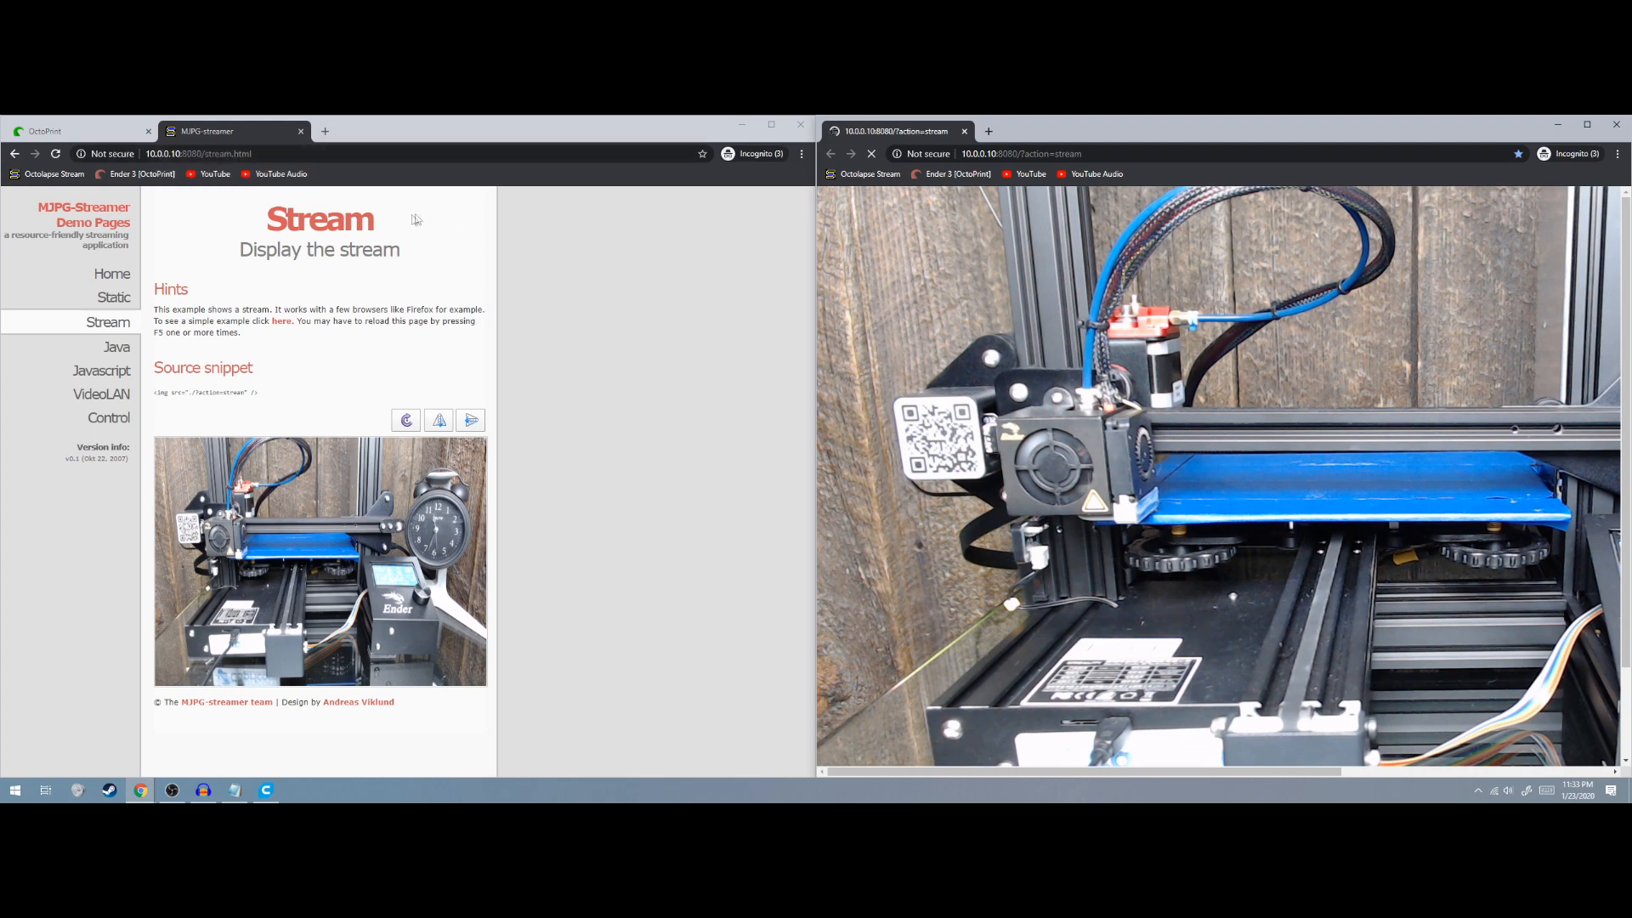
Back in the Default Webcam settings, toggle Backlight Compensation and apply it immediately
click(119, 131)
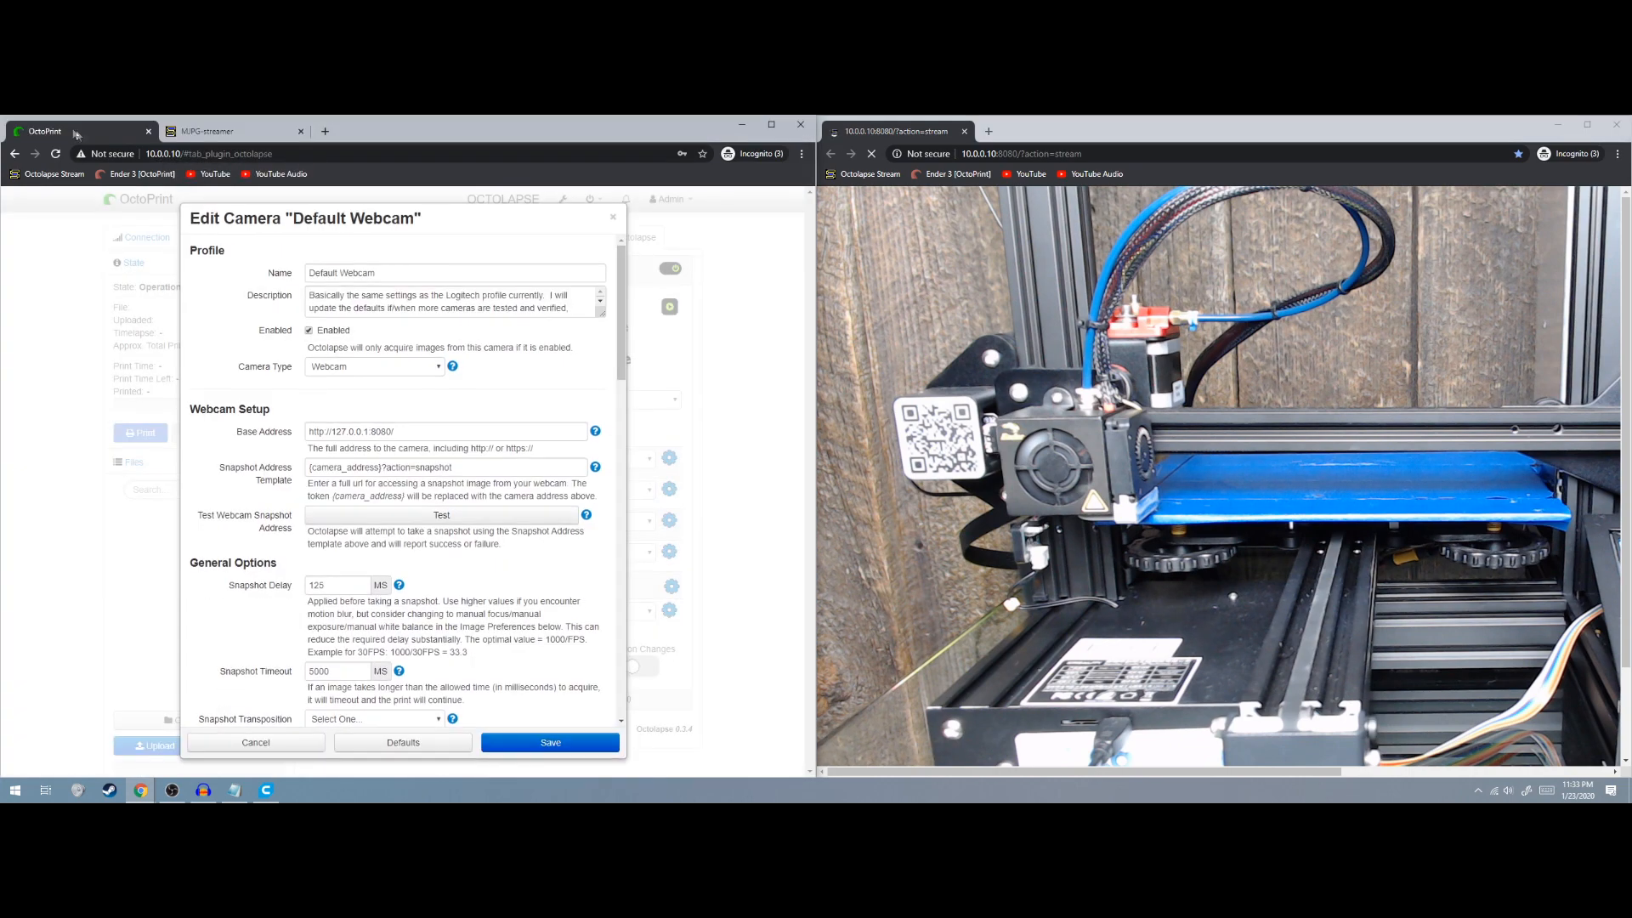
scroll(272, 315, down, 15)
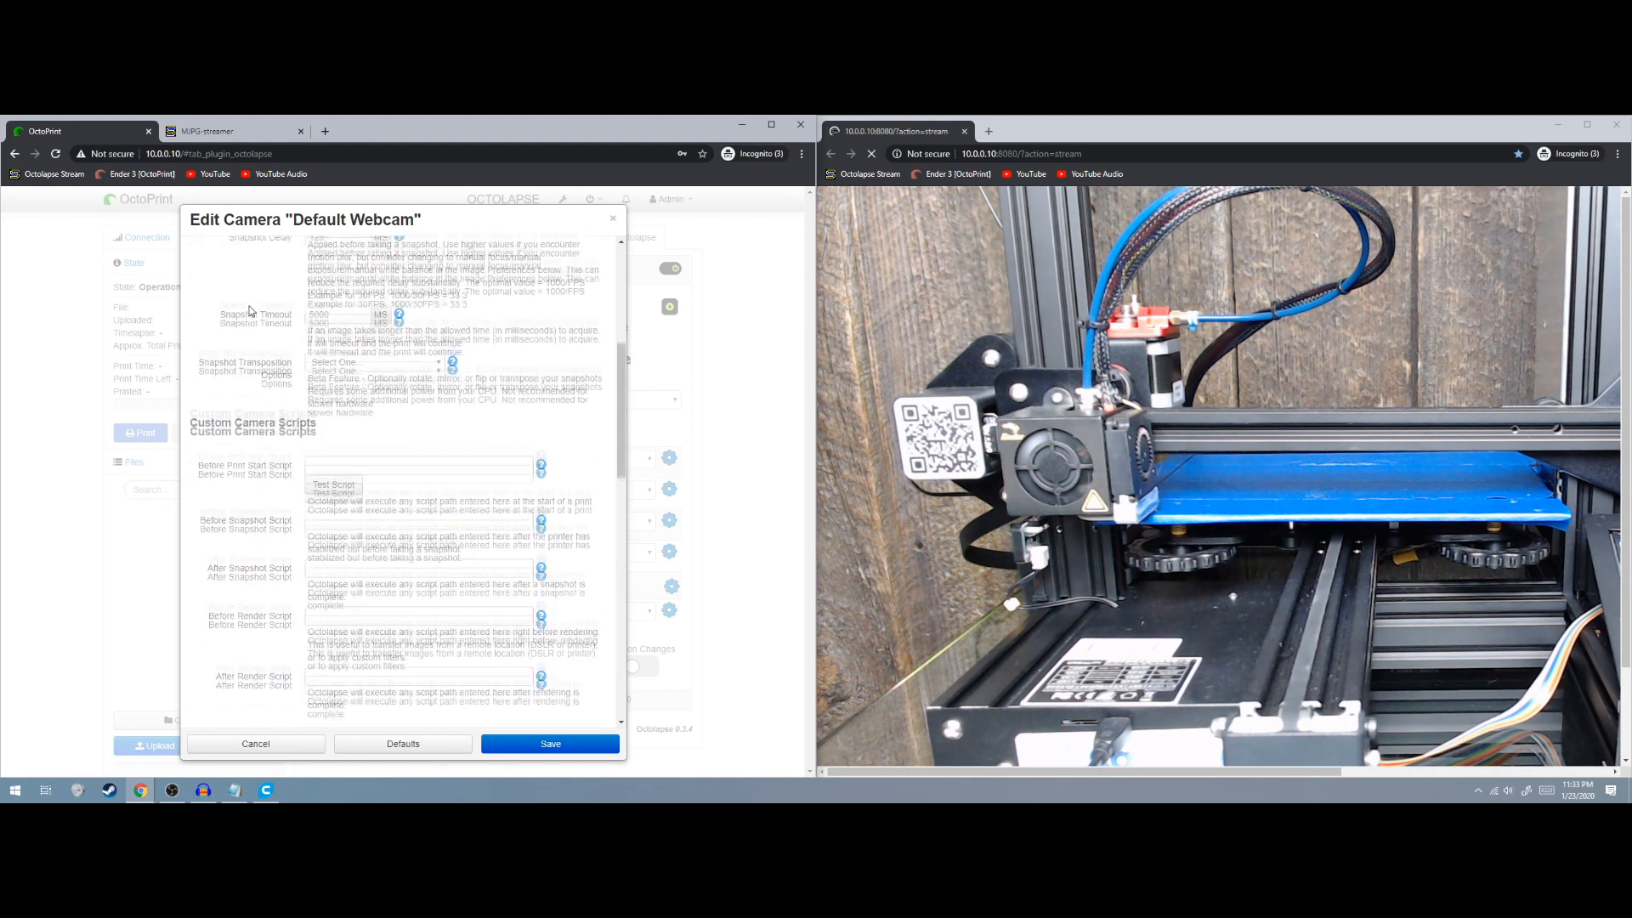
scroll(250, 312, down, 3)
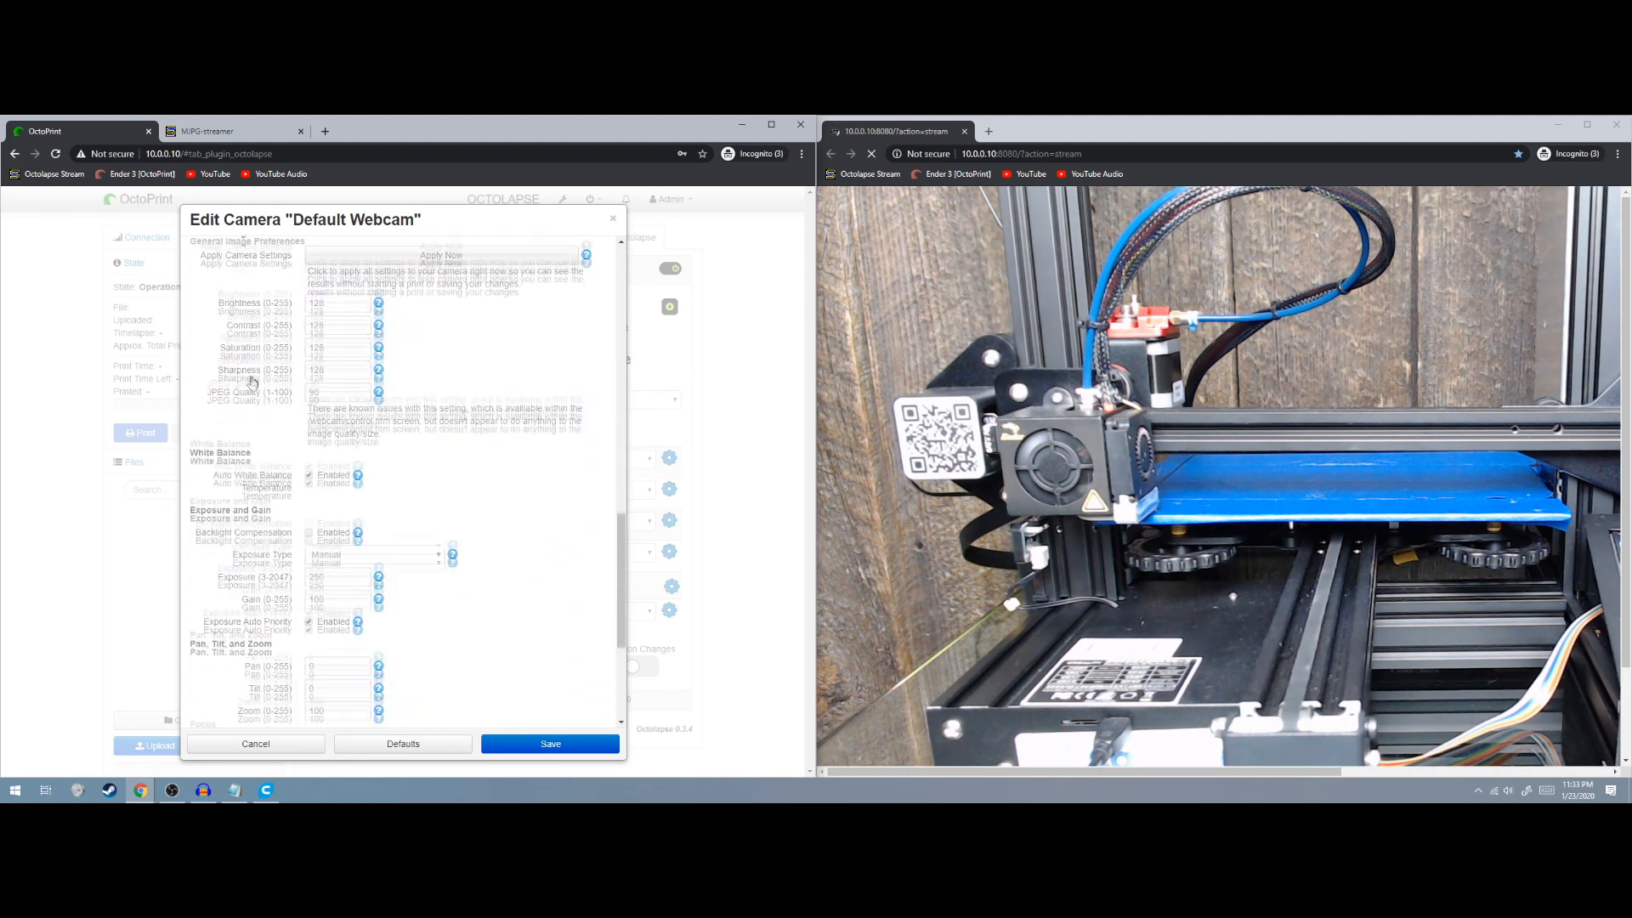
scroll(280, 442, down, 1)
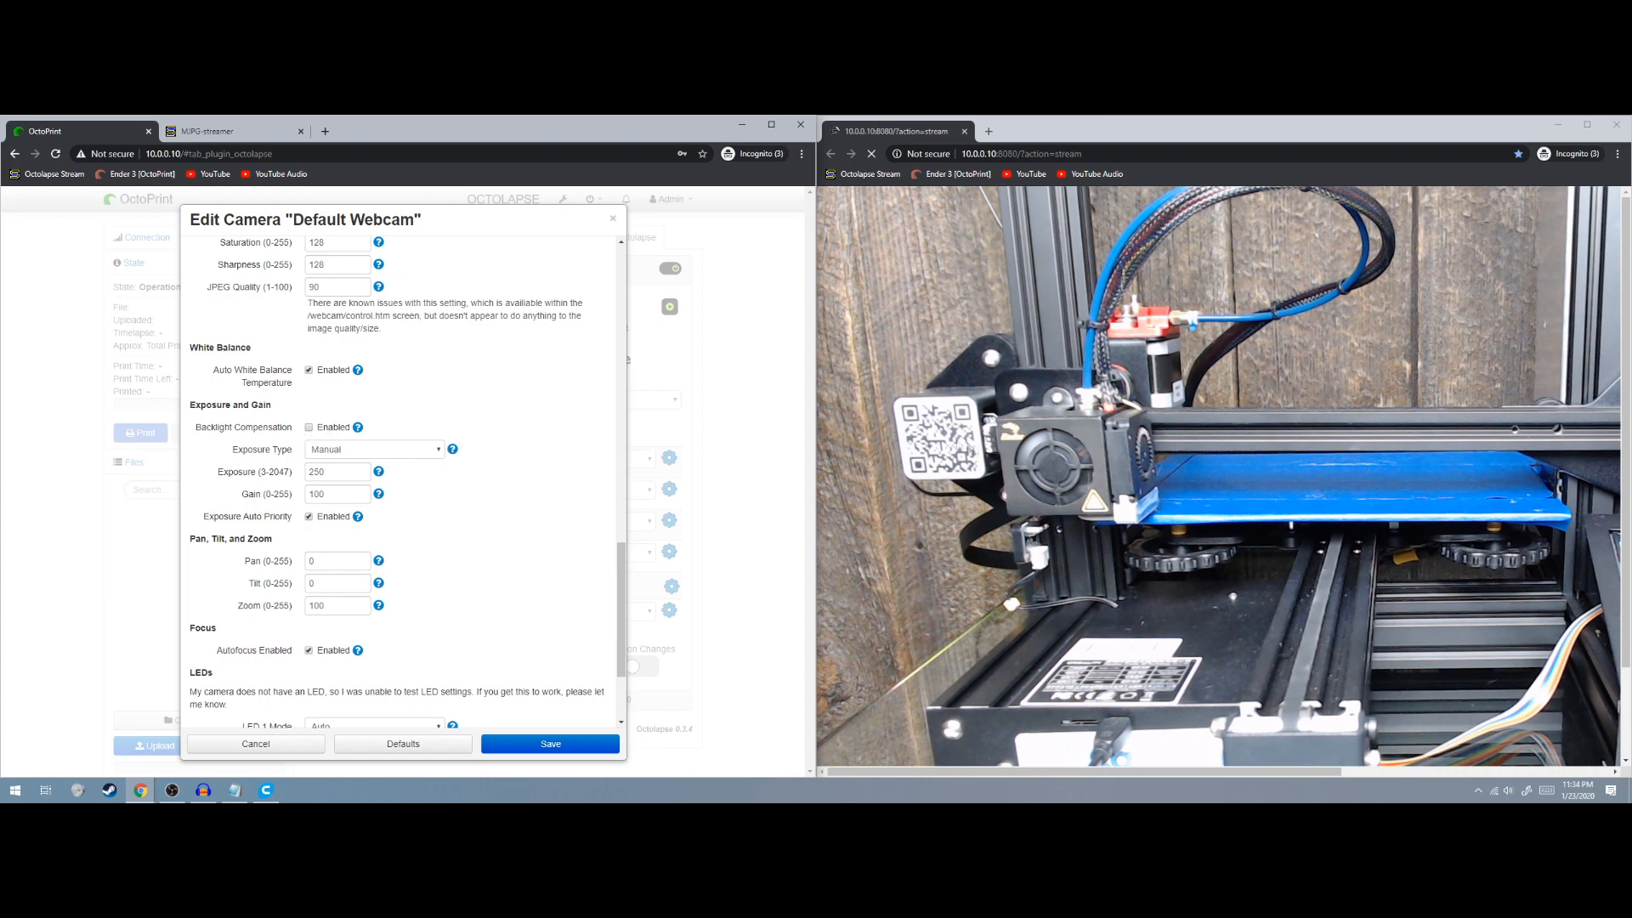
click(309, 426)
scroll(497, 435, up, 3)
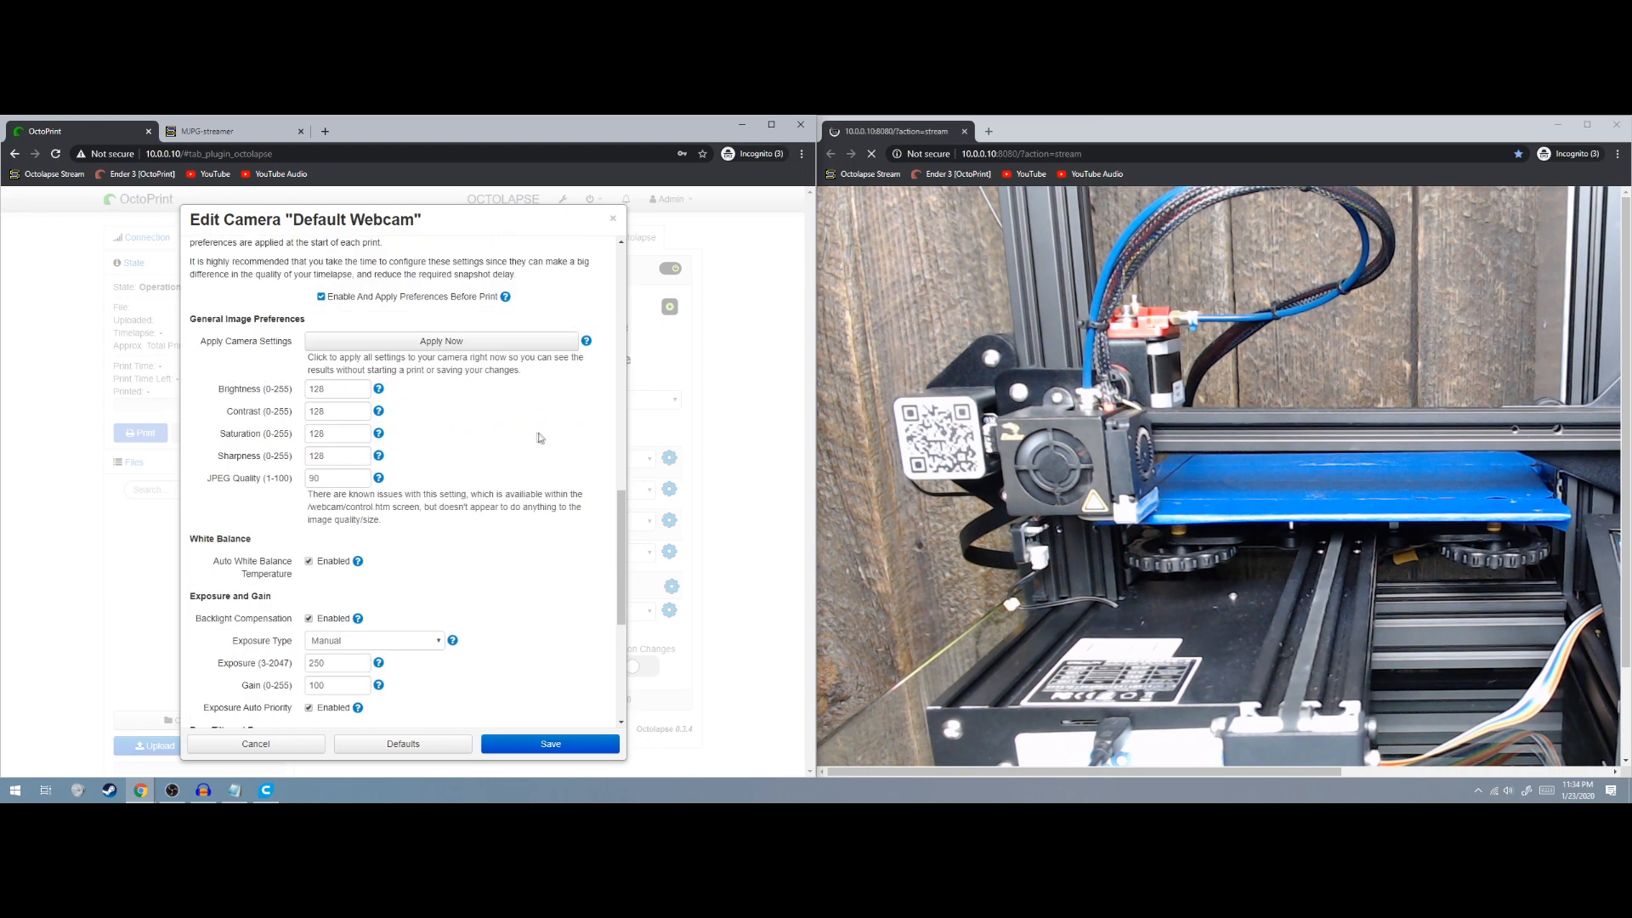
click(436, 345)
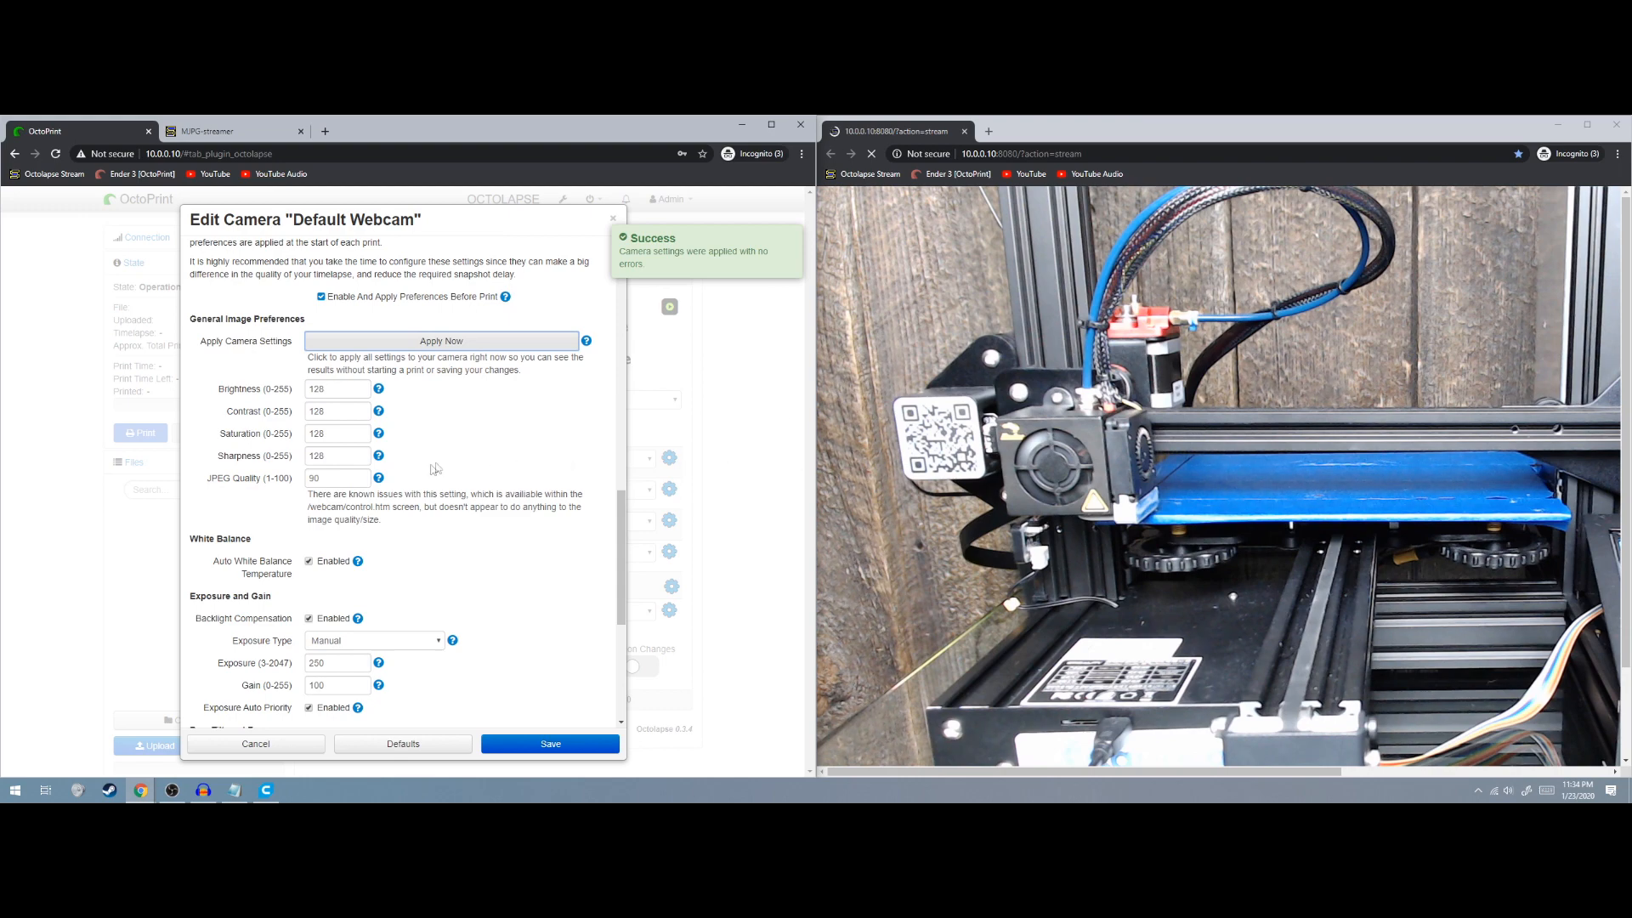
Select the Exposure value and widen the live stream window to the right screen edge
scroll(459, 480, down, 3)
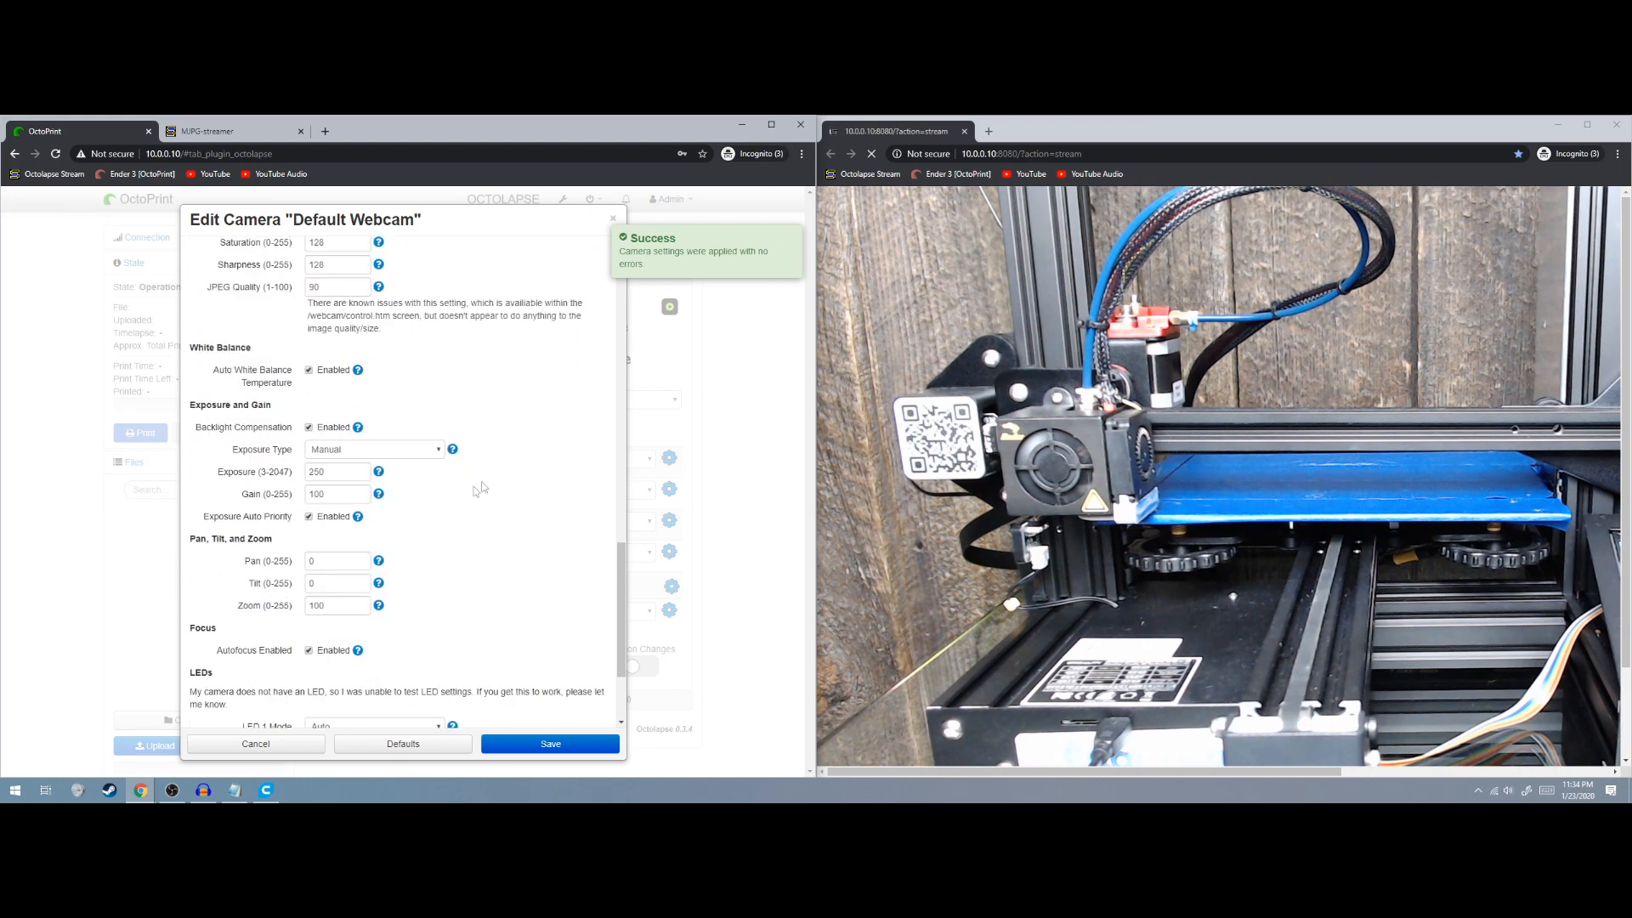
double_click(317, 471)
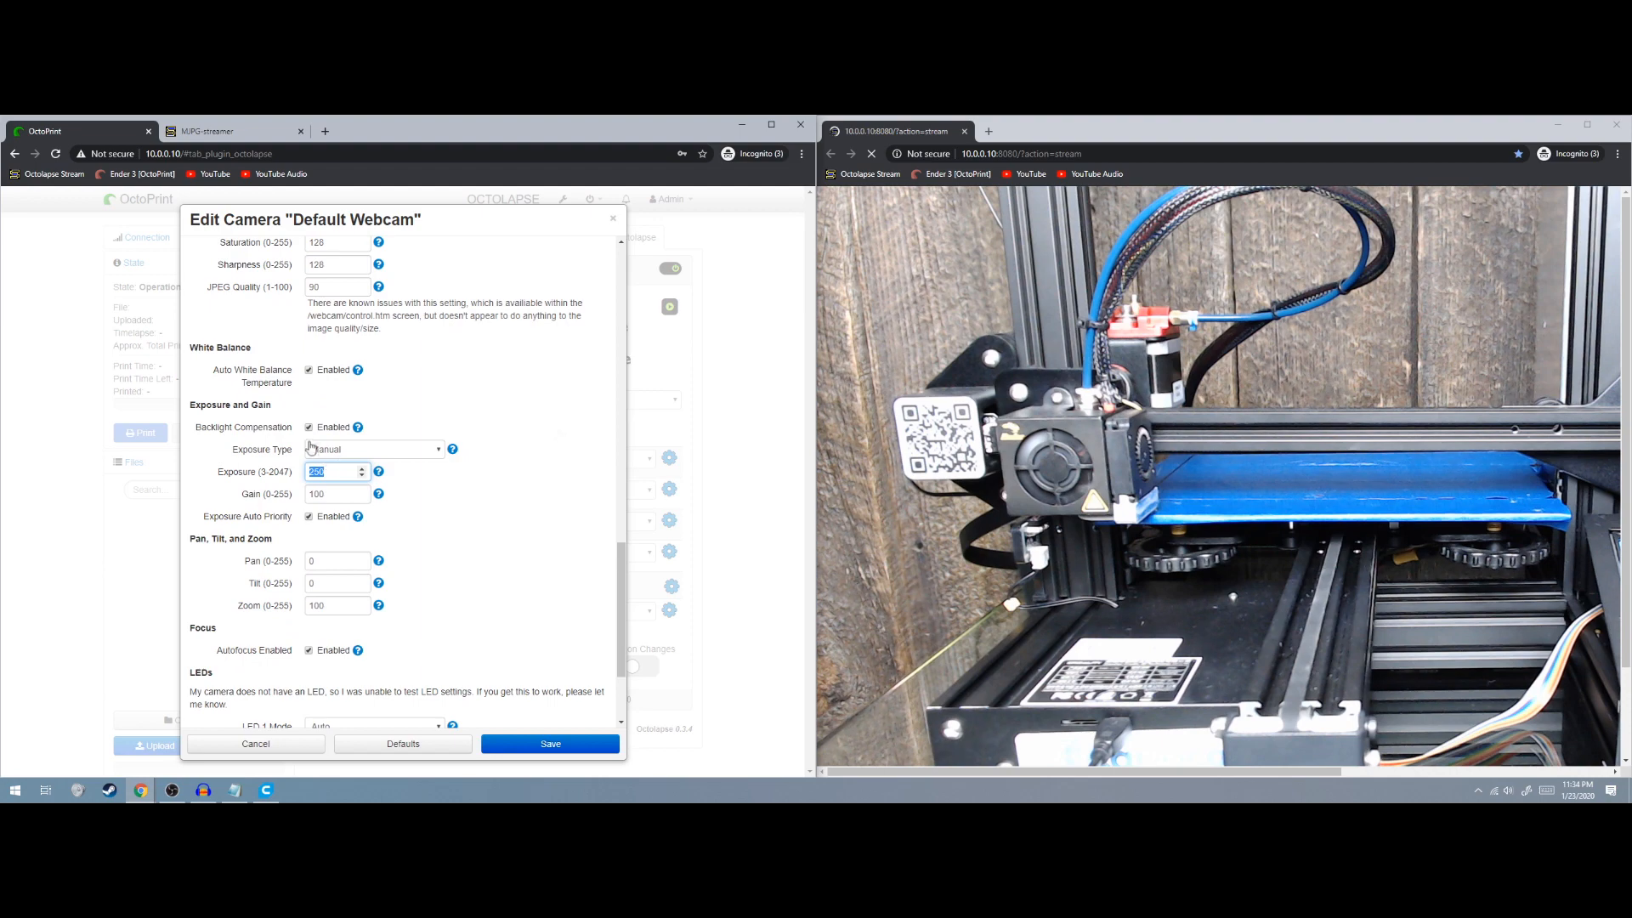
drag(1064, 130, 936, 130)
drag(1505, 396, 1625, 385)
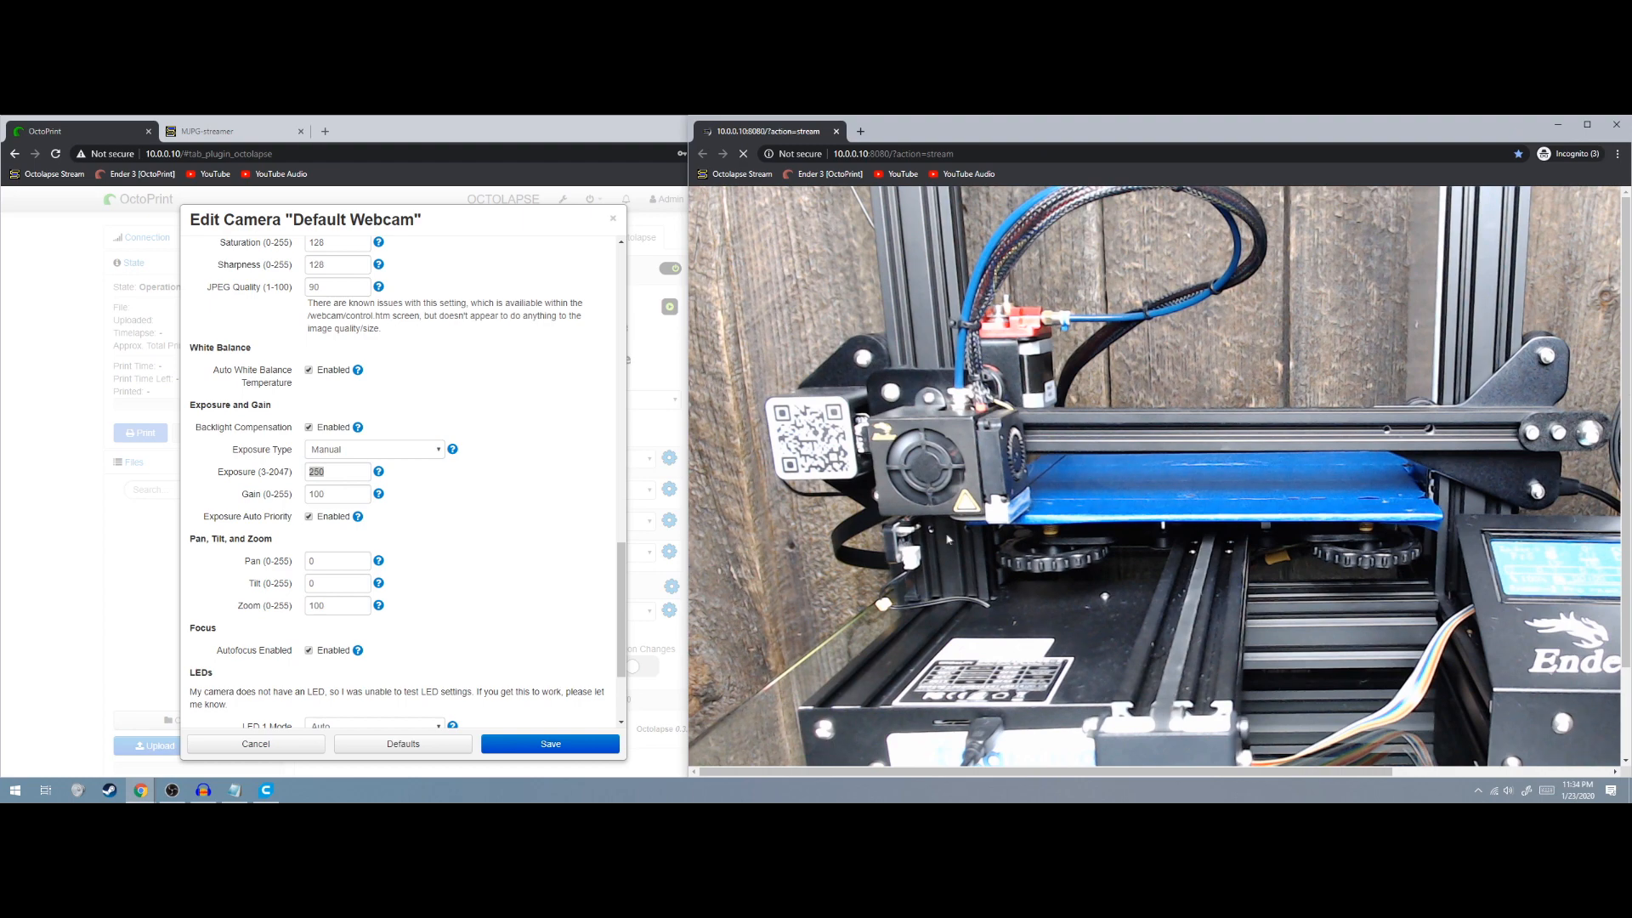
ctrl+scroll(953, 540, down, 4)
ctrl+scroll(945, 540, up, 1)
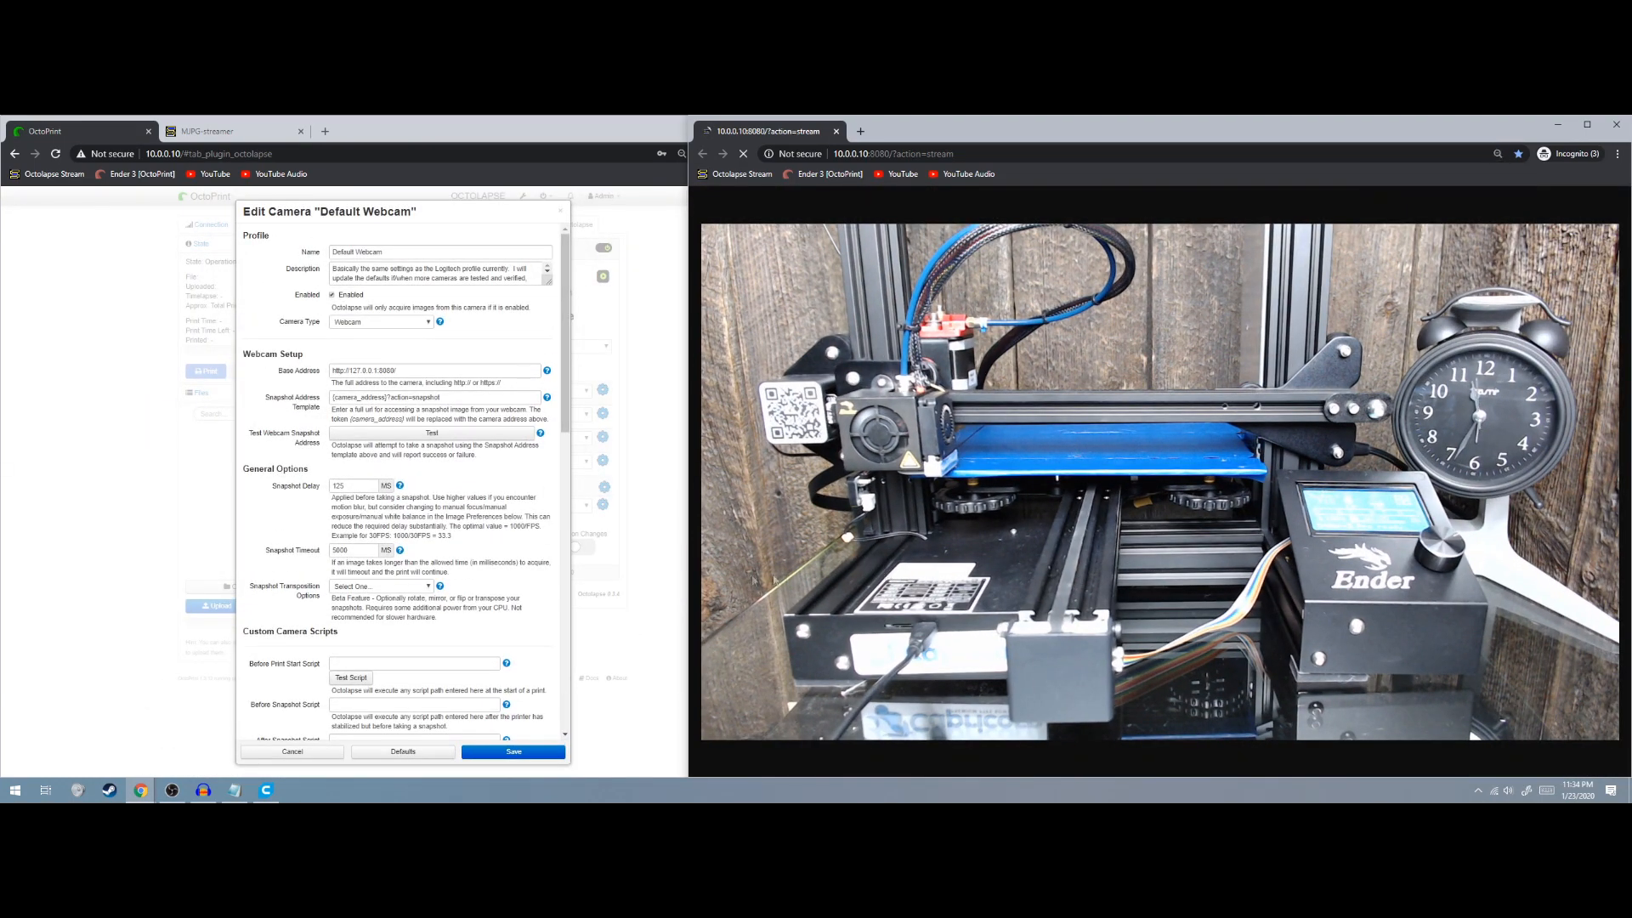
ctrl+scroll(418, 536, up, 3)
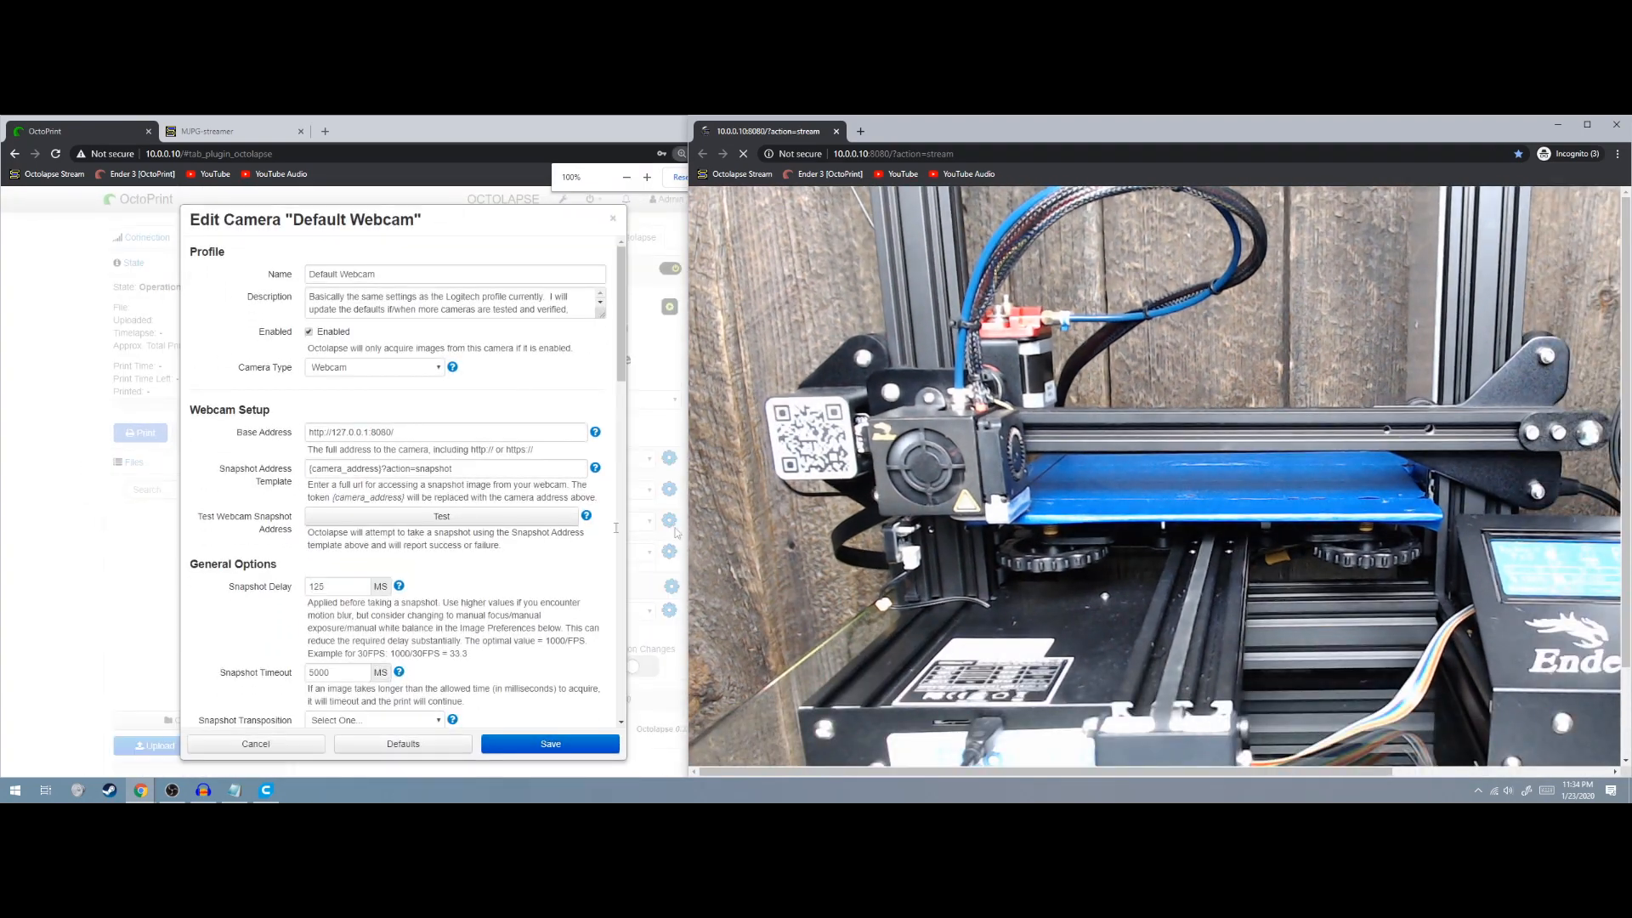
scroll(956, 532, down, 1)
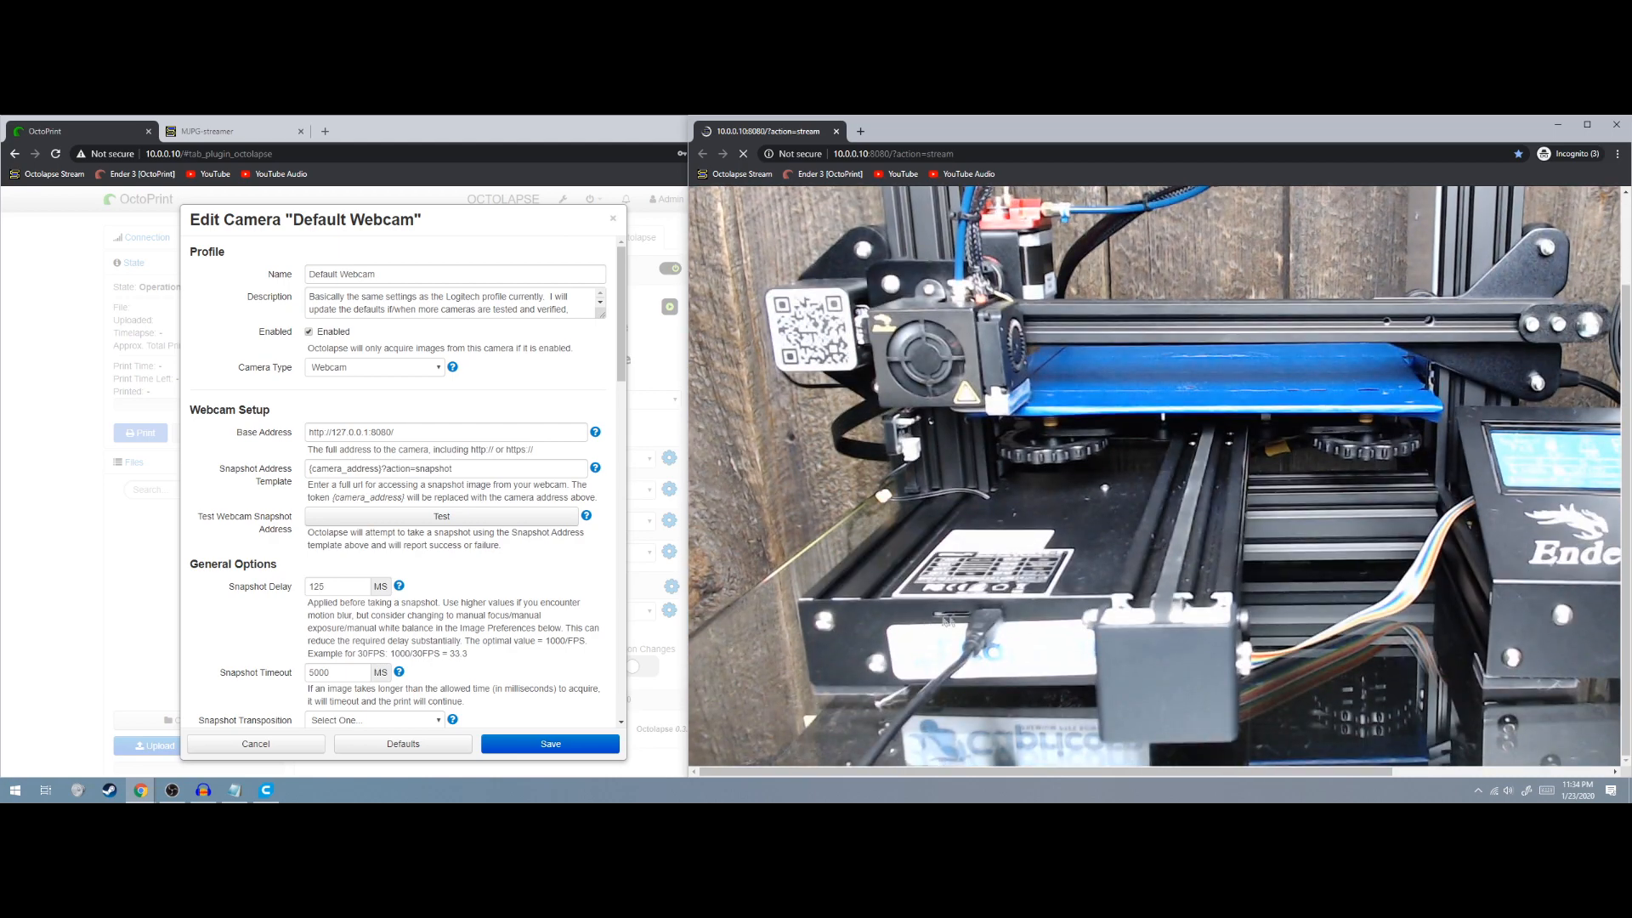
drag(938, 771, 1001, 770)
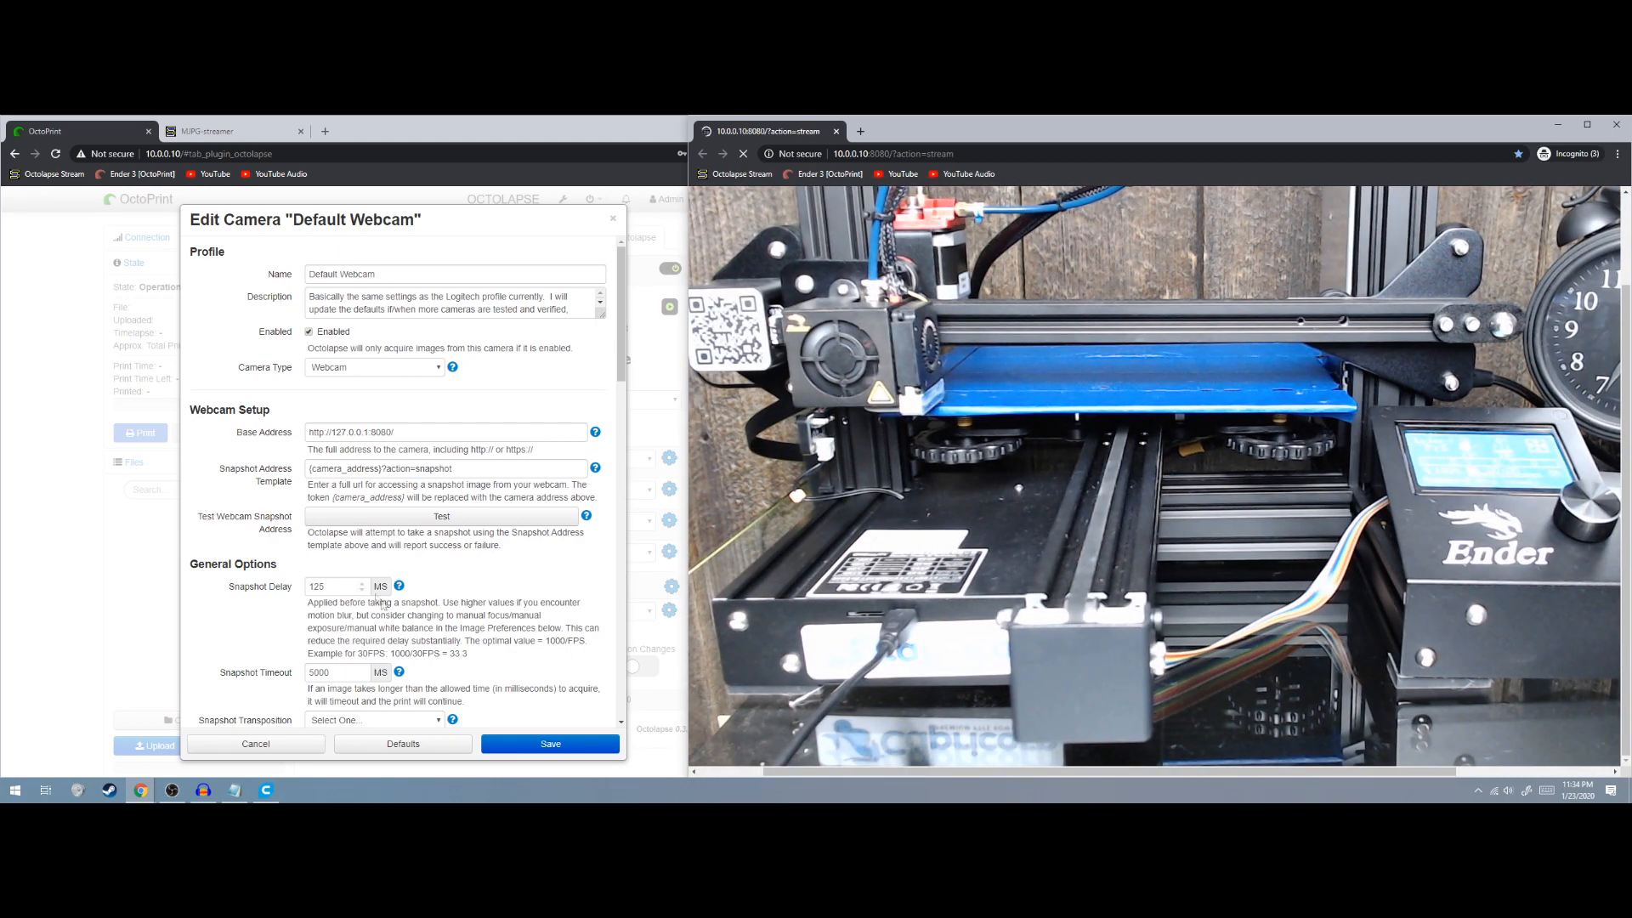
scroll(440, 614, down, 10)
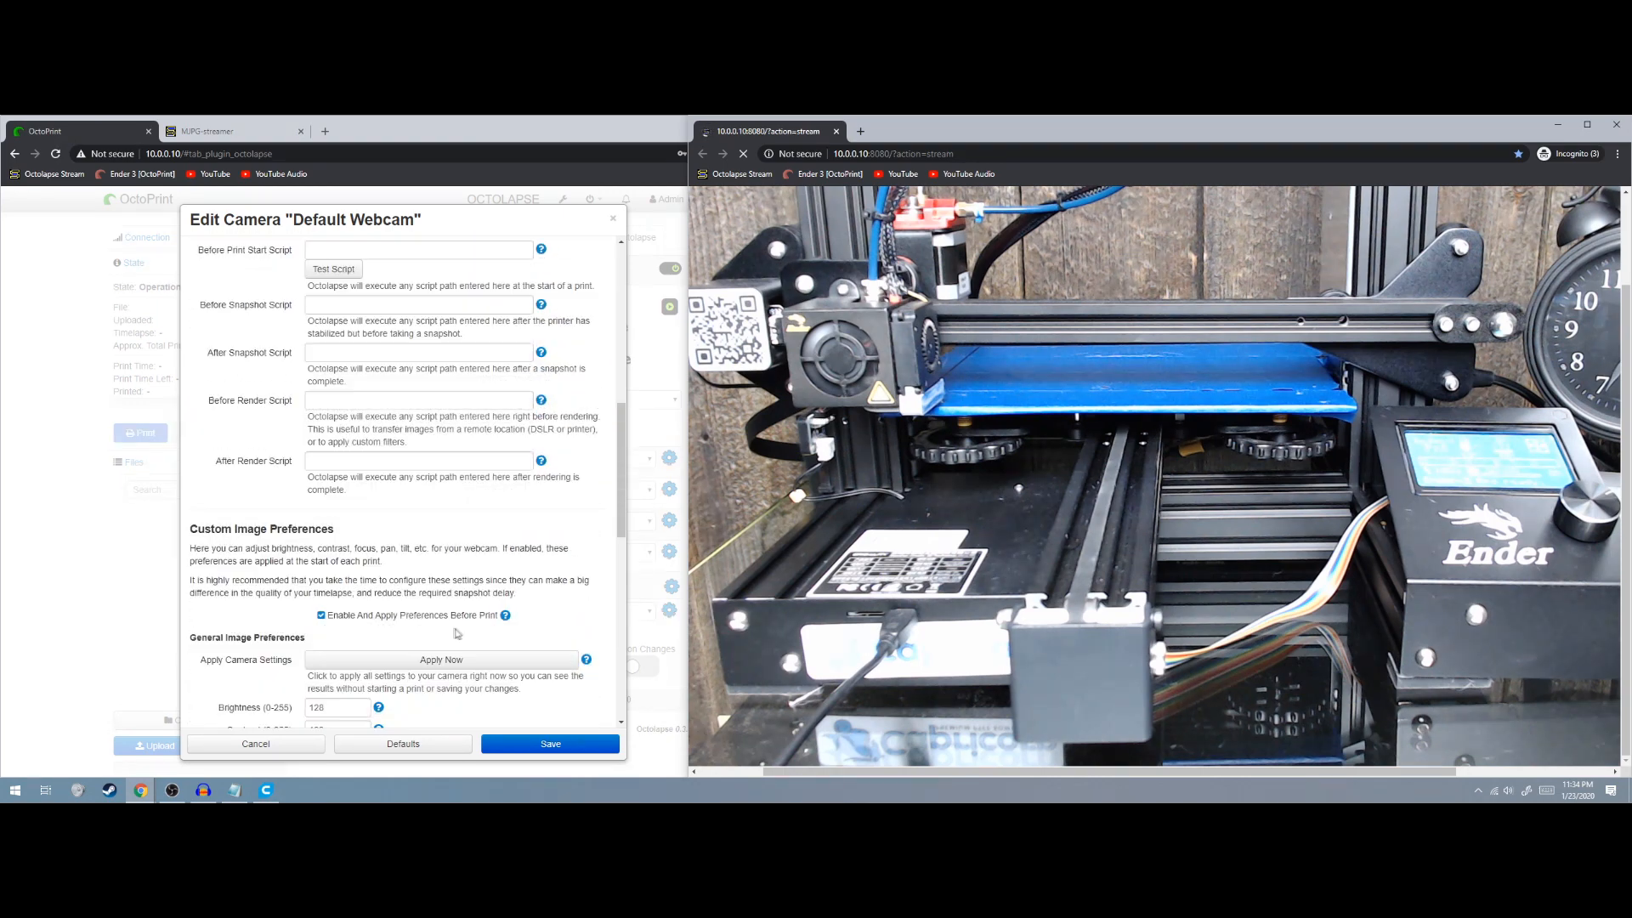
scroll(387, 593, down, 5)
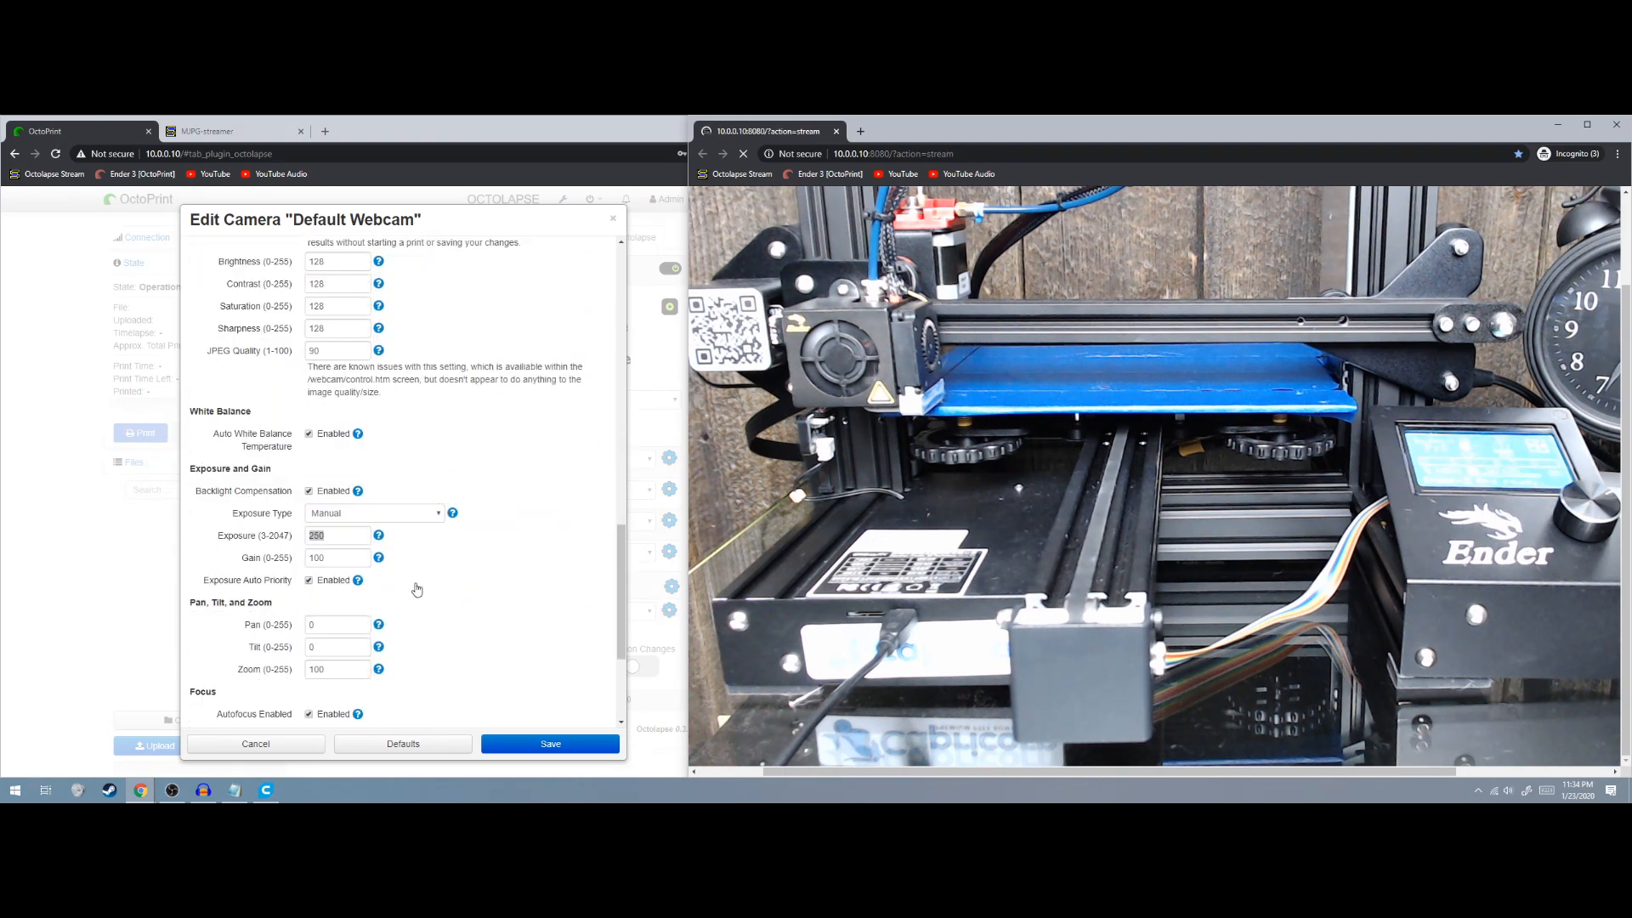
Set Exposure to 200 and apply it to the webcam
click(235, 476)
click(362, 468)
drag(342, 470, 310, 466)
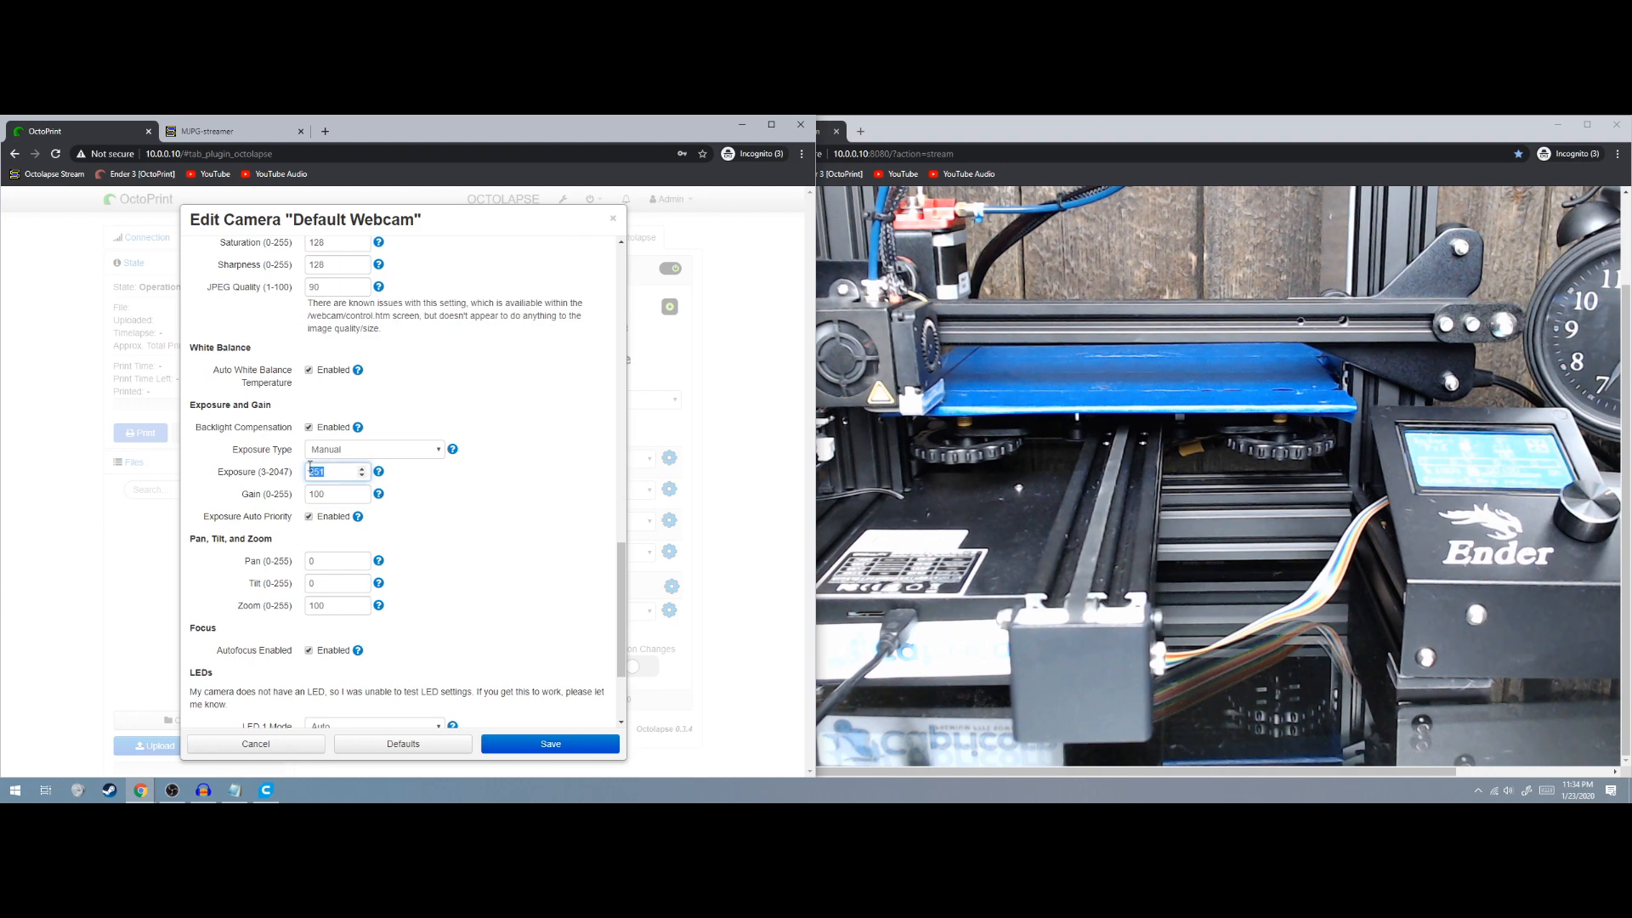
scroll(527, 437, up, 5)
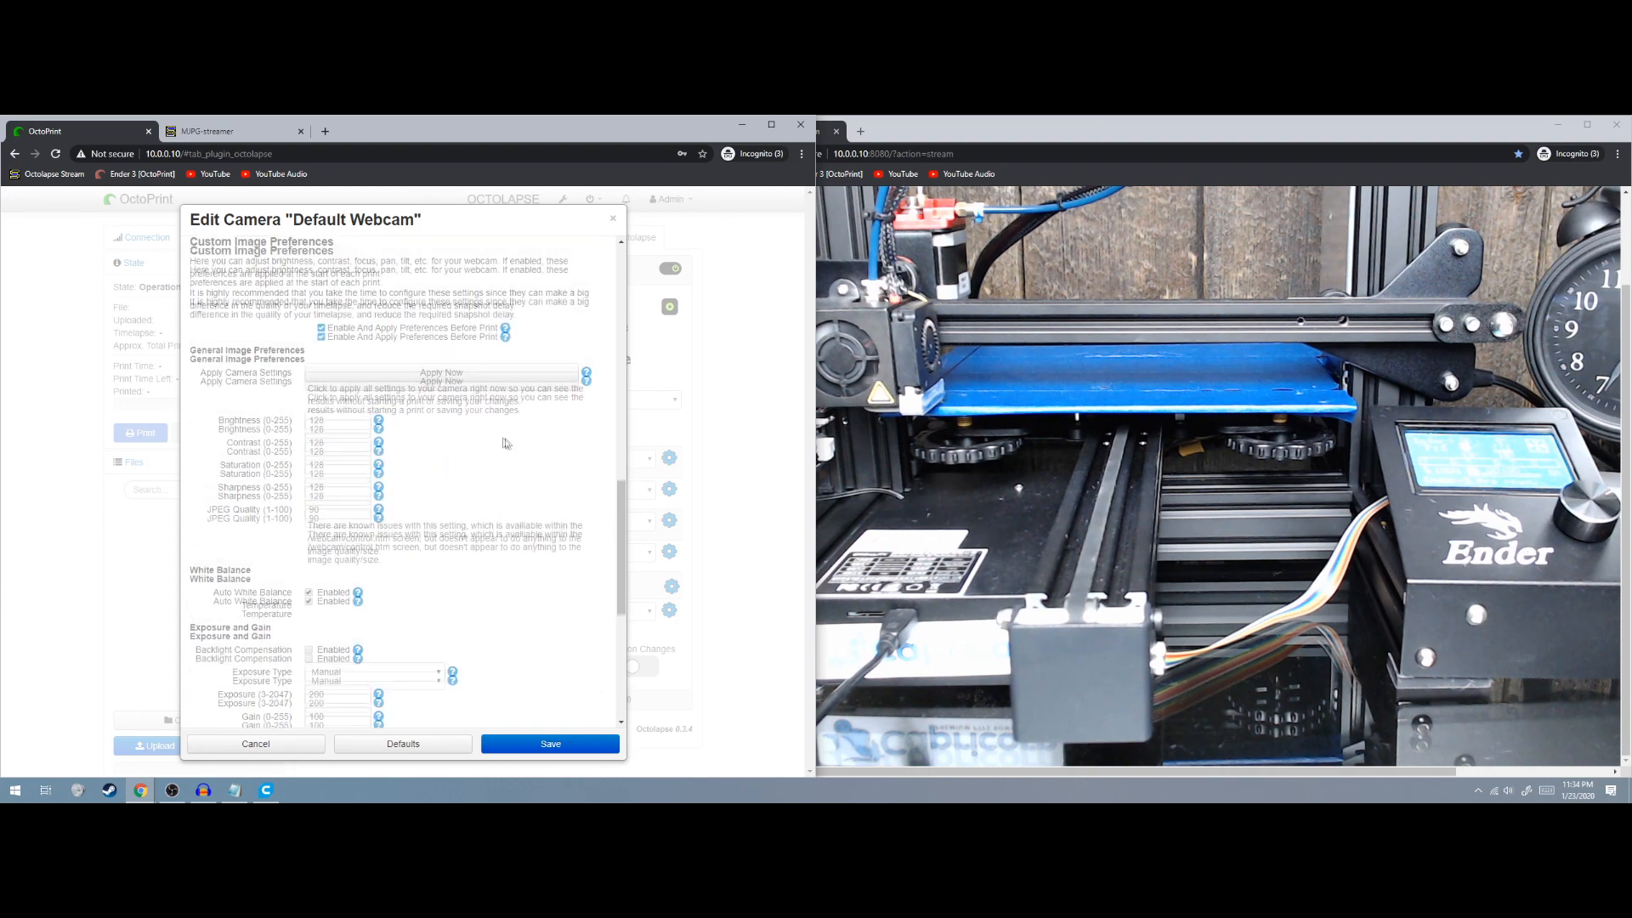
click(481, 408)
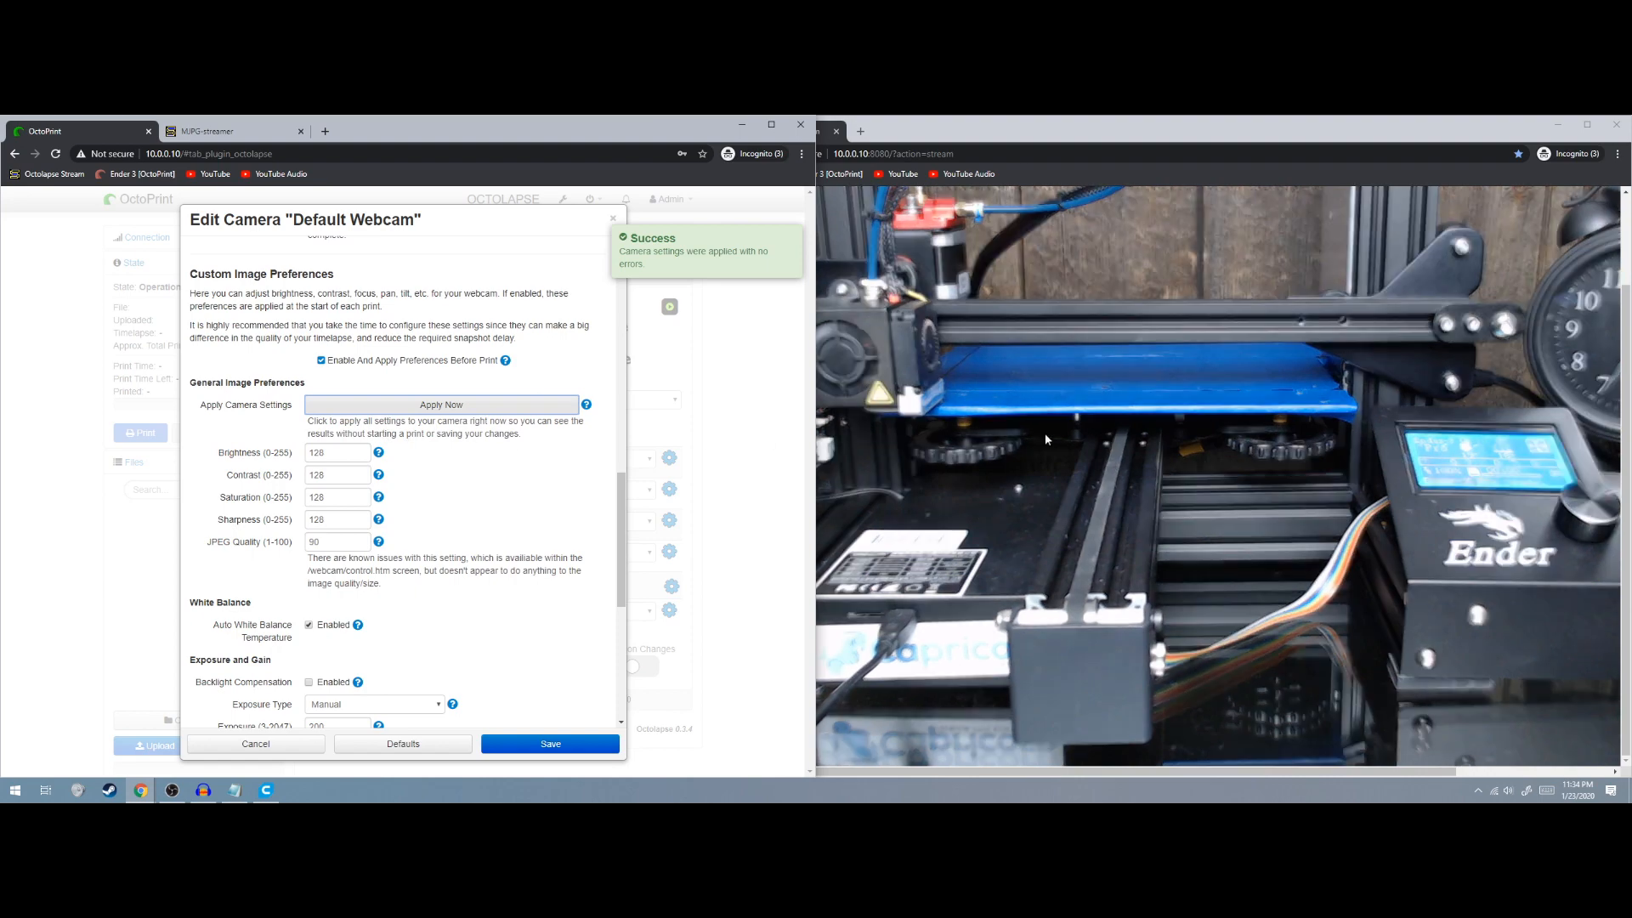
Disable autofocus, leaving Absolute Focus at 28, and save the camera profile
scroll(527, 547, down, 5)
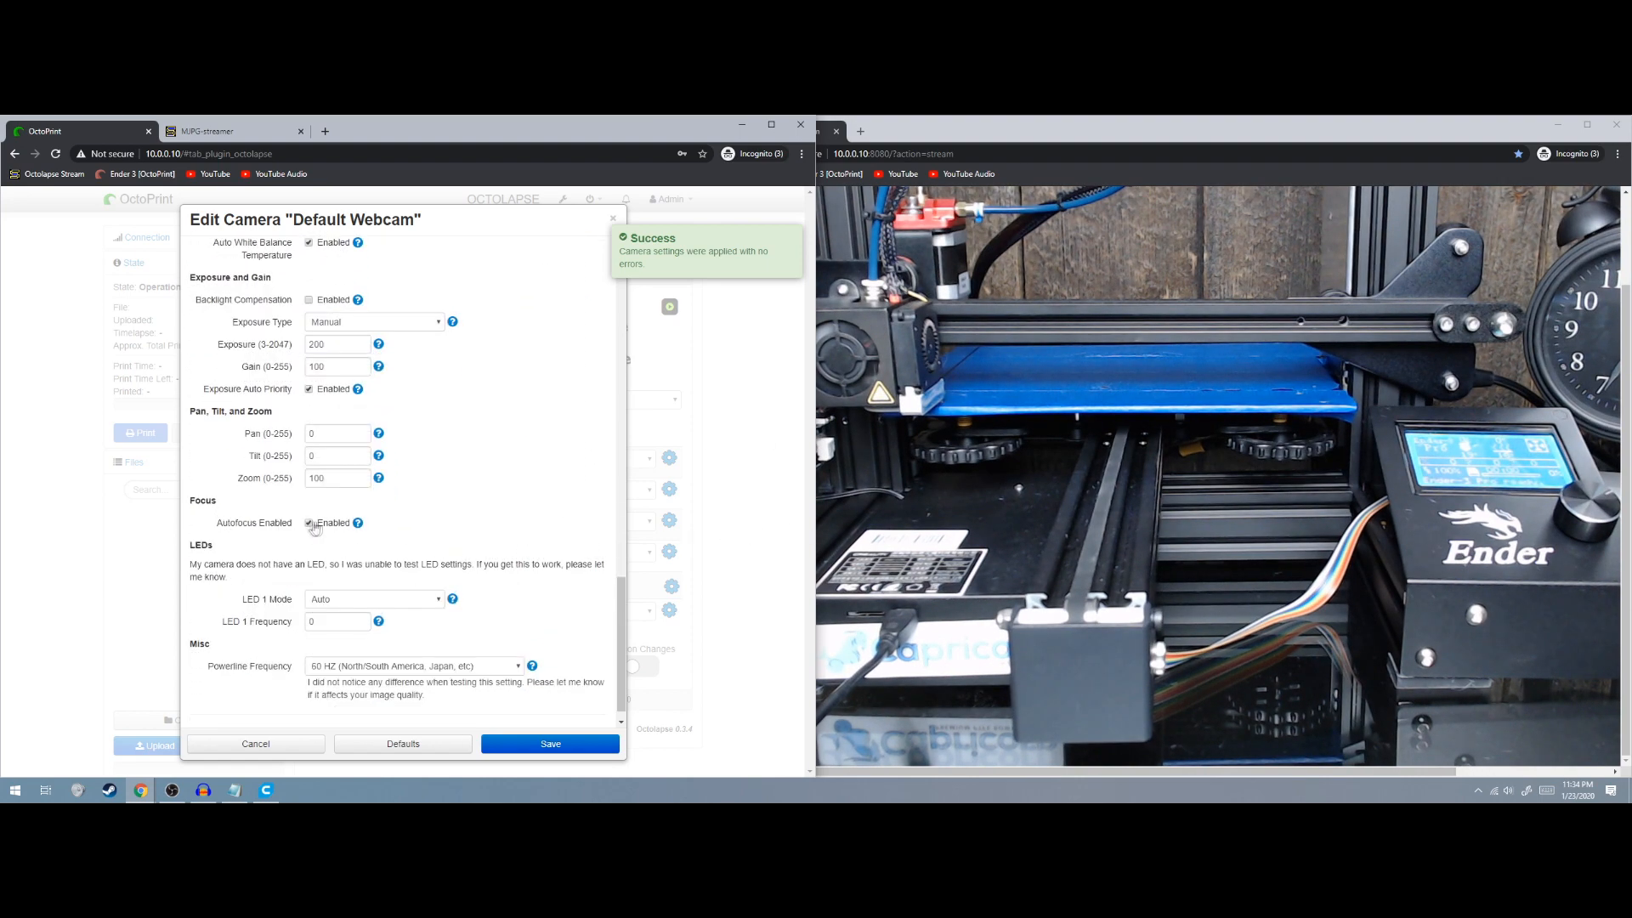
click(309, 525)
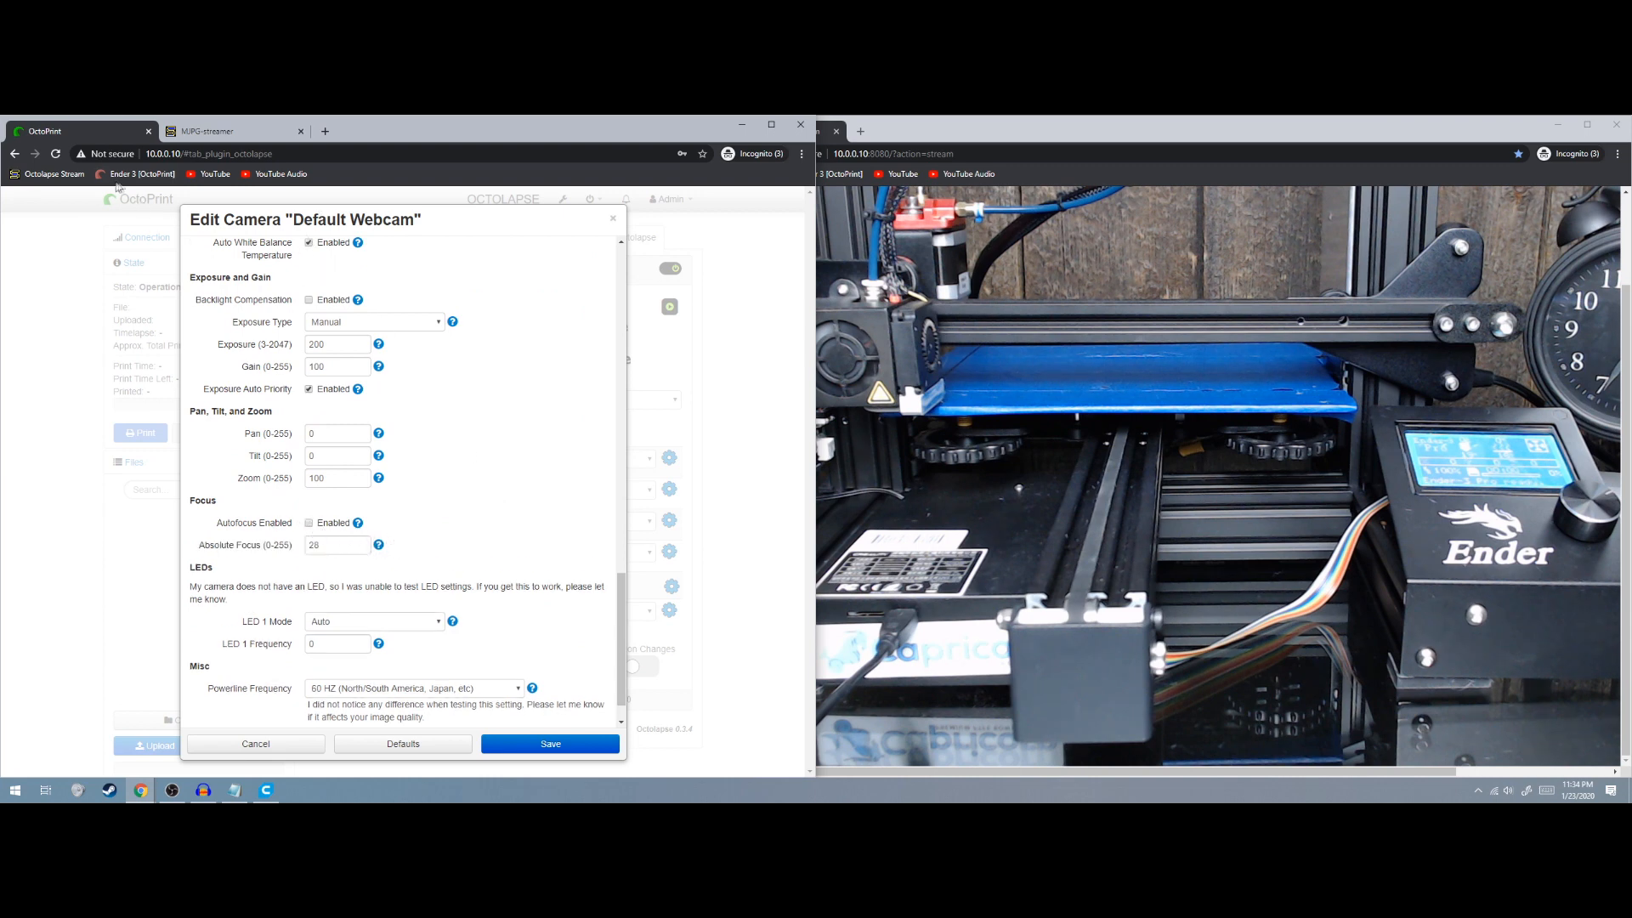
click(564, 745)
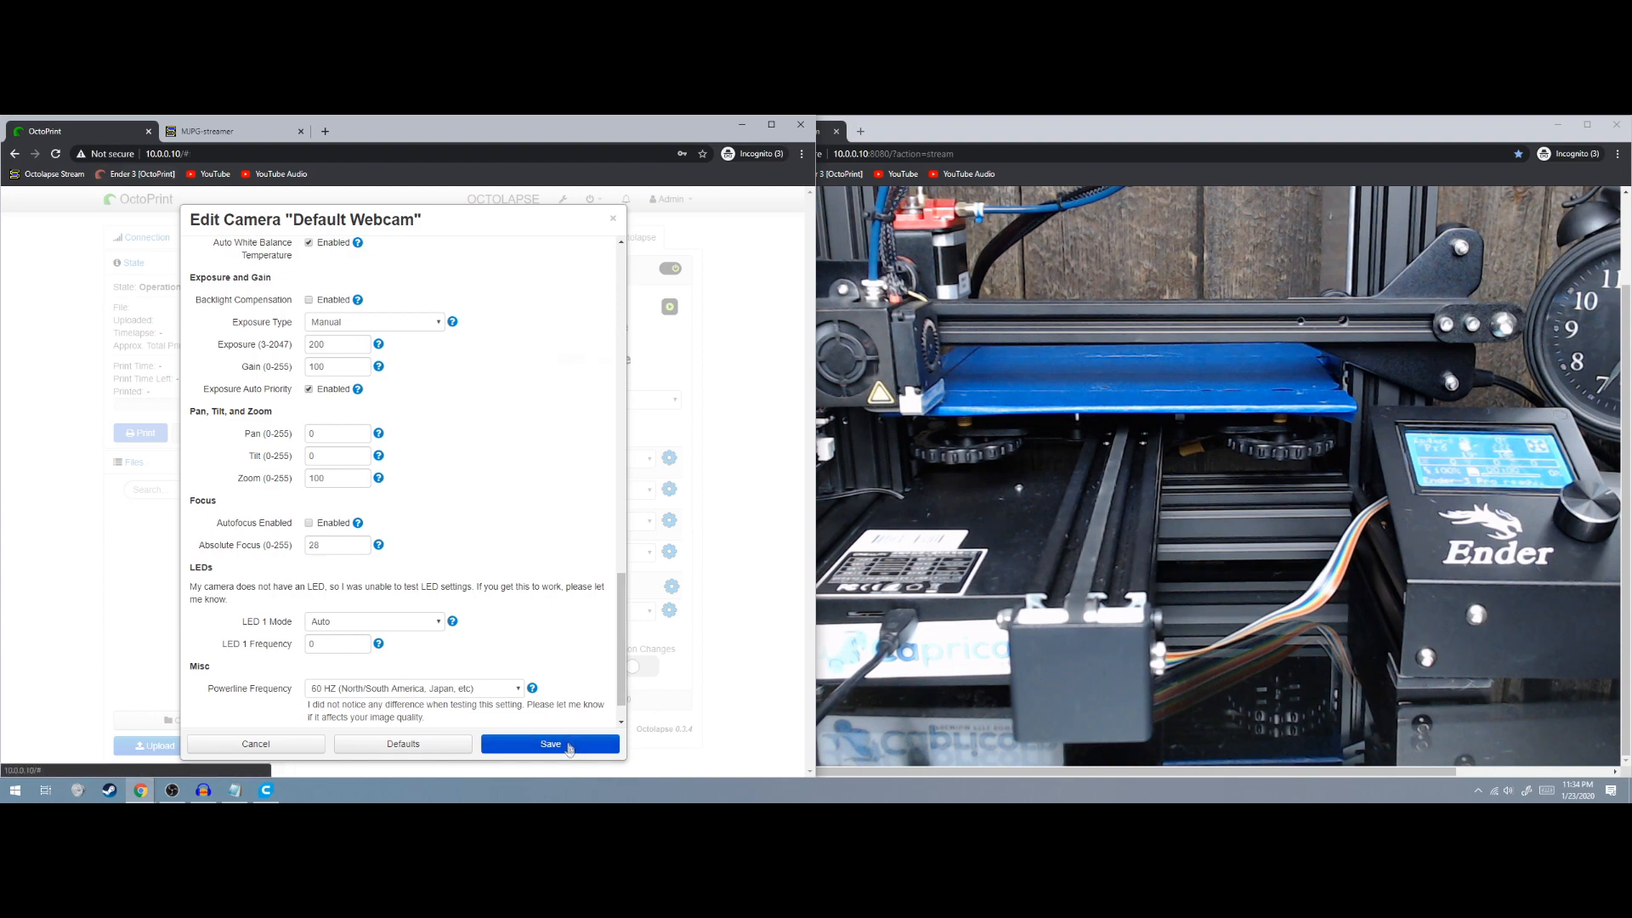
In the Control tab, choose the 100 mm step and jog the bed 100 mm along Y
click(398, 237)
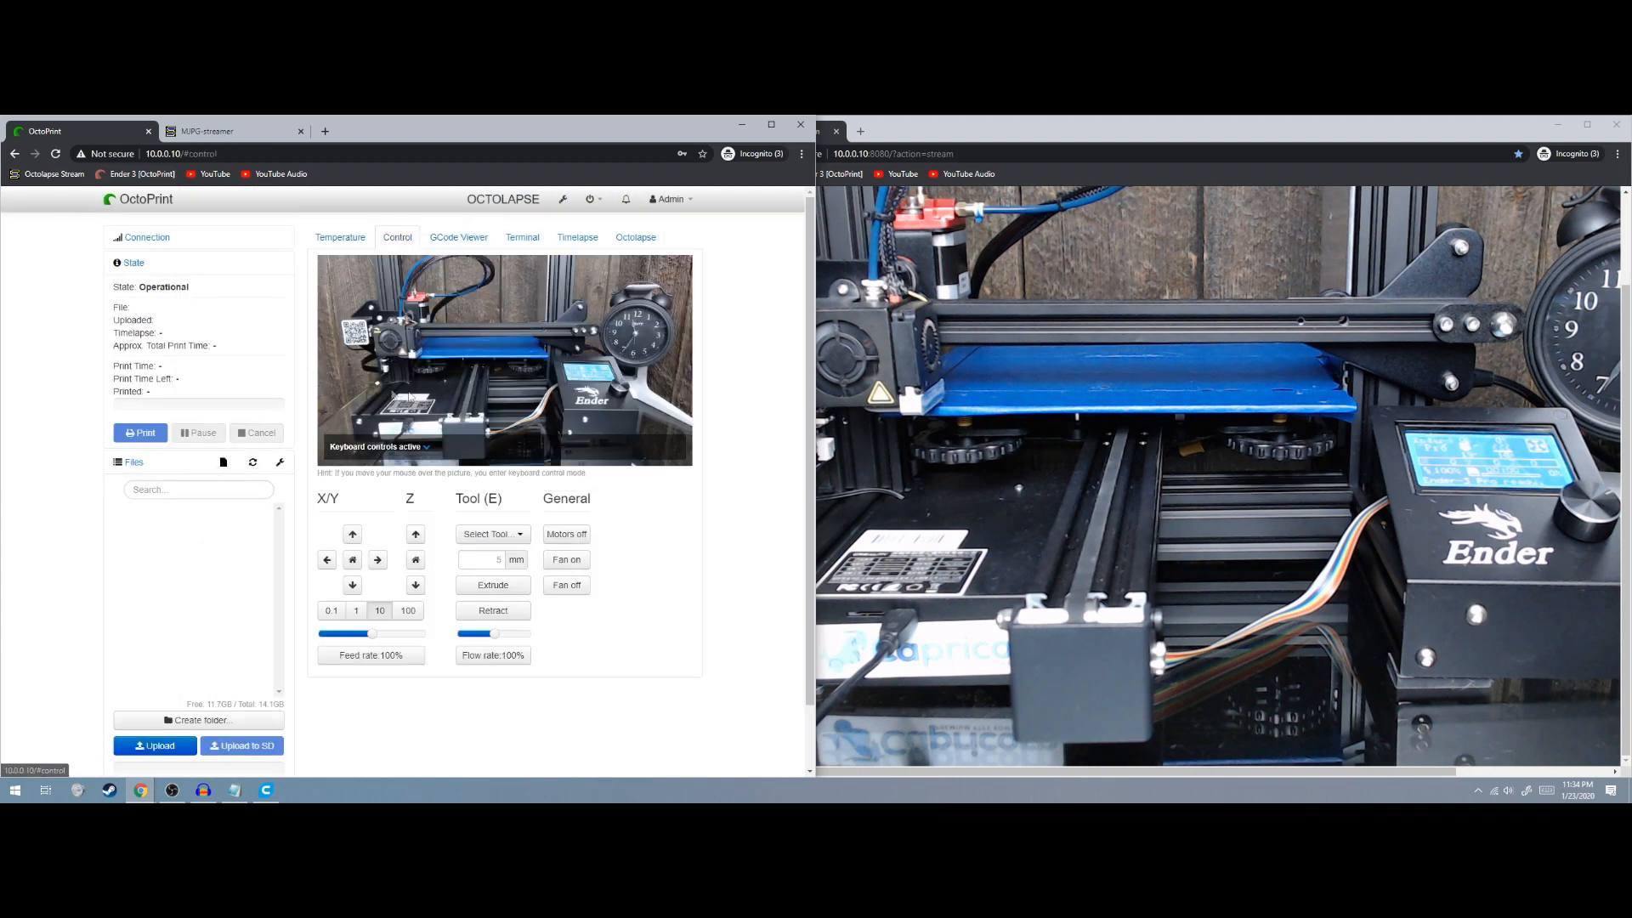
click(408, 611)
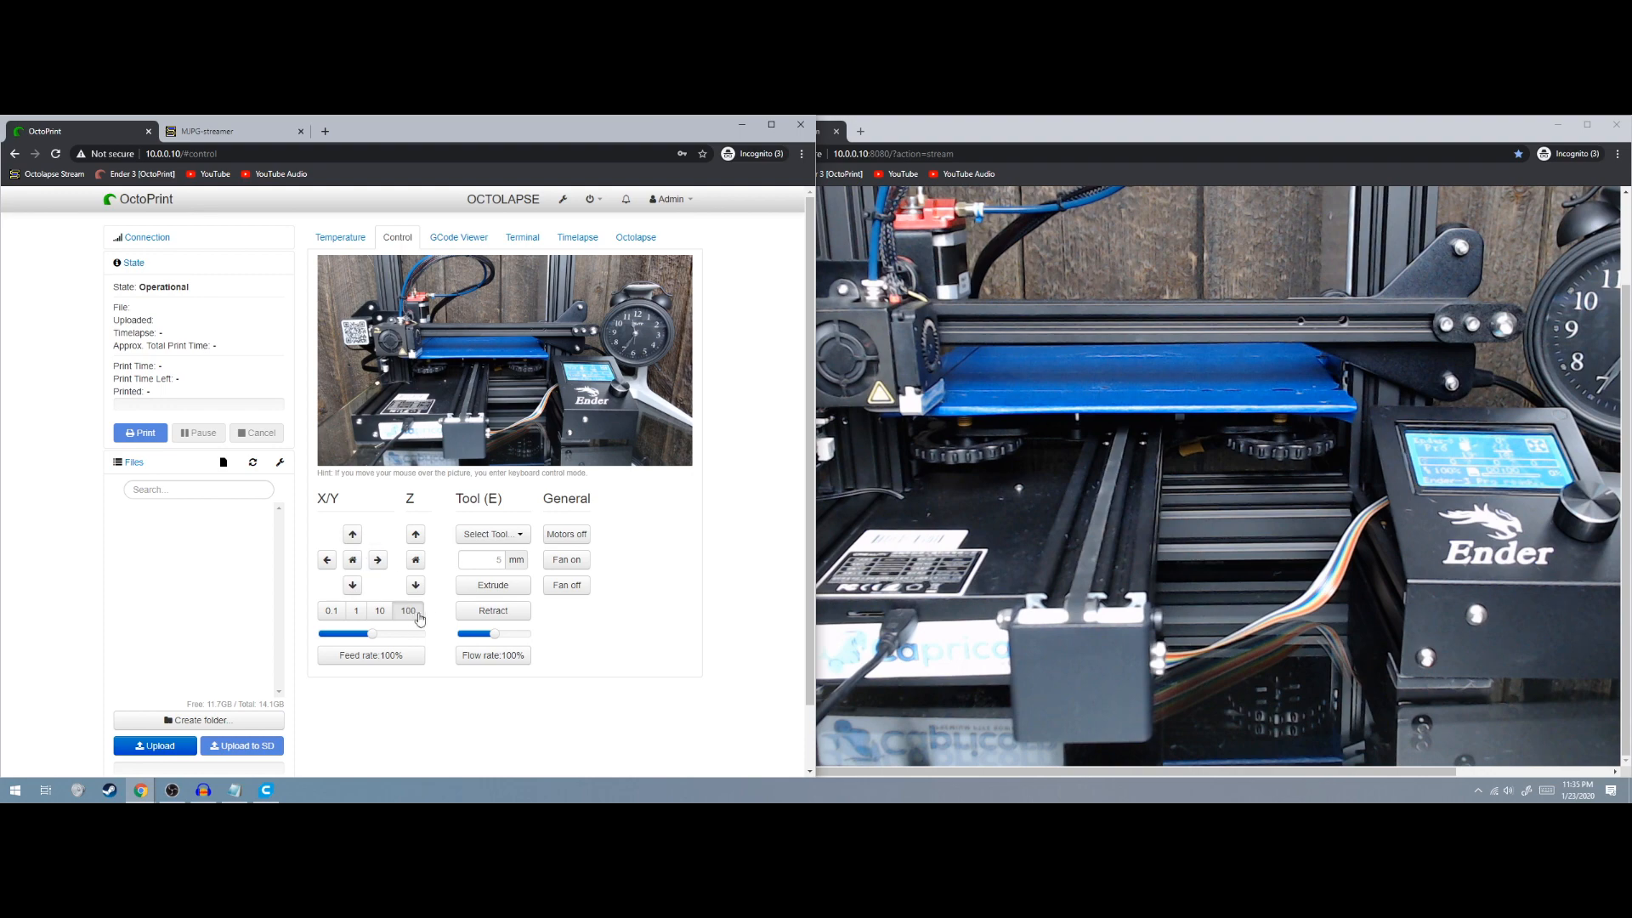
click(353, 535)
mouse_move(432, 368)
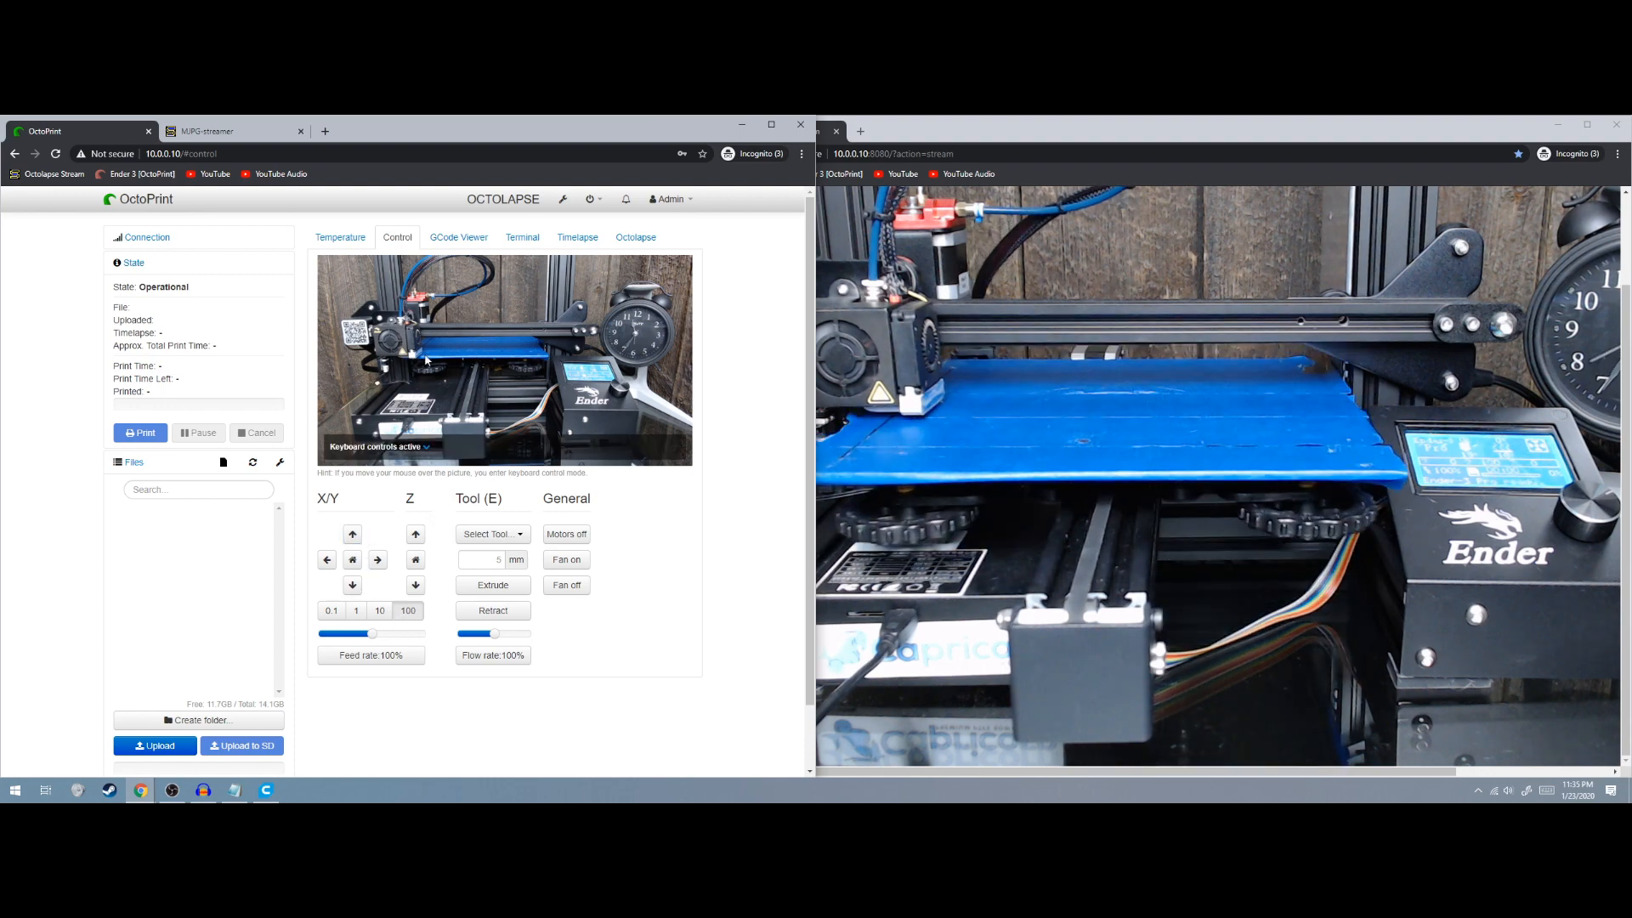
drag(930, 772, 864, 773)
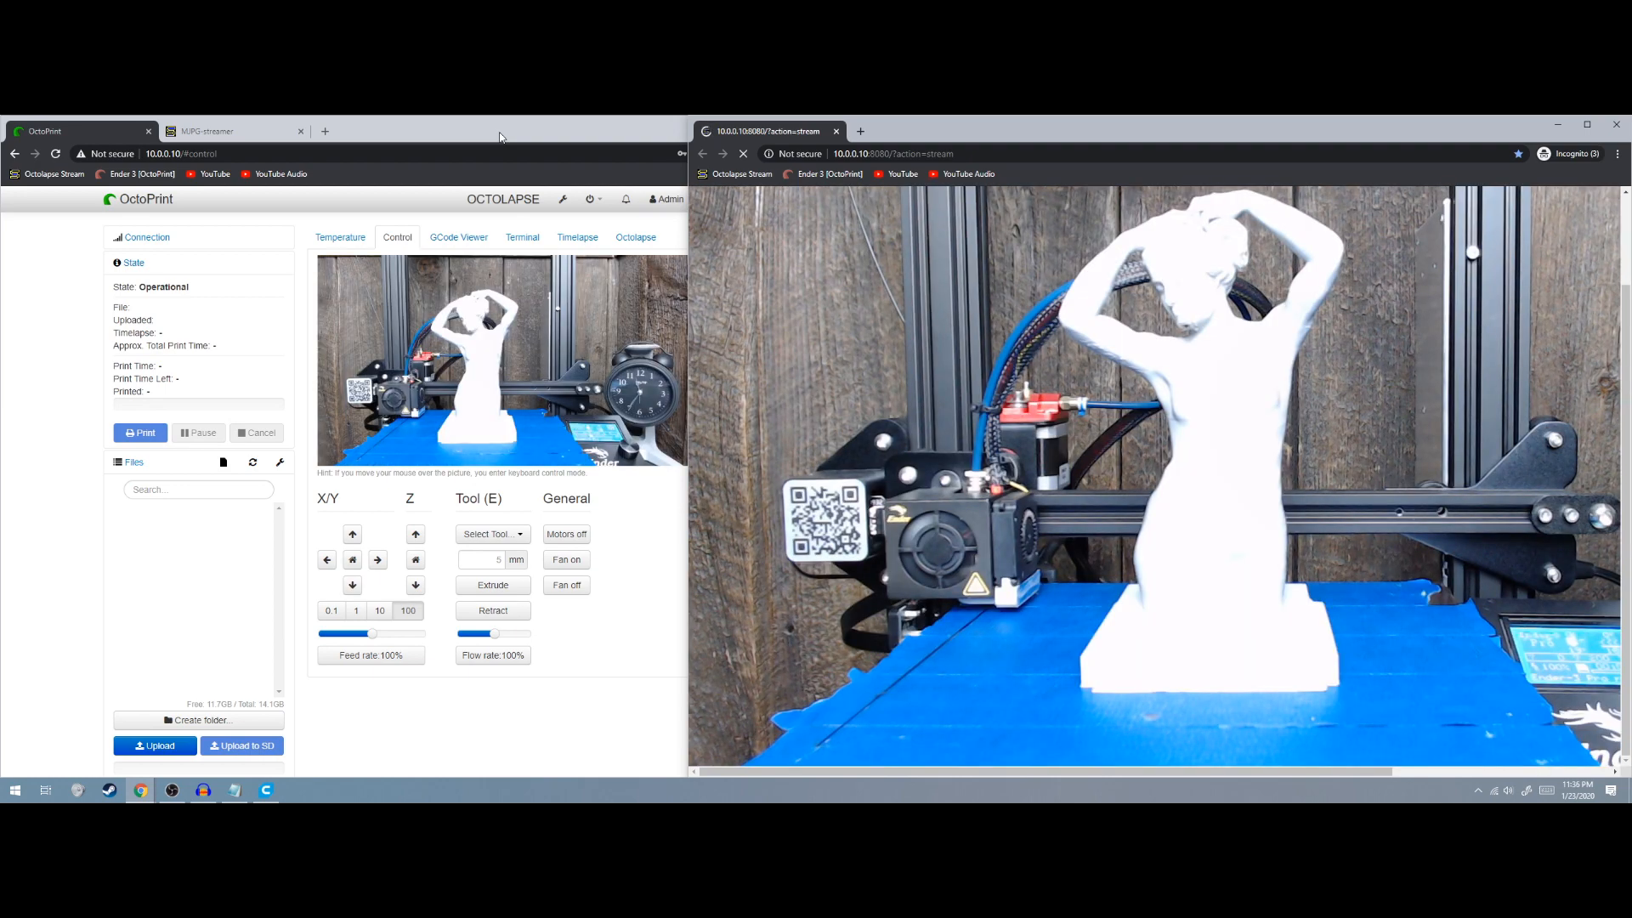
mouse_move(438, 259)
Reopen the Default Webcam editor from Octolapse and apply a Gain of 0
click(505, 138)
click(635, 238)
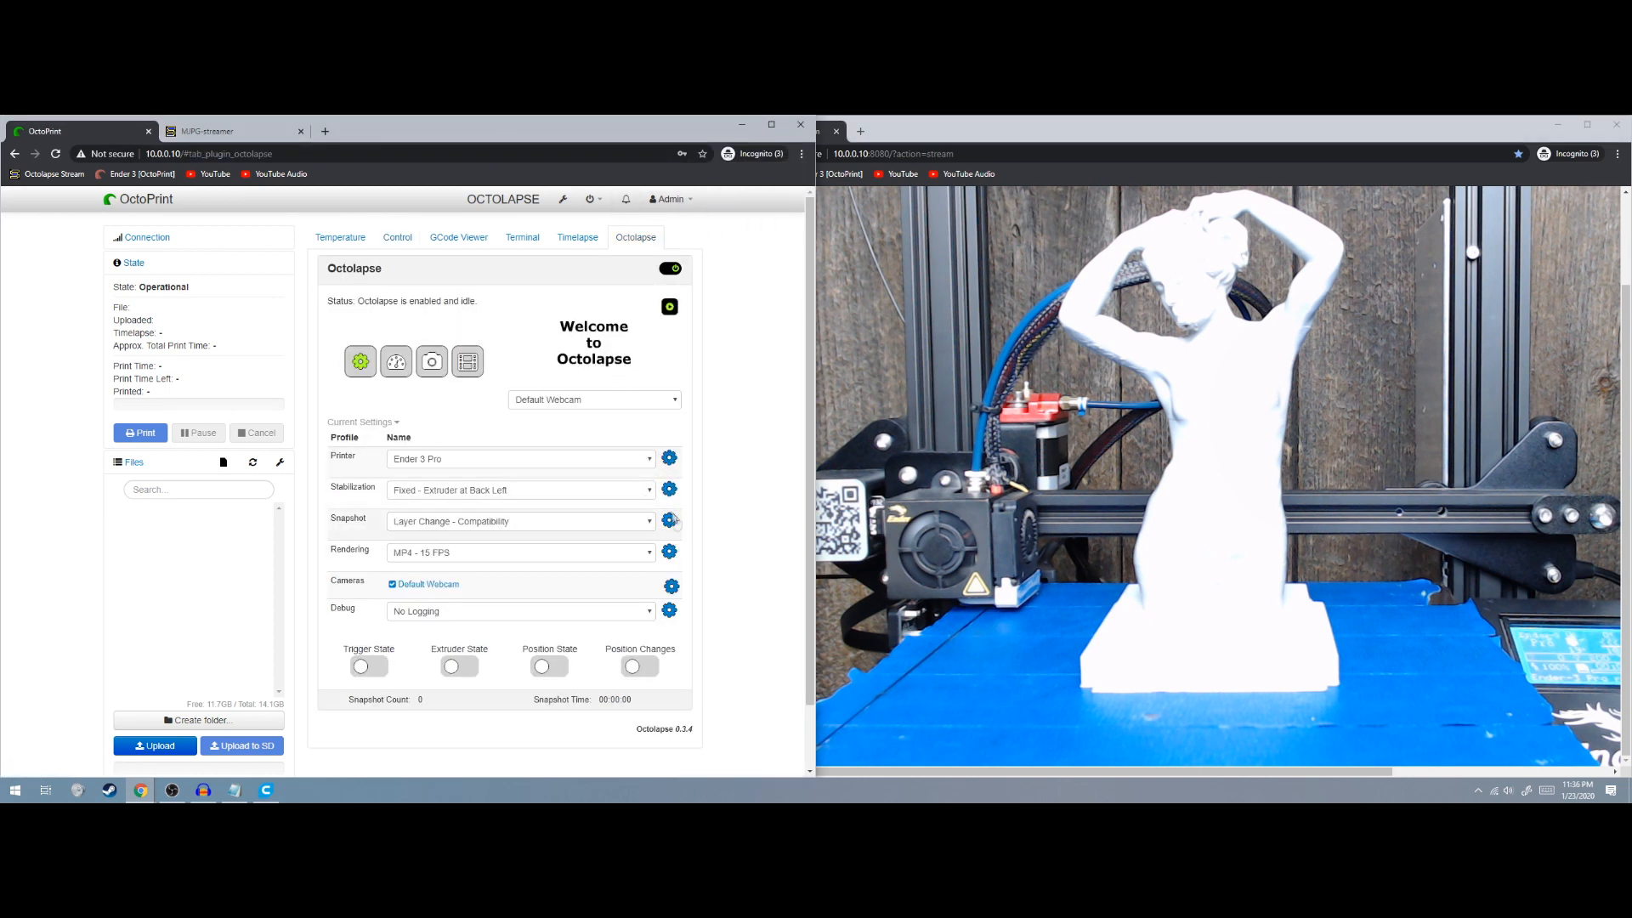
click(672, 586)
scroll(252, 459, down, 3)
scroll(251, 461, down, 12)
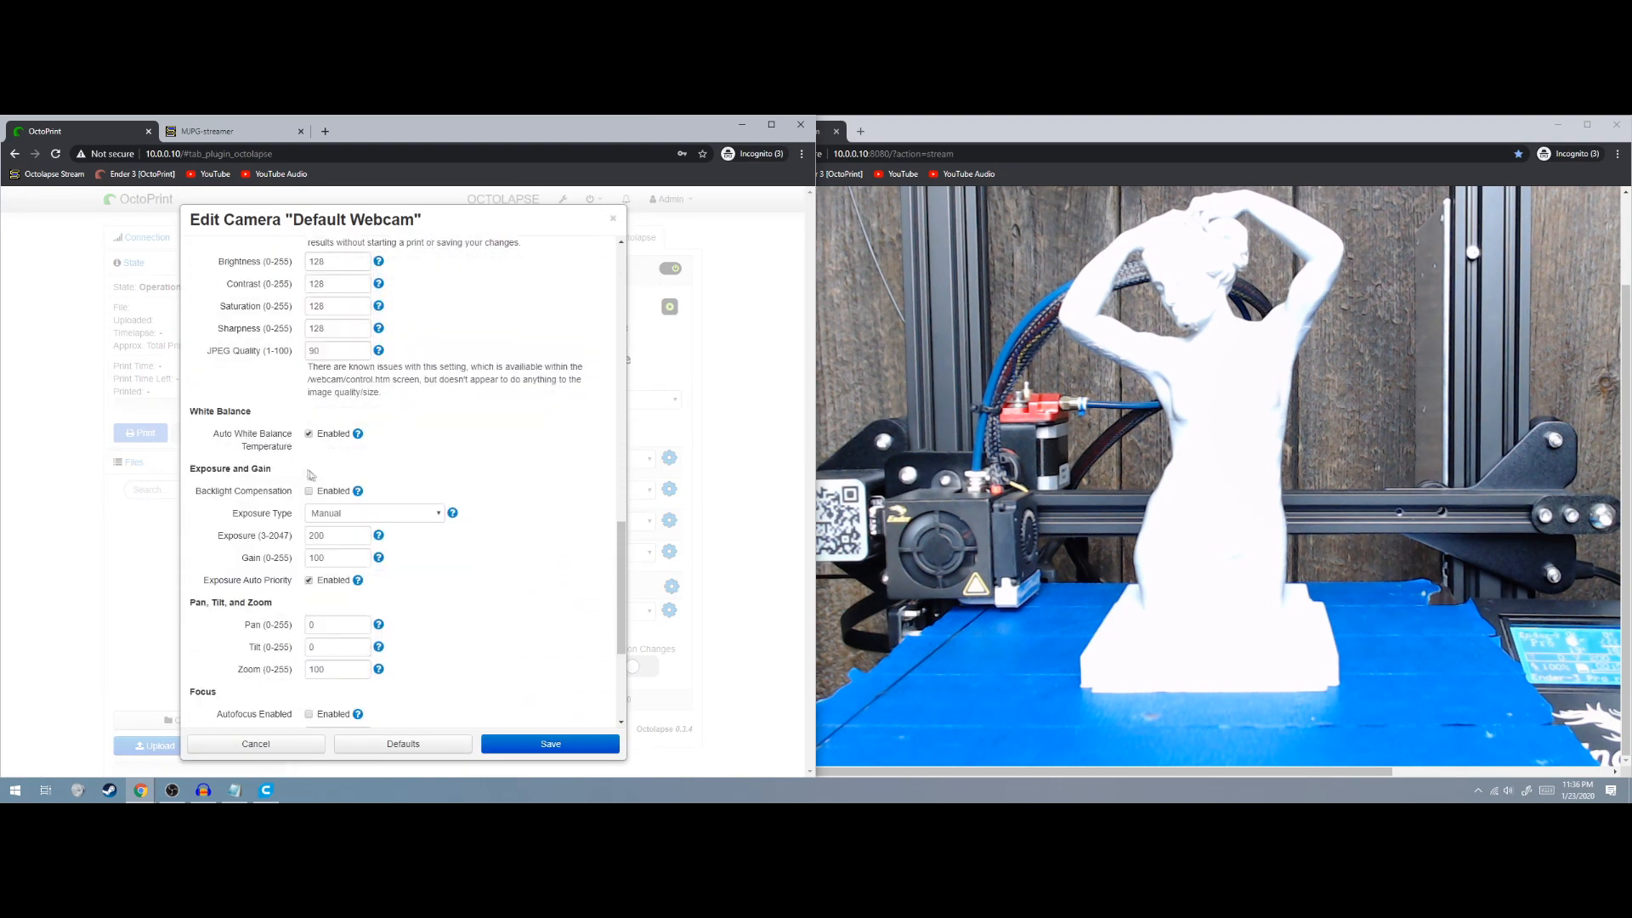
drag(344, 473, 308, 471)
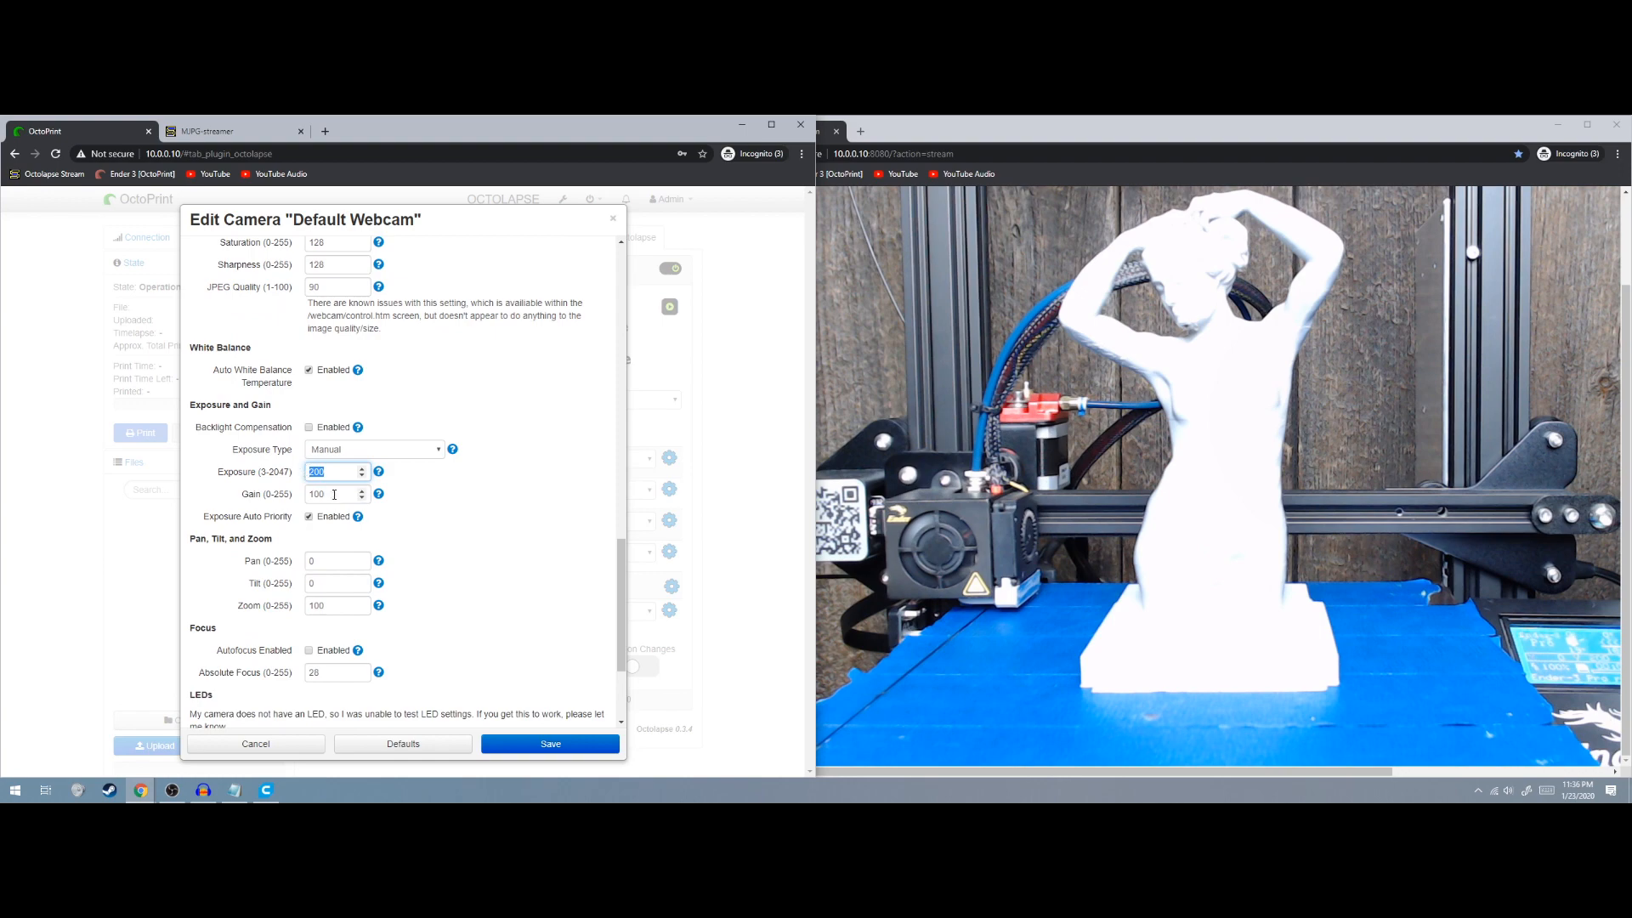
drag(361, 494, 309, 494)
text(0)
scroll(289, 487, up, 3)
click(450, 352)
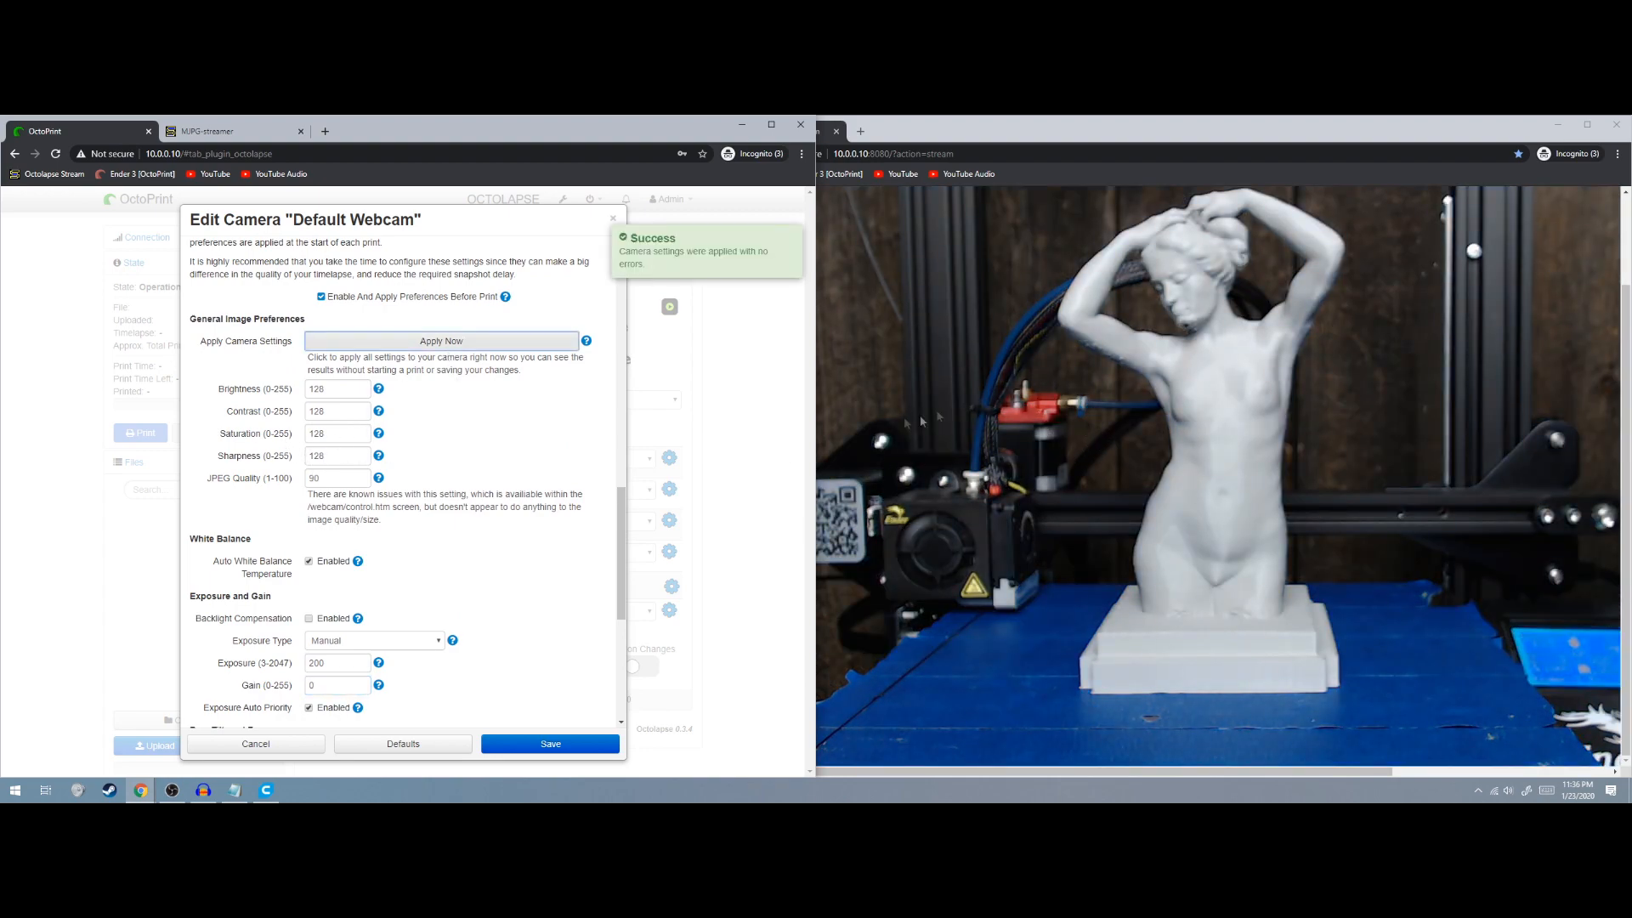
Change Absolute Focus from 28 to 20 and apply it to the camera
scroll(520, 477, down, 3)
scroll(561, 478, down, 2)
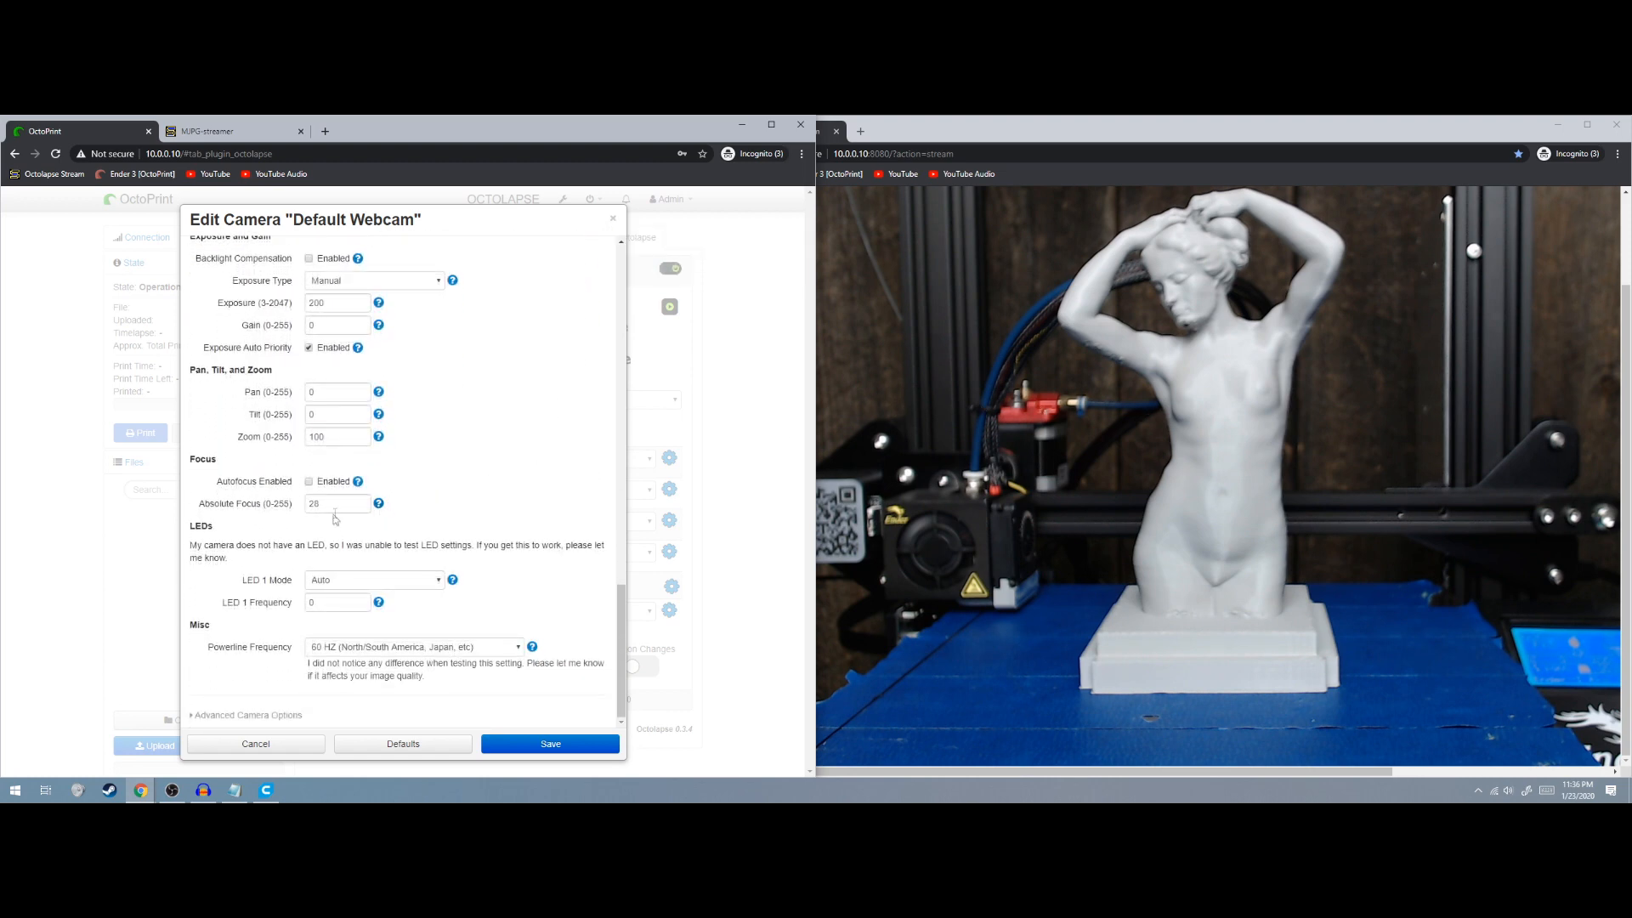
drag(339, 504, 300, 510)
scroll(578, 527, up, 3)
scroll(513, 487, up, 2)
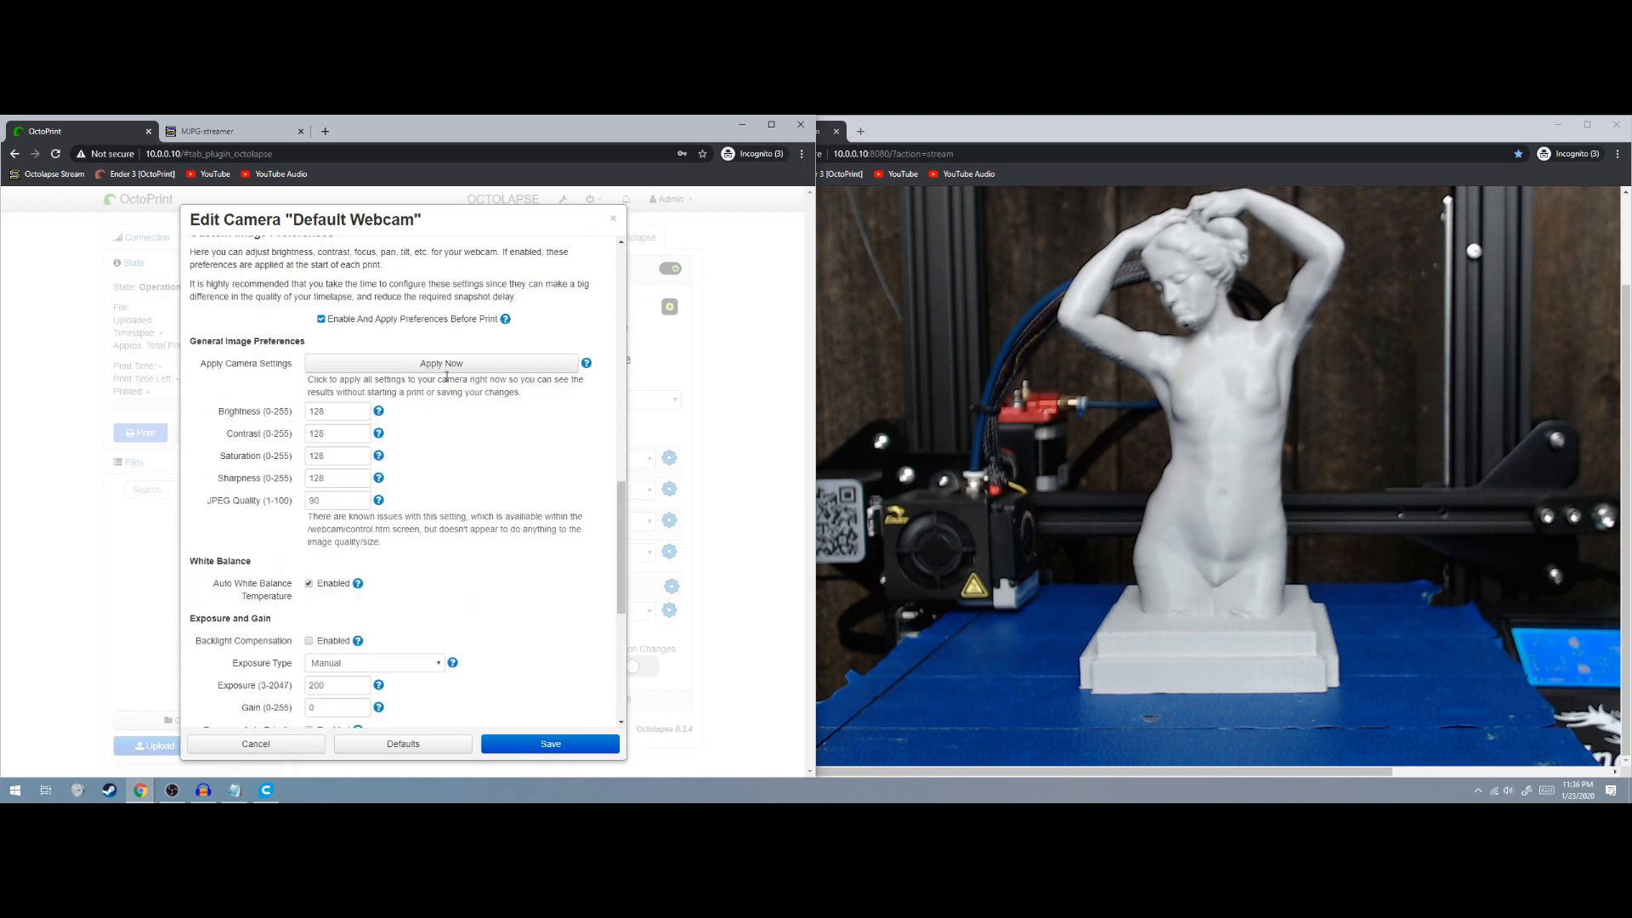
click(445, 368)
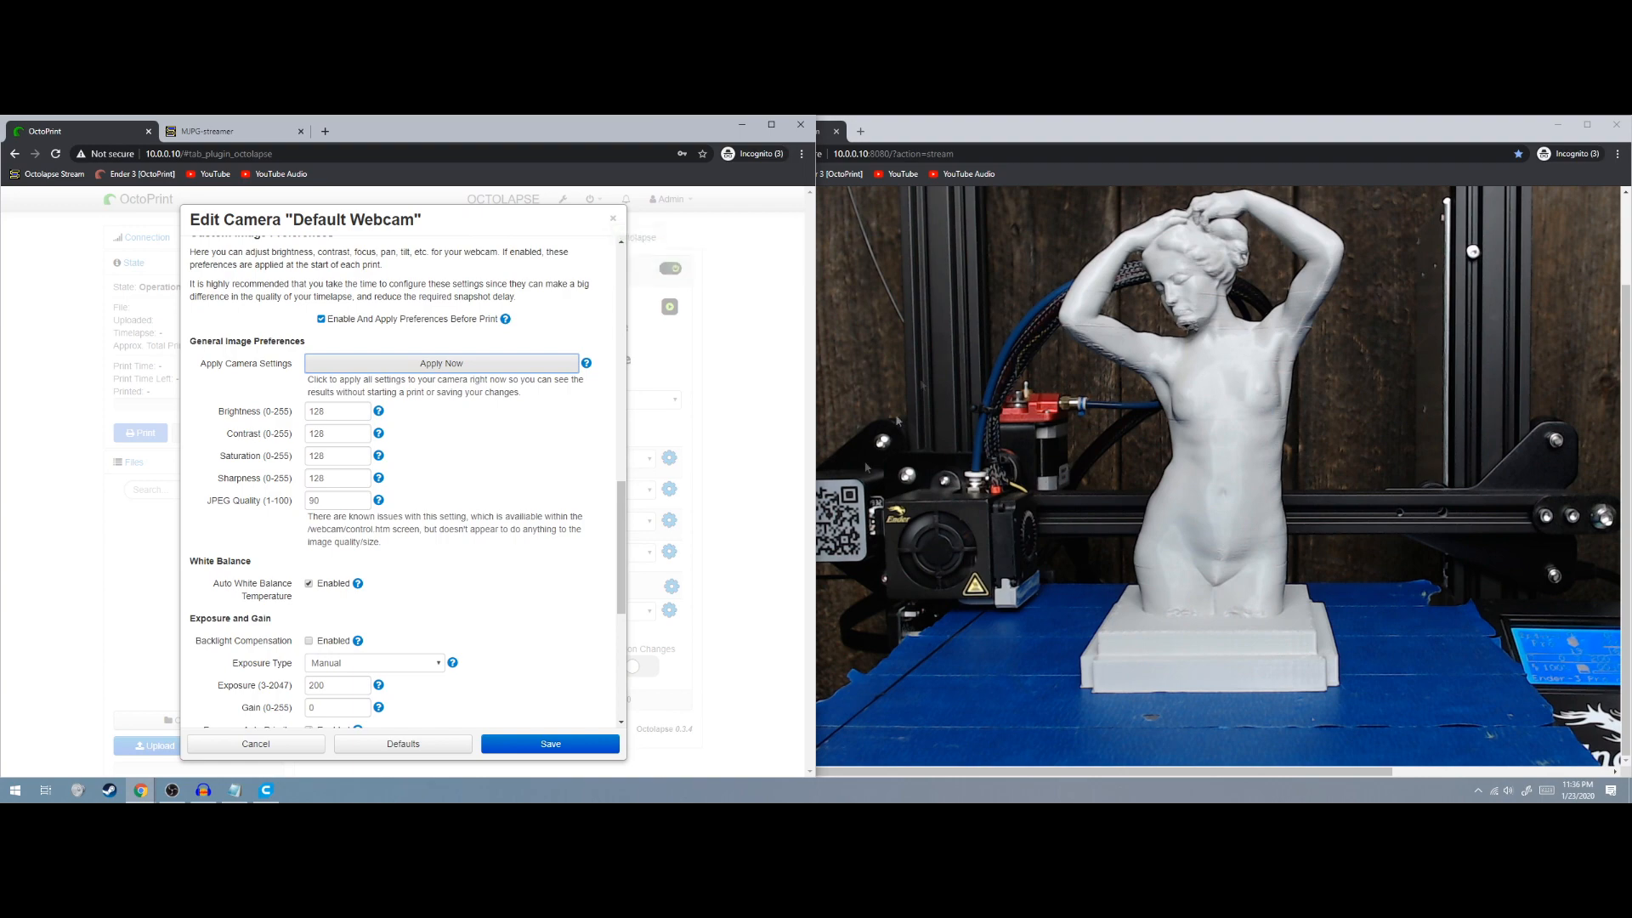
scroll(522, 558, down, 5)
scroll(489, 556, up, 2)
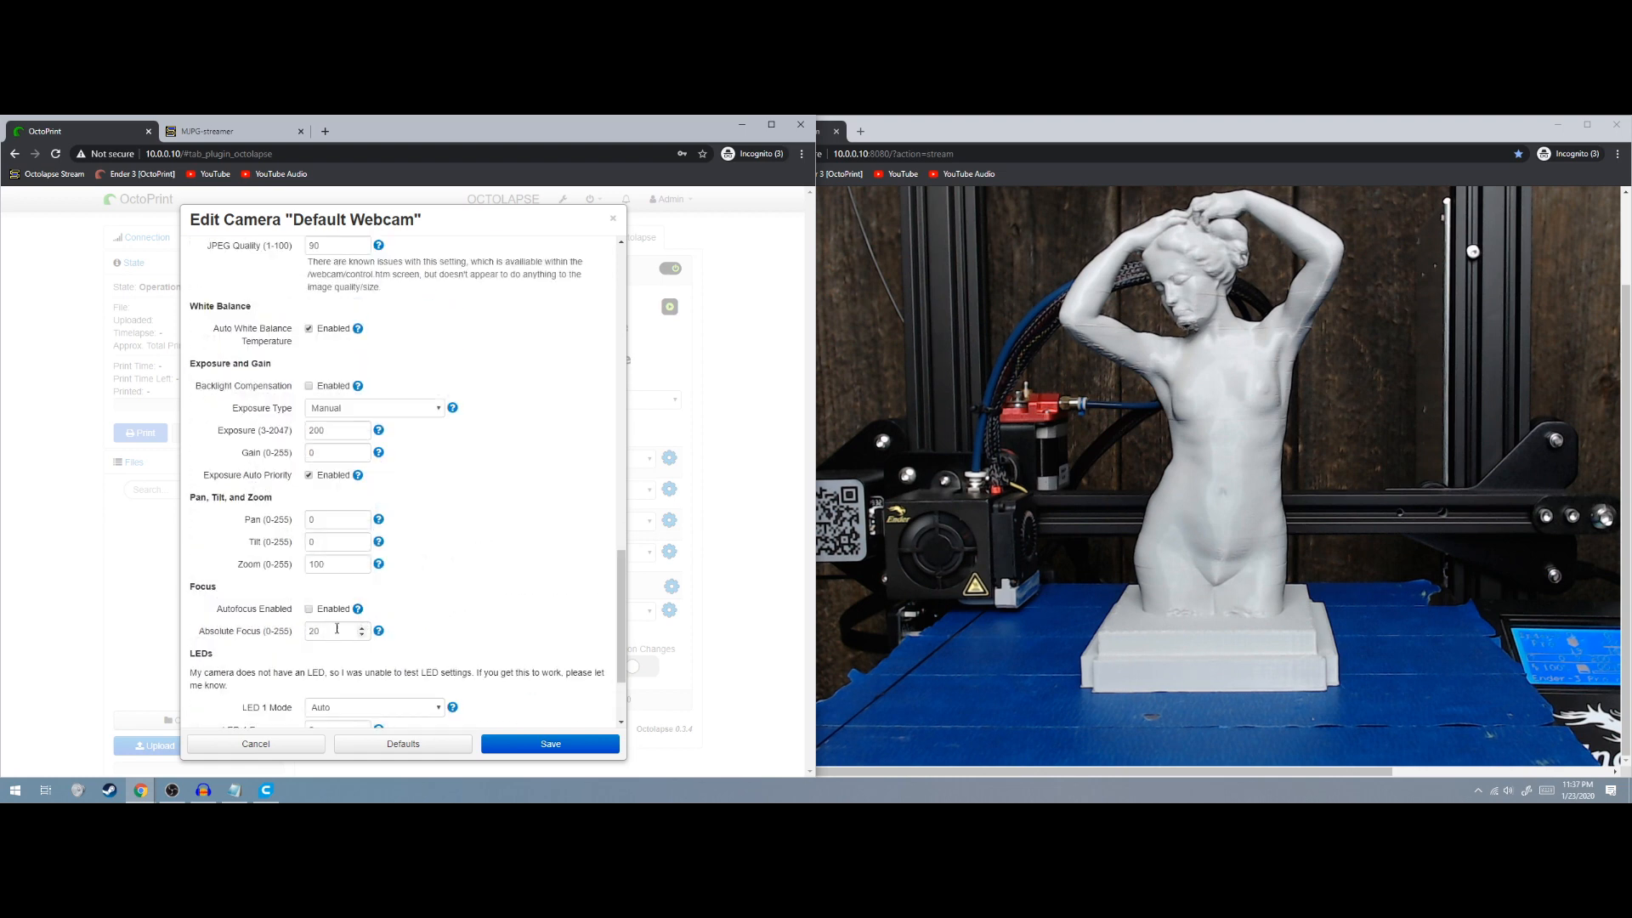
Apply Absolute Focus 14 and JPEG Quality 100 to the webcam
scroll(477, 583, up, 5)
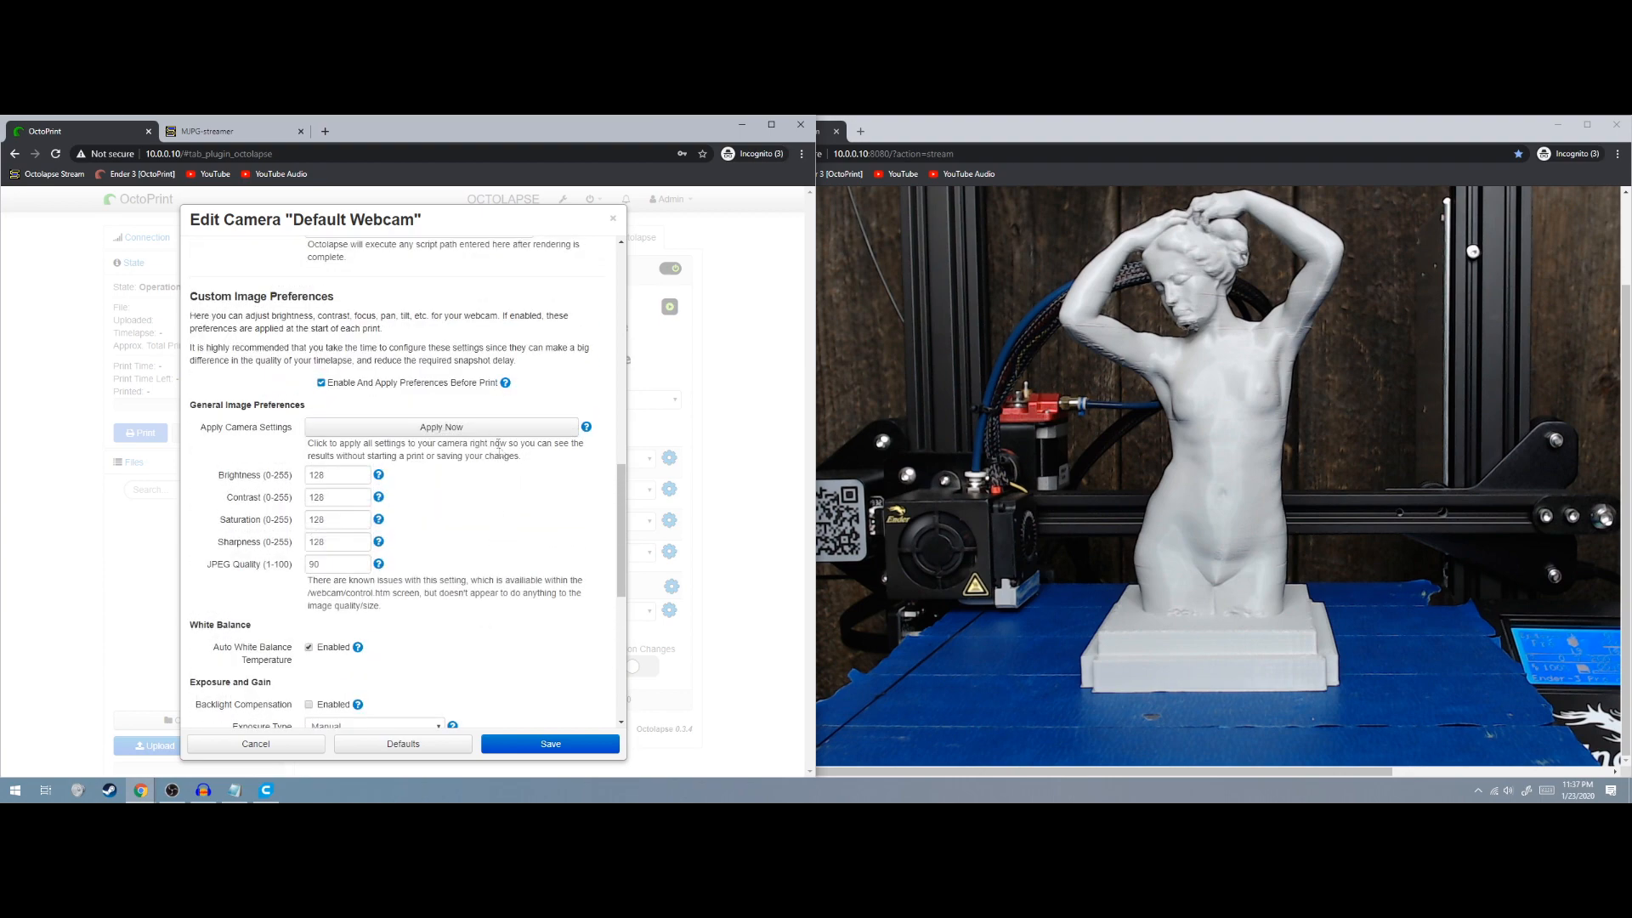
click(491, 427)
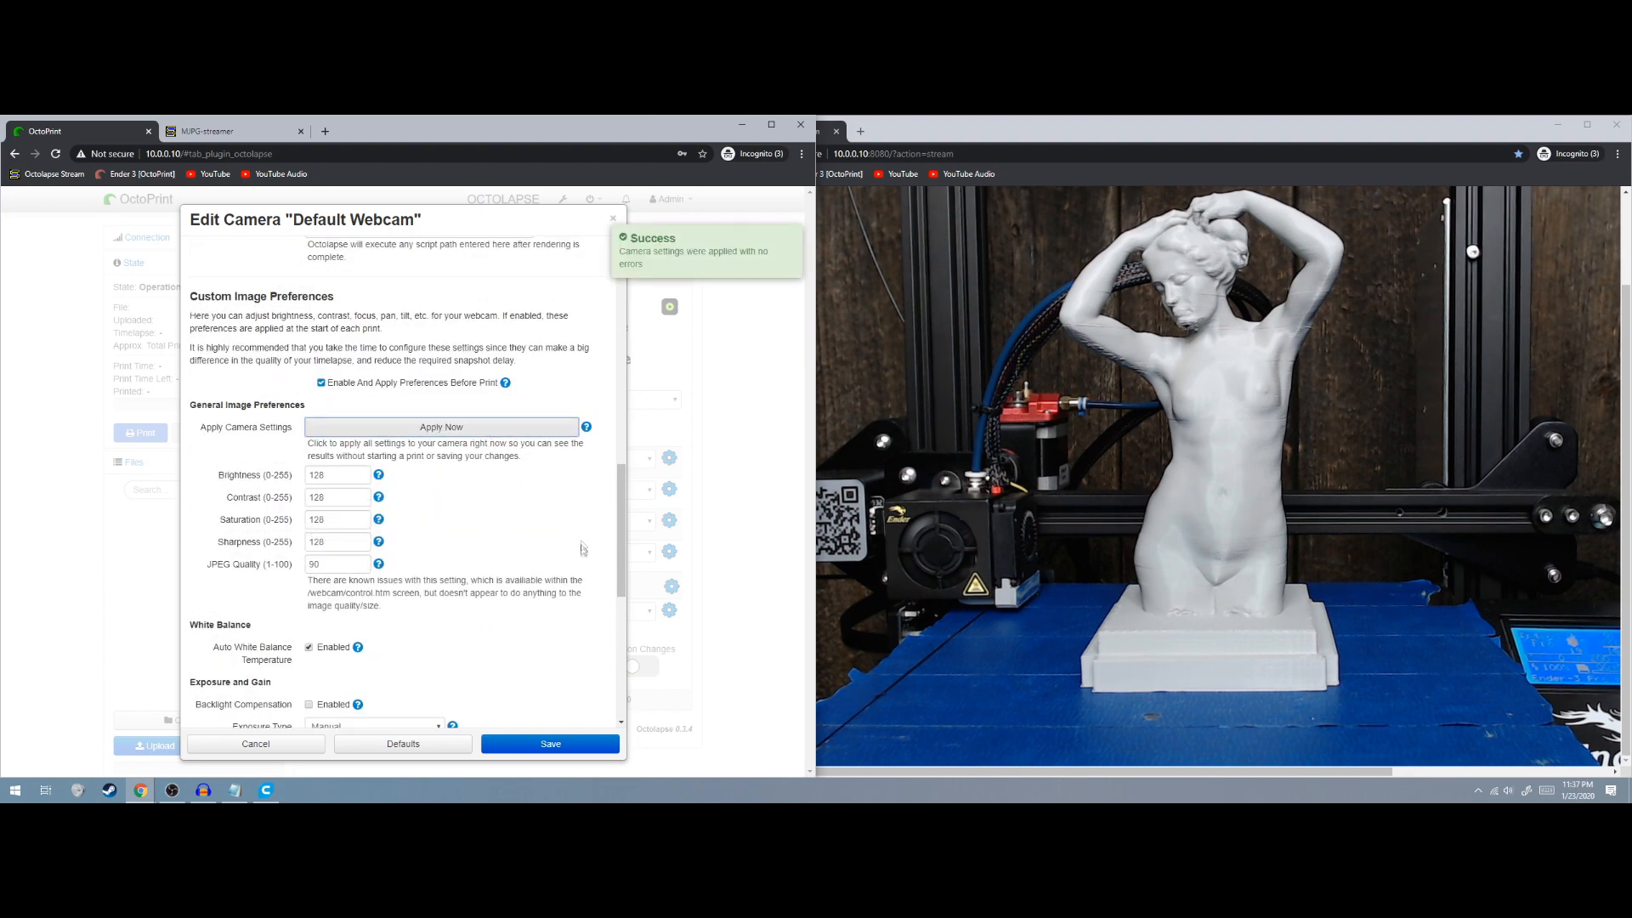
scroll(514, 546, down, 7)
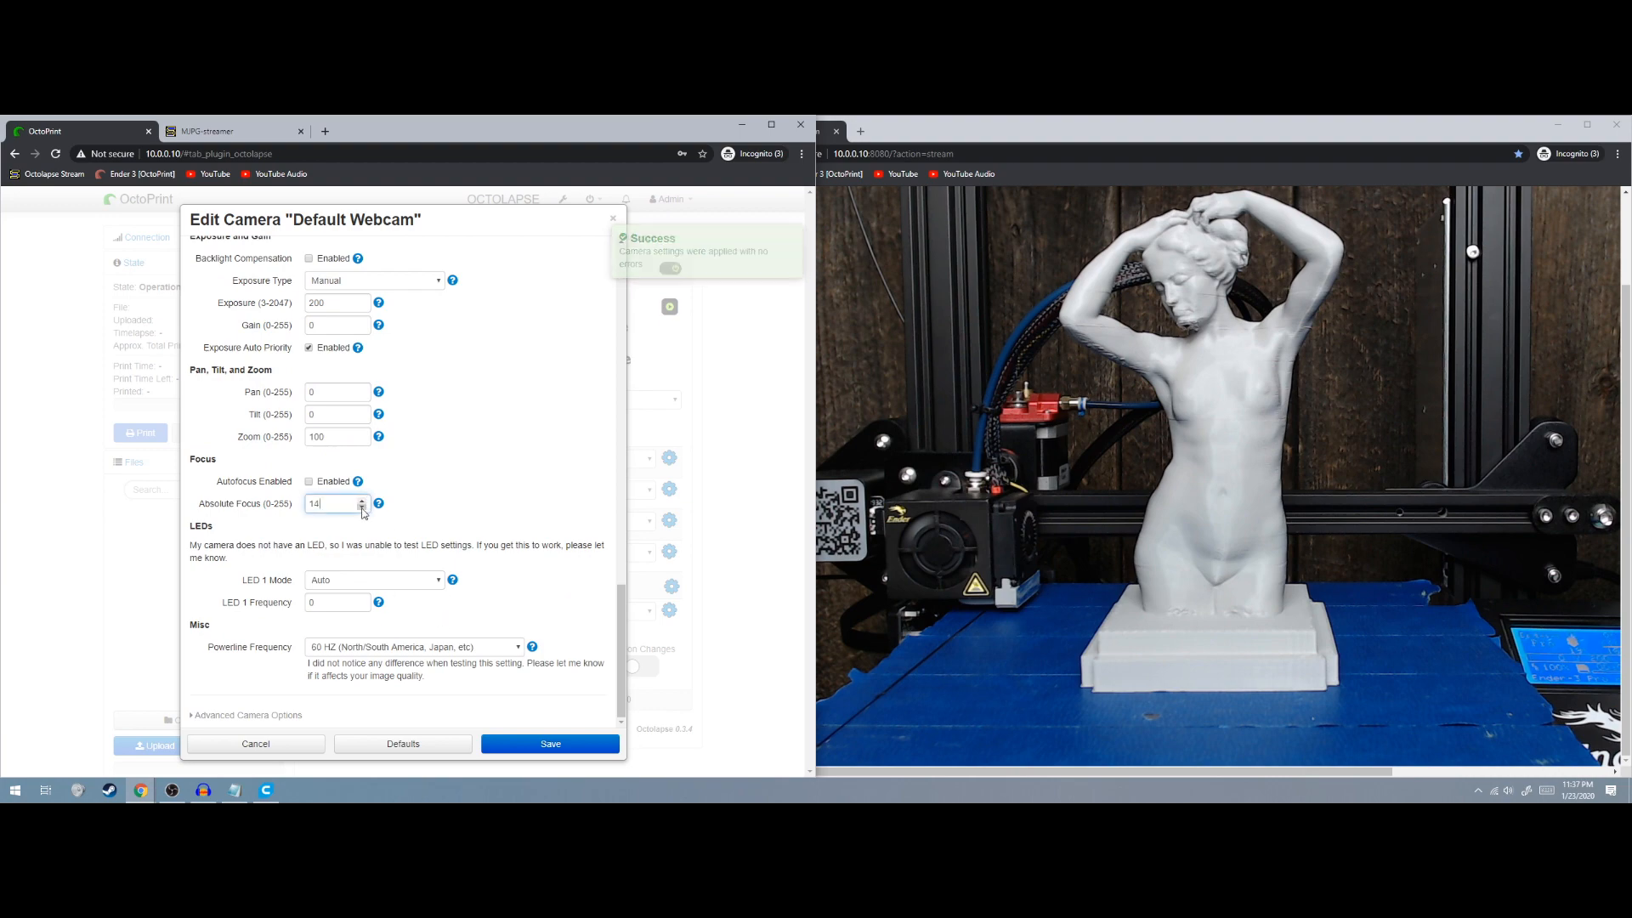
scroll(527, 535, up, 5)
click(472, 557)
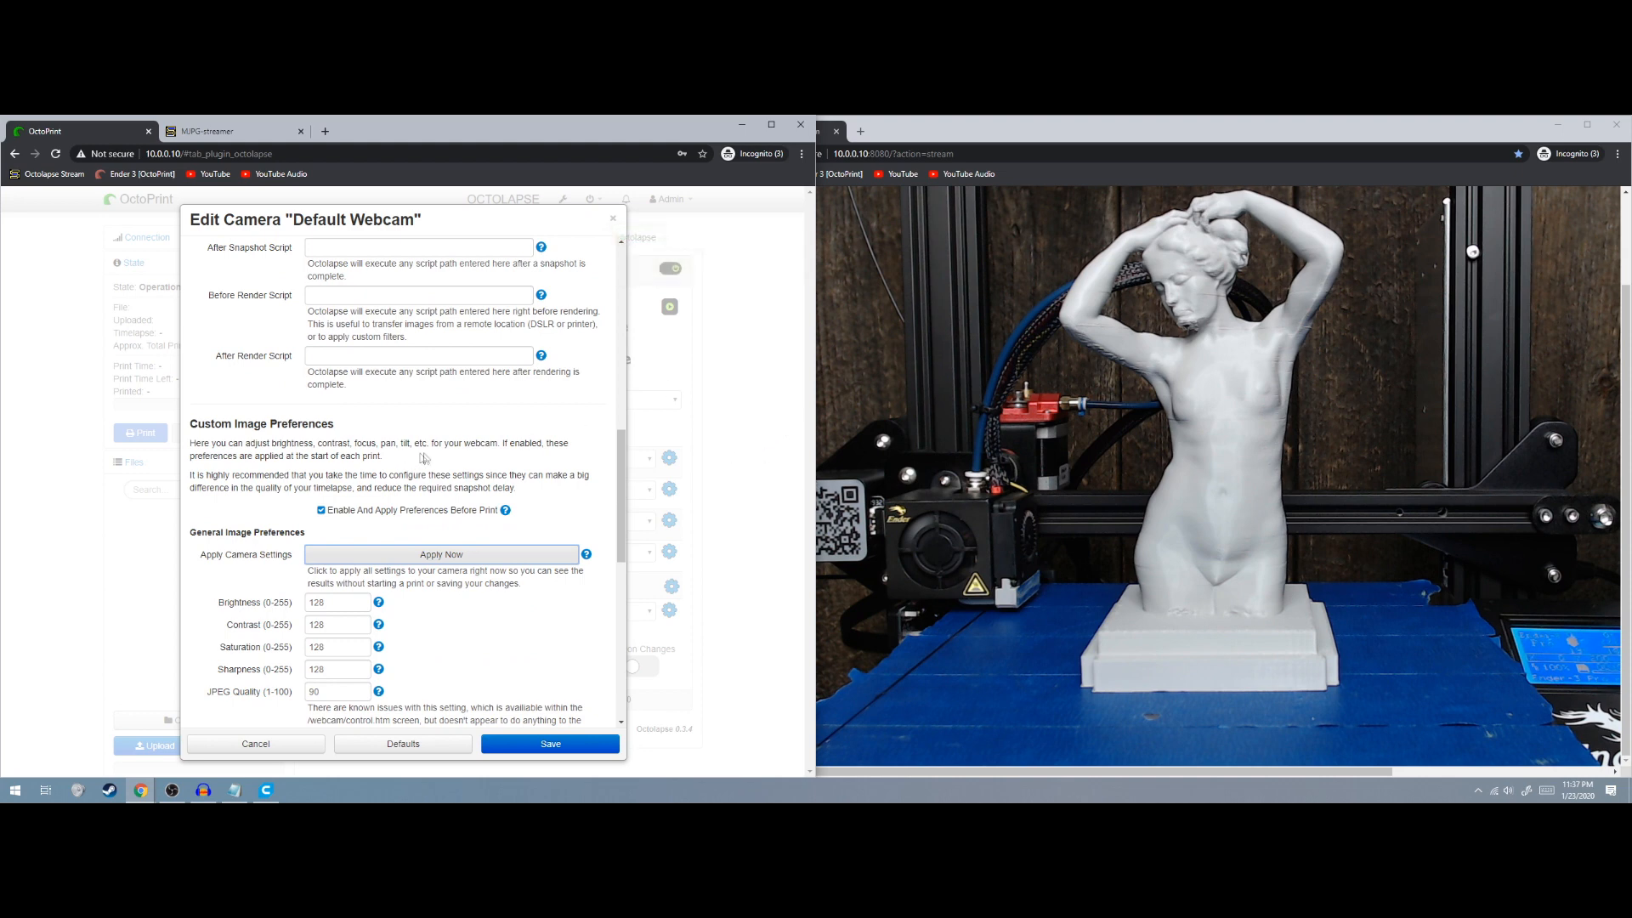
scroll(279, 475, down, 1)
click(275, 627)
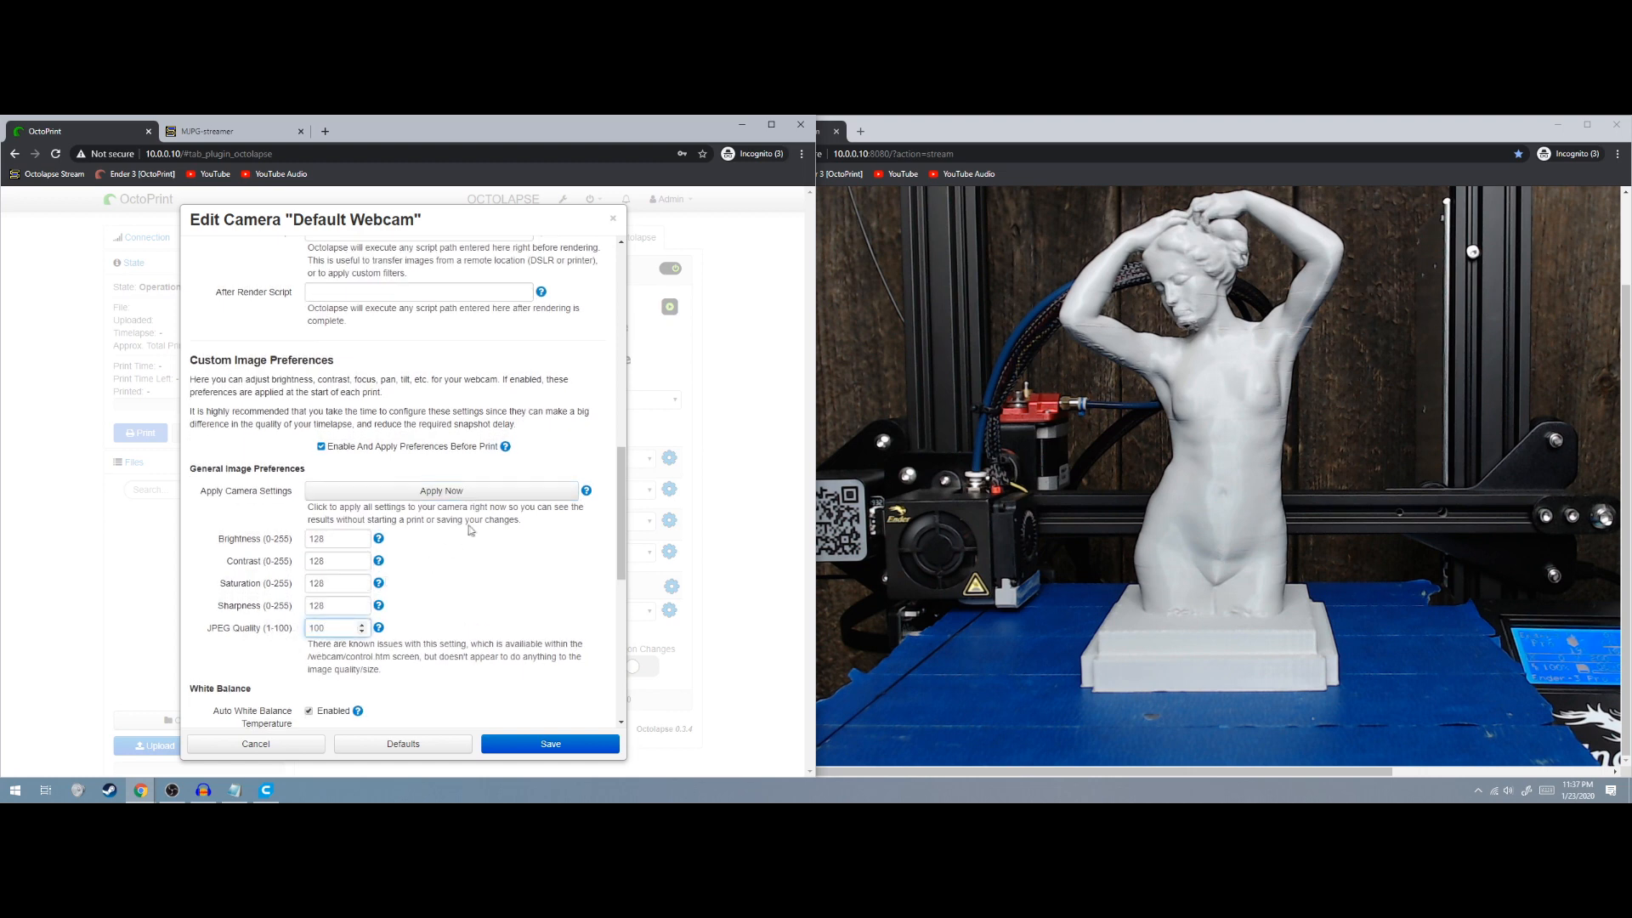
click(470, 502)
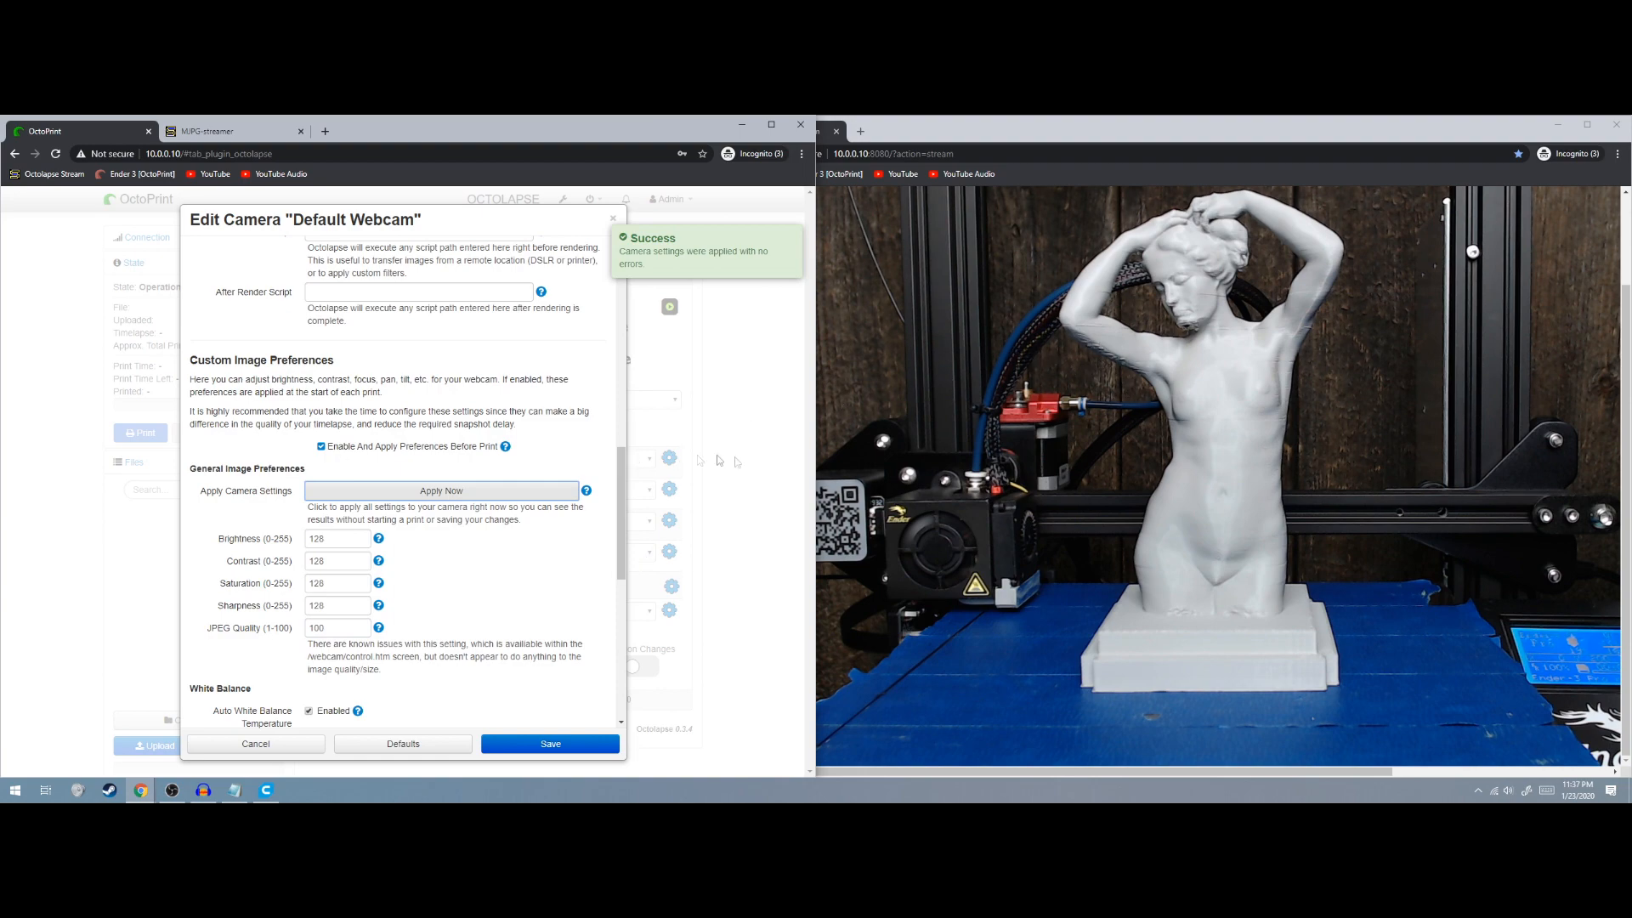
Apply Saturation 140, Contrast 135 and Brightness 120 to the live image
scroll(472, 512, down, 1)
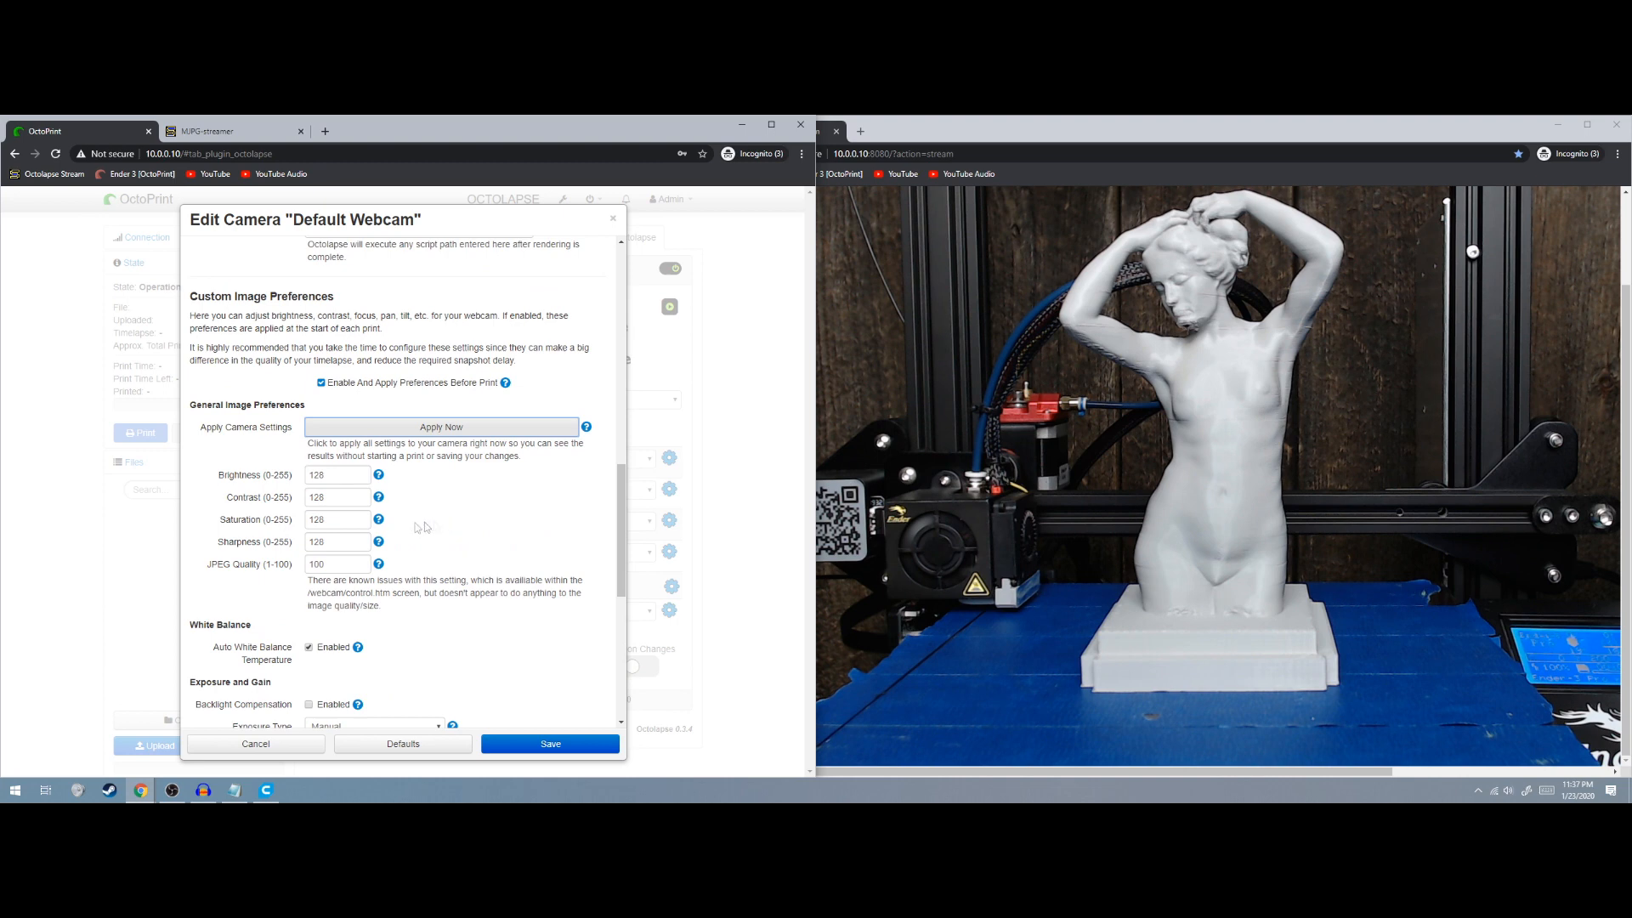
drag(358, 519, 296, 522)
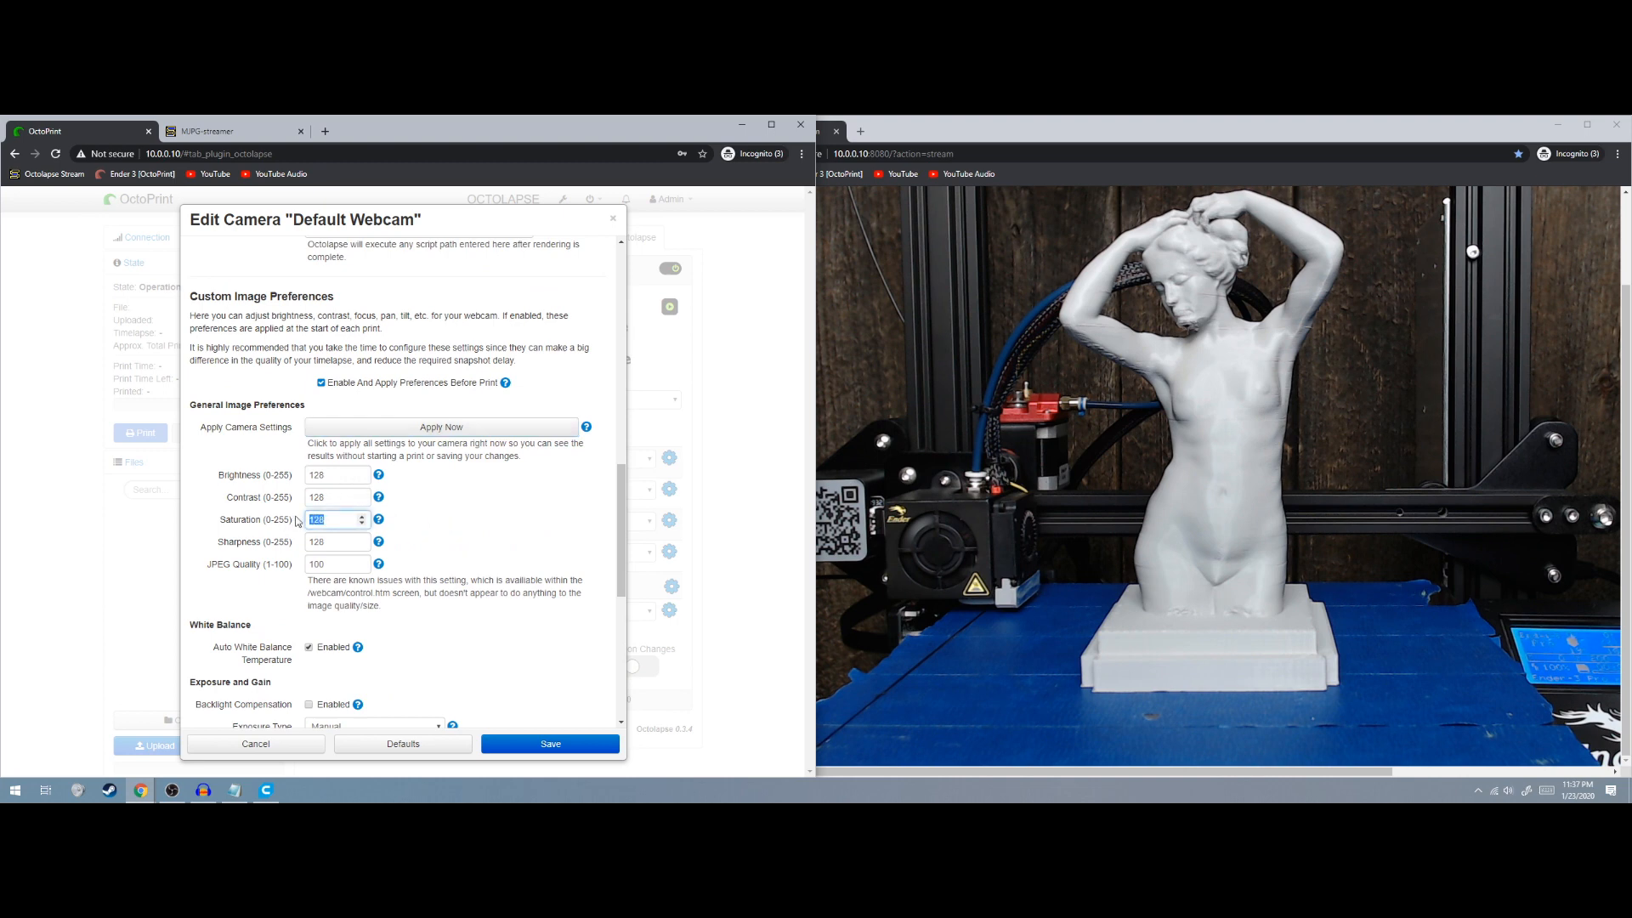
click(422, 428)
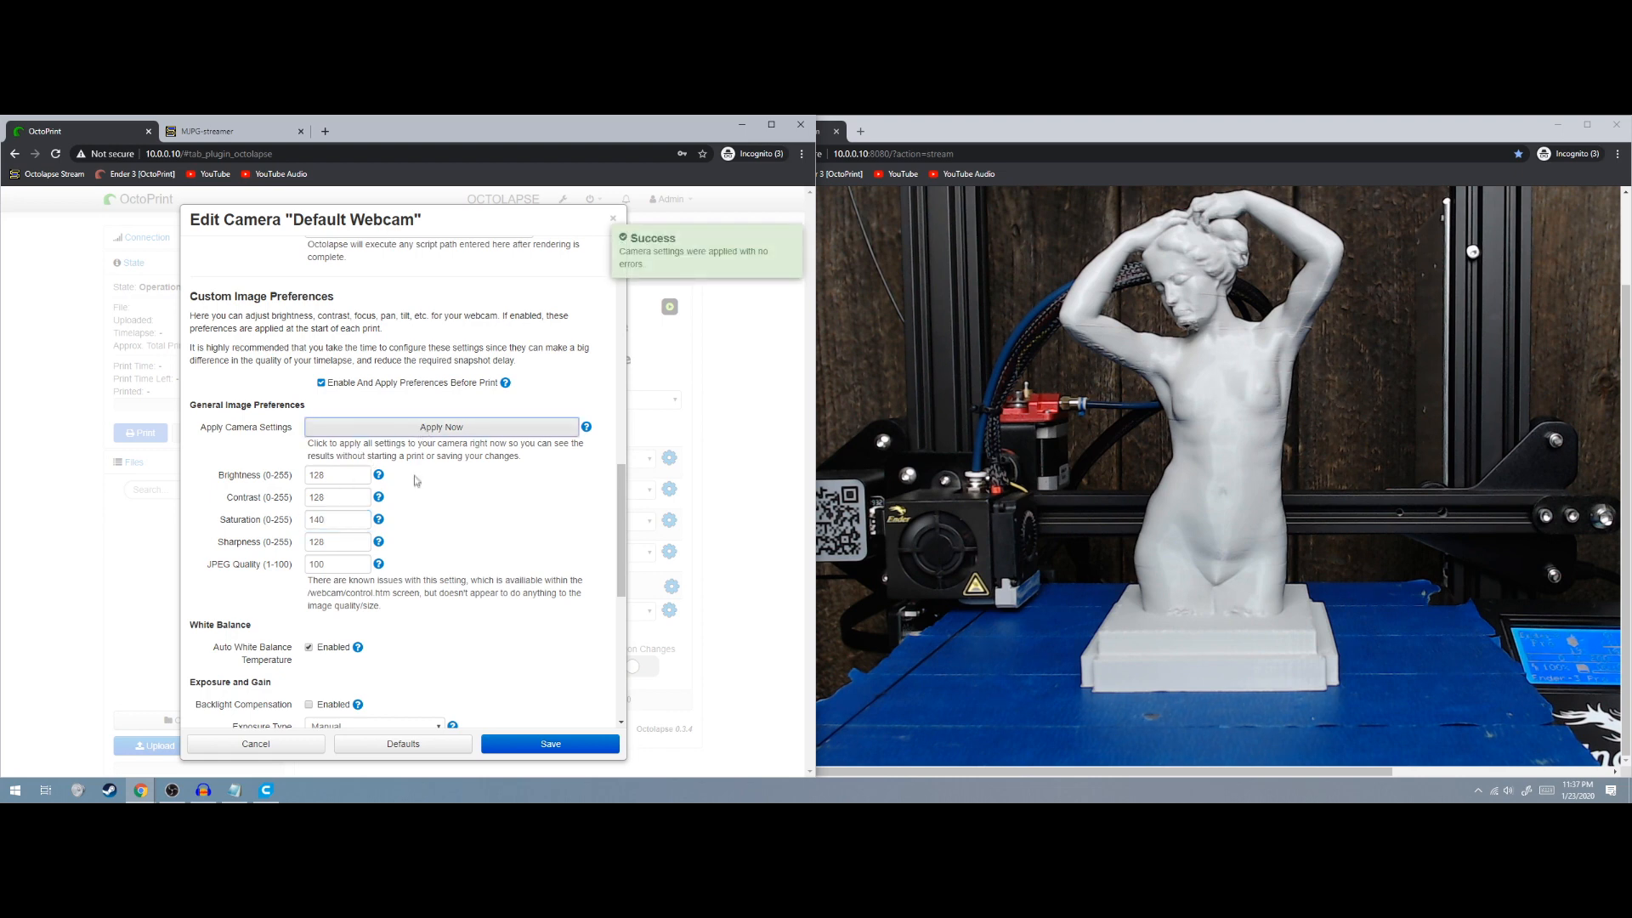
drag(338, 496, 283, 499)
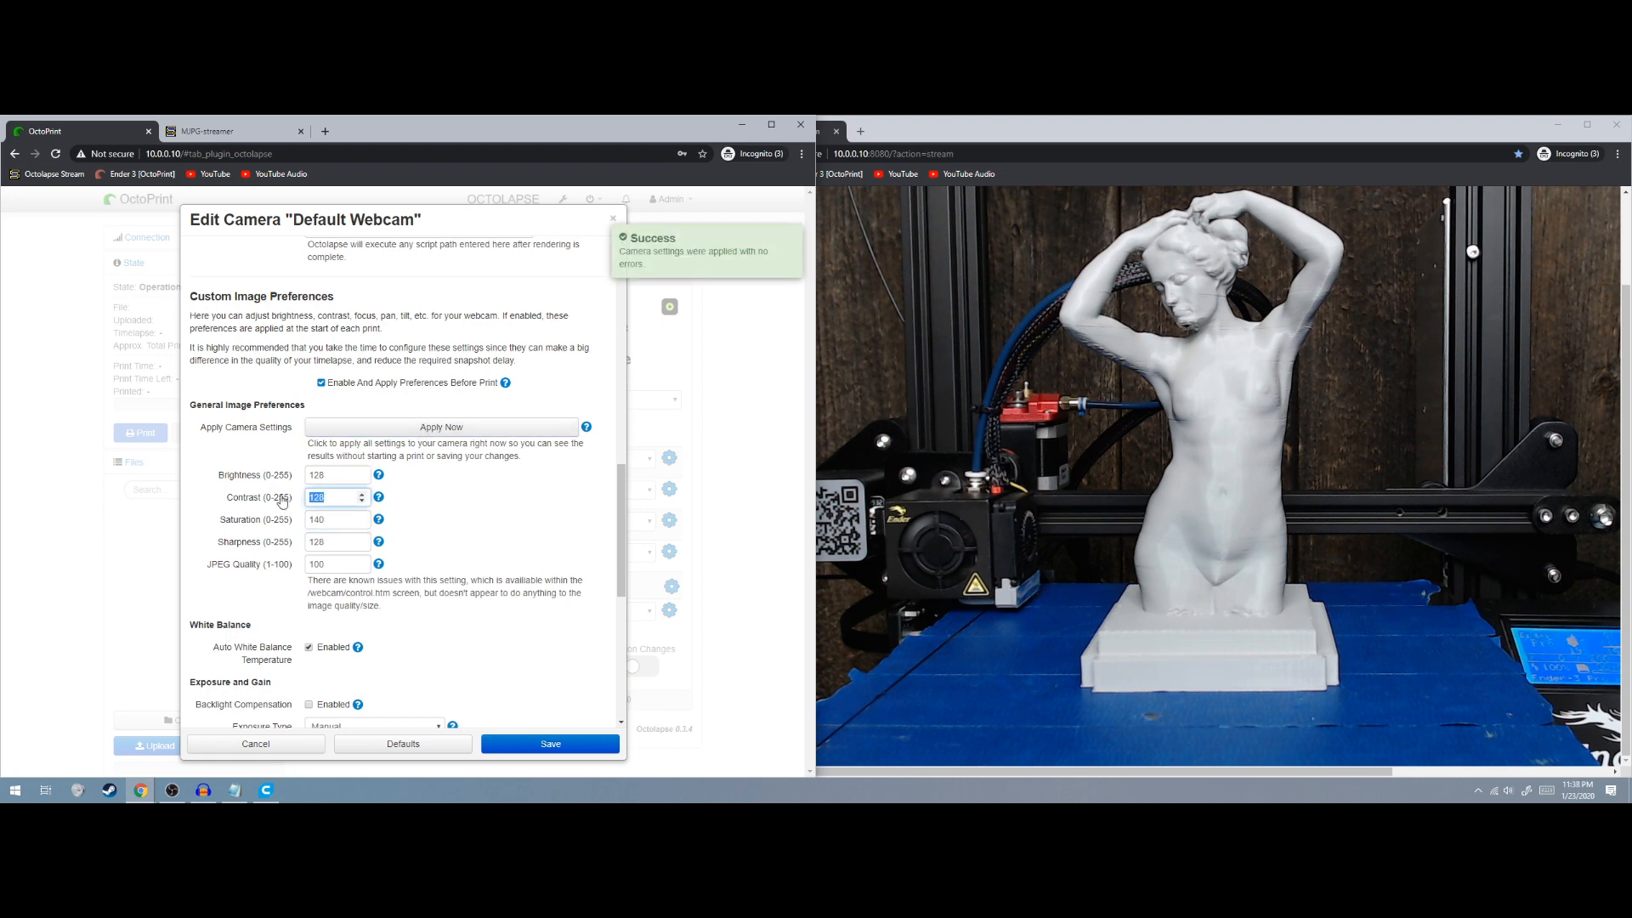
click(363, 427)
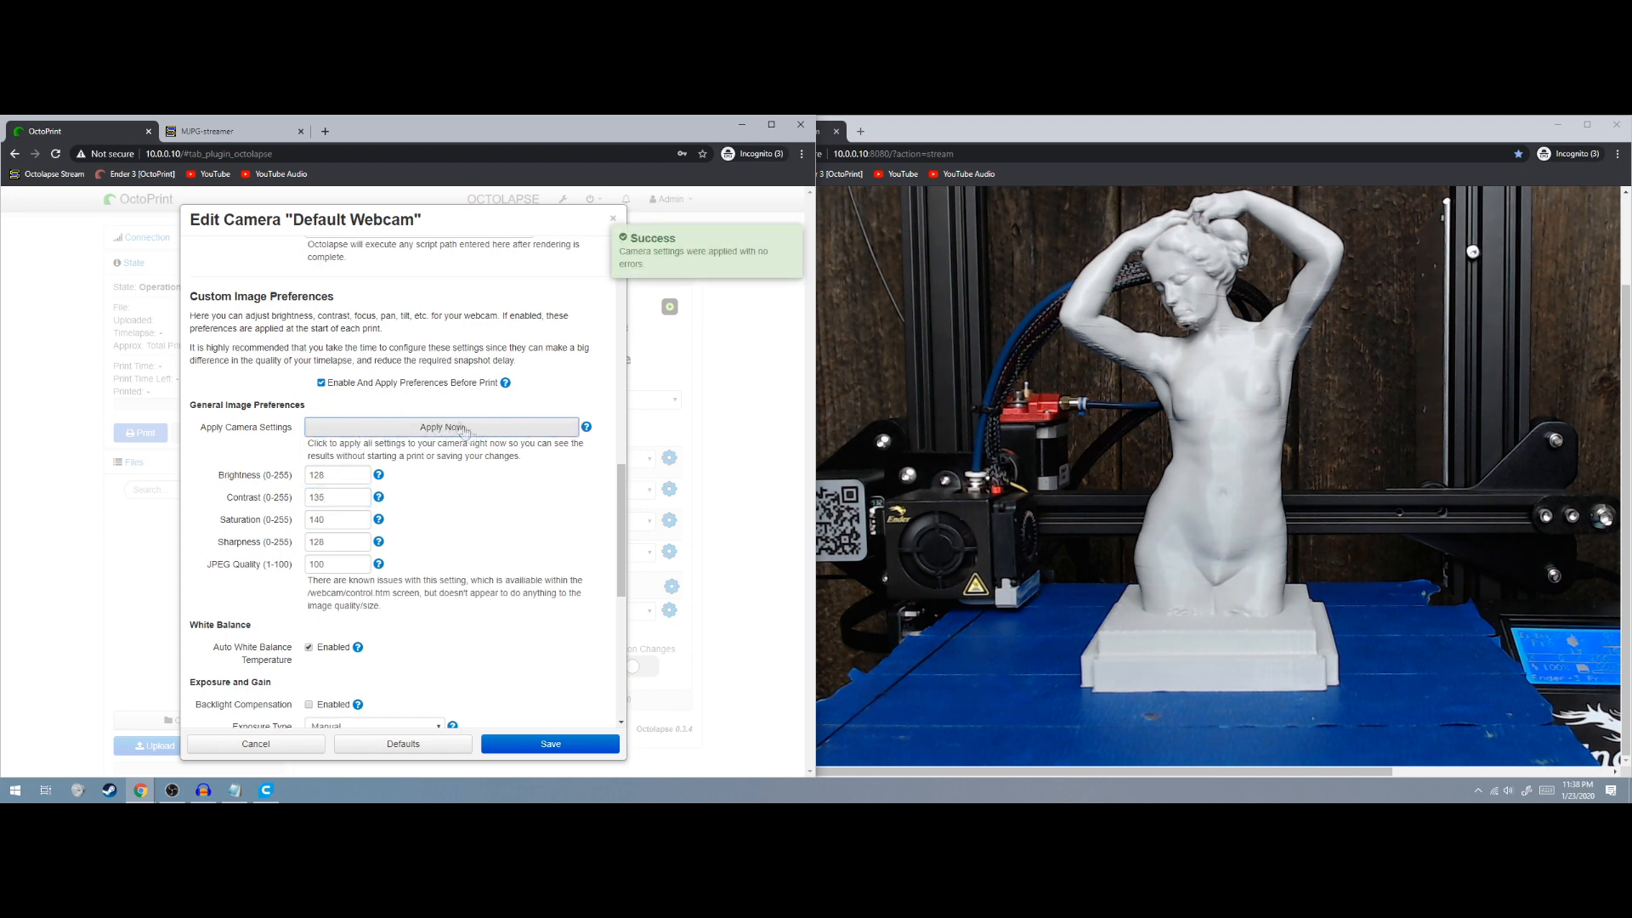
double_click(315, 474)
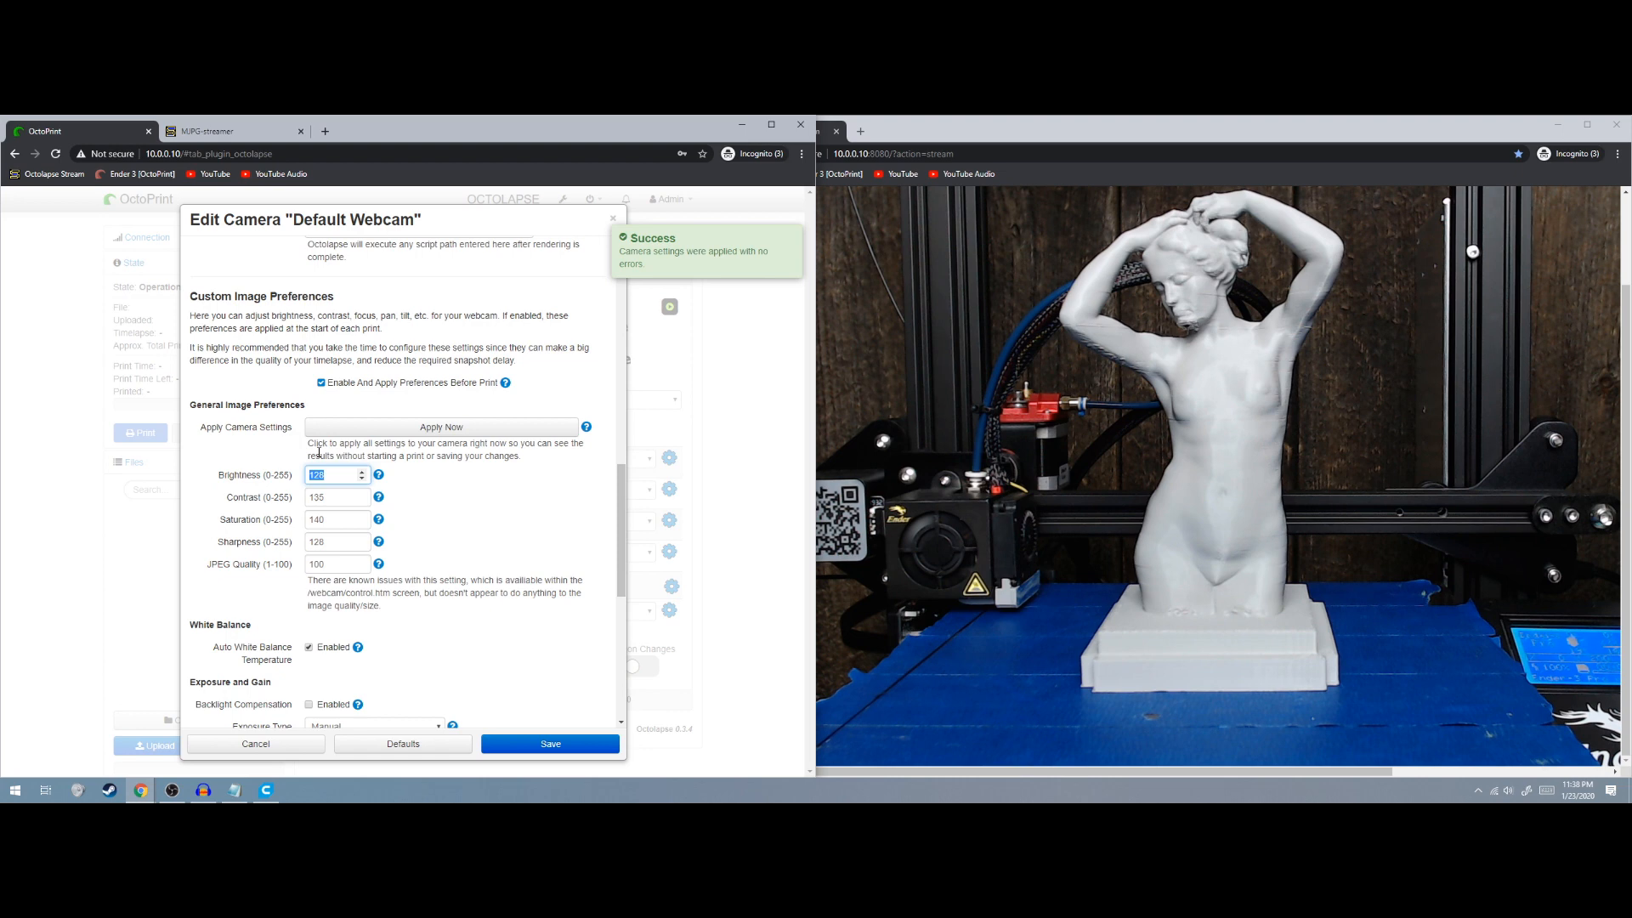
click(344, 430)
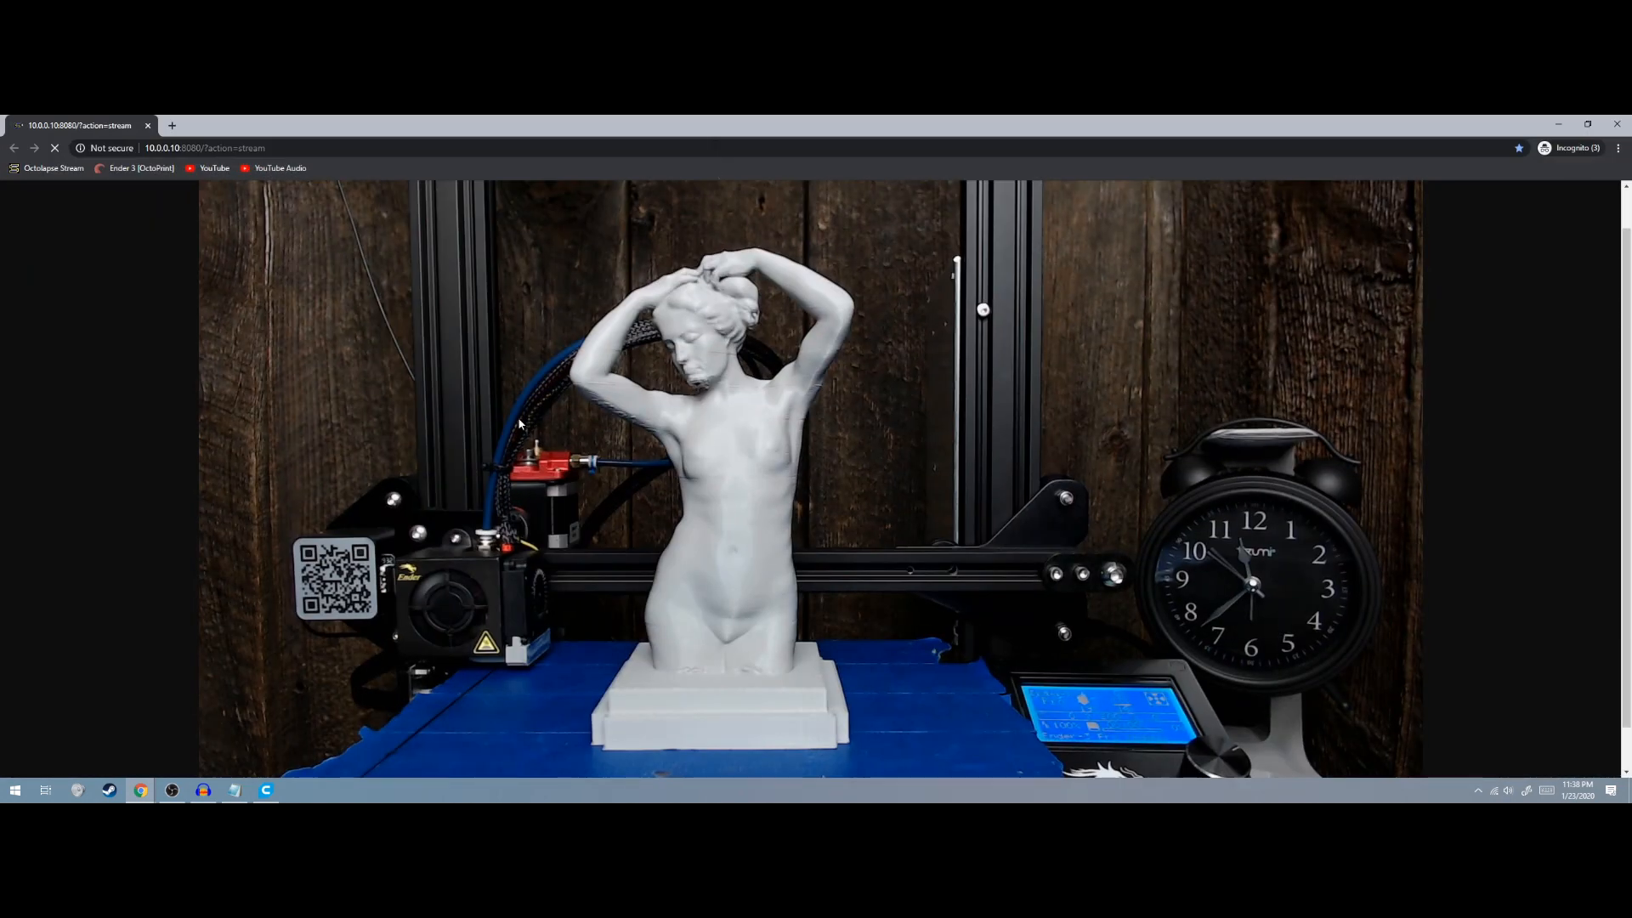
Scroll down and back up to inspect the tuned webcam image
scroll(915, 478, down, 1)
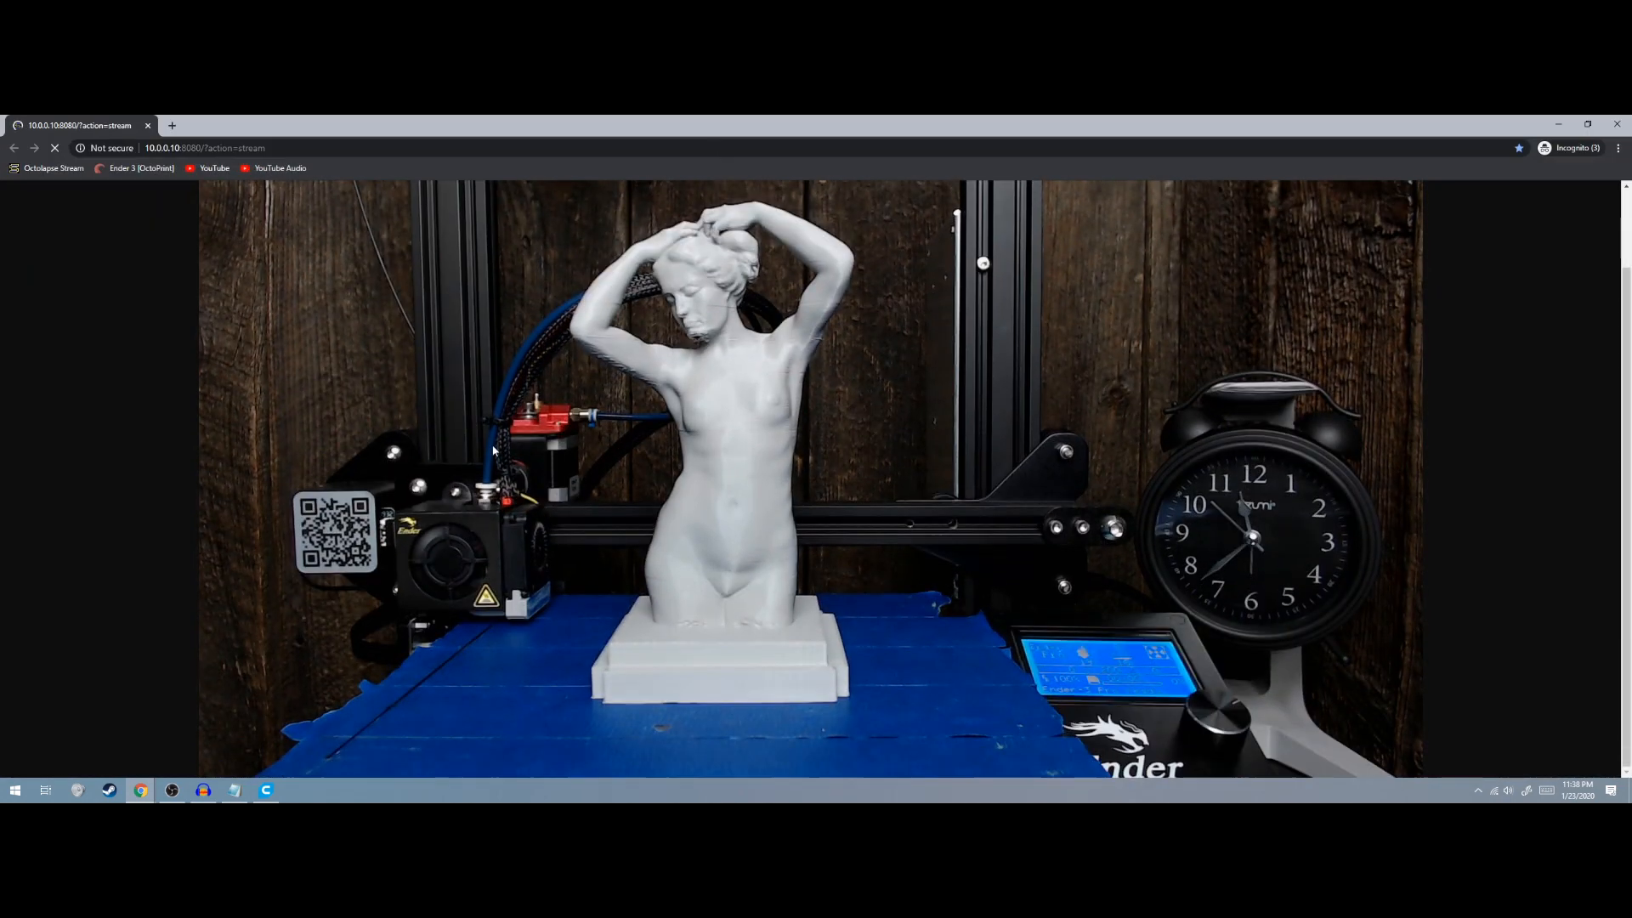
scroll(1097, 752, up, 1)
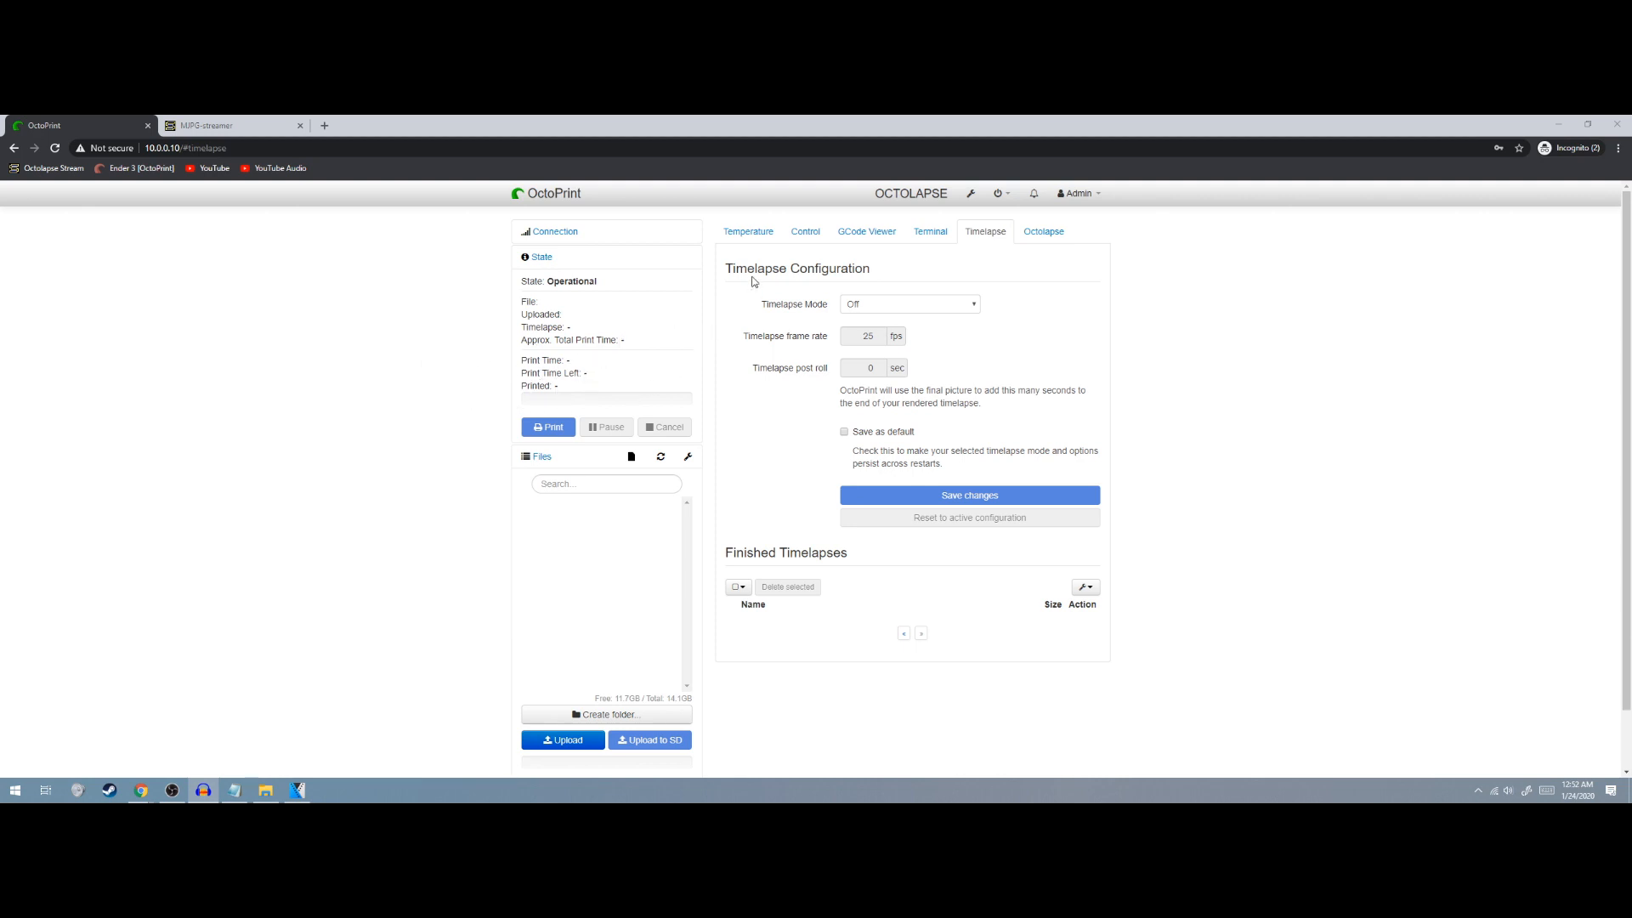
Set the hotend target to 200°C and the bed to 60°C using the PLA presets
click(748, 234)
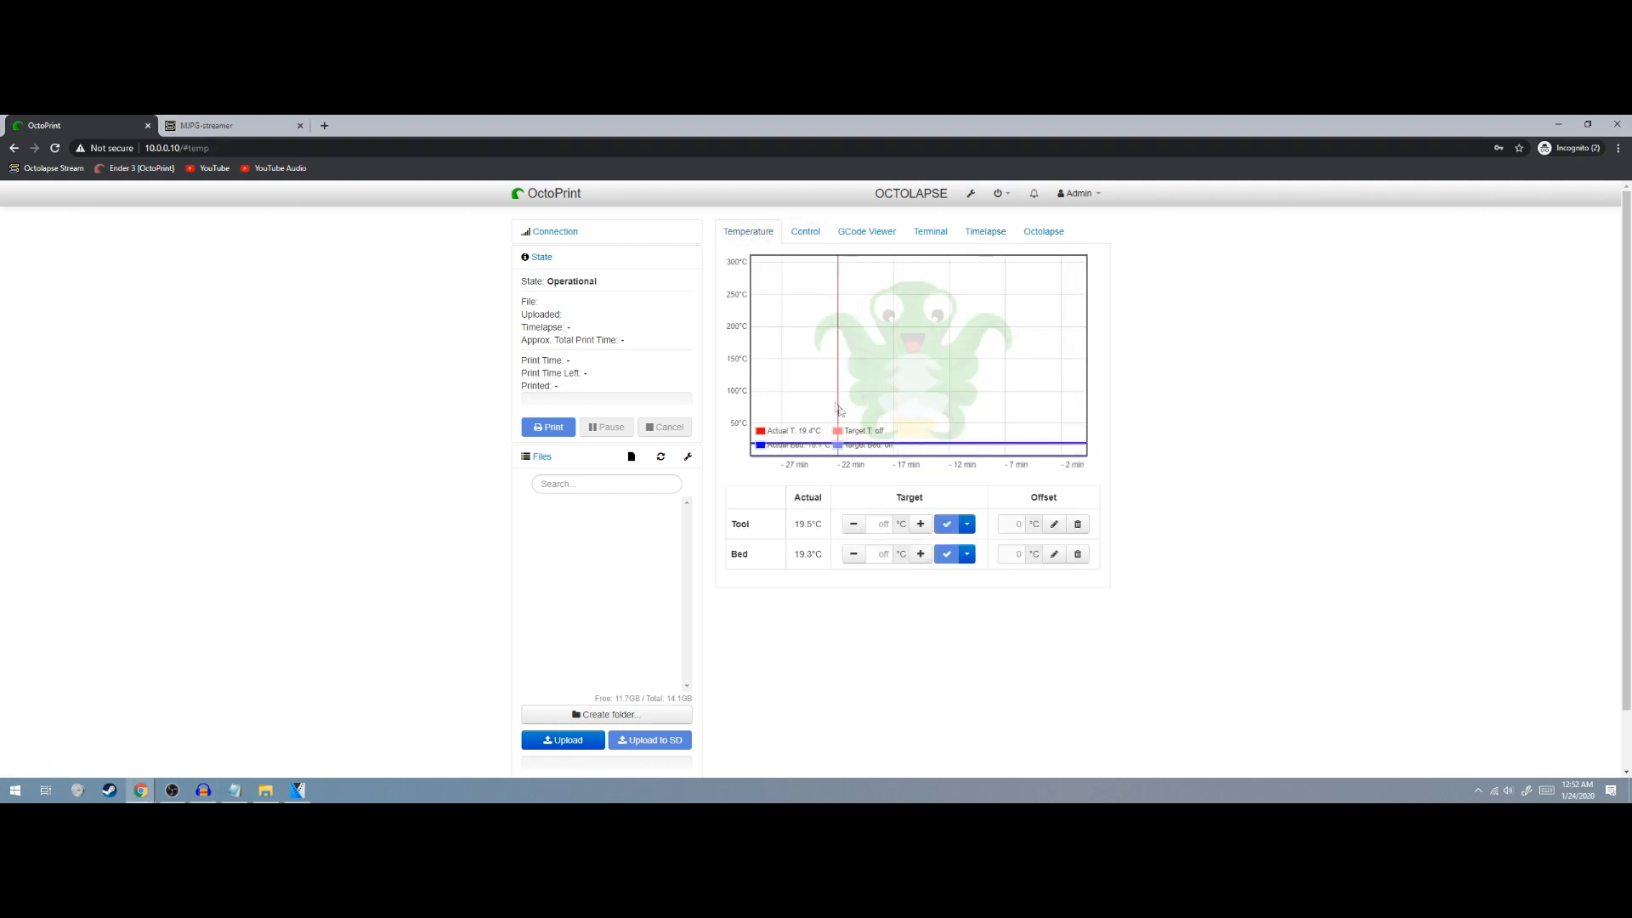
click(966, 525)
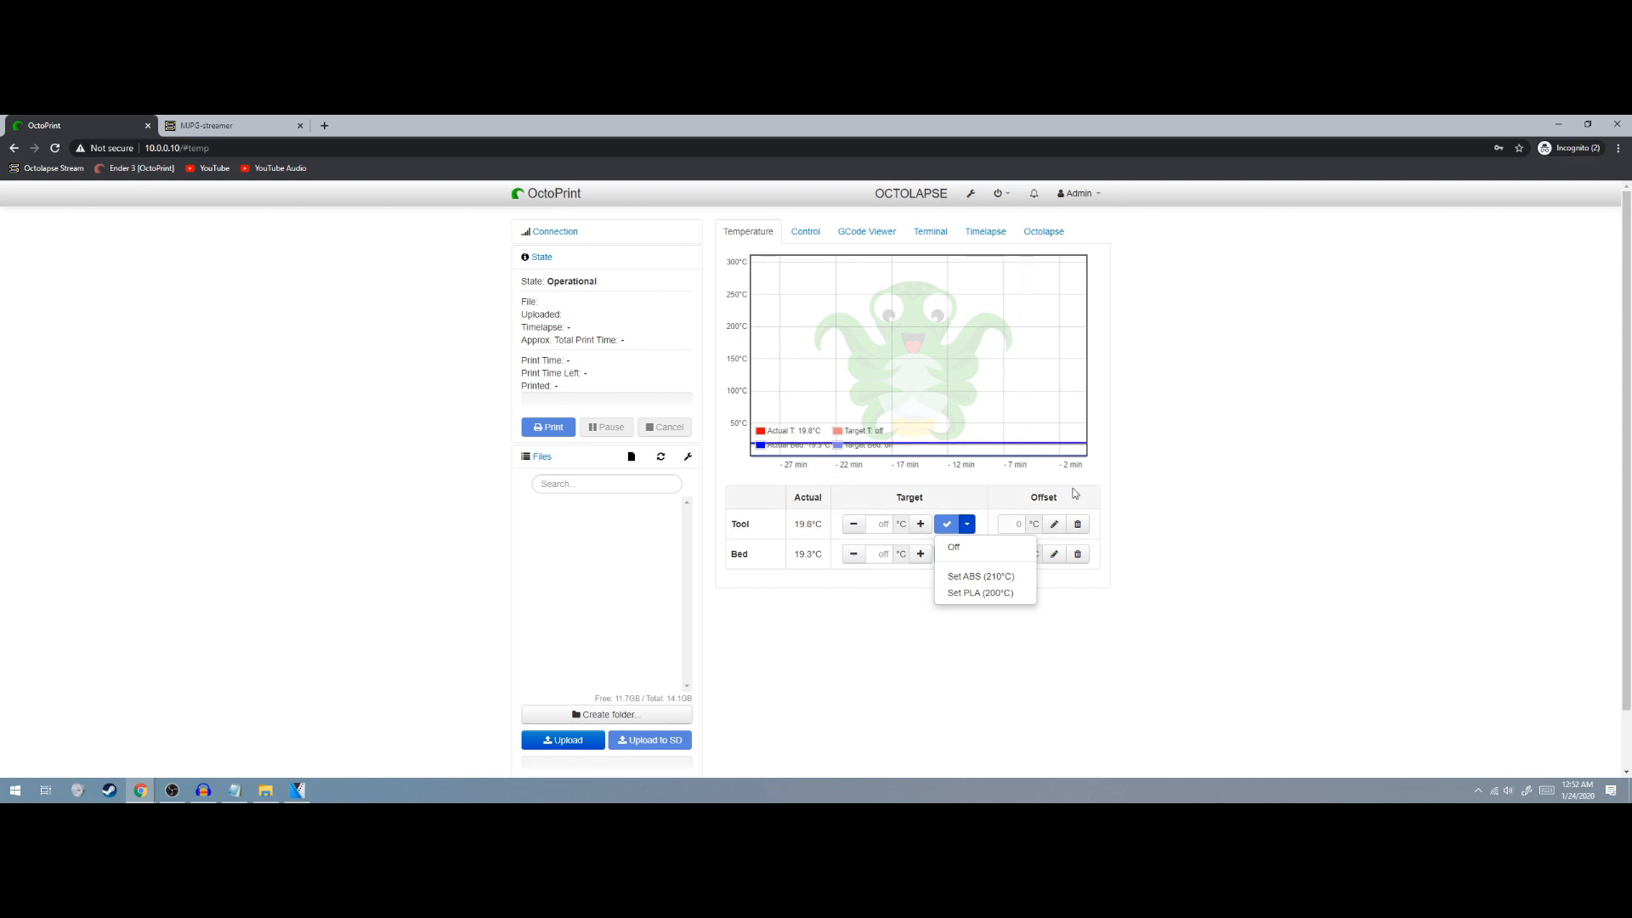
click(980, 593)
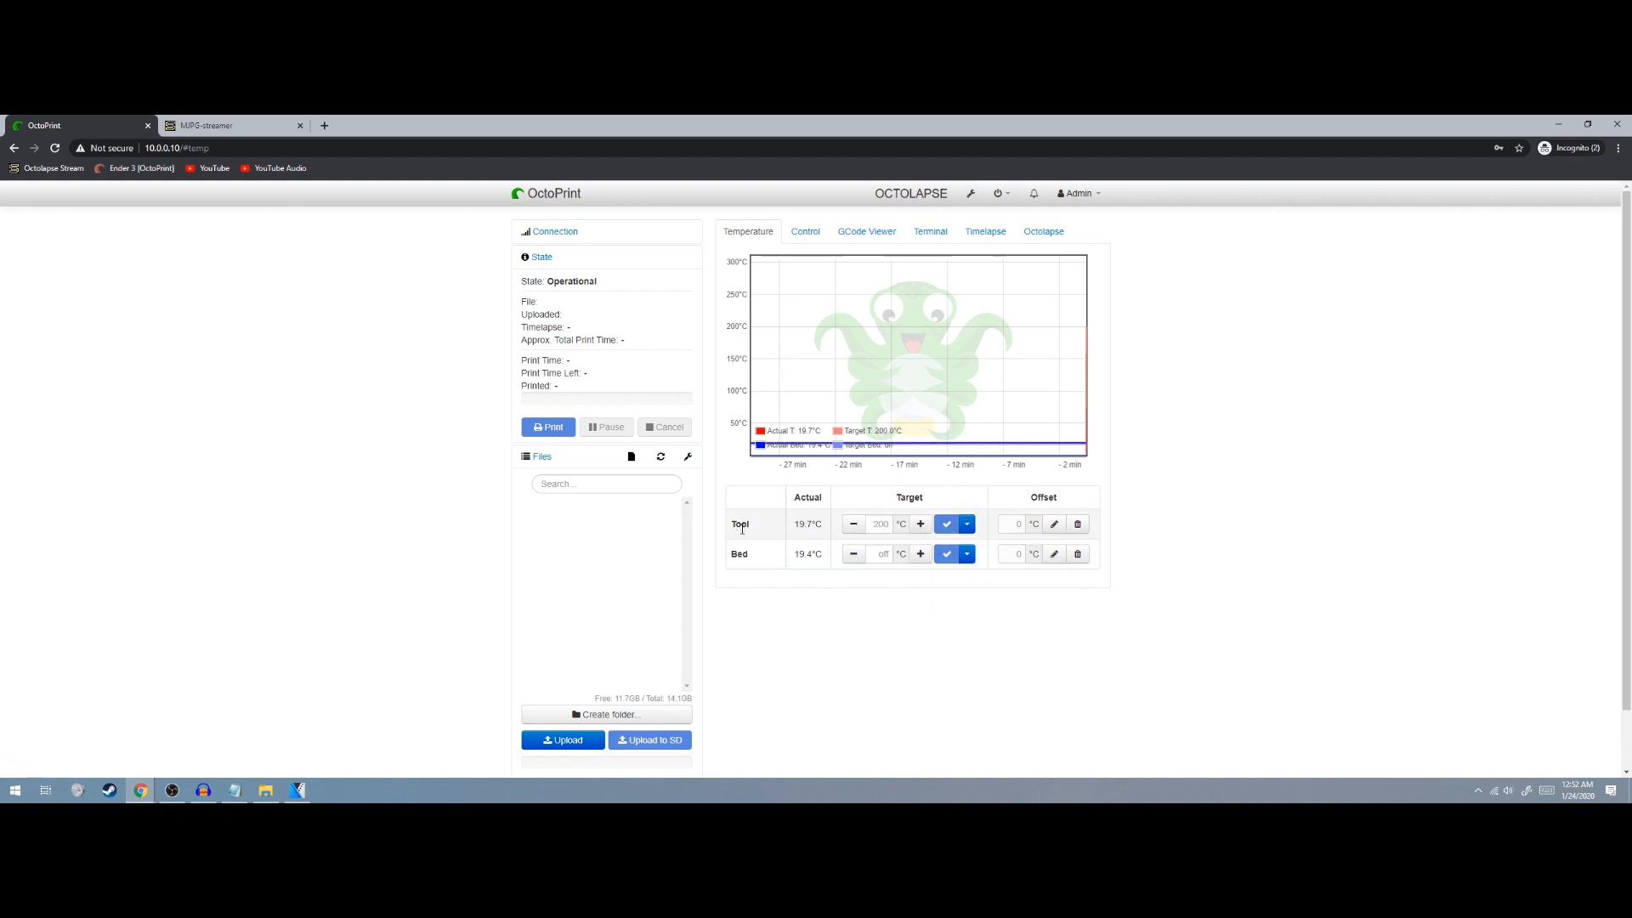
click(967, 554)
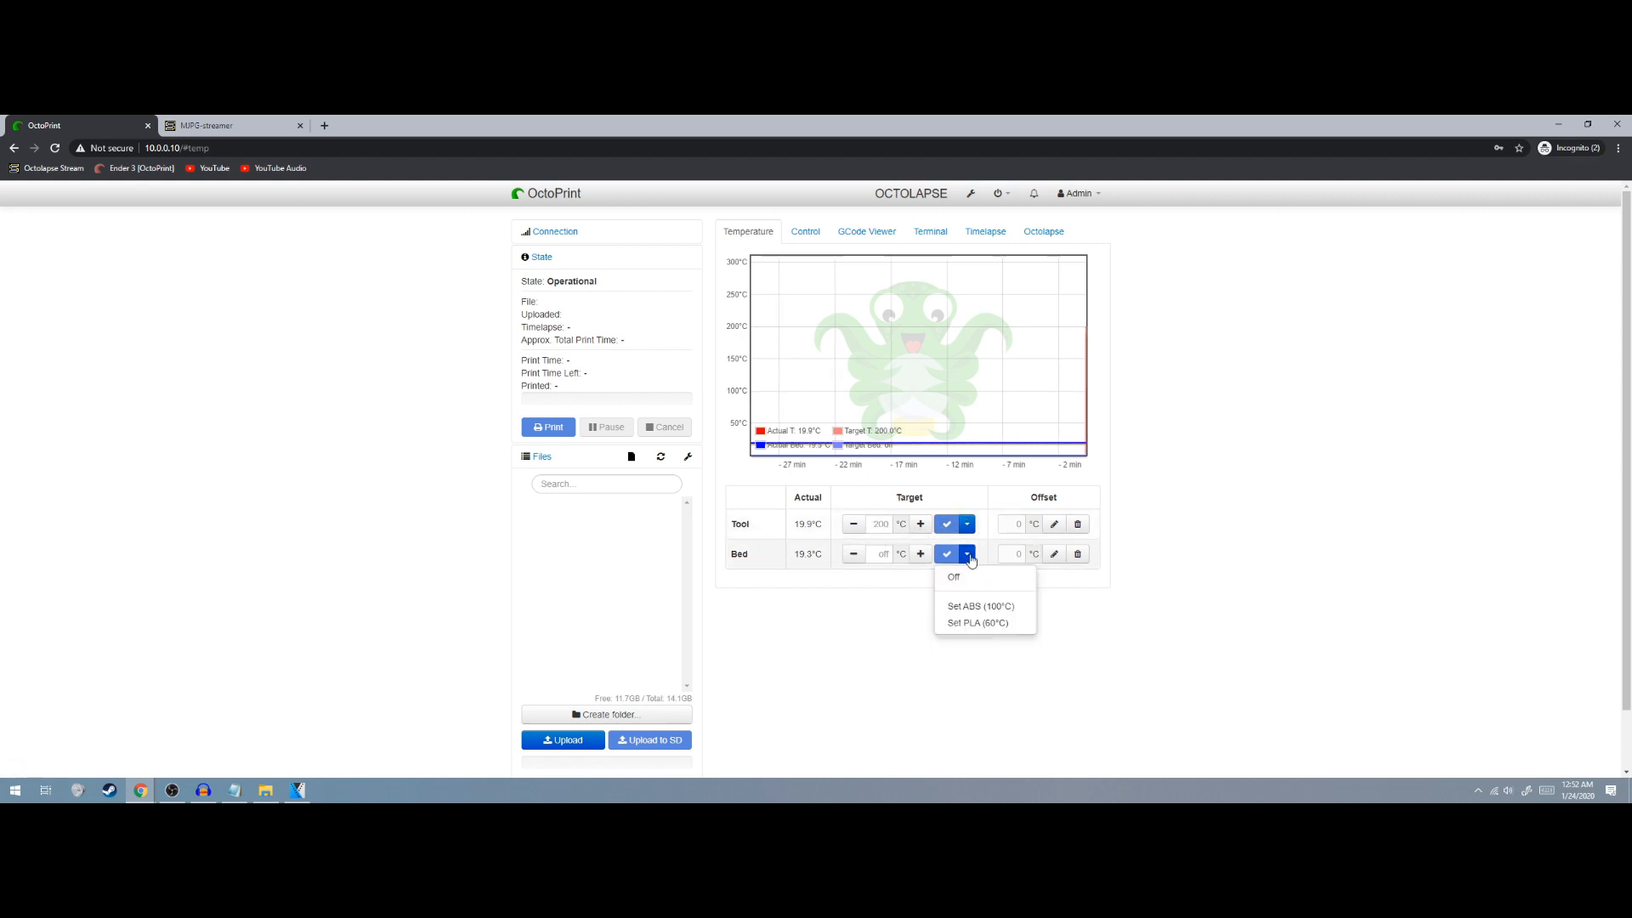
click(979, 624)
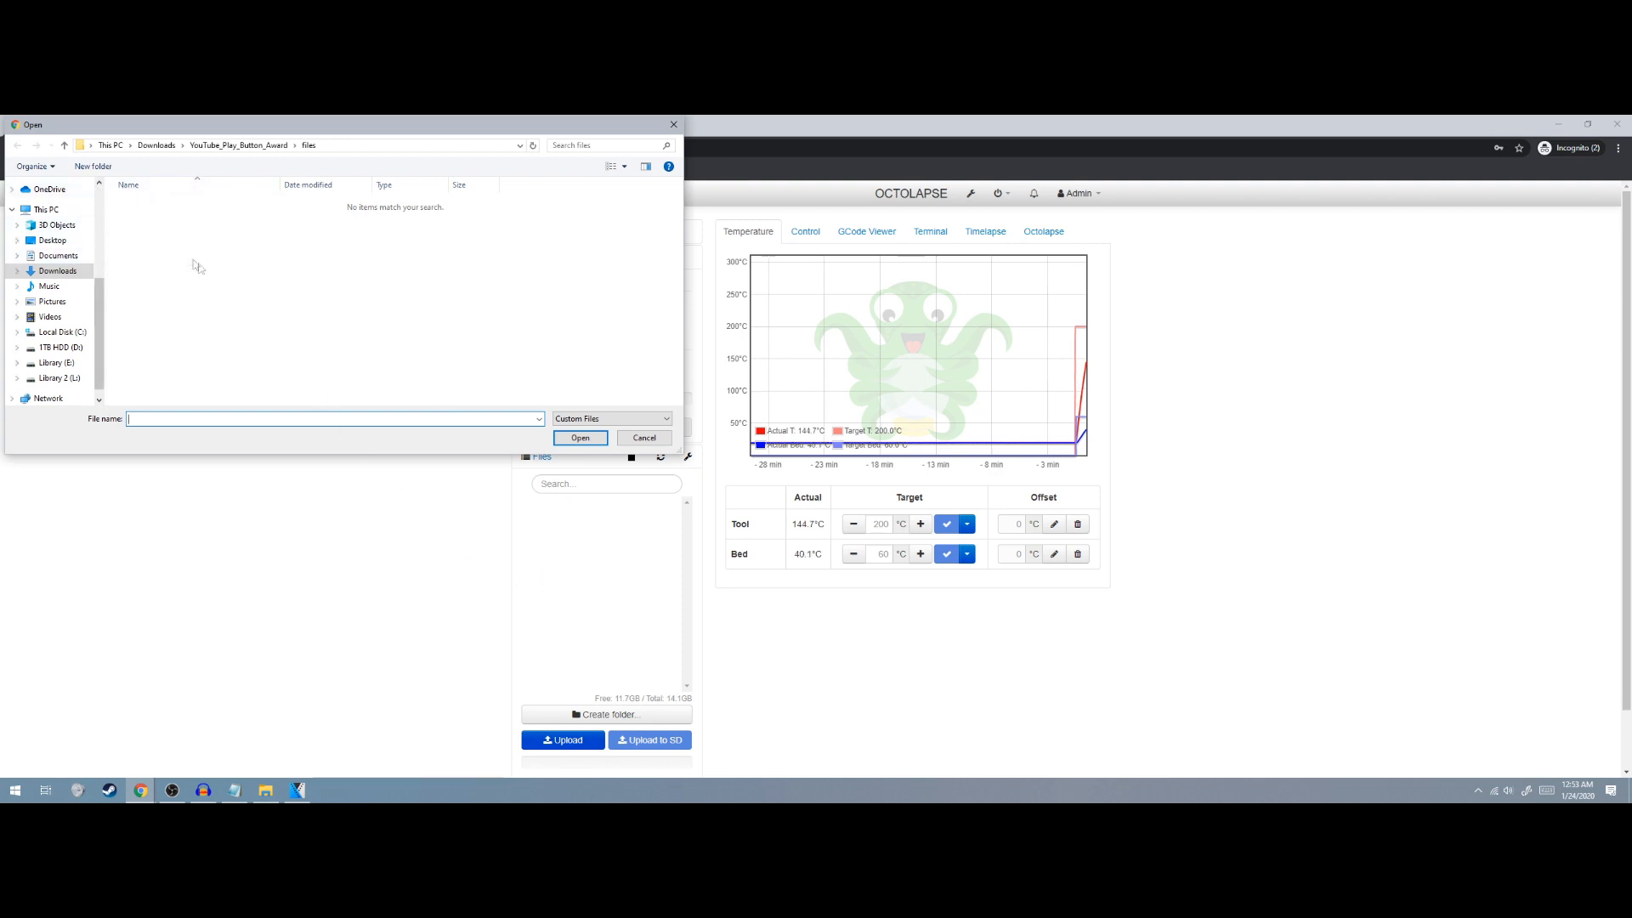
Upload CE3_baby-yoda.gcode from D:\YouTube\Sliced Printer Files into OctoPrint's file list
click(69, 351)
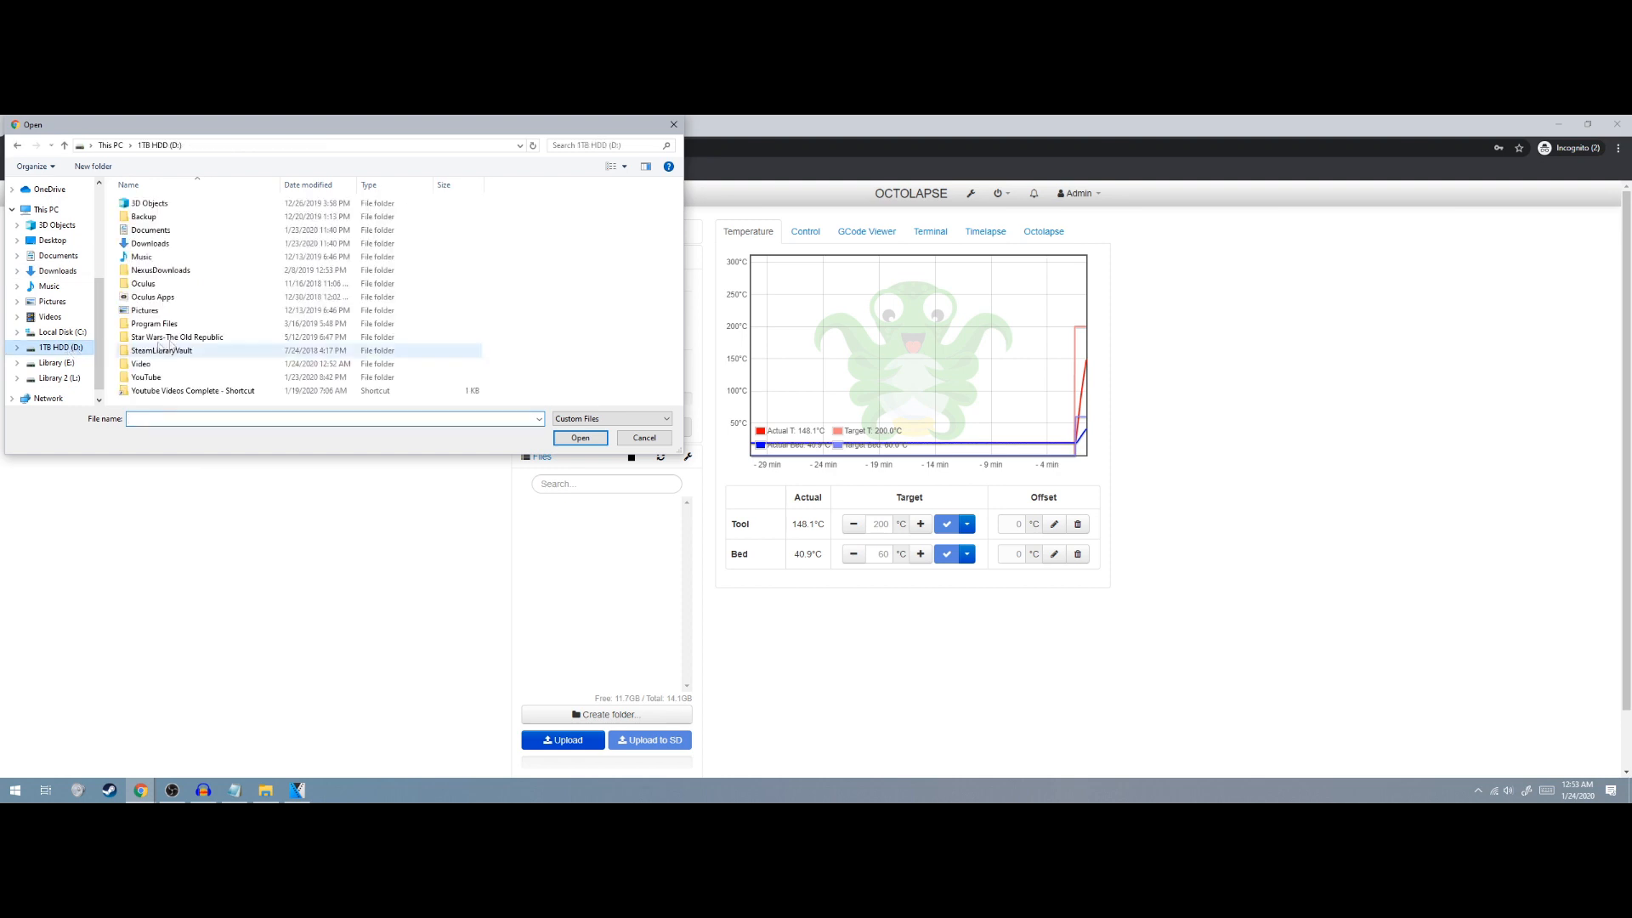
double_click(176, 362)
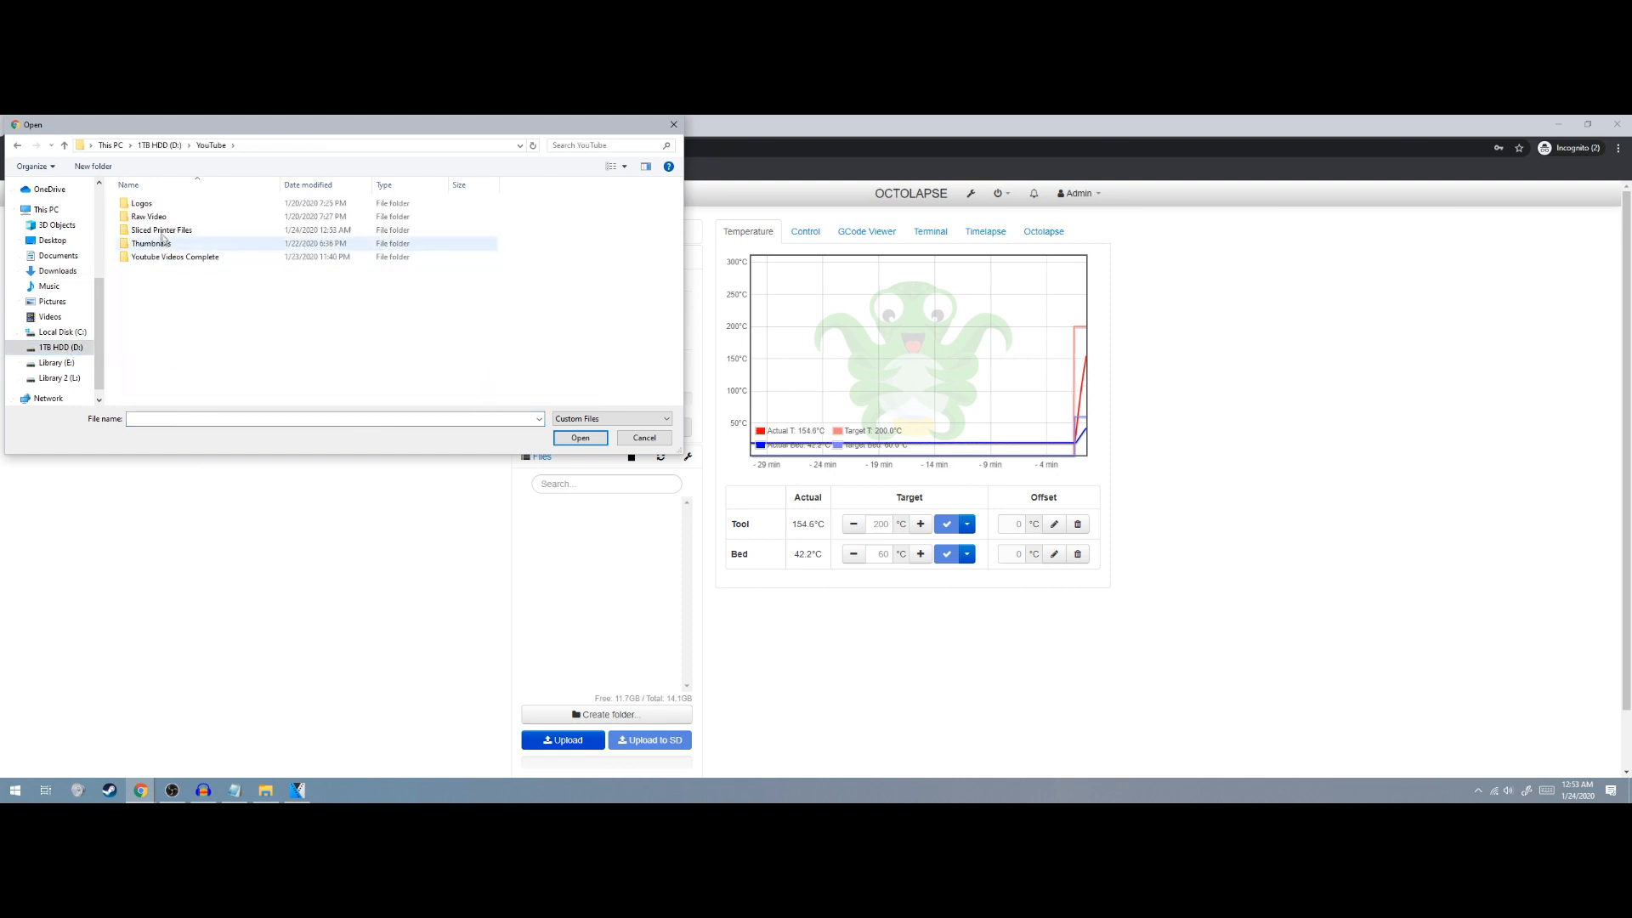
double_click(164, 231)
click(162, 245)
click(579, 438)
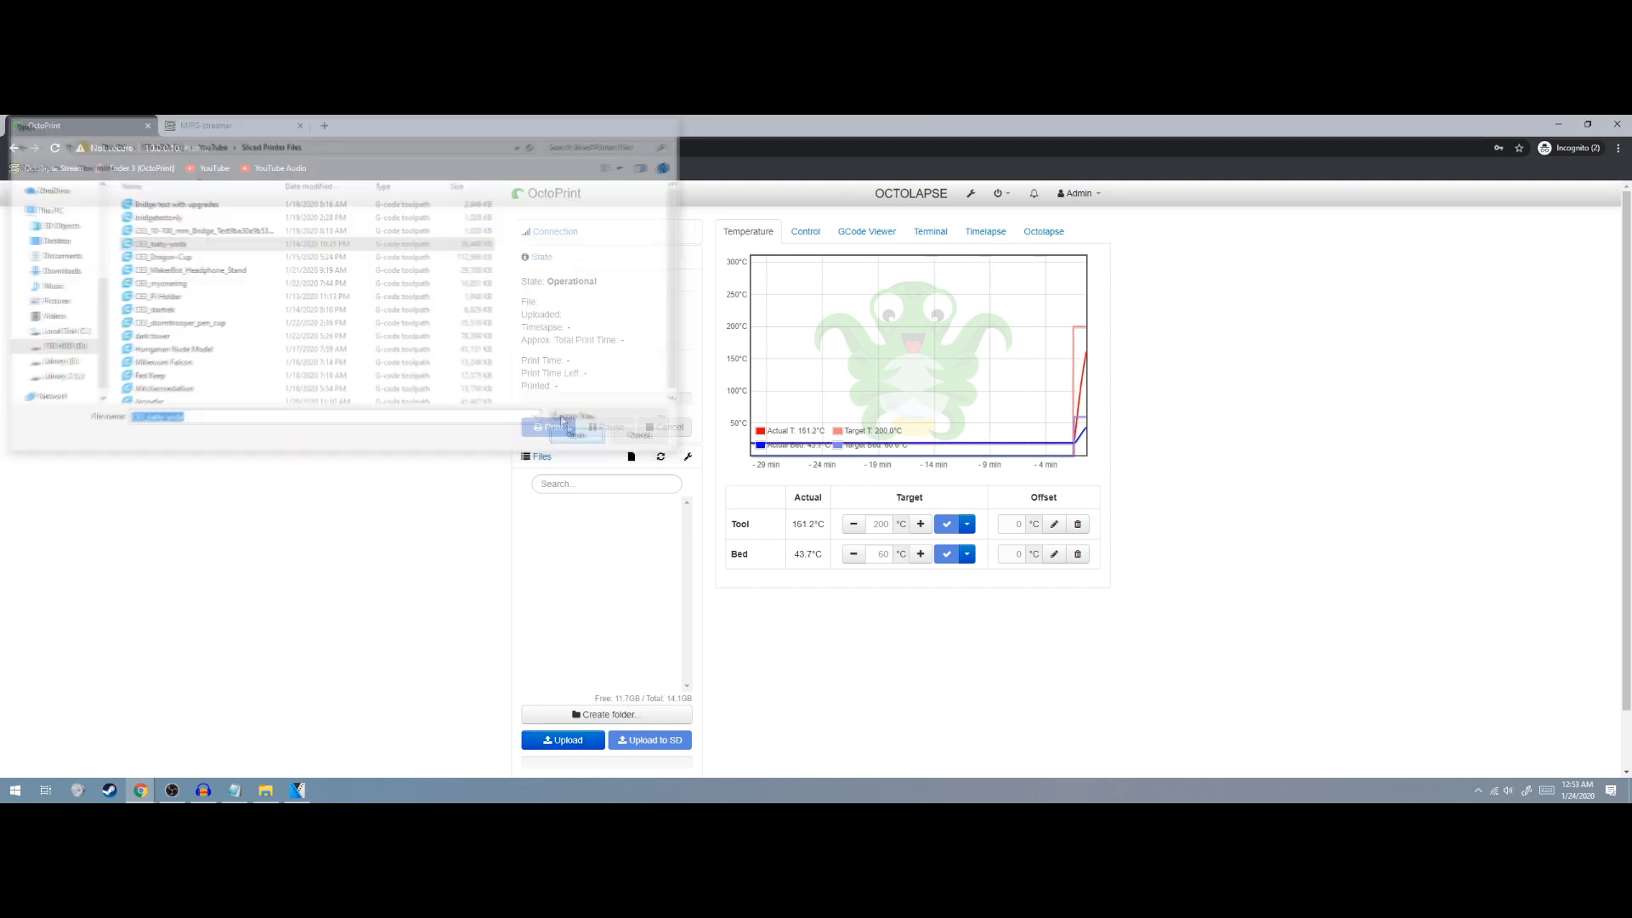
scroll(548, 738, down, 1)
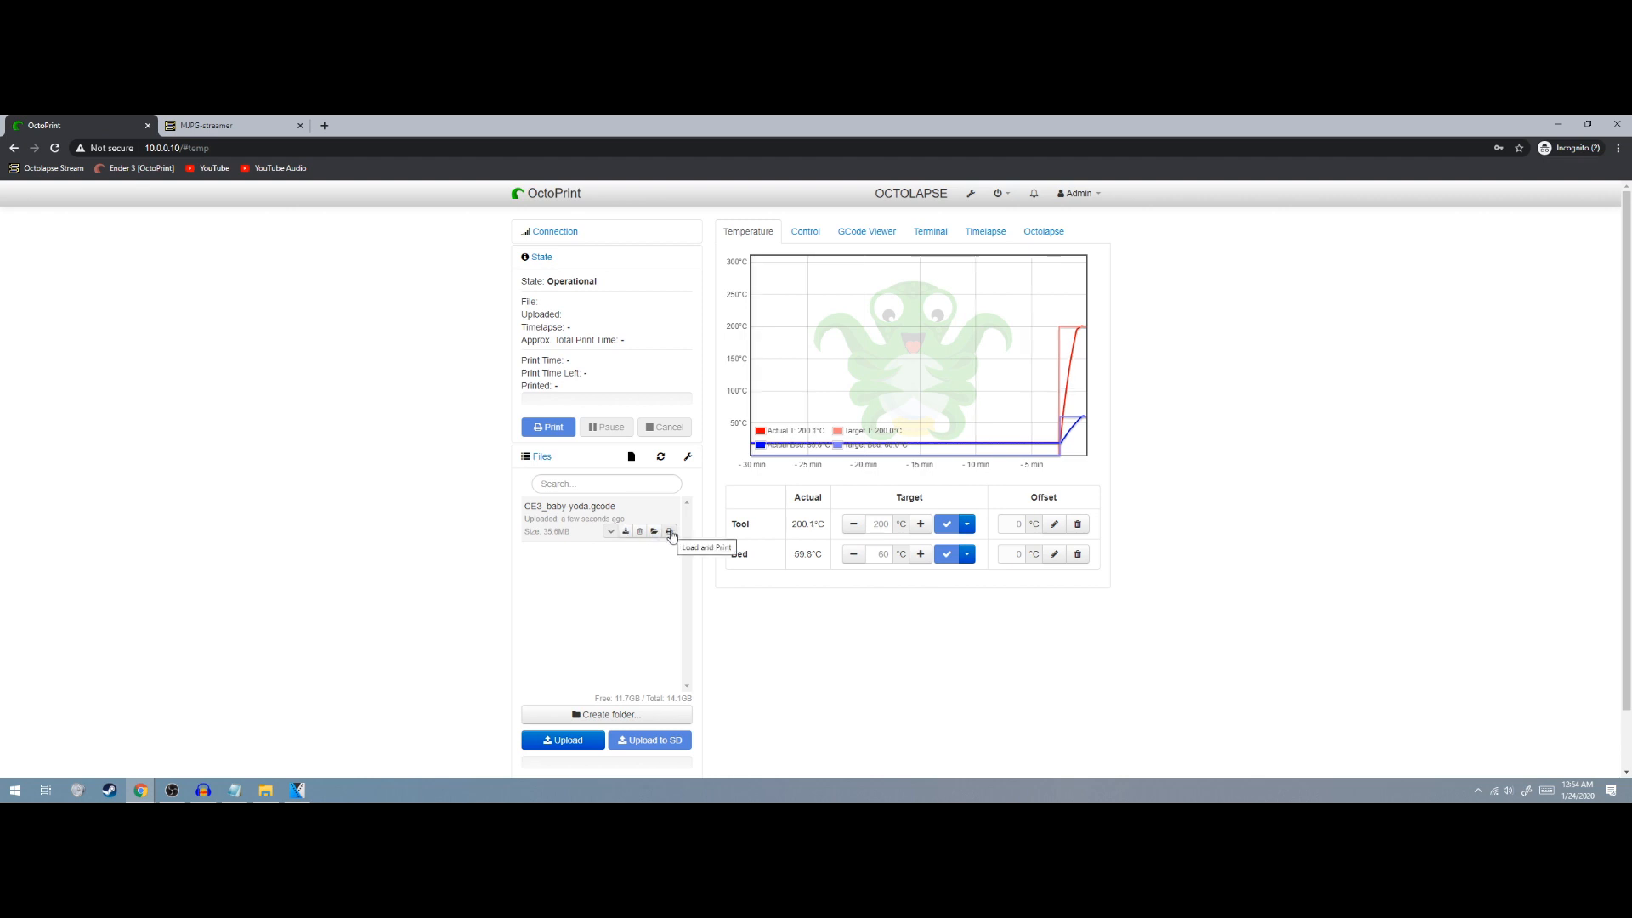
Load and print CE3_baby-yoda.gcode, then bring up the MJPG-streamer camera stream page
click(671, 528)
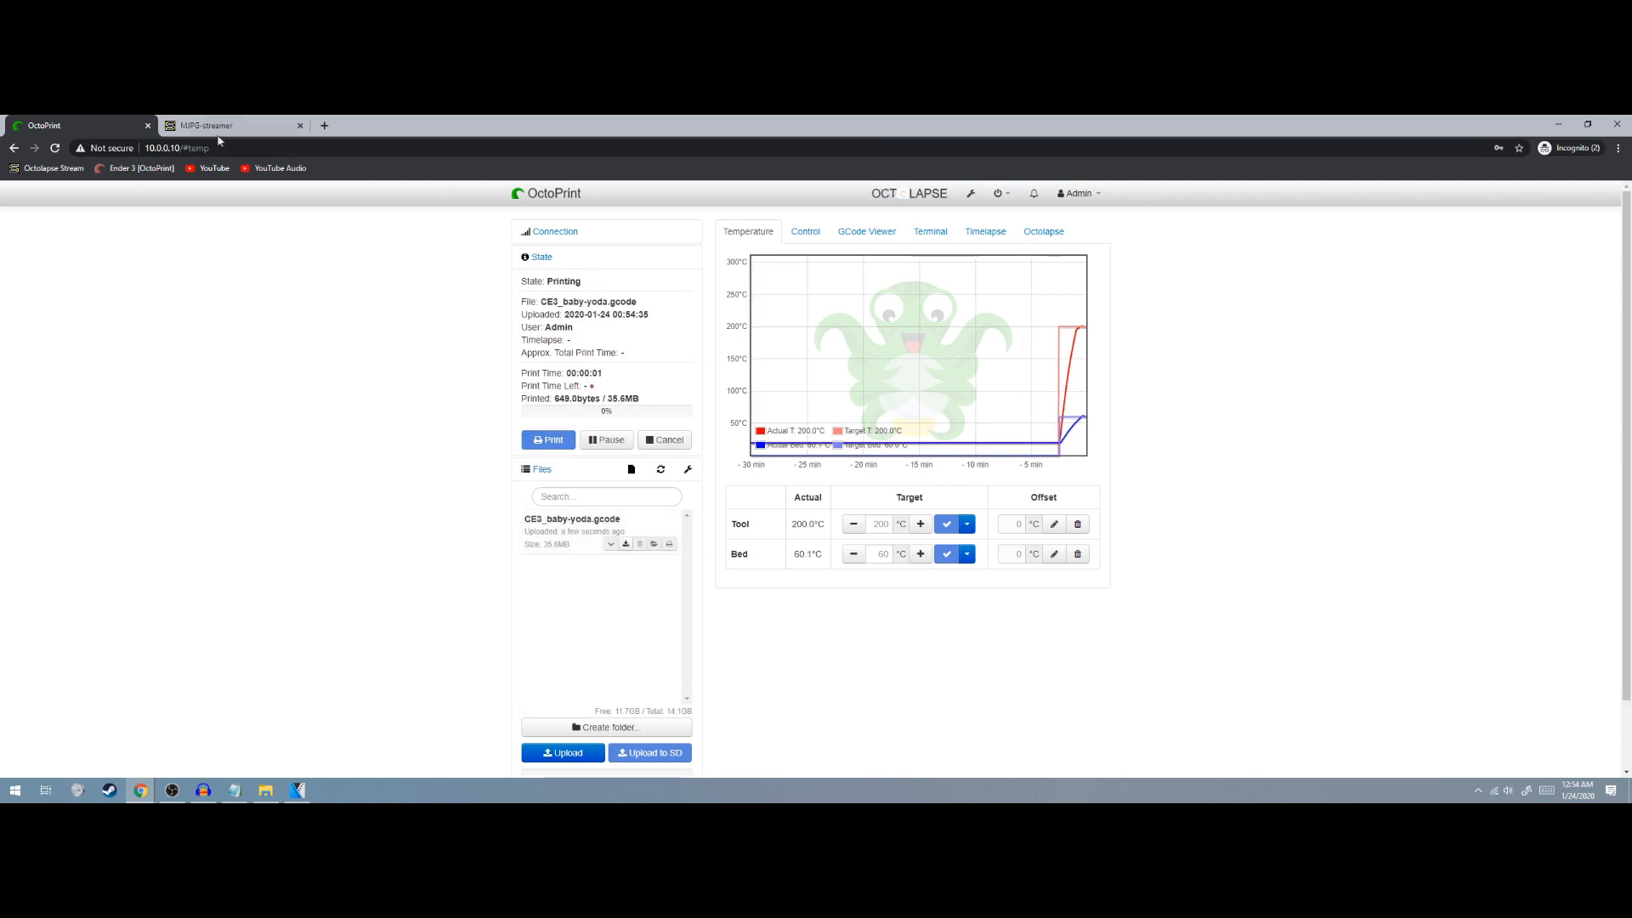
click(251, 126)
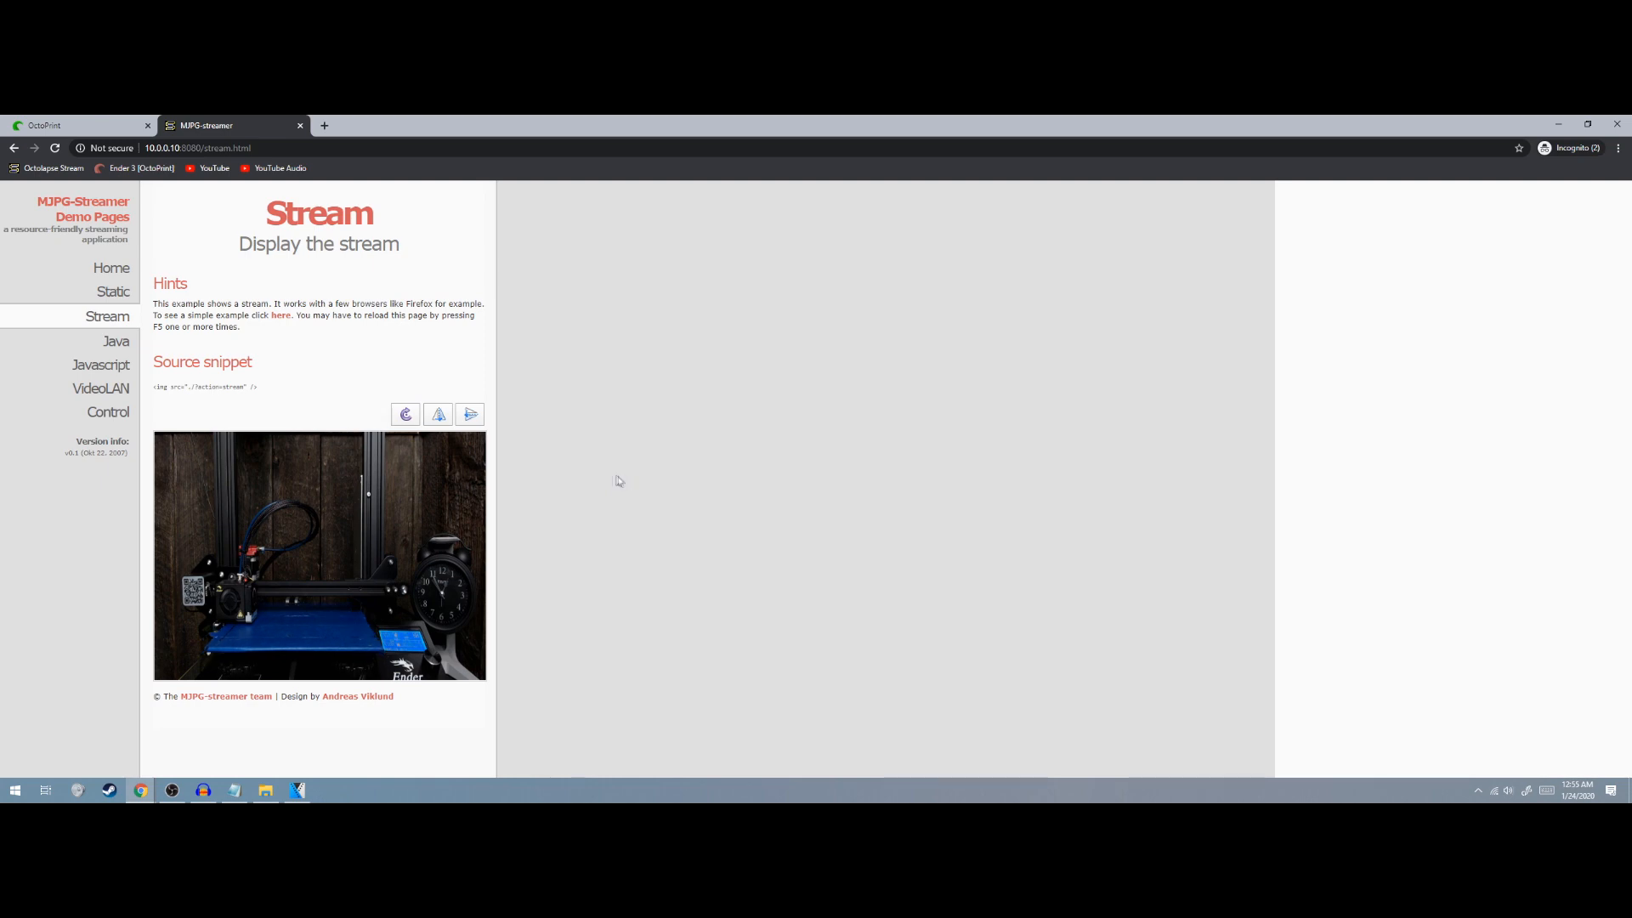
Back in OctoPrint, show the Octolapse panel and enlarge its webcam preview
click(96, 126)
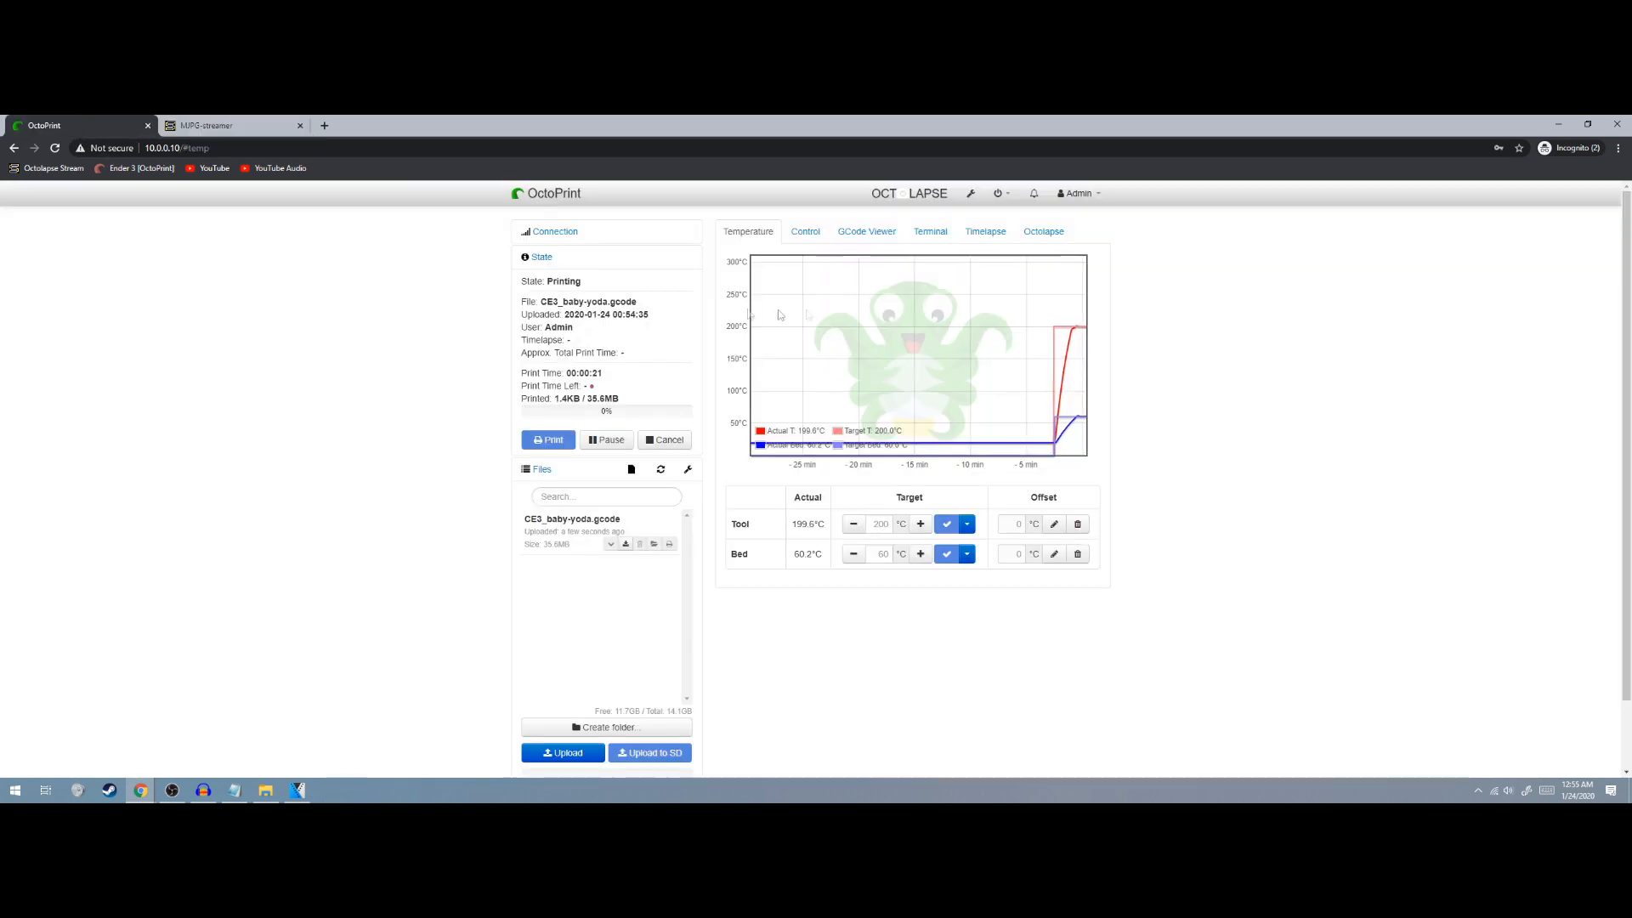
click(1043, 231)
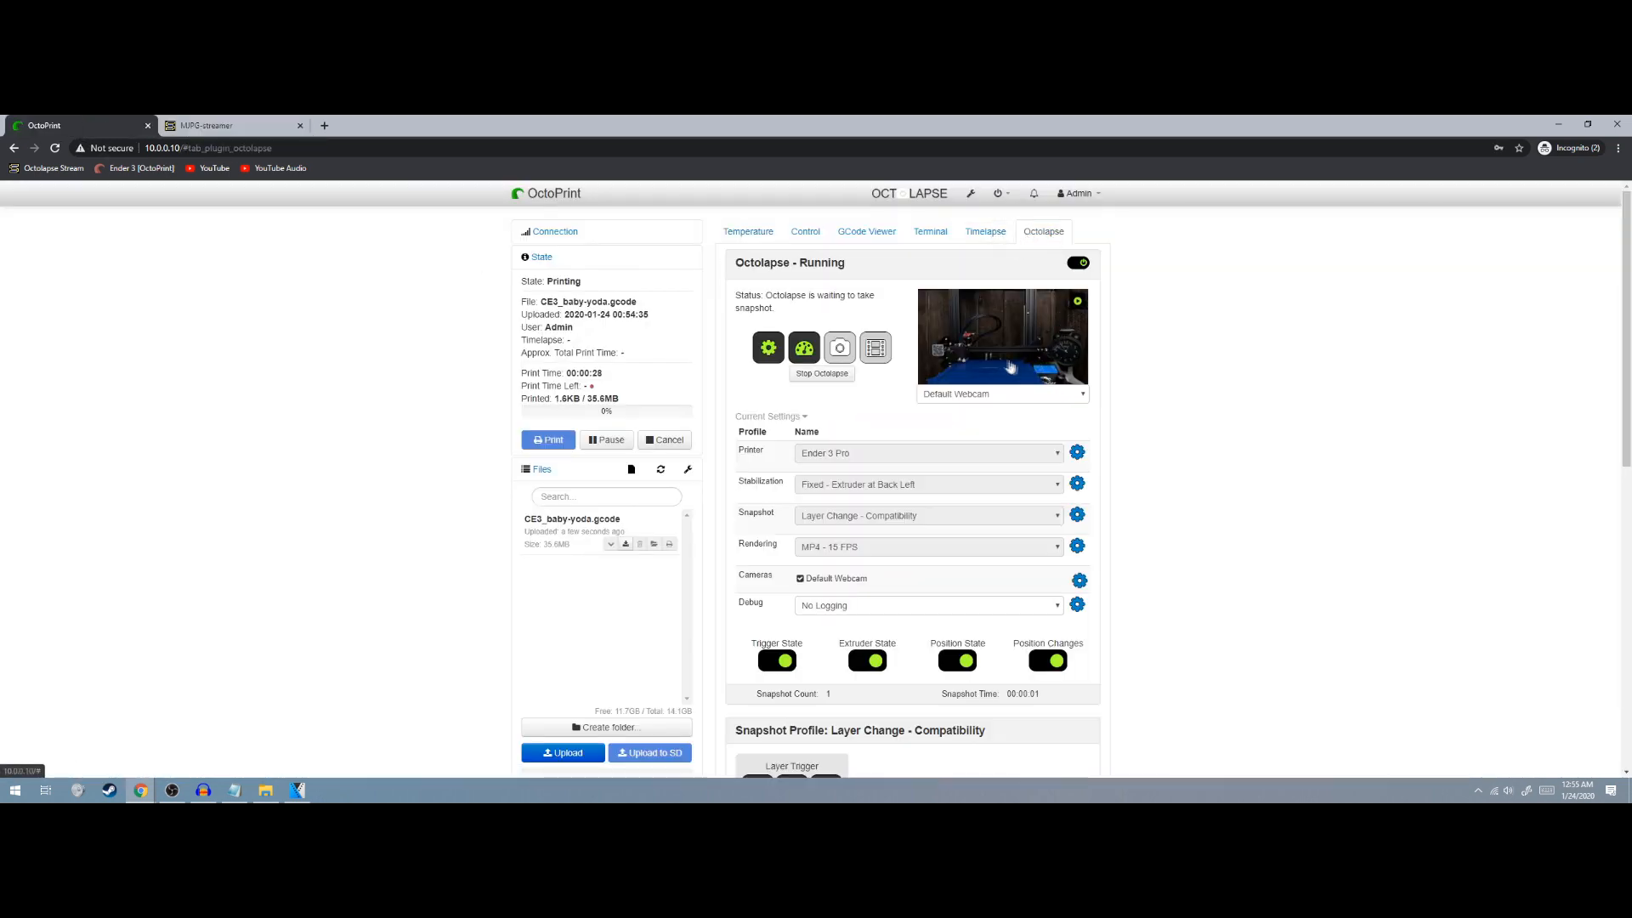
click(1010, 362)
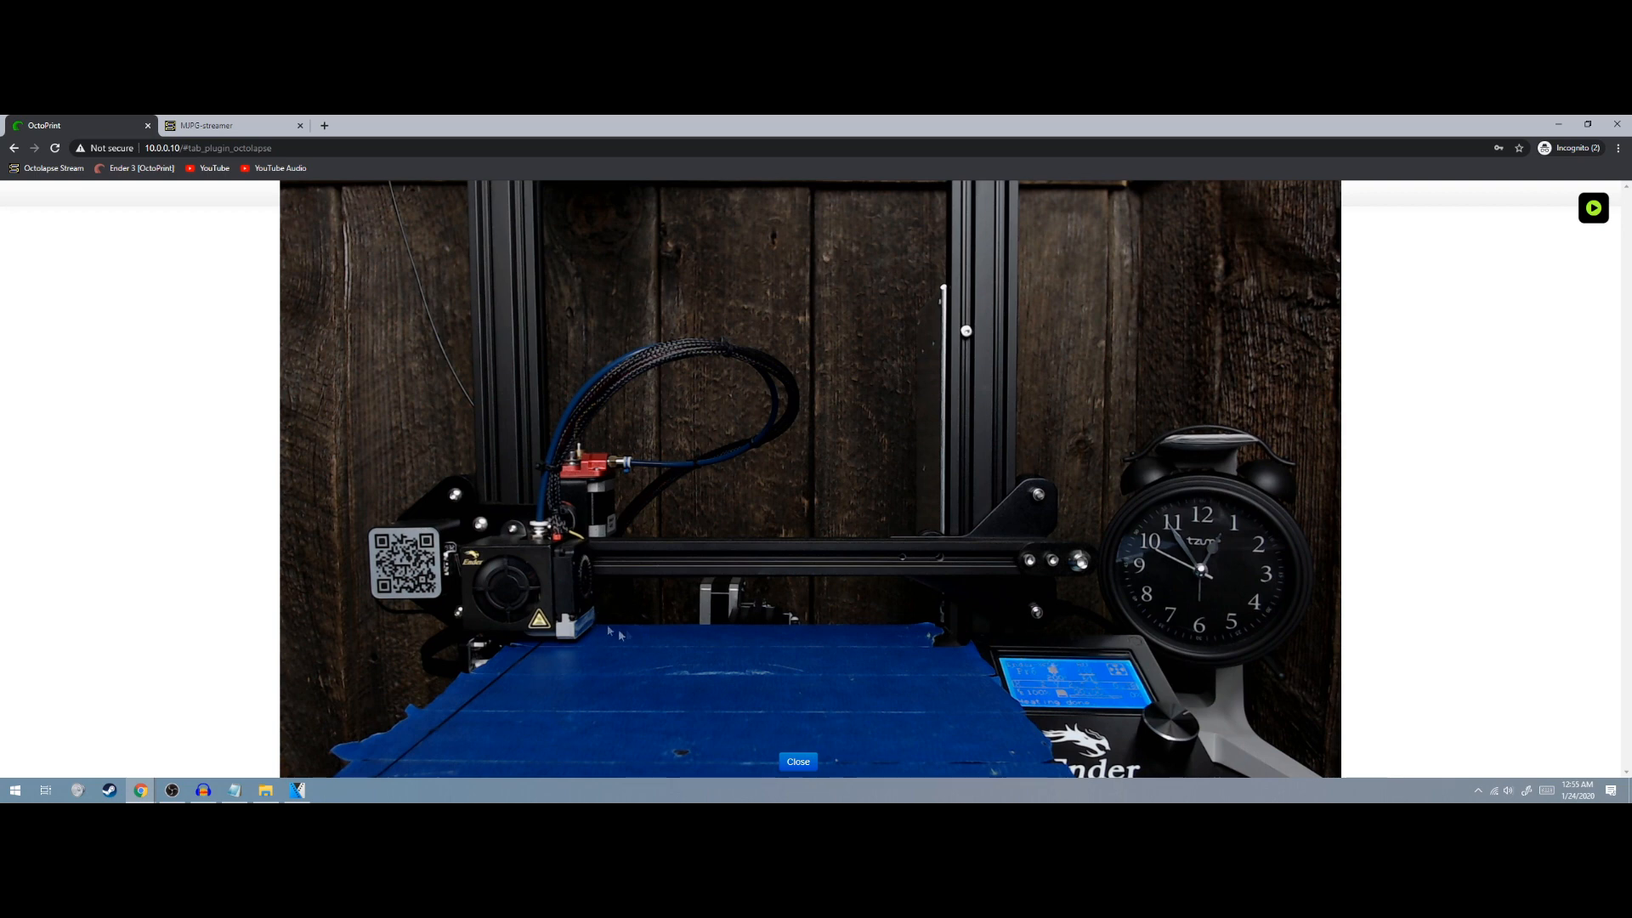
Compare with the full-size MJPG-streamer feed, then close the enlarged Octolapse preview
click(204, 125)
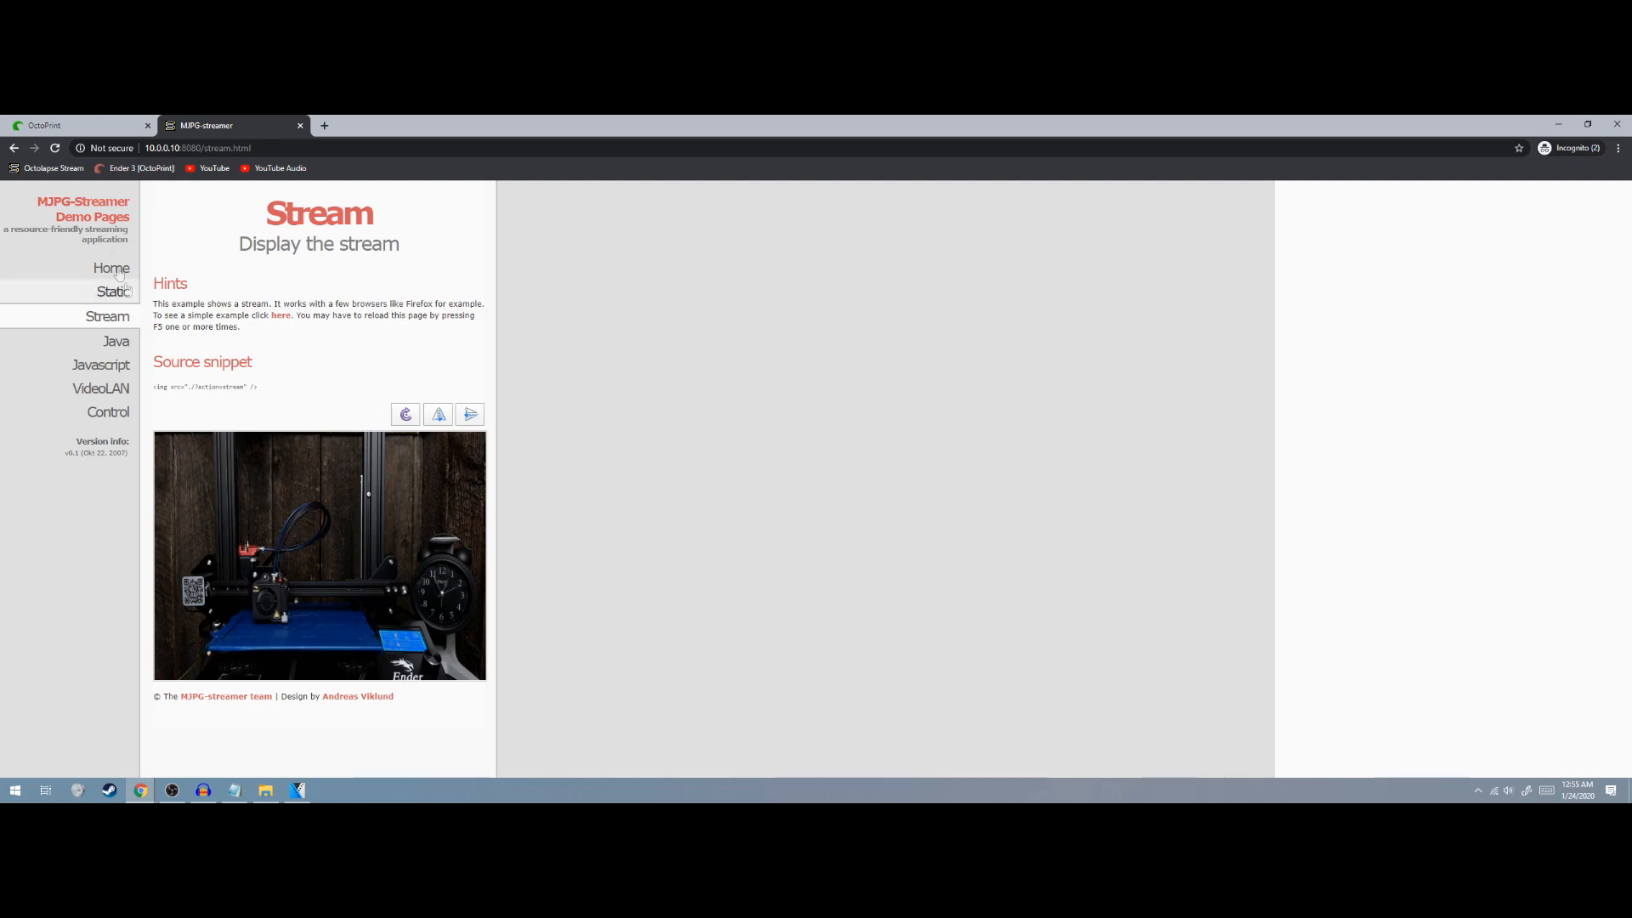
click(54, 168)
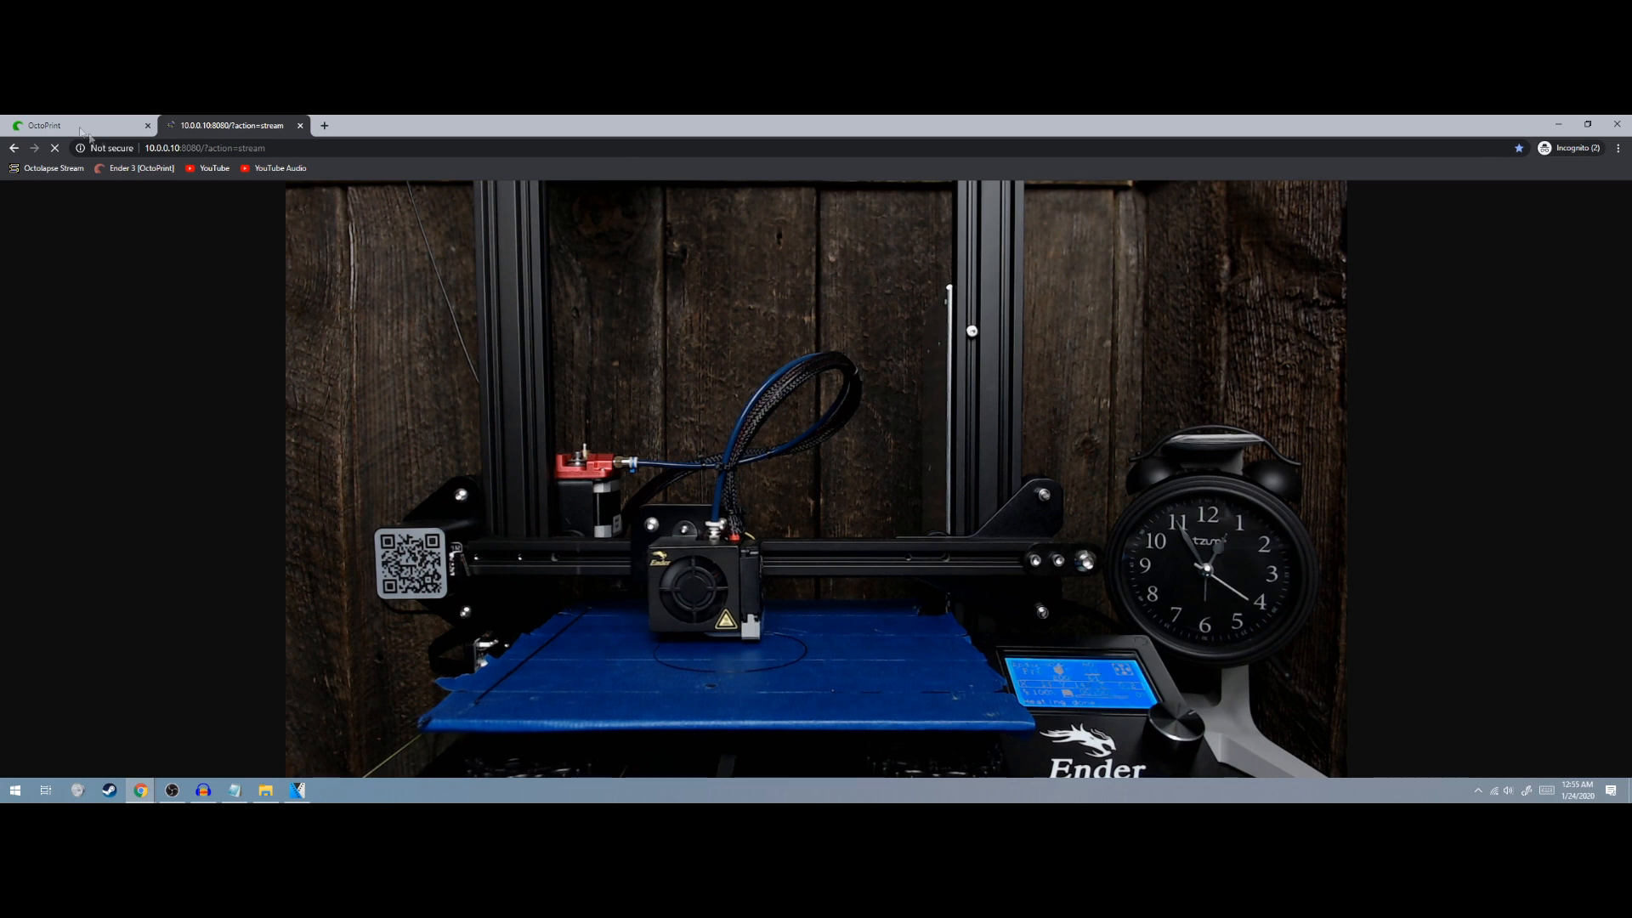
key(ctrl+Tab)
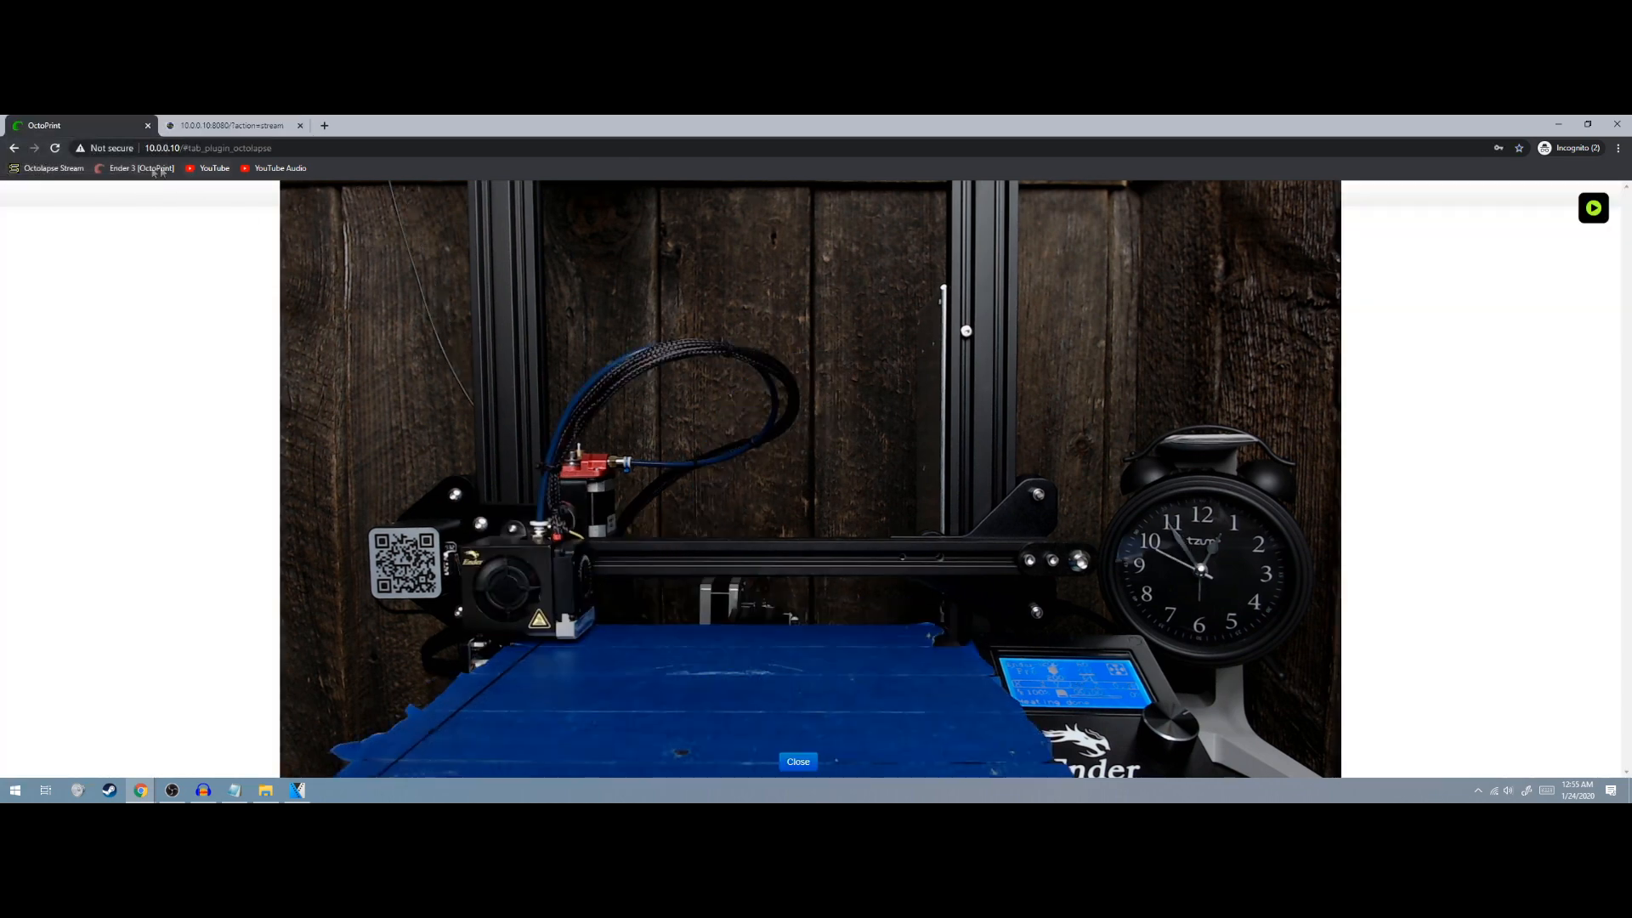
click(164, 316)
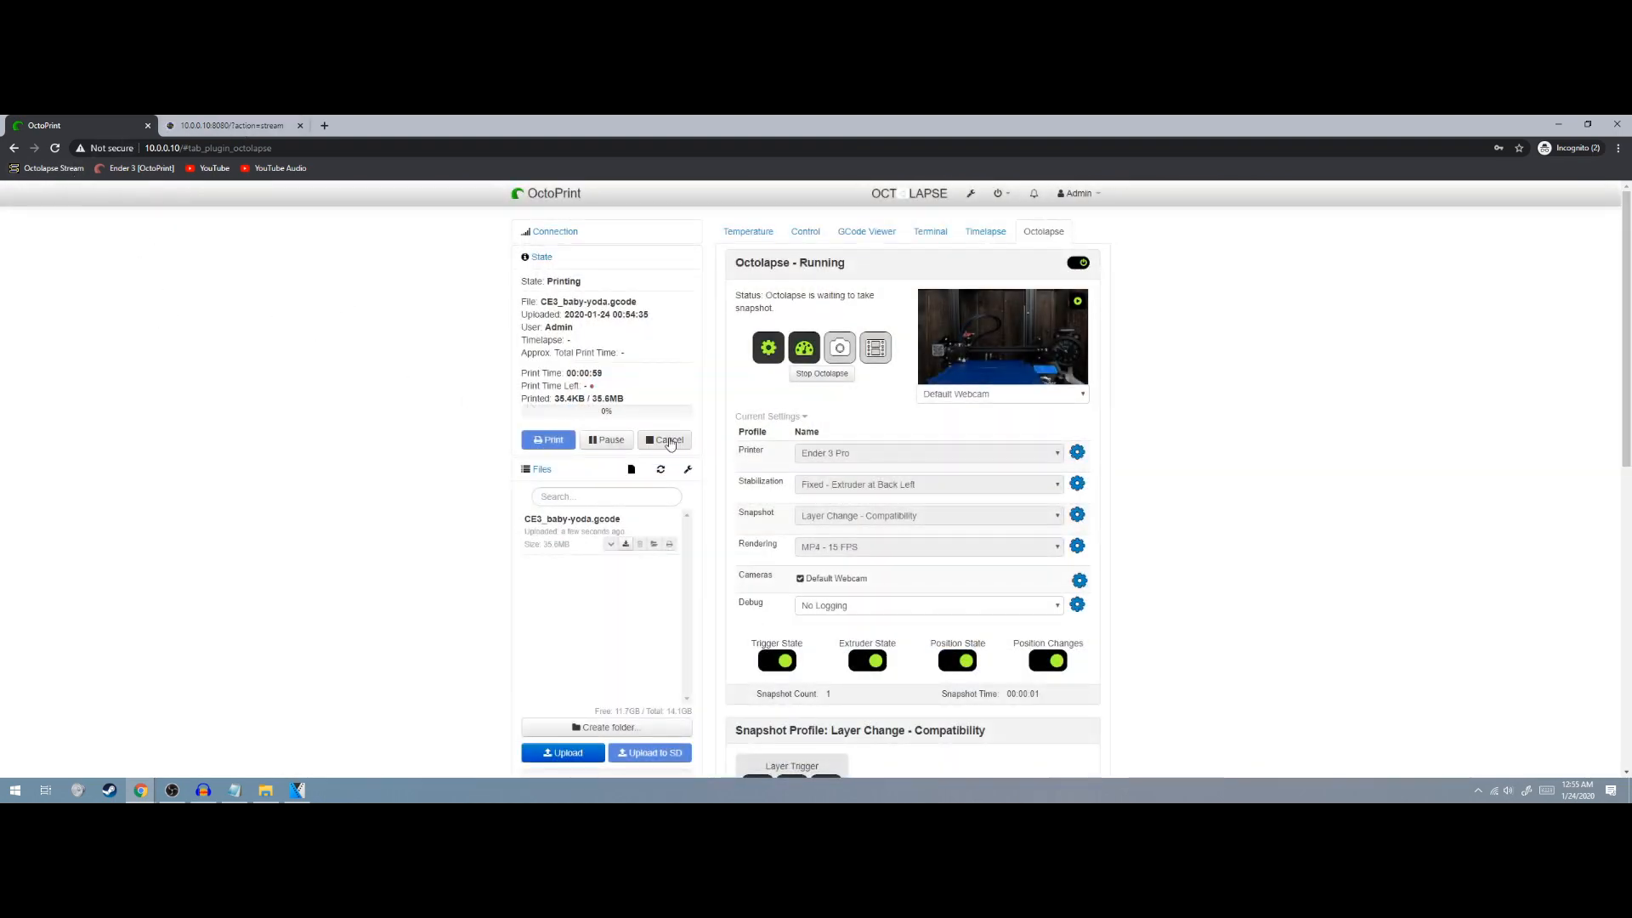
Cancel the running print, view the Timelapse tab, and launch File Explorer on the Video folder
click(670, 441)
click(963, 526)
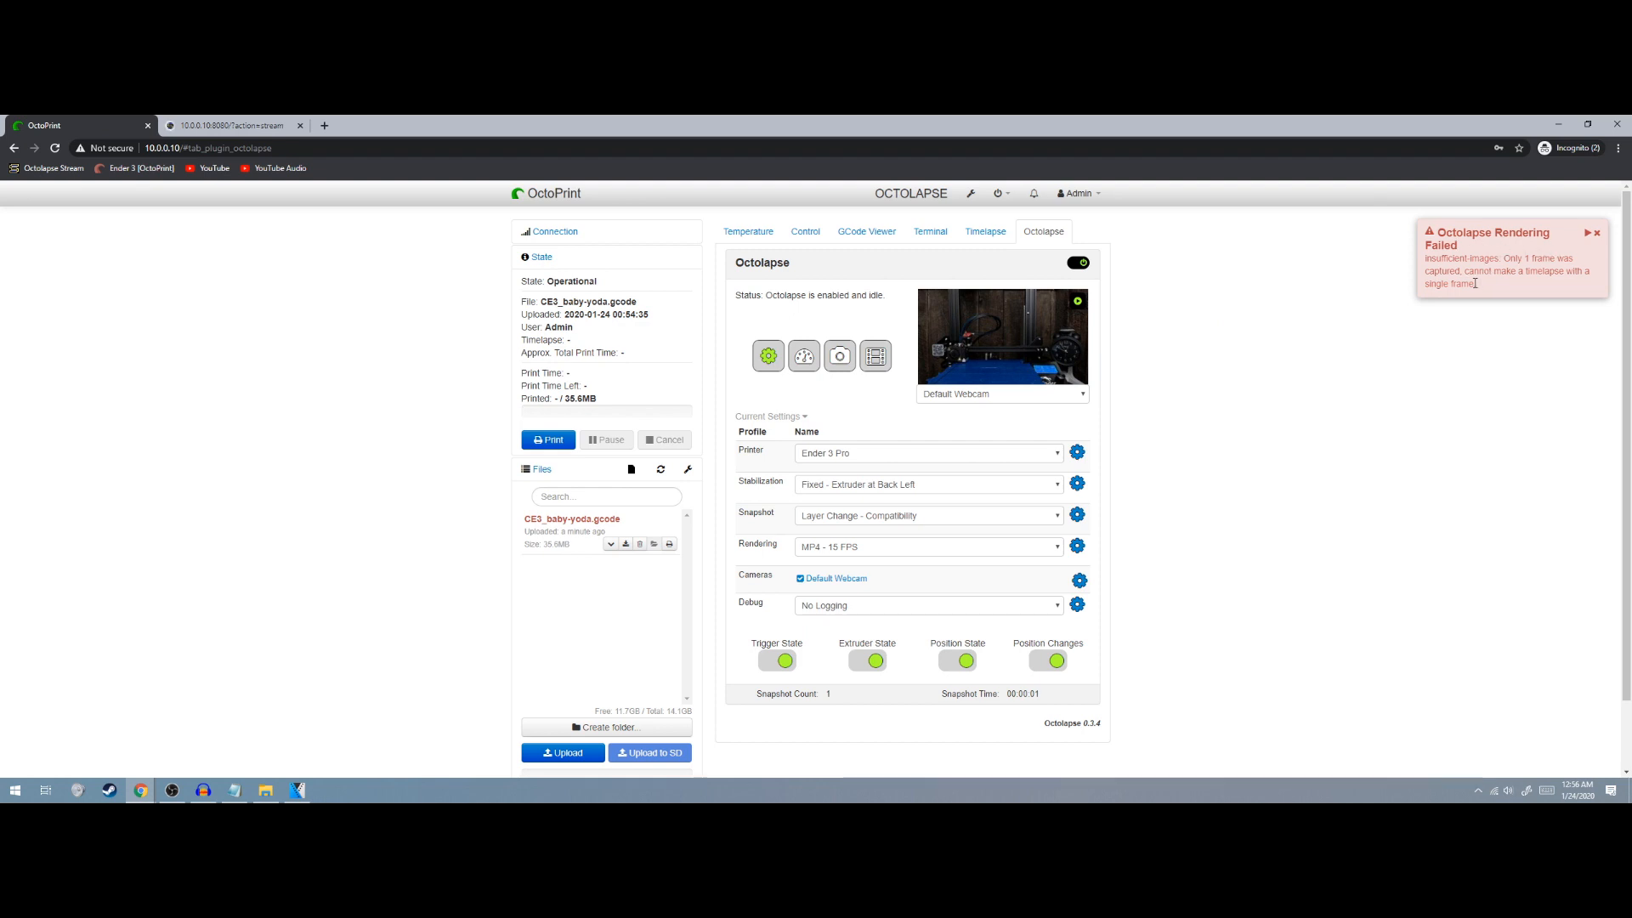
click(988, 231)
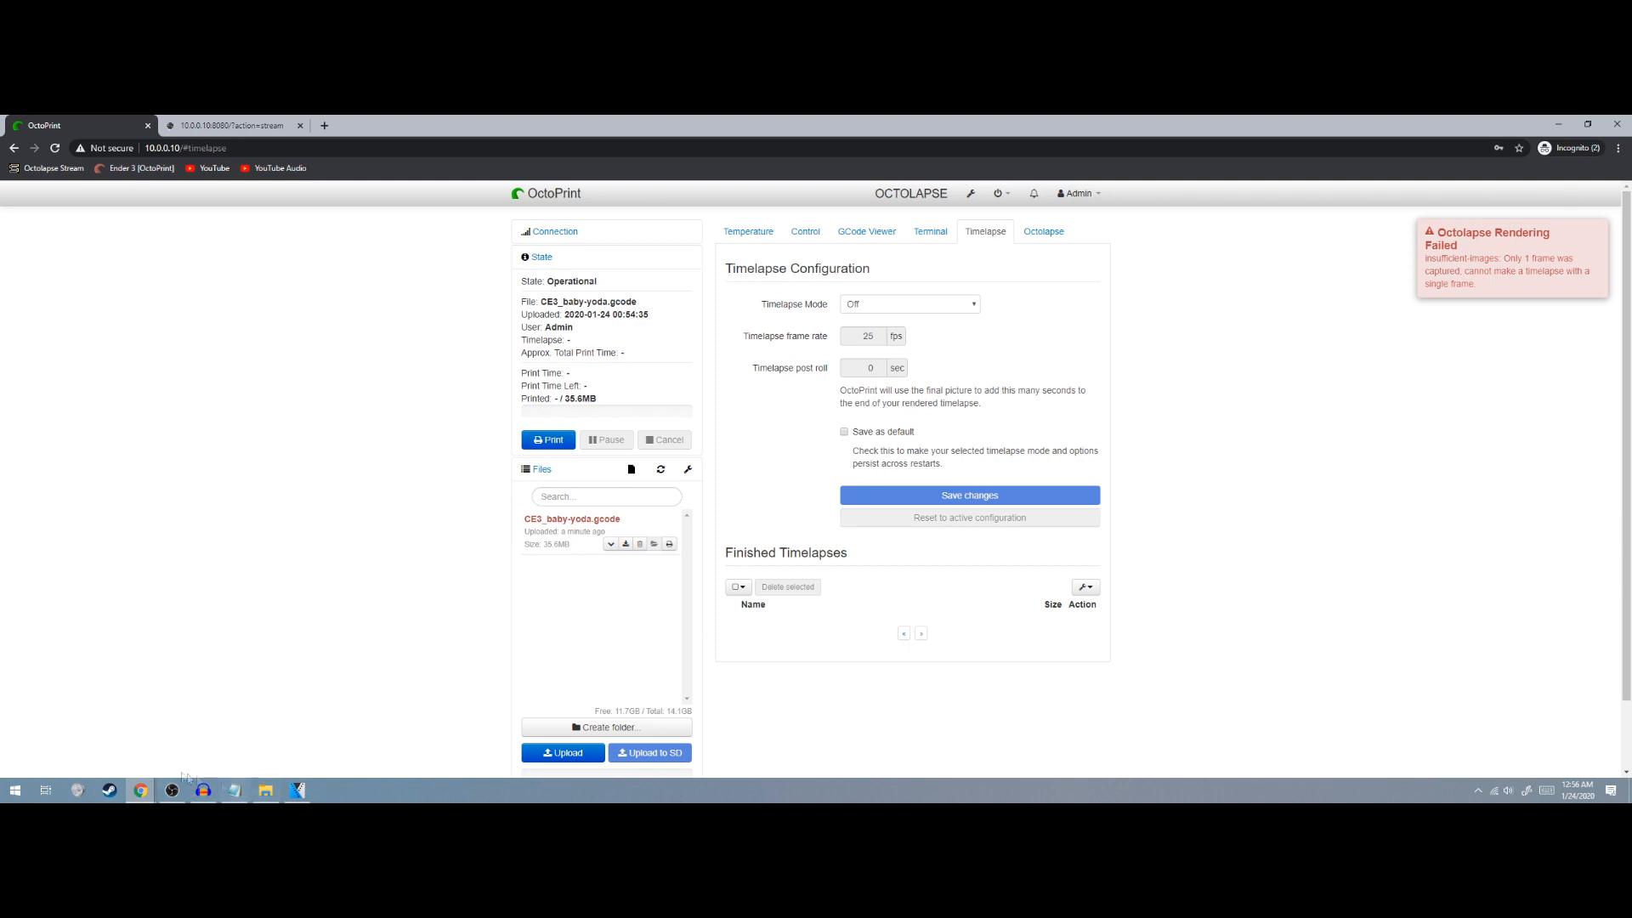
click(264, 792)
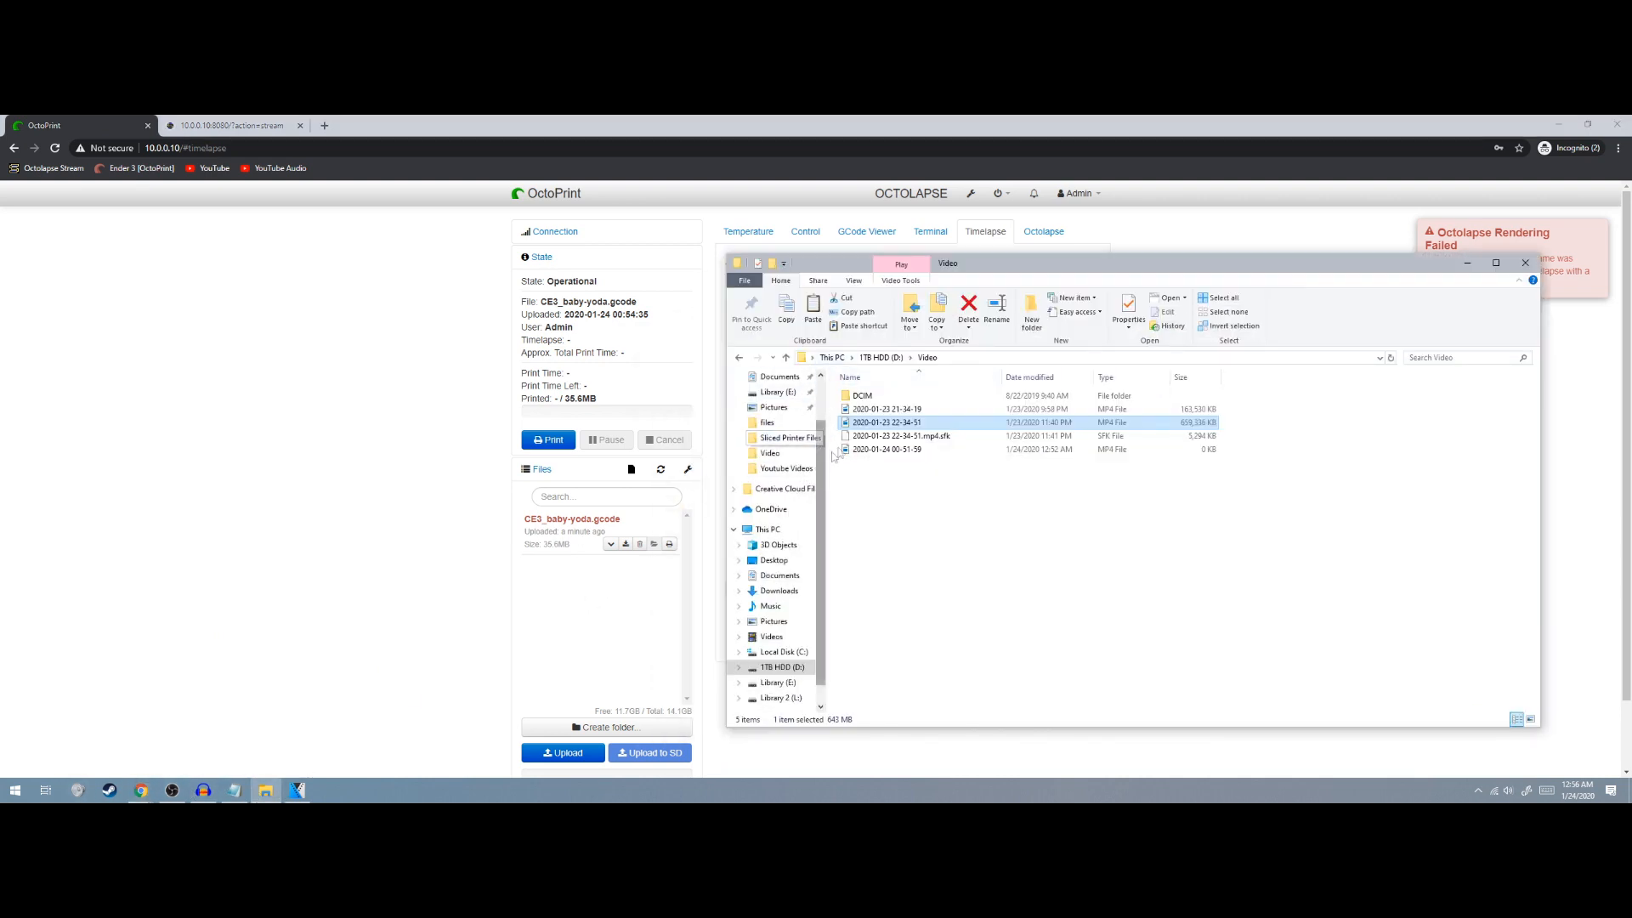
Go to D:\YouTube\Raw Video\Timelapses and play the Witchermedallion timelapse video
click(880, 357)
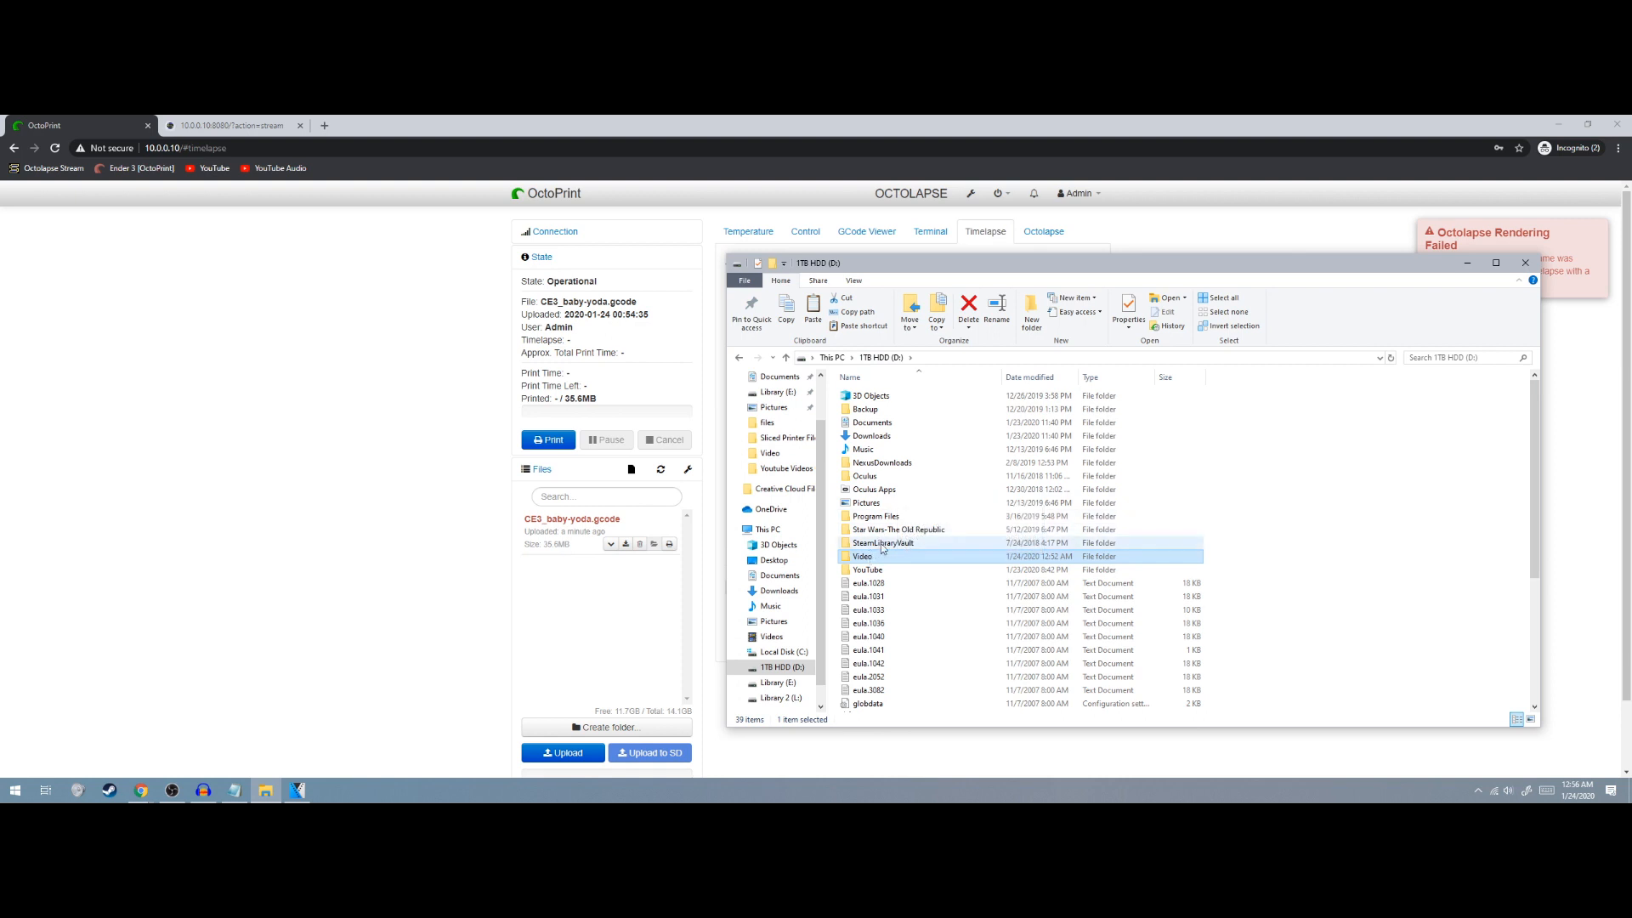
double_click(871, 569)
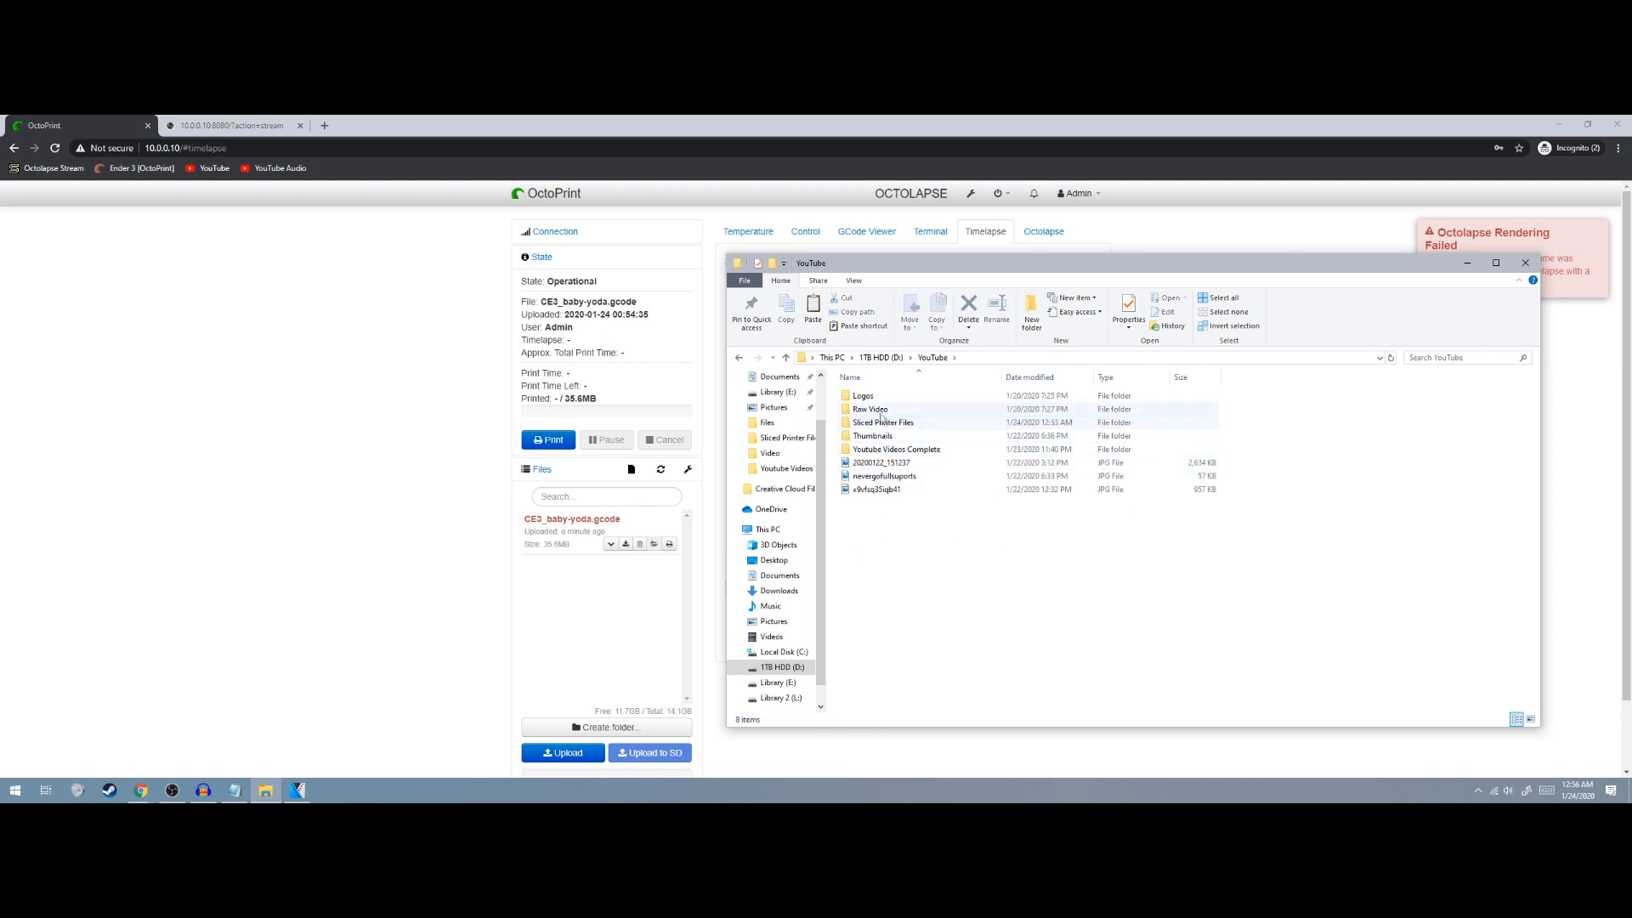
double_click(880, 412)
double_click(880, 412)
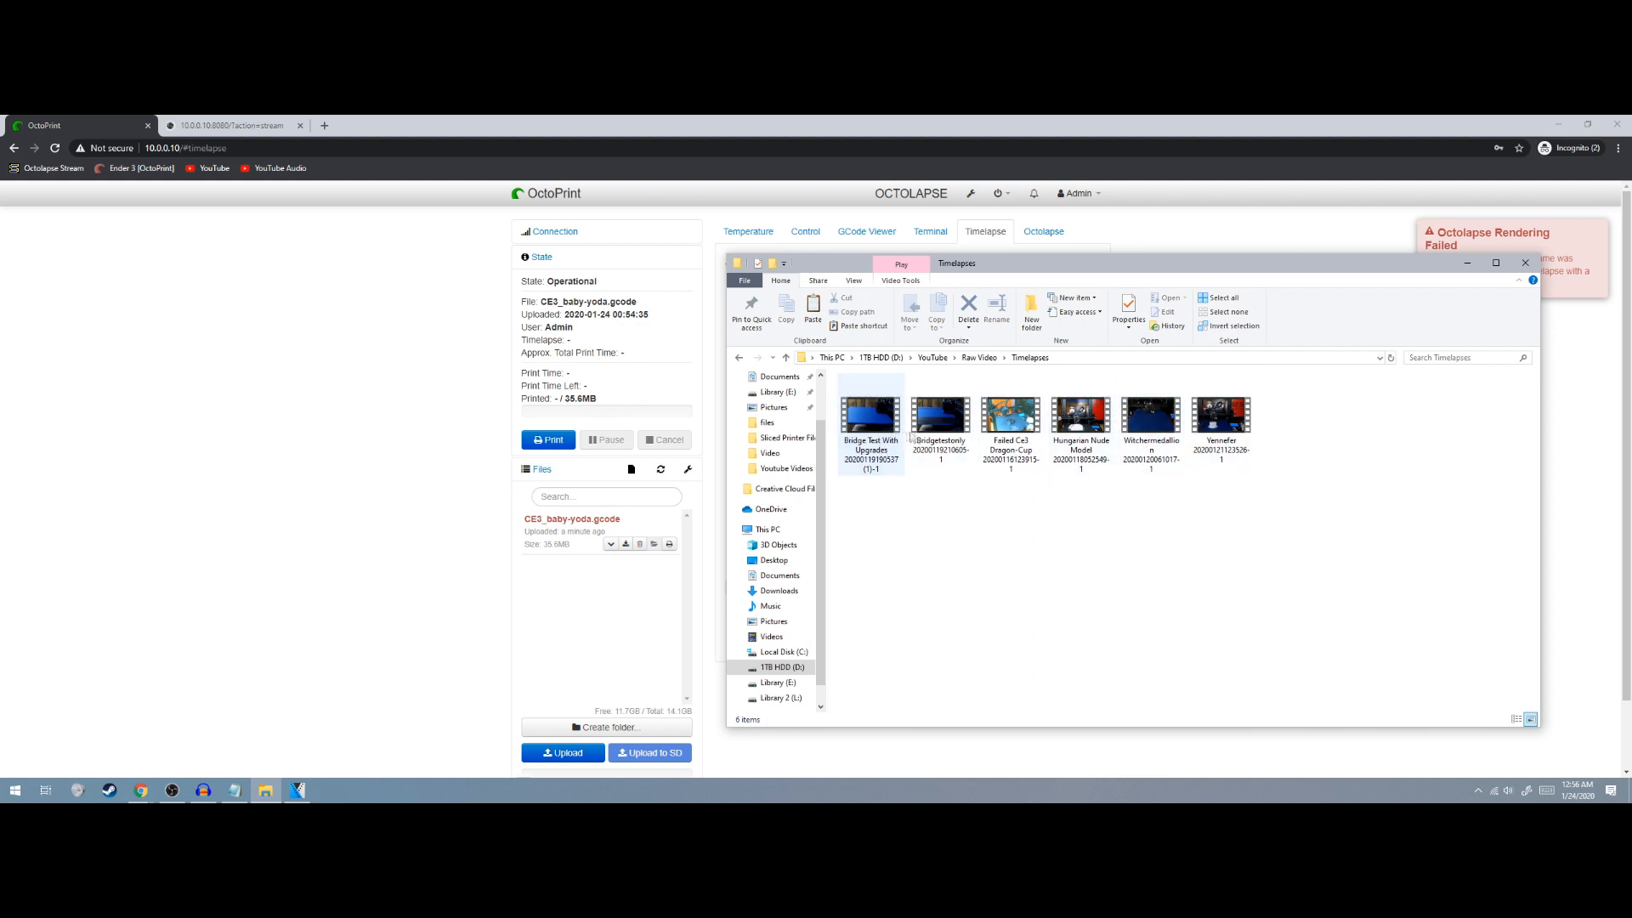
double_click(1153, 421)
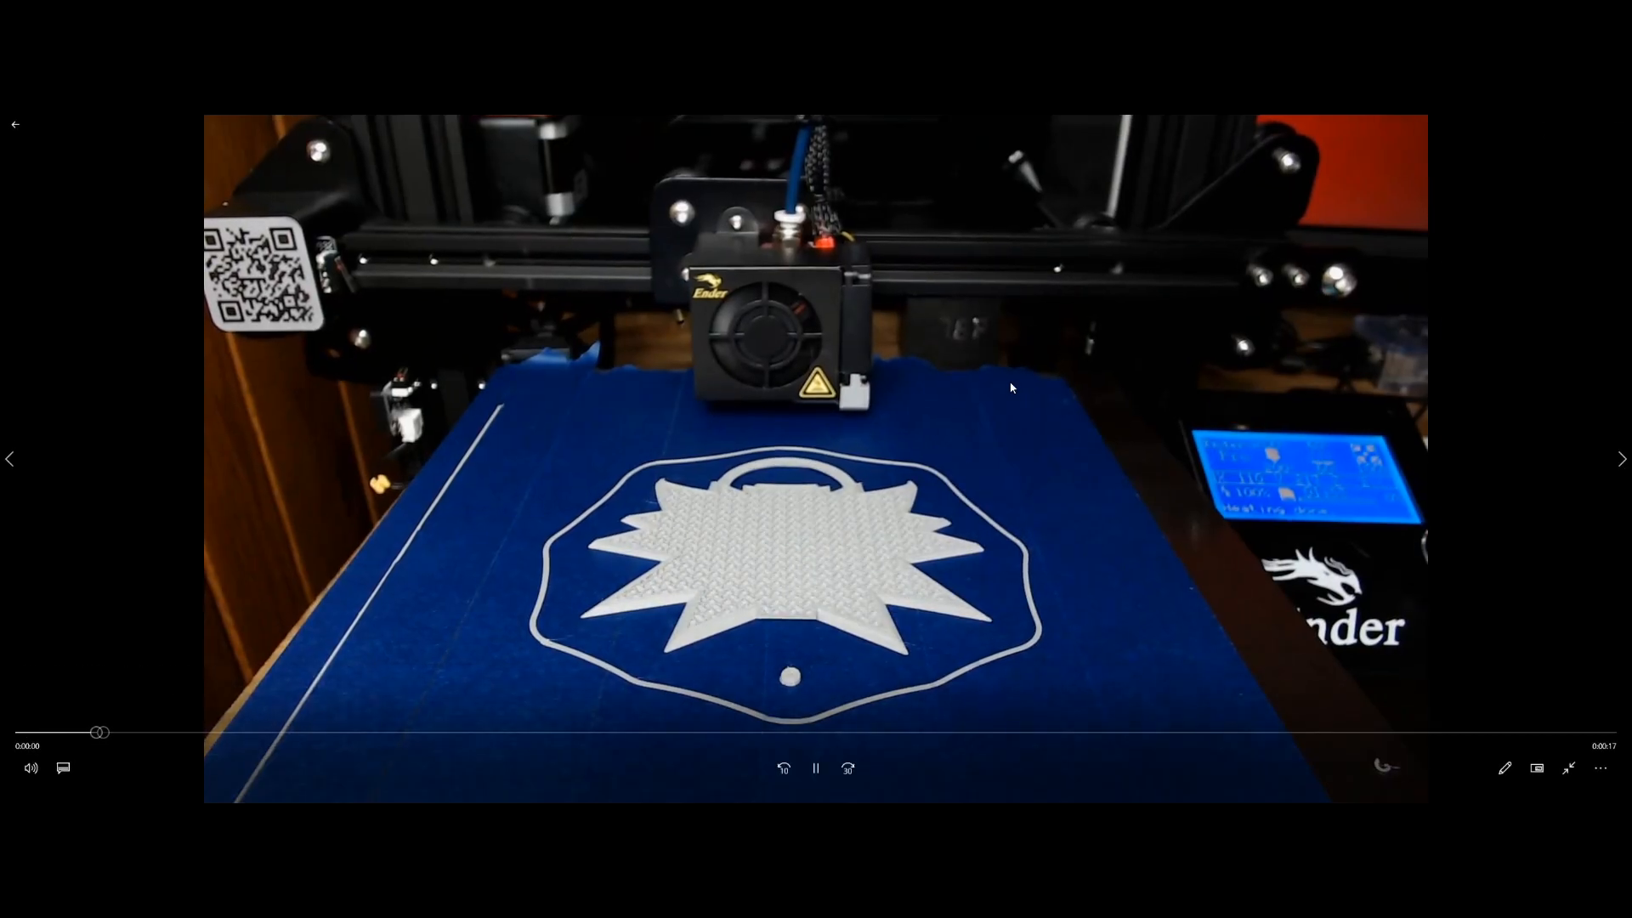